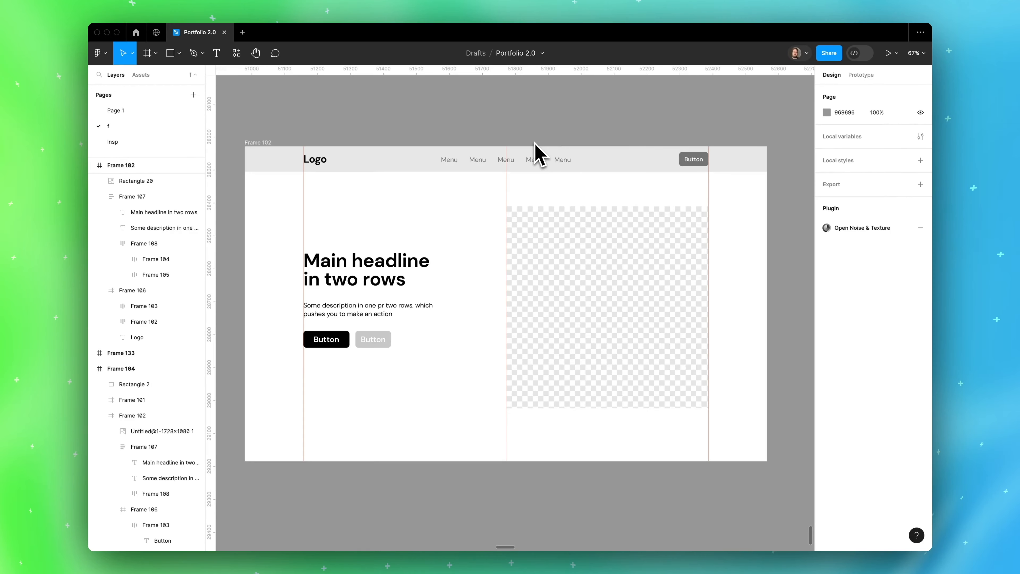
left_click(558, 278)
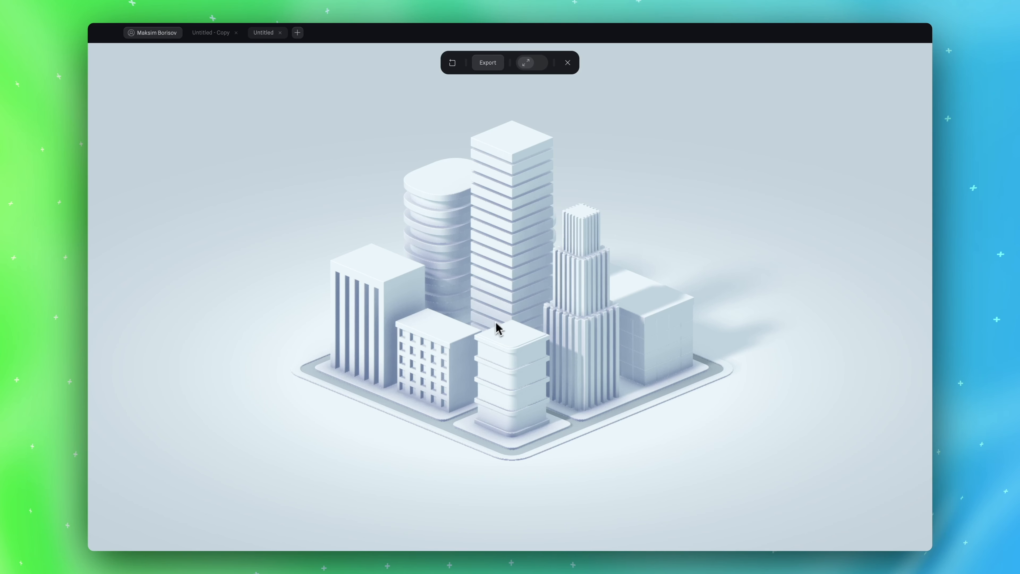
scroll(518, 325, "up", 3)
left_click_drag(529, 327, 576, 326)
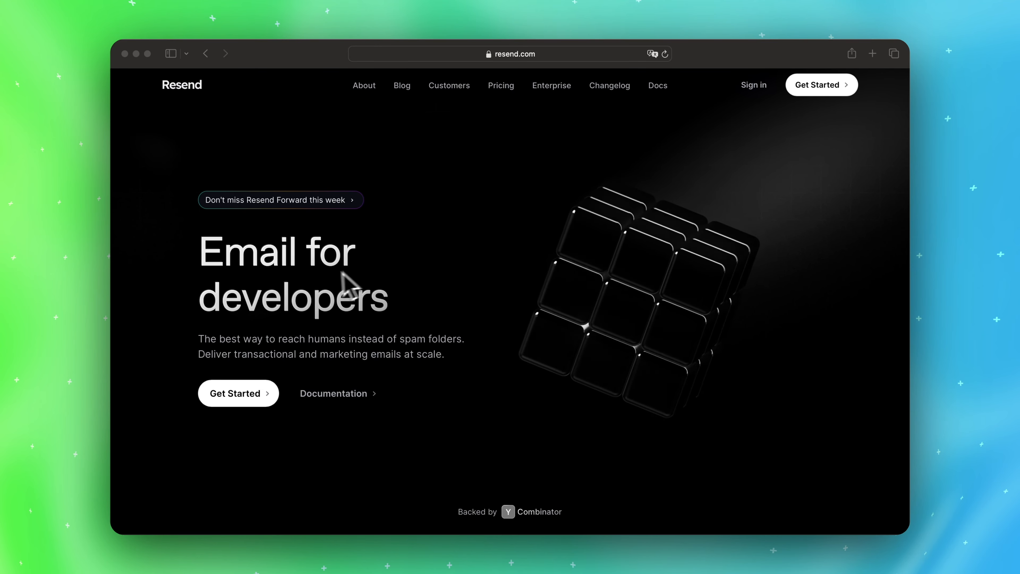
left_click(619, 288)
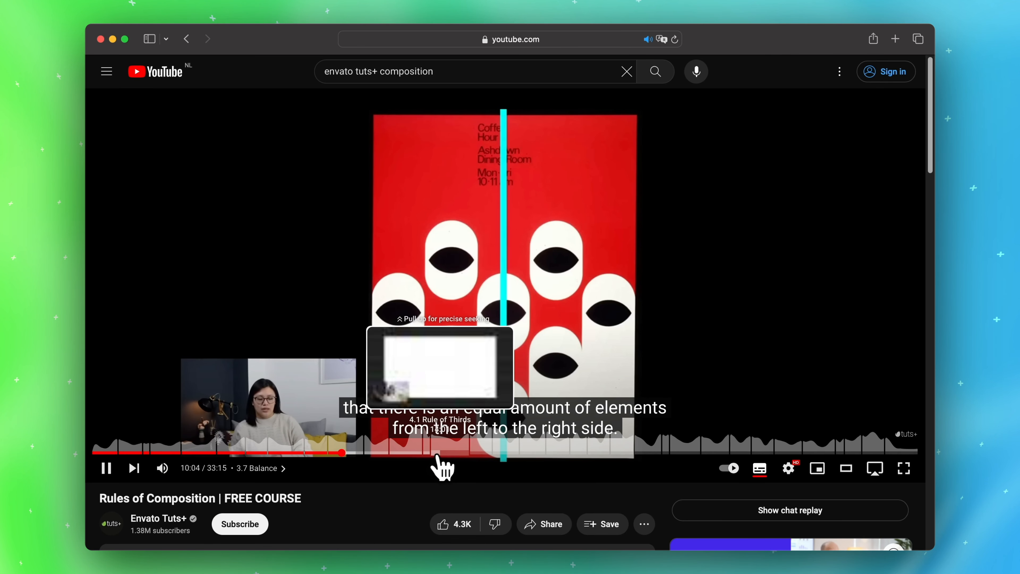
left_click(452, 455)
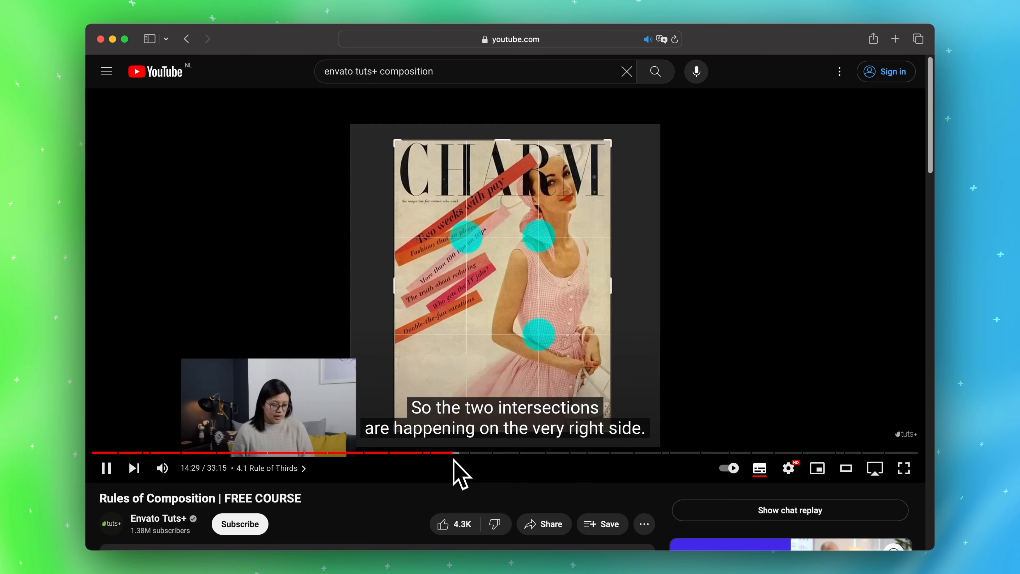
left_click(526, 454)
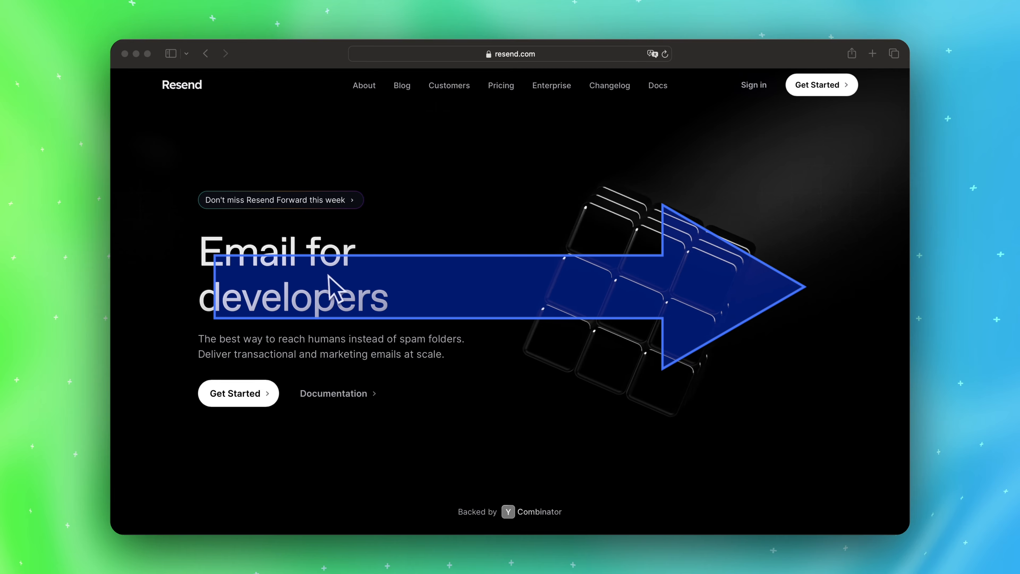
left_click(647, 288)
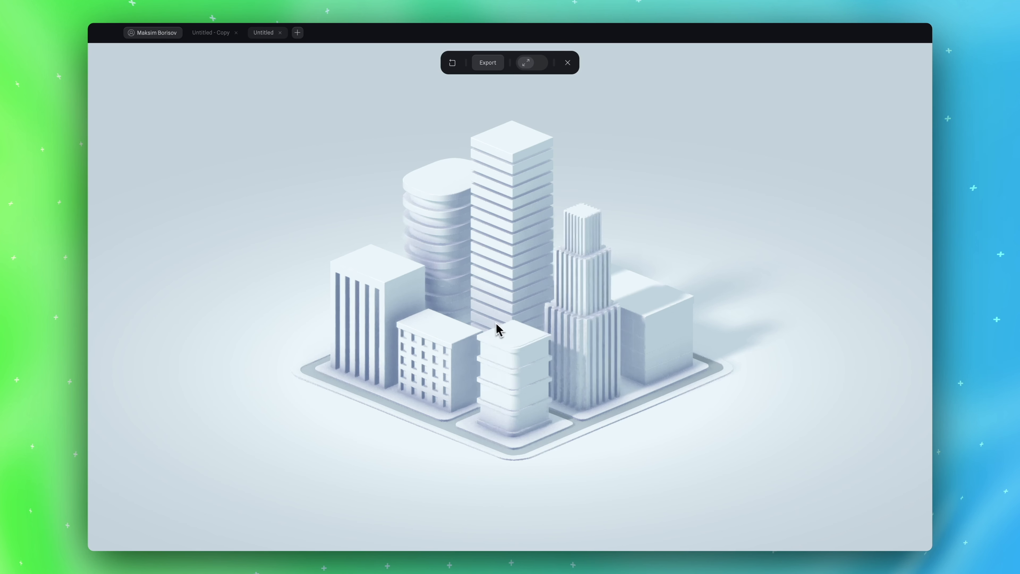
mouse_move(496, 326)
left_mouse_down()
mouse_move(575, 319)
mouse_move(501, 325)
mouse_move(564, 330)
left_mouse_up()
left_click_drag(557, 370, 463, 349)
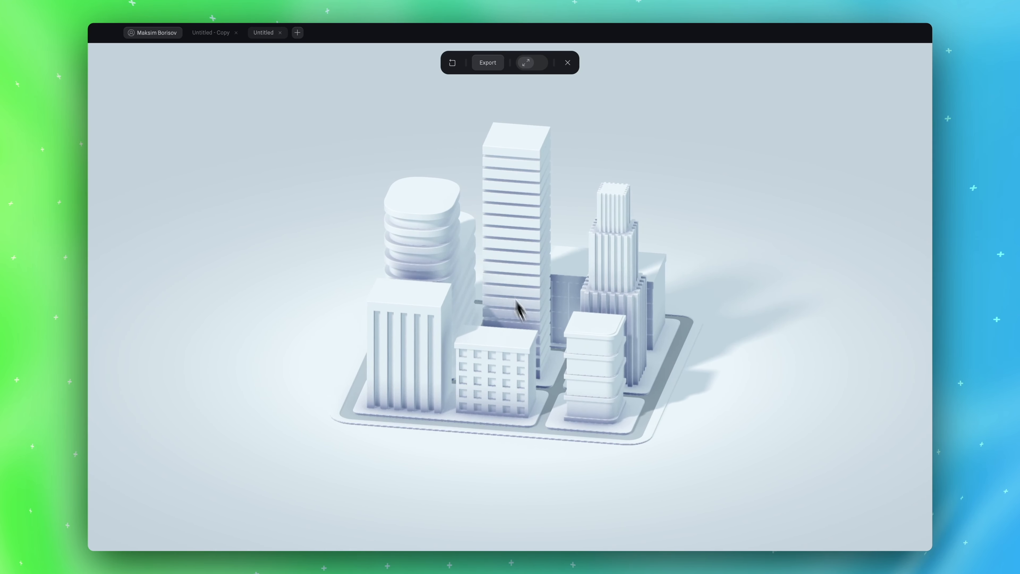
Create a new blank file without using a template and delete its default rectangle
left_click(567, 62)
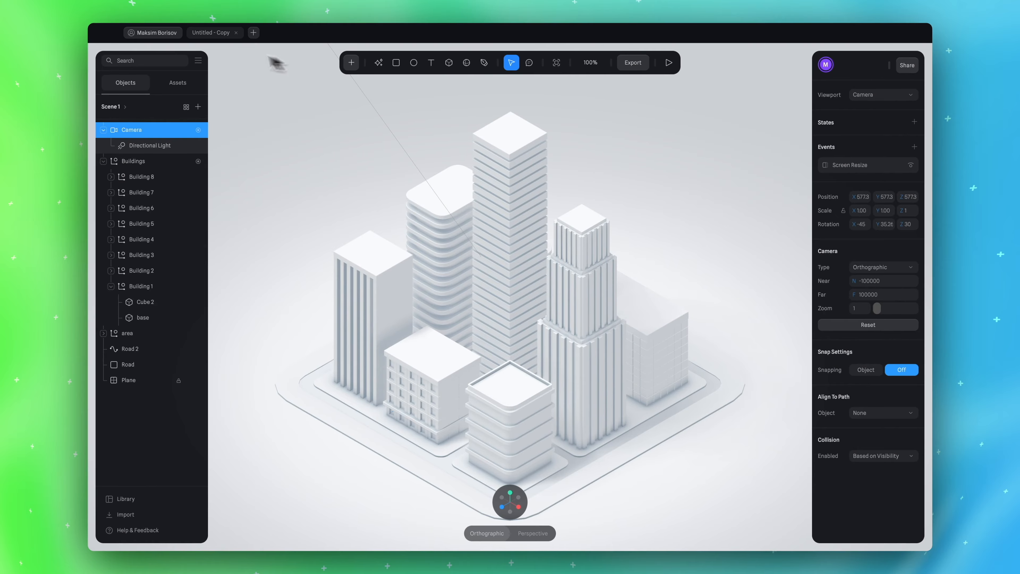
left_click(253, 33)
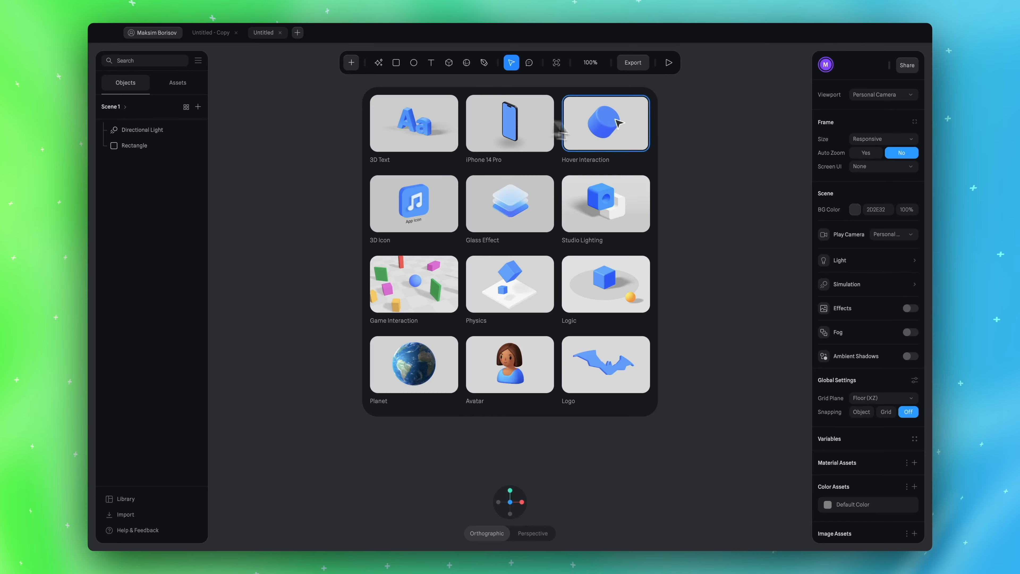
left_click(673, 145)
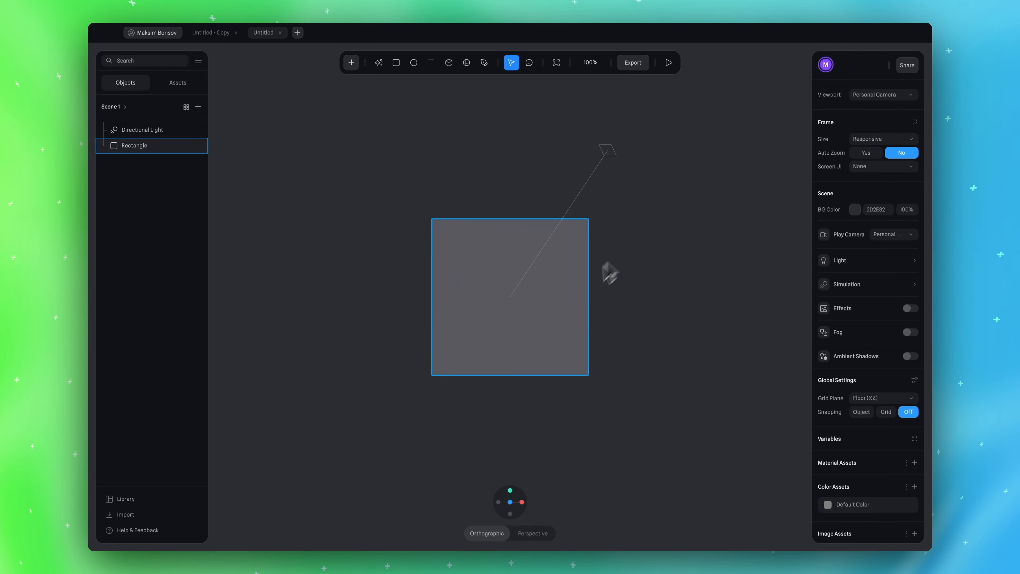
left_click(567, 297)
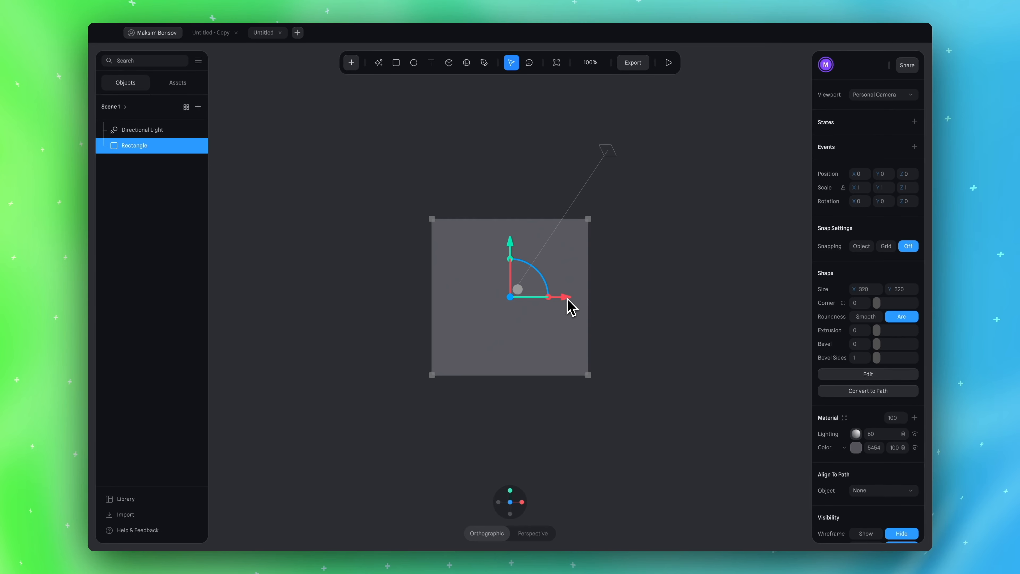
key("Delete")
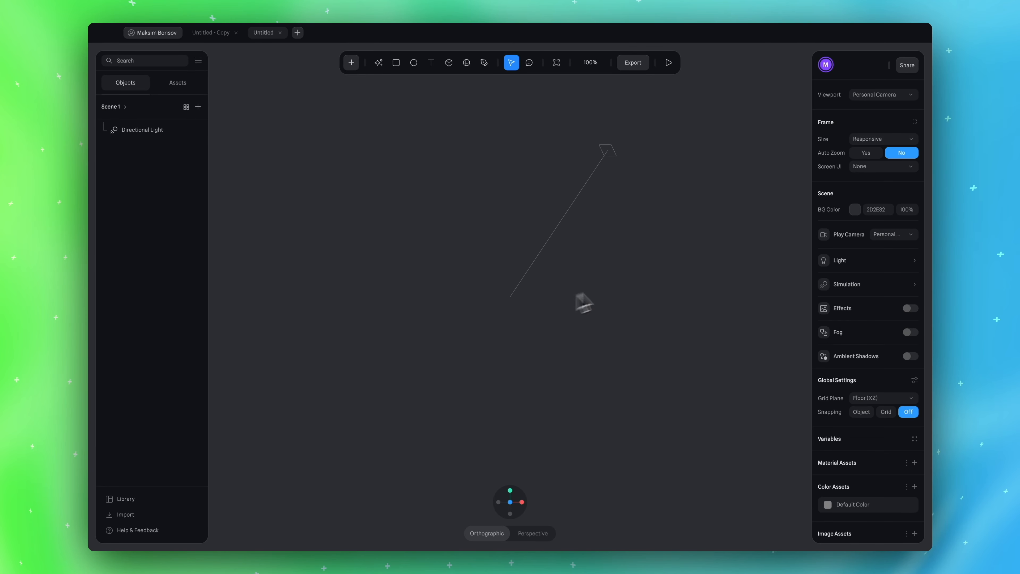
Set the scene background color to light gray C2C2C2
left_click(854, 210)
left_click_drag(825, 249, 817, 248)
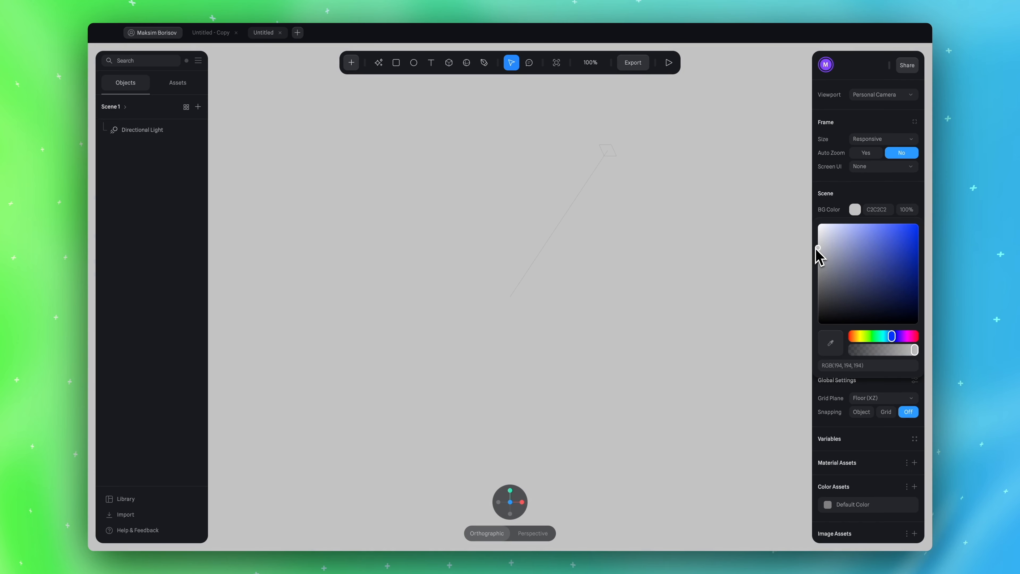
left_click(594, 322)
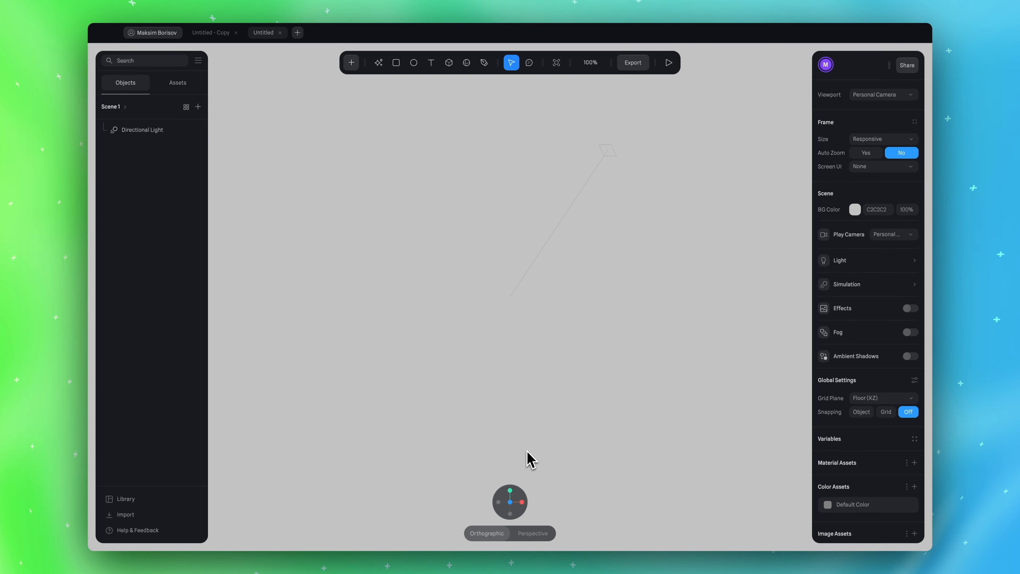
Place a 100 by 100 rectangle at about the scene's origin in the top view
mouse_move(512, 497)
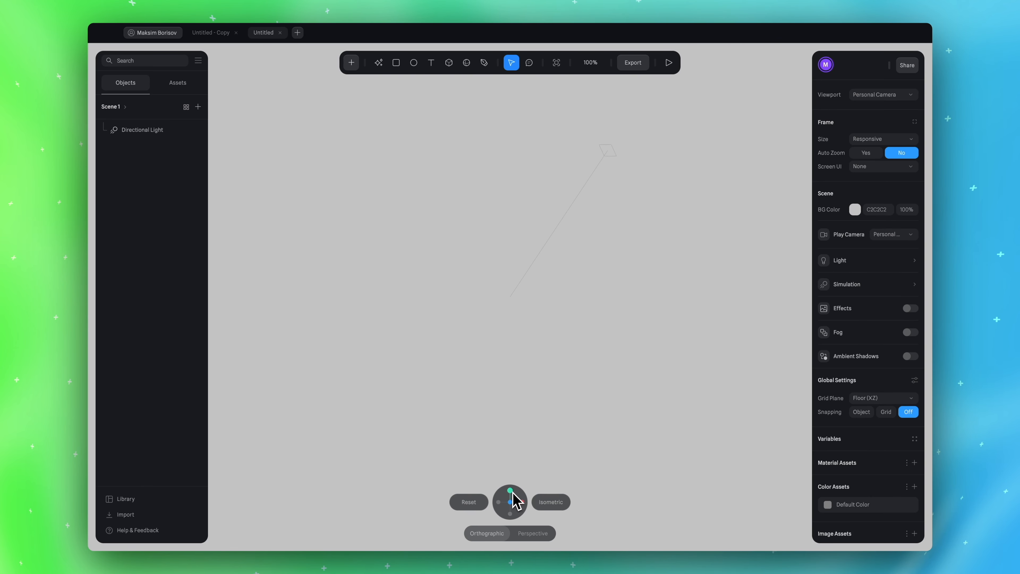
left_click(511, 491)
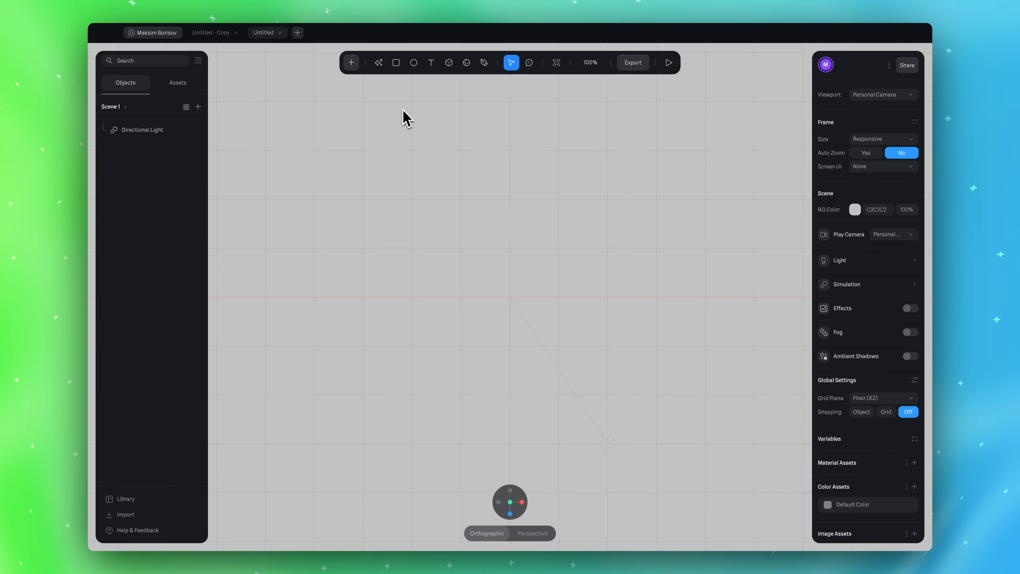
left_click(396, 64)
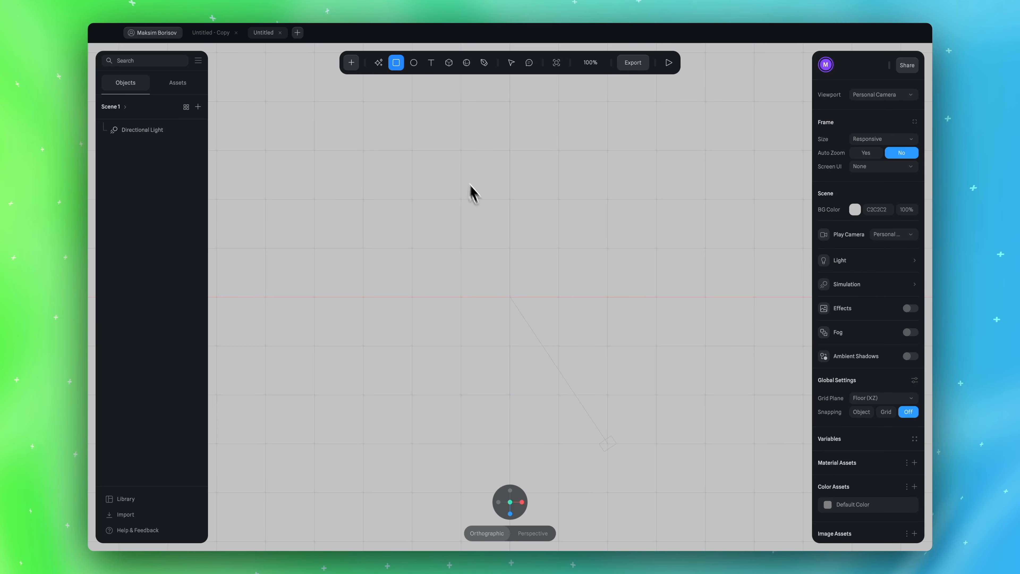
left_click(511, 298)
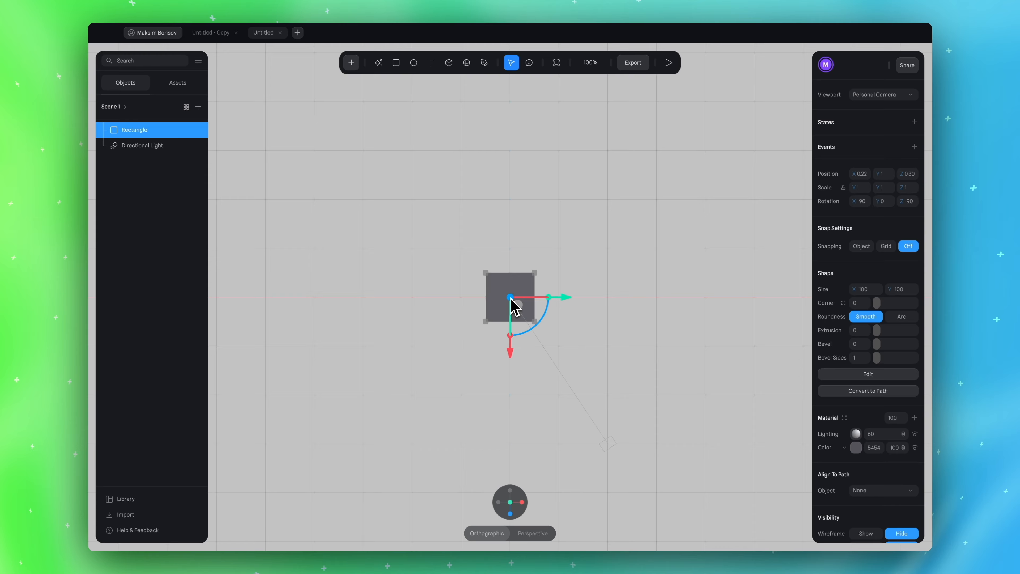
Set the rectangle's size to 180 by 180 and round its corners to 20
scroll(543, 364, "up", 5)
scroll(545, 369, "up", 3)
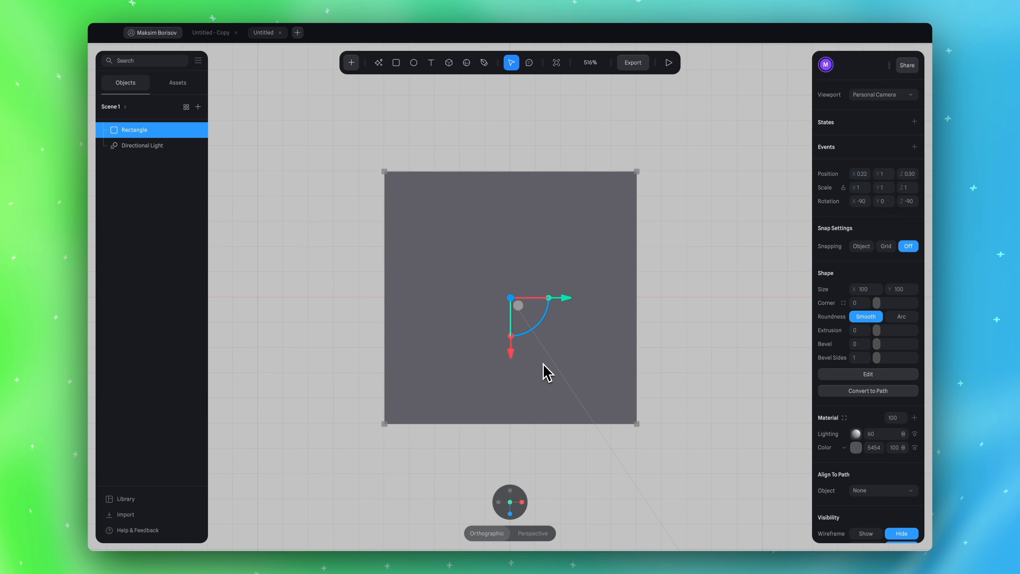
scroll(546, 371, "down", 5)
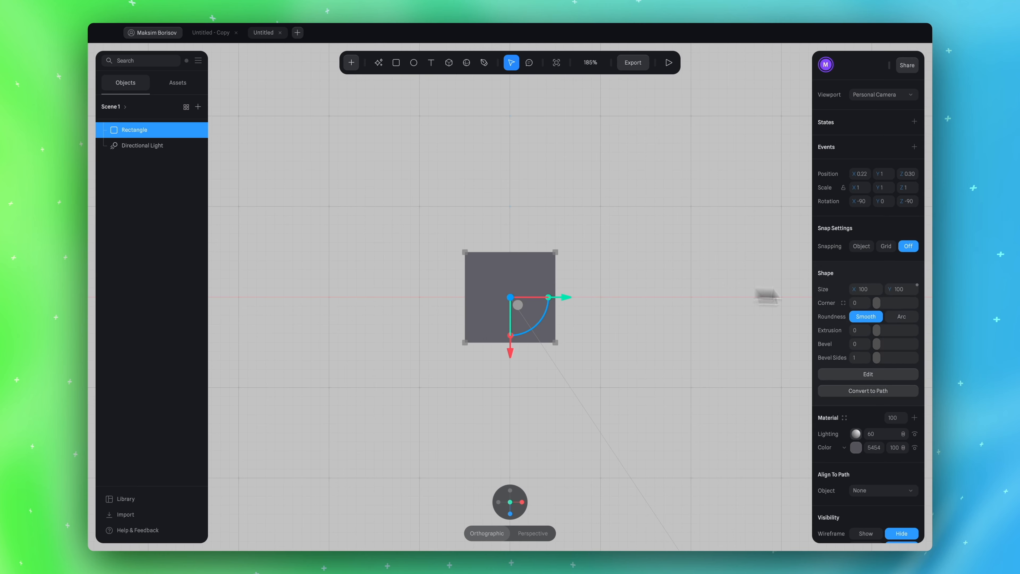
left_click(870, 291)
type("180")
left_click(908, 292)
type("180")
key("Return")
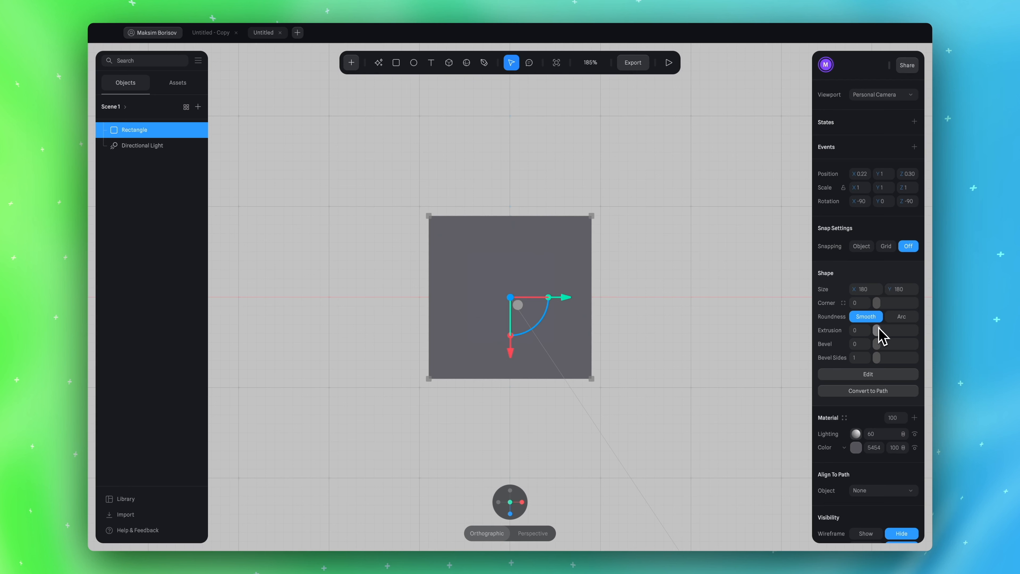
left_click_drag(878, 303, 885, 304)
left_click(860, 302)
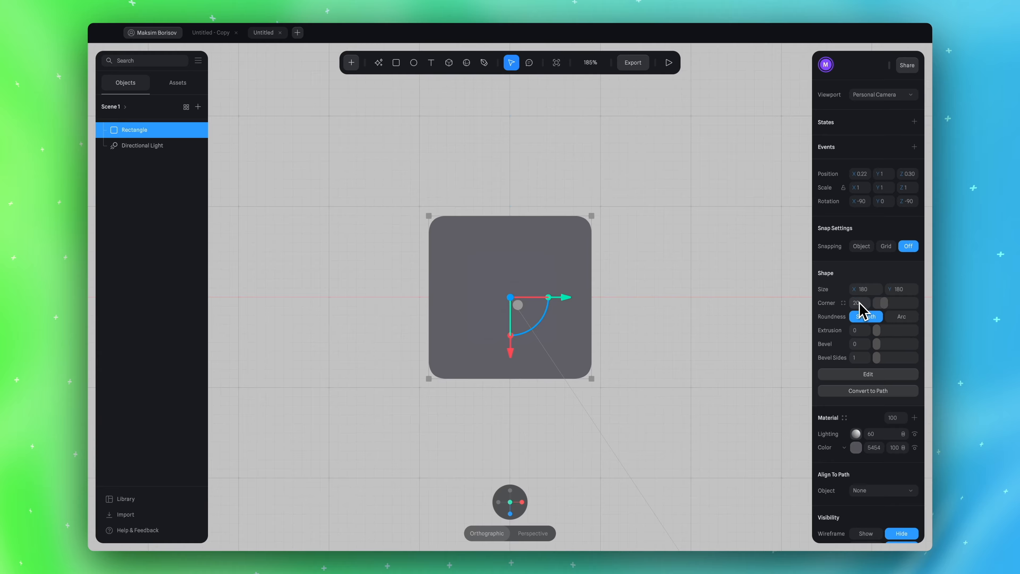
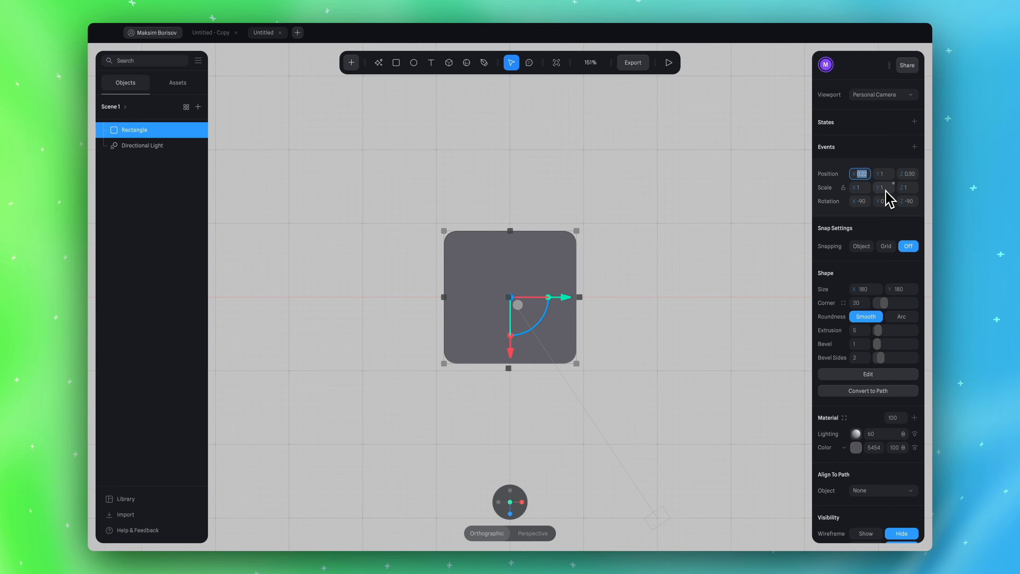
Set the rectangle's X and Z positions to 0 and inspect it in isometric view
key("Return")
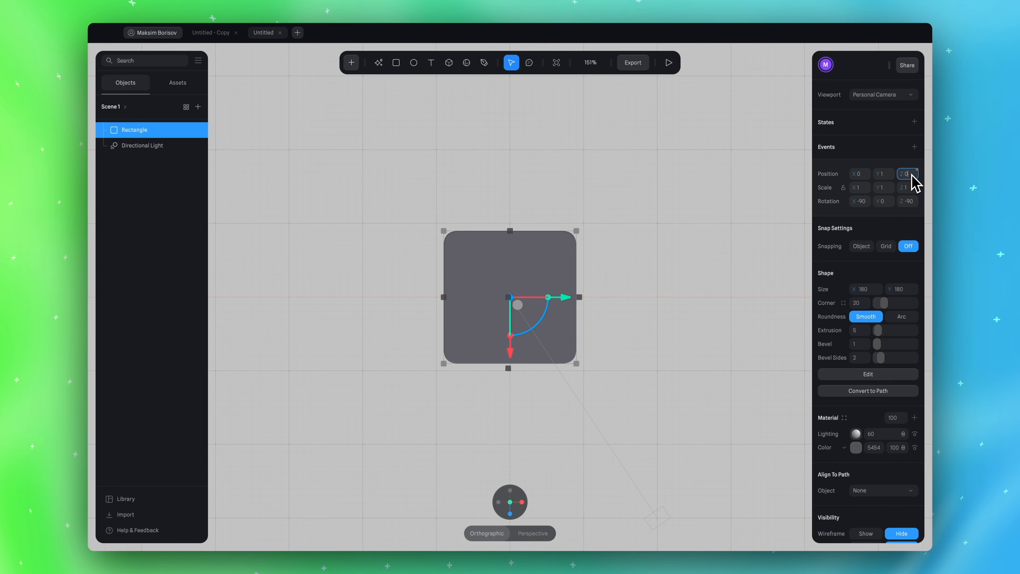
key("Return")
left_click_drag(706, 319, 674, 276, "alt")
left_click(551, 502)
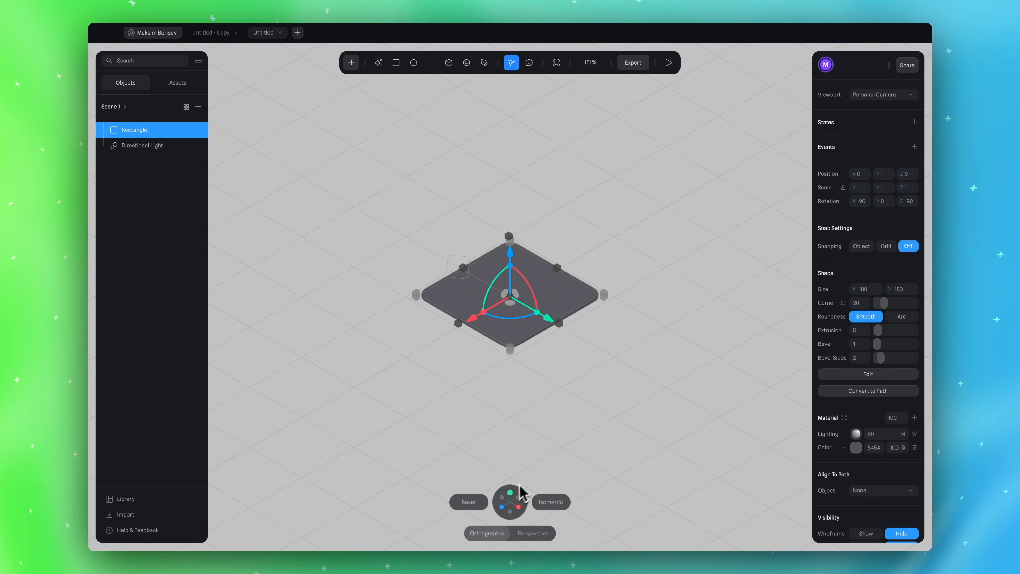
Duplicate the rectangle in top view and move the copy along the X axis to -200
left_click(510, 502)
left_click(615, 392)
left_click(548, 314)
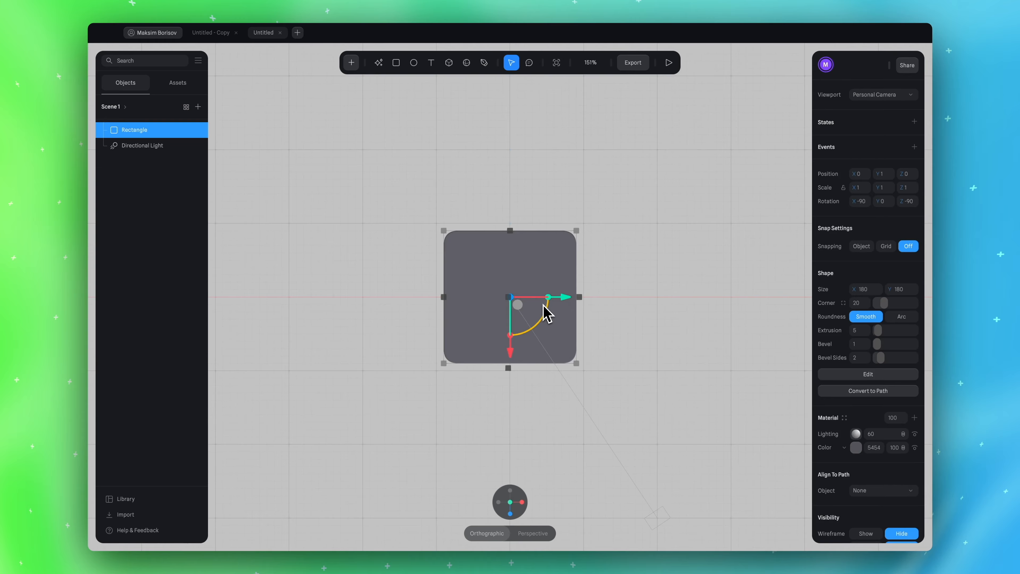
key("ctrl+d")
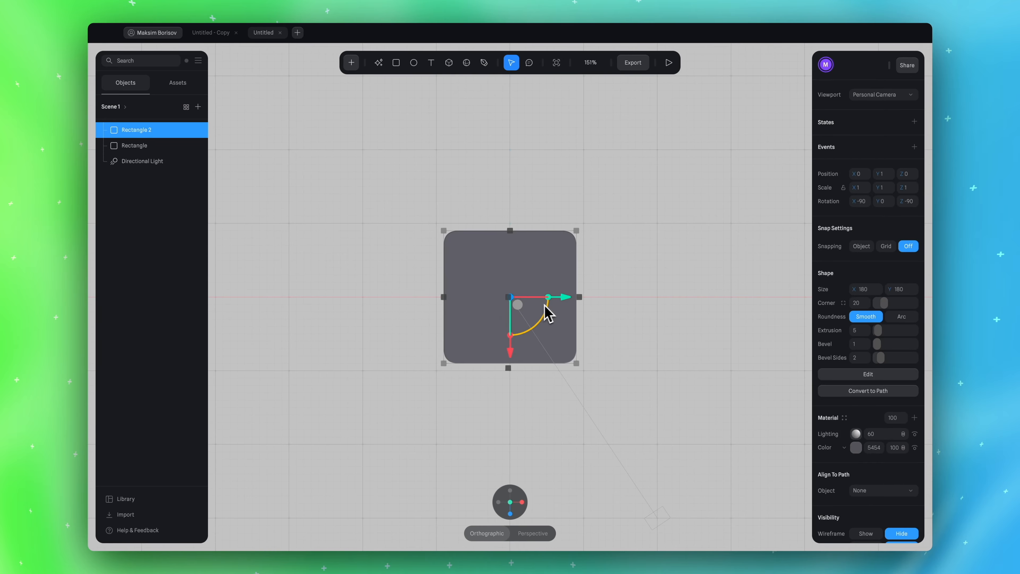
left_click_drag(567, 299, 419, 290)
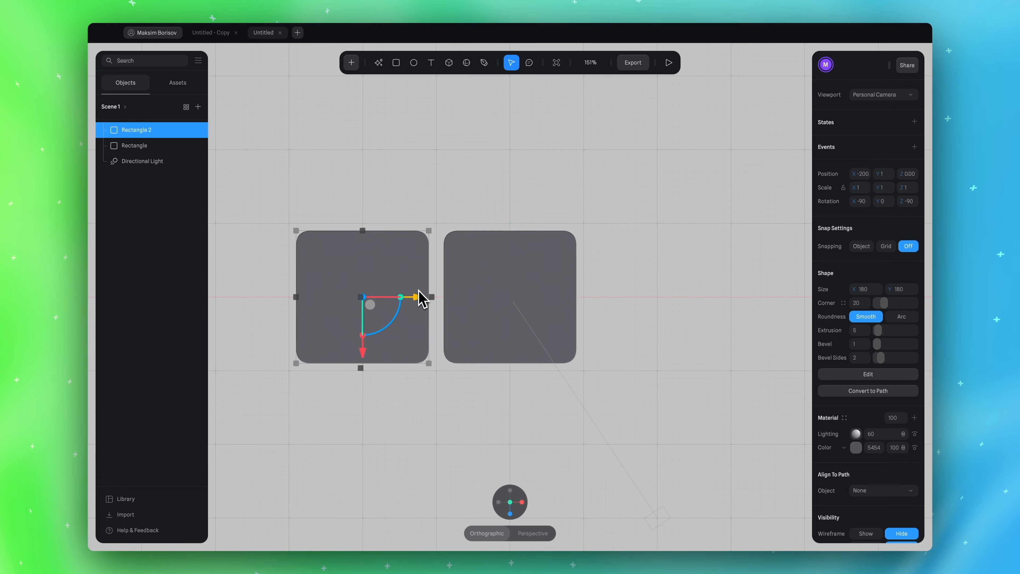
left_click(864, 176)
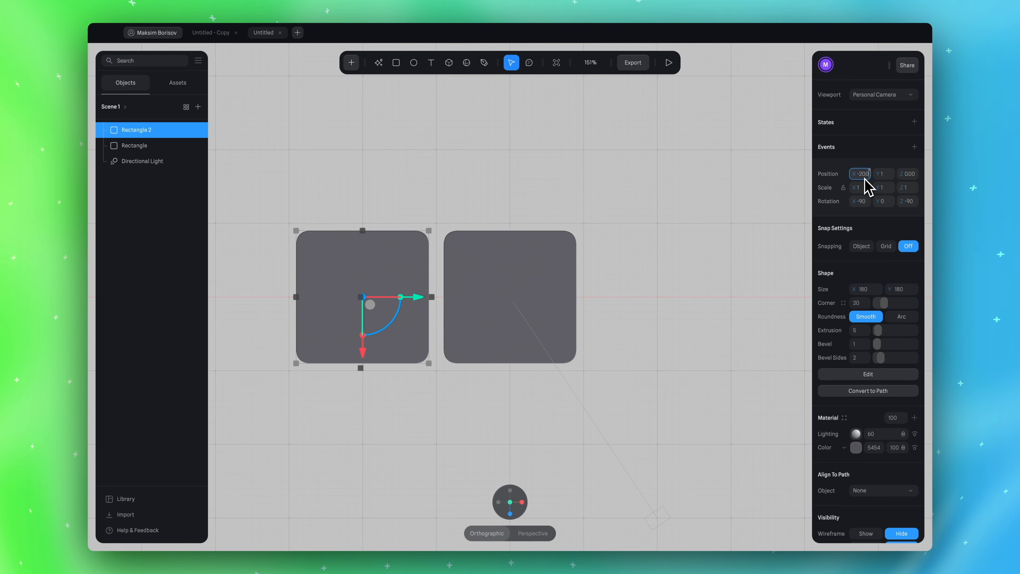
key("Return")
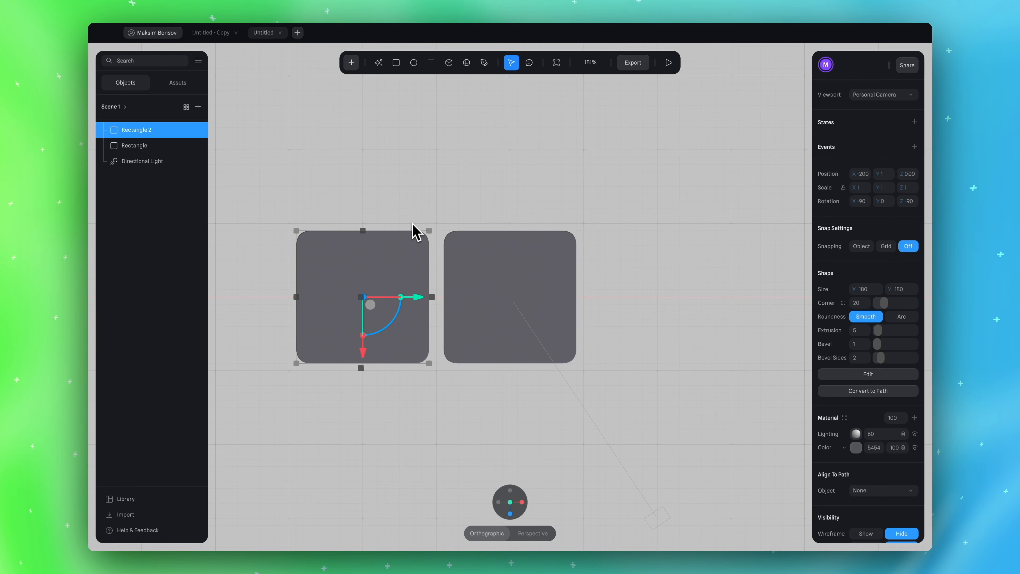
Examine the arrangement of the area rectangles in the Untitled - Copy file and return to the new Untitled file
scroll(414, 229, "up", 5)
scroll(413, 229, "left", 3)
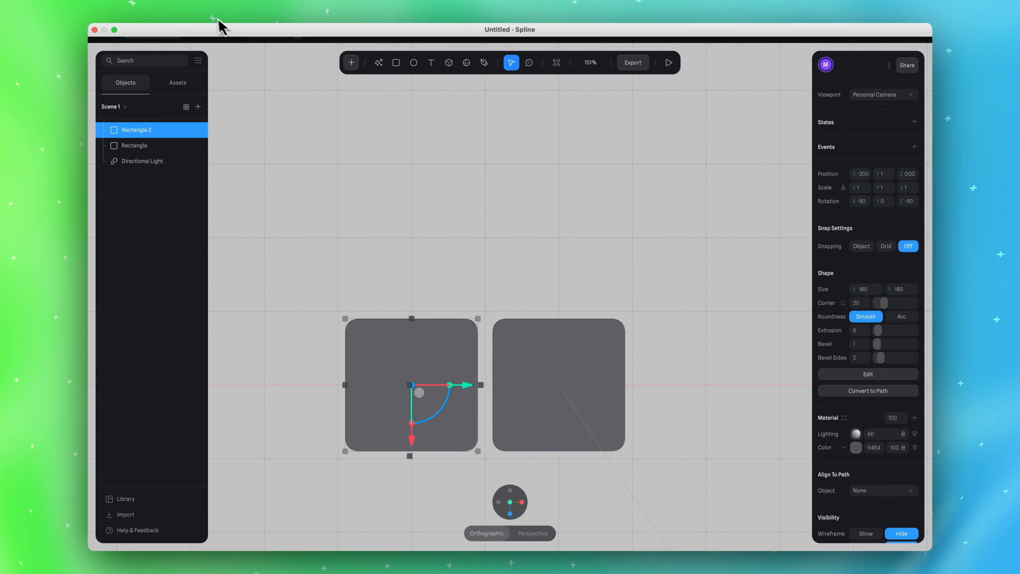
left_click(221, 34)
left_click(418, 299)
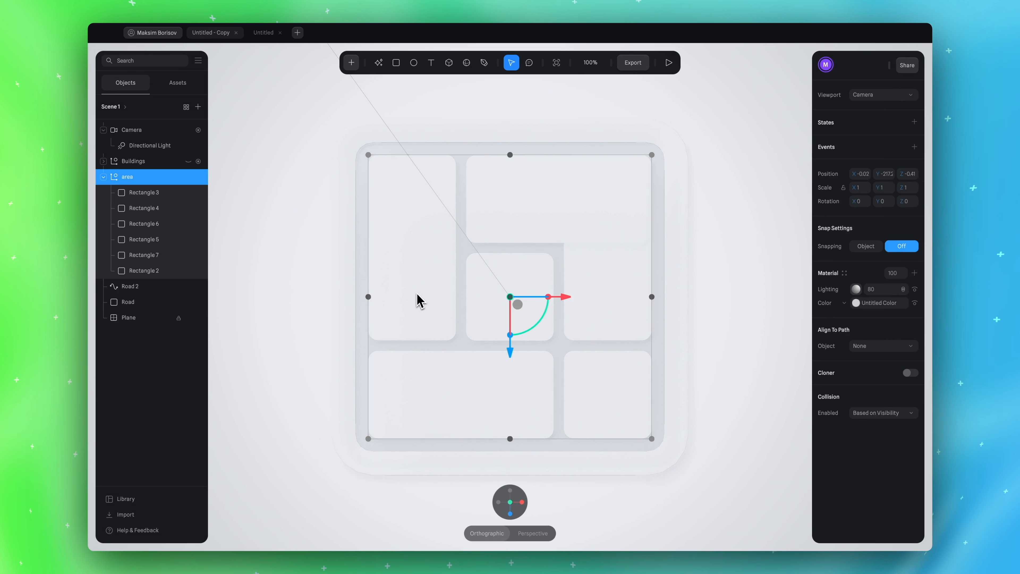
left_click(417, 299)
left_click(265, 34)
left_click(449, 330)
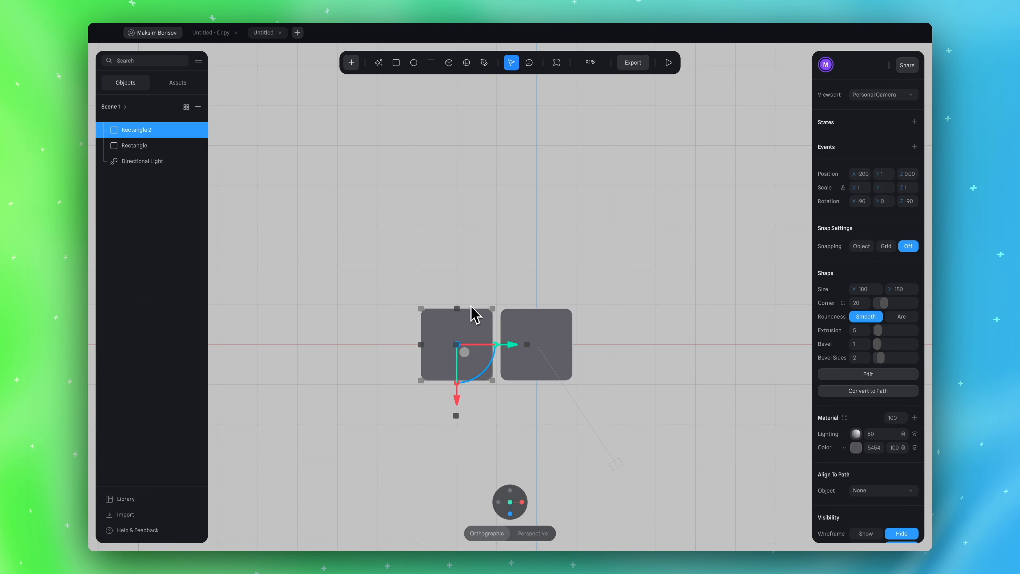
Stretch the duplicated rectangle to about 379 by 180 by extending its upper edge in the top view
left_click_drag(468, 308, 468, 231)
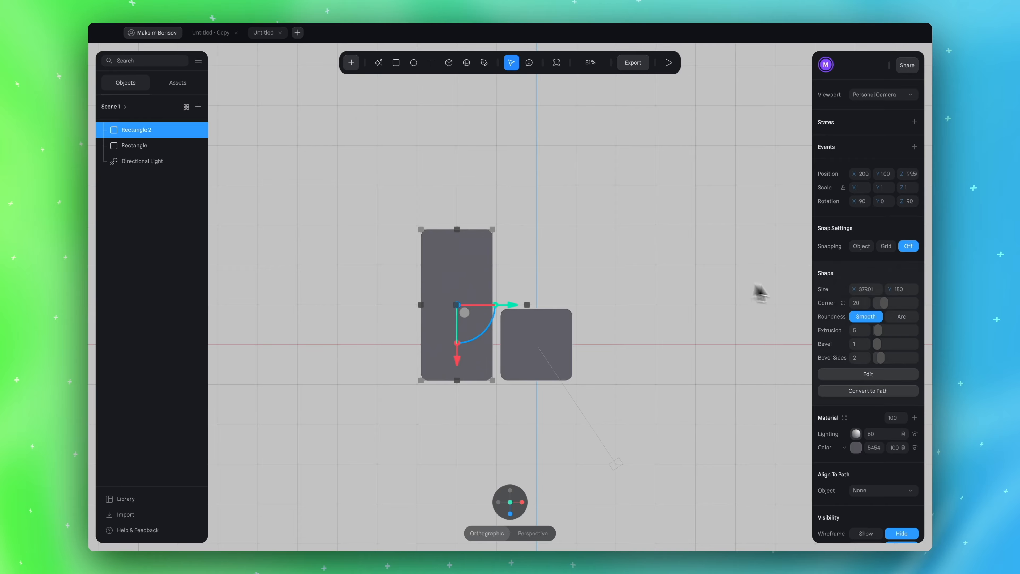
scroll(480, 333, "up", 5)
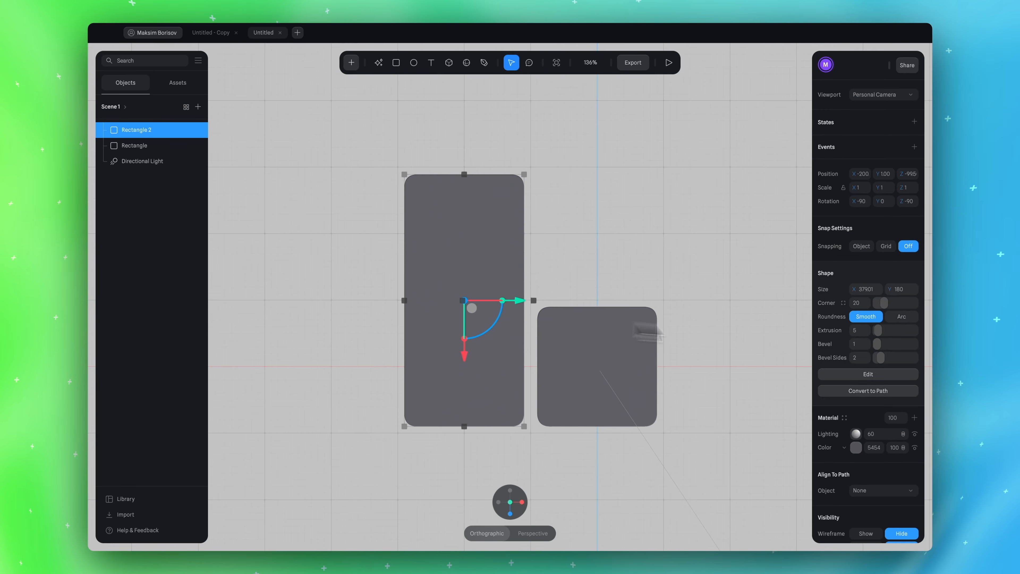
Set the tall rectangle's X size to 380, its X position to -200 and its Z position to -100
left_click(864, 293)
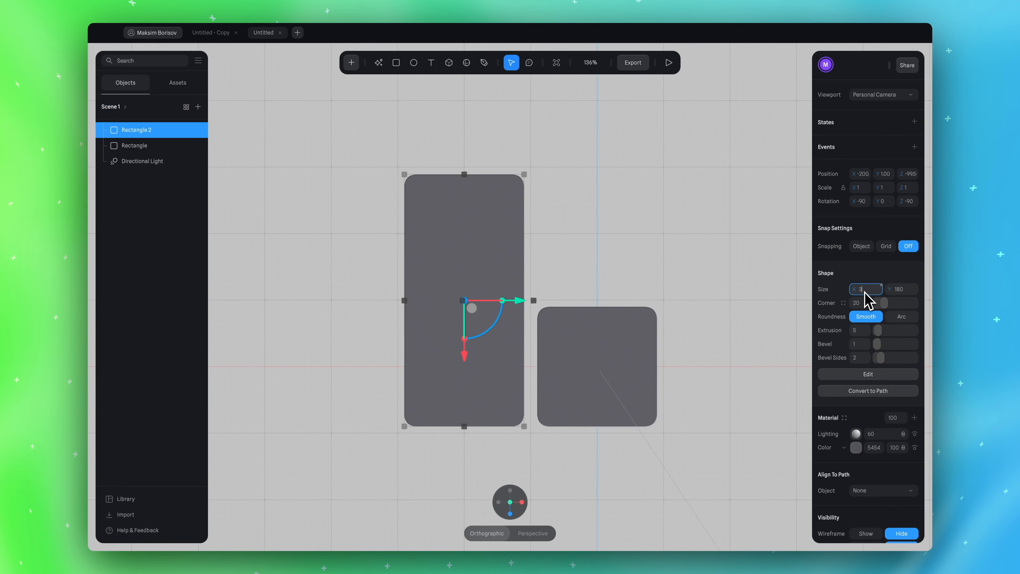
key("Return")
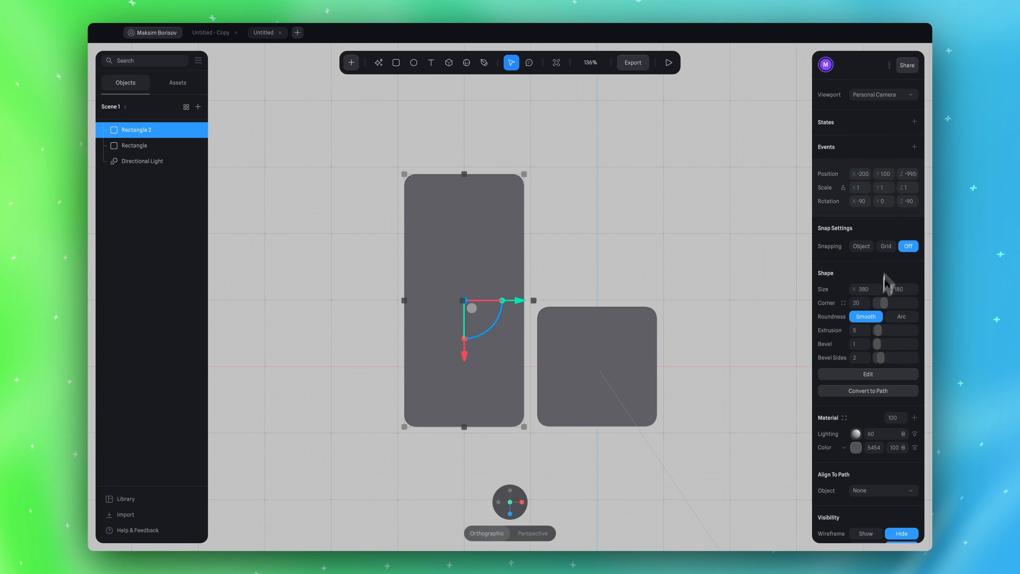
left_click(862, 174)
left_click(910, 178)
left_click(626, 281)
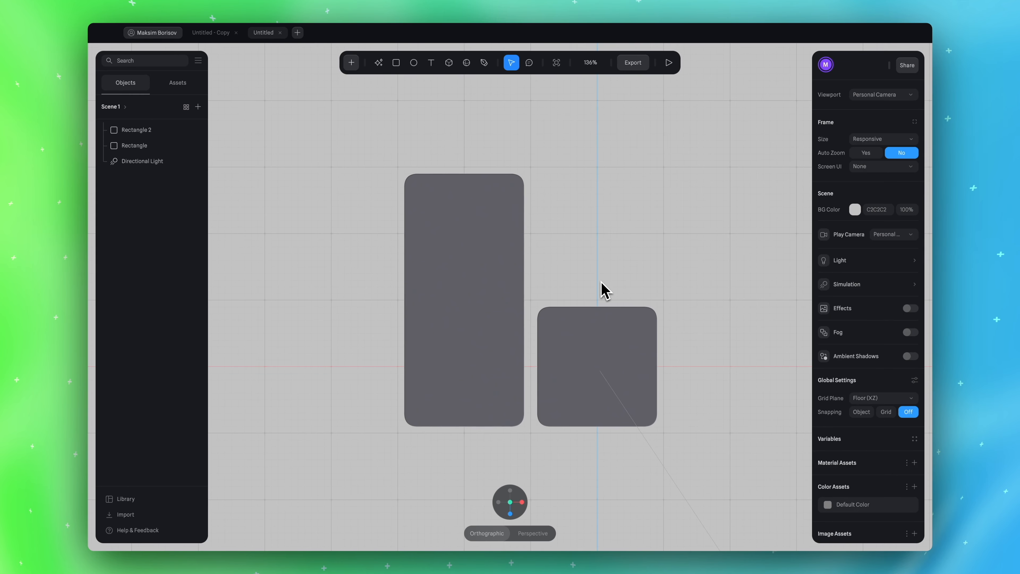
scroll(605, 289, "right", 5)
left_click(385, 274)
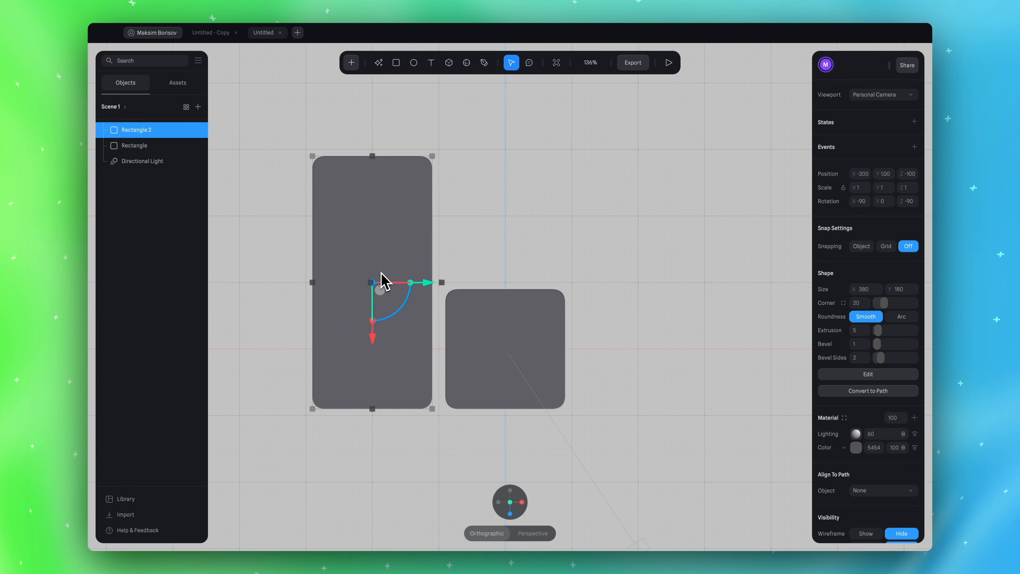
Duplicate the square rectangle and move the copy below it along the Z axis to about 200
left_click(532, 333)
scroll(533, 333, "down", 5)
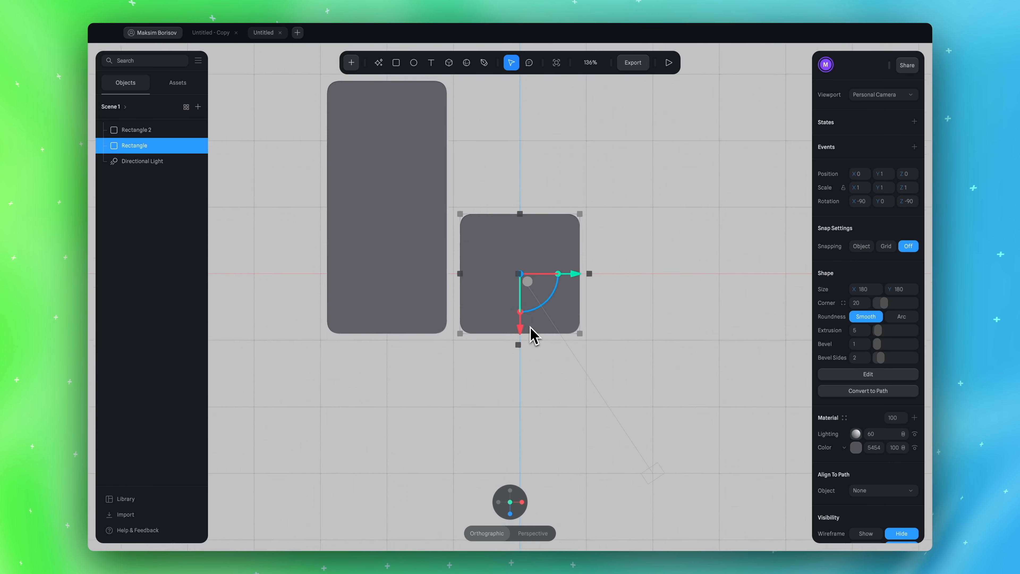
scroll(538, 306, "down", 2)
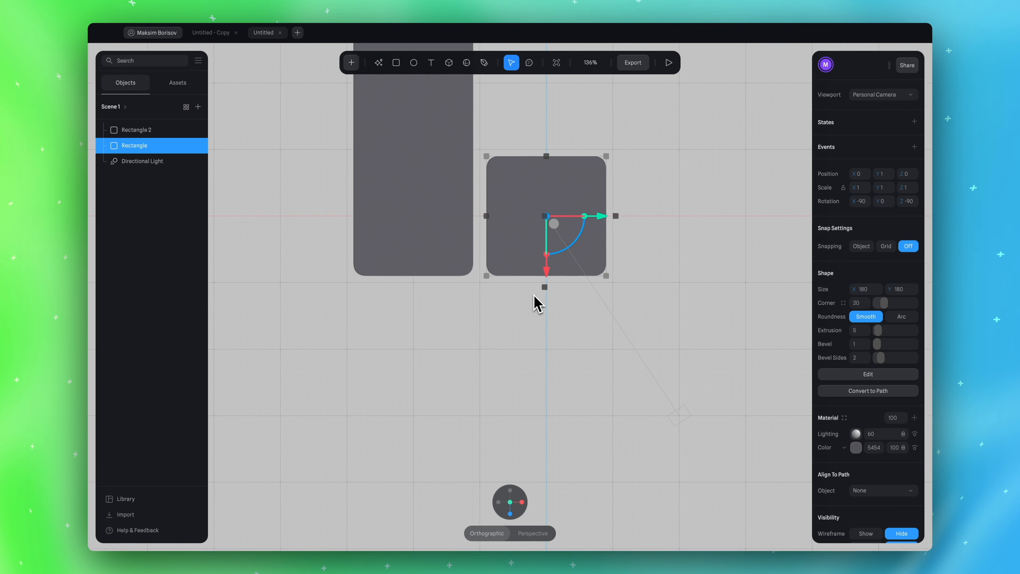
key("ctrl+d")
left_click_drag(545, 268, 541, 404)
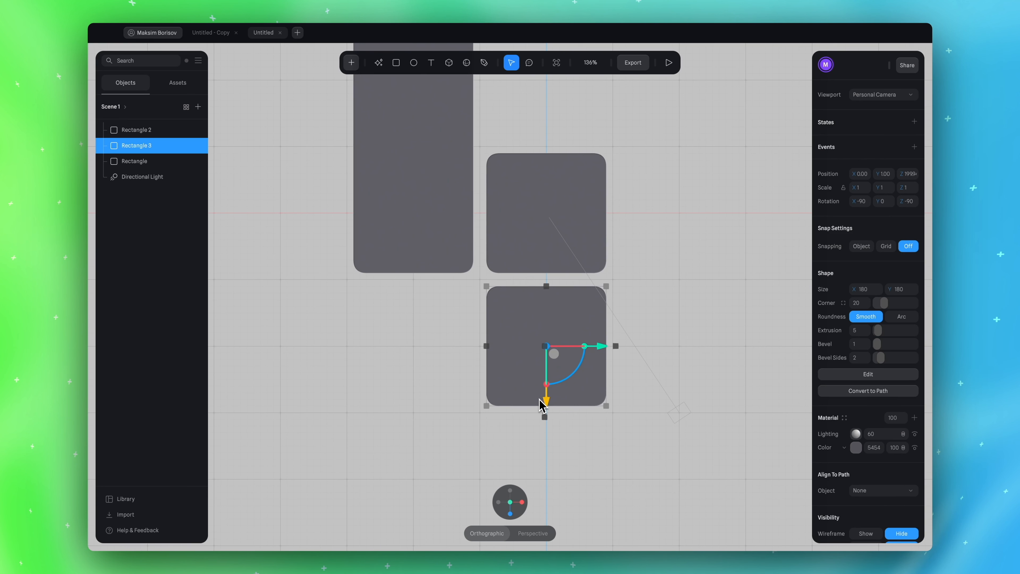
Stretch the new square sideways until it also spans beneath the tall rectangle, and set its Y size to 380
left_click_drag(482, 377, 355, 380)
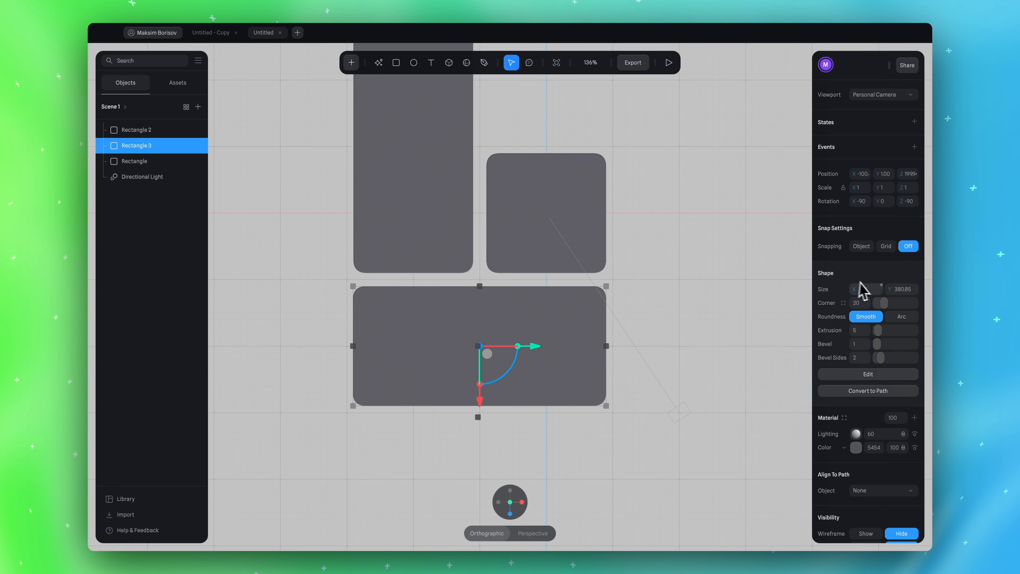
left_click(906, 292)
type("380")
key("Return")
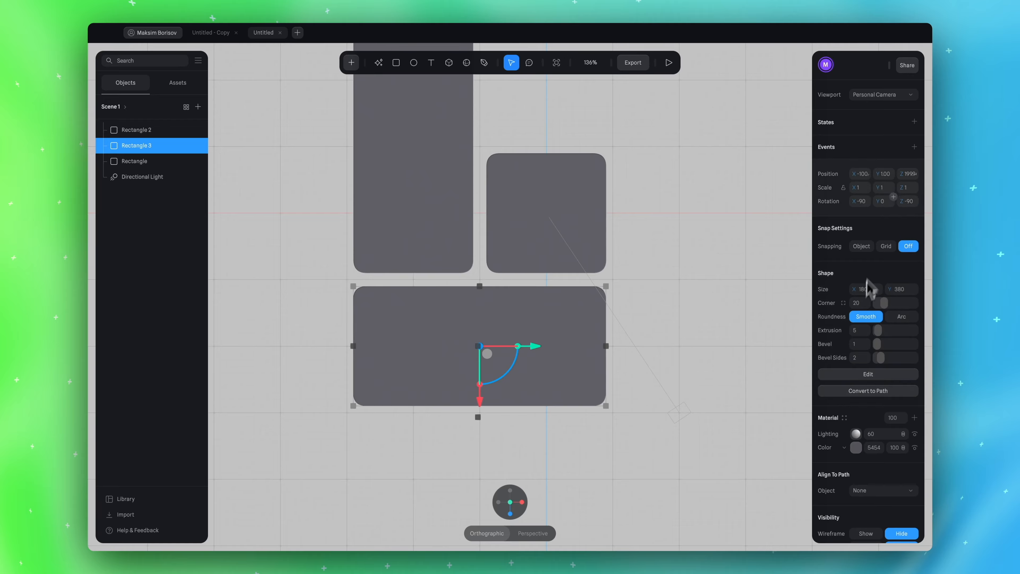
Set the lower wide rectangle's position to X -100, Y 1 and Z 200
left_click(863, 175)
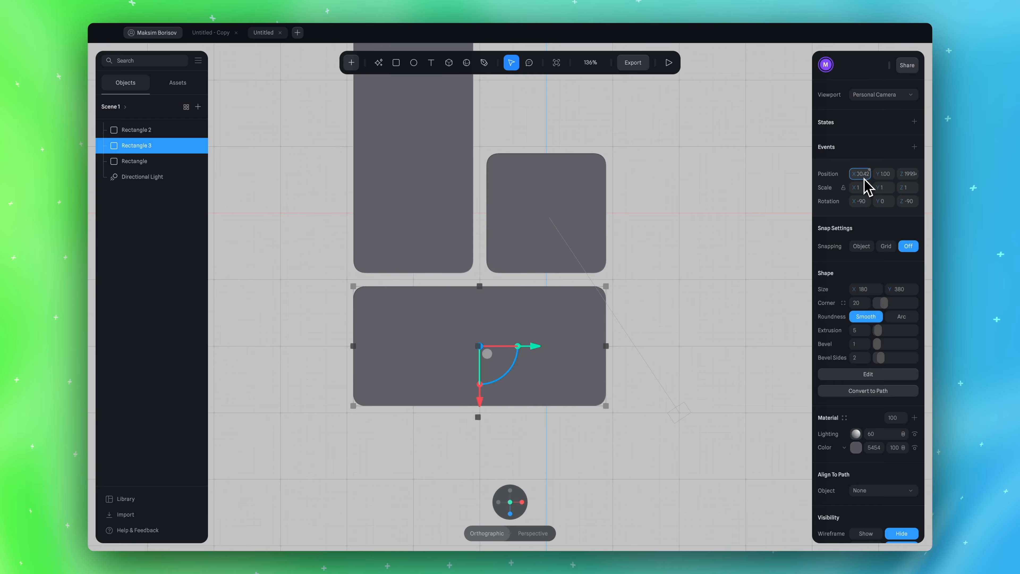
key("Return")
left_click(911, 177)
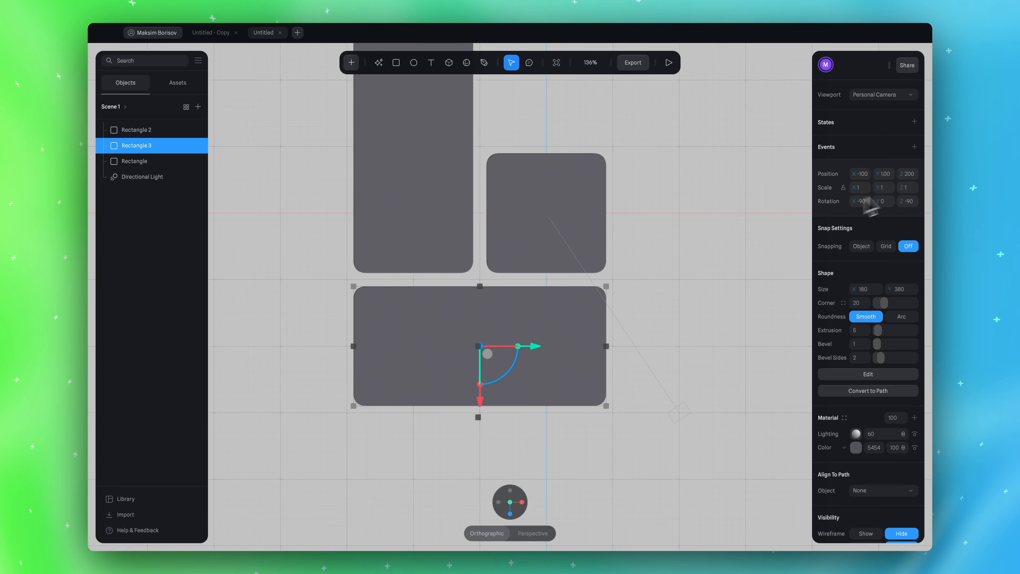
left_click(887, 177)
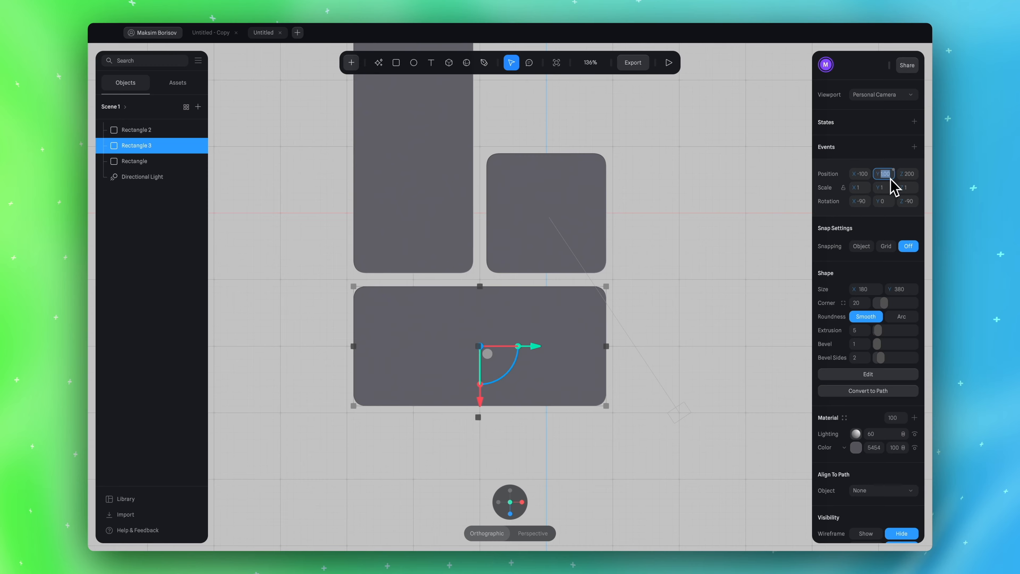
type("1")
key("Tab")
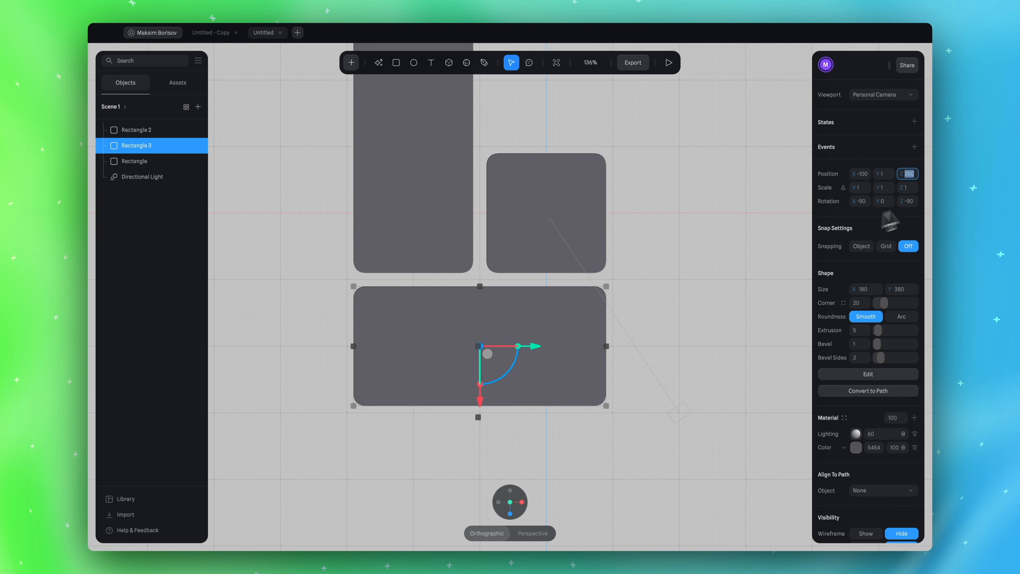
Compare the positions of the three rectangles and inspect their alignment in the front and isometric views
left_click(526, 213)
left_click(443, 222)
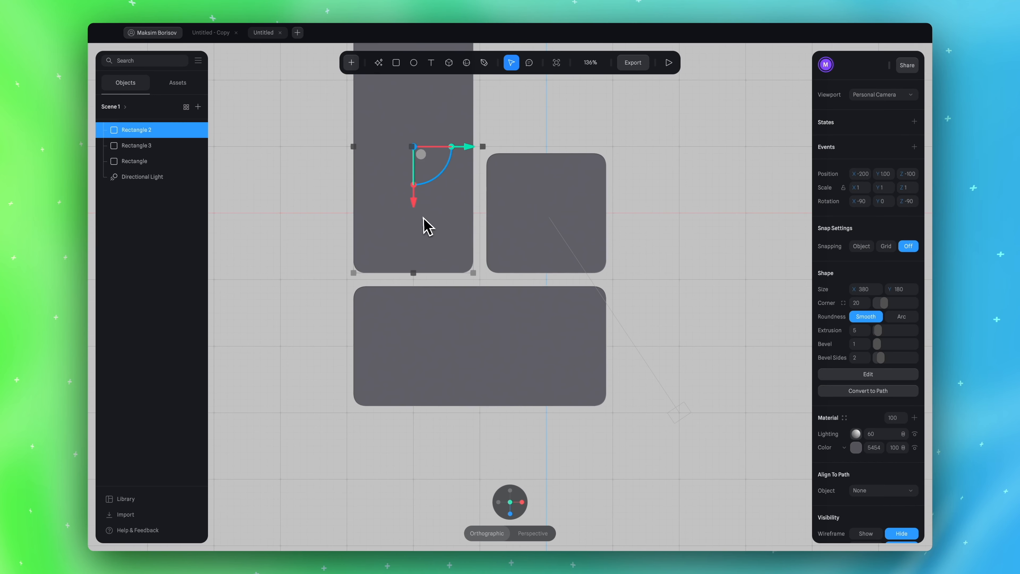
left_click(510, 307)
mouse_move(504, 498)
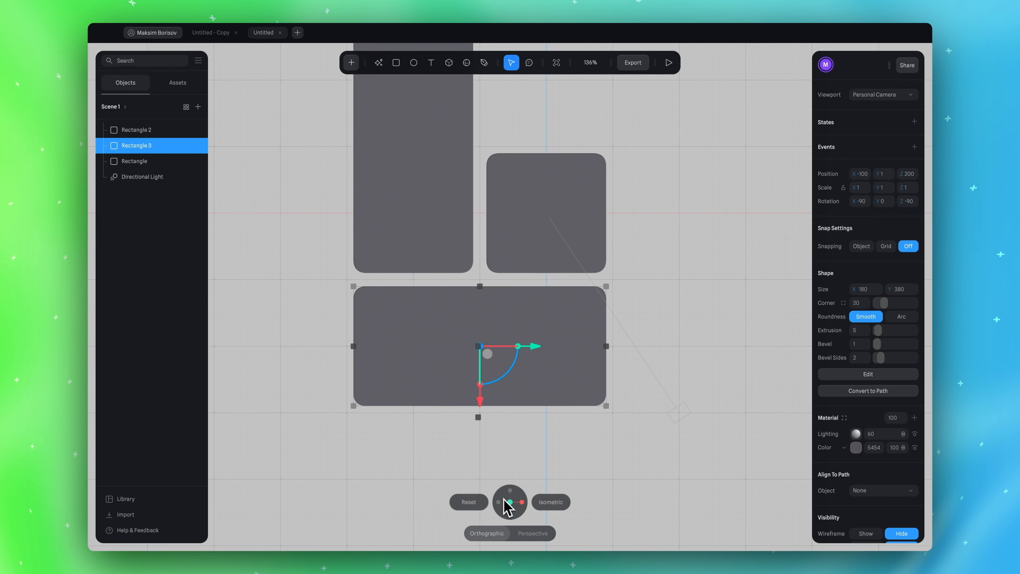
left_click(510, 513)
left_click(484, 314)
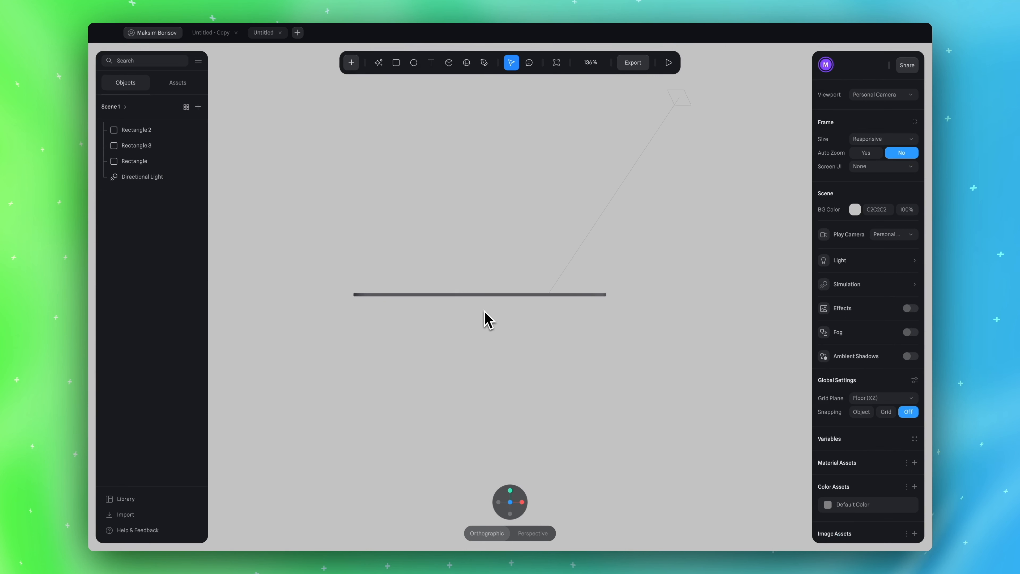
mouse_move(526, 485)
left_click(550, 502)
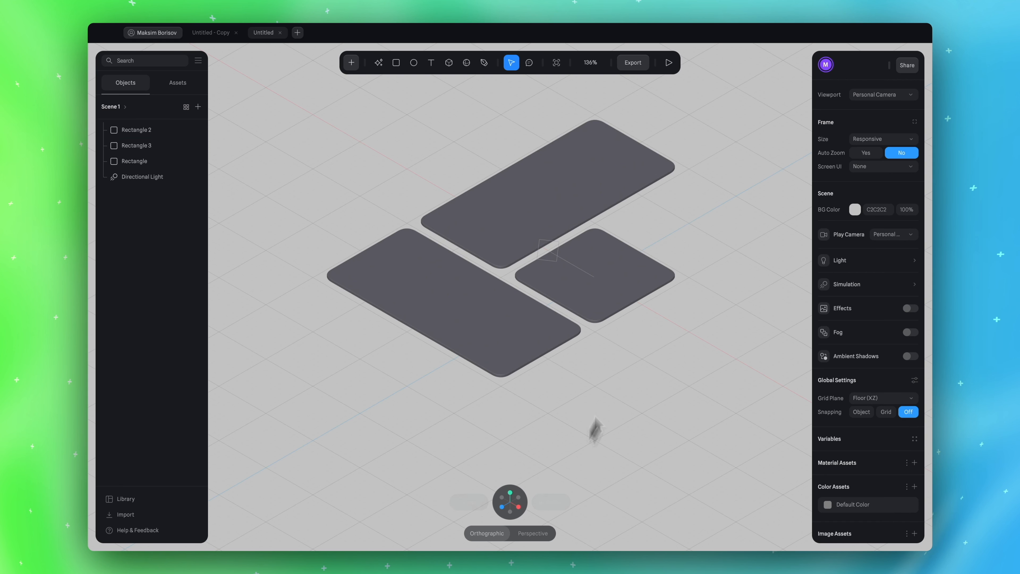
Following the layout in the Untitled - Copy file, duplicate the central square in top view and move the copy to about X 203, Z 200
left_click(510, 492)
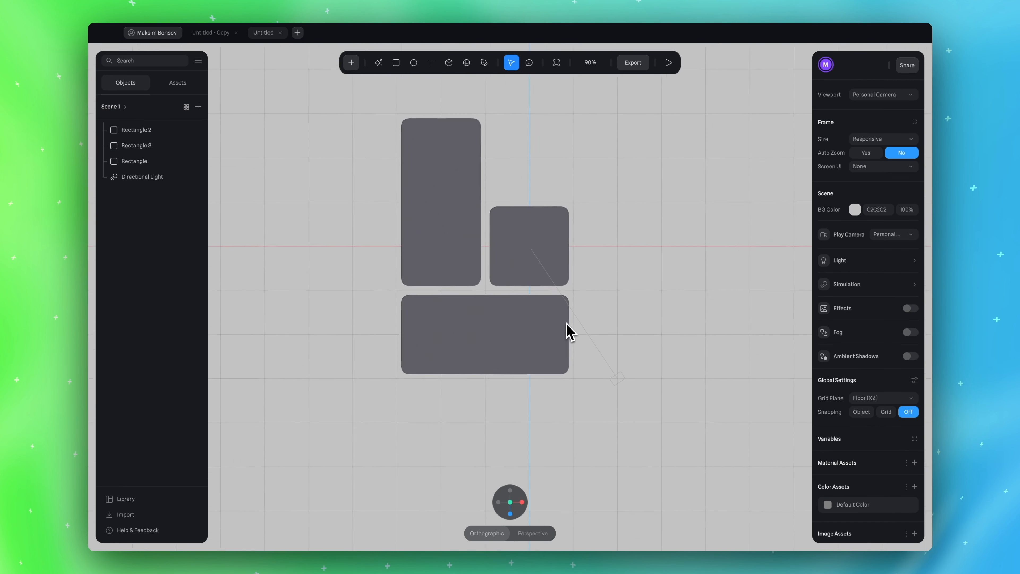
left_click(212, 36)
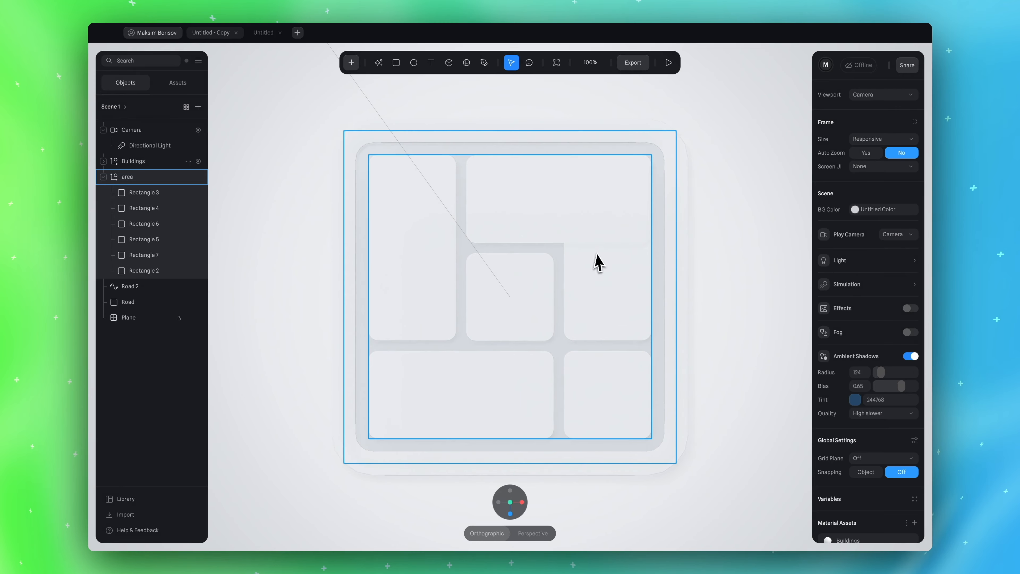
left_click(263, 33)
left_click(498, 314)
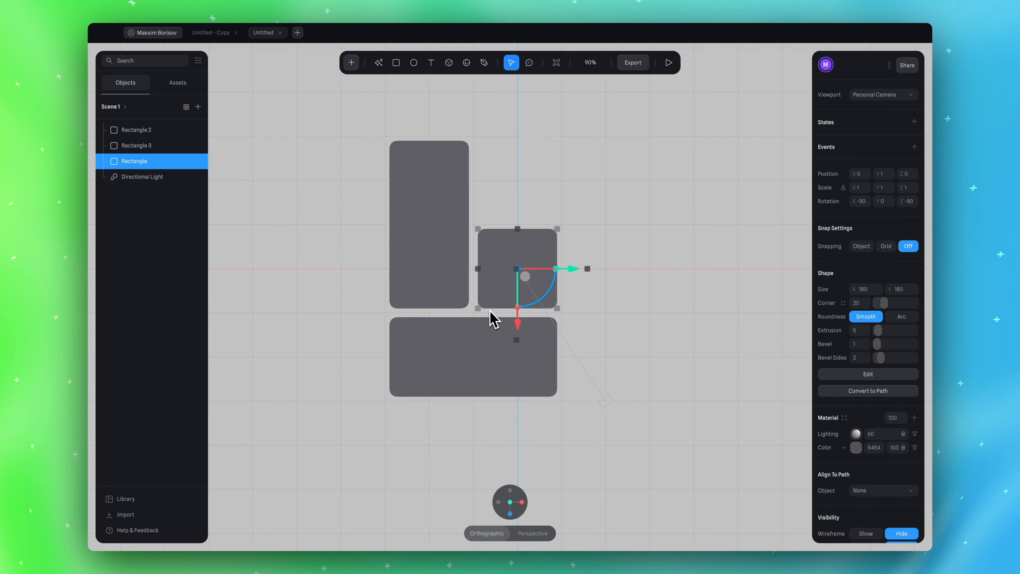
key("ctrl+d")
left_click_drag(570, 269, 660, 269)
left_click_drag(606, 326, 611, 412)
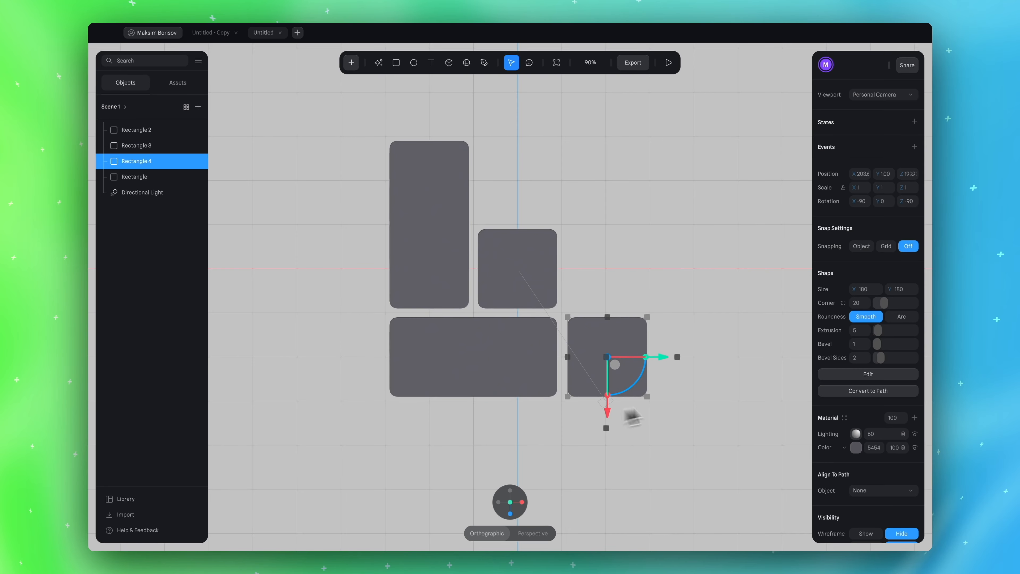
Set the new corner square's X and Z positions to 200
left_click(862, 176)
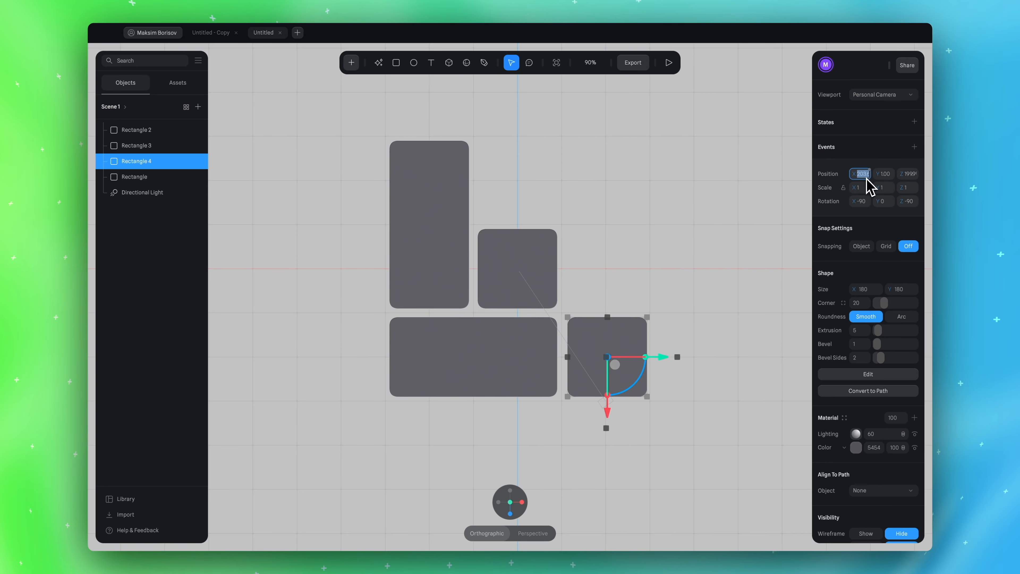
key("Return")
left_click(913, 175)
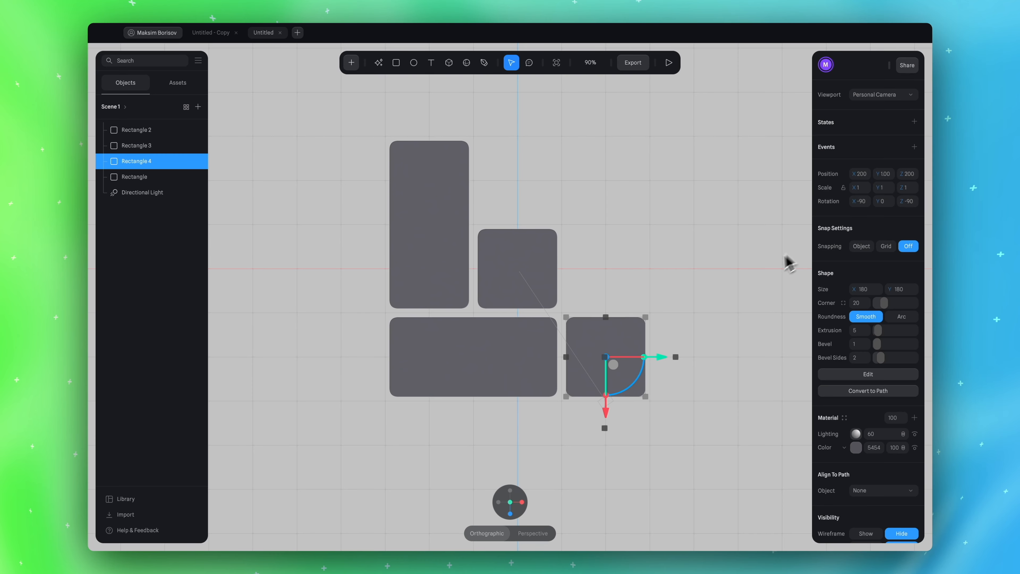
left_click(701, 252)
Duplicate the tall rectangle and set the copy's X position to 200
left_click(449, 236)
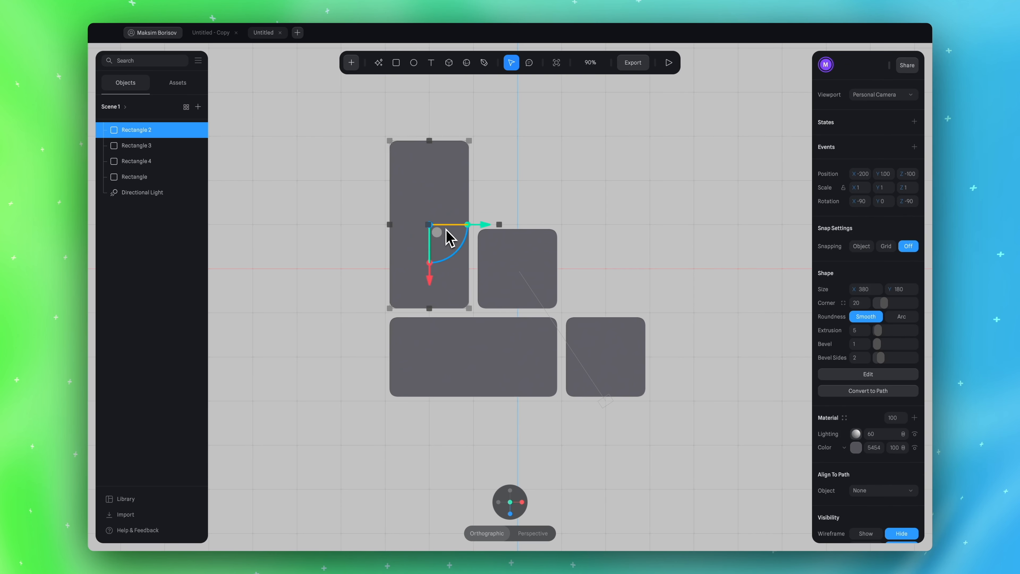
key("ctrl+d")
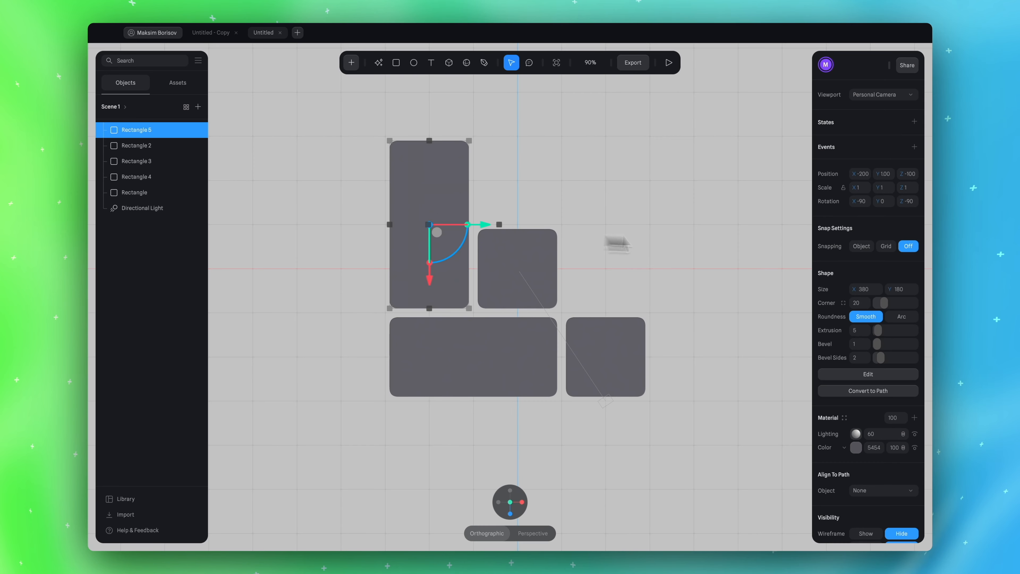
left_click(863, 175)
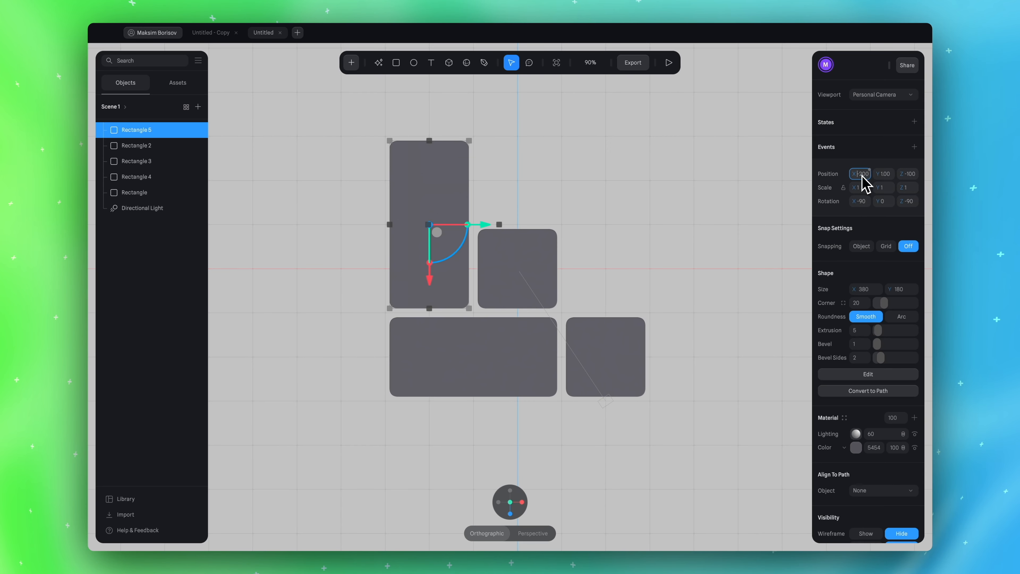
key("Return")
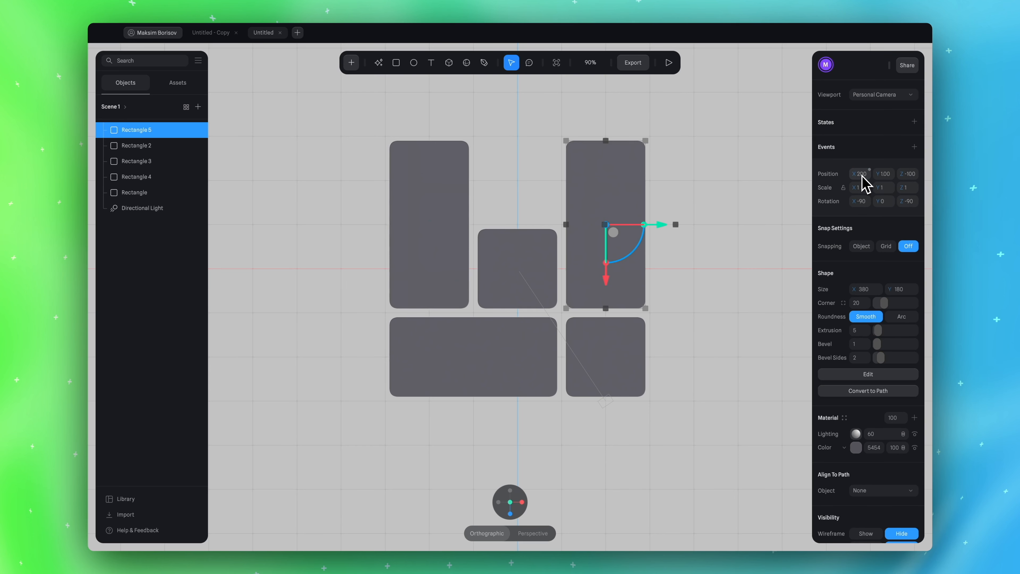
scroll(516, 215, "up", 5)
scroll(543, 217, "down", 5)
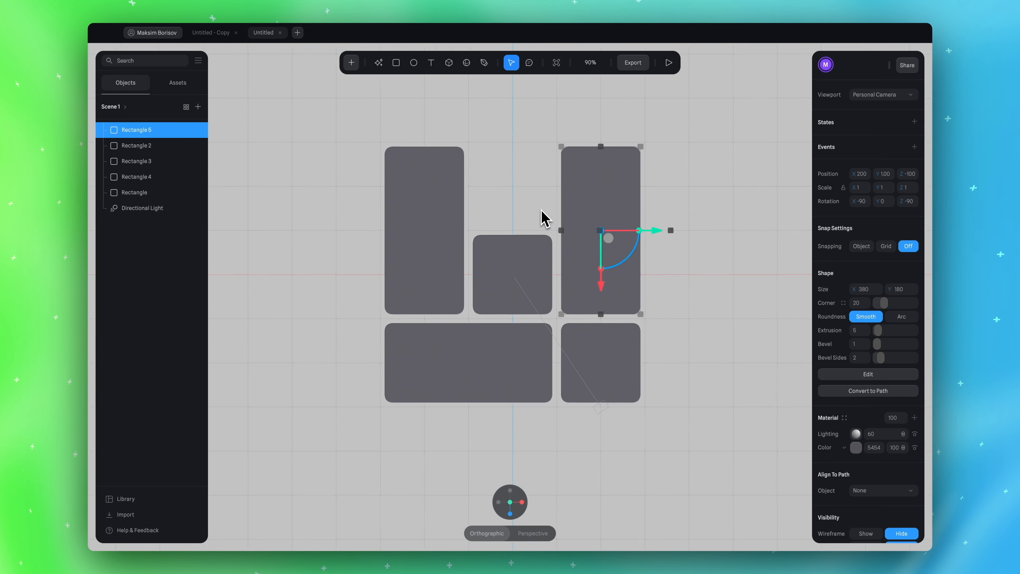
Duplicate the lower wide rectangle in place
scroll(543, 217, "up", 5)
scroll(543, 217, "down", 1)
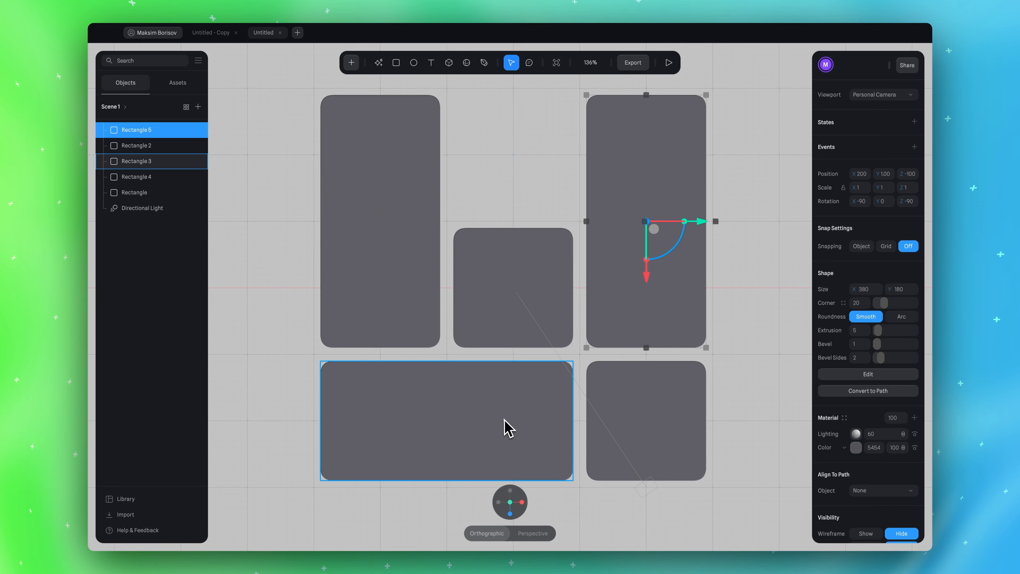
left_click(506, 427)
key("ctrl+d")
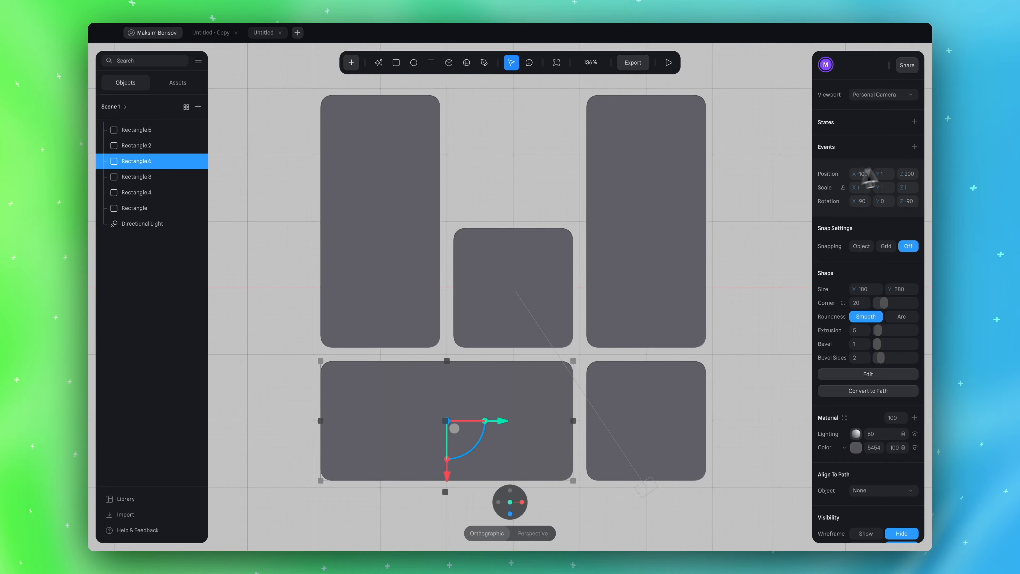
Inspect the block layout and the duplicated wide rectangle from oblique, front and top views
left_click_drag(757, 296, 729, 238, "alt")
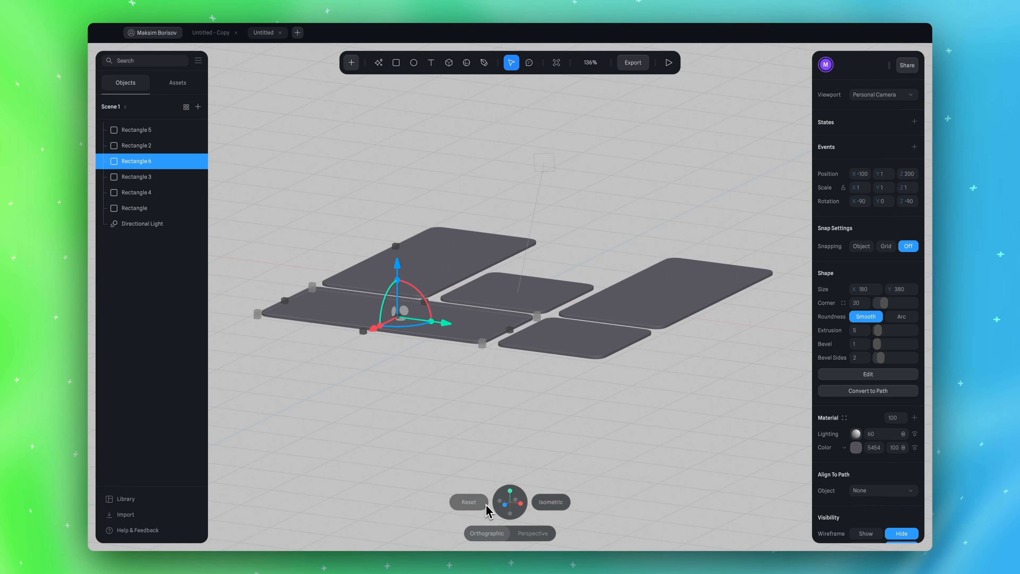
left_click(504, 504)
left_click(595, 407)
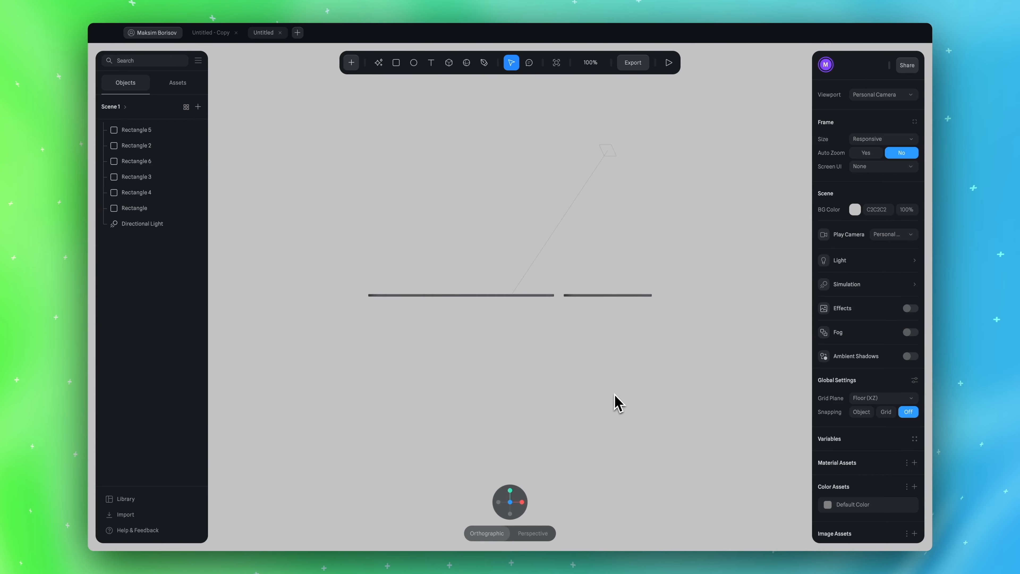
mouse_move(473, 518)
left_click_drag(644, 373, 619, 403, "alt")
left_click_drag(601, 151, 583, 176, "alt")
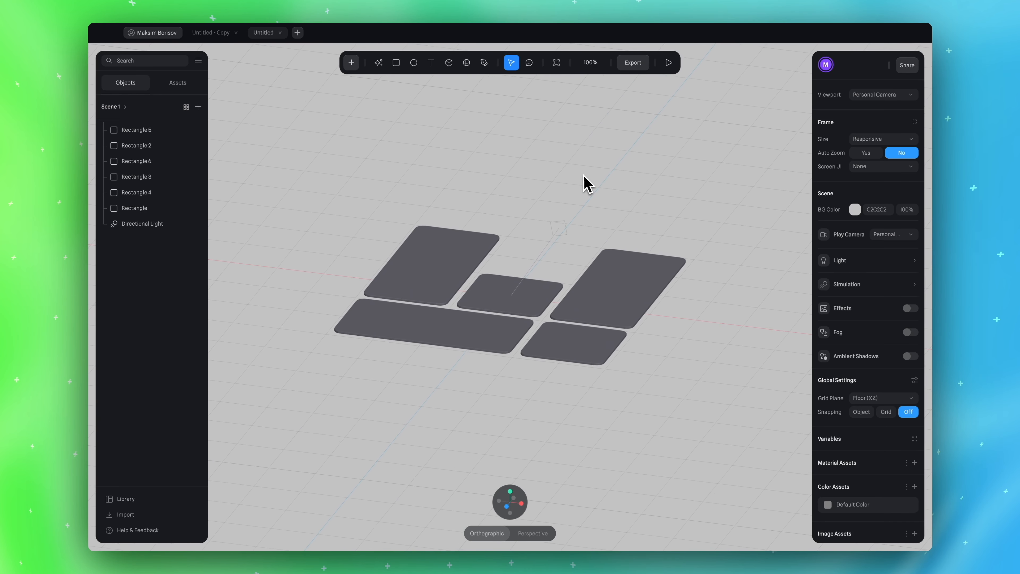
left_click(510, 493)
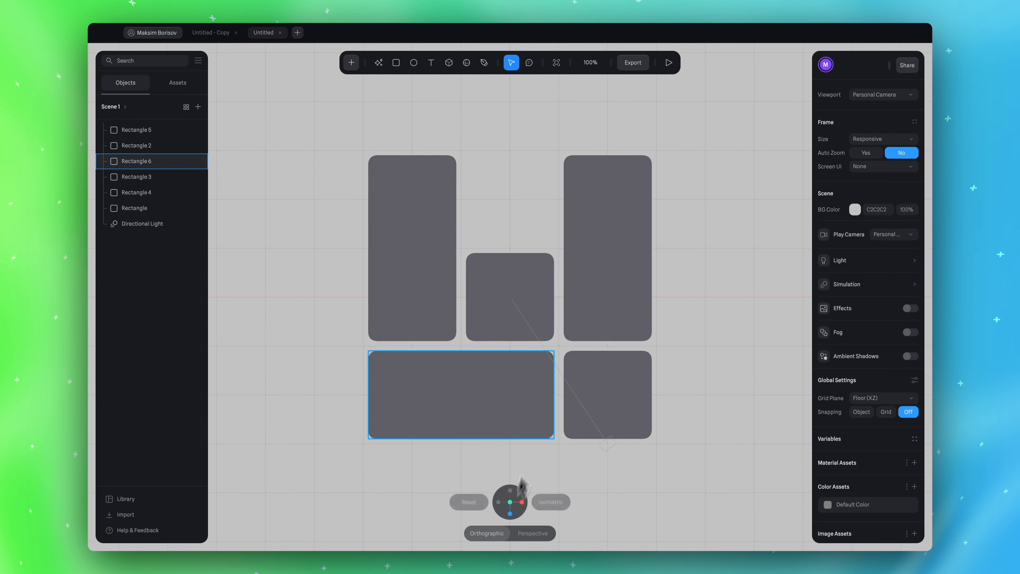
left_click(517, 384)
left_click_drag(705, 375, 676, 330, "alt")
left_click_drag(428, 355, 463, 371, "alt")
left_click(509, 499)
key("super+z")
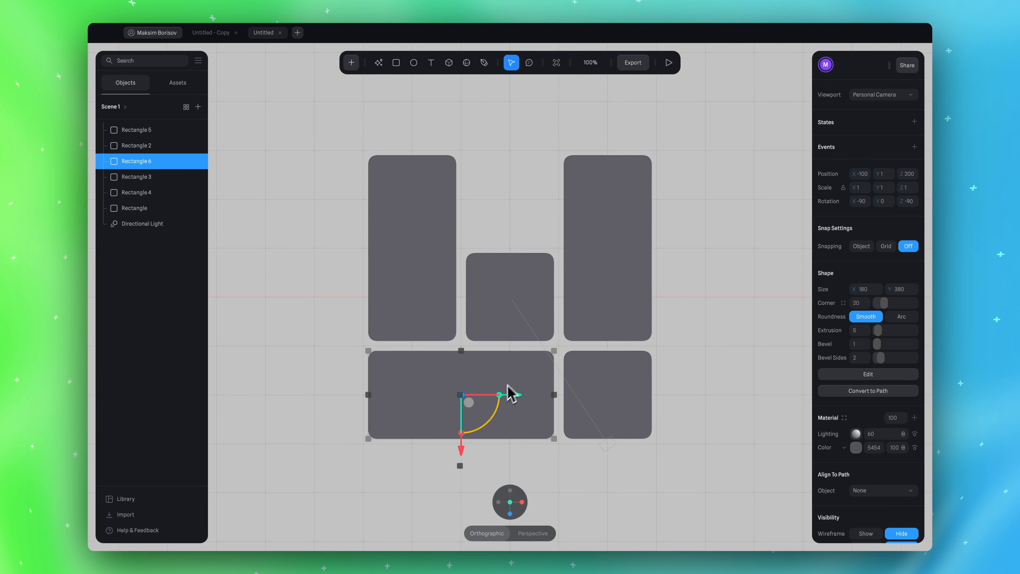
Move the duplicated wide rectangle to the grid's upper-right area and set its X position to 100 and Z to -200
left_click_drag(461, 452, 462, 259)
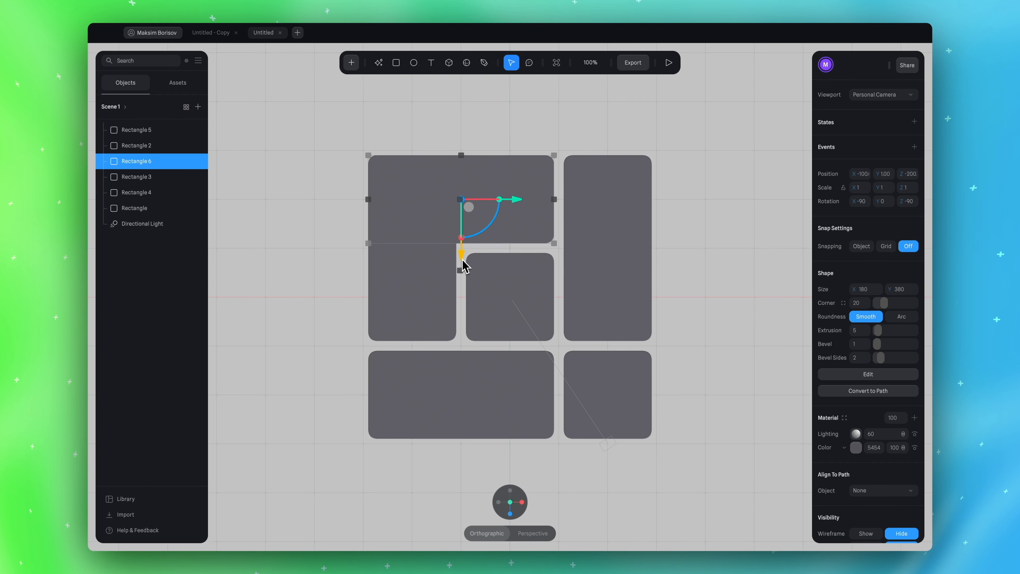
left_click_drag(518, 203, 618, 203)
left_click(862, 175)
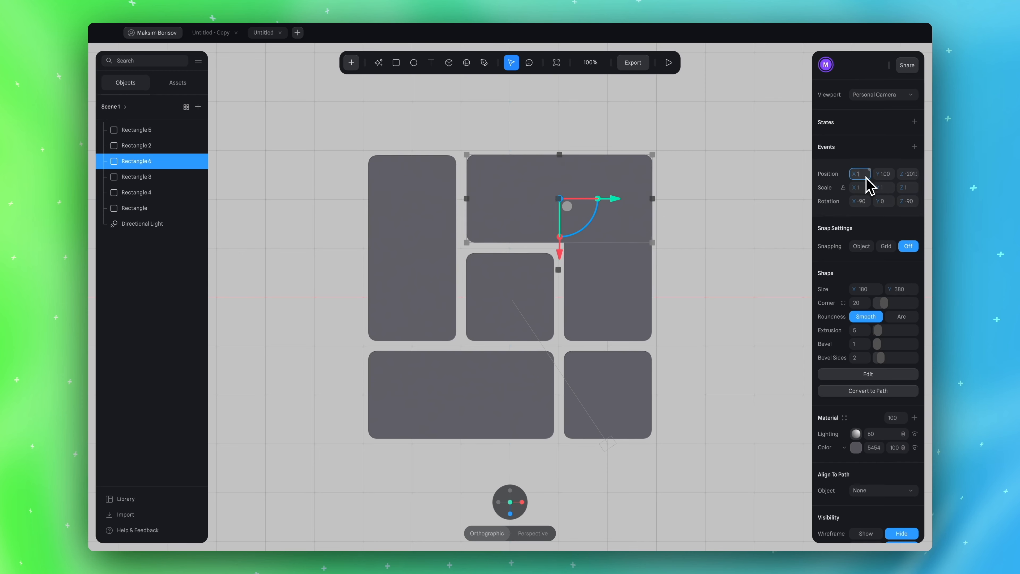
key("Return")
left_click(909, 174)
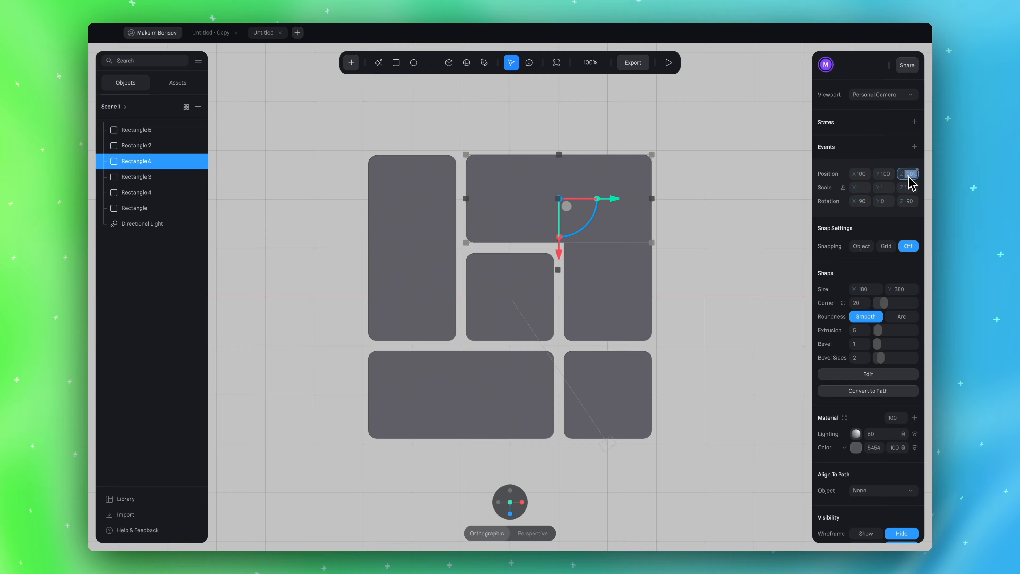
type("-200")
key("Return")
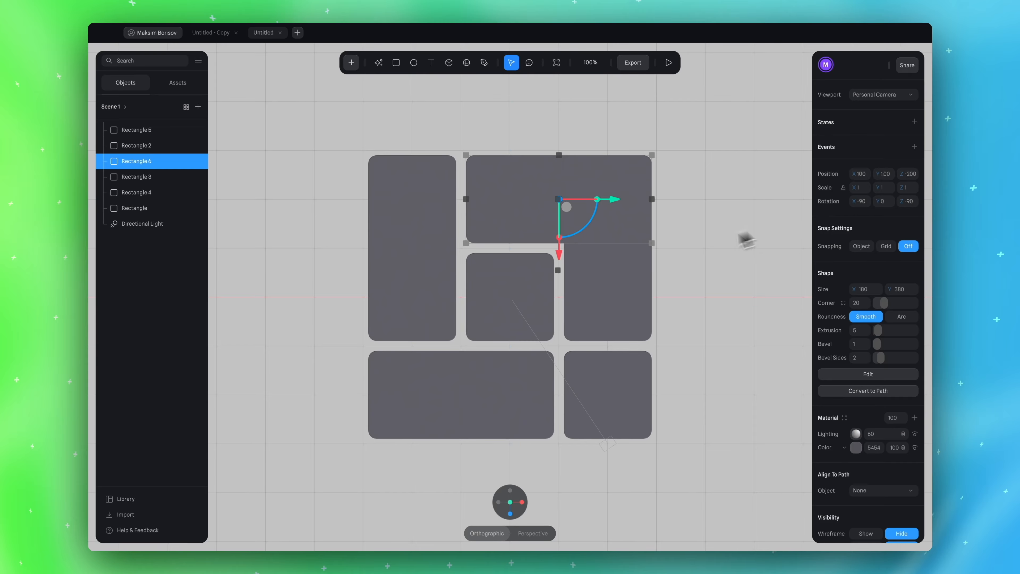
Inspect the completed block layout from oblique, isometric and top views at different zoom levels
left_click(687, 257)
left_click_drag(697, 265, 681, 240, "alt")
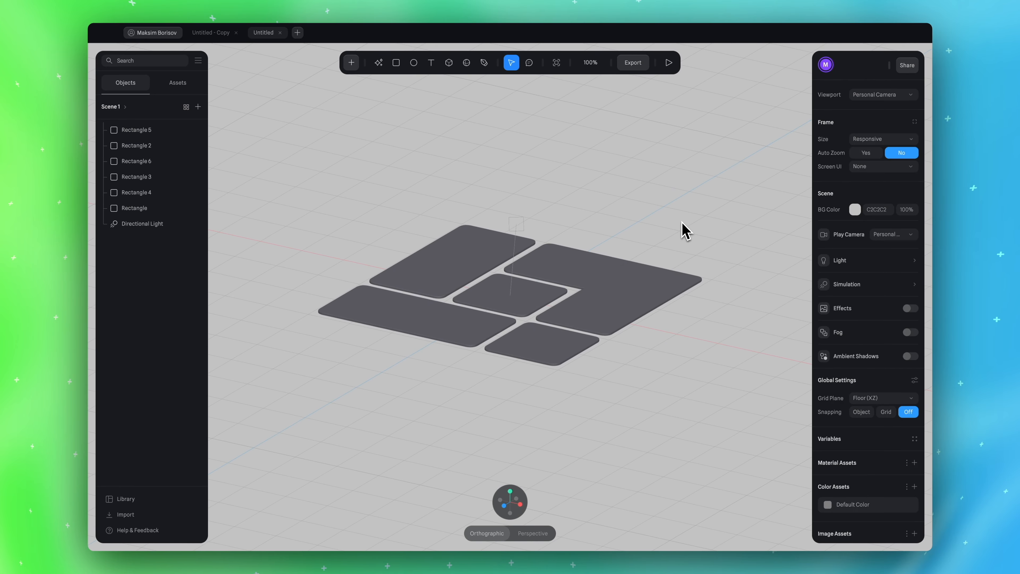
left_click(567, 502)
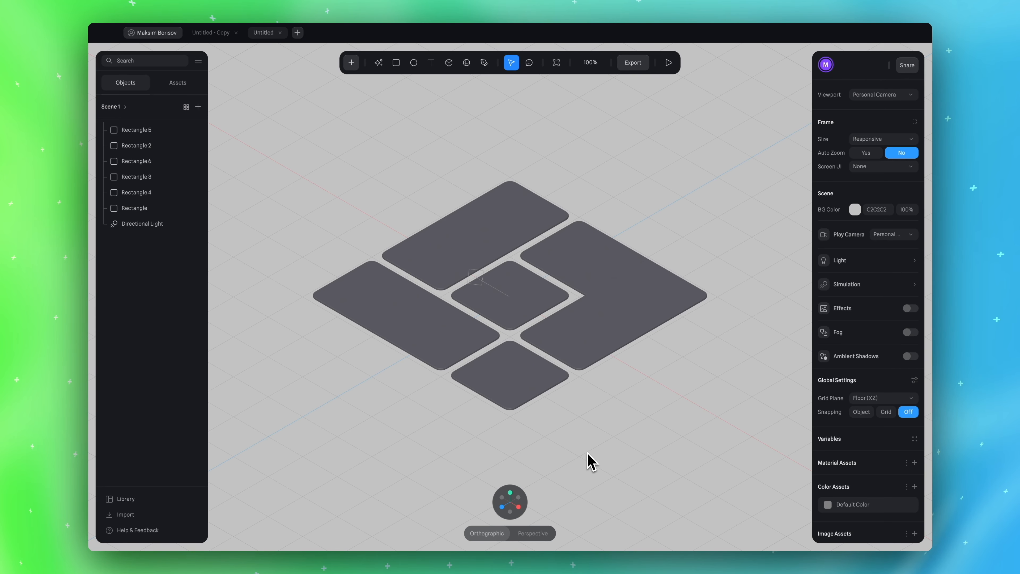
left_click(510, 492)
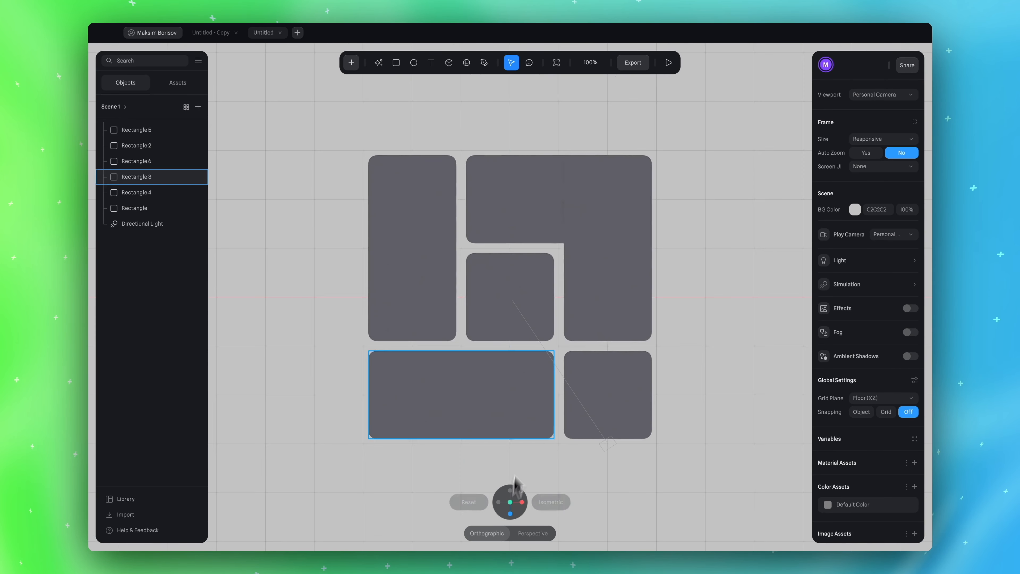
scroll(511, 316, "up", 5)
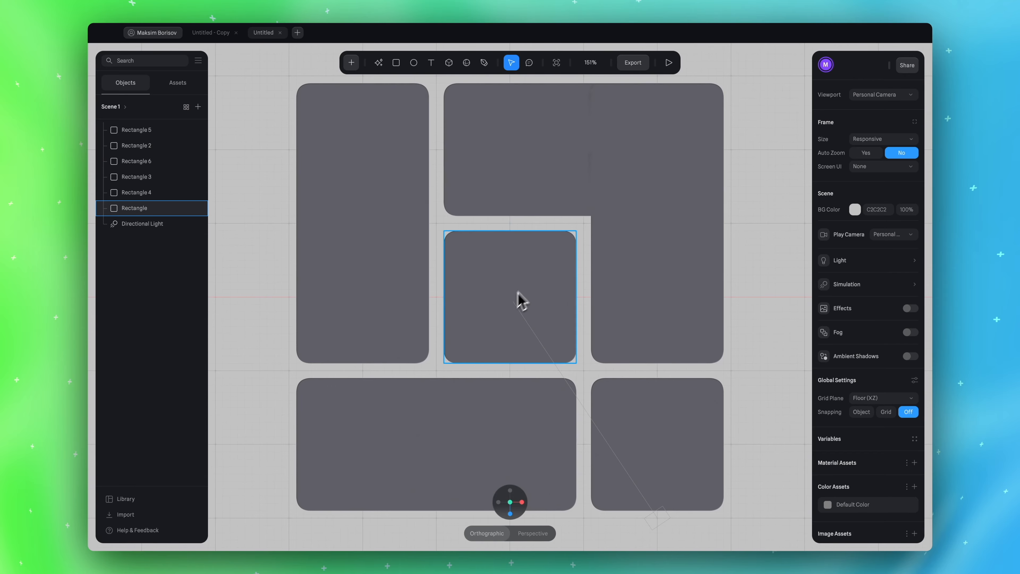
scroll(498, 313, "down", 4)
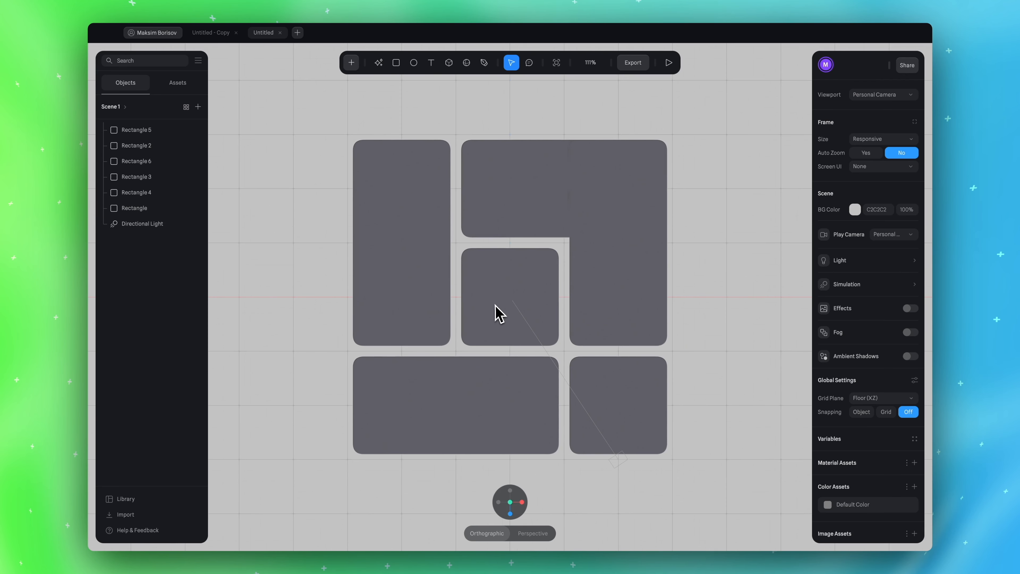
scroll(498, 313, "up", 8)
scroll(498, 313, "down", 10)
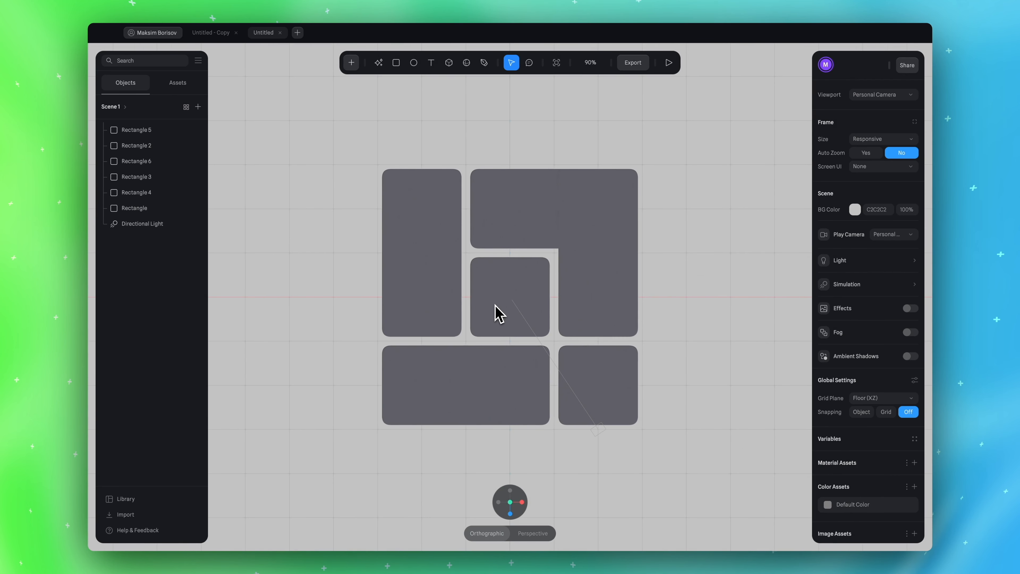
scroll(498, 313, "up", 6)
scroll(496, 313, "down", 8)
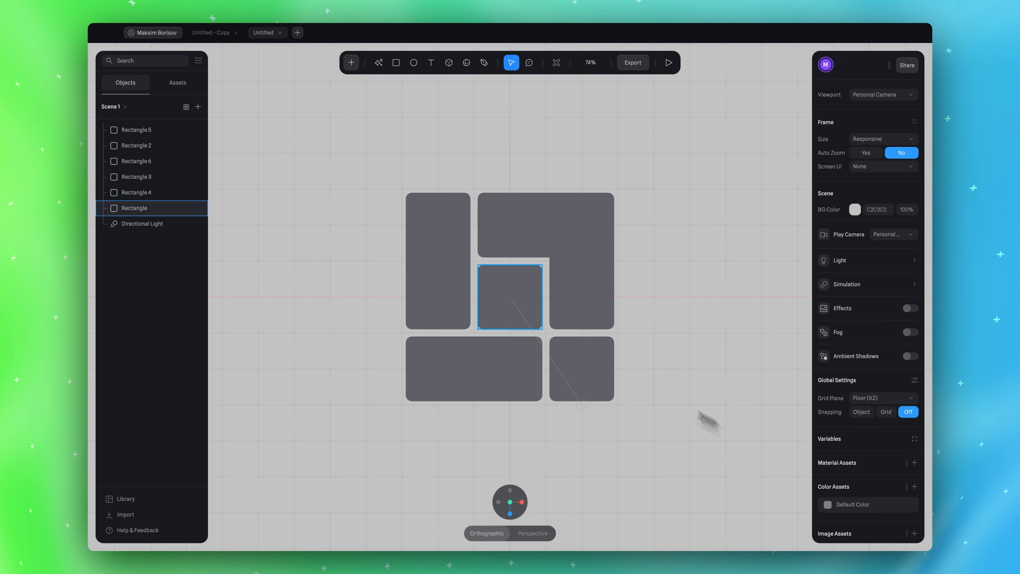
Create a new material asset from Rectangle 5 and name it Building
left_click(151, 132)
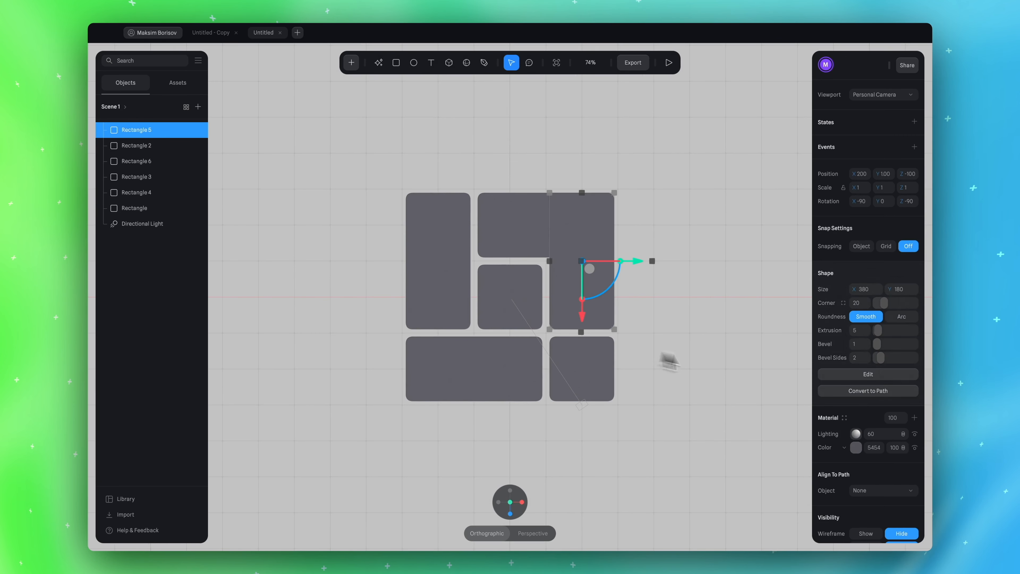
left_click(844, 418)
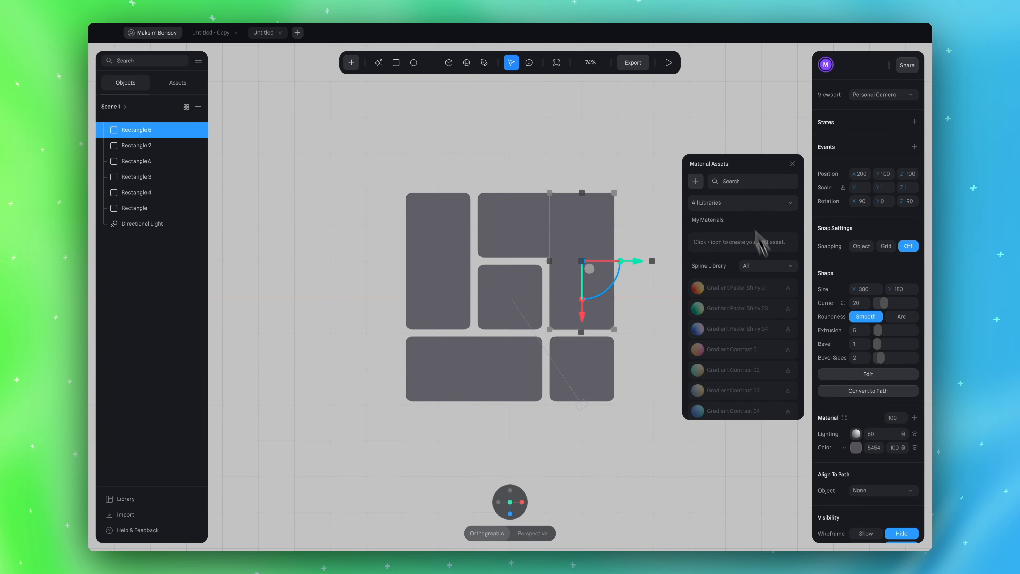
left_click(696, 181)
double_click(740, 253)
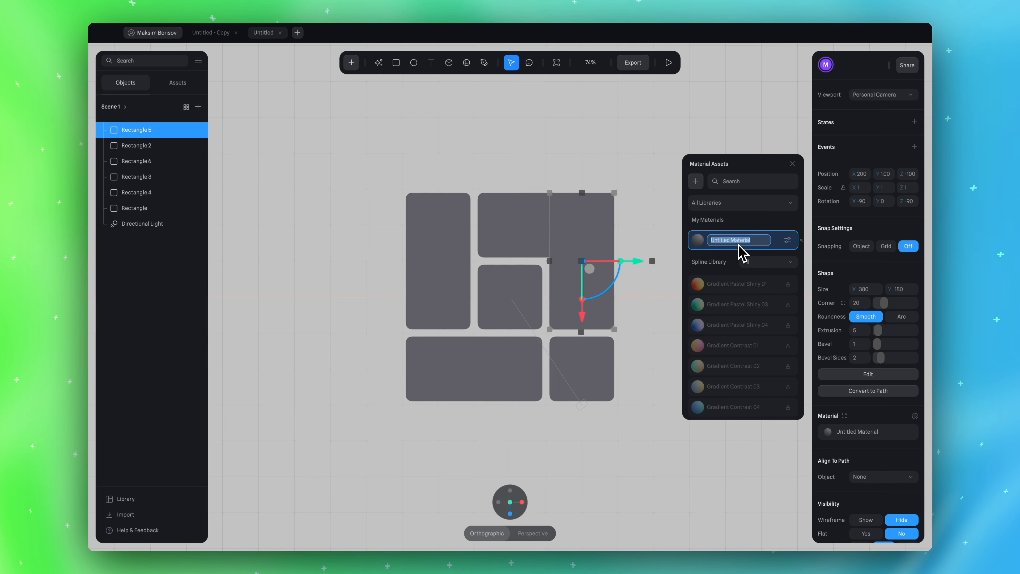
type("Building")
key("Return")
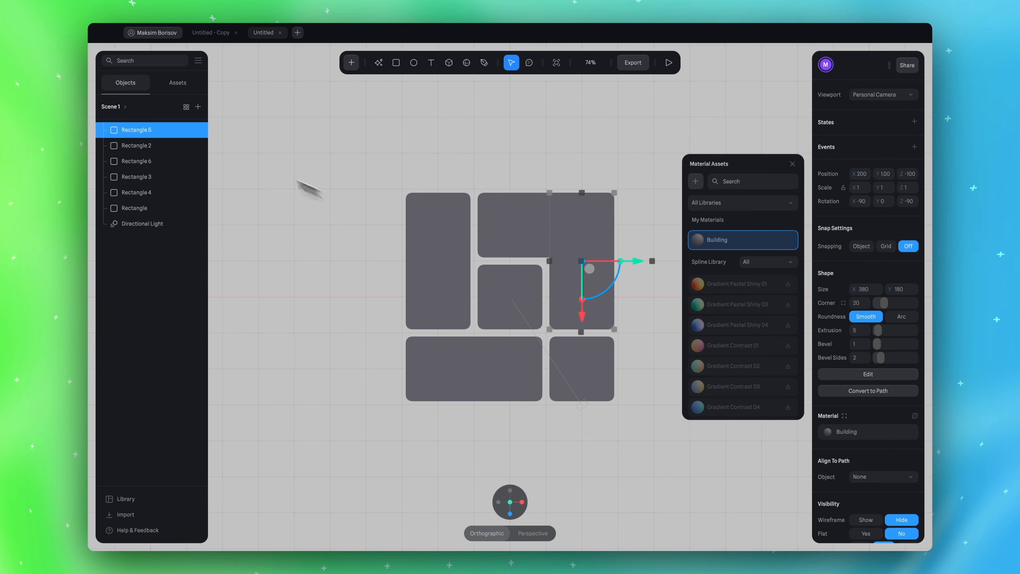
Apply the Building material to the other five rectangles
left_click(155, 145)
left_click(150, 207, "shift")
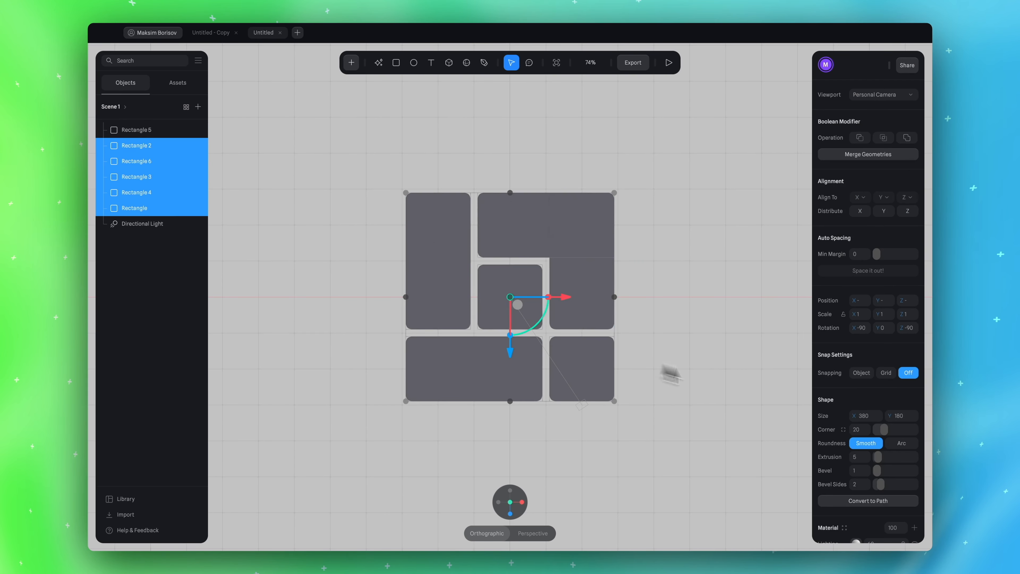
scroll(872, 414, "down", 3)
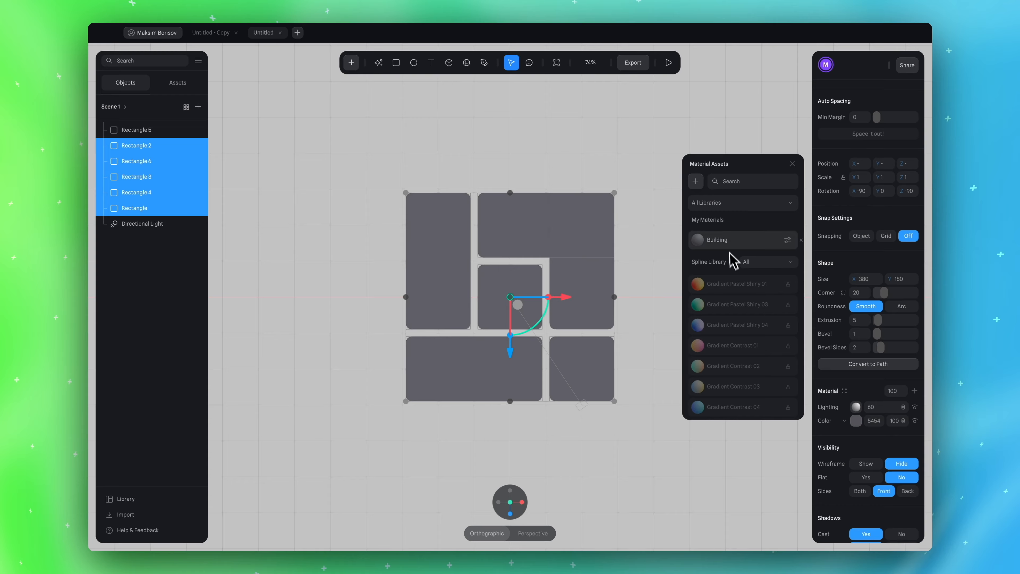
left_click(729, 242)
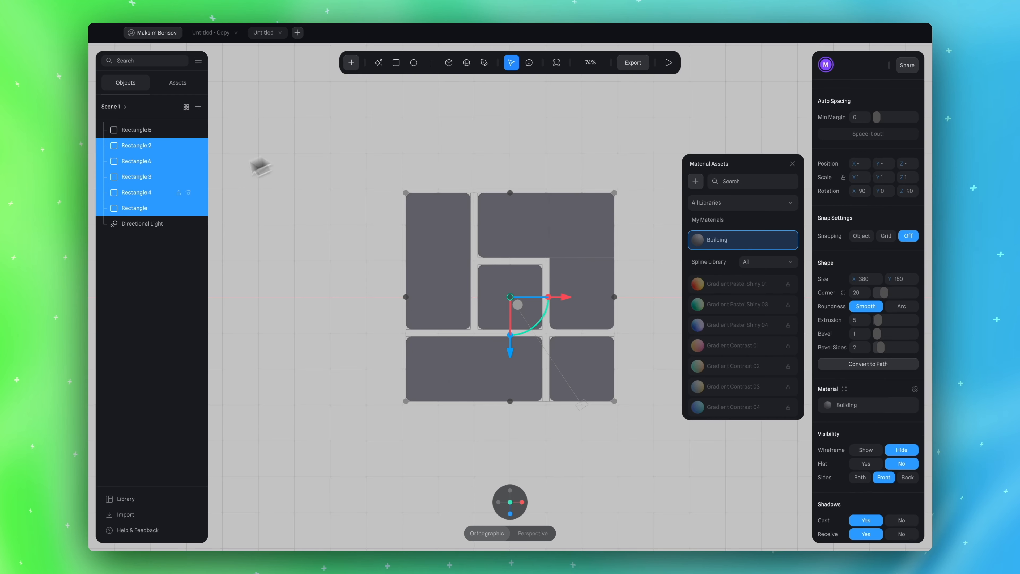
Group all six rectangles and rename the group Area
left_click(146, 130)
left_click(148, 209, "shift")
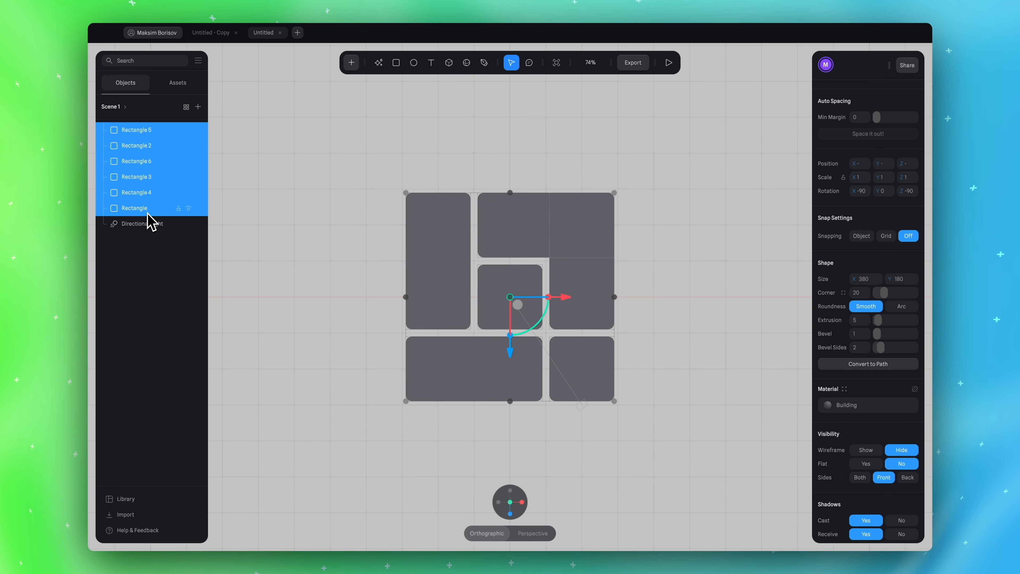
key("ctrl+g")
double_click(131, 131)
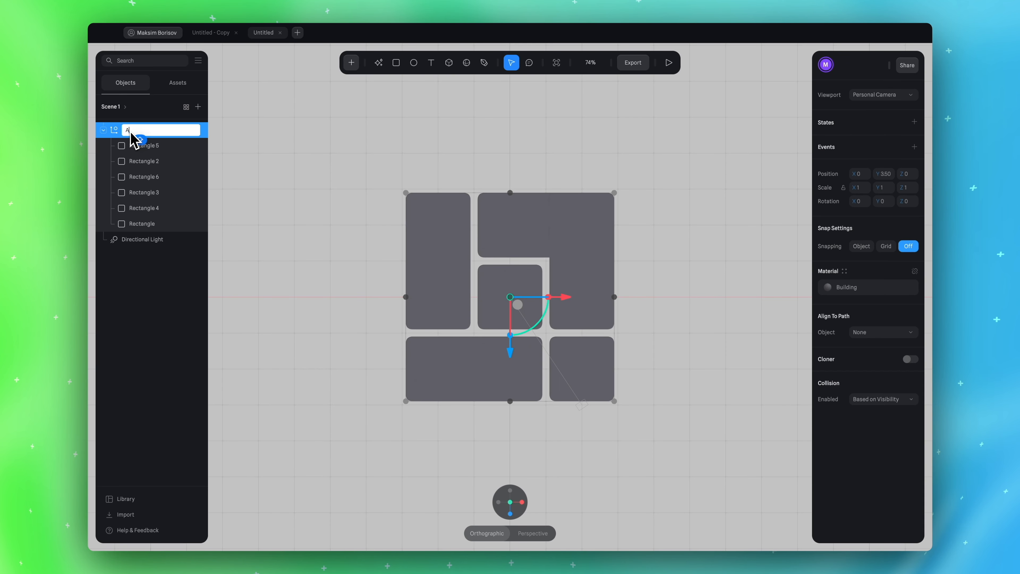
key("Return")
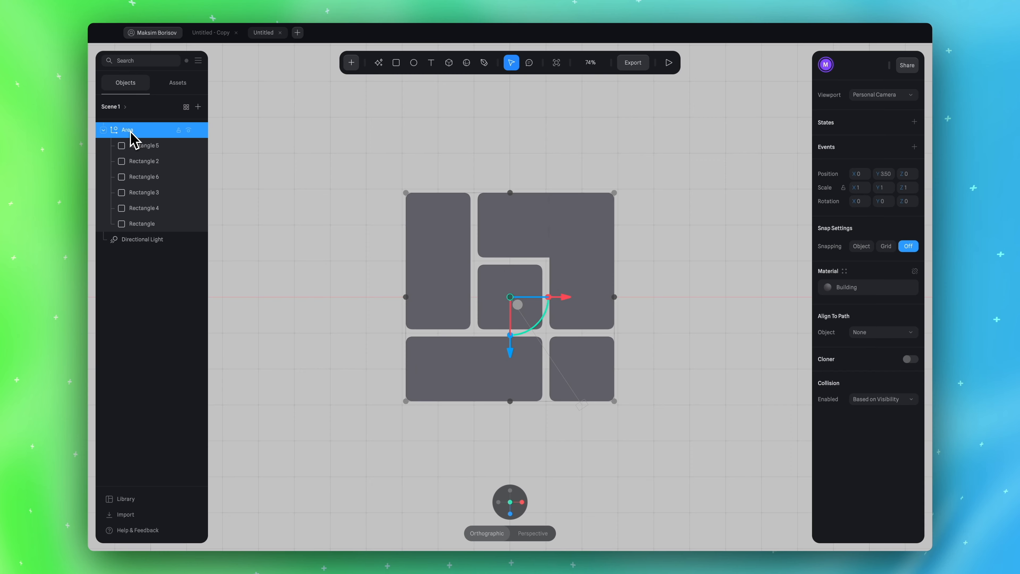
left_click(653, 275)
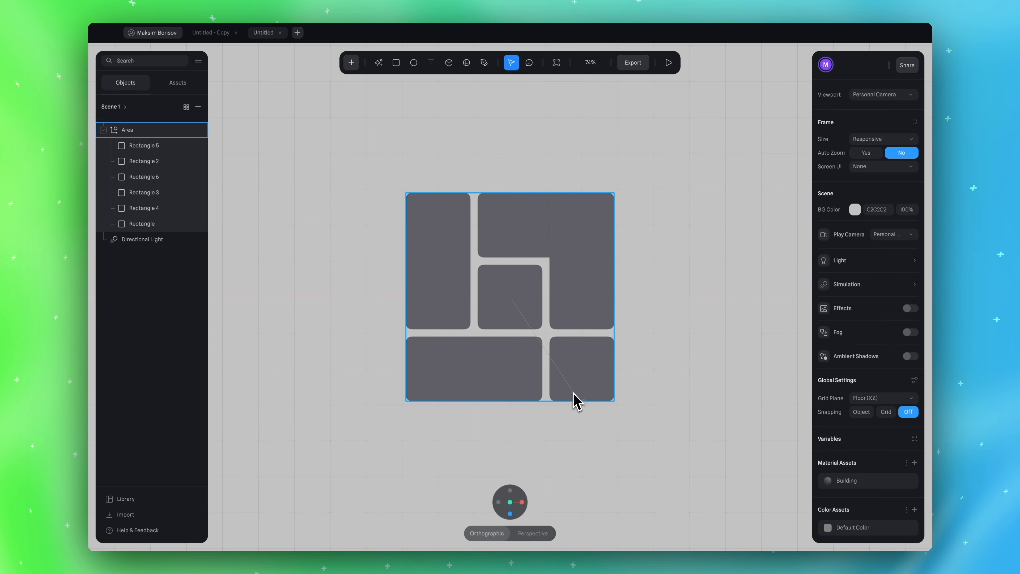
left_click_drag(678, 334, 655, 256, "alt")
scroll(555, 271, "up", 5)
left_click_drag(614, 175, 653, 179, "alt")
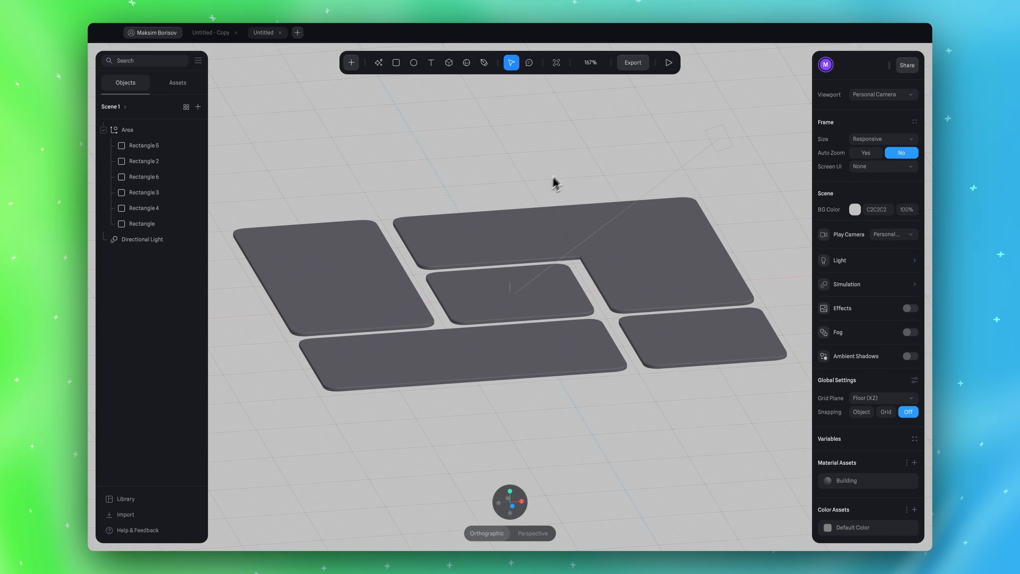
left_click_drag(554, 176, 537, 176, "alt")
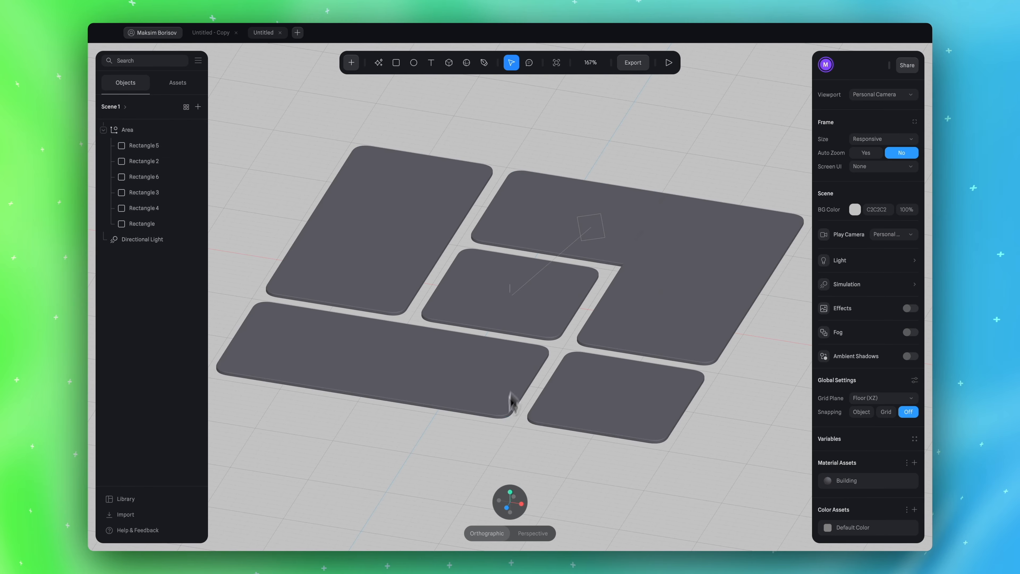
Place a new rectangle of about 81 × 81 on the central block in top view
left_click(510, 492)
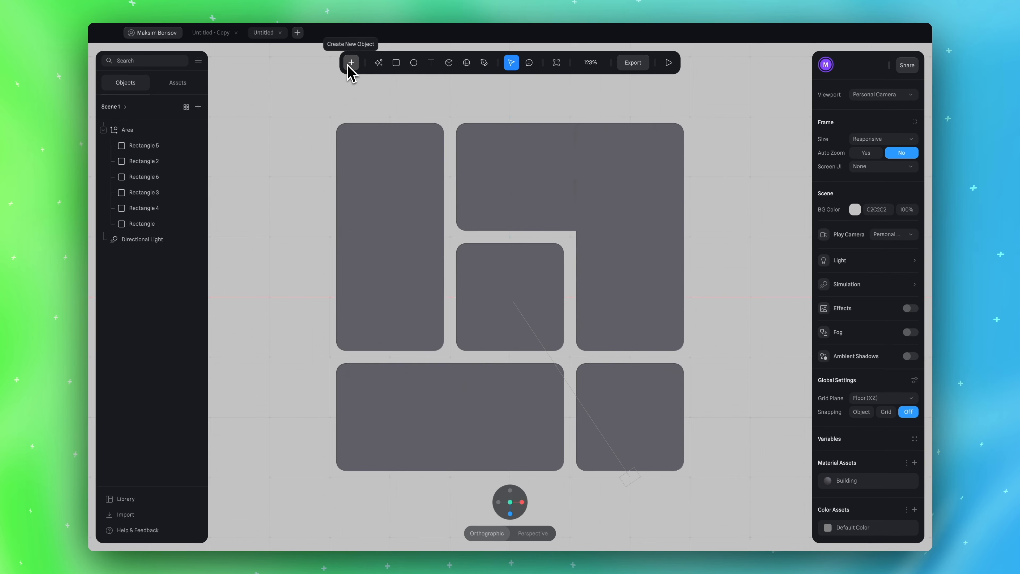
left_click(399, 69)
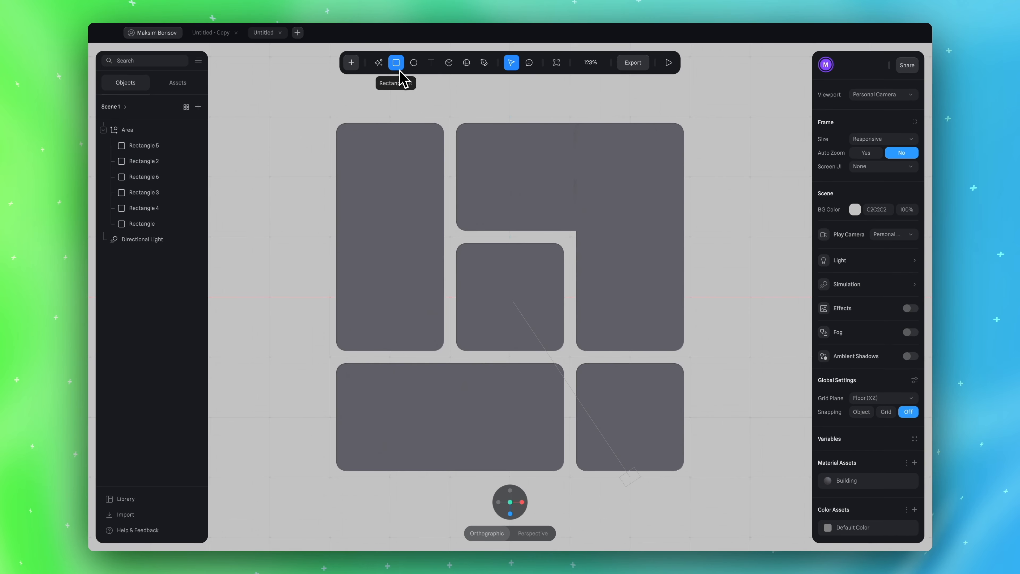
left_click(352, 63)
scroll(397, 187, "down", 3)
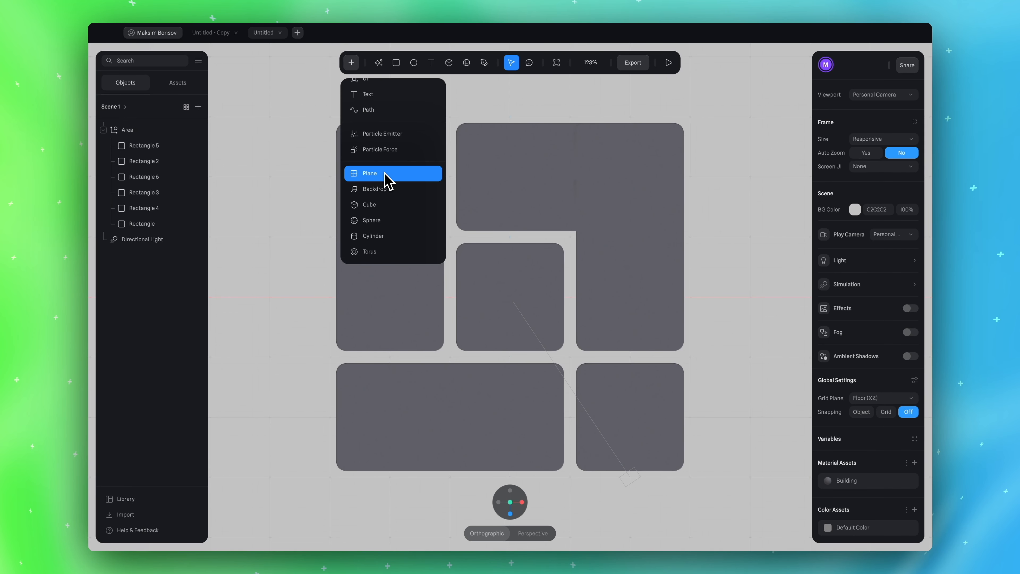
scroll(385, 175, "up", 2)
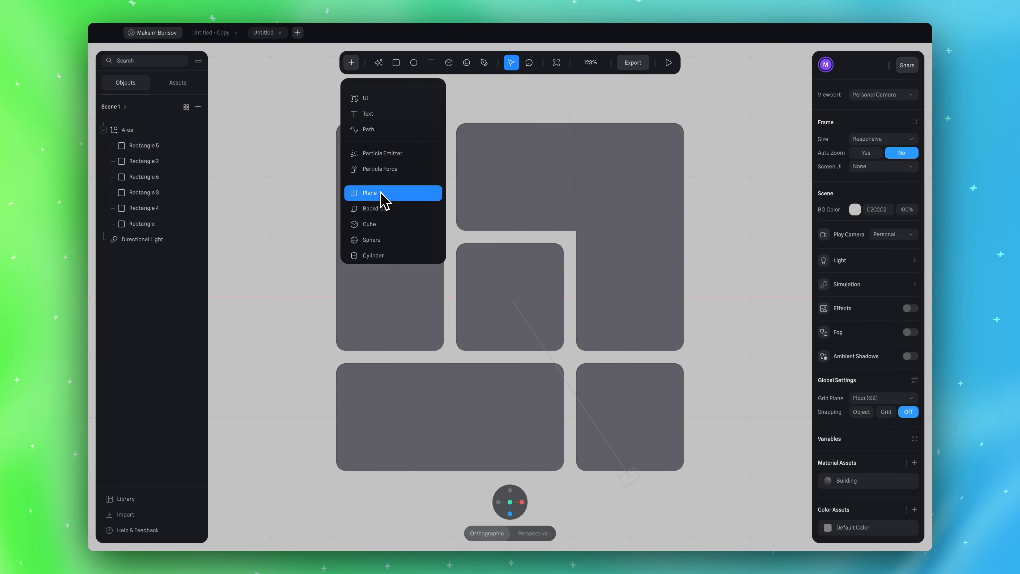
scroll(384, 199, "up", 8)
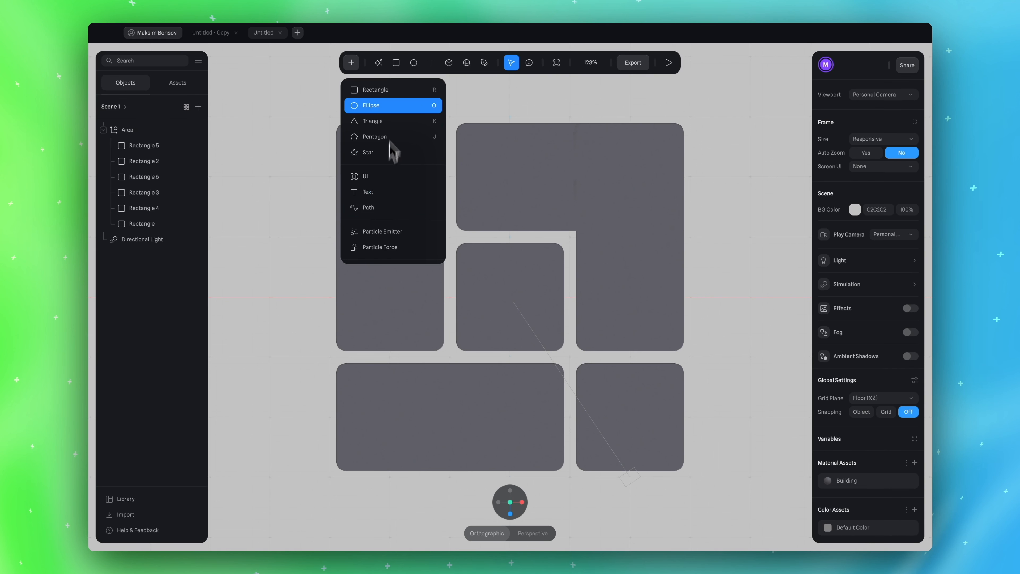
left_click(393, 95)
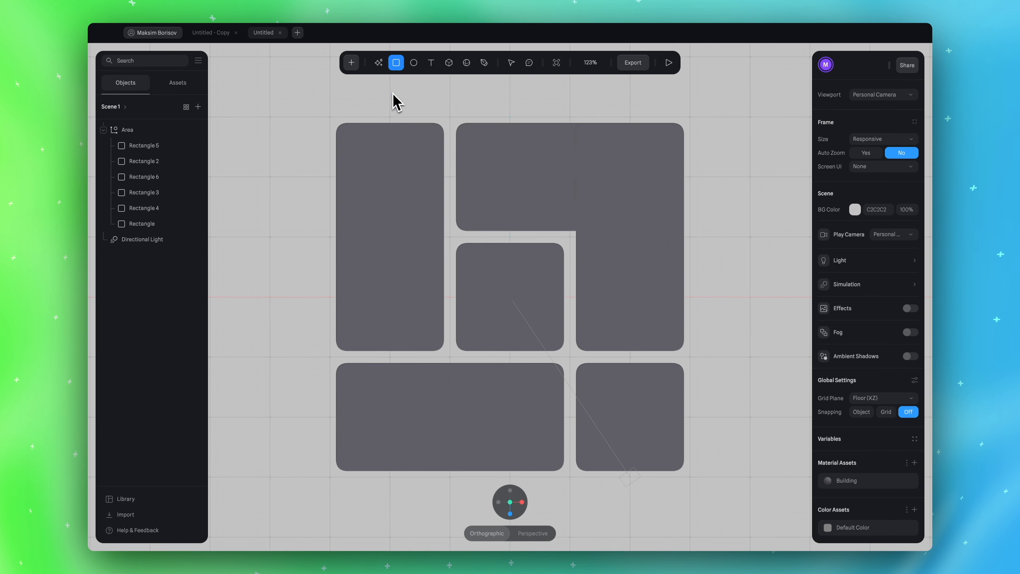
left_click(512, 300)
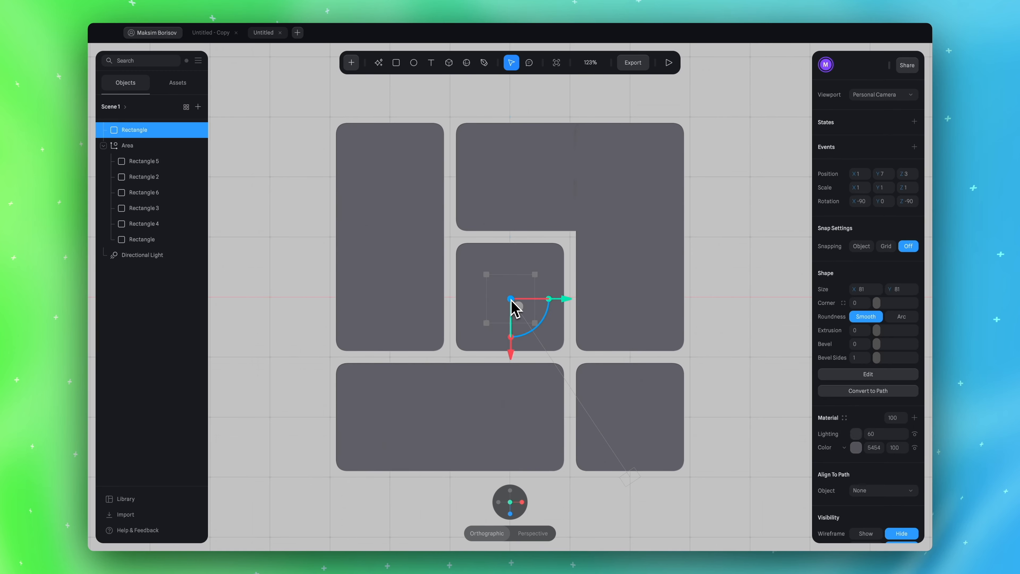
Reset the new rectangle's position to the scene origin
right_click(157, 131)
scroll(203, 273, "down", 4)
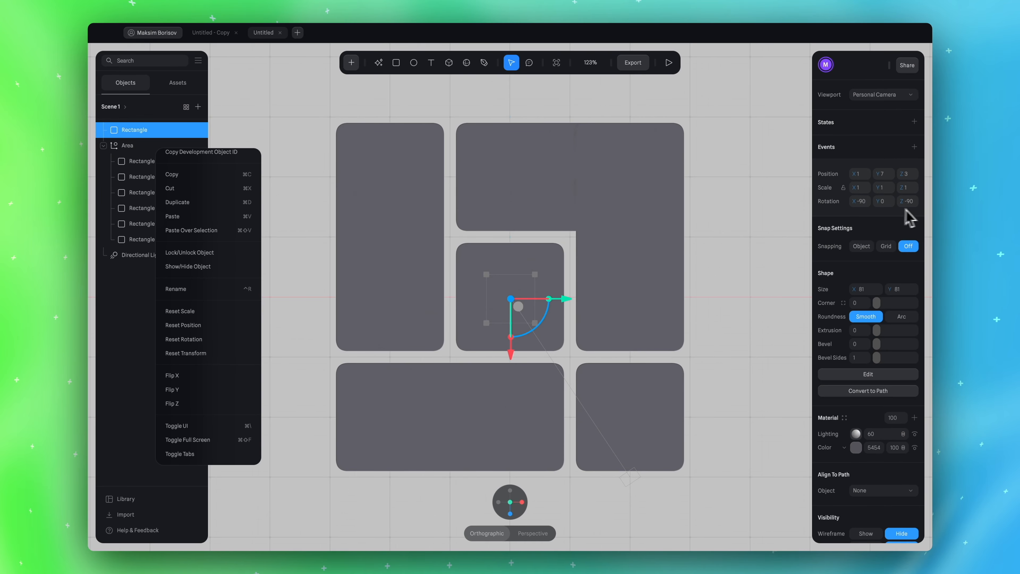
left_click(563, 296)
left_click_drag(685, 309, 712, 268, "alt")
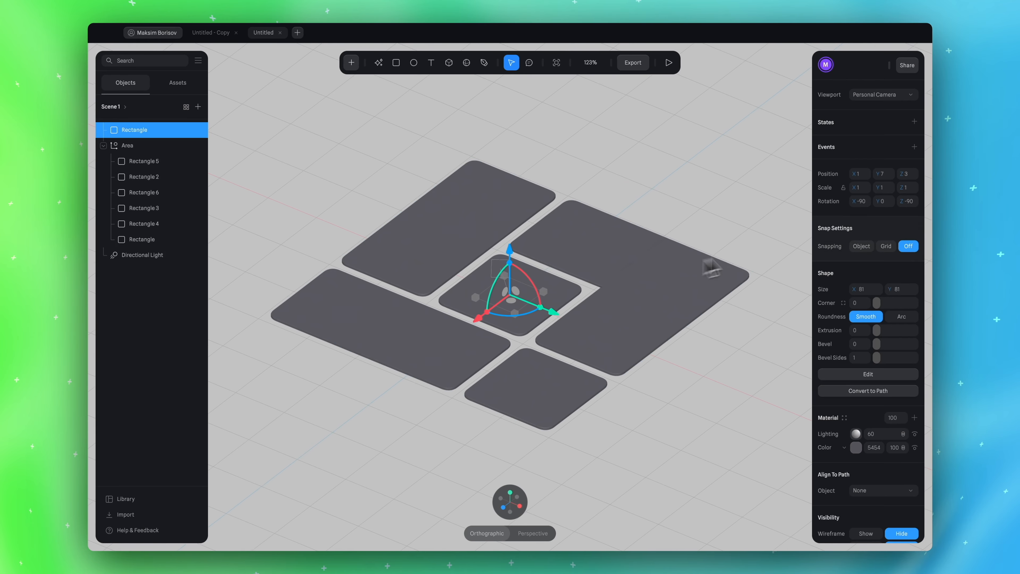
right_click(143, 138)
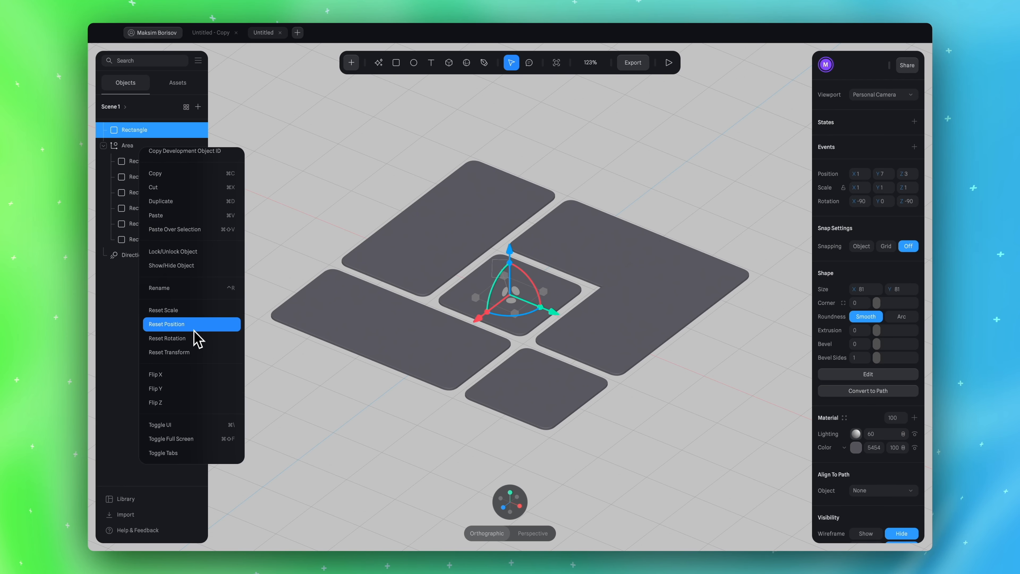
left_click(193, 323)
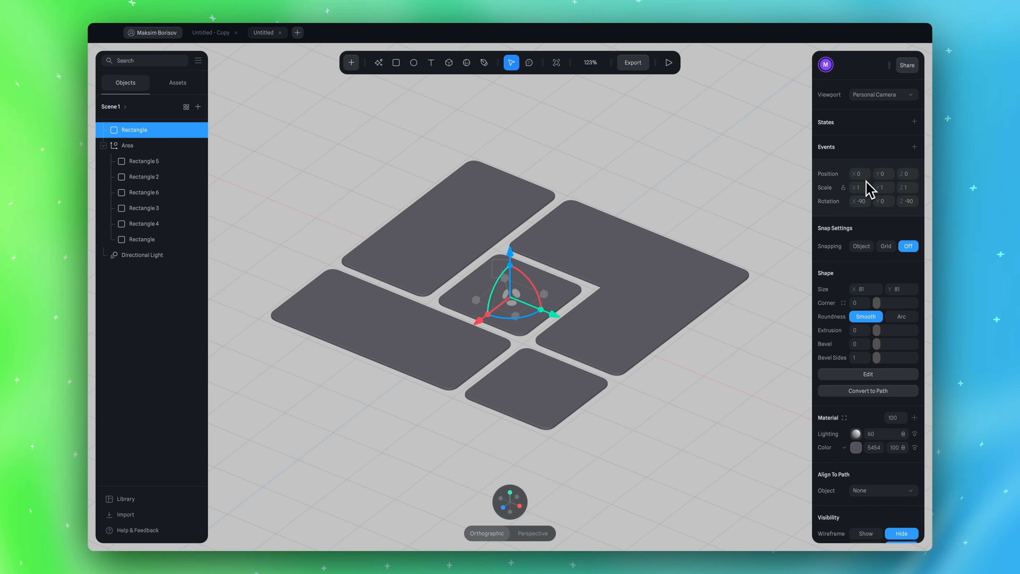
Enlarge the new rectangle to 650 × 650 so it extends beyond all the ground blocks
key("Tab")
key("Tab")
mouse_move(659, 169)
left_mouse_down("alt")
mouse_move(707, 162)
mouse_move(654, 162)
left_mouse_up("alt")
left_click(511, 500)
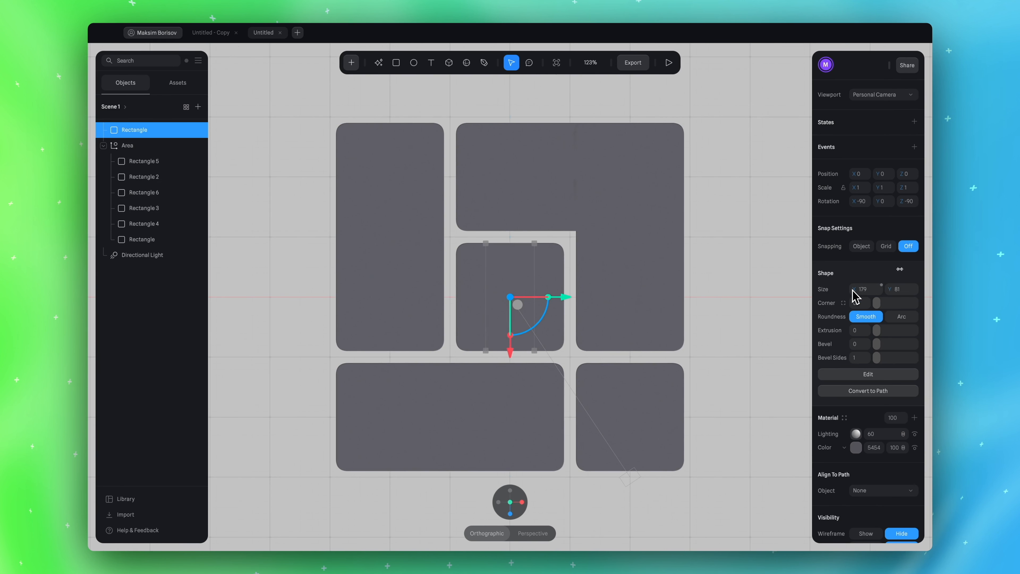
left_click_drag(853, 290, 924, 269)
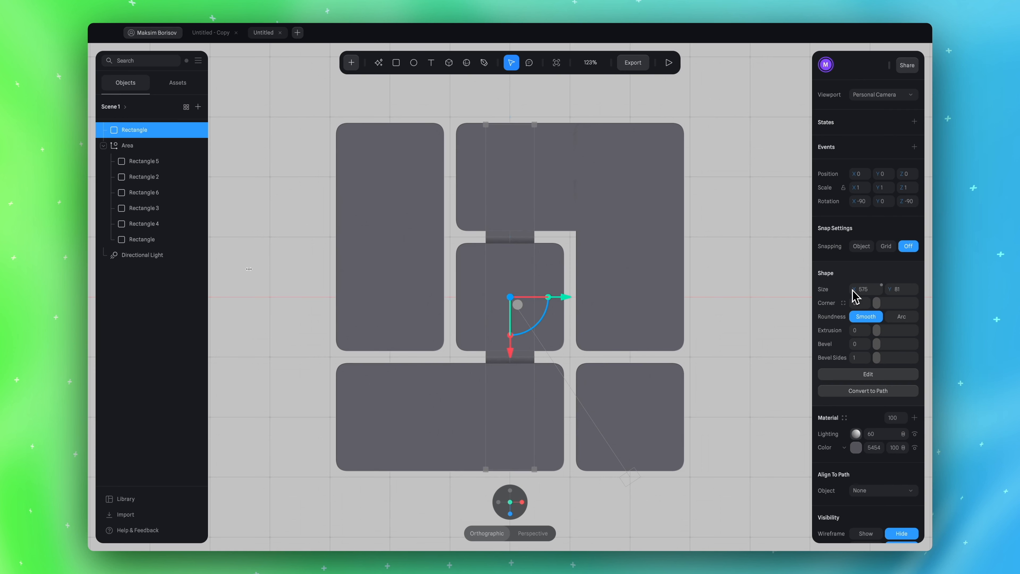
left_click_drag(241, 269, 281, 269)
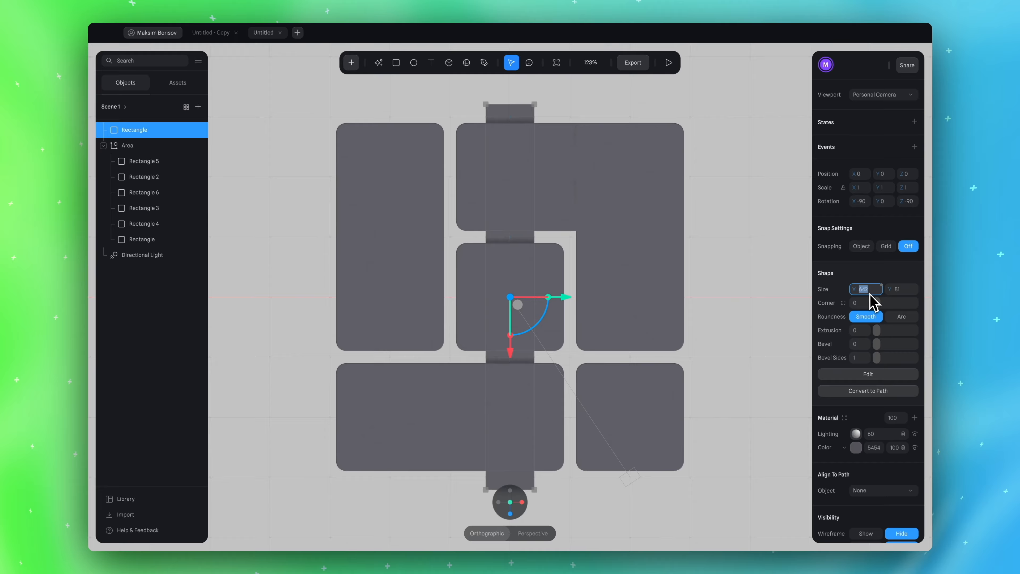
type("0")
key("Return")
left_click(901, 290)
type("6")
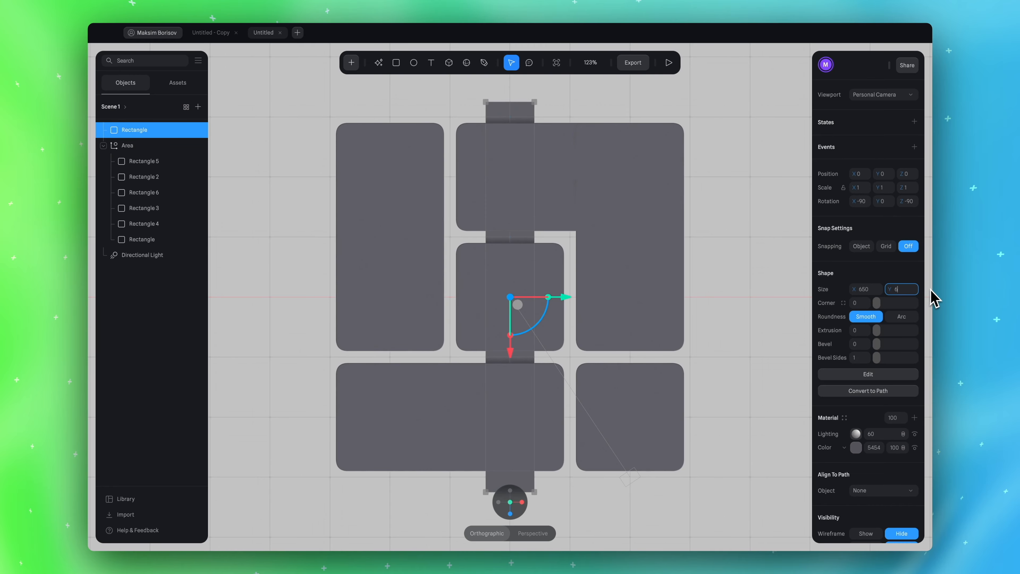
key("Return")
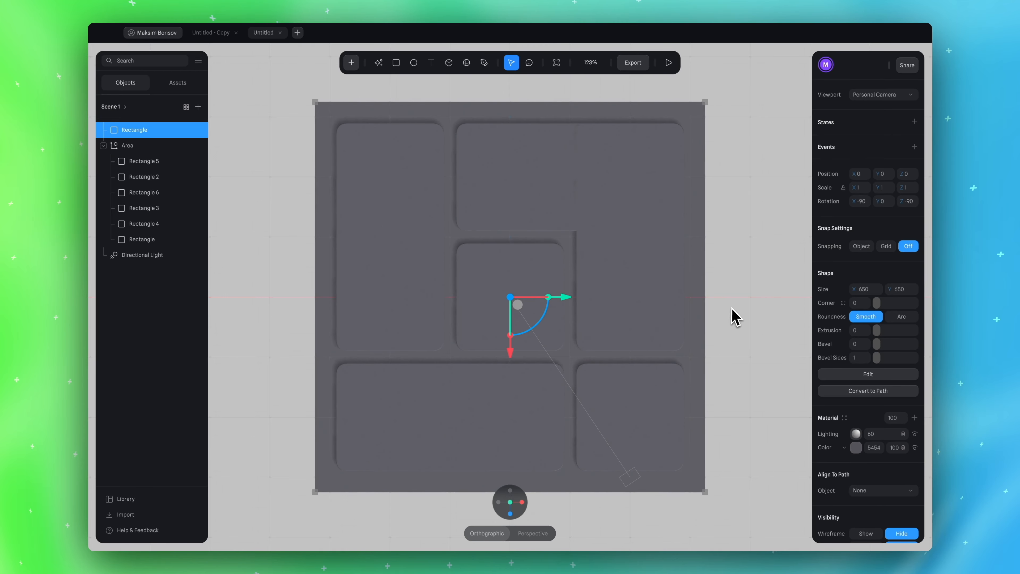
Round the large base rectangle's corners with a radius of 40
mouse_move(741, 317)
left_mouse_down("alt")
mouse_move(724, 260)
mouse_move(740, 300)
left_mouse_up("alt")
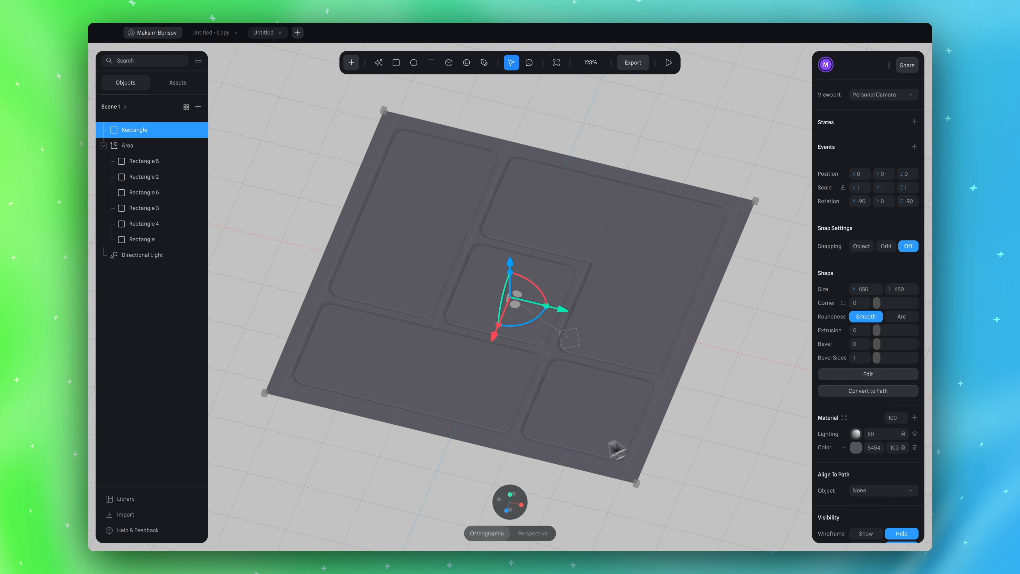
left_click(510, 494)
scroll(657, 178, "up", 5)
scroll(657, 178, "up", 5)
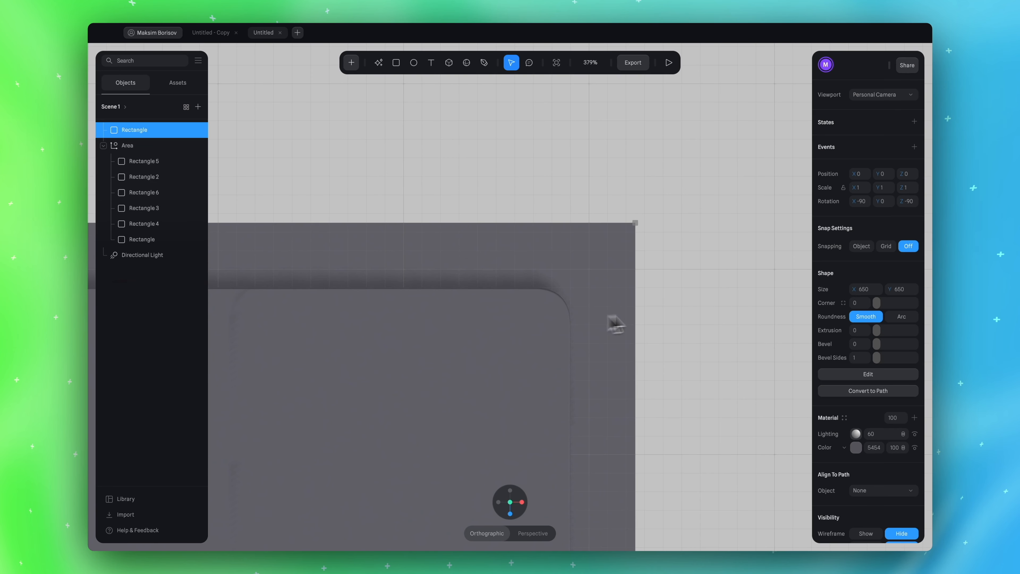
mouse_move(878, 330)
left_mouse_down()
mouse_move(883, 306)
mouse_move(894, 308)
left_mouse_up()
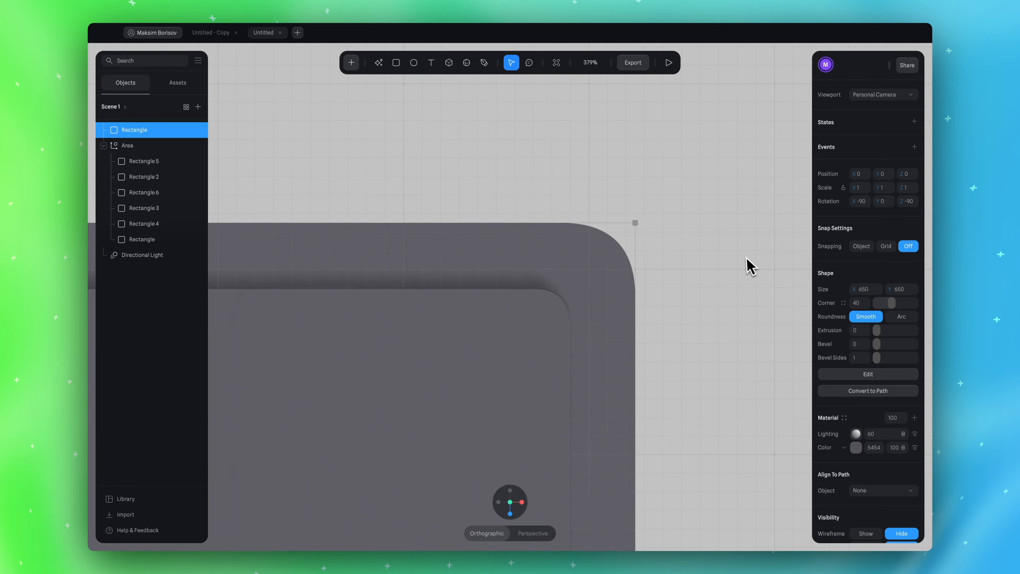
Set the base rectangle's extrusion to 1, reset the view and deselect it
right_click_drag(724, 303, 693, 269)
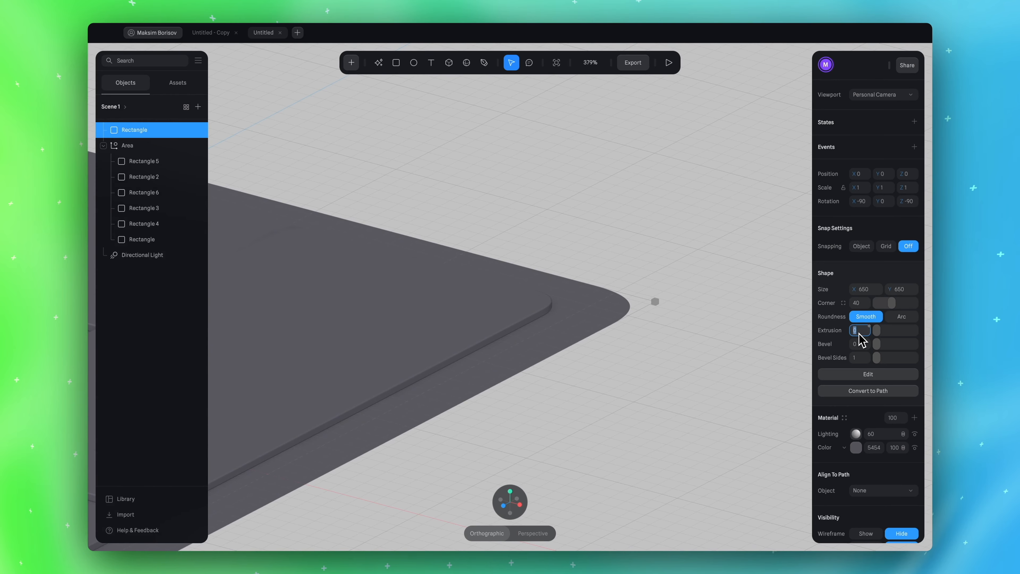
key("Return")
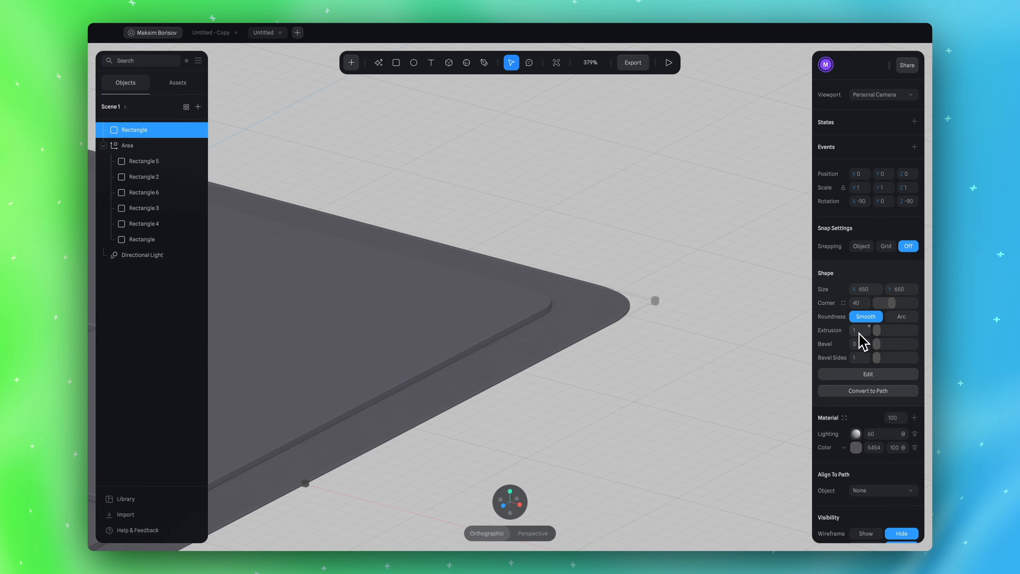
left_click_drag(748, 371, 588, 436, "alt")
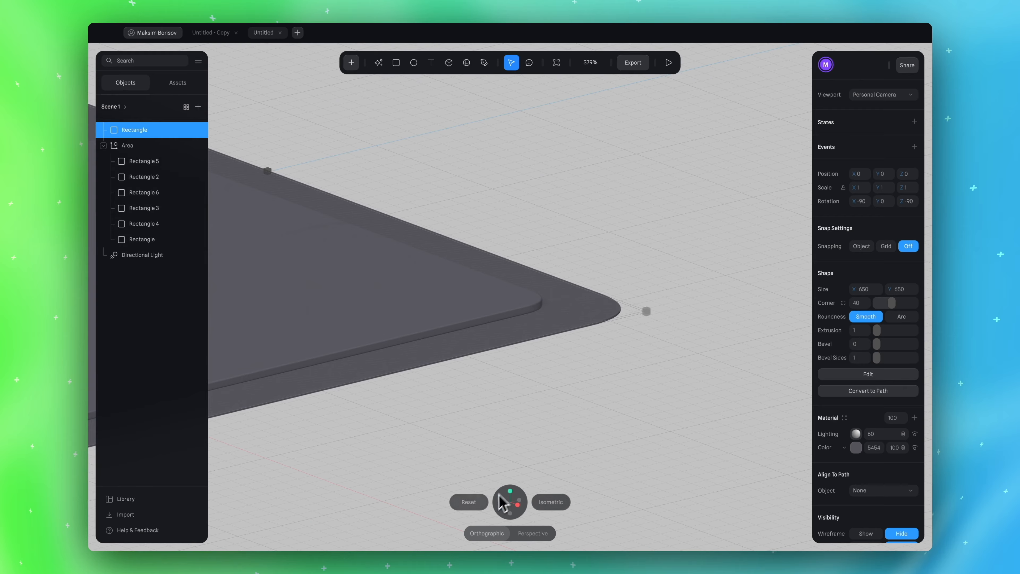
left_click(463, 501)
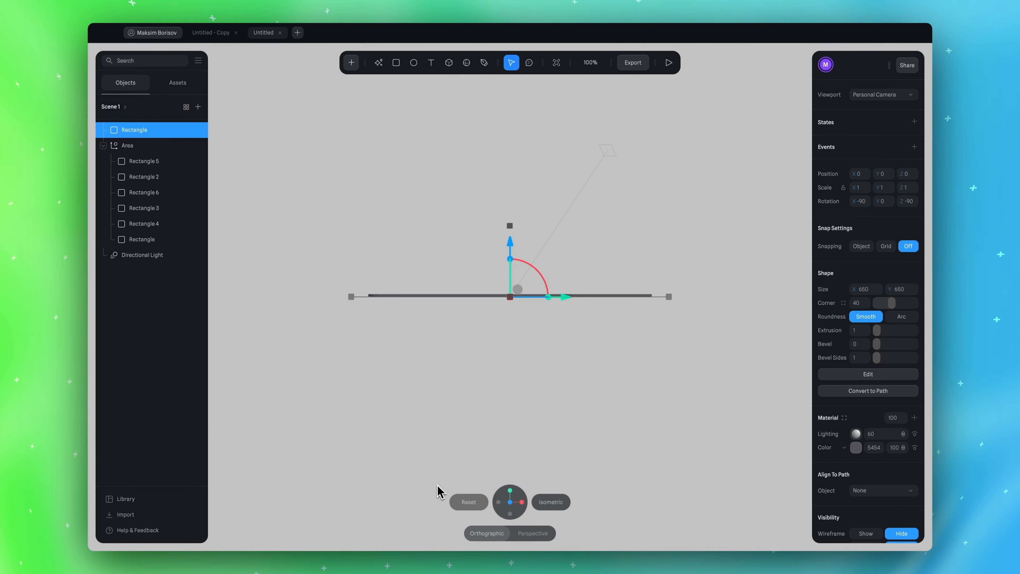
left_click(479, 434)
left_click_drag(513, 409, 510, 440, "alt")
Switch to the Untitled - Copy file, examine the Road 2 border's path settings, and return to the Untitled scene
left_click(209, 32)
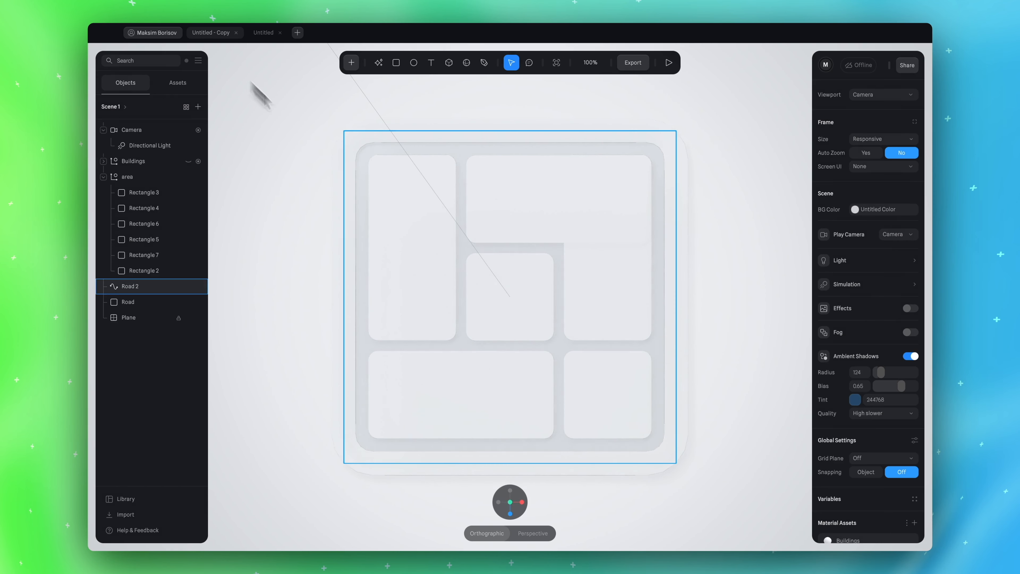
left_click(740, 280)
left_click_drag(740, 280, 730, 220, "alt")
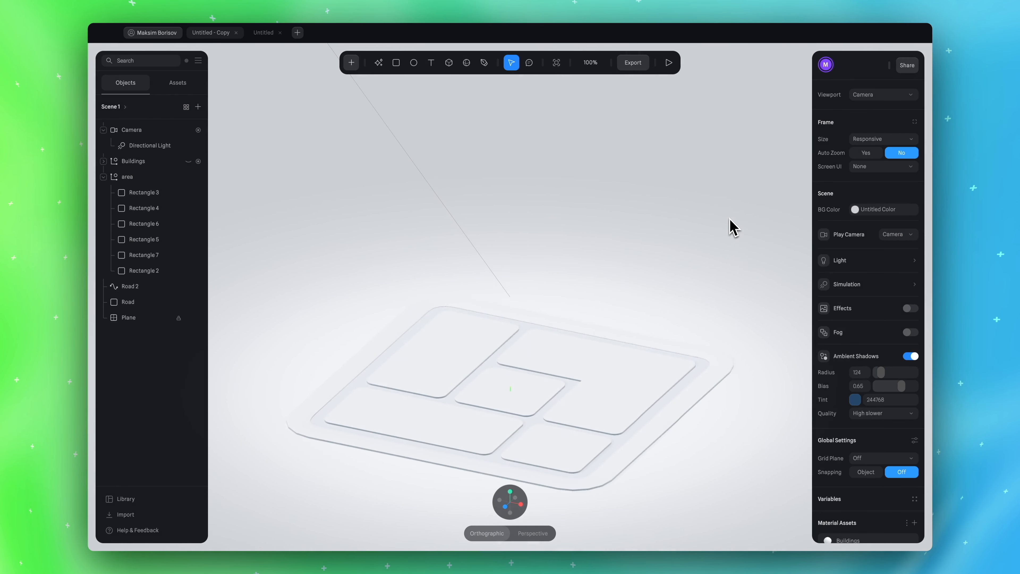
left_click(667, 428)
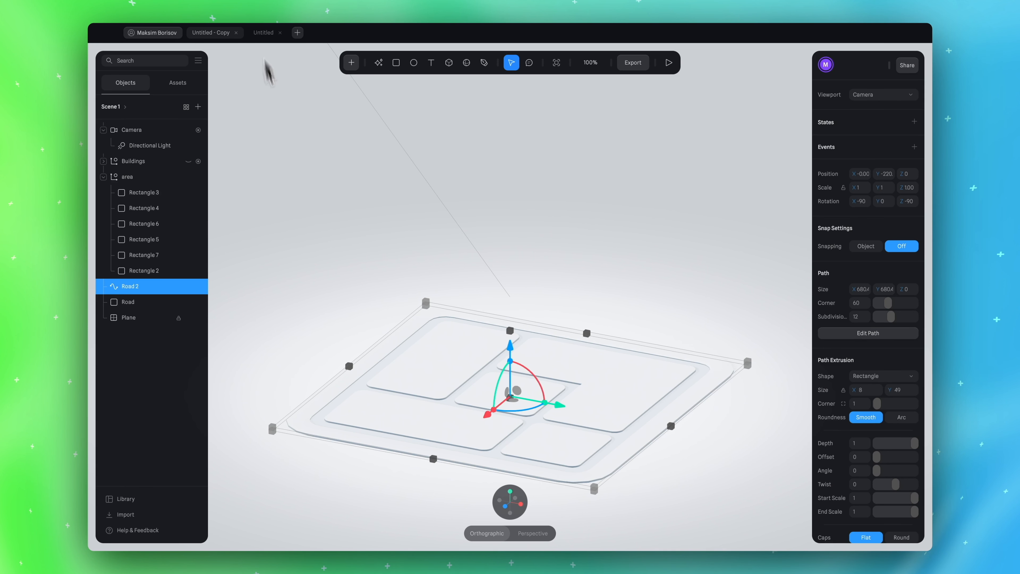
left_click(263, 33)
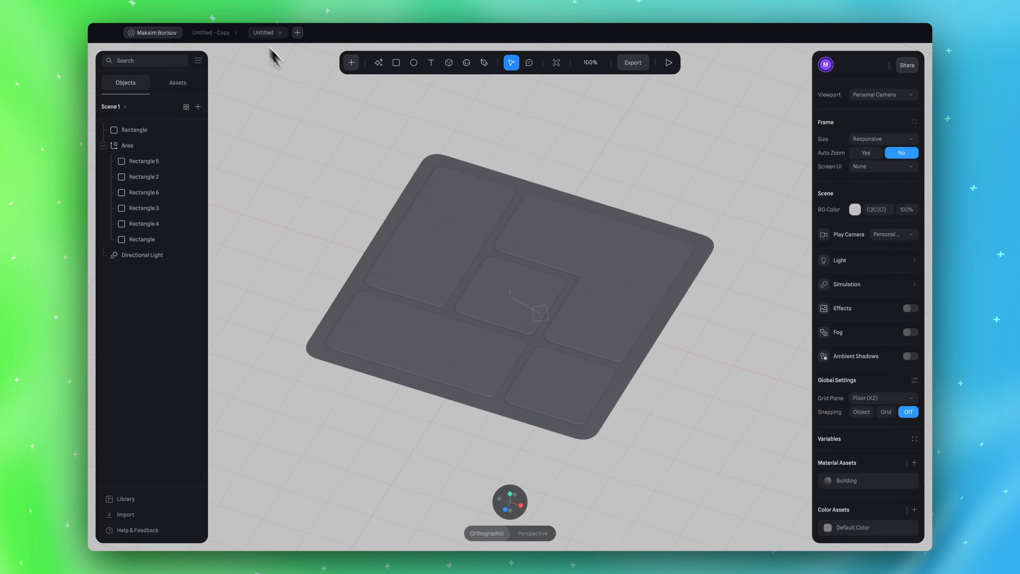
Collapse the Area group and rename the base rectangle as Road
left_click_drag(582, 105, 632, 151, "alt")
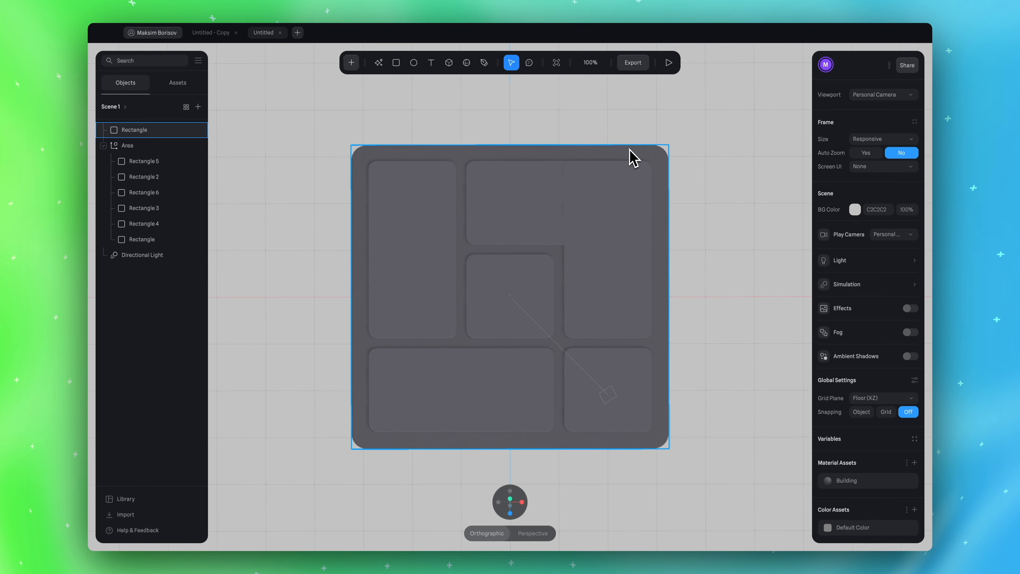
left_click(628, 159)
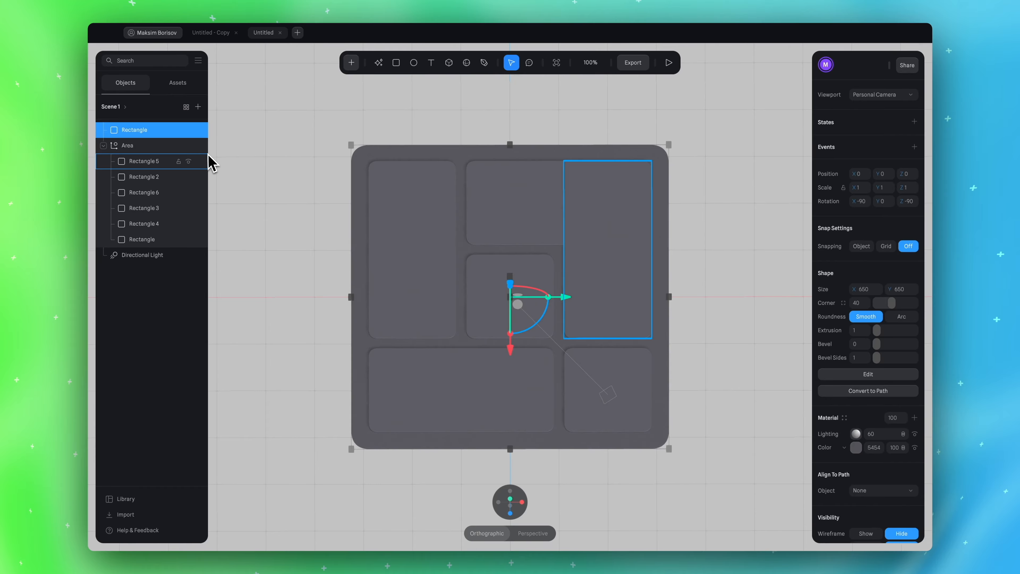
left_click(106, 145)
left_click(147, 134)
double_click(150, 135)
type("Road")
key("Return")
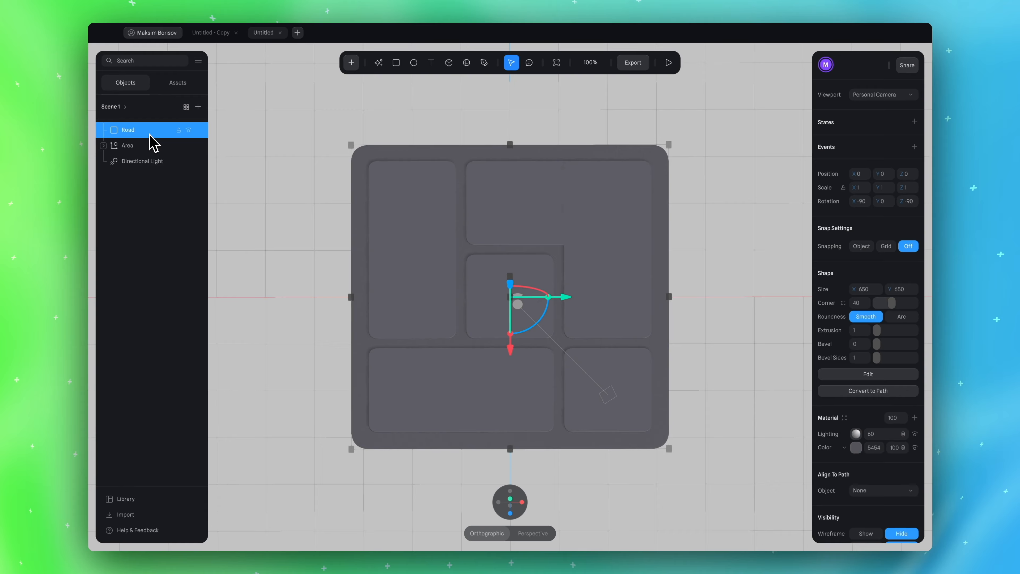
Duplicate the Road rectangle and convert the copy to a path
key("ctrl+d")
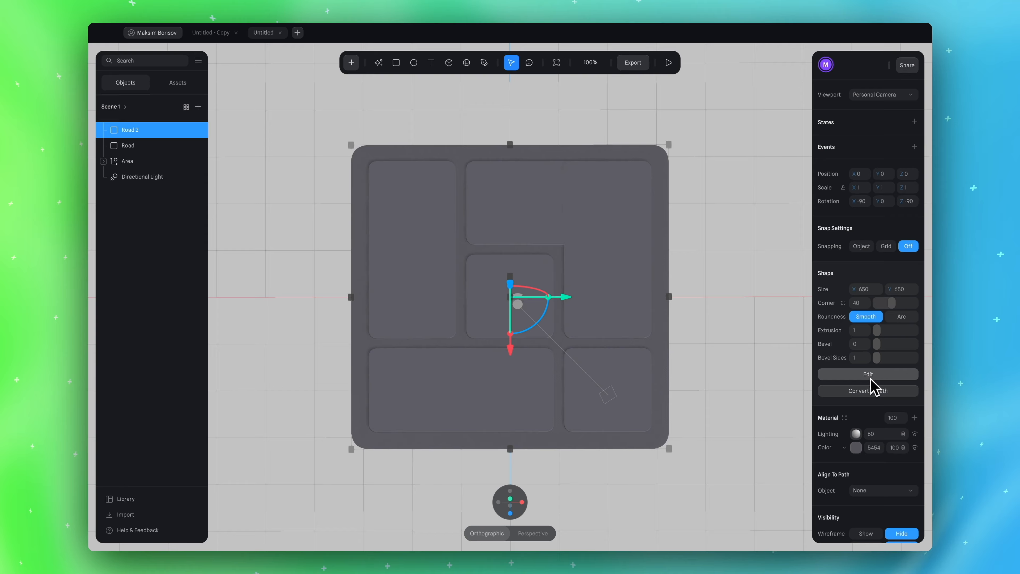
left_click(867, 390)
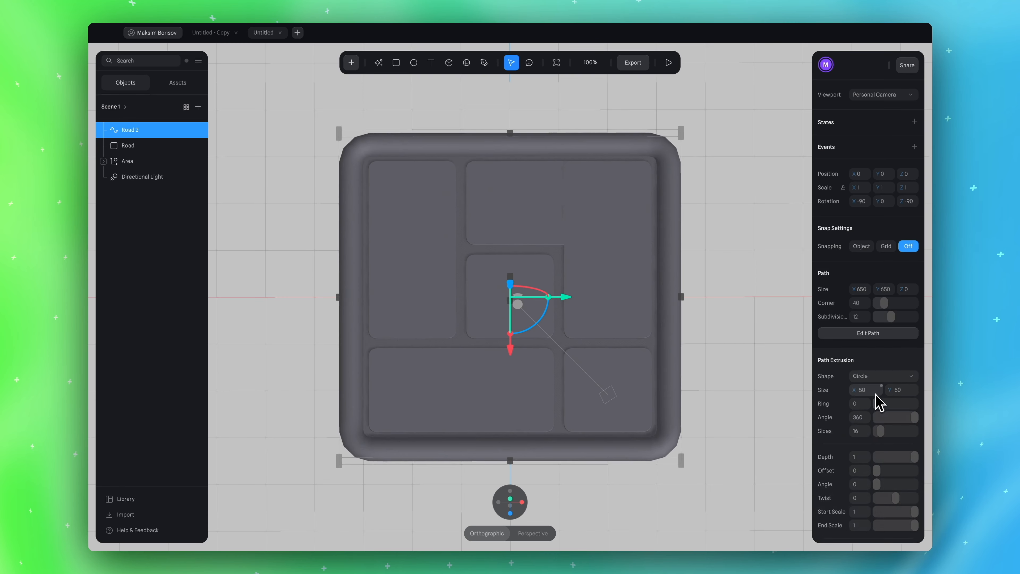
left_click_drag(808, 353, 768, 289)
scroll(768, 284, "up", 5)
left_click_drag(724, 170, 754, 192, "alt")
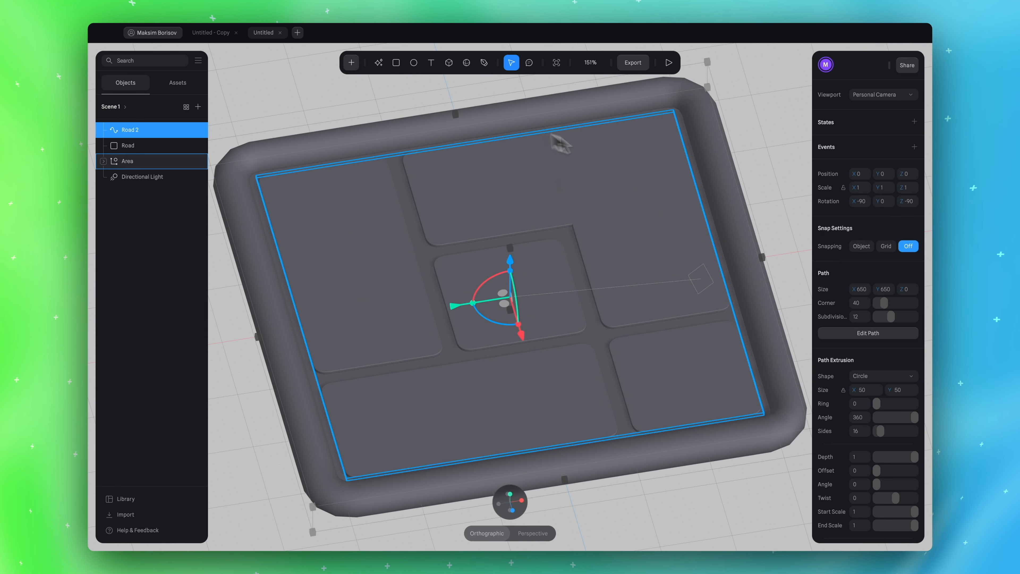
scroll(709, 218, "down", 4)
left_click_drag(709, 218, 729, 218, "alt")
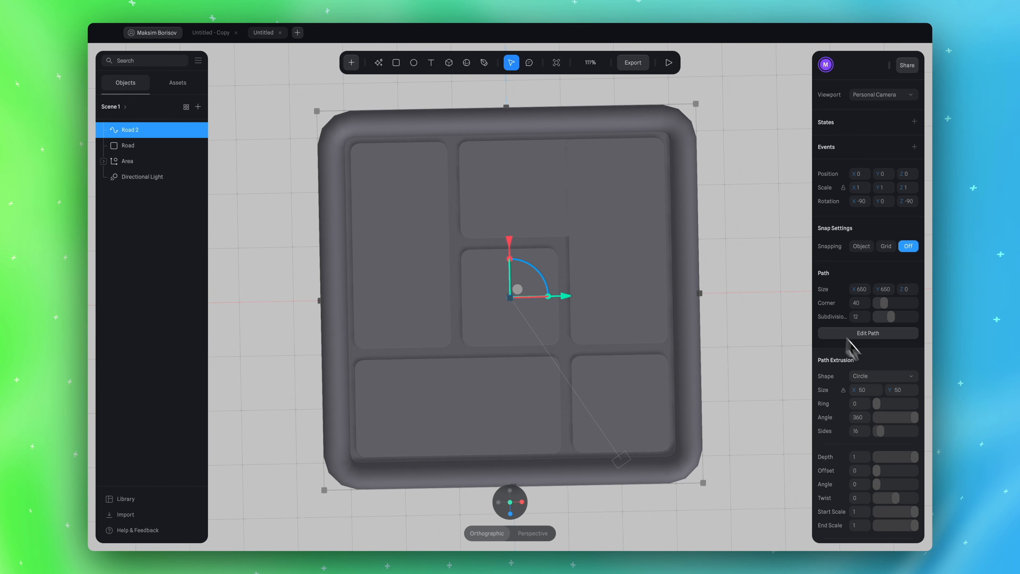
Change the Road 2 path extrusion shape to Rectangle
left_click(877, 377)
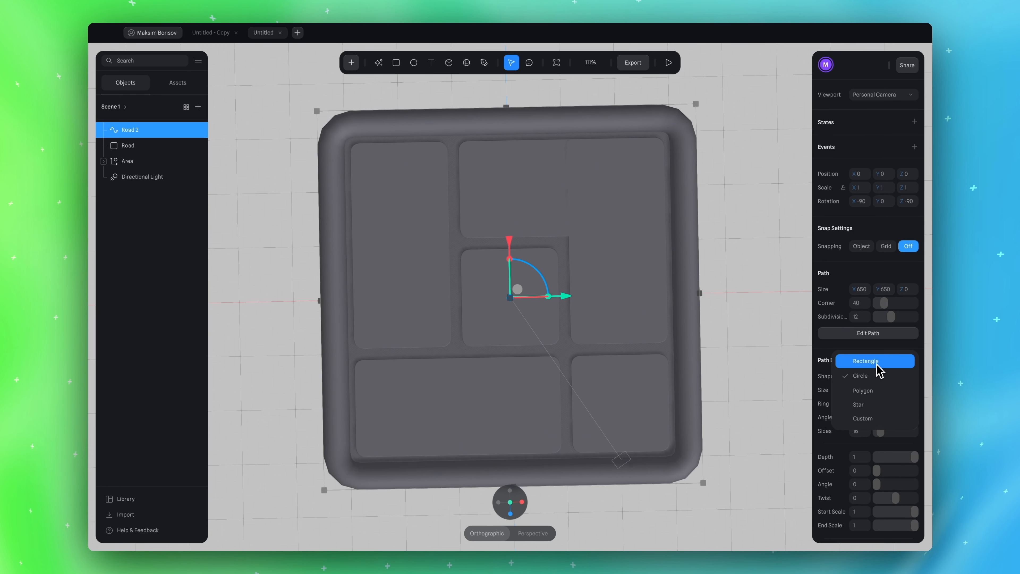
left_click(867, 361)
right_click_drag(794, 319, 774, 280)
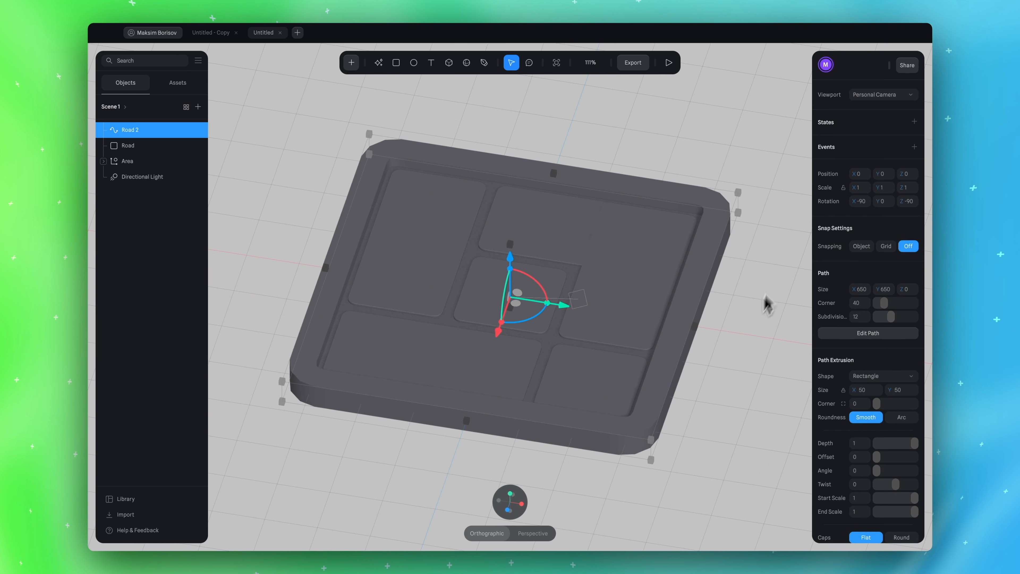
scroll(755, 317, "up", 5)
scroll(734, 378, "down", 3)
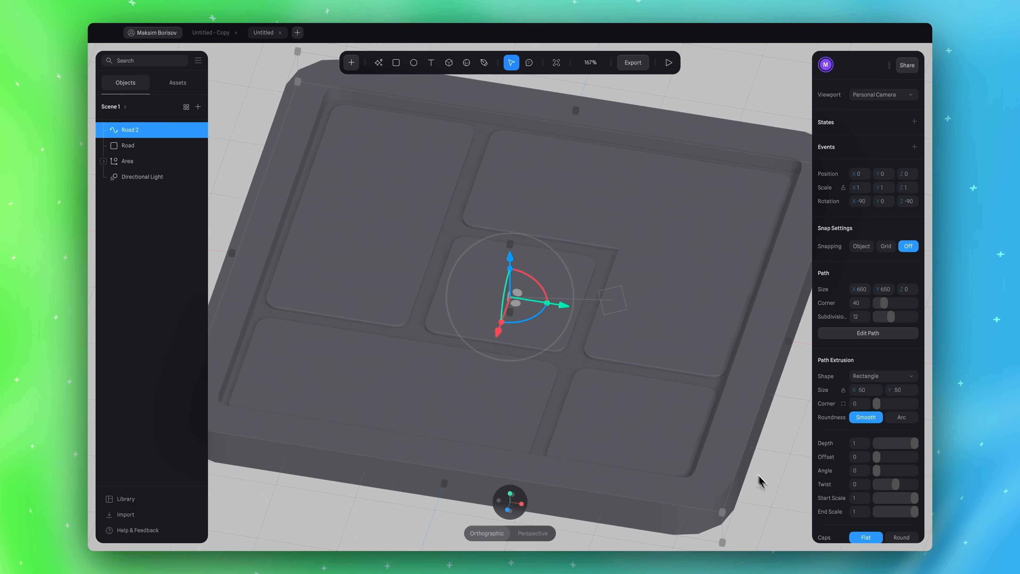
right_click_drag(758, 483, 769, 456)
right_click_drag(703, 360, 685, 479)
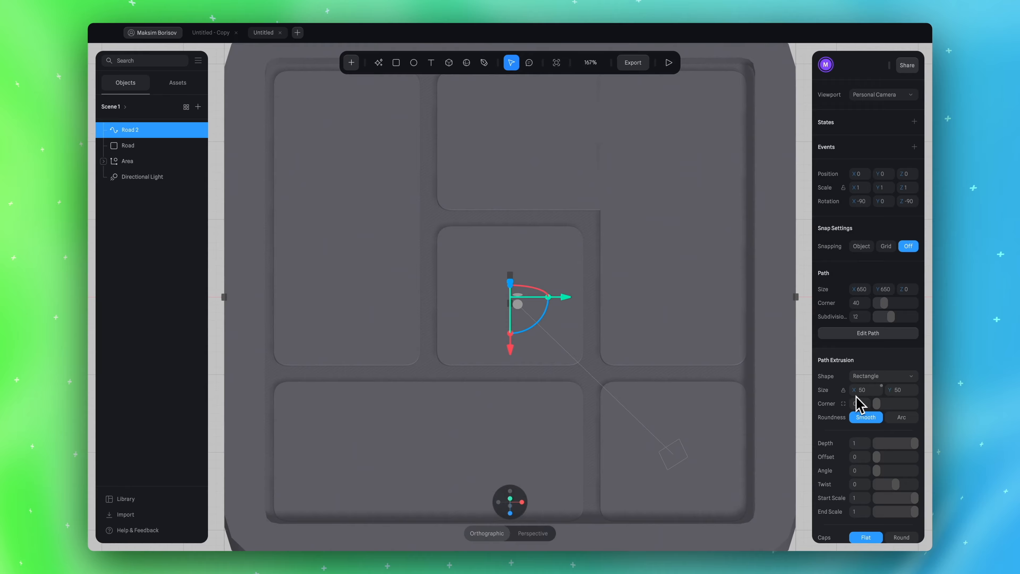
Reduce the Road 2 path extrusion profile to a size of 5 × 38
scroll(719, 406, "down", 3)
scroll(718, 403, "up", 3)
right_click_drag(587, 474, 695, 363)
left_click_drag(884, 389, 836, 370)
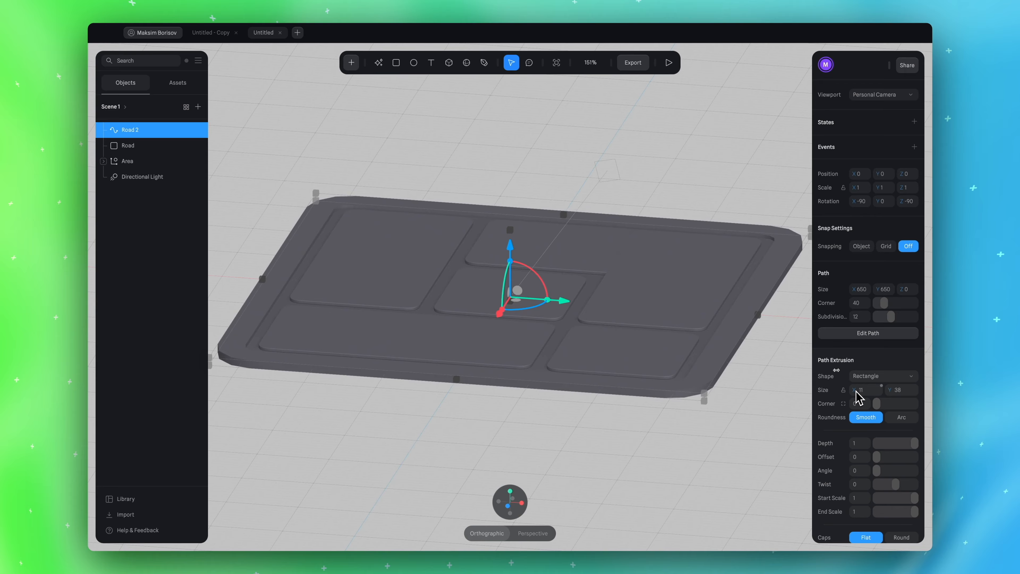
left_click(868, 390)
type("5")
key("Return")
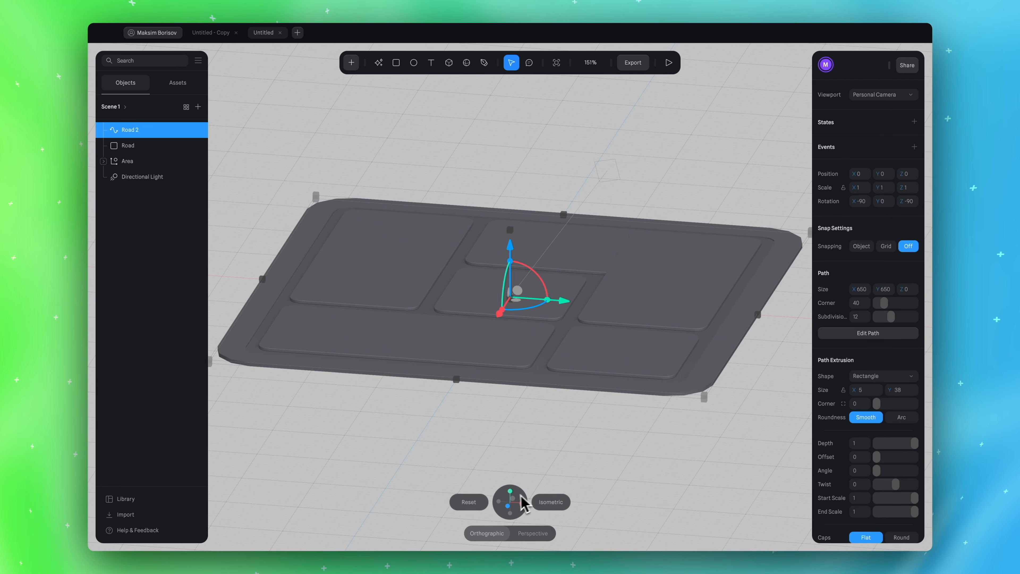
Set the Road 2 extrusion profile's Y size to 20 and its profile corner to 1
left_click(510, 498)
scroll(765, 249, "down", 3)
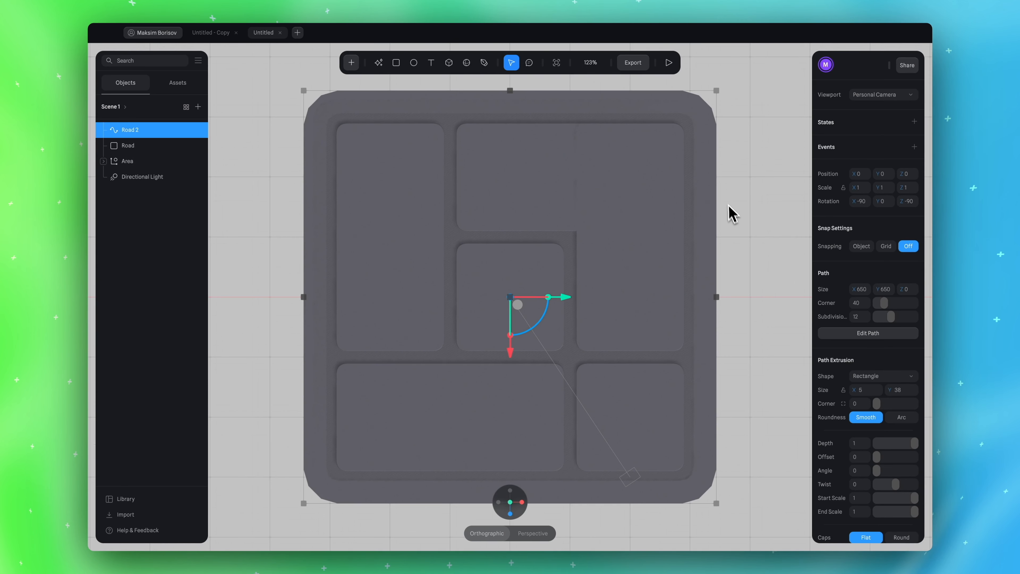
scroll(740, 136, "up", 15)
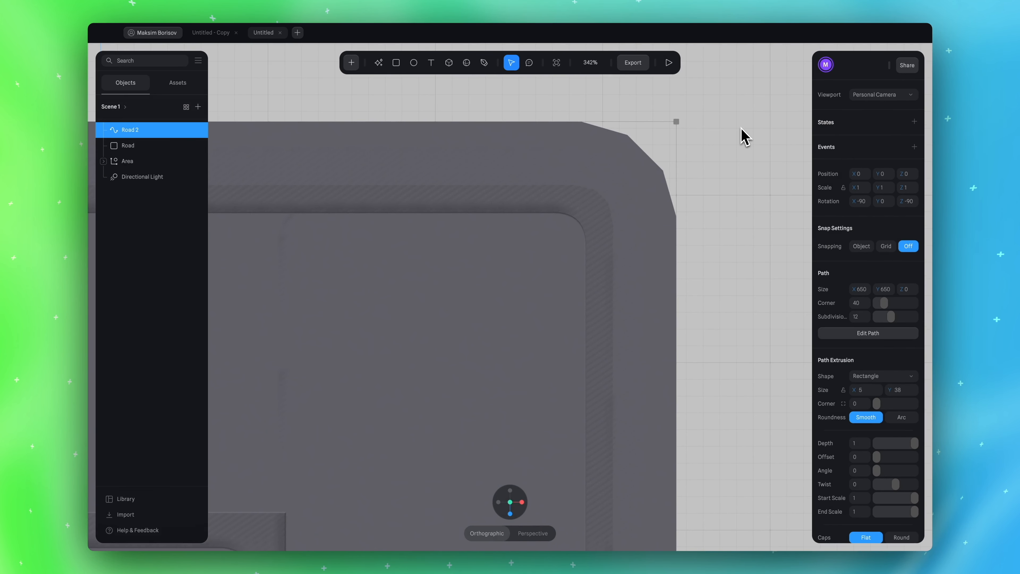
scroll(740, 136, "up", 3)
left_click_drag(894, 400, 889, 401)
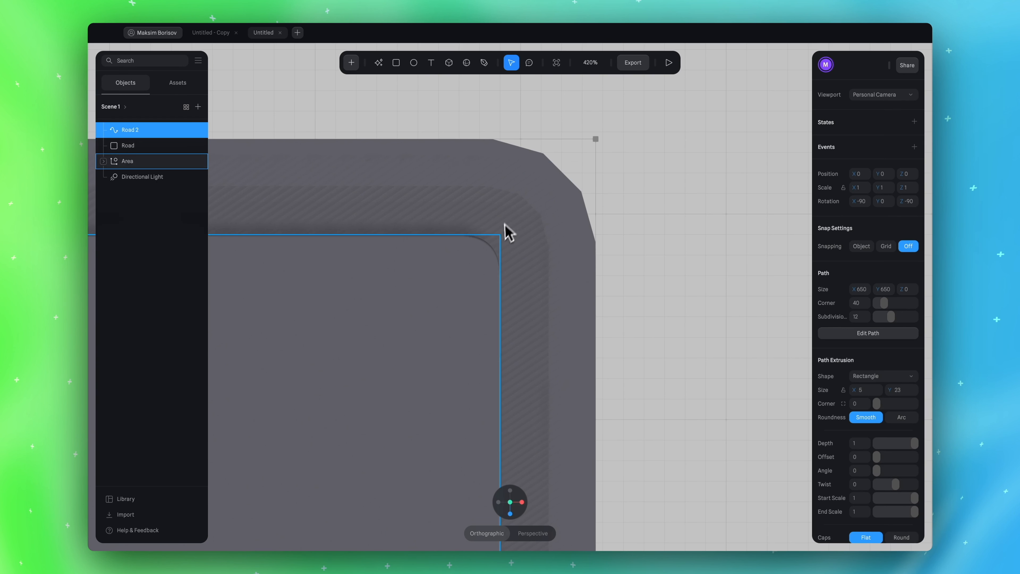
left_click_drag(656, 238, 659, 183, "alt")
left_click_drag(509, 309, 654, 266, "alt")
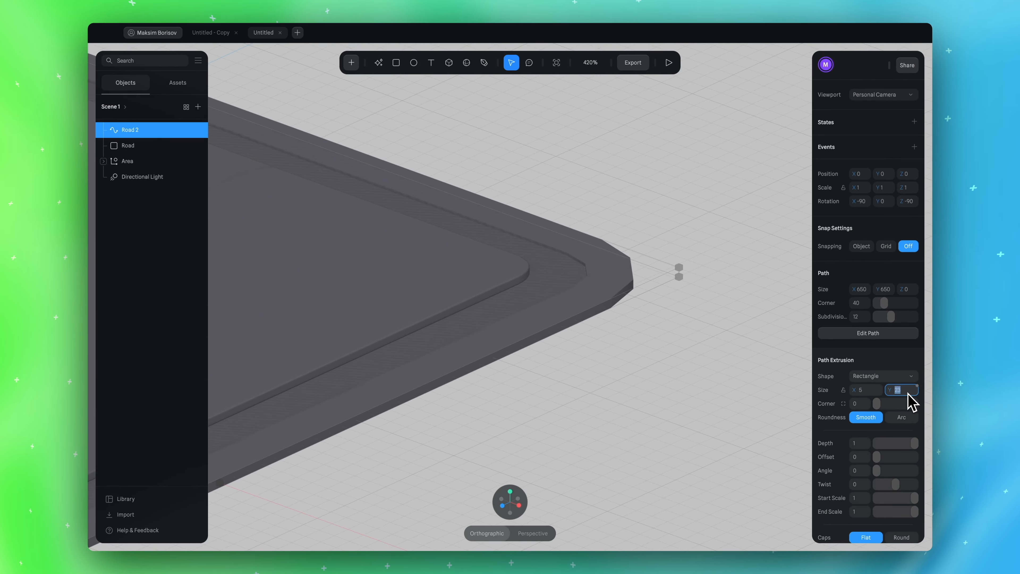
left_click_drag(757, 411, 789, 424, "alt")
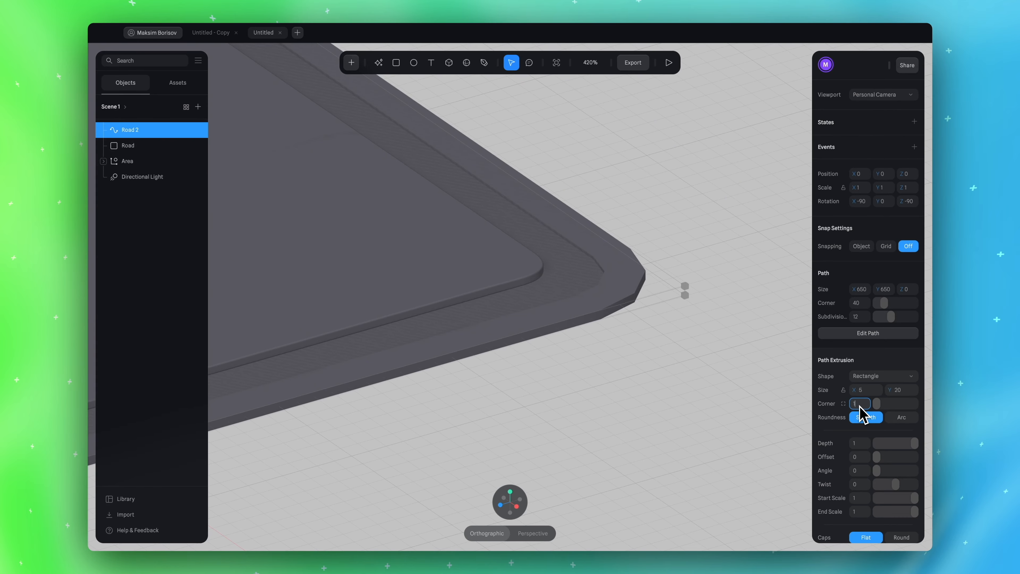
left_click_drag(642, 216, 719, 176, "alt")
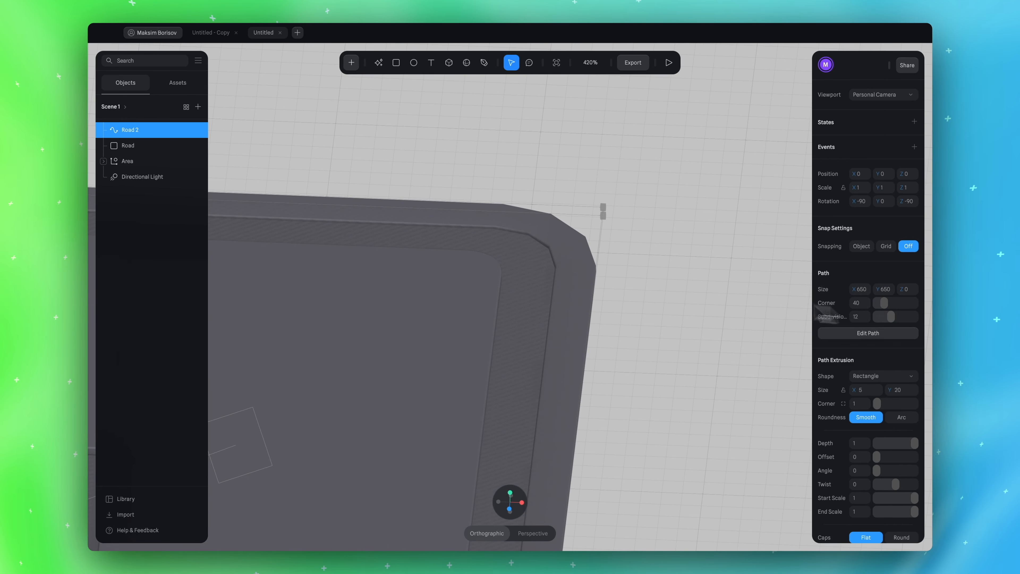
Raise the Road 2 path's subdivisions to 29 to smooth its rounded corners
left_click(665, 291)
left_click_drag(660, 306, 667, 323, "alt")
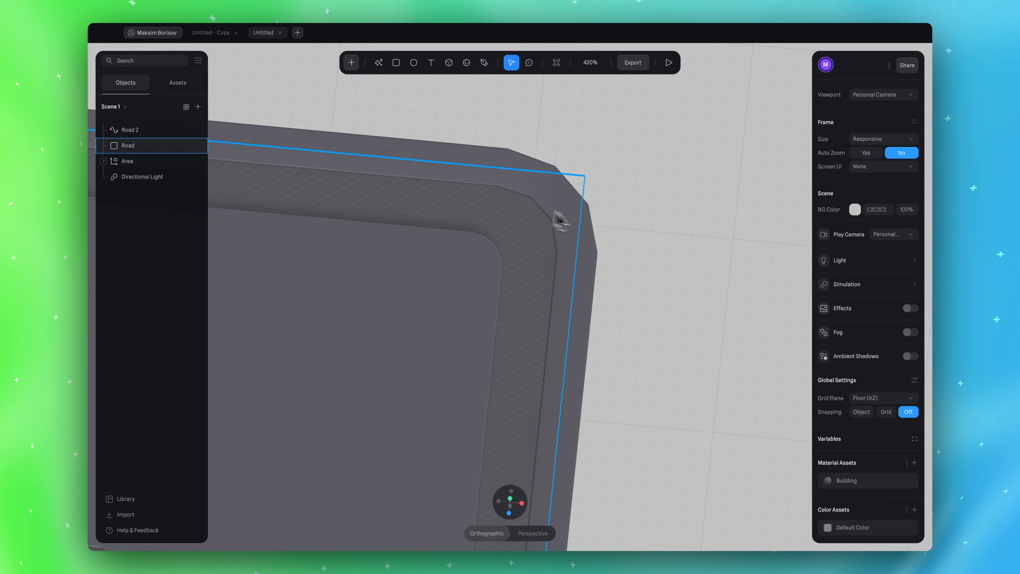
left_click(119, 129)
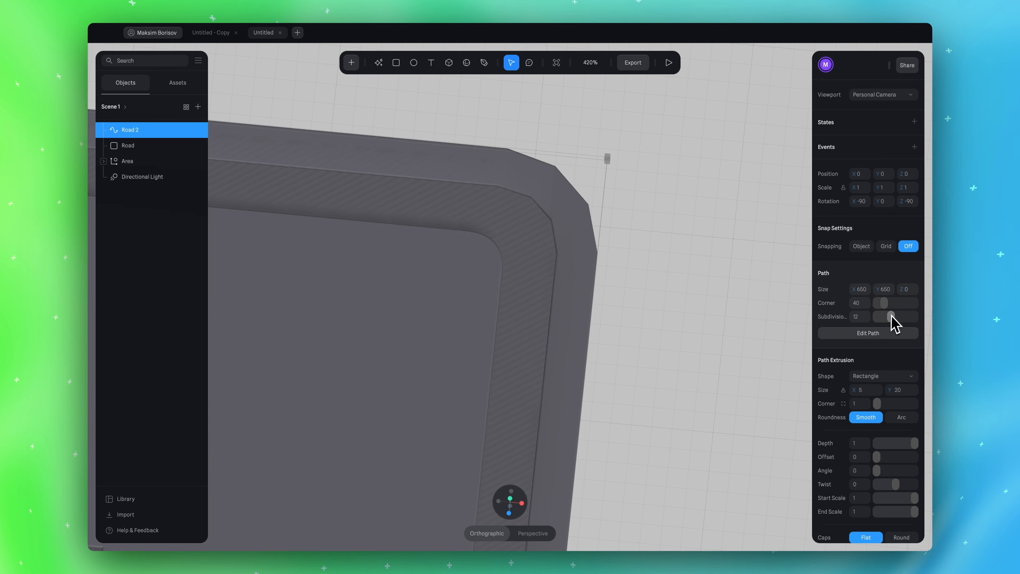
left_click_drag(896, 324, 908, 326)
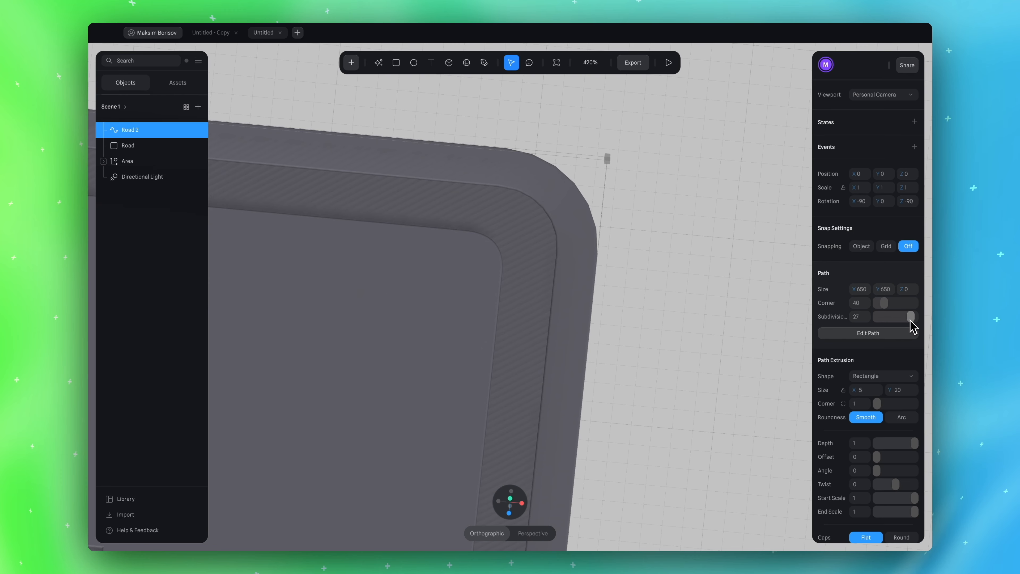
left_click(719, 312)
right_click_drag(718, 312, 695, 281)
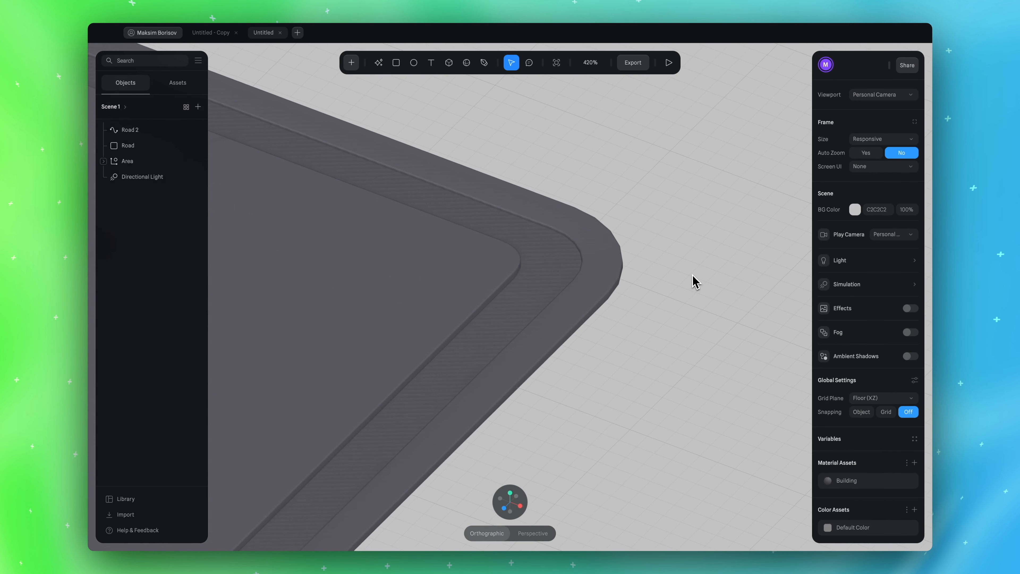
Examine the Road 2 border's rounded corners and the whole base from several angles and distances
left_click(600, 265)
left_click(681, 312)
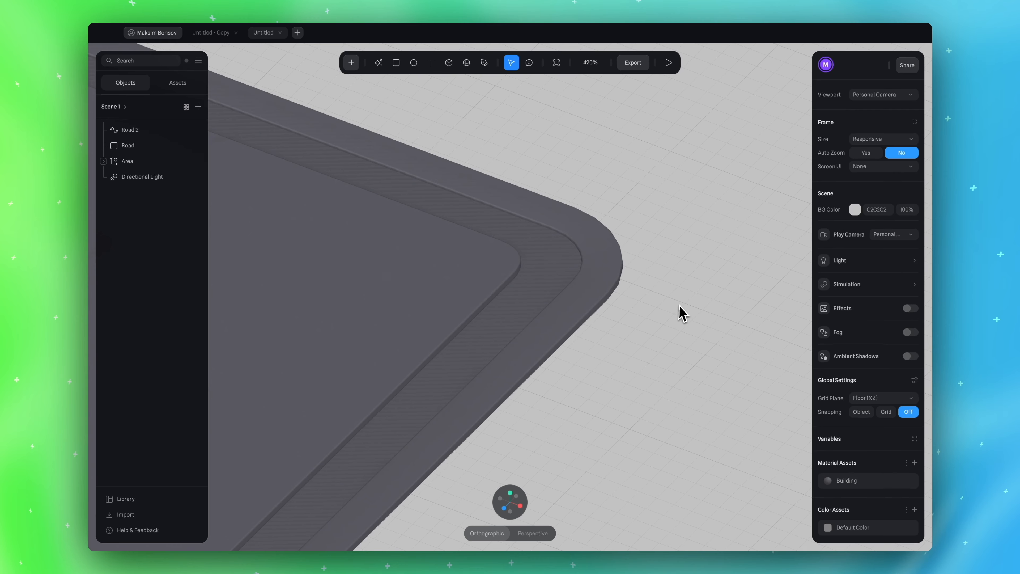
scroll(682, 311, "down", 5)
right_click_drag(682, 312, 649, 292)
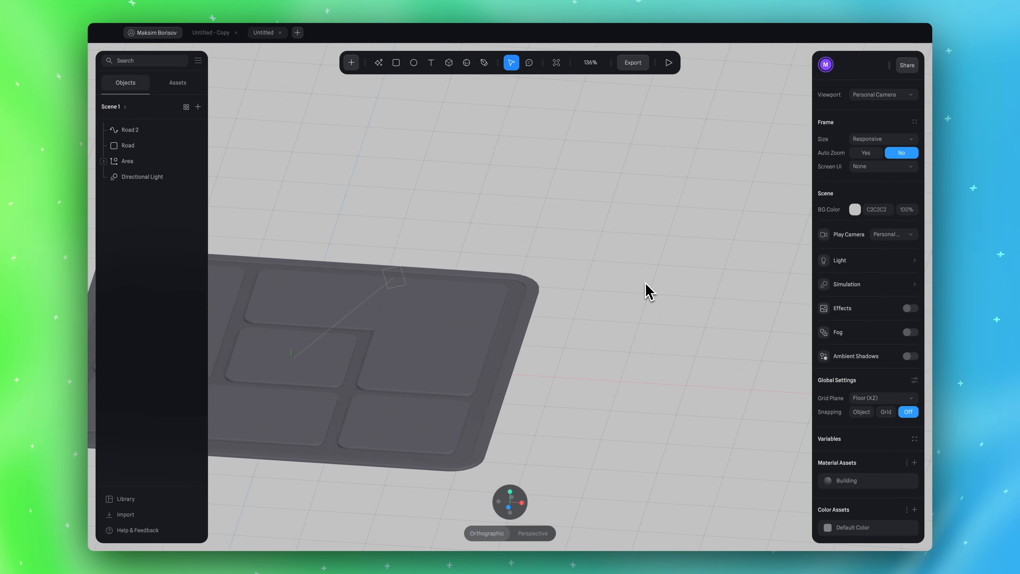
left_click(473, 502)
right_click_drag(585, 366, 566, 394)
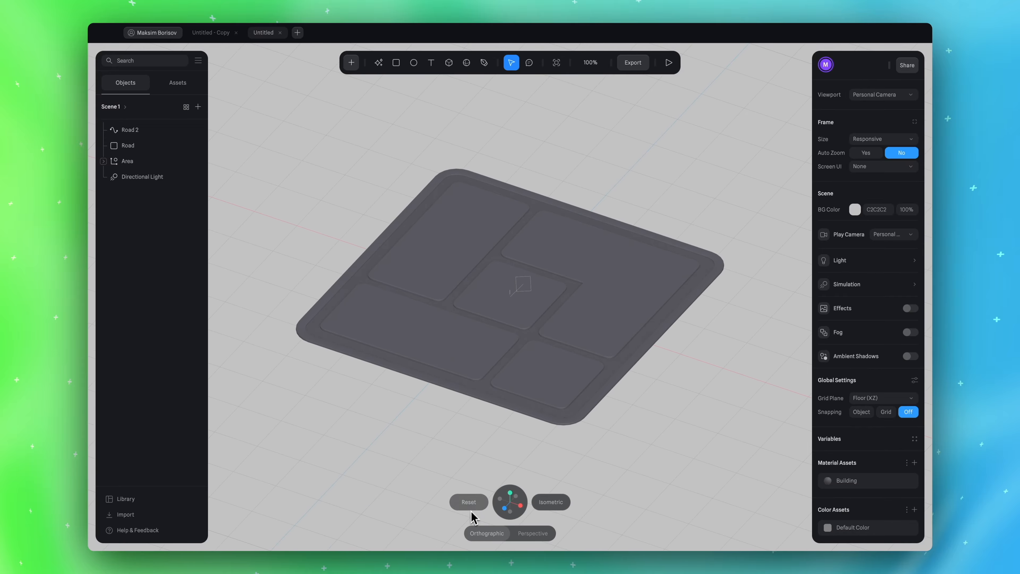
left_click(468, 502)
left_click(551, 501)
scroll(566, 341, "up", 2)
right_click_drag(566, 342, 666, 201)
scroll(630, 179, "up", 3)
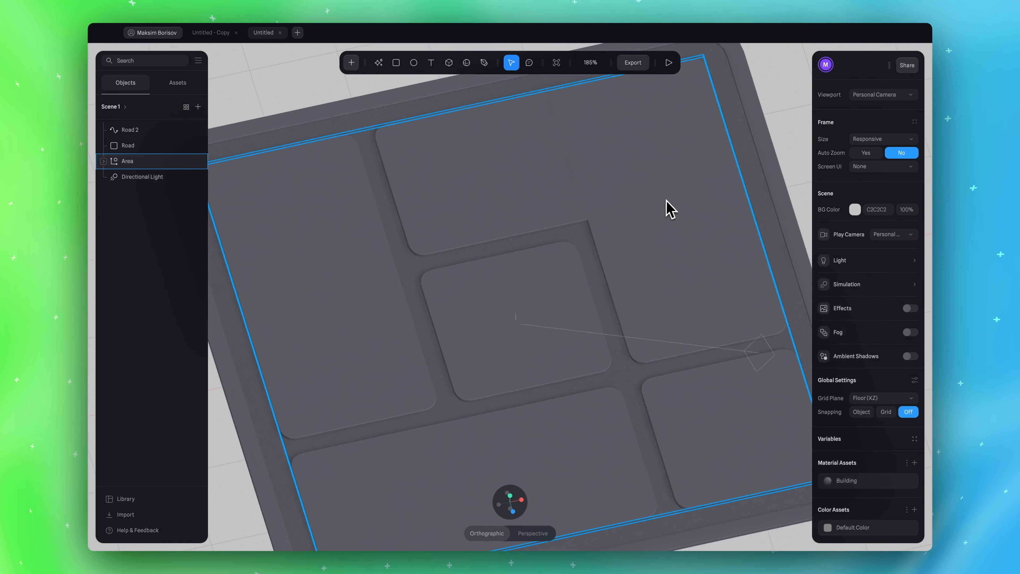
scroll(665, 200, "up", 3)
scroll(665, 200, "up", 3)
right_click_drag(713, 171, 683, 175)
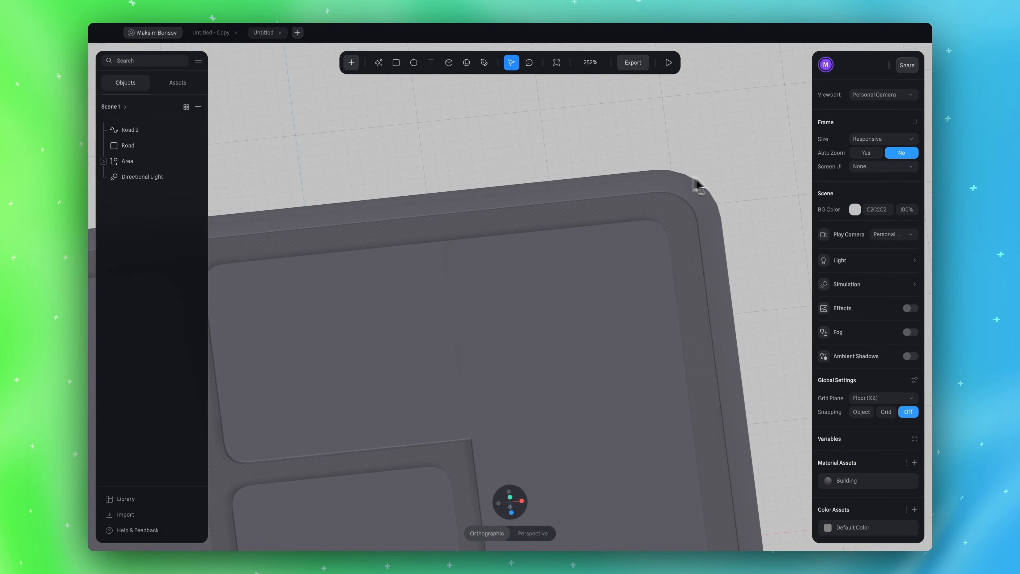
scroll(670, 165, "down", 3)
right_click_drag(698, 244, 696, 215)
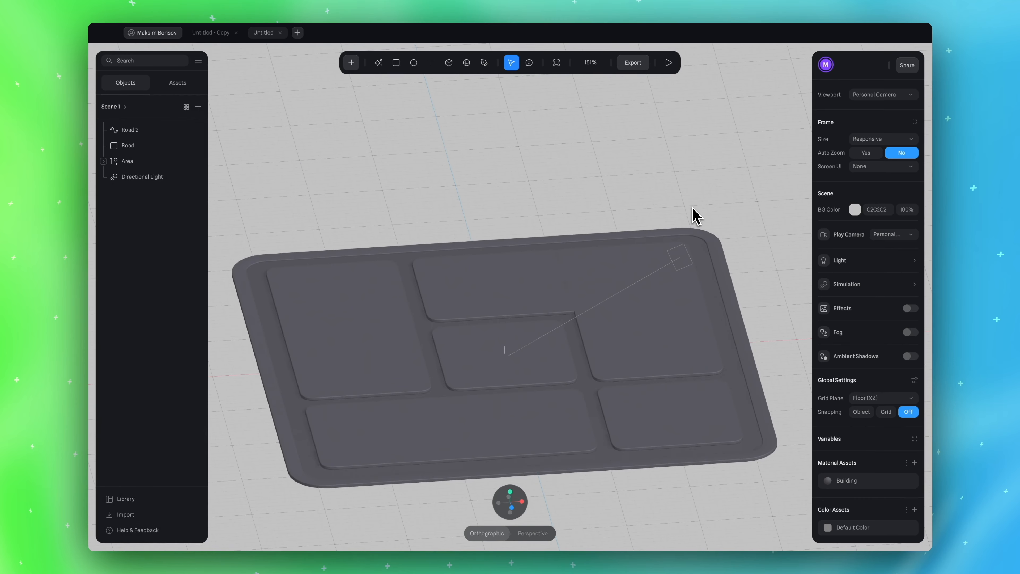
Return to the isometric view and center the whole road base in it
left_click(550, 502)
scroll(572, 382, "down", 2)
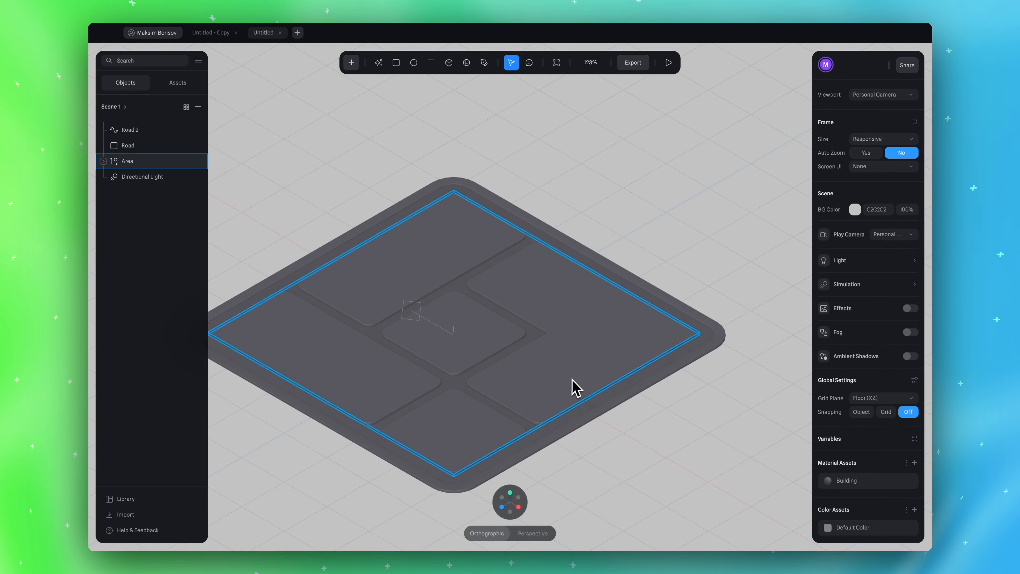
scroll(573, 380, "left", 2)
scroll(559, 243, "right", 1)
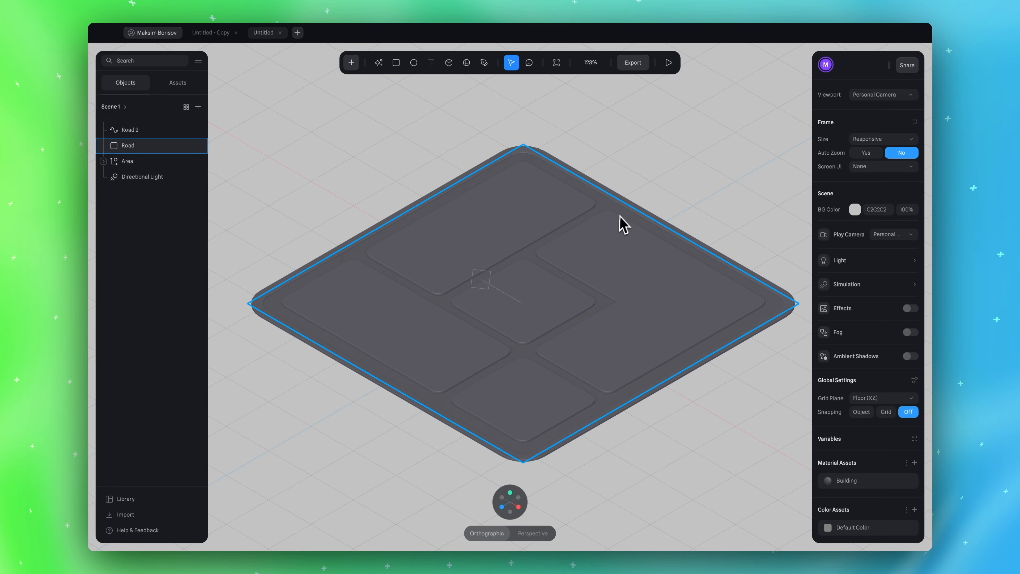
scroll(643, 213, "right", 1)
scroll(644, 212, "up", 1)
scroll(641, 203, "right", 1)
scroll(641, 204, "up", 1)
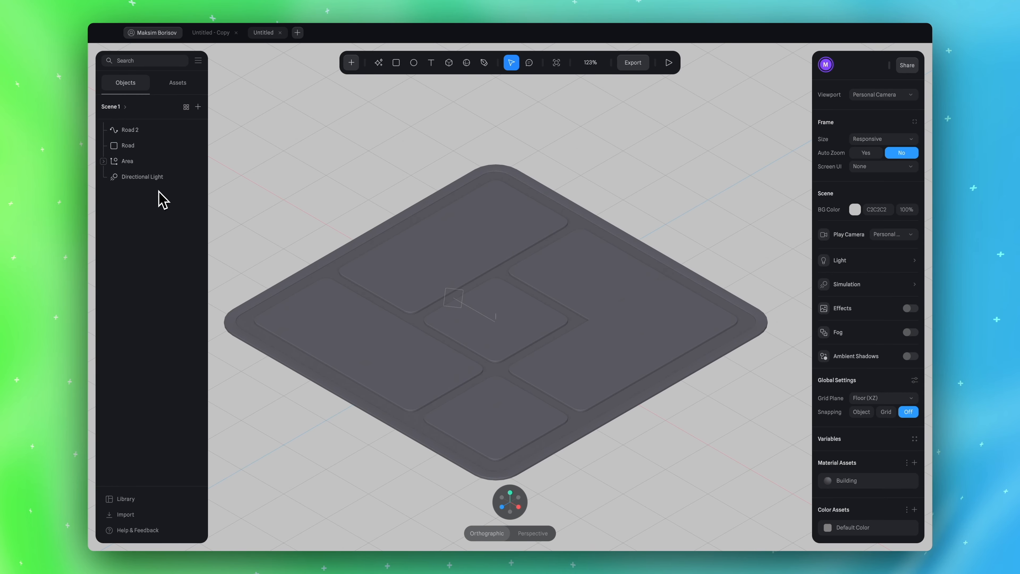
Create a new material asset from the Road rectangle's material and name it Road
left_click(145, 157)
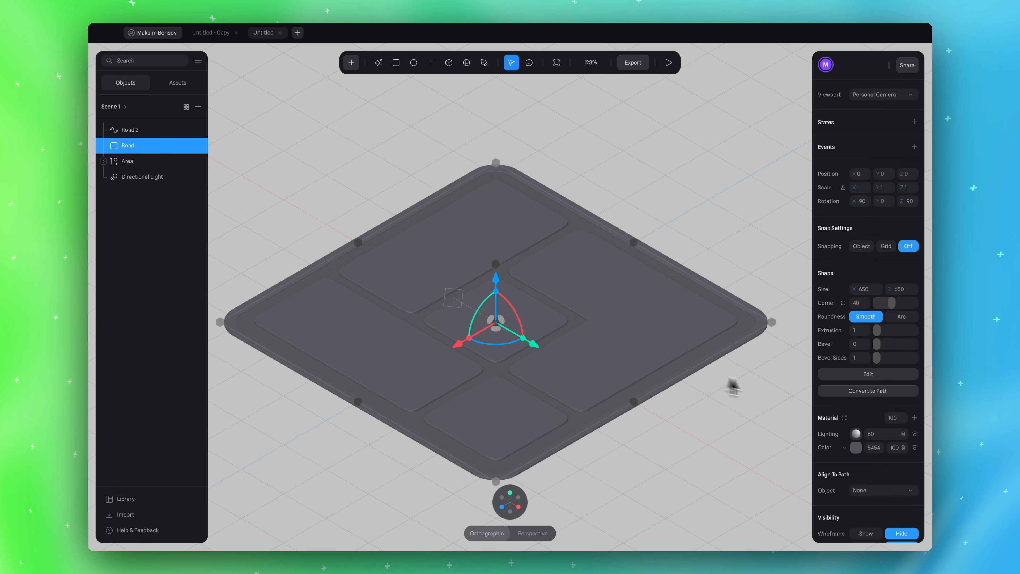
scroll(821, 400, "down", 1)
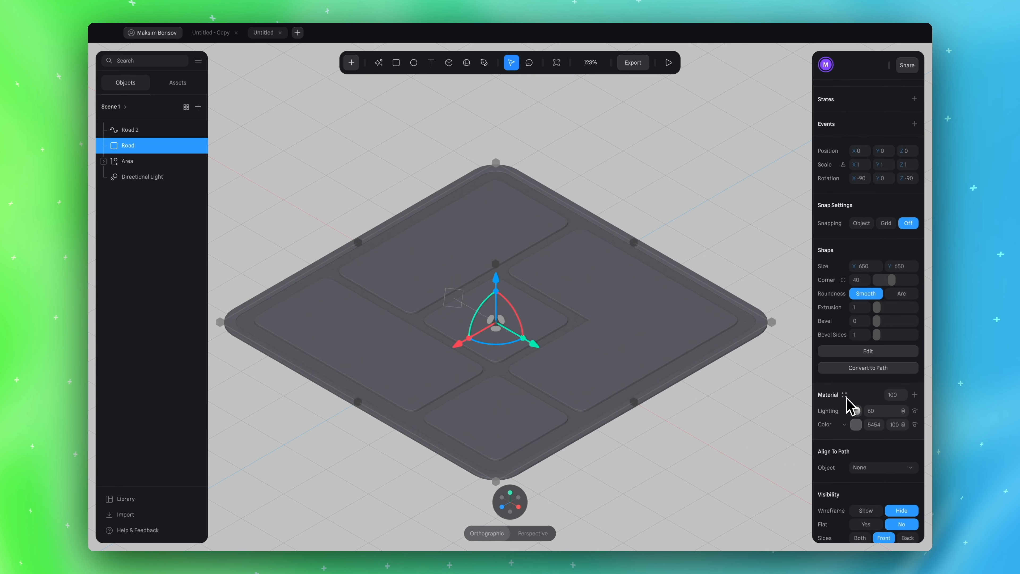
left_click(851, 407)
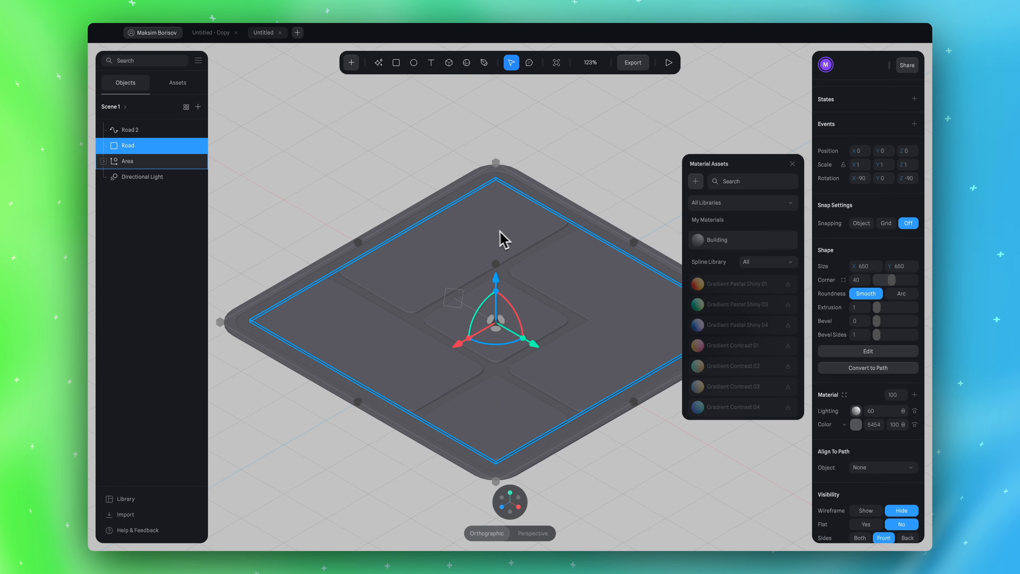
left_click(698, 183)
double_click(732, 241)
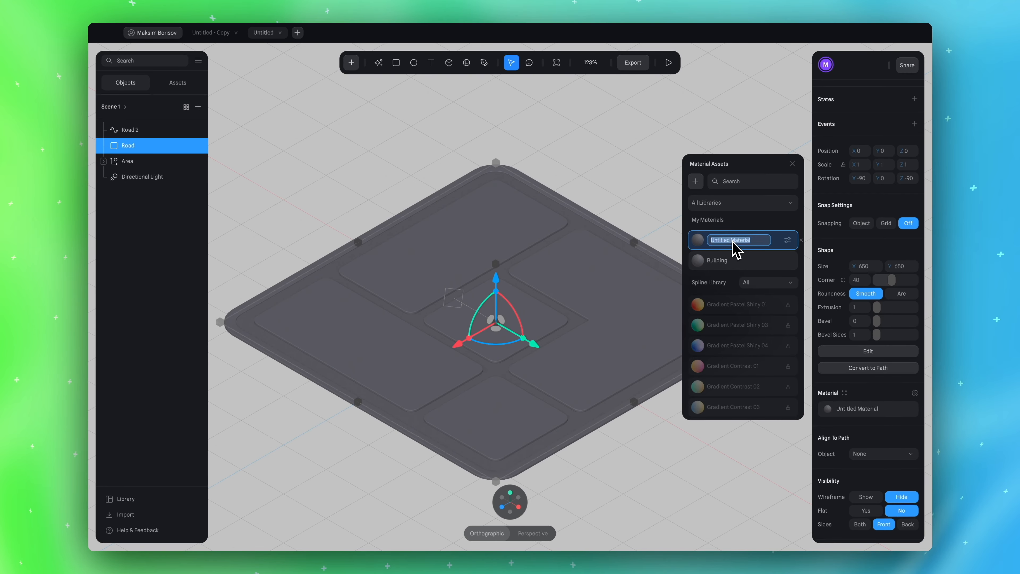
type("Road")
key("Return")
left_click(115, 148)
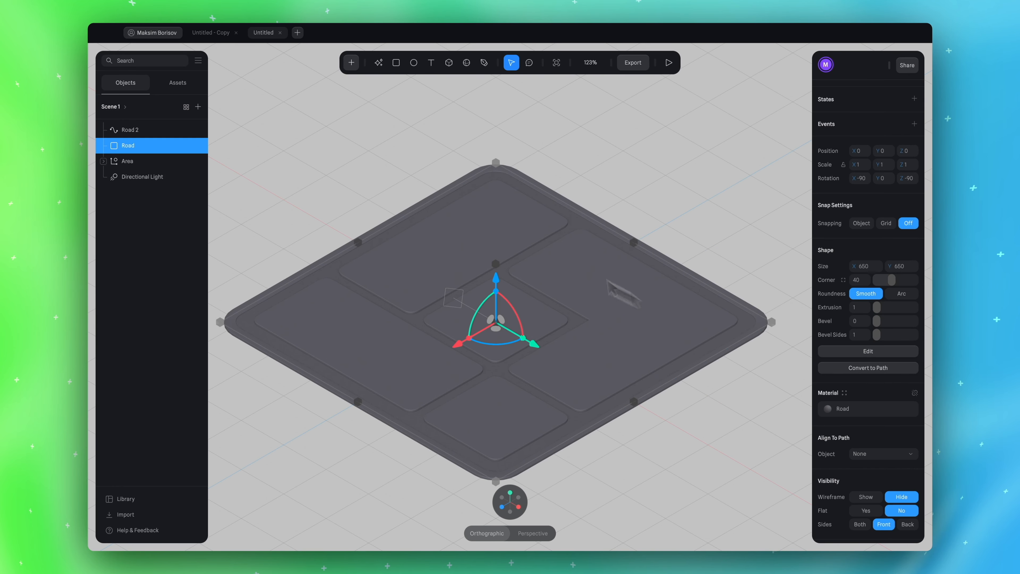
Apply the existing Building material asset to the Road 2 path
left_click(132, 133)
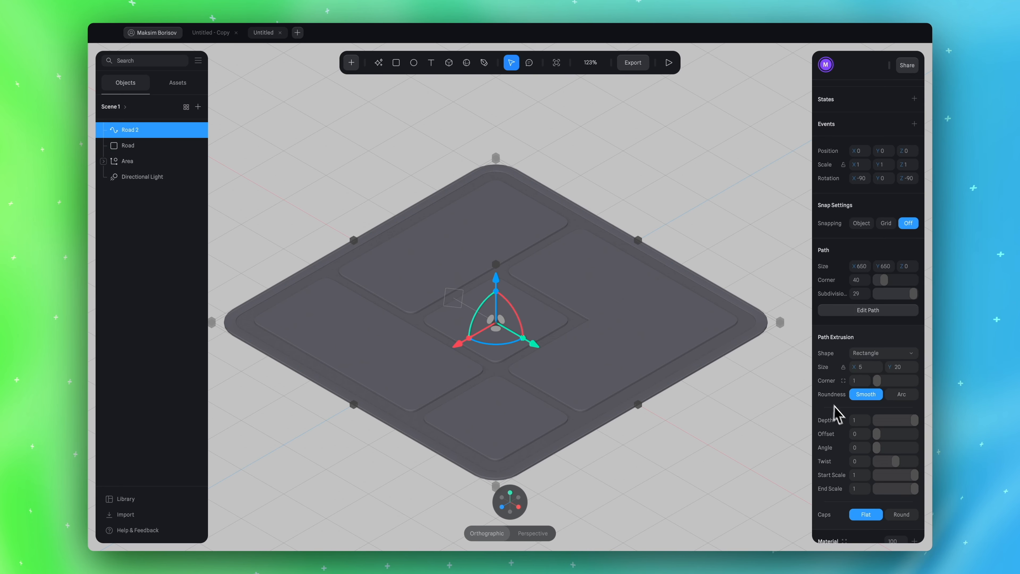
scroll(831, 410, "down", 3)
left_click(845, 401)
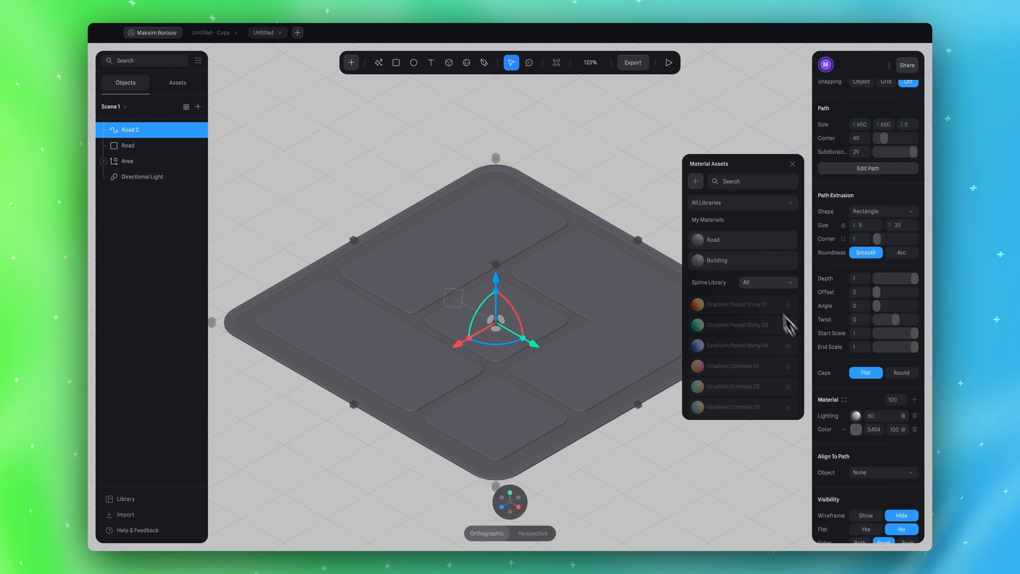
left_click(728, 265)
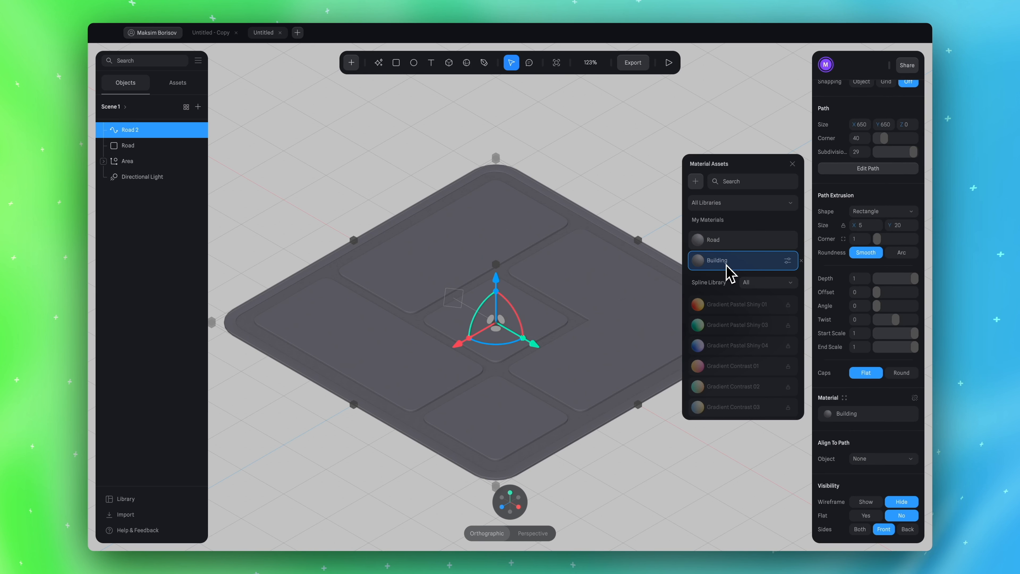
left_click(793, 165)
left_click(716, 167)
left_click_drag(648, 153, 688, 152, "alt")
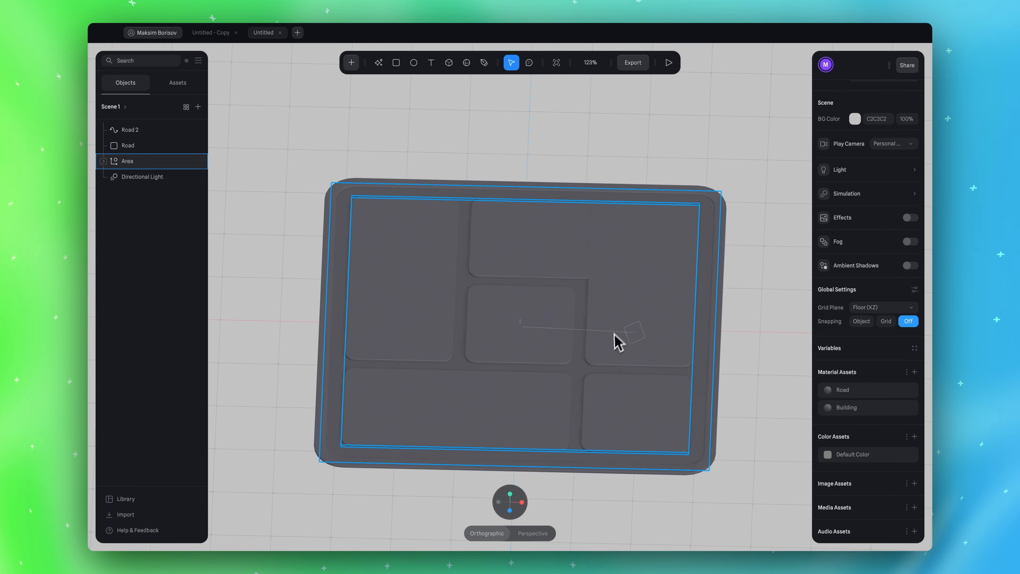
mouse_move(519, 479)
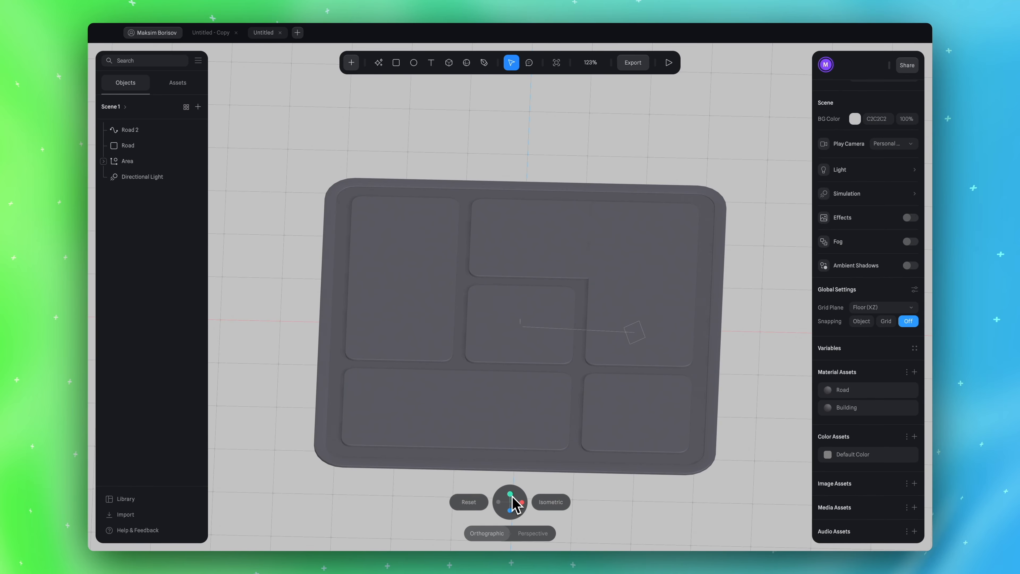
left_click(547, 503)
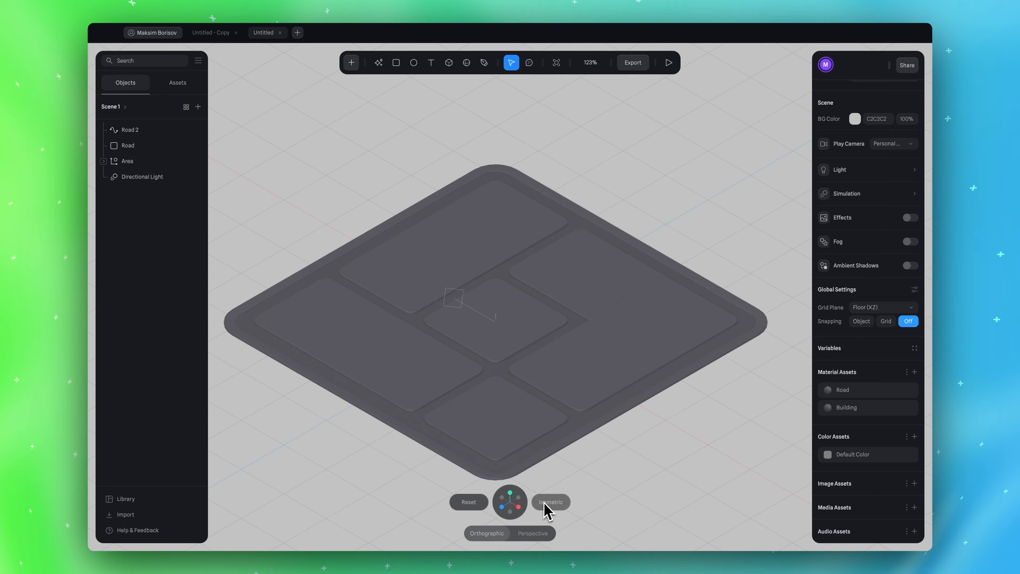
Switch to the Untitled - Copy file, show its hidden Buildings group and preview the scene in play mode
left_click(216, 33)
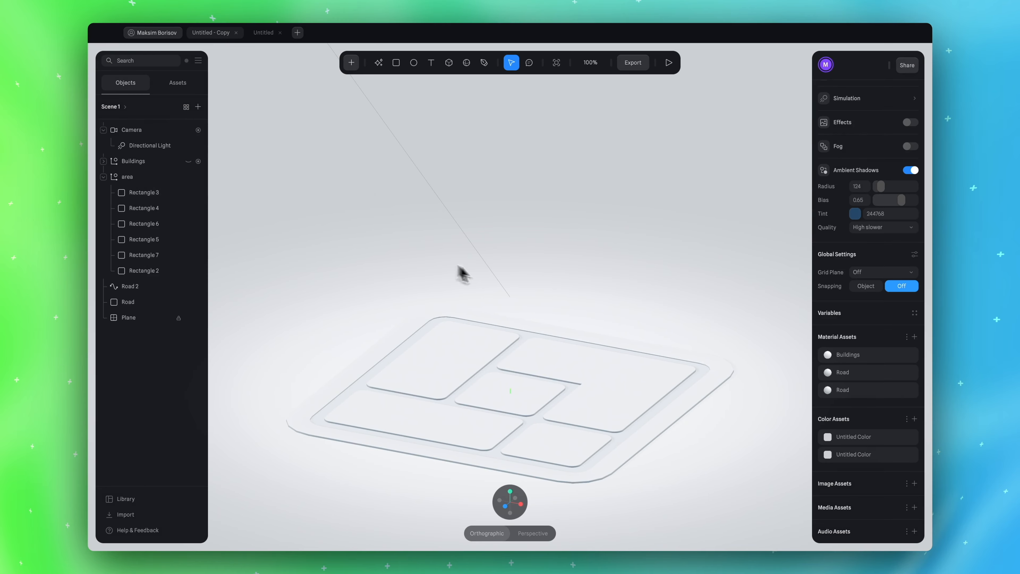
left_click(188, 161)
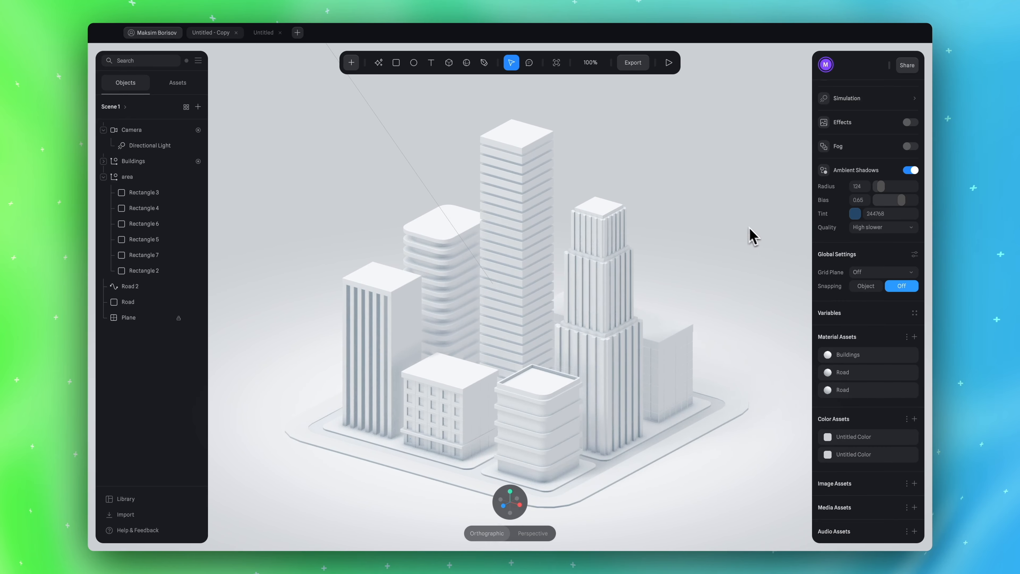
left_click(628, 227)
left_click(667, 132)
left_click(669, 62)
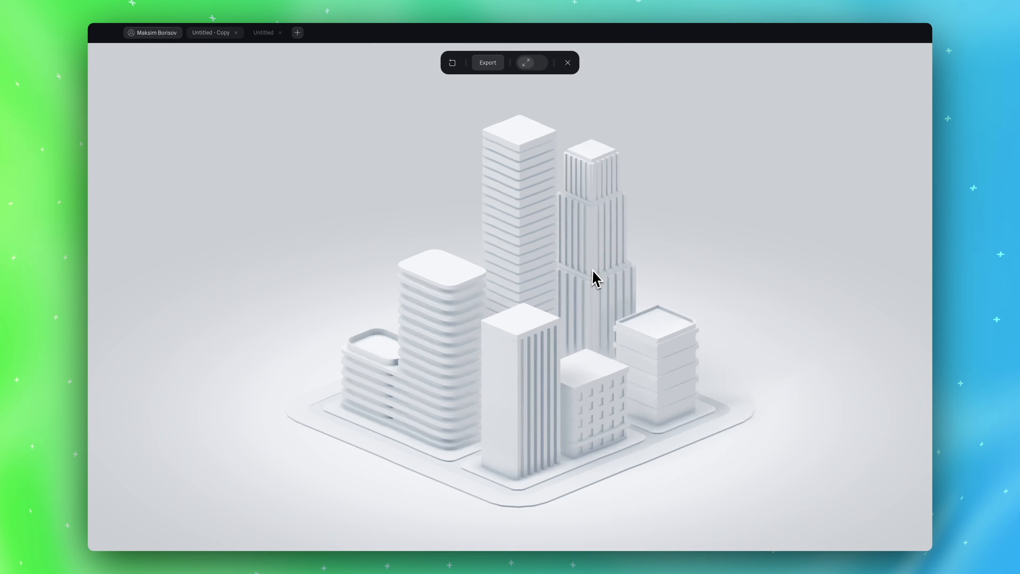
left_click(567, 62)
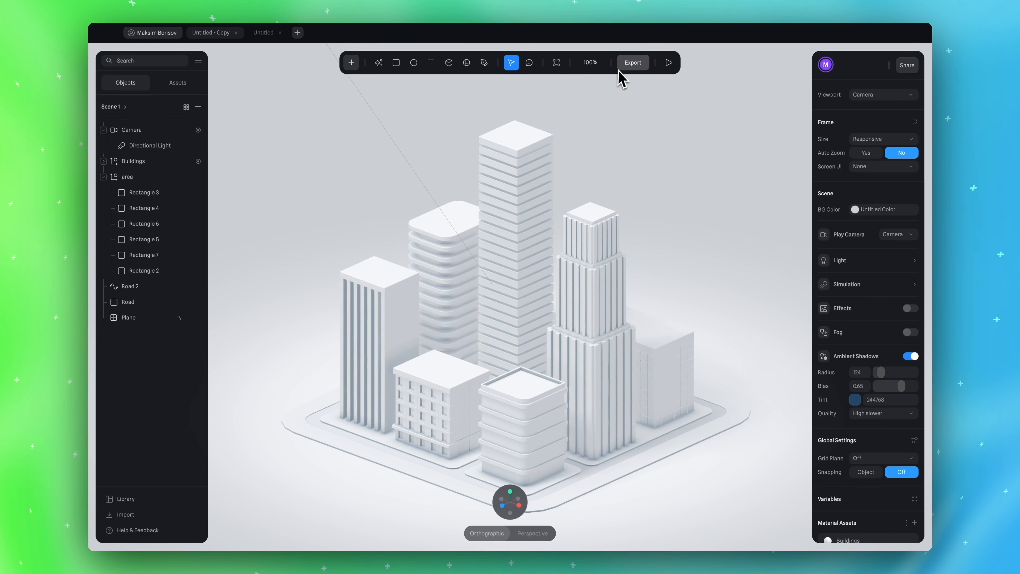
Run the performance test from the export options and review the export size, loading score and scene metrics
left_click(631, 65)
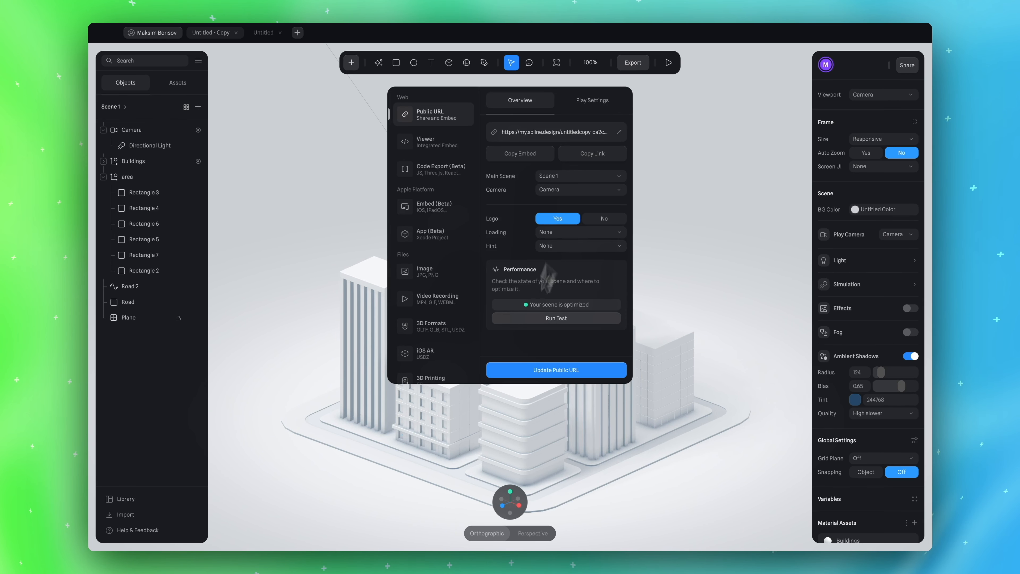
left_click(547, 320)
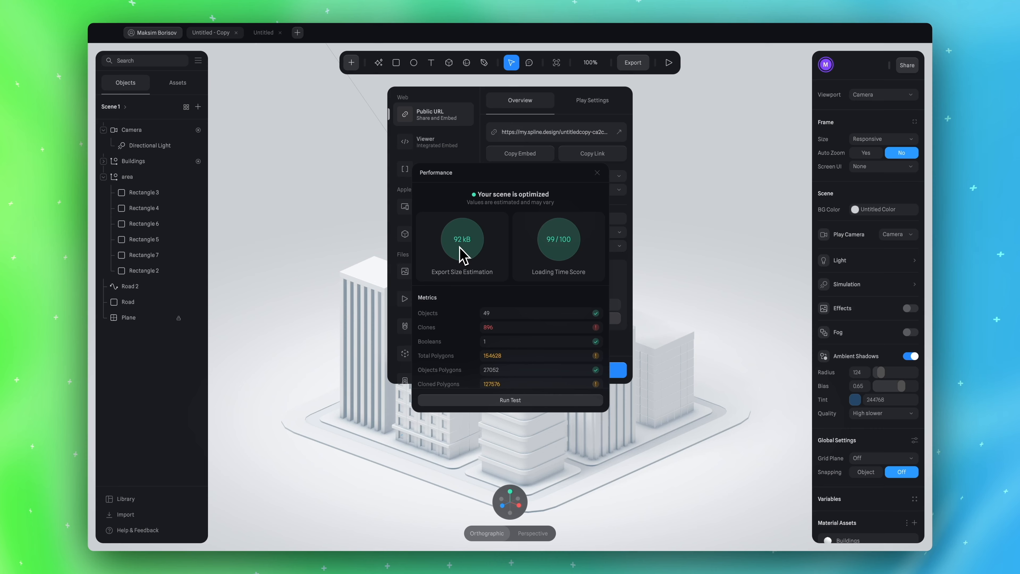
mouse_move(565, 247)
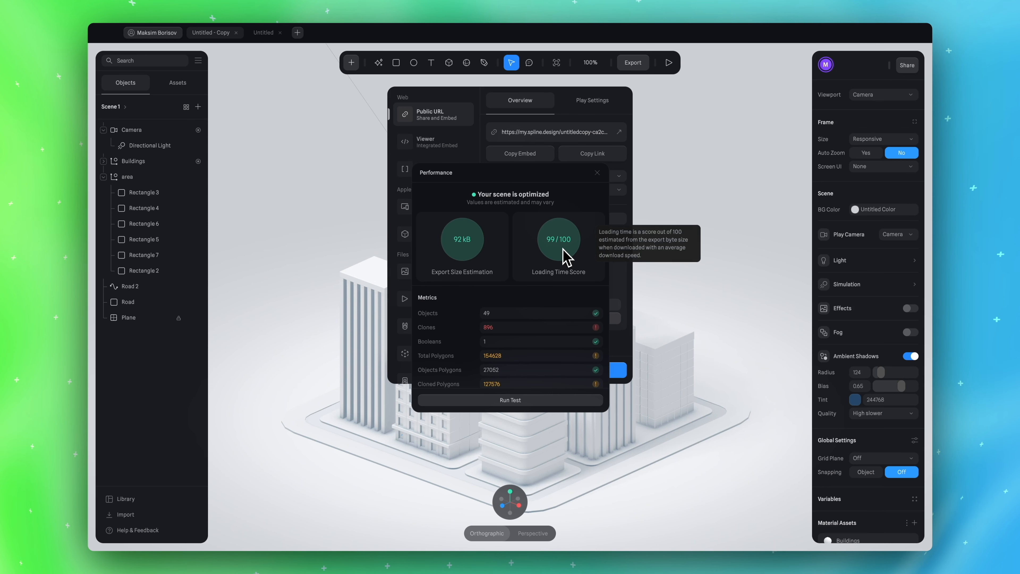
scroll(566, 265, "down", 2)
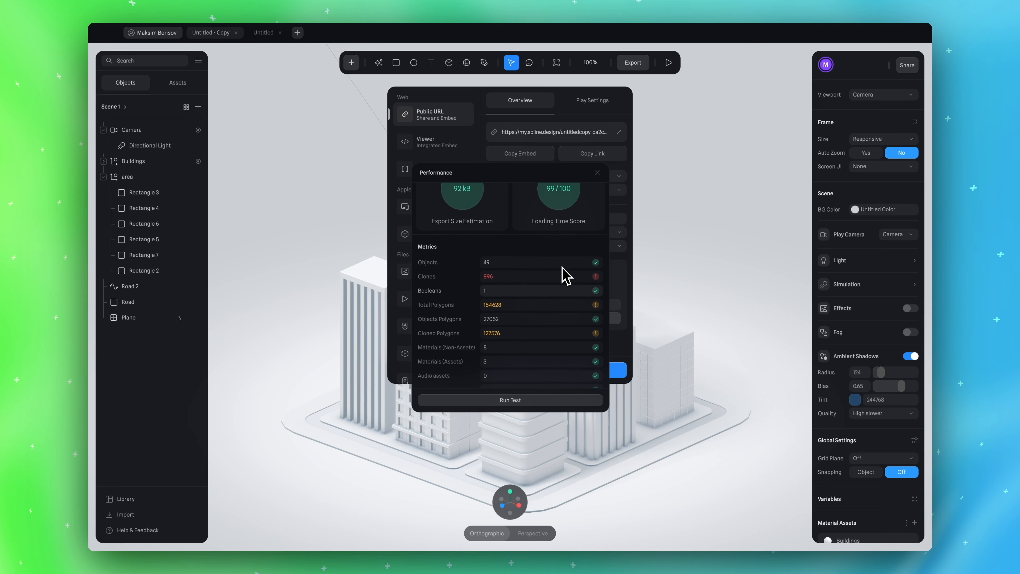
left_click(597, 172)
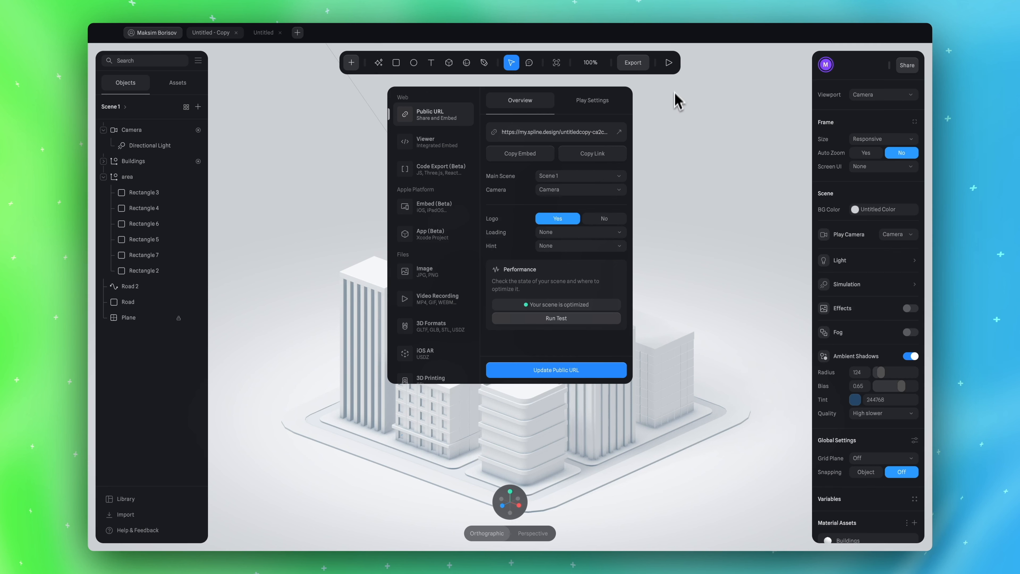
left_click(675, 119)
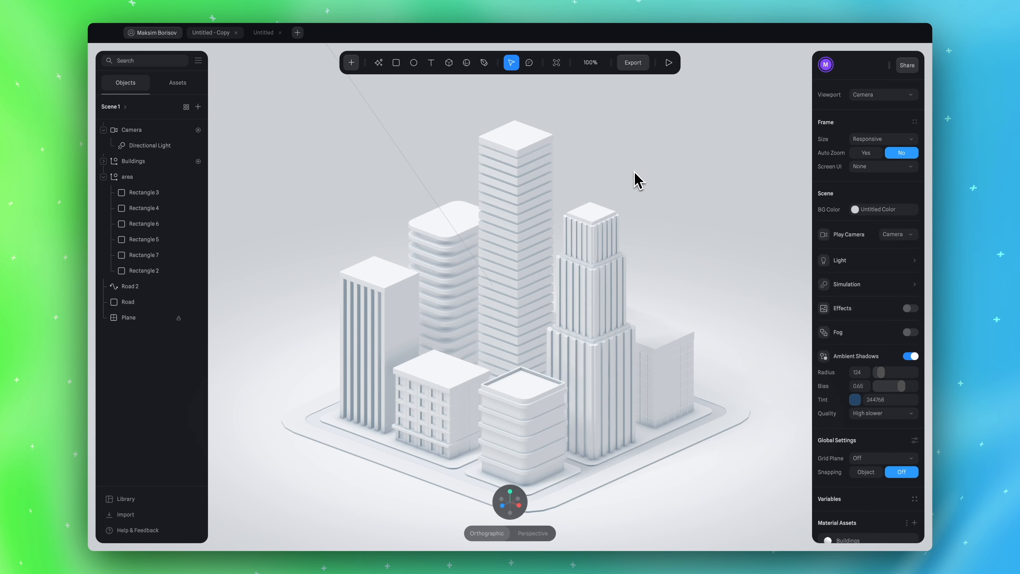
left_click(425, 228)
left_click_drag(568, 140, 566, 178, "alt")
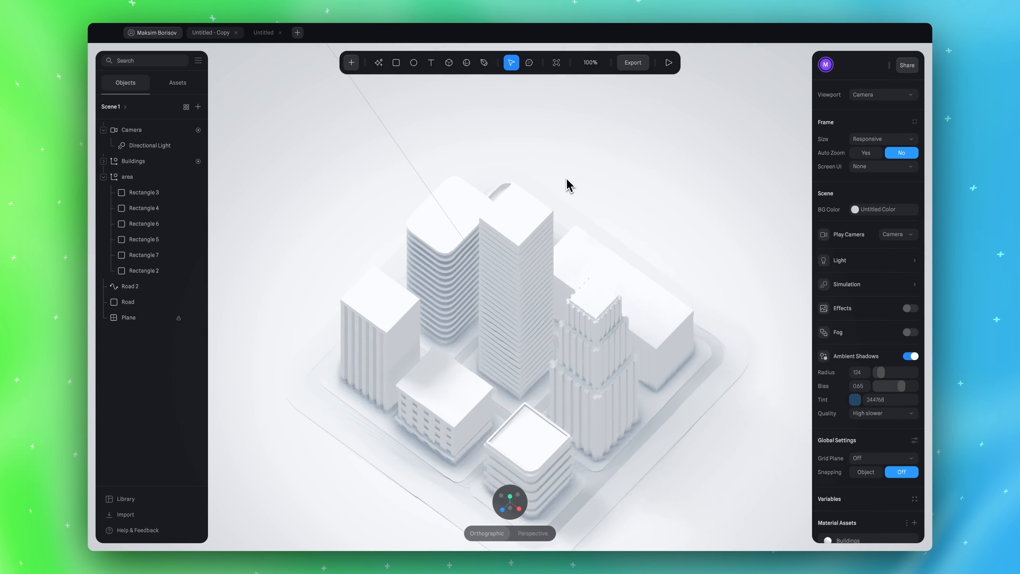
Examine the finished buildings in the Untitled - Copy scene from several angles and compare them with the empty blocks in the Untitled file
left_click_drag(599, 209, 655, 182, "alt")
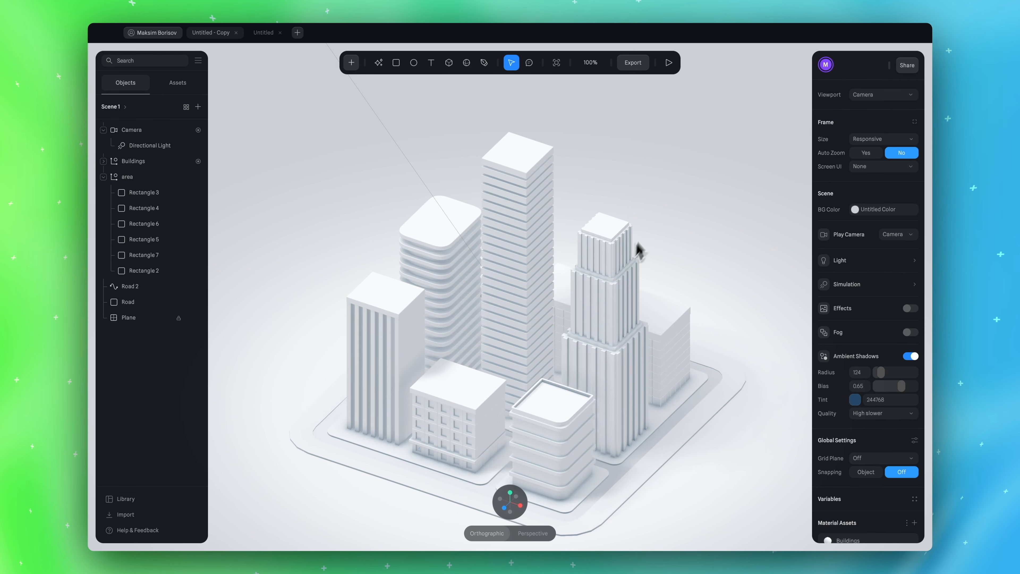
left_click_drag(630, 205, 611, 200, "alt")
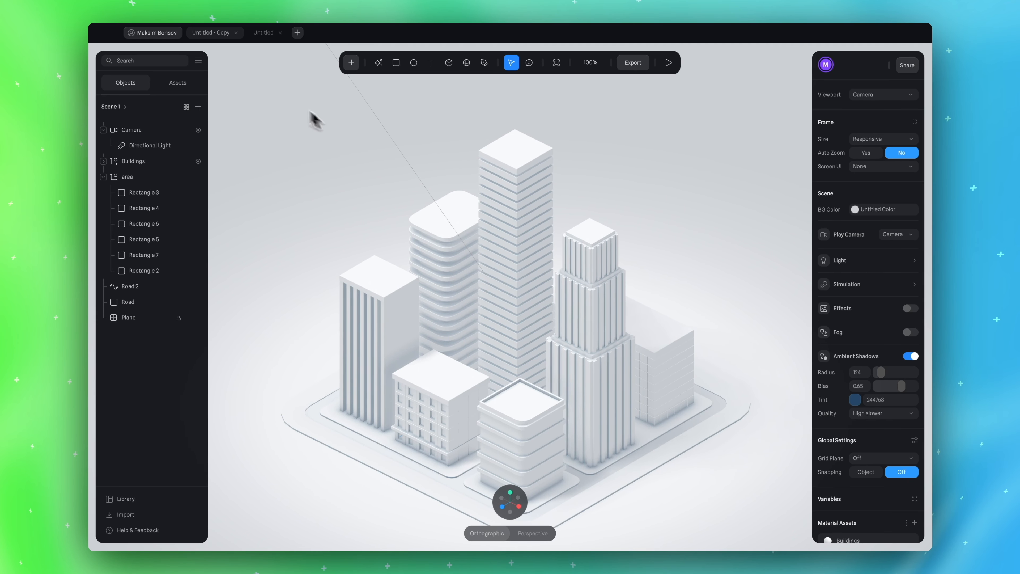
left_click(265, 34)
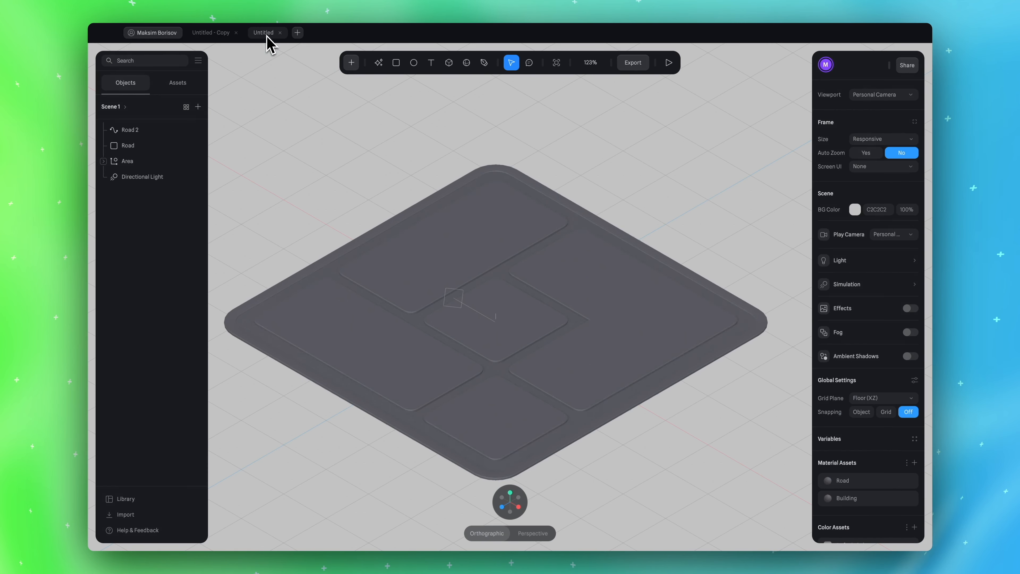
scroll(575, 175, "up", 3)
scroll(582, 172, "up", 1)
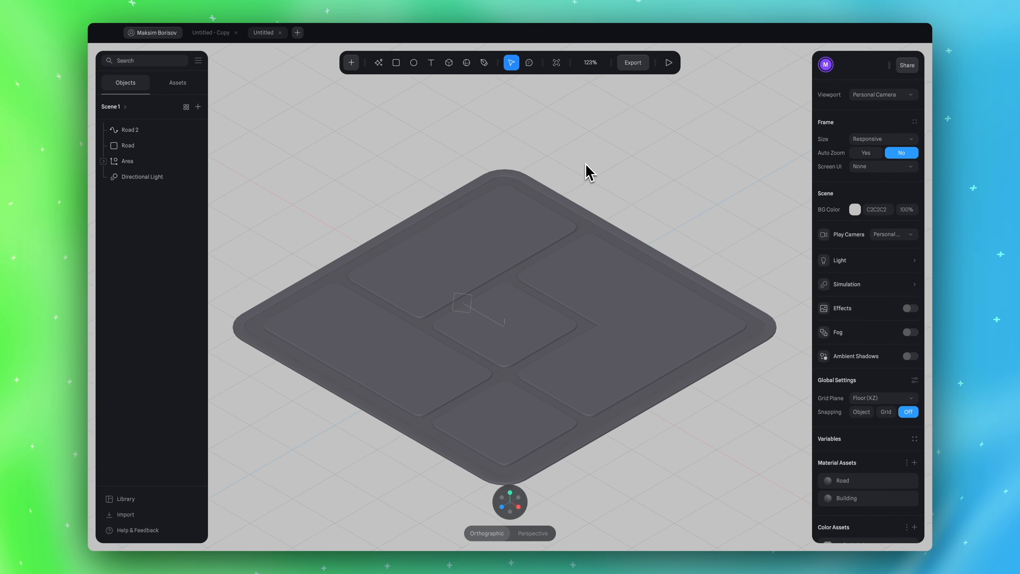
left_click(212, 33)
key("Escape")
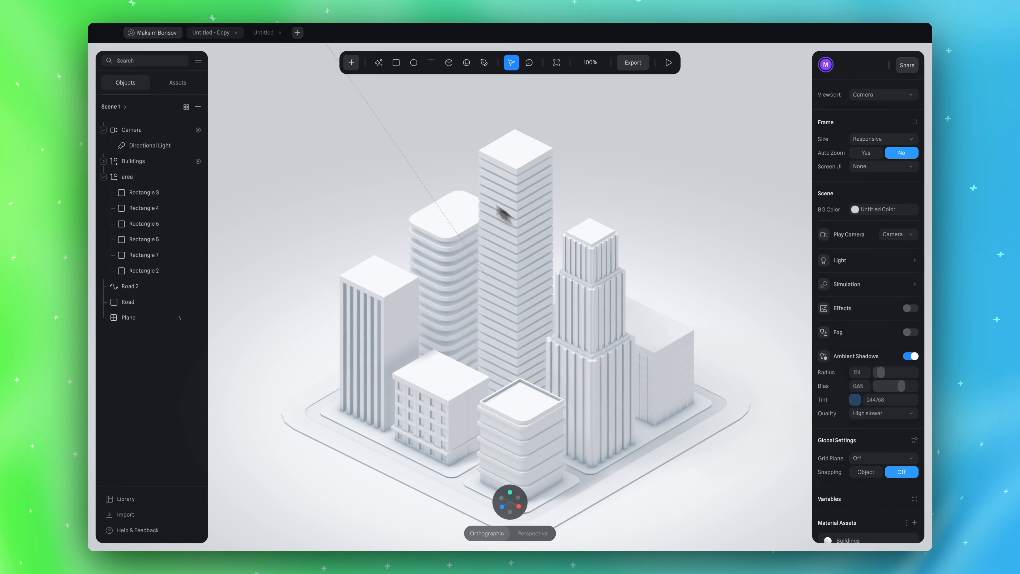
In the Untitled file, add a cube on the central block in top view and reset its position
left_click(265, 34)
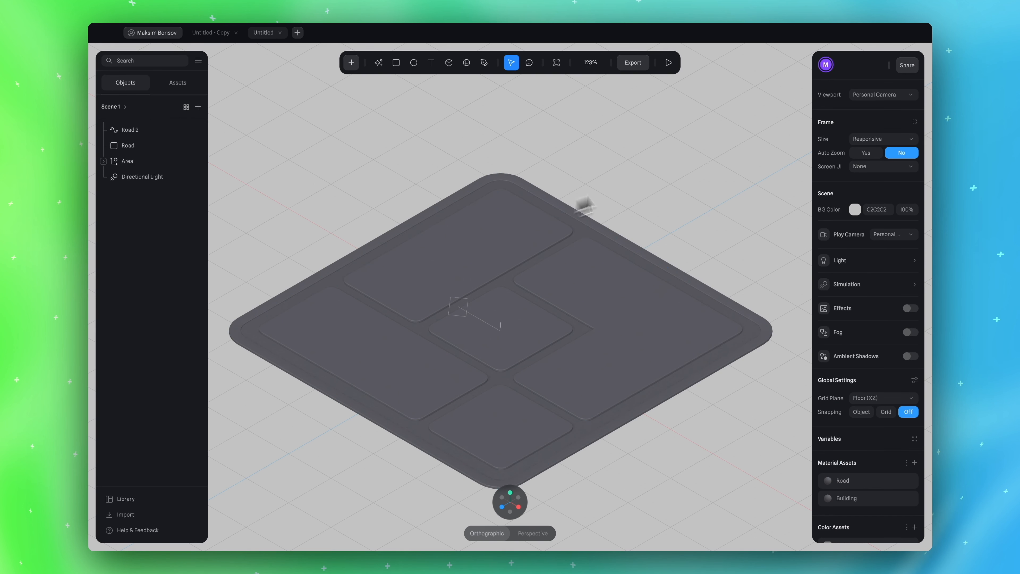
left_click(510, 493)
left_click(539, 325)
scroll(540, 297, "up", 5)
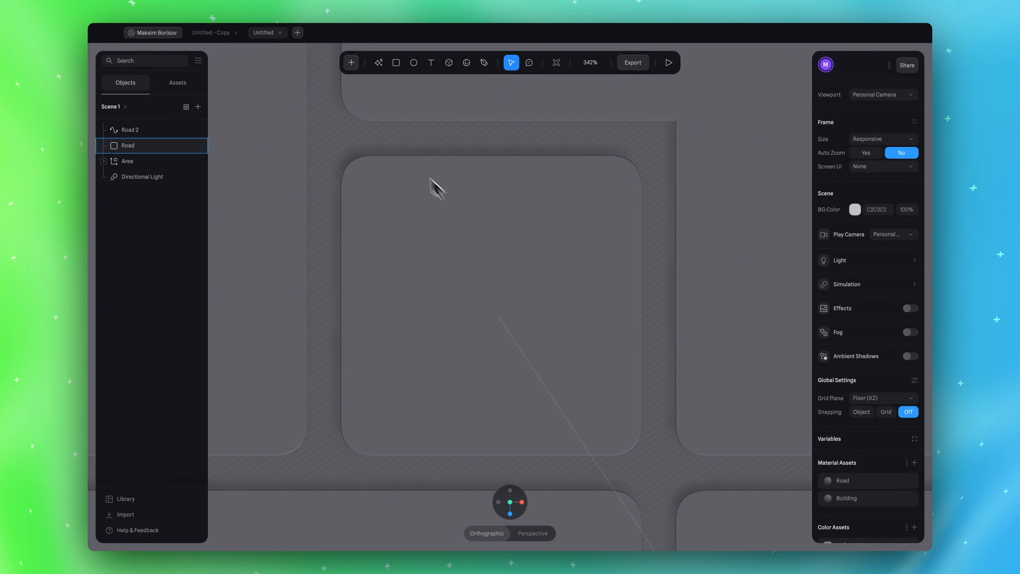
left_click(447, 68)
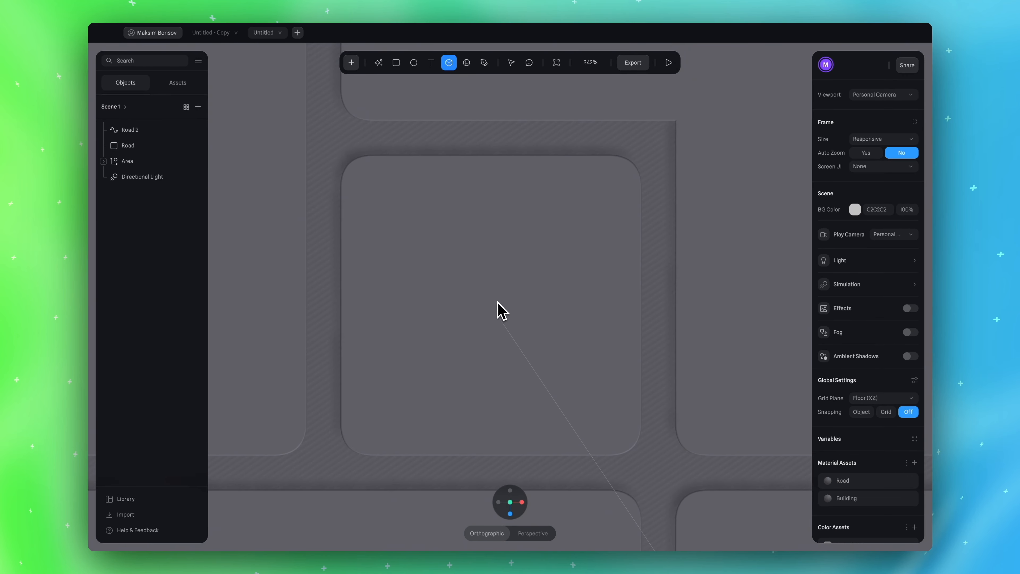
left_click(498, 311)
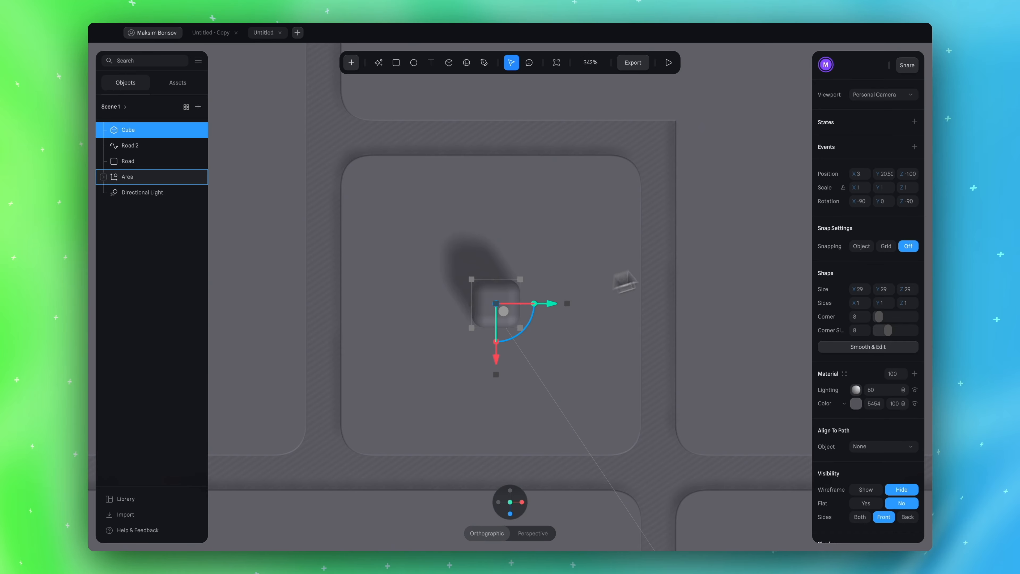
right_click(554, 306)
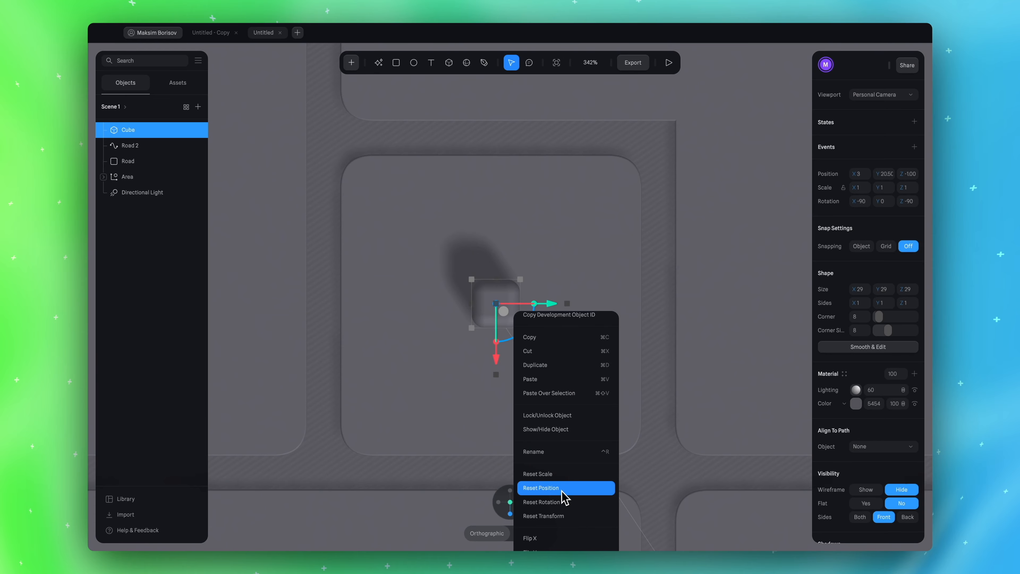
left_click(562, 491)
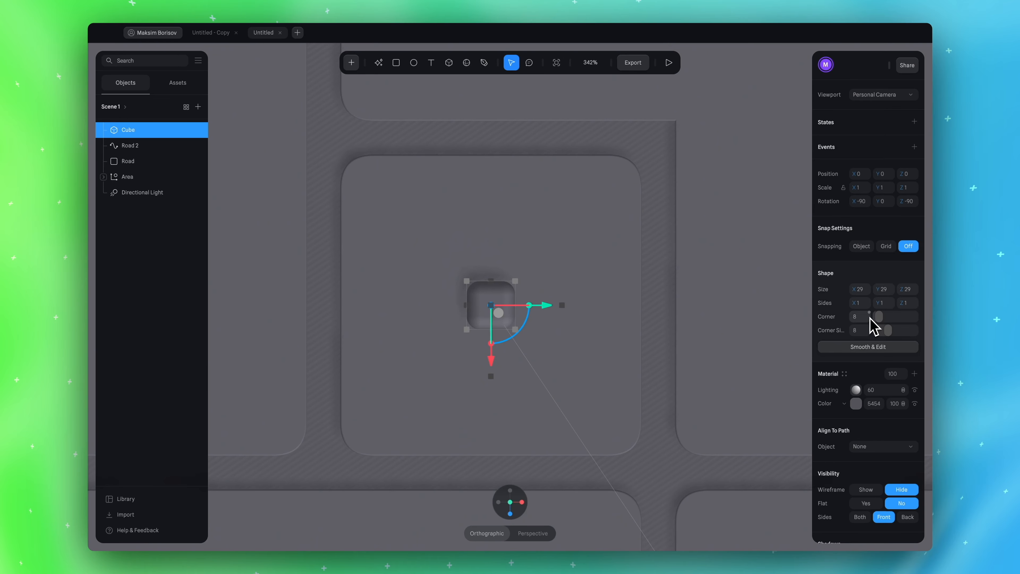
Check the reference buildings, then set the cube's corner radius to 1 and its corner sides to 3
left_click(221, 33)
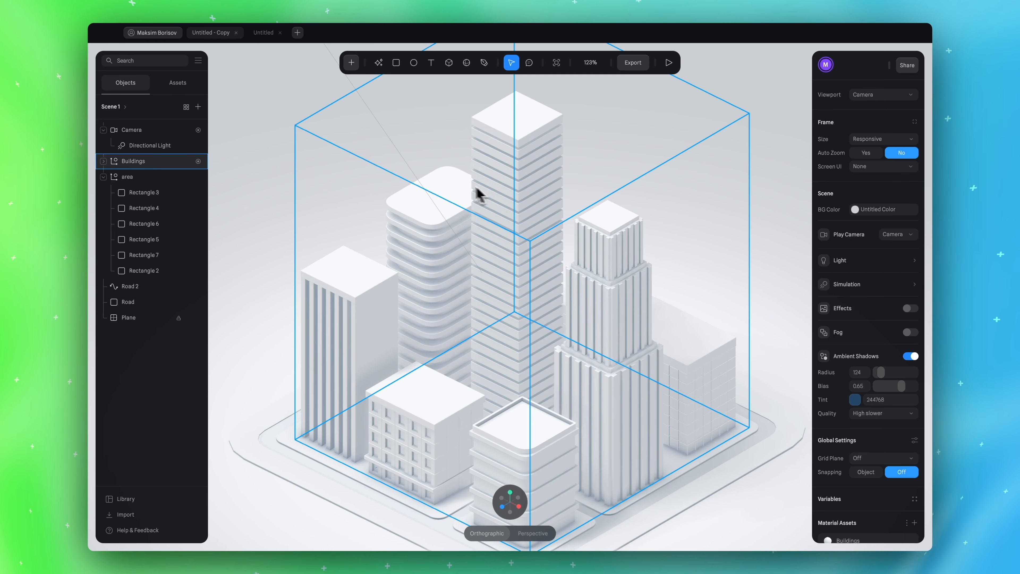
key("Escape")
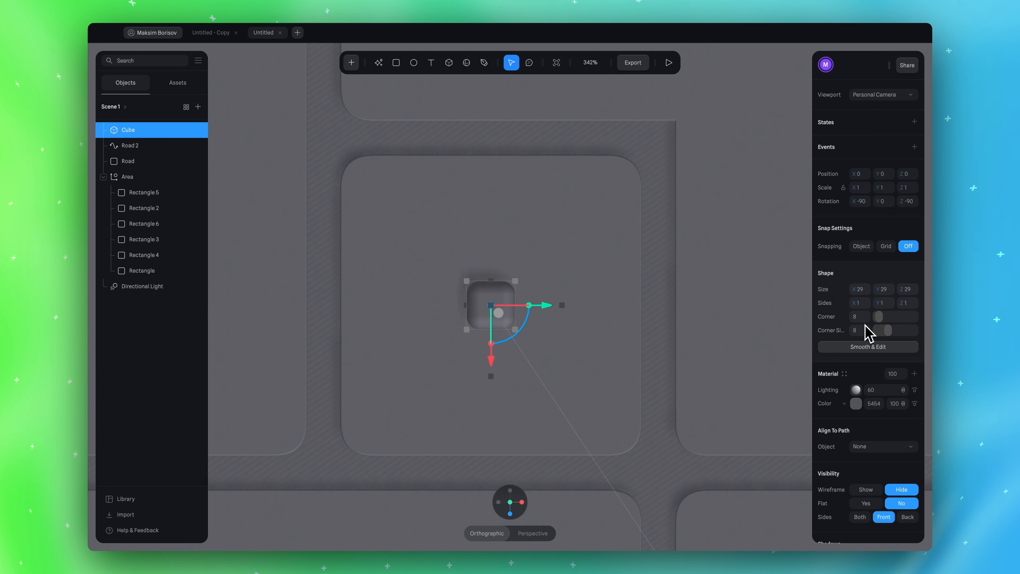
key("Return")
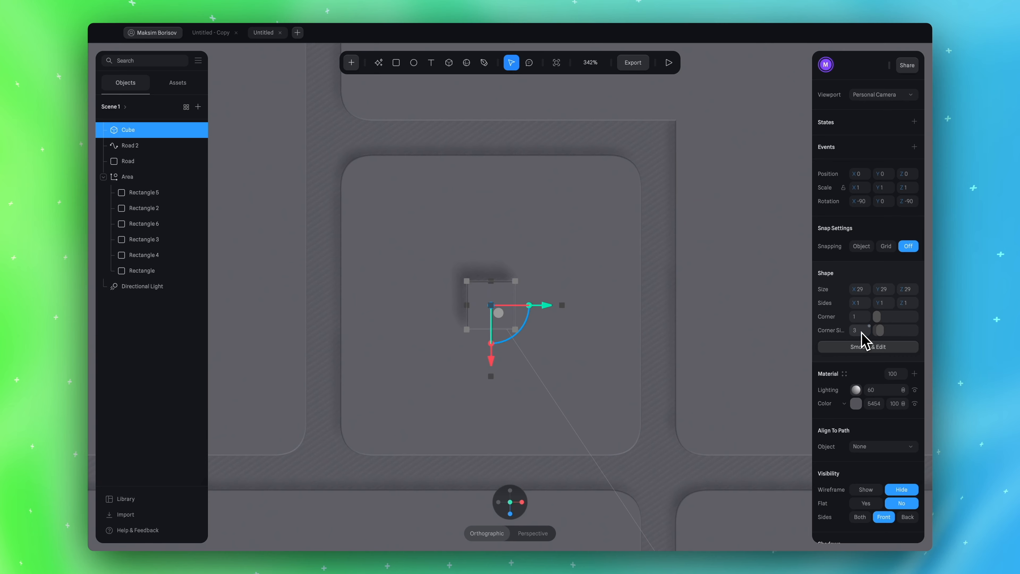
left_click(629, 273)
scroll(557, 352, "up", 2)
middle_click_drag(557, 352, 553, 305)
mouse_move(562, 345)
middle_mouse_down()
mouse_move(516, 347)
mouse_move(553, 340)
middle_mouse_up()
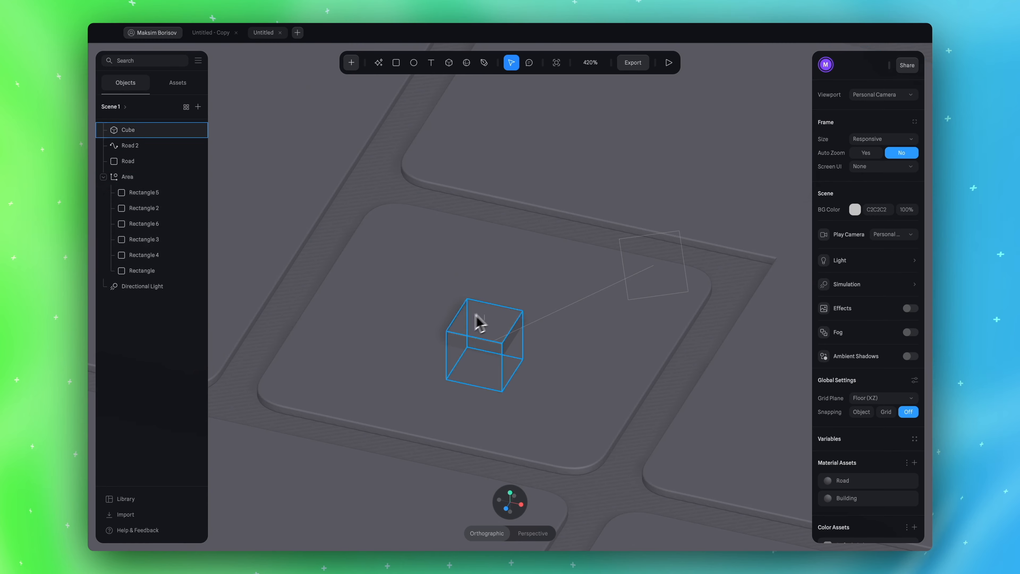
middle_click_drag(540, 364, 571, 399)
Set the cube's size to 100 on the X, Y and Z axes
left_click(510, 493)
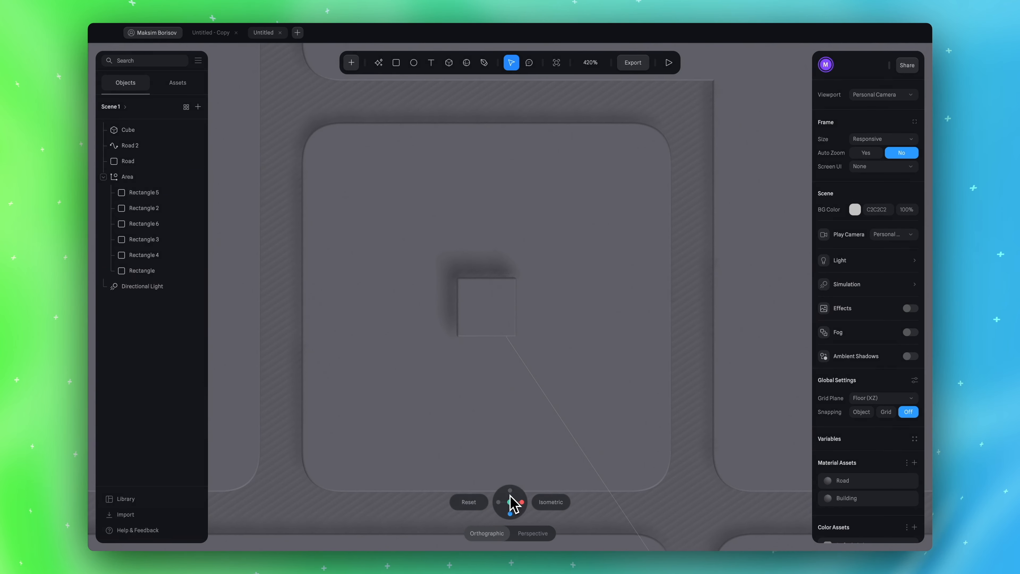
left_click(135, 134)
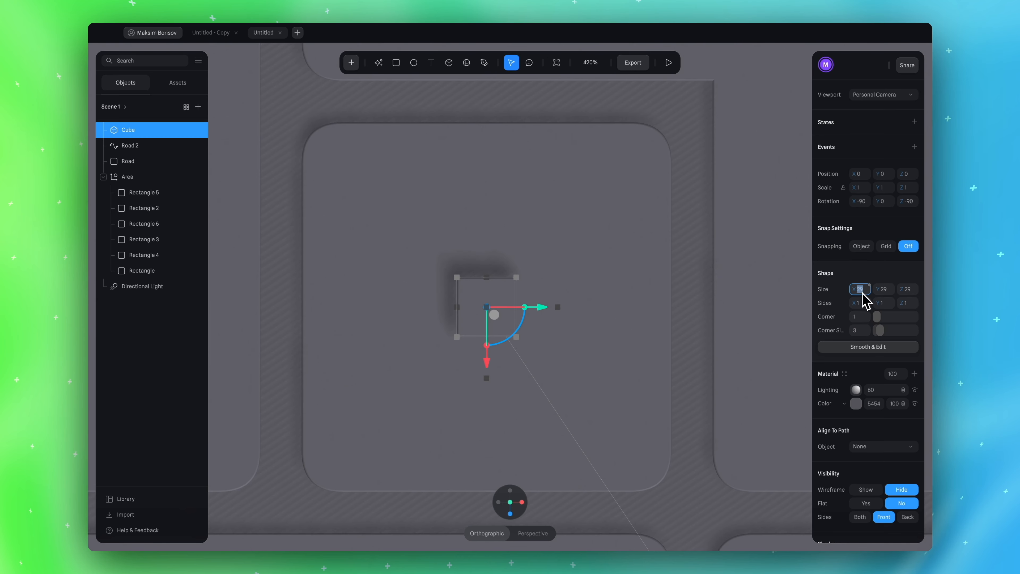
key("Return")
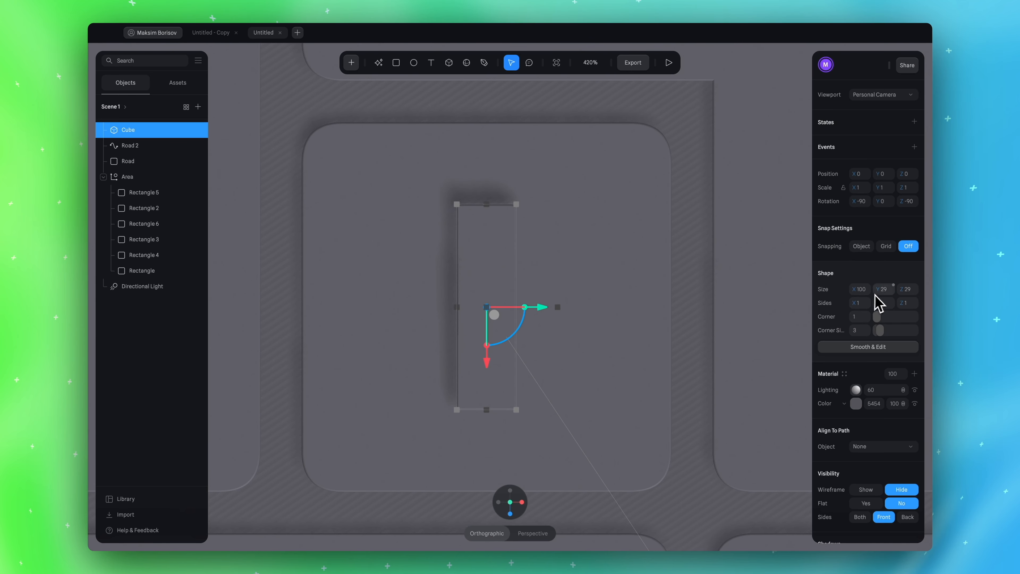
type("100")
key("Return")
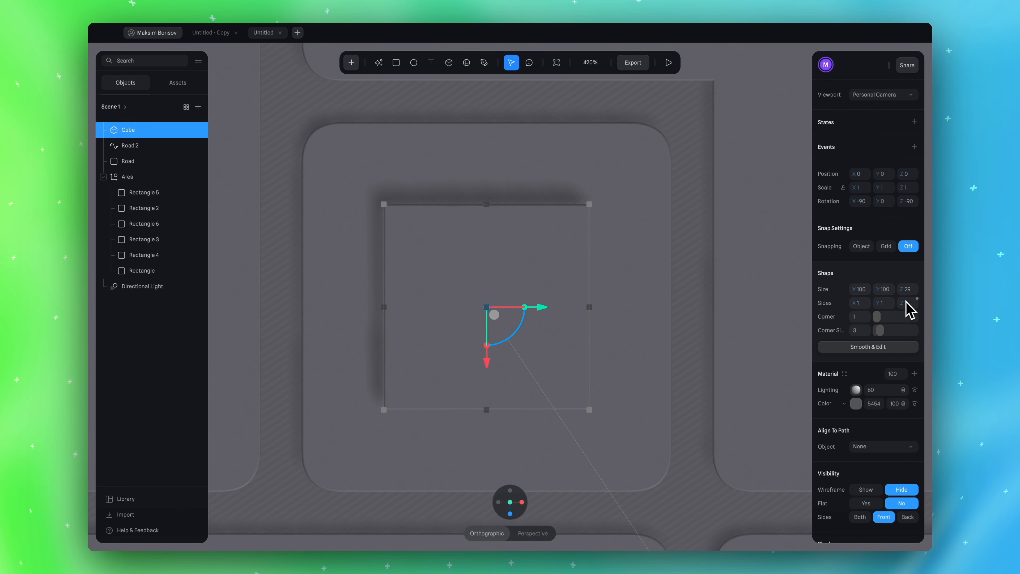
left_click(908, 295)
type("100")
key("Return")
scroll(701, 361, "down", 5)
left_click_drag(702, 360, 665, 302, "alt")
In the Untitled - Copy file, toggle the visibility of Building 1's Cube 2 and examine the buildings' relative heights from the side
left_click(208, 34)
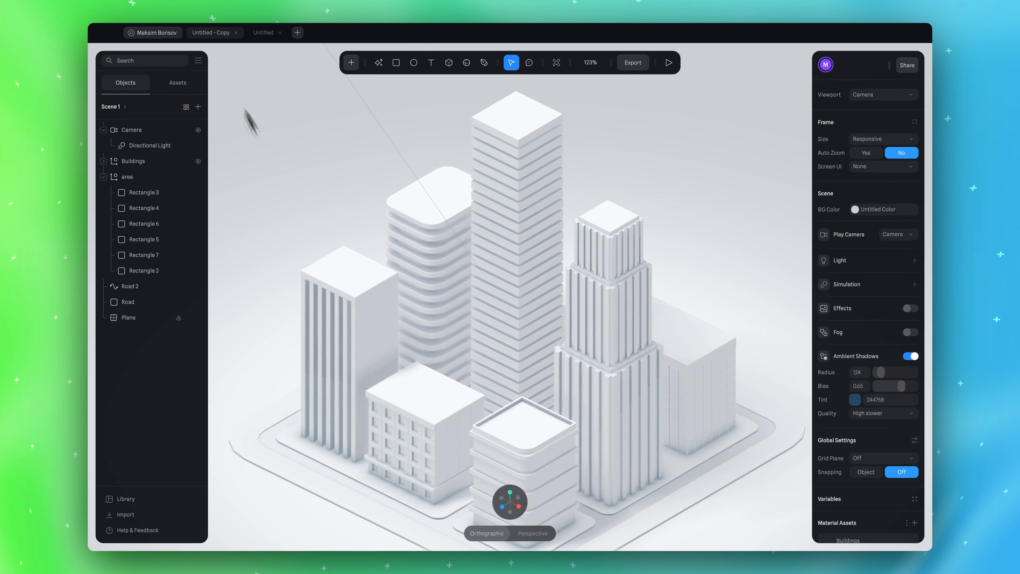
double_click(507, 205)
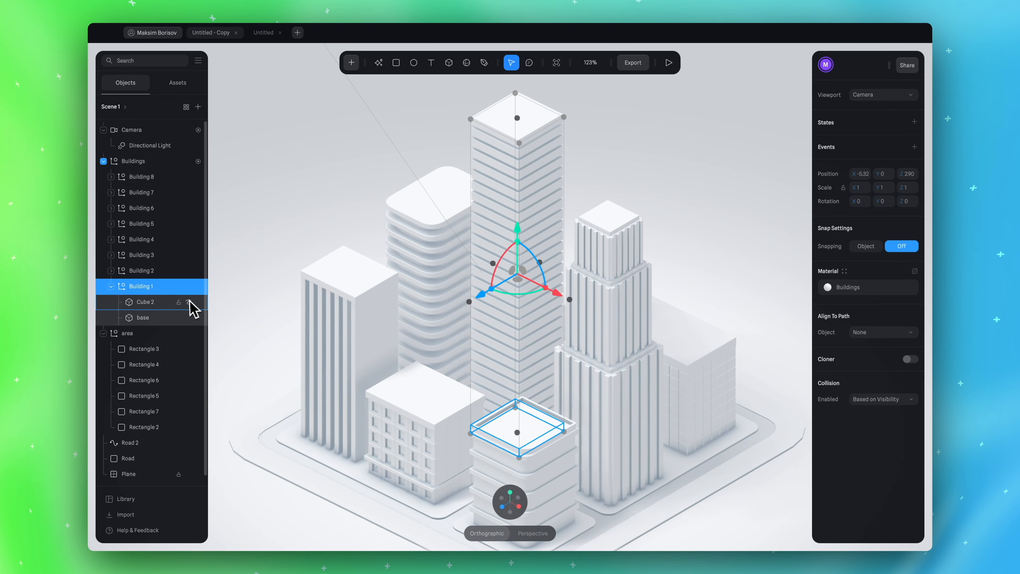
left_click(188, 302)
left_click_drag(615, 195, 625, 136, "alt")
left_click(188, 302)
left_click_drag(396, 287, 681, 131, "alt")
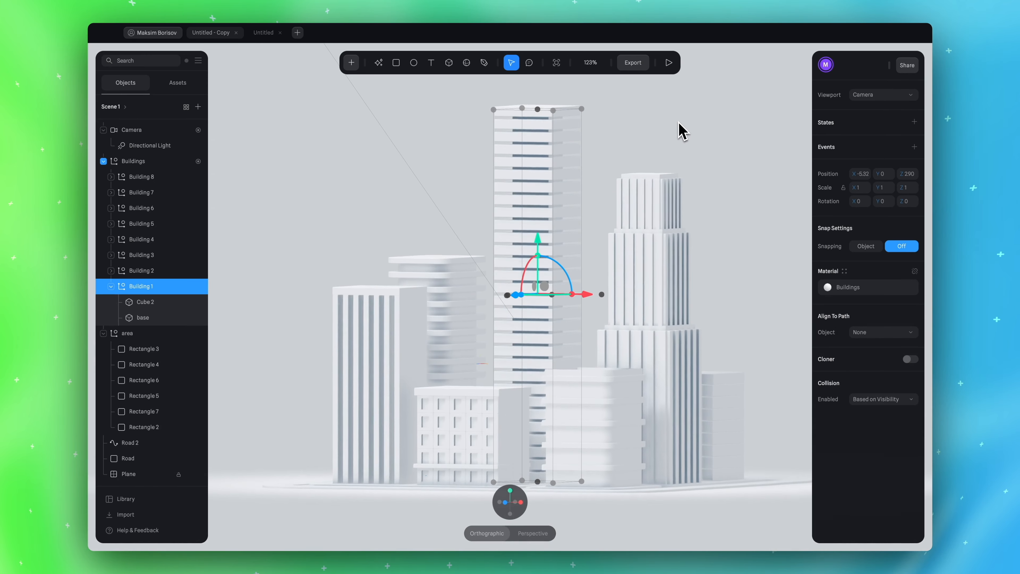
left_click_drag(601, 176, 608, 171, "alt")
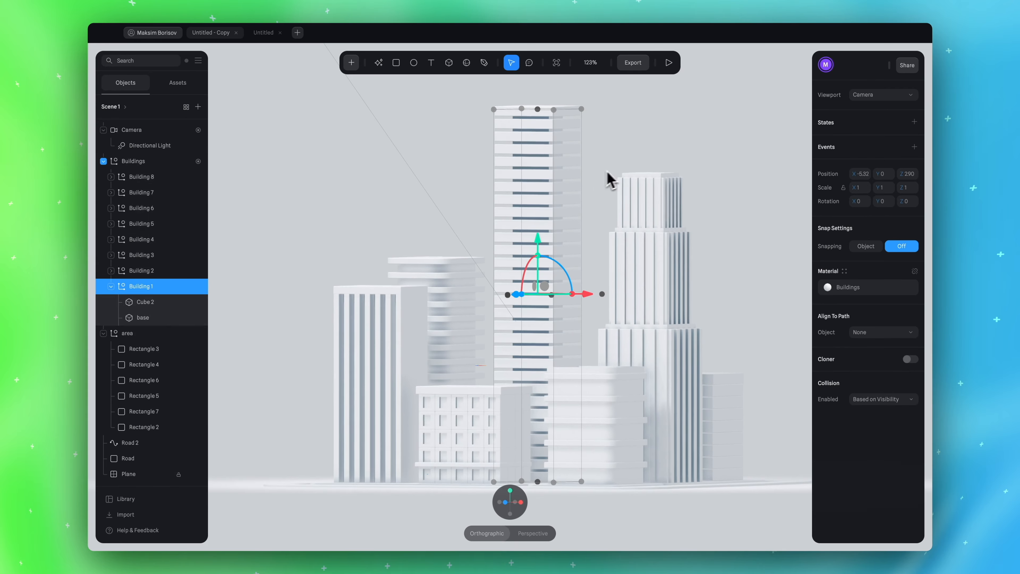
left_click_drag(630, 132, 651, 176, "alt")
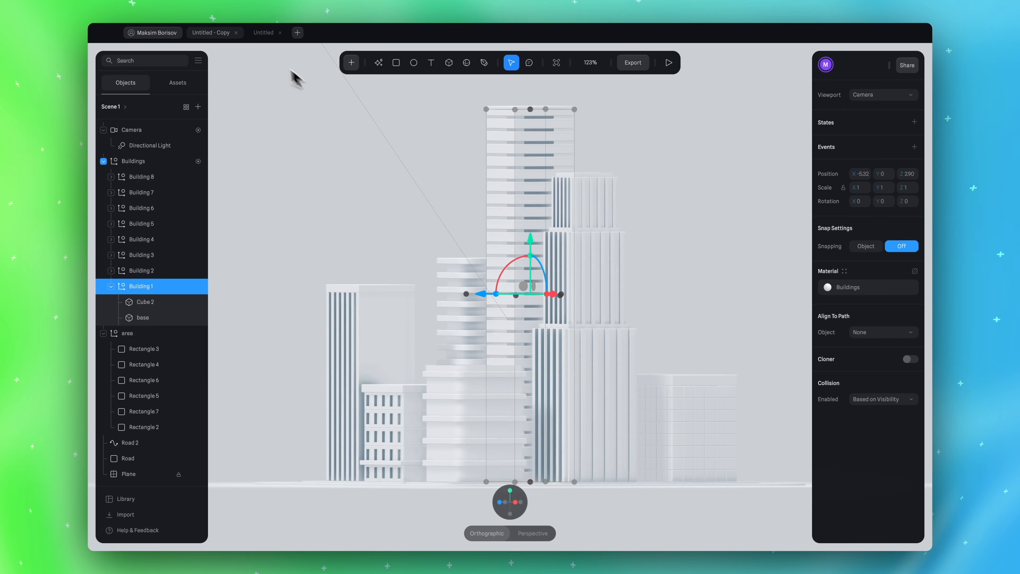
Return to the Untitled file and raise the cube to a Y position of about 50 so its base rests on the central block
left_click(264, 33)
left_click(498, 308)
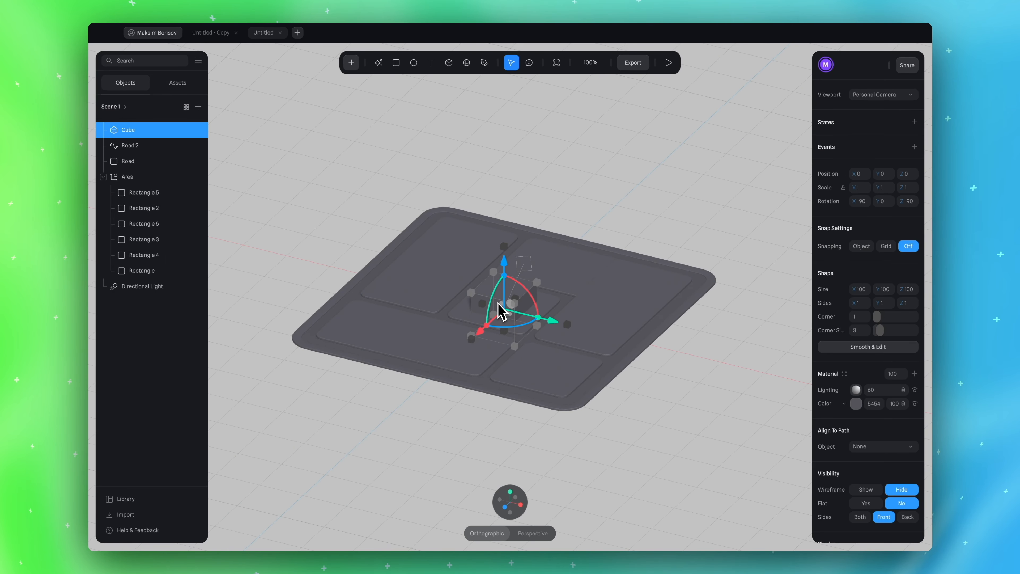
left_click(504, 508)
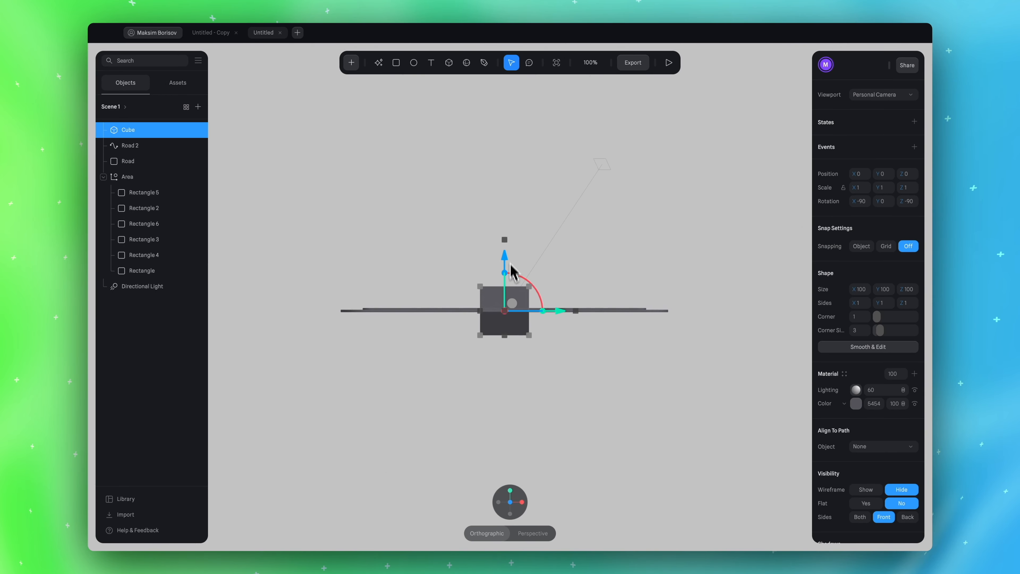
scroll(504, 281, "up", 5)
scroll(500, 291, "down", 4)
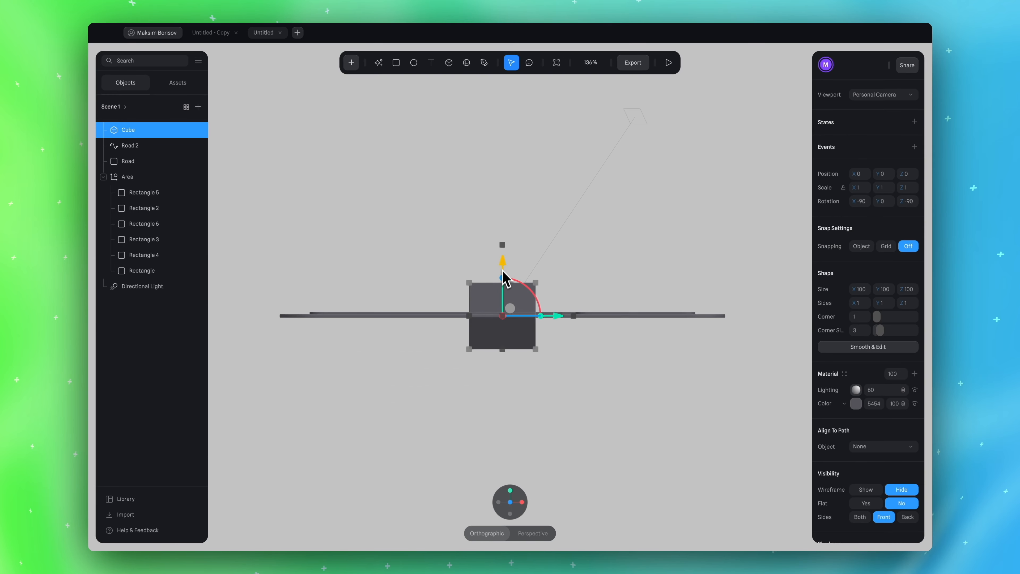
left_click_drag(504, 269, 502, 228)
left_click_drag(645, 233, 649, 221, "alt")
left_click(511, 492)
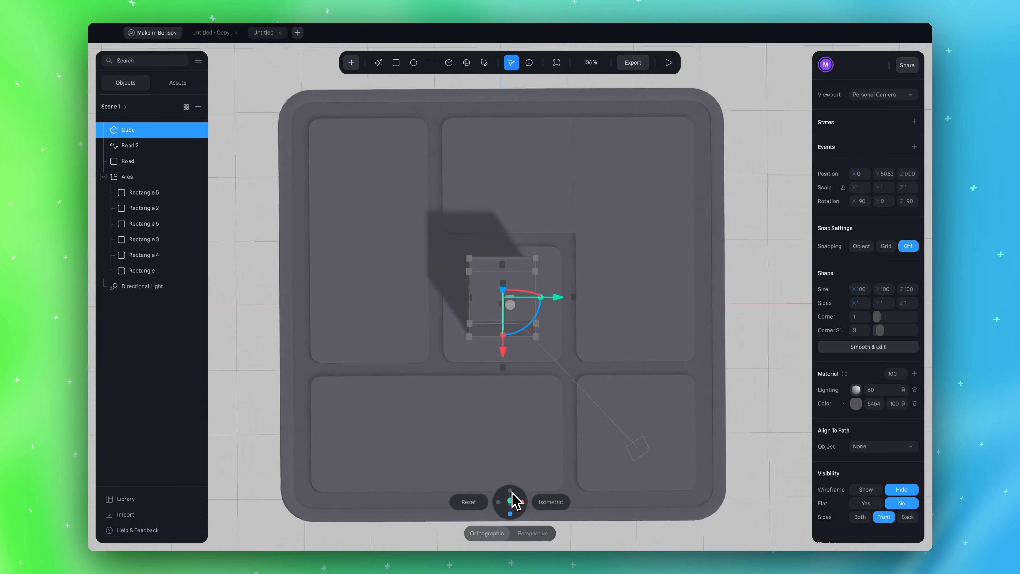
scroll(567, 251, "down", 8)
left_click_drag(666, 289, 658, 252, "alt")
scroll(634, 273, "up", 8)
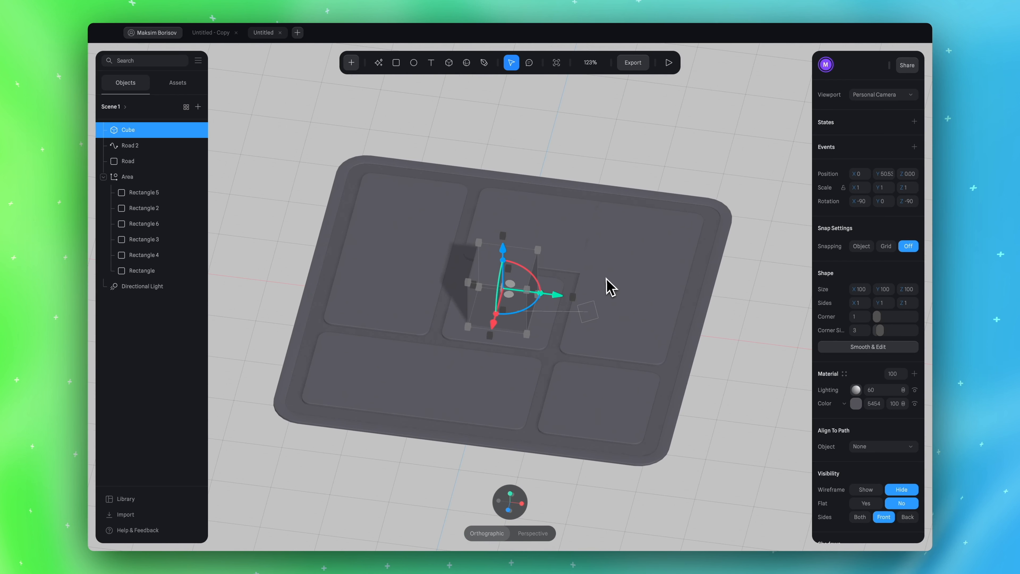
Stretch the cube upward to a height of about 350, keeping its base on the central block
left_click(508, 510)
scroll(523, 354, "up", 3)
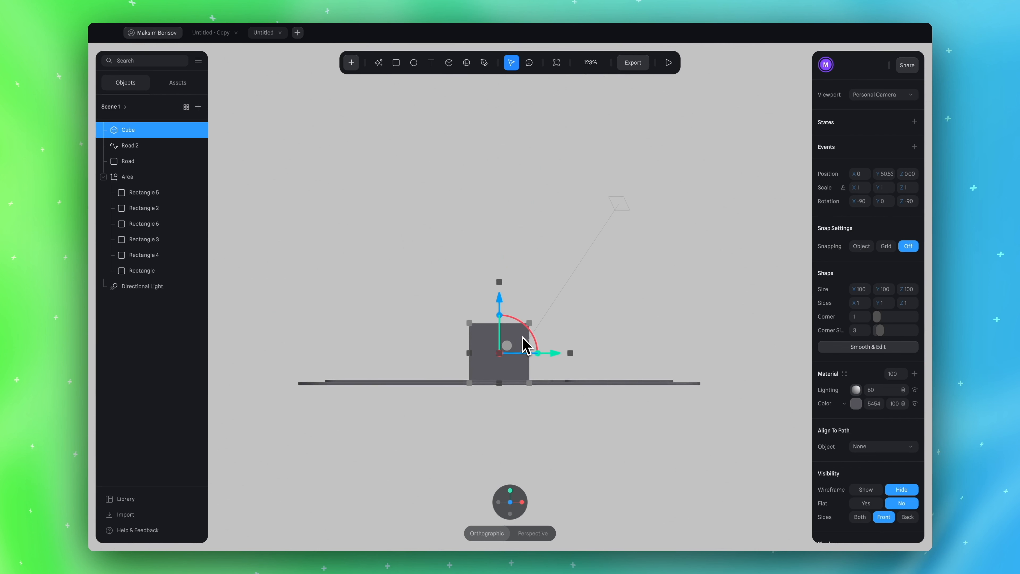
scroll(523, 342, "down", 5)
left_click_drag(520, 319, 521, 296)
key("super+z")
scroll(516, 312, "up", 6)
scroll(519, 316, "down", 4)
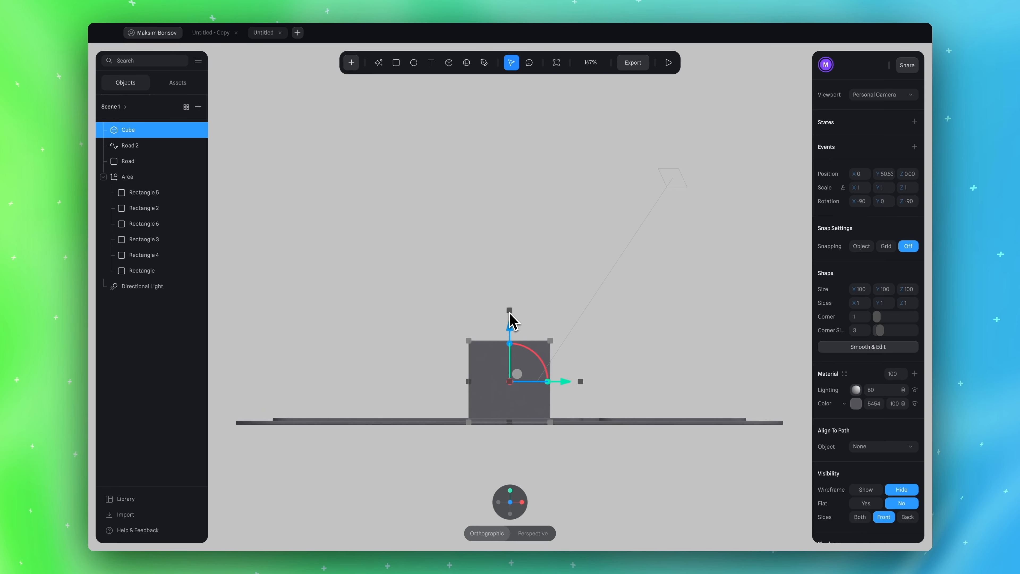
scroll(532, 283, "right", 3, "alt")
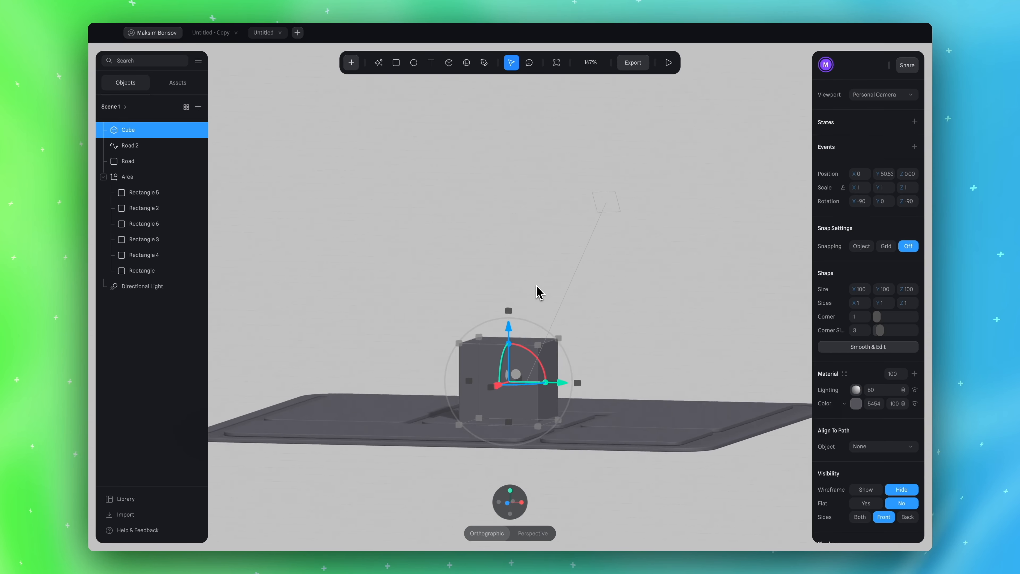
left_click_drag(509, 311, 510, 115)
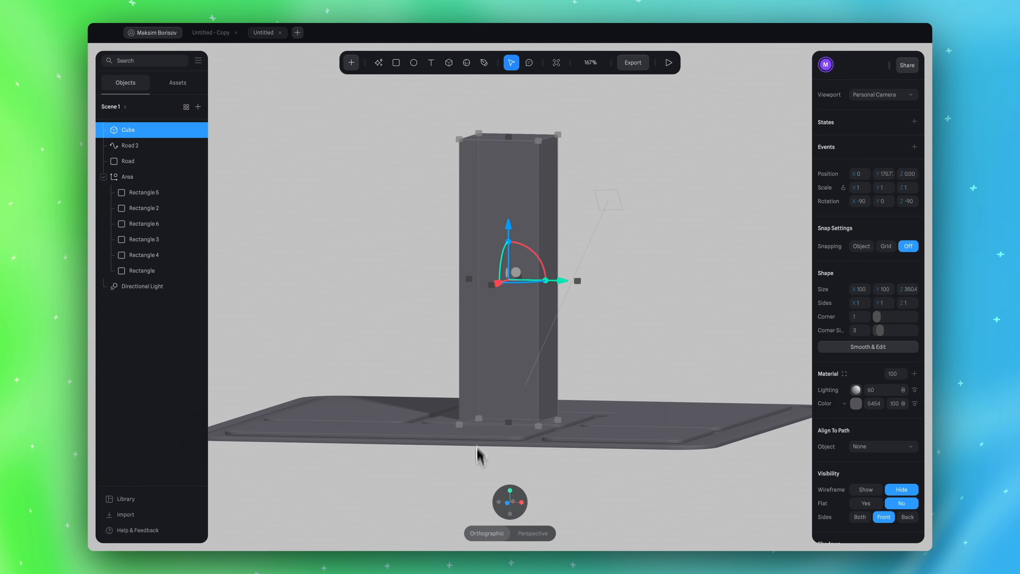
scroll(488, 162, "up", 1)
scroll(488, 163, "down", 6, "ctrl")
scroll(539, 158, "right", 2, "alt")
scroll(536, 162, "up", 2, "ctrl")
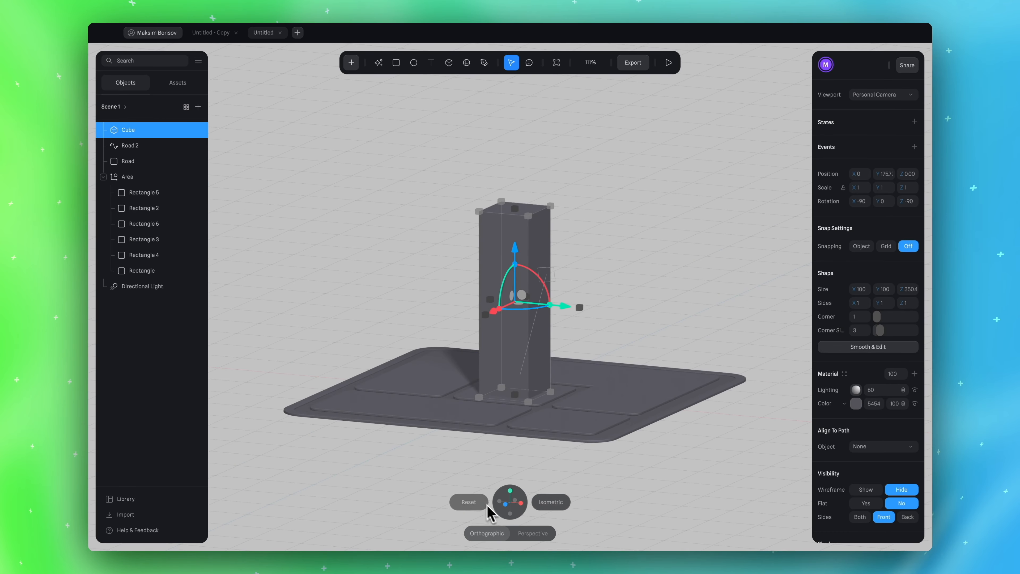
left_click(481, 502)
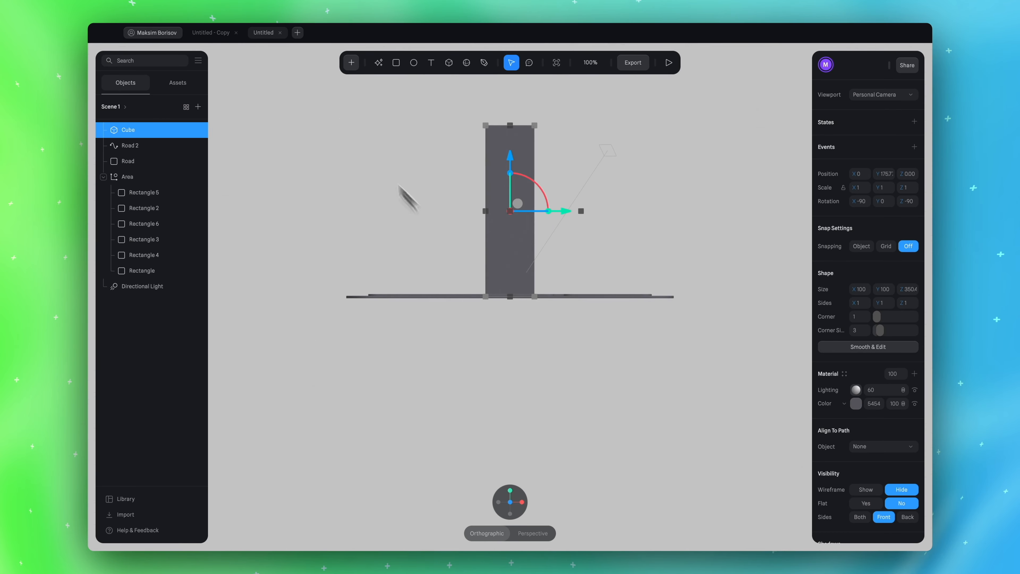
Stretch the tower on the central block upward to a height of about 552
scroll(497, 227, "up", 5)
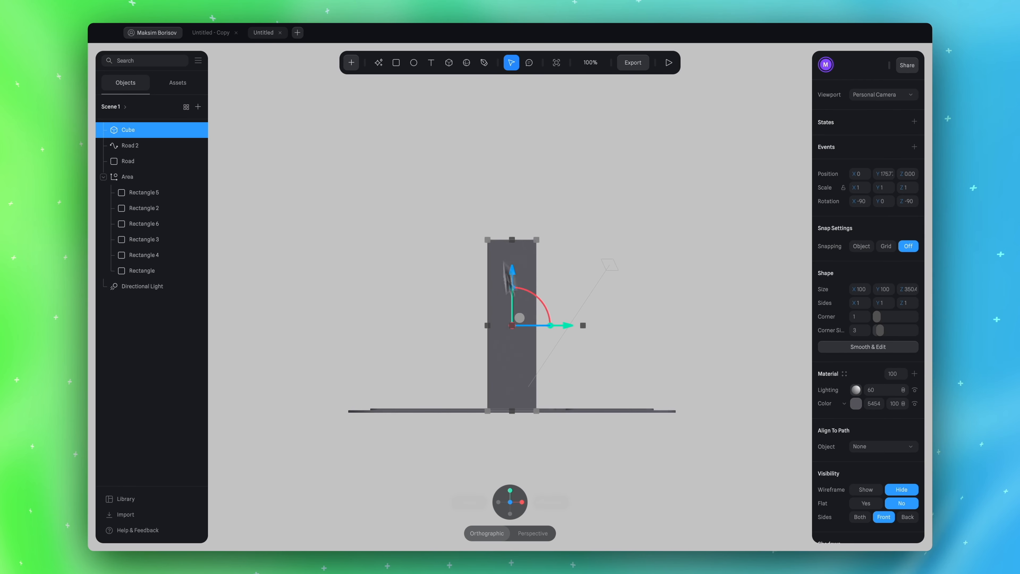
mouse_move(534, 521)
left_click(551, 503)
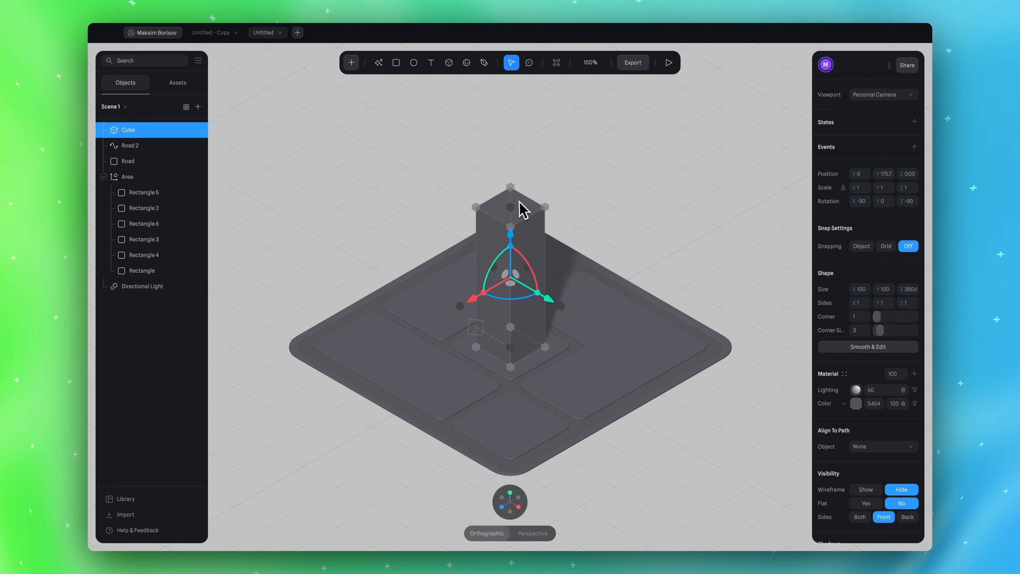
left_click_drag(514, 207, 514, 165)
left_click(509, 205)
left_click(522, 129)
left_click(522, 196)
left_click_drag(511, 206, 510, 153)
left_click_drag(511, 206, 511, 115)
middle_click_drag(528, 167, 540, 207)
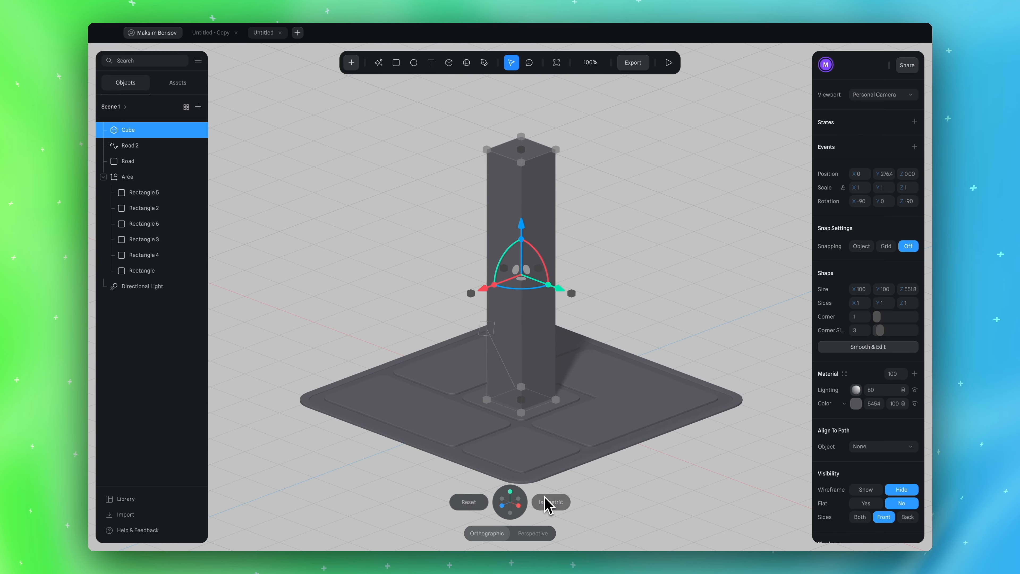
Stretch the tower further upward to a height of about 777
left_click(549, 501)
left_click_drag(486, 157, 488, 119)
key("ctrl+z")
left_click_drag(567, 150, 579, 137, "alt")
scroll(581, 136, "left", 2)
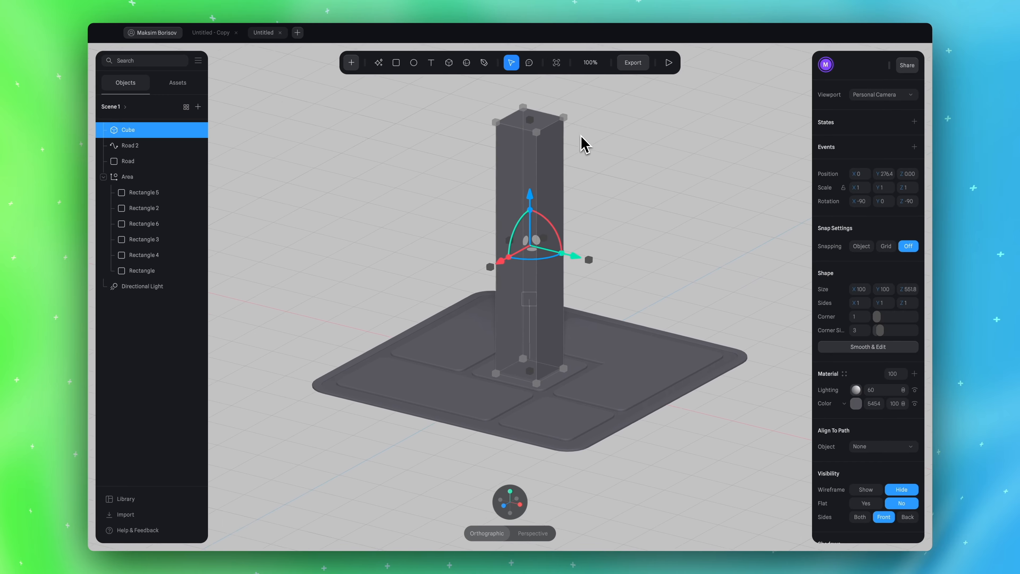
scroll(583, 144, "up", 4)
left_click_drag(543, 196, 551, 98)
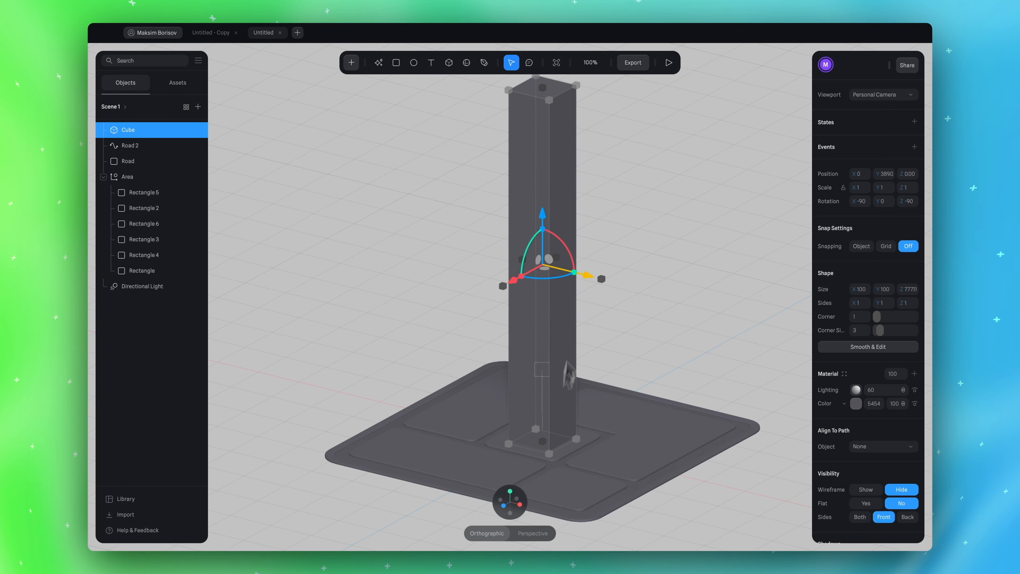
Shorten the tower from its top to a height of about 514 in the isometric view
left_click(519, 504)
left_click_drag(518, 482, 606, 257)
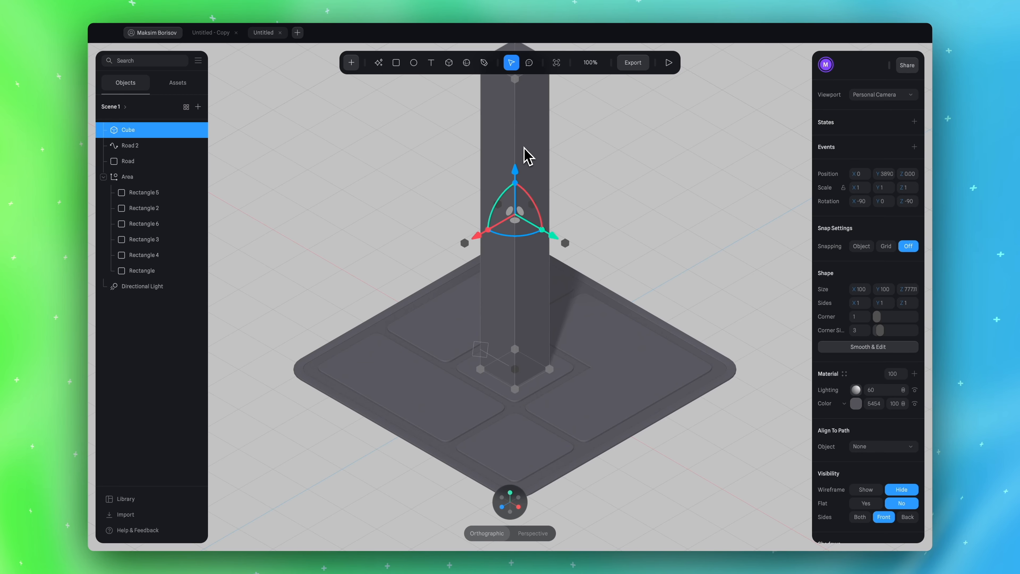
scroll(527, 156, "down", 2)
left_click_drag(516, 104, 513, 187)
scroll(508, 310, "up", 3)
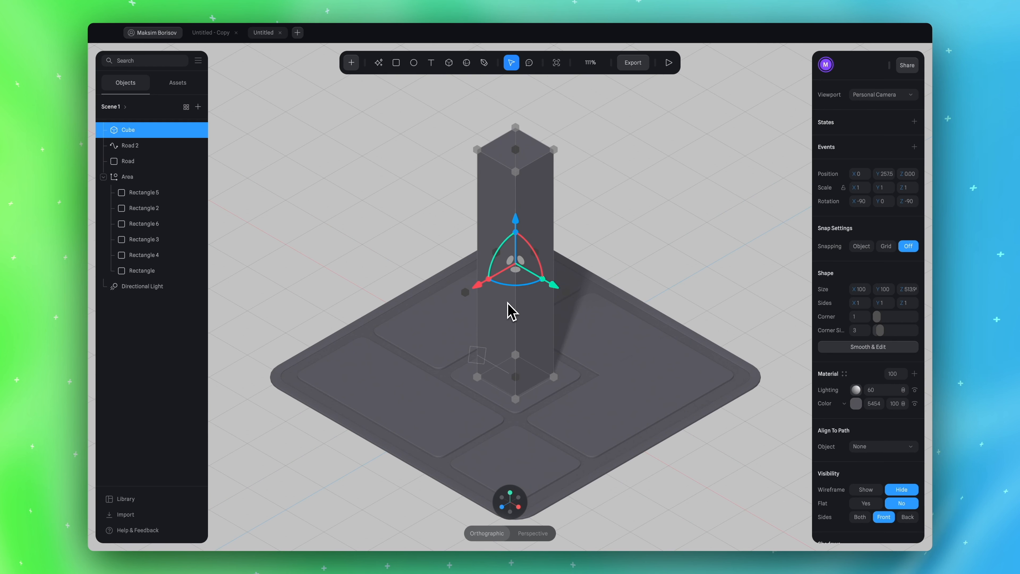
Switch to the Untitled - Copy file, compare the central tower's proportions in isometric view, and return to the tower in the Untitled file
left_click(210, 33)
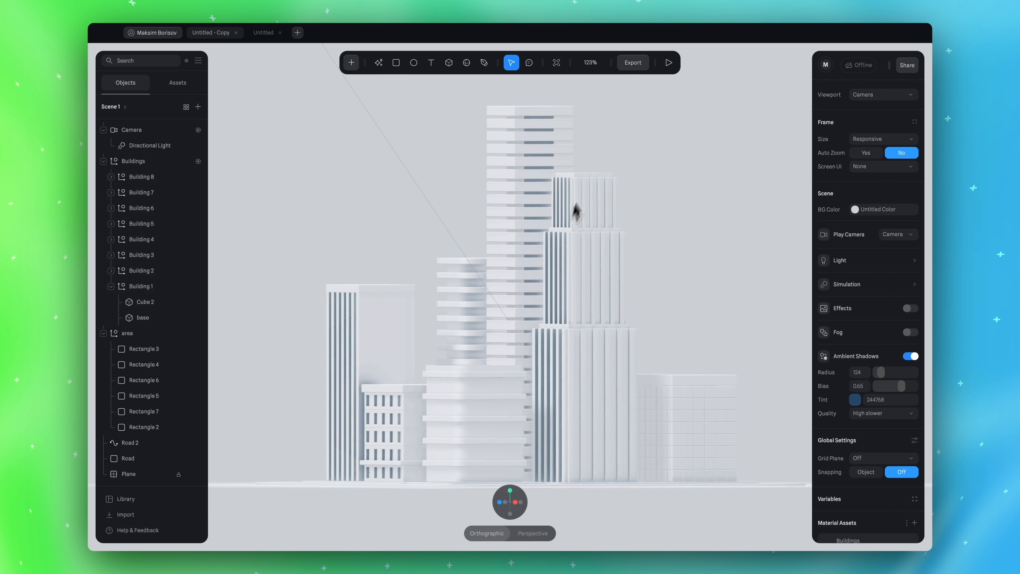
left_click(563, 505)
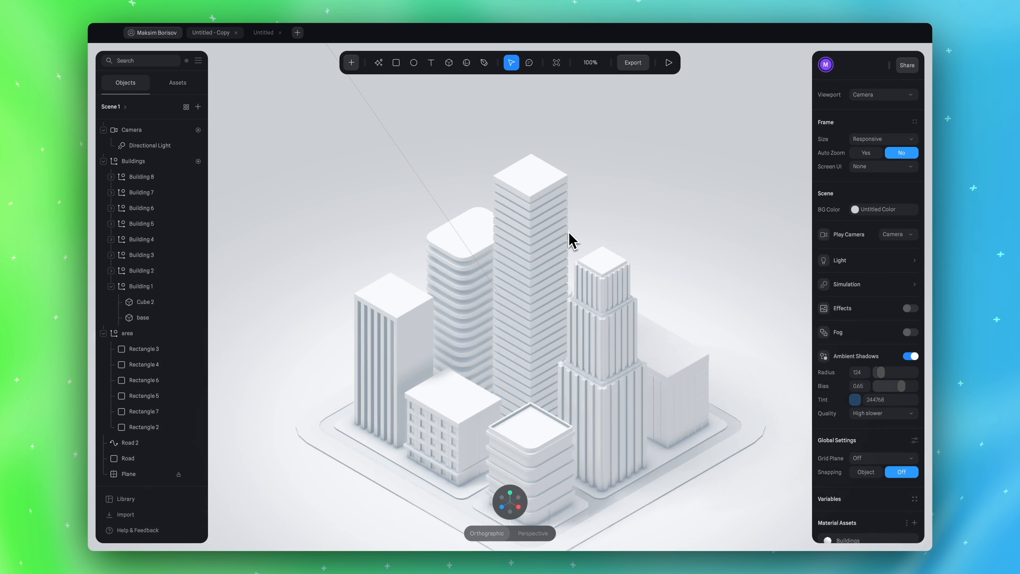
left_click(262, 33)
left_click(520, 213)
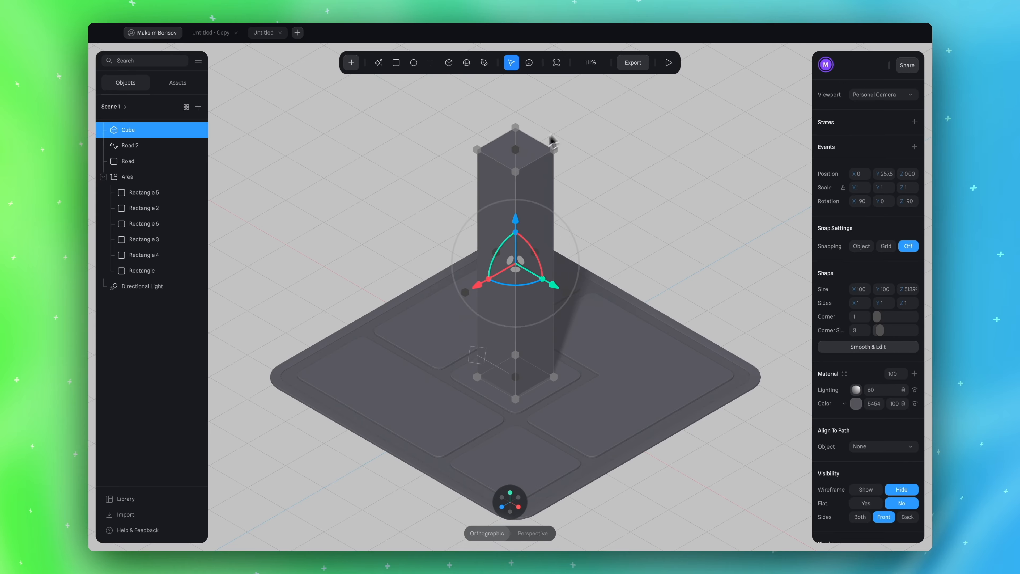
Set the tower's height, its Z size, to 500
right_click_drag(519, 142, 617, 126)
left_click_drag(544, 140, 551, 121)
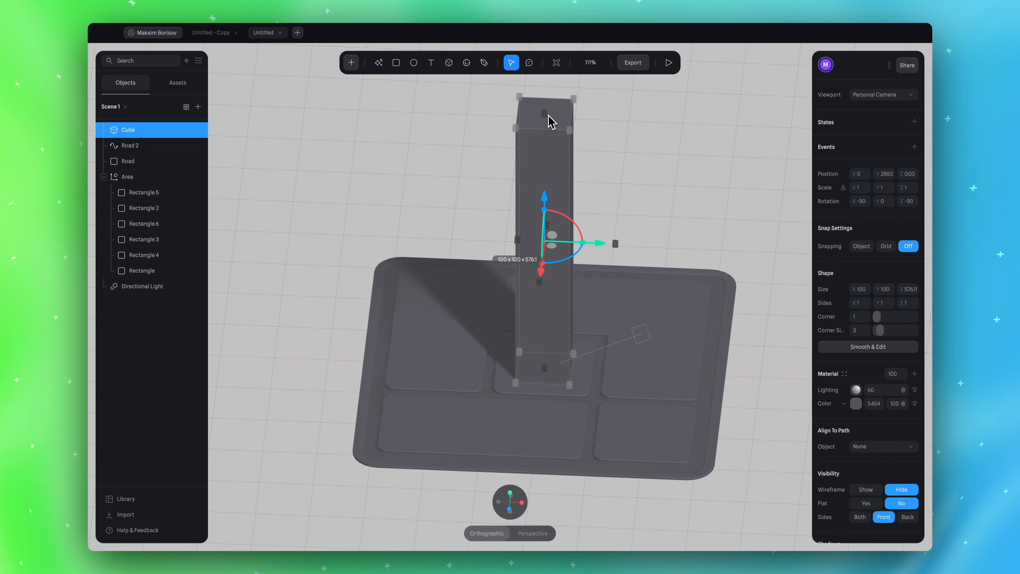
right_click_drag(643, 135, 601, 139)
left_click(642, 205)
left_click(547, 200)
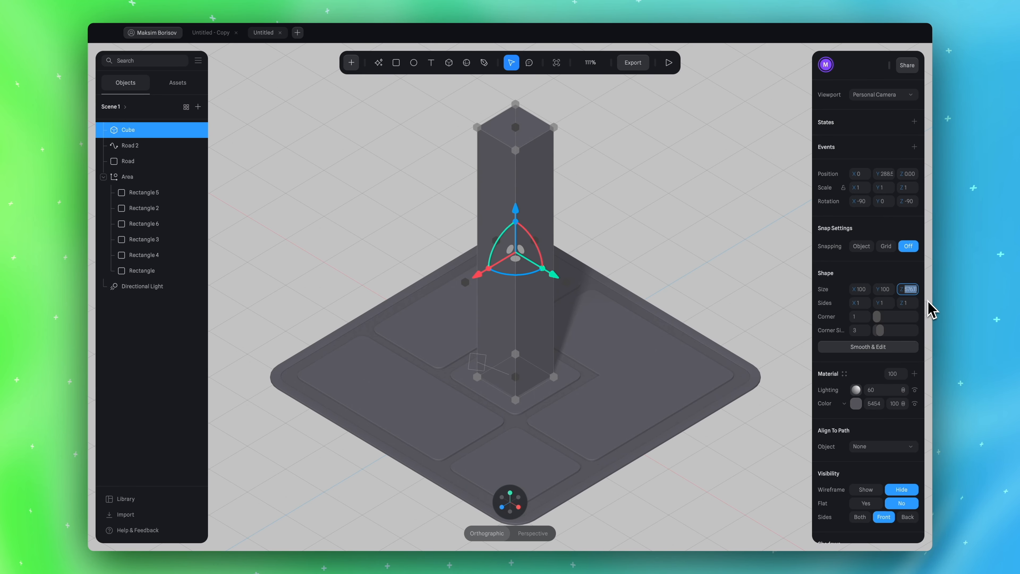
key("Return")
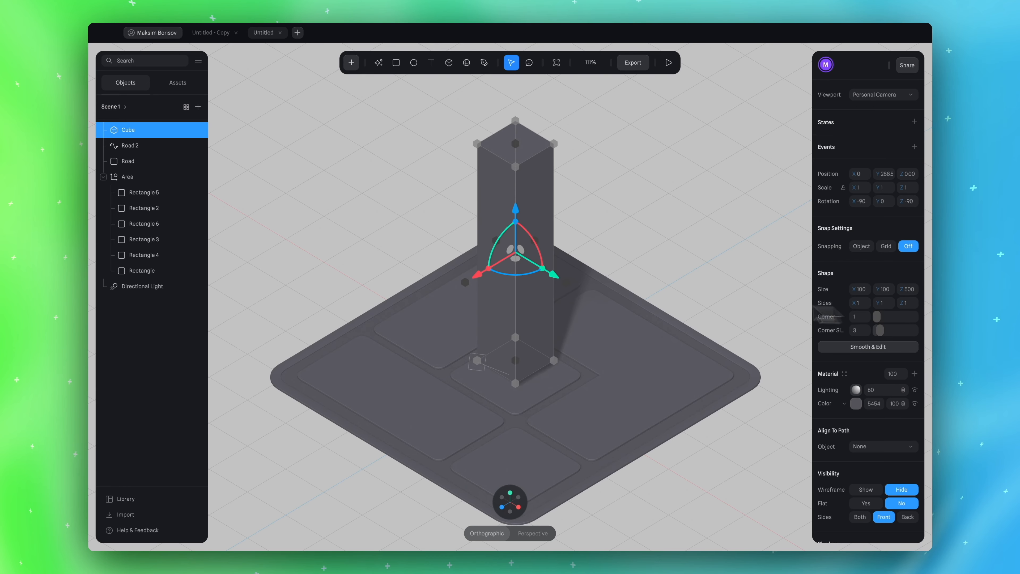
Lower the tower to a Y position of about 252 so its base rests on the central block
left_click(501, 508)
left_click_drag(546, 166, 548, 172)
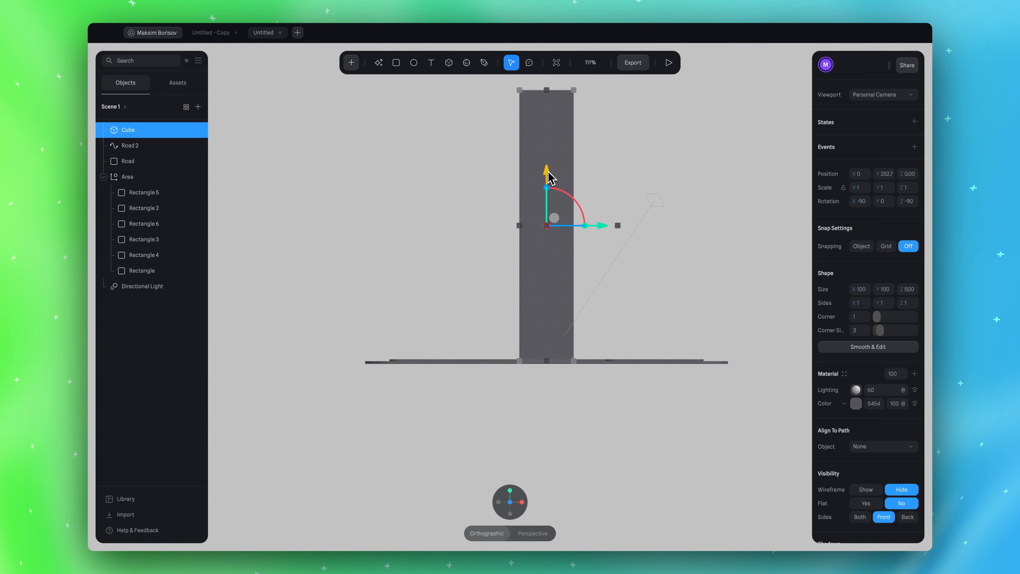
left_click(663, 101)
left_click_drag(712, 130, 690, 164, "alt")
left_click(518, 400)
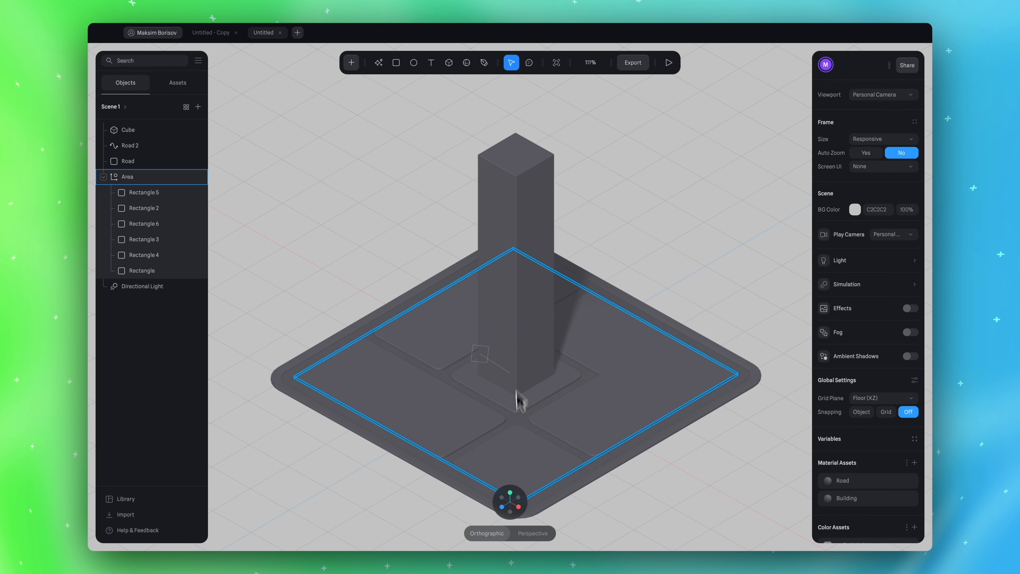
Duplicate the tower cube and set the copy's size to 120 on both X and Y
left_click(518, 259)
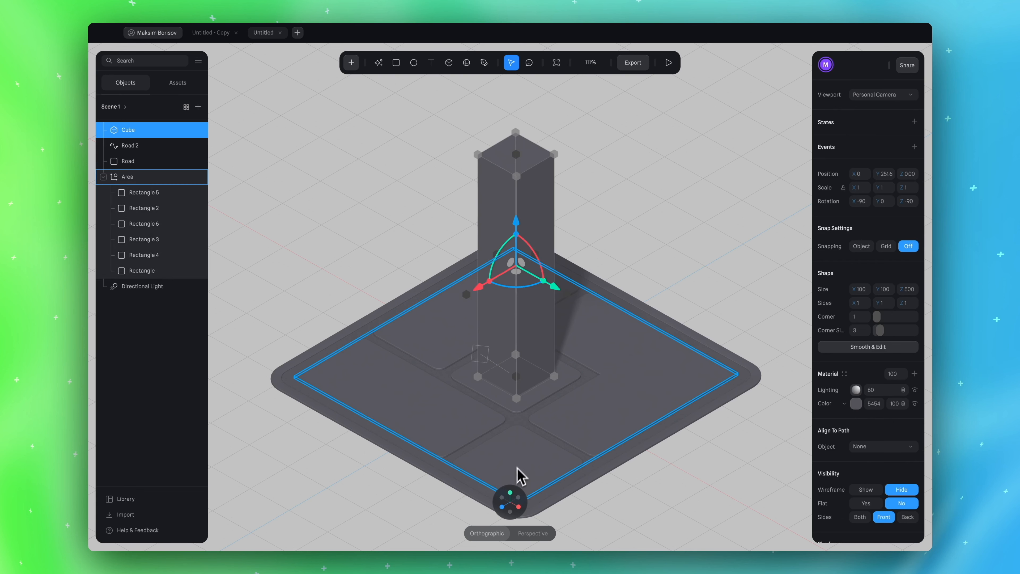
left_click(510, 493)
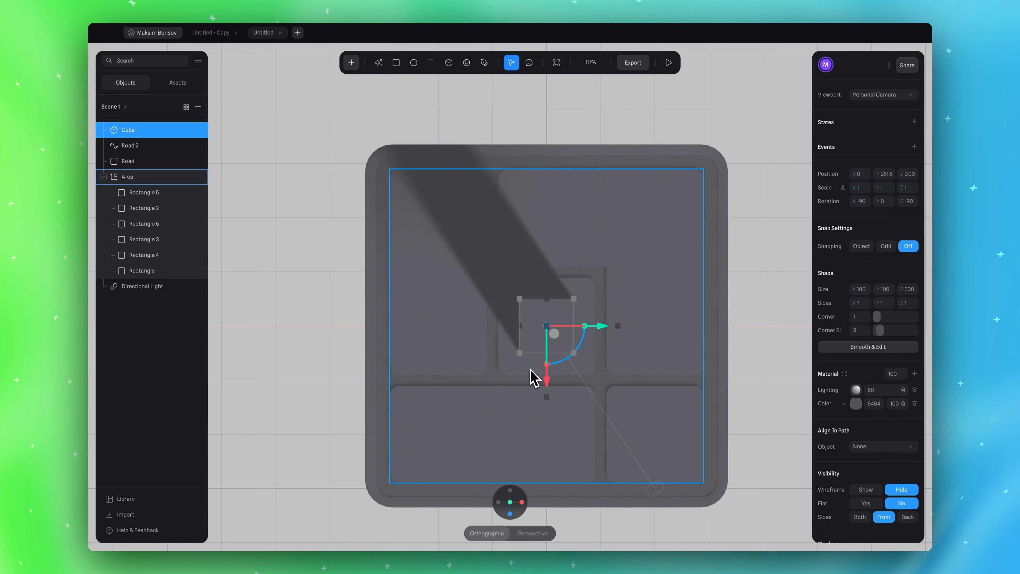
scroll(534, 375, "up", 10)
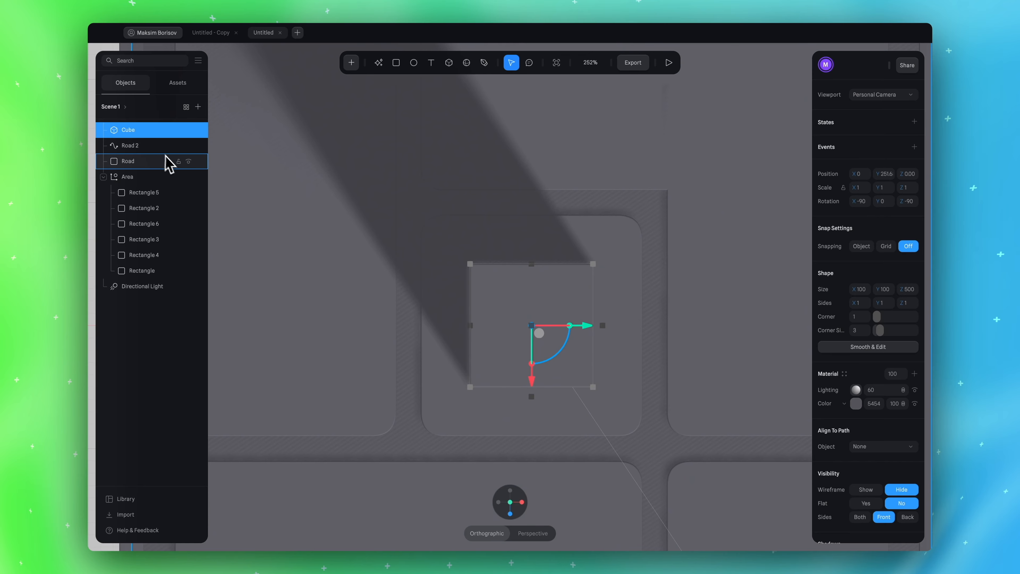
key("ctrl+d")
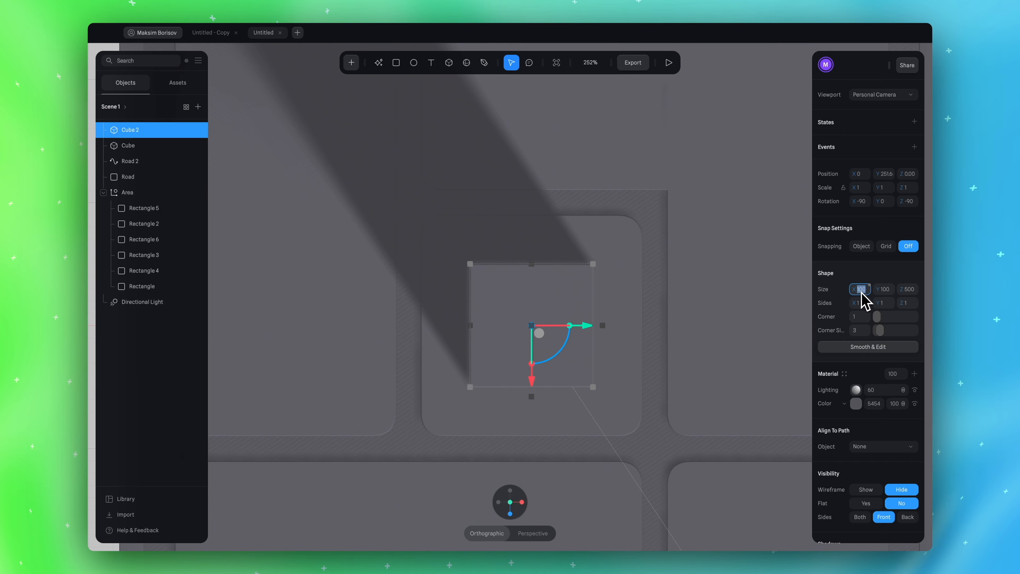
key("Return")
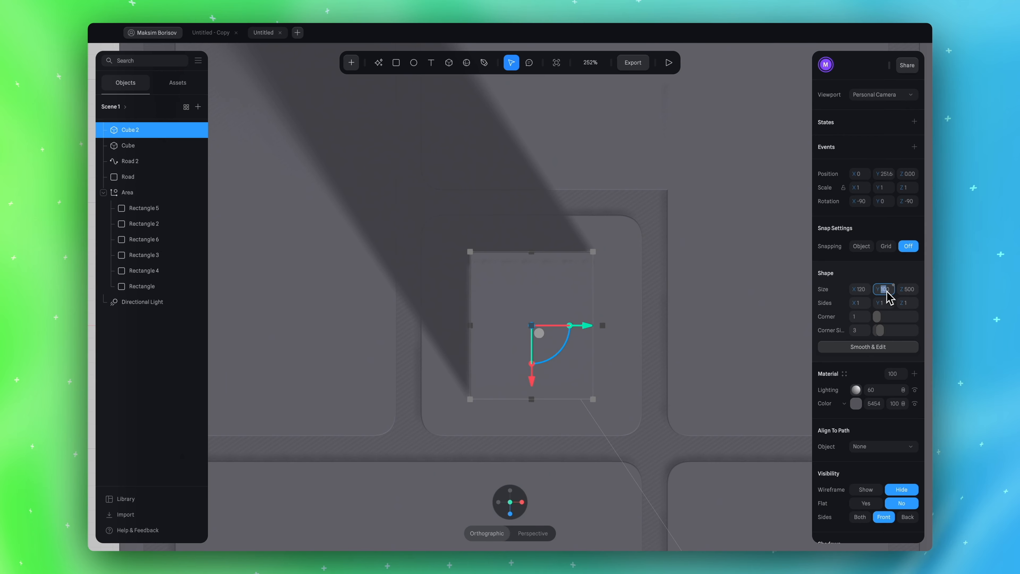
type("0")
key("Return")
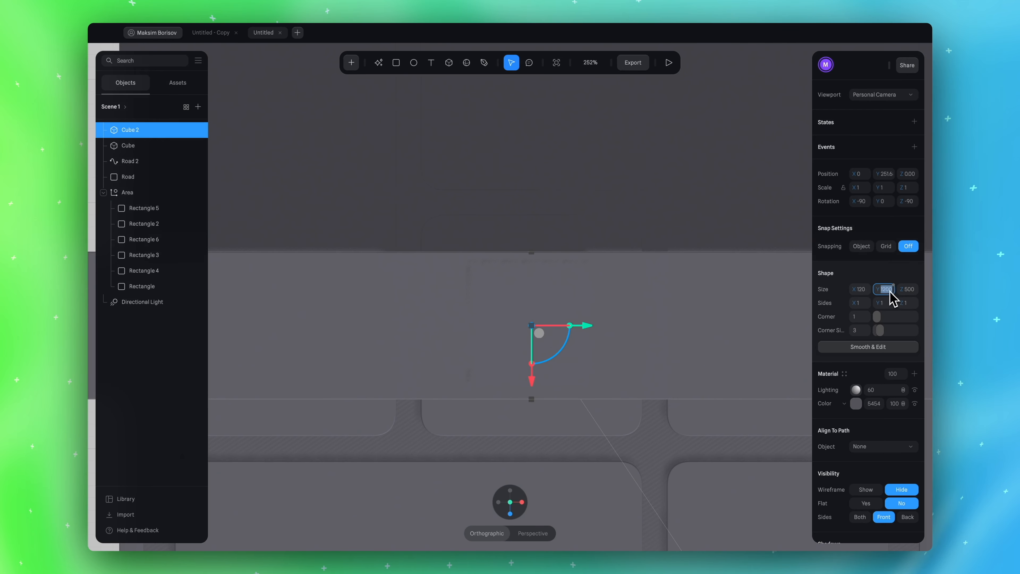
type("0")
key("Return")
Set the duplicated cube's Z size to 20 and lower the slab to the tower's base, at a Y position of about 17
left_click_drag(645, 401, 637, 355, "alt")
scroll(639, 362, "down", 5)
left_click(909, 290)
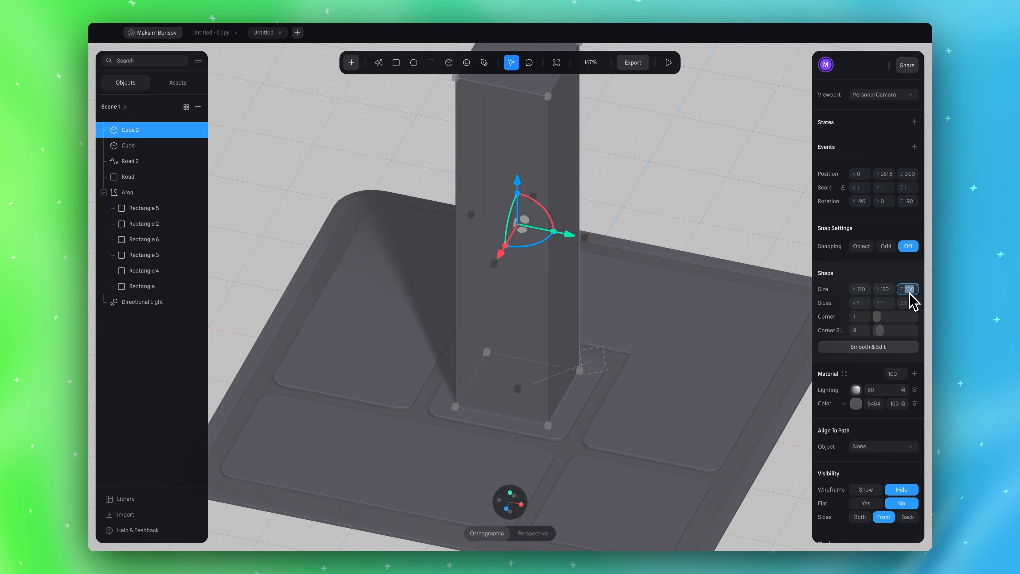
key("Return")
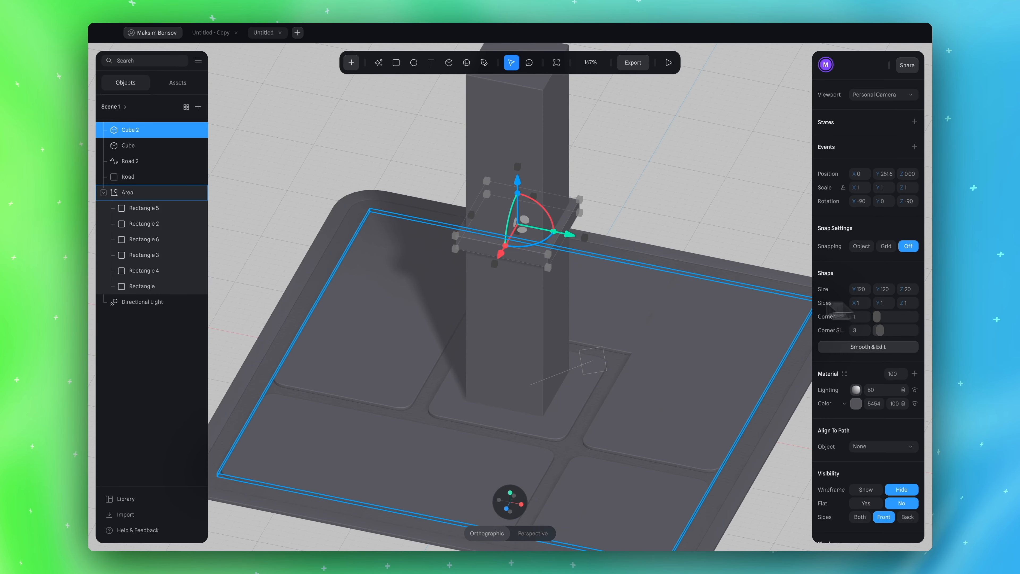
left_click(511, 498)
left_click_drag(508, 184, 494, 345)
left_click(654, 201)
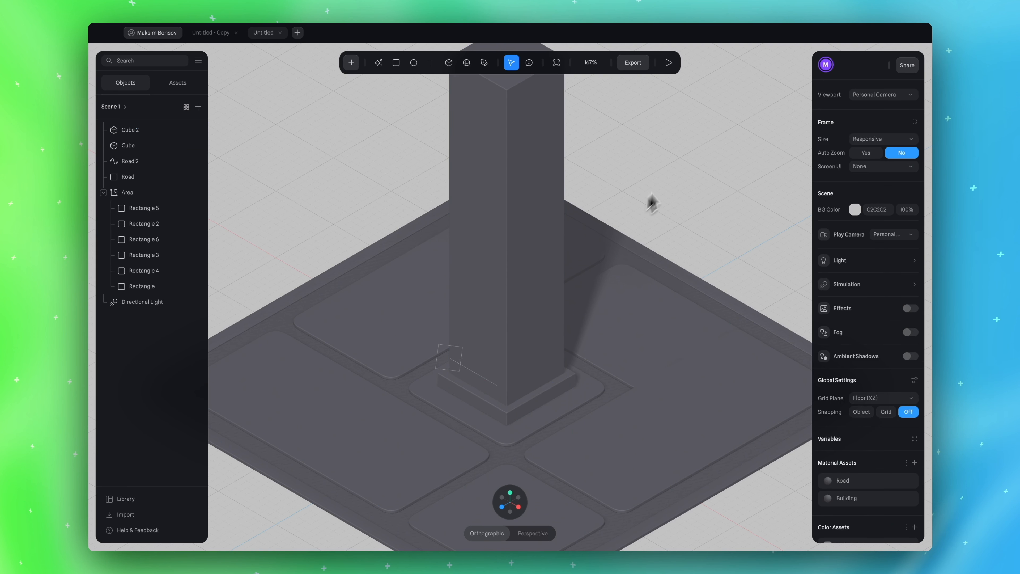
Narrow the original tower cube to a size of 80 on both X and Y
left_click(520, 419)
left_click(679, 169)
left_click(520, 171)
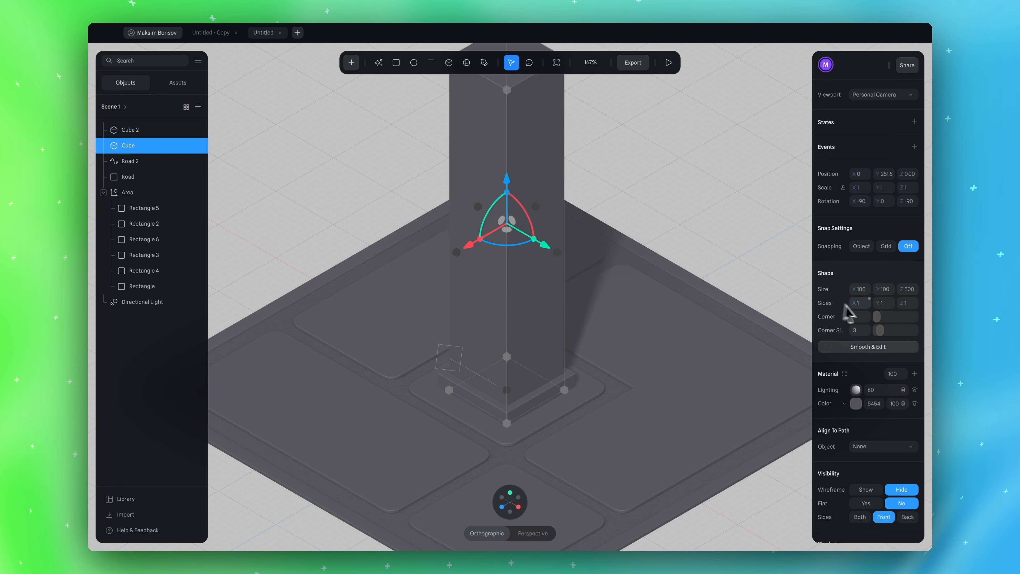
key("Return")
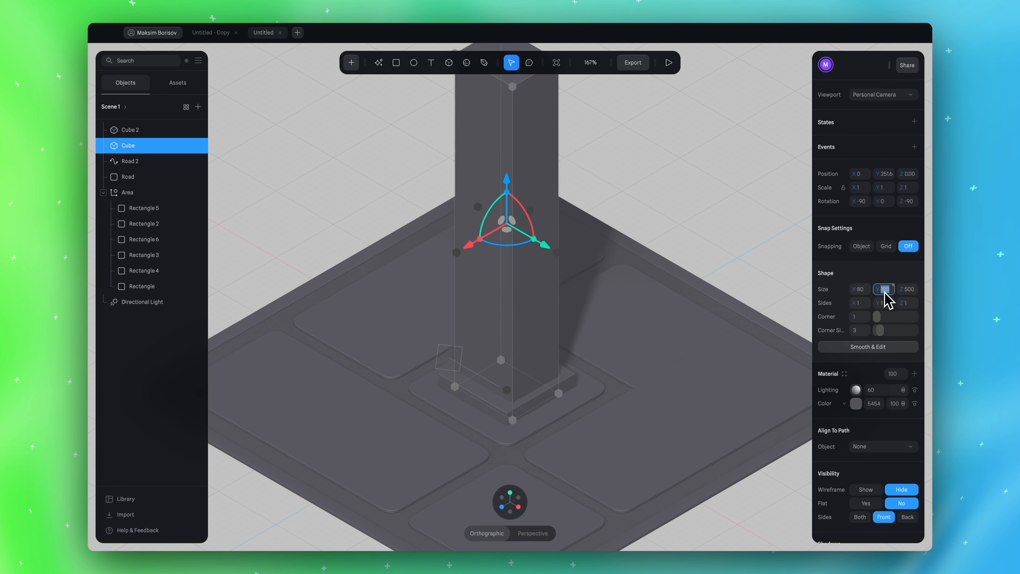
left_click(738, 243)
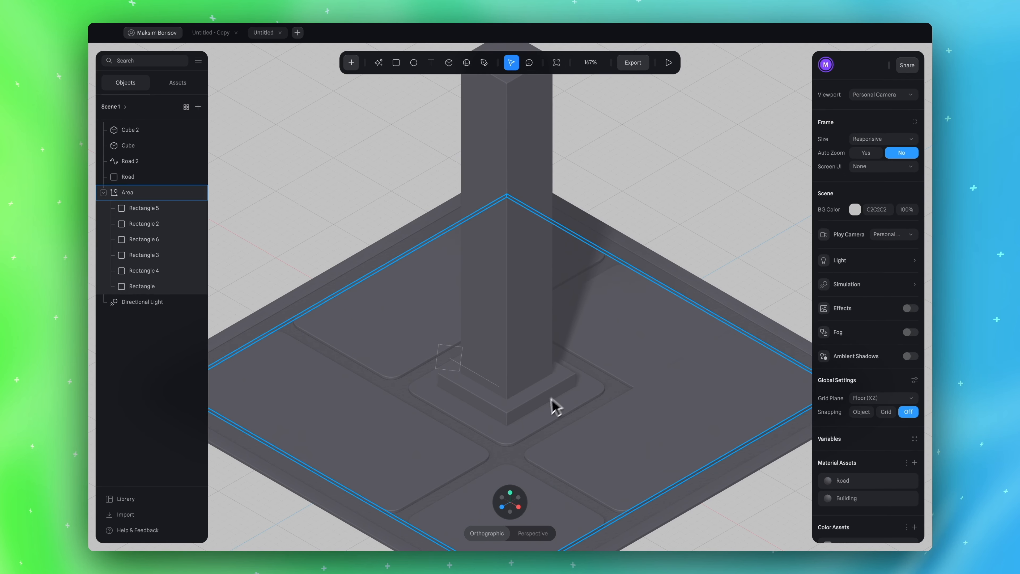
Enable the Cloner on the base slab and stack its clones up the tower with position offsets of X 0 and Z 44
left_click(540, 409)
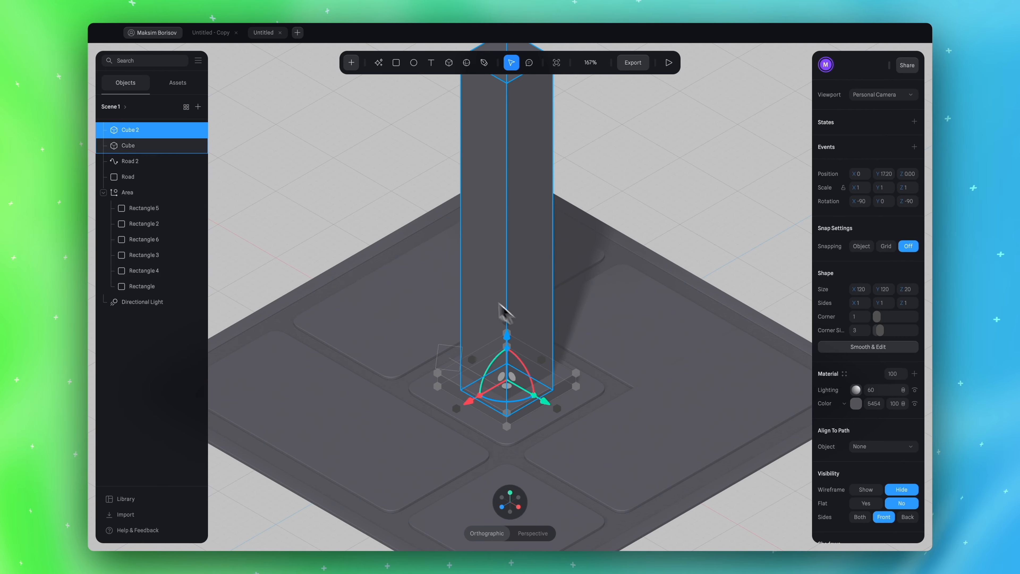
scroll(855, 449, "down", 3)
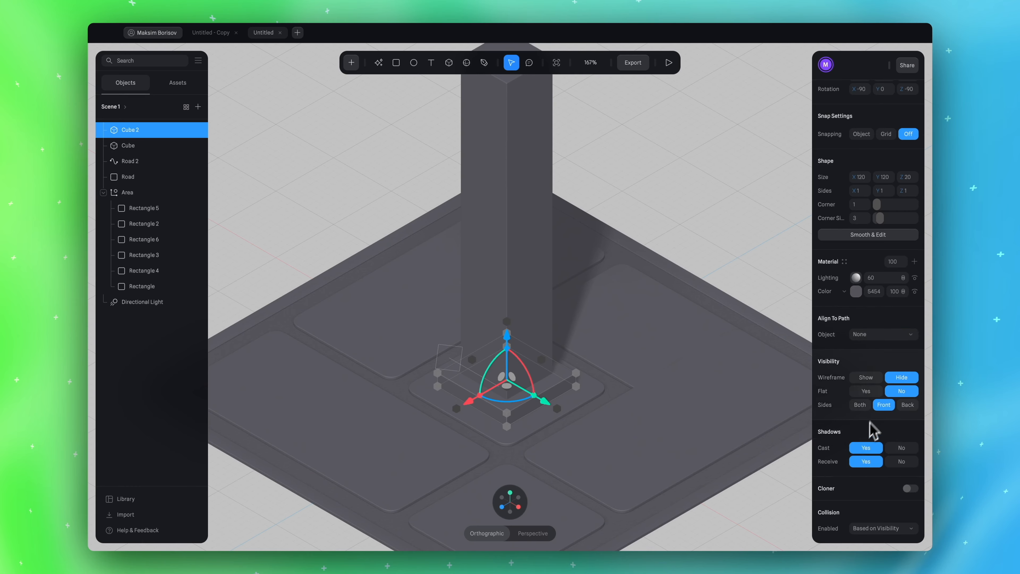
left_click(910, 489)
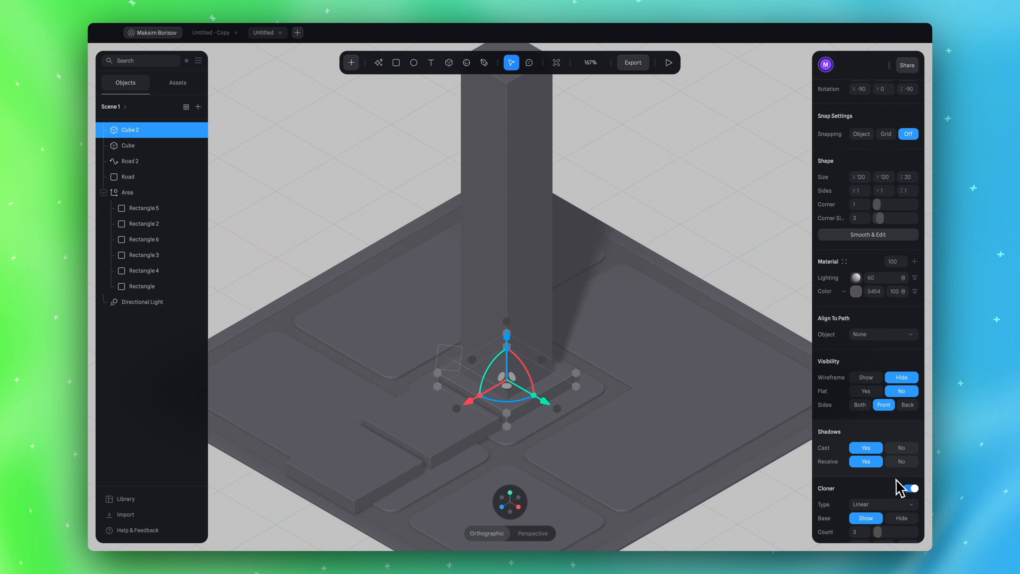
scroll(896, 480, "down", 3)
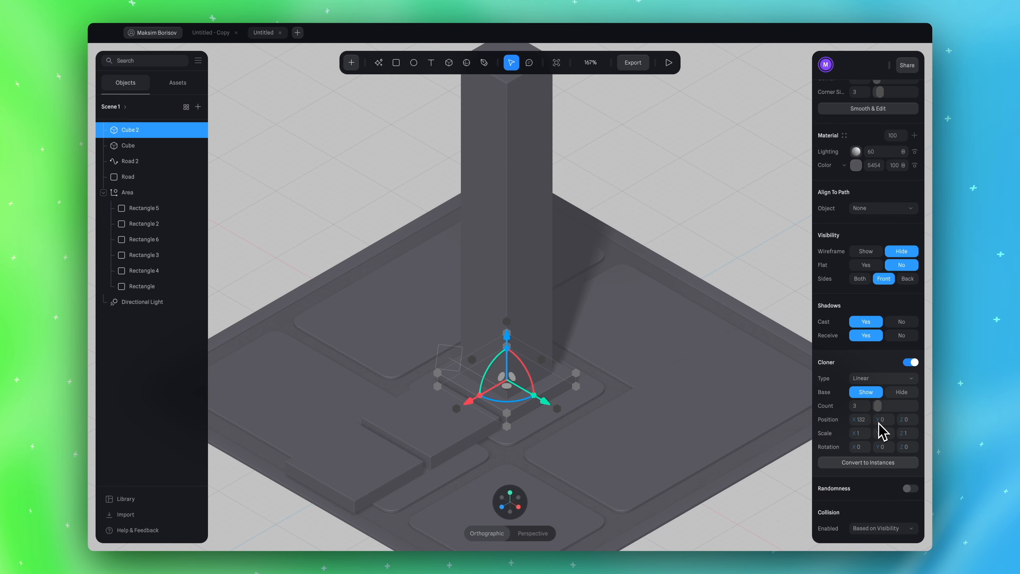
type("0")
key("Return")
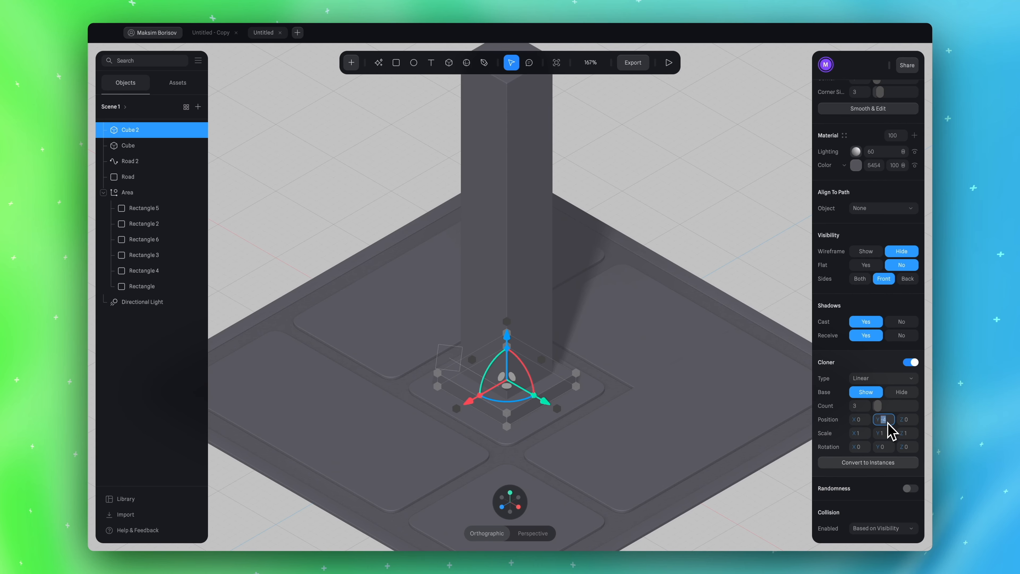
left_click_drag(903, 419, 922, 419)
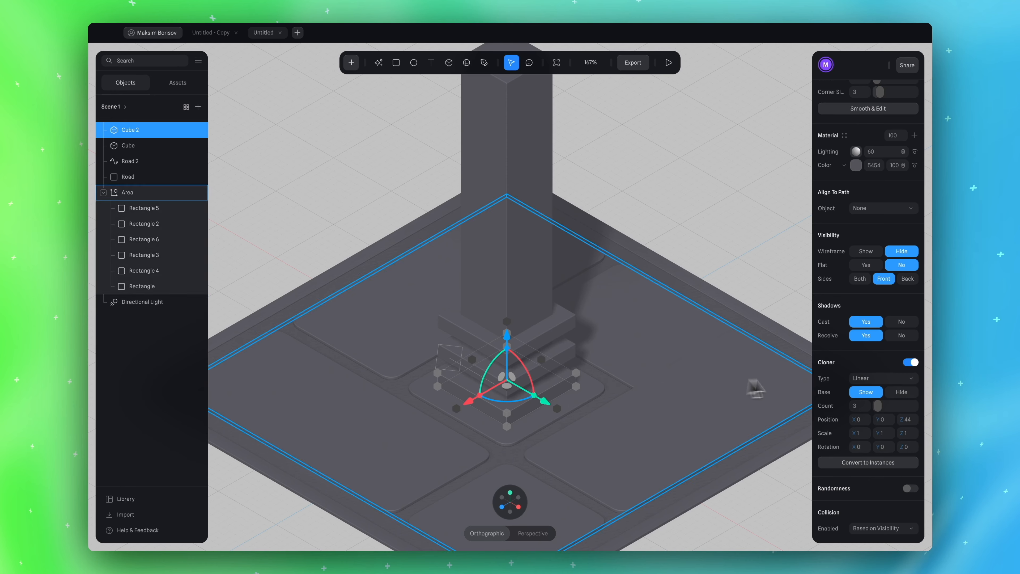
scroll(884, 326, "up", 6)
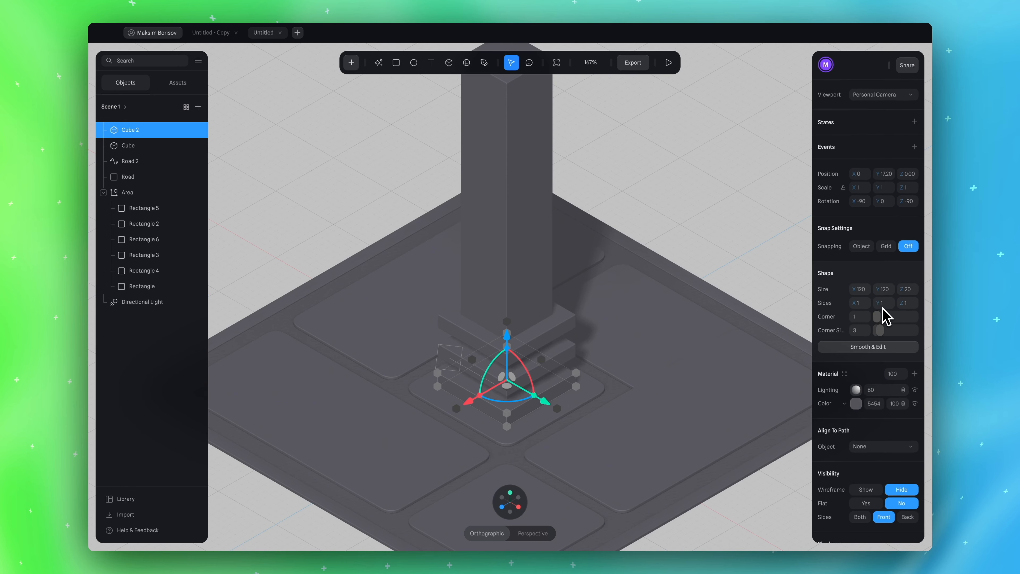
scroll(891, 249, "down", 6)
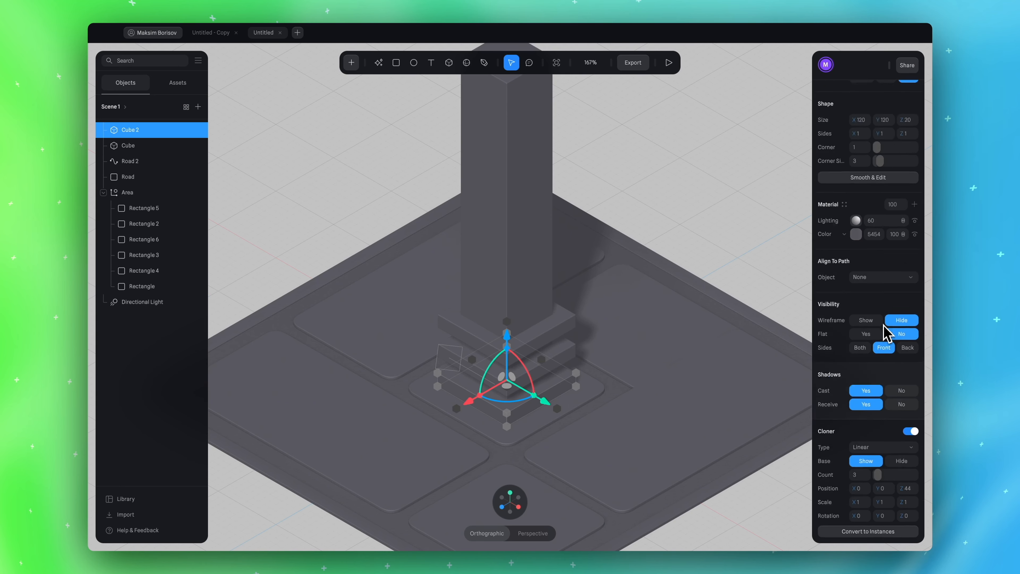
Increase the base slab's Cloner count to 15 and set its Z position offset to 35
scroll(677, 334, "down", 5)
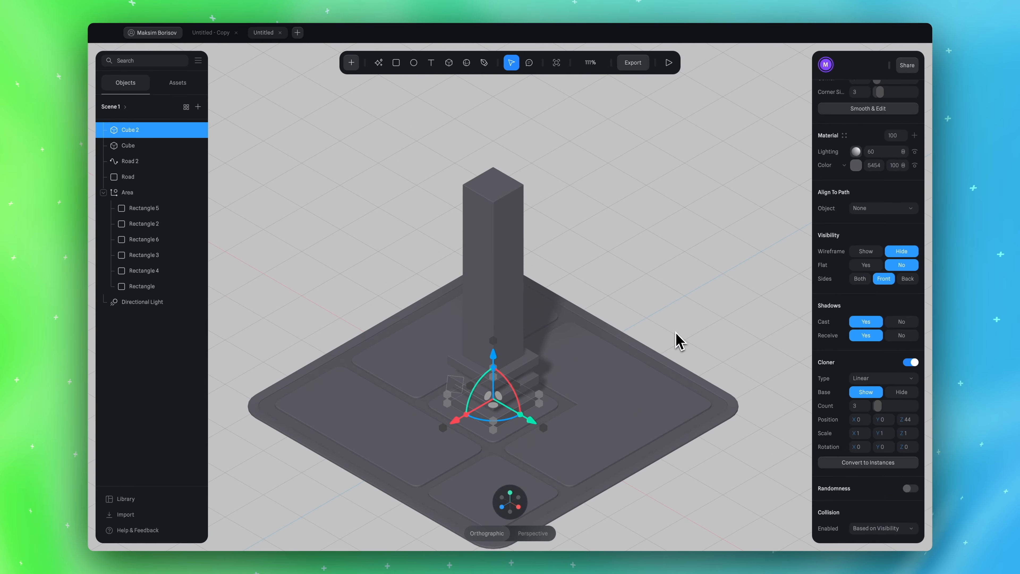
scroll(675, 332, "up", 3)
scroll(675, 336, "up", 3)
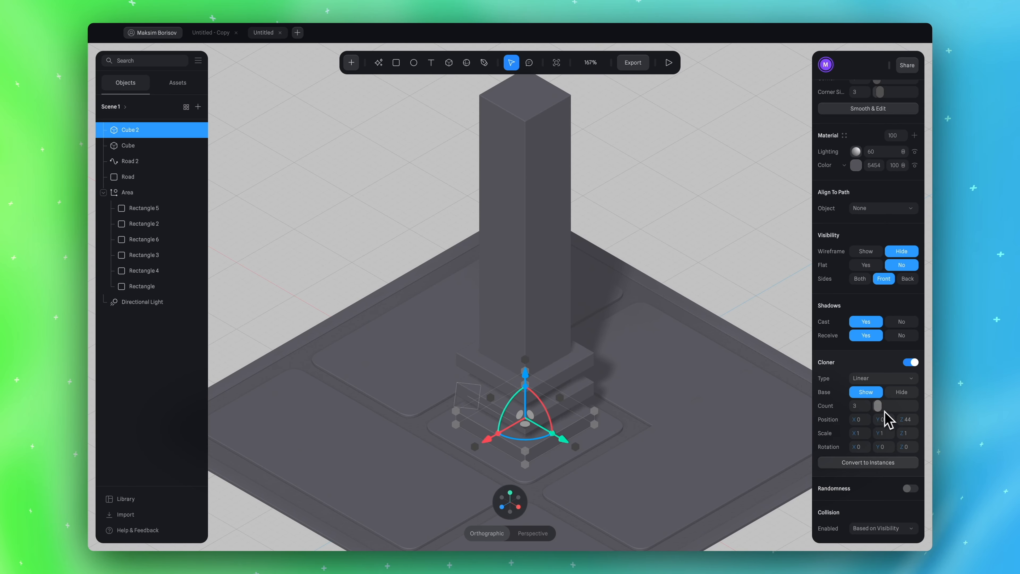
left_click_drag(881, 407, 902, 427)
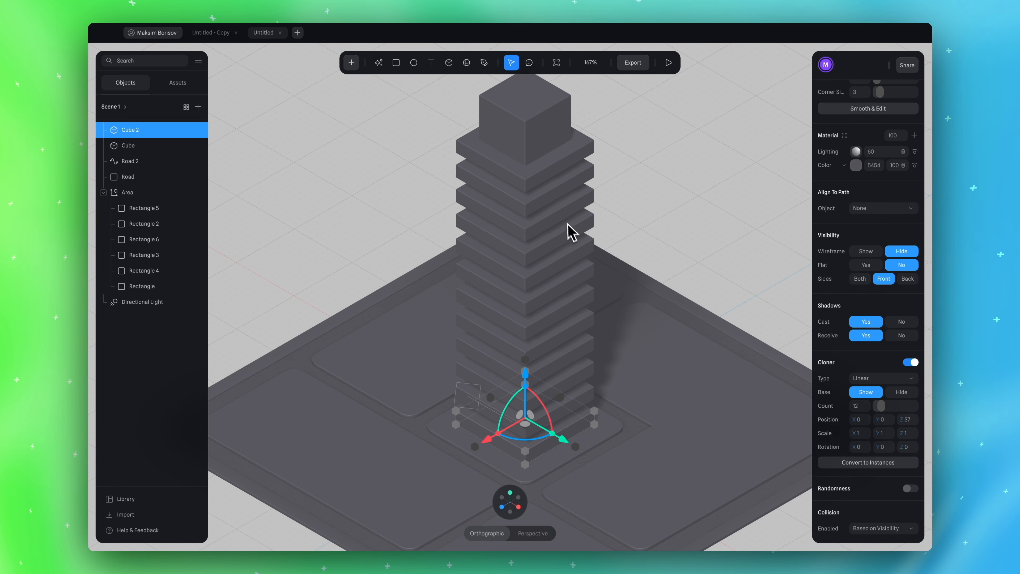
left_click_drag(903, 422, 879, 408)
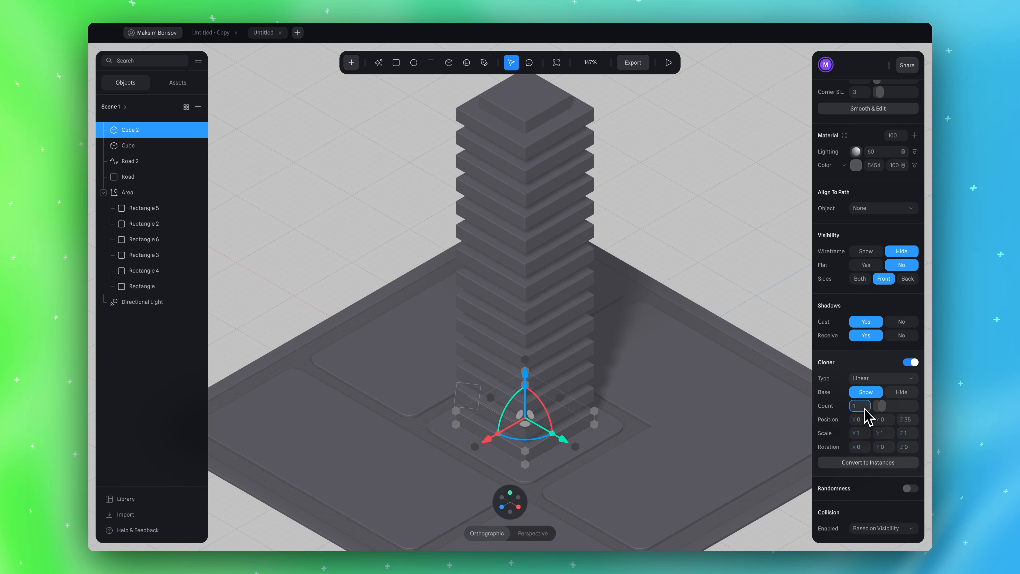
type("15")
key("Return")
left_click(728, 256)
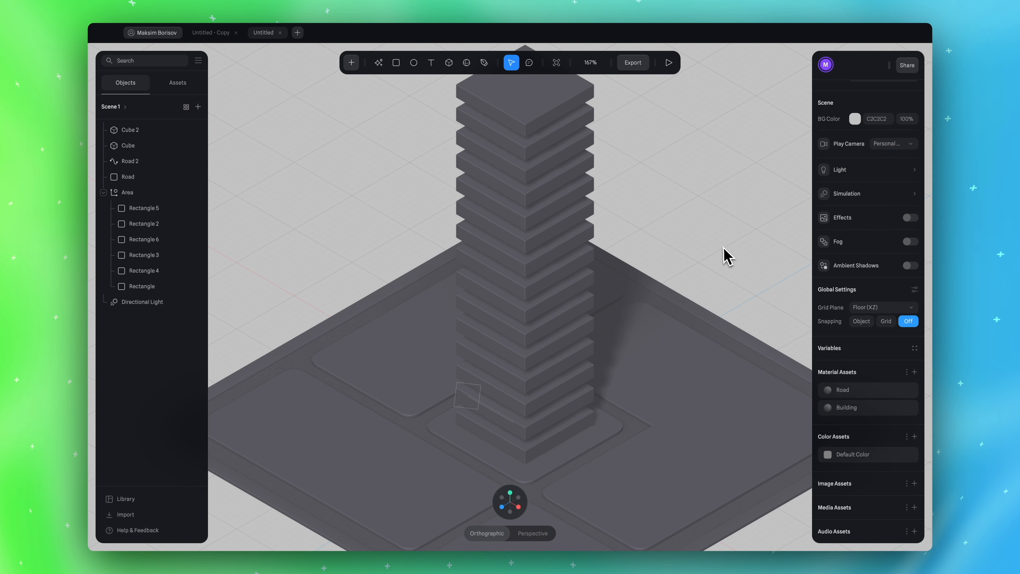
Tighten the slab Cloner's Z position offset to 28 and raise the clone count to 20
scroll(728, 255, "down", 2)
left_click_drag(729, 255, 730, 228)
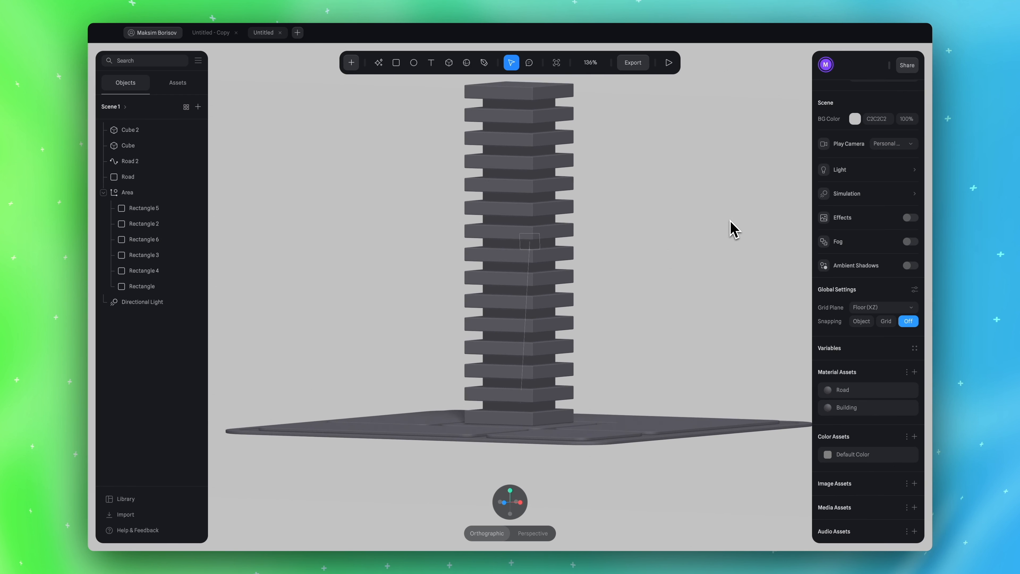
left_click(551, 212)
left_click(129, 131)
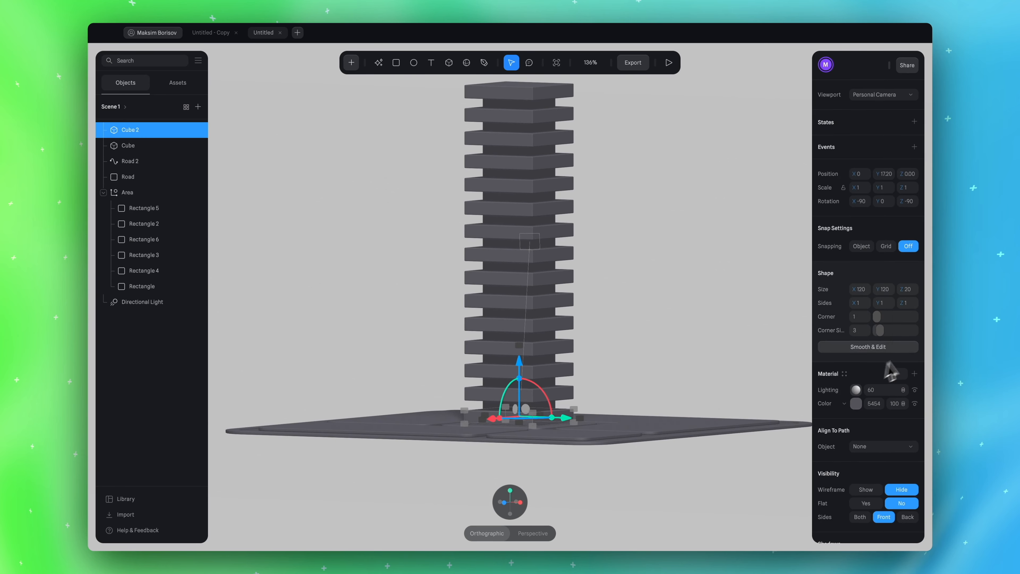
scroll(881, 386, "down", 5)
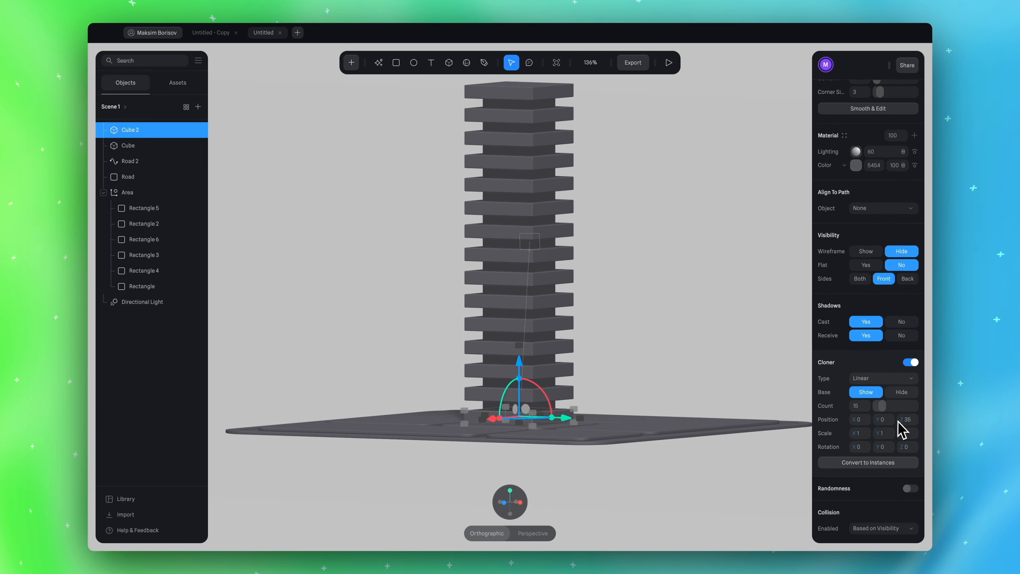
left_click_drag(902, 422, 885, 411)
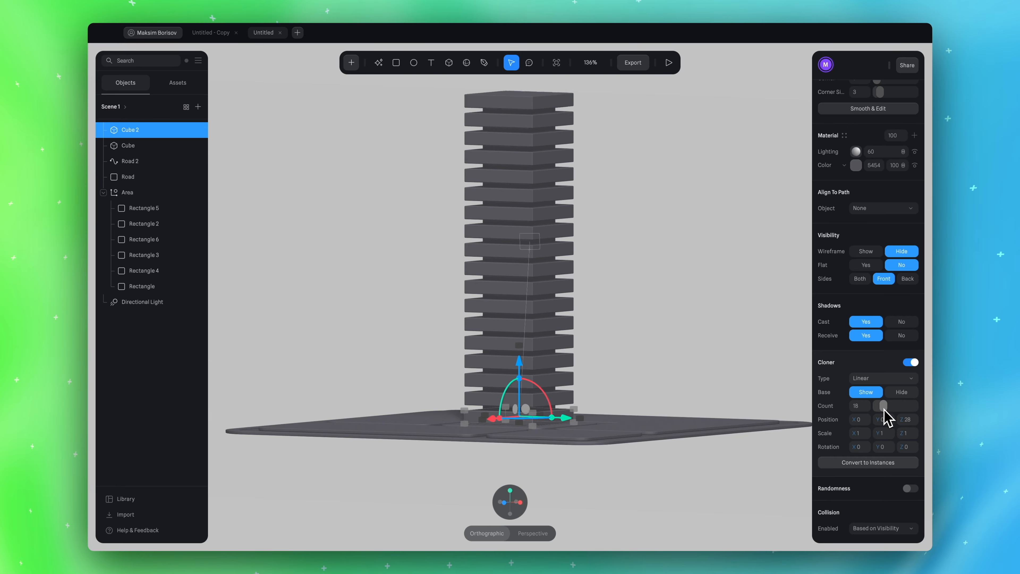
scroll(716, 320, "up", 5, "alt")
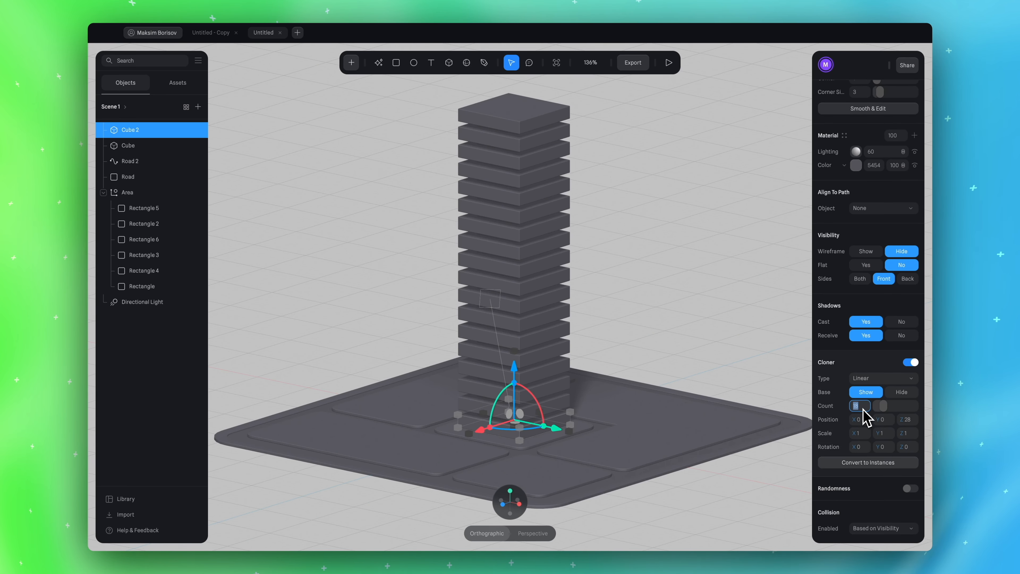
type("20")
key("Return")
scroll(722, 334, "down", 5, "alt")
scroll(711, 311, "up", 3)
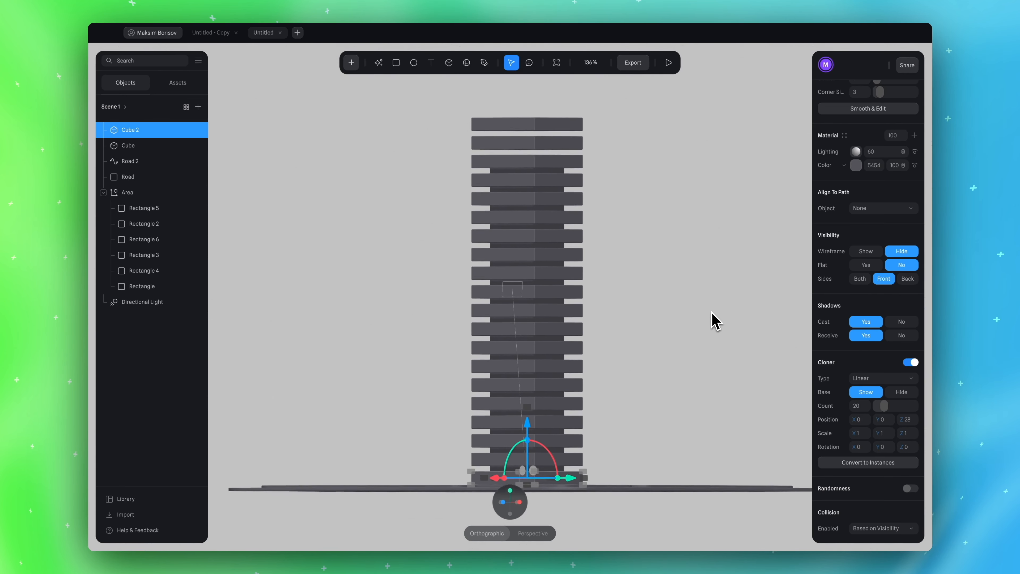
Reduce the Z position offset between the cloned floor slabs to 26
left_click_drag(895, 419, 901, 422)
left_click_drag(674, 260, 673, 299, "alt")
scroll(675, 301, "down", 2)
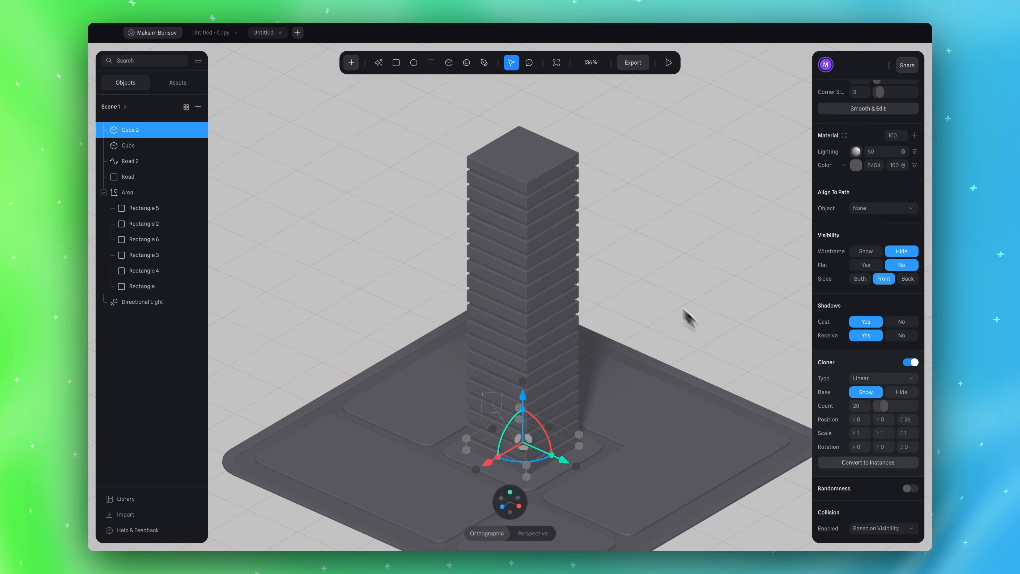
scroll(610, 321, "up", 3)
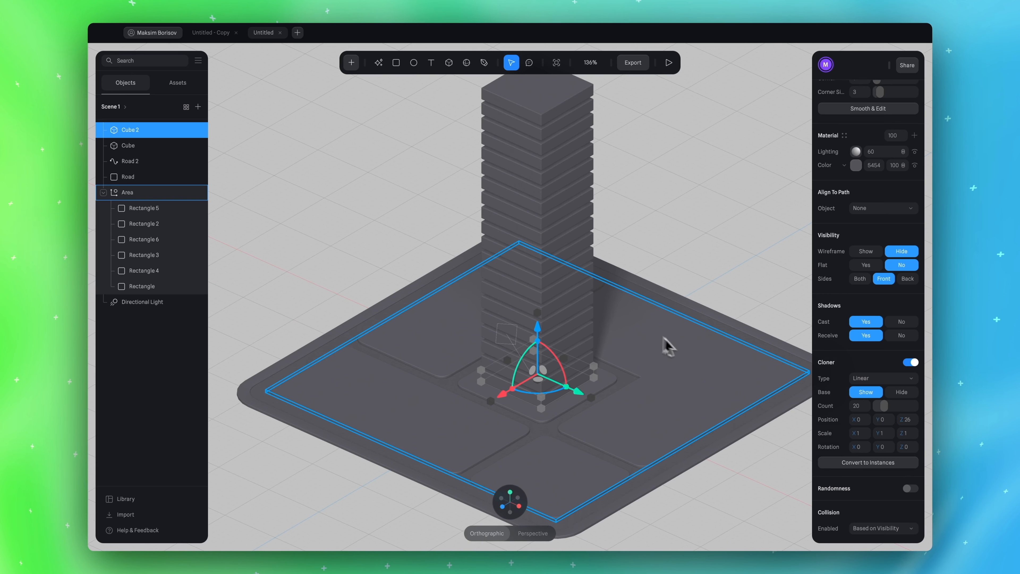
left_click(701, 240)
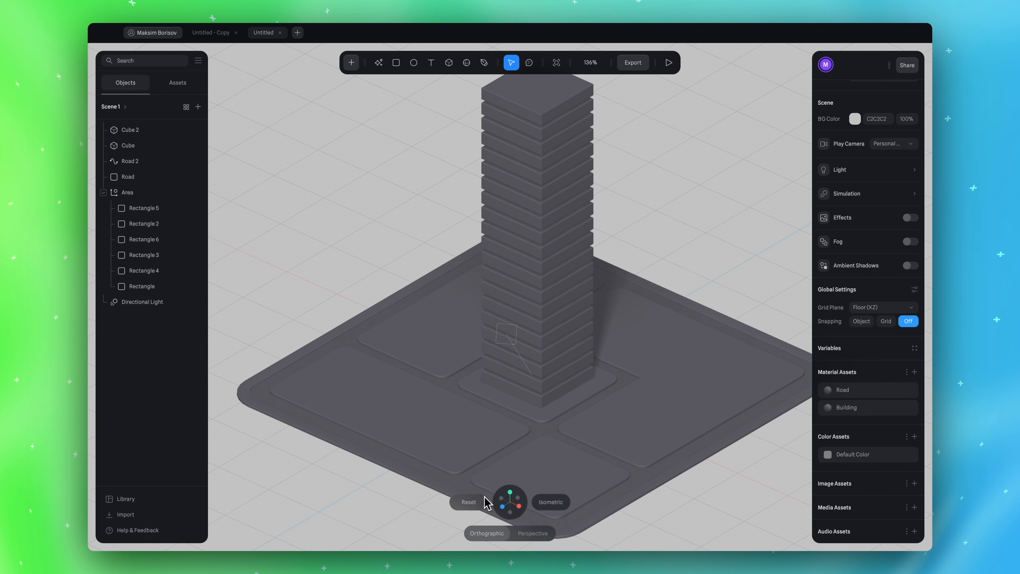
left_click(502, 507)
scroll(545, 417, "up", 4)
left_click_drag(572, 393, 539, 415, "alt")
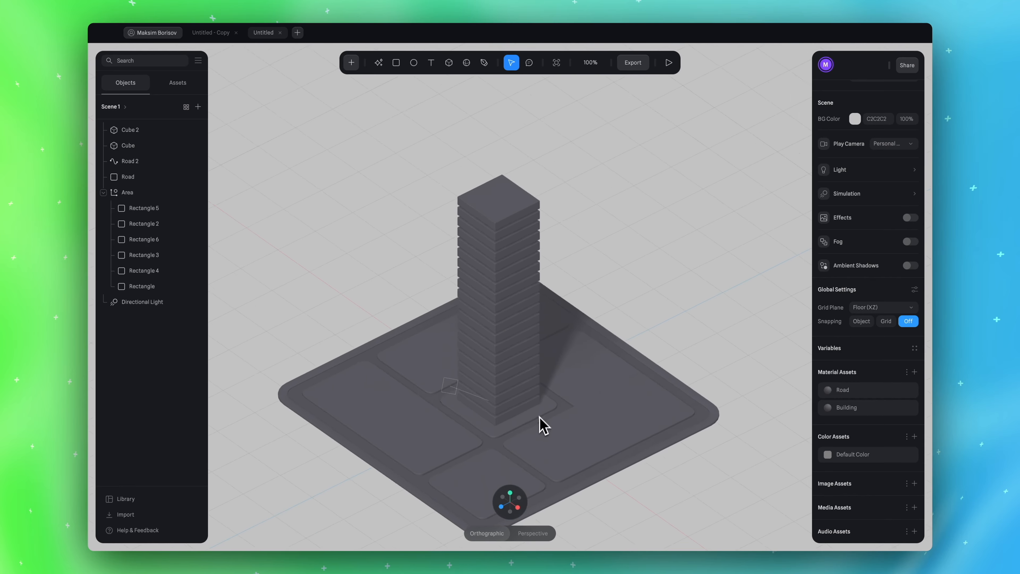
Apply the Building material to both the tower core and the cloned floor slab
left_click(146, 134)
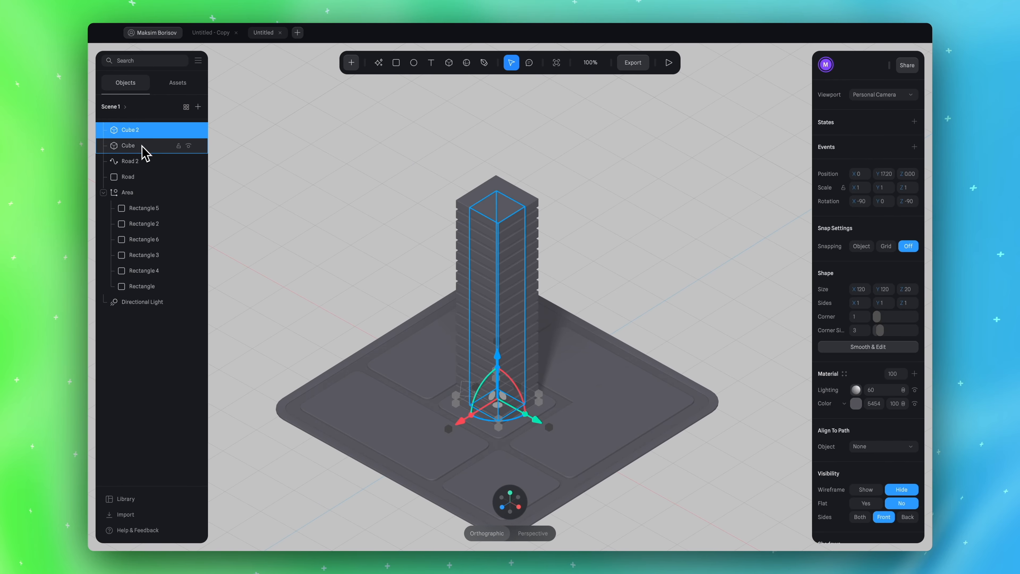
left_click(143, 147, "shift")
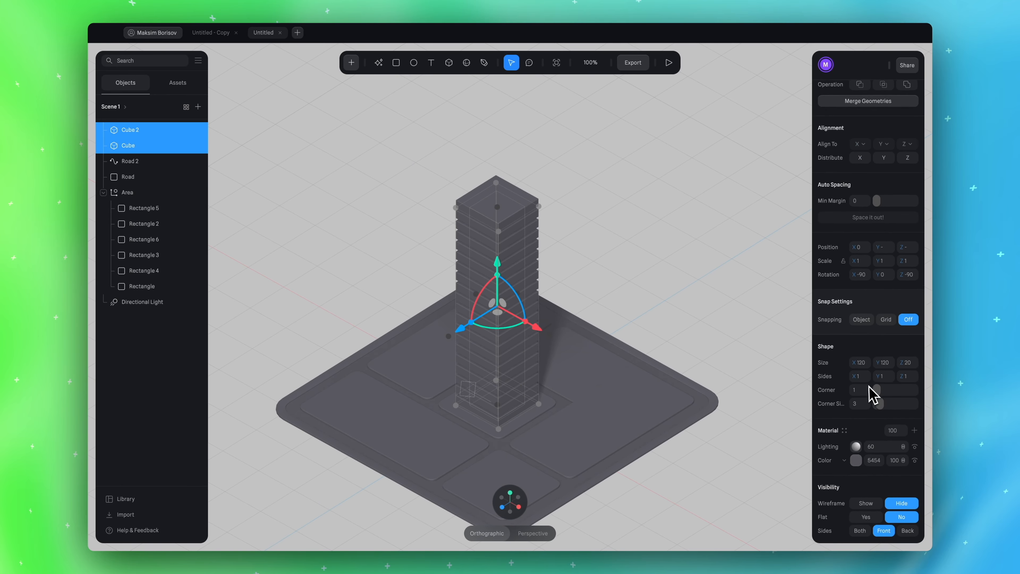
left_click(844, 430)
left_click(725, 272)
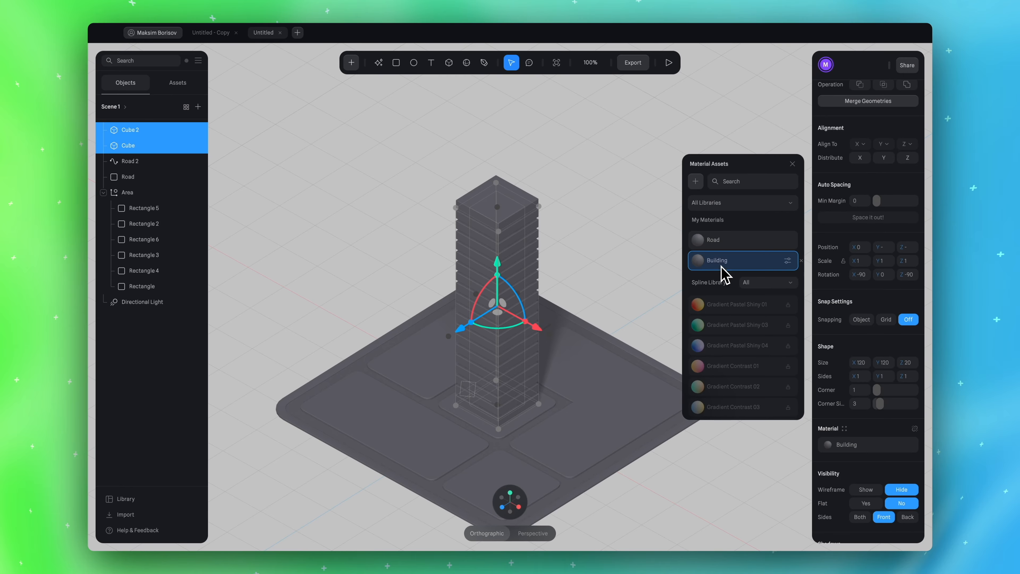
Group the two tower cubes, name the group Building 1, and collapse the Building 1 and Area groups
left_click(130, 135)
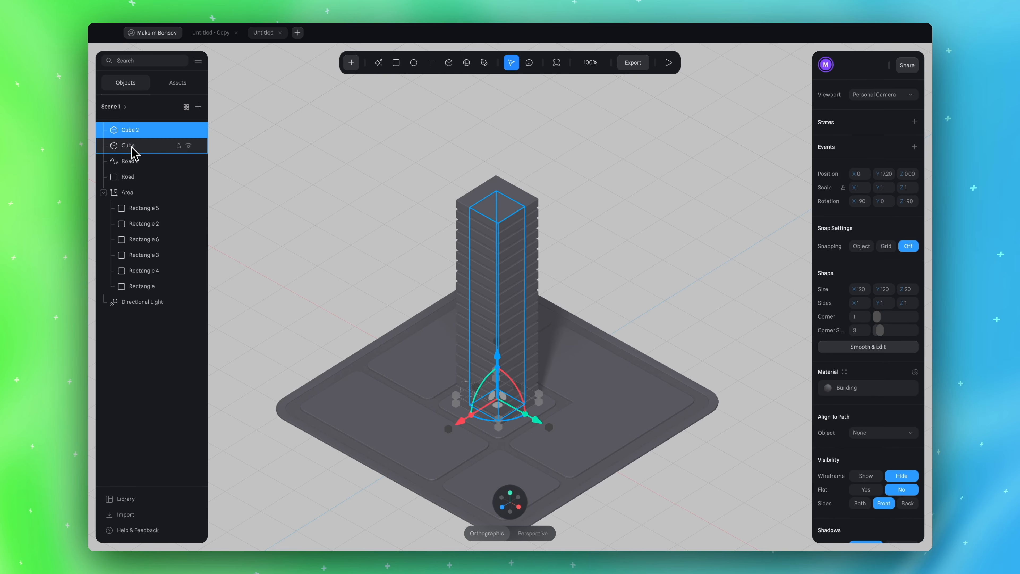
left_click(131, 150, "shift")
key("ctrl+g")
double_click(128, 135)
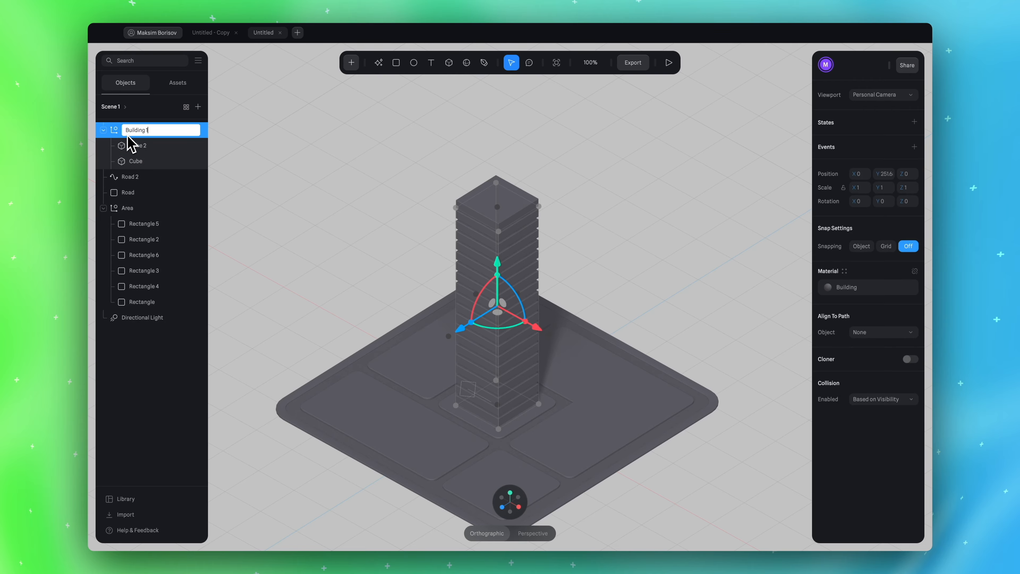
key("Return")
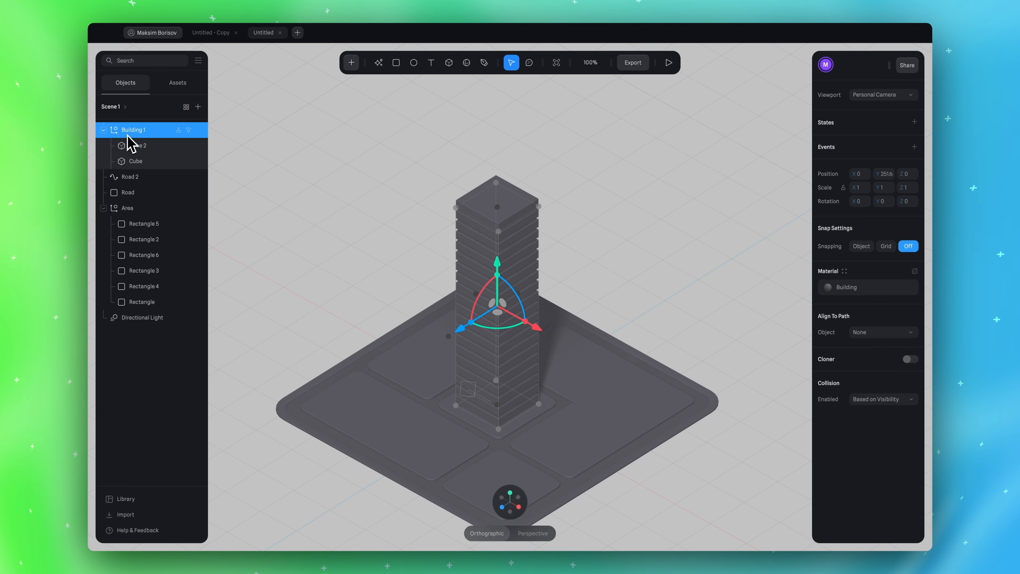
left_click(104, 131)
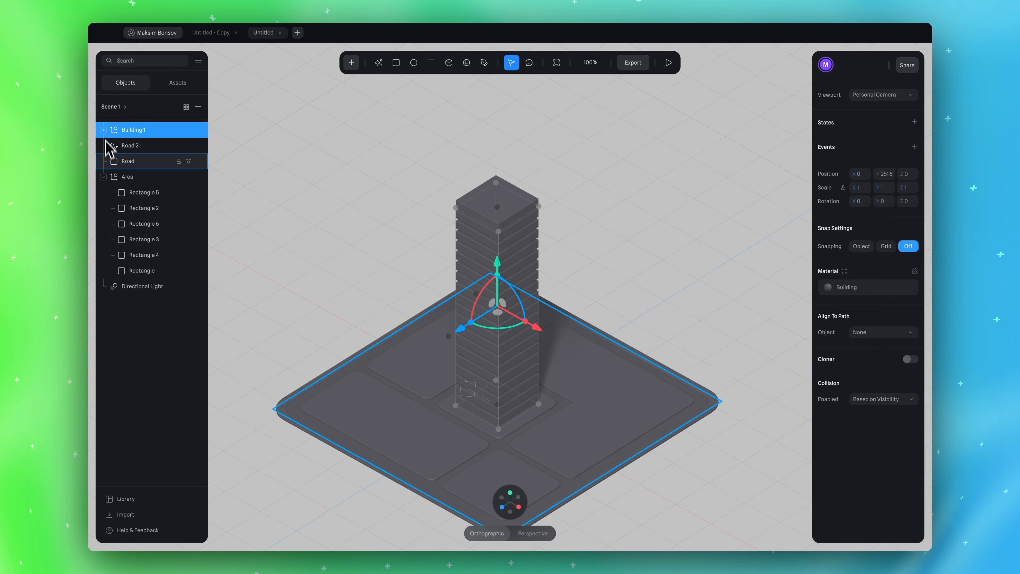
left_click(104, 177)
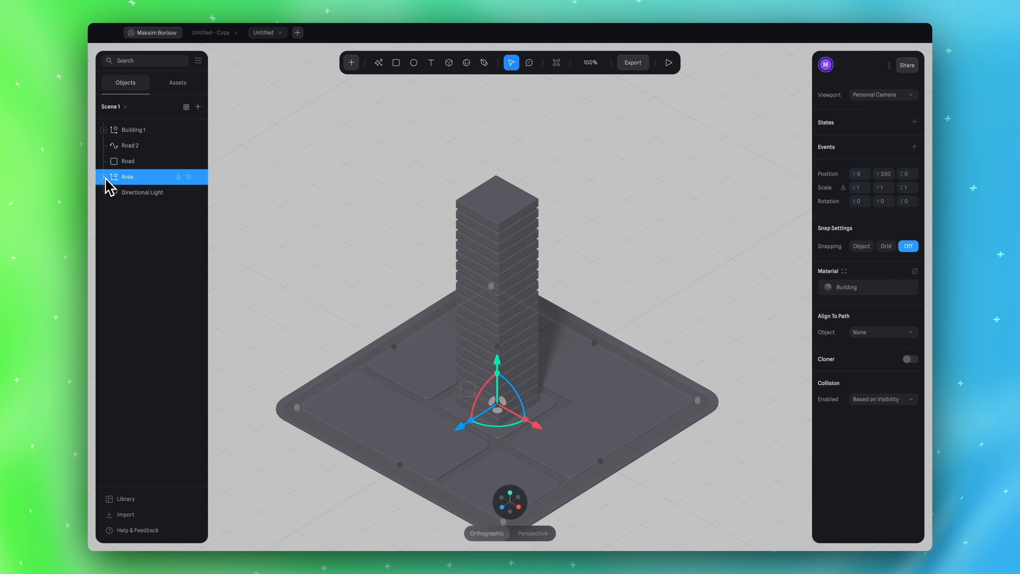
Examine the rounded, floor-banded building and its neighbours in the finished reference scene from several angles
left_click_drag(375, 216, 419, 217, "alt")
scroll(418, 216, "left", 2)
scroll(418, 216, "down", 1)
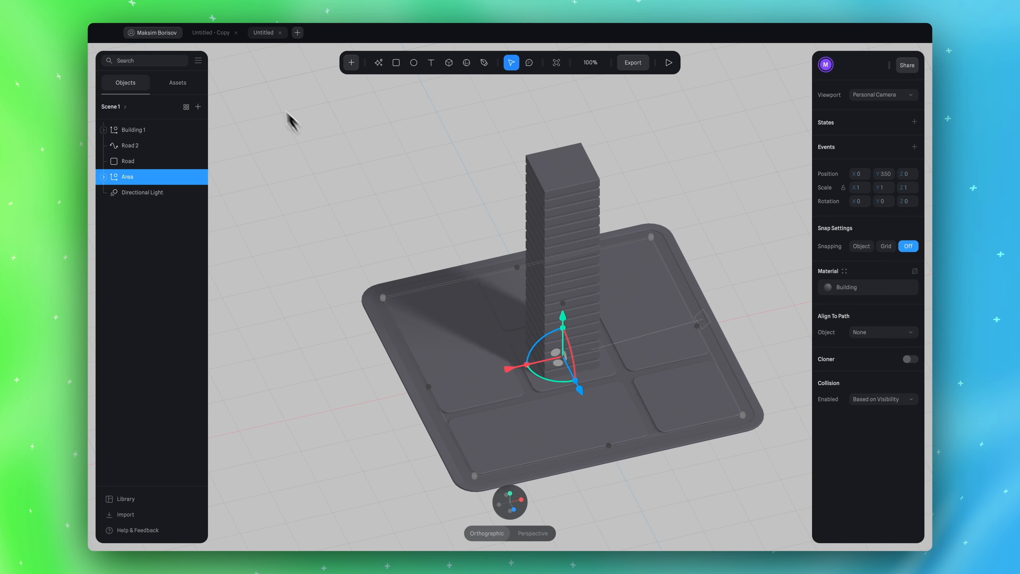
left_click(216, 32)
left_click_drag(357, 287, 395, 288, "alt")
left_click(444, 443)
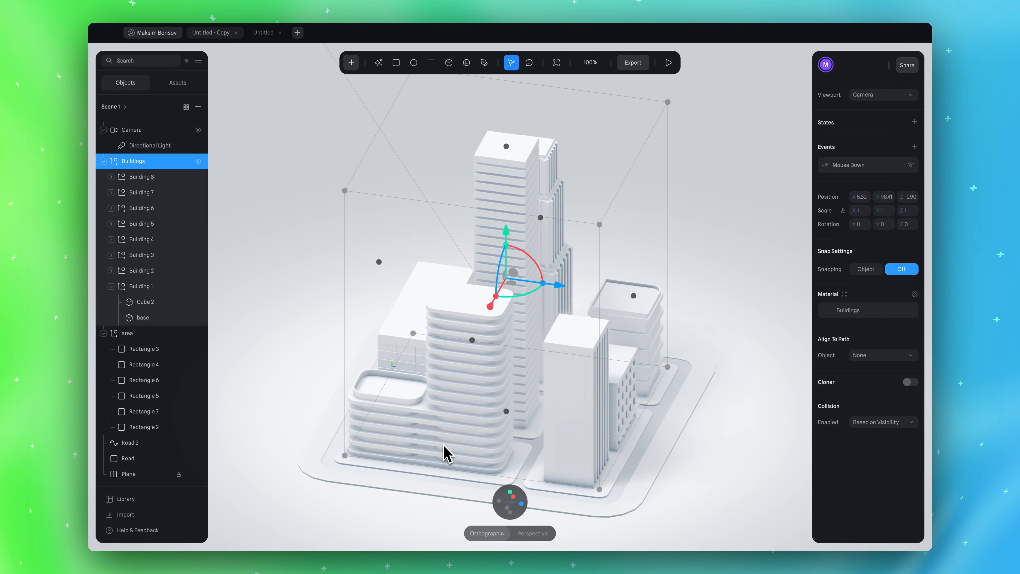
left_click_drag(433, 516, 447, 481, "alt")
scroll(447, 482, "up", 5)
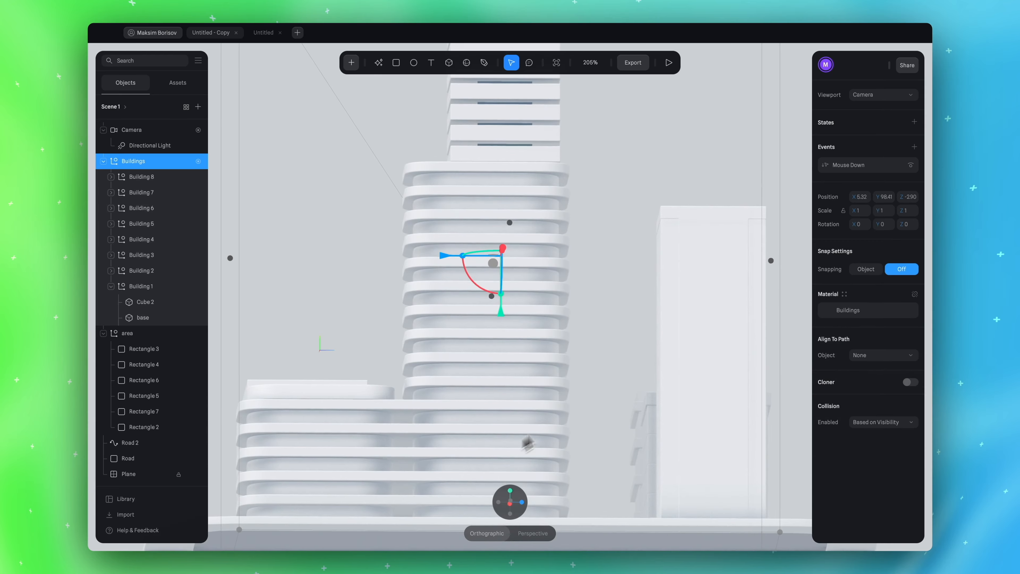
left_click_drag(512, 454, 553, 423, "alt")
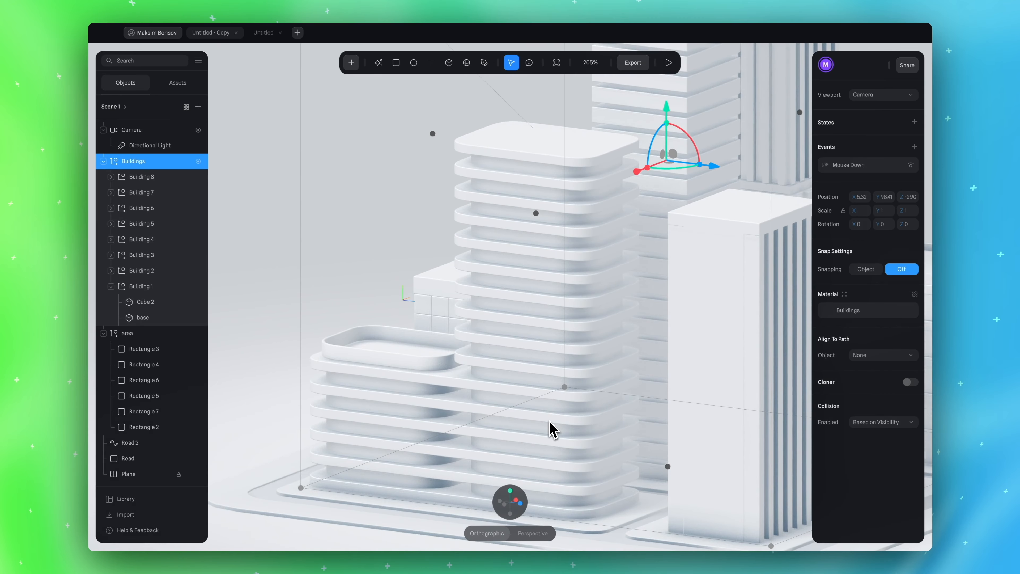
scroll(557, 402, "down", 3)
left_click_drag(487, 383, 435, 461, "alt")
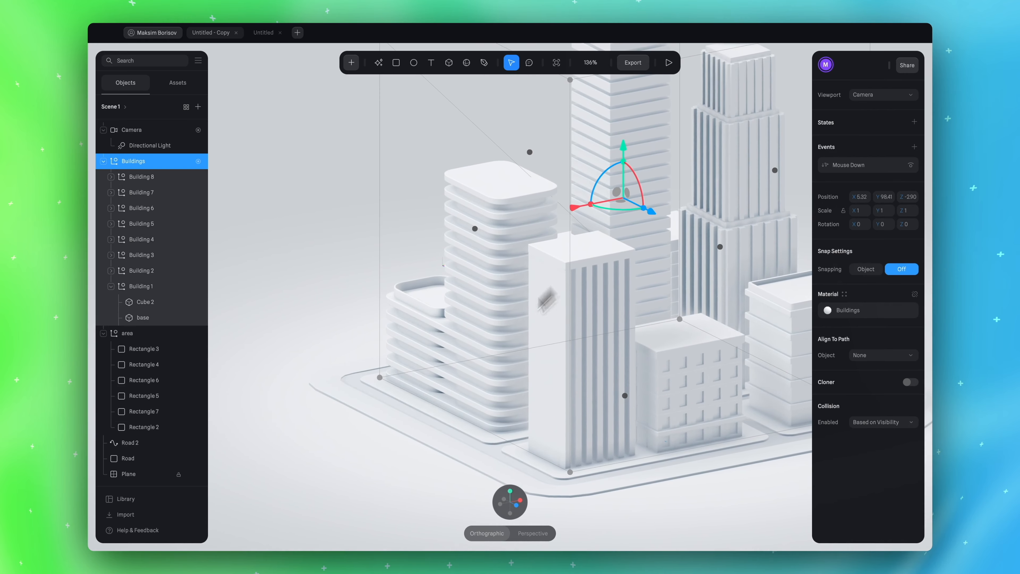
left_click_drag(358, 410, 352, 424, "alt")
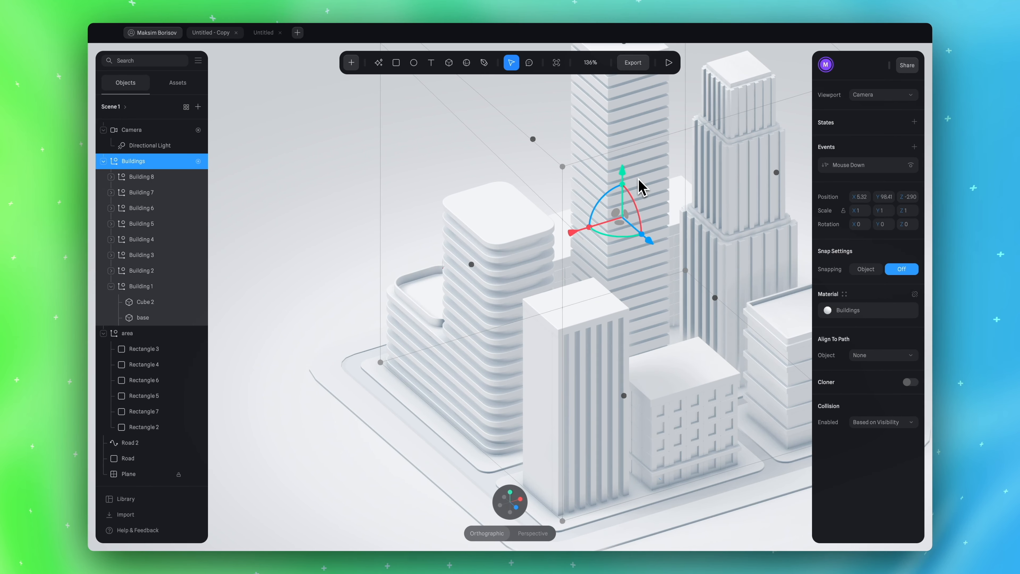
left_click_drag(422, 296, 287, 160, "alt")
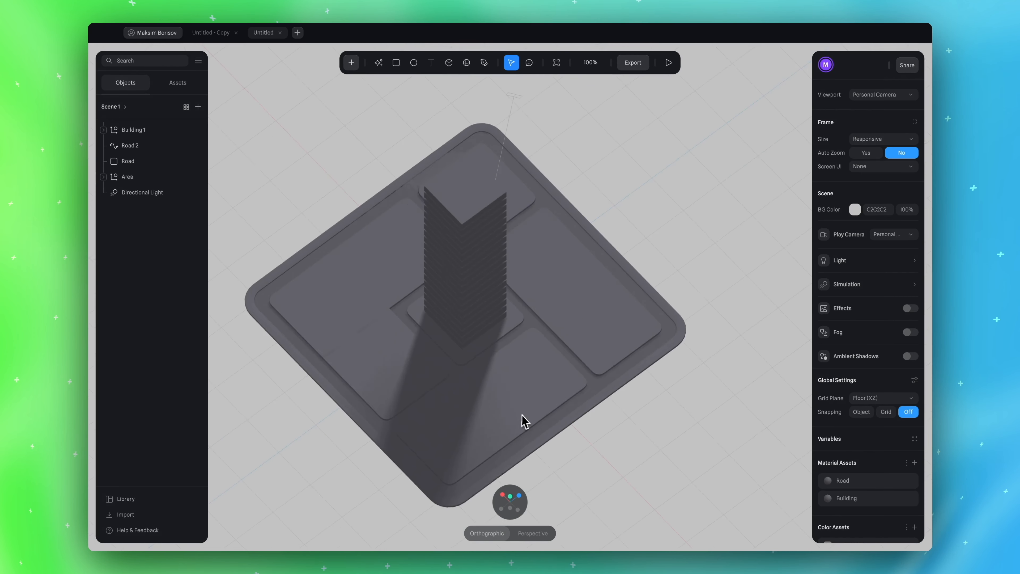
Switch to the top view and place a 66 x 66 rectangle on the empty city block directly beside the tower's block
left_click_drag(521, 414, 553, 439, "alt")
left_click(510, 496)
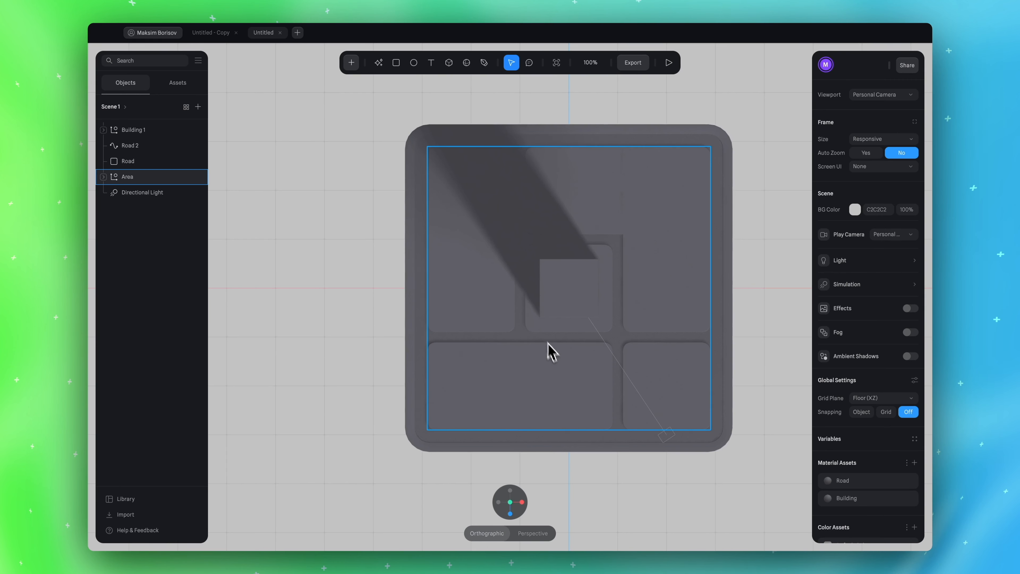
scroll(485, 282, "up", 8)
scroll(485, 282, "down", 4)
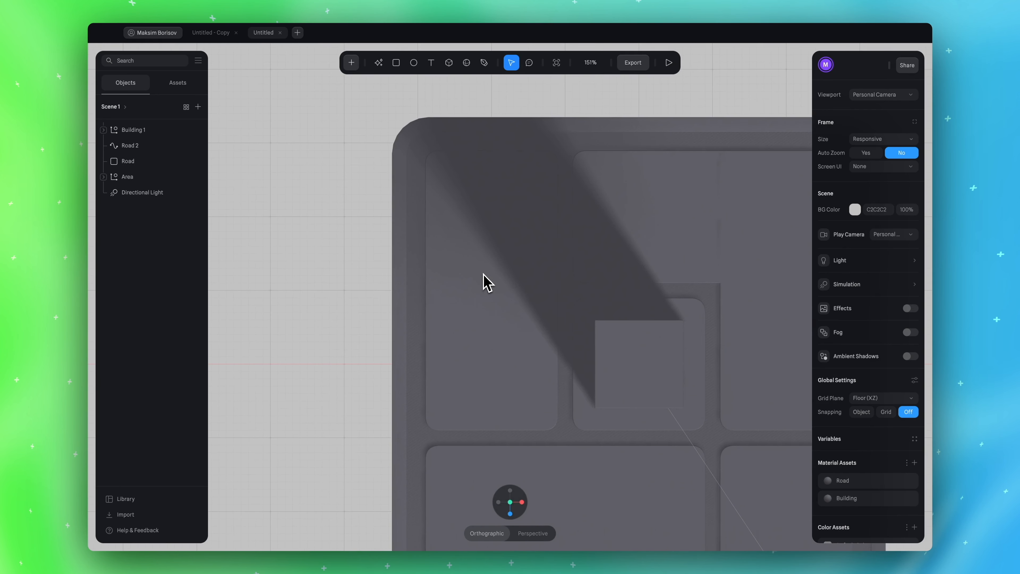
left_click(396, 63)
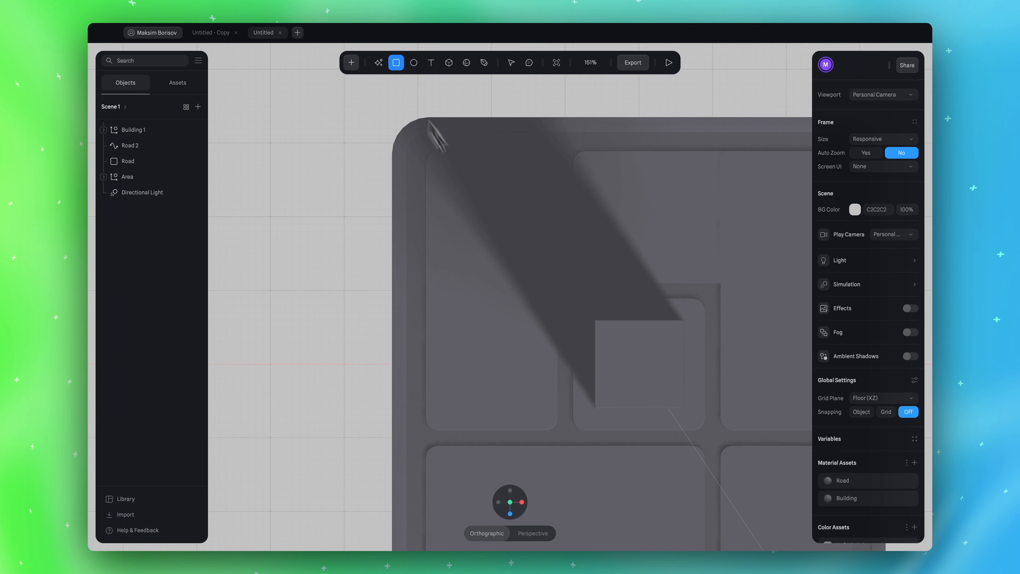
left_click(493, 296)
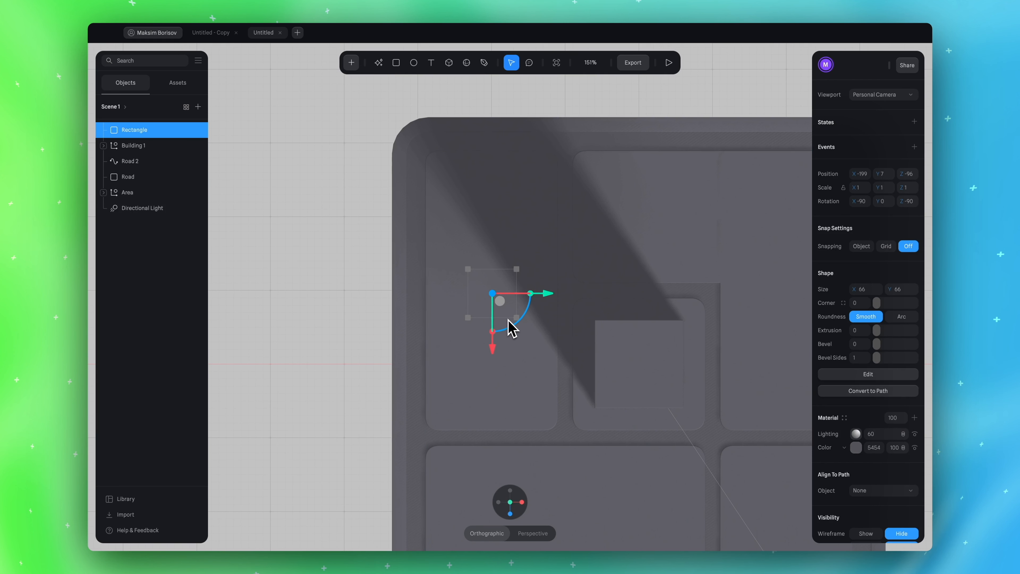
Resize the rectangle to 318 x 127 and set its X position to -200
left_click_drag(857, 272, 909, 272)
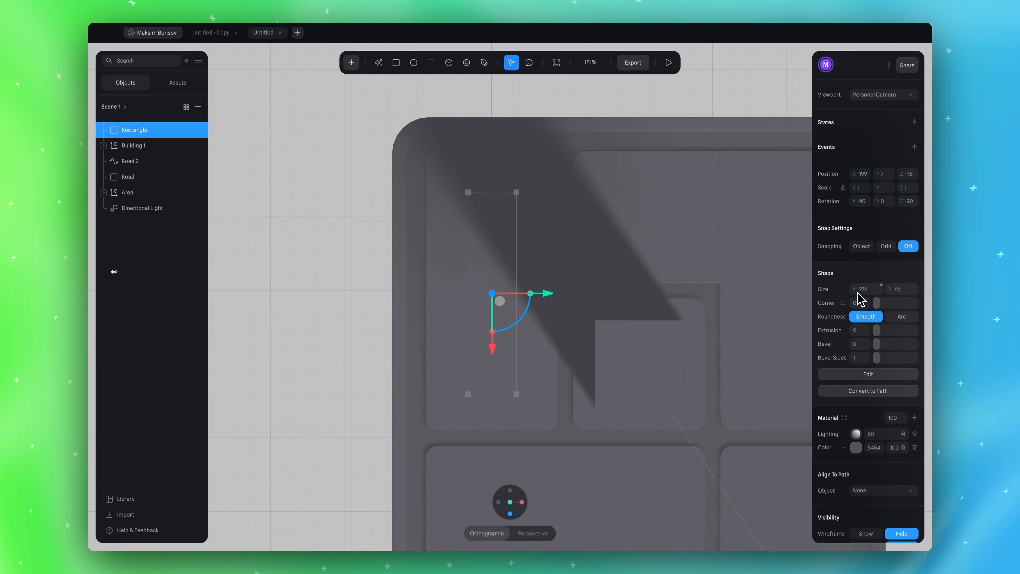
left_click_drag(857, 293, 908, 268)
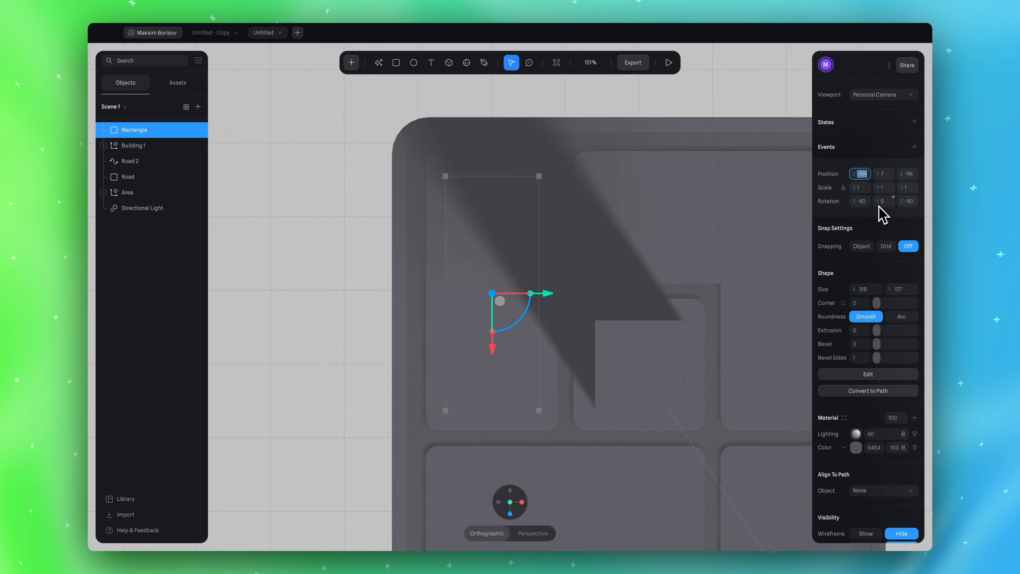
key("Return")
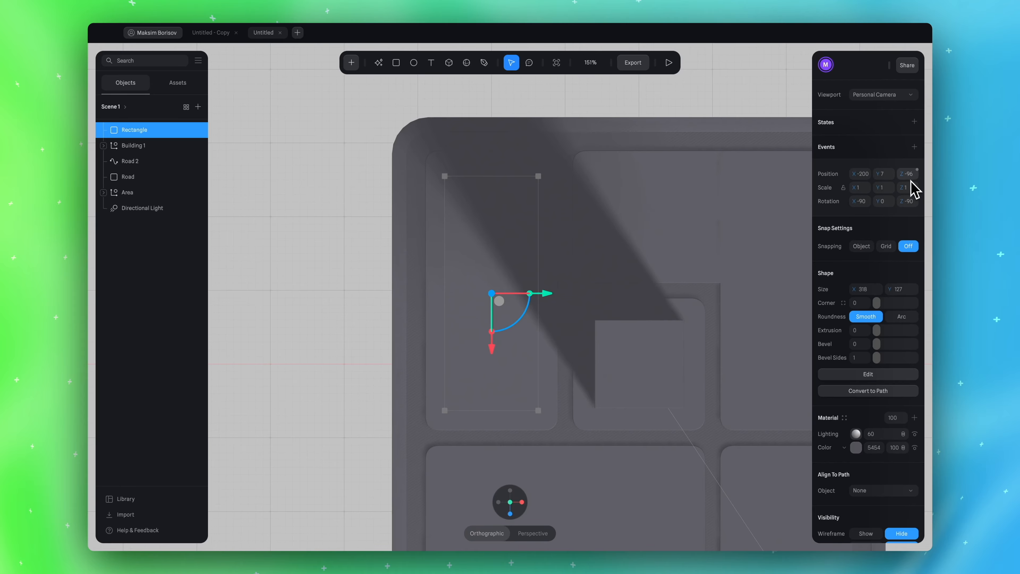
Extrude the rectangle to a thickness of 14
left_click_drag(357, 318, 363, 278)
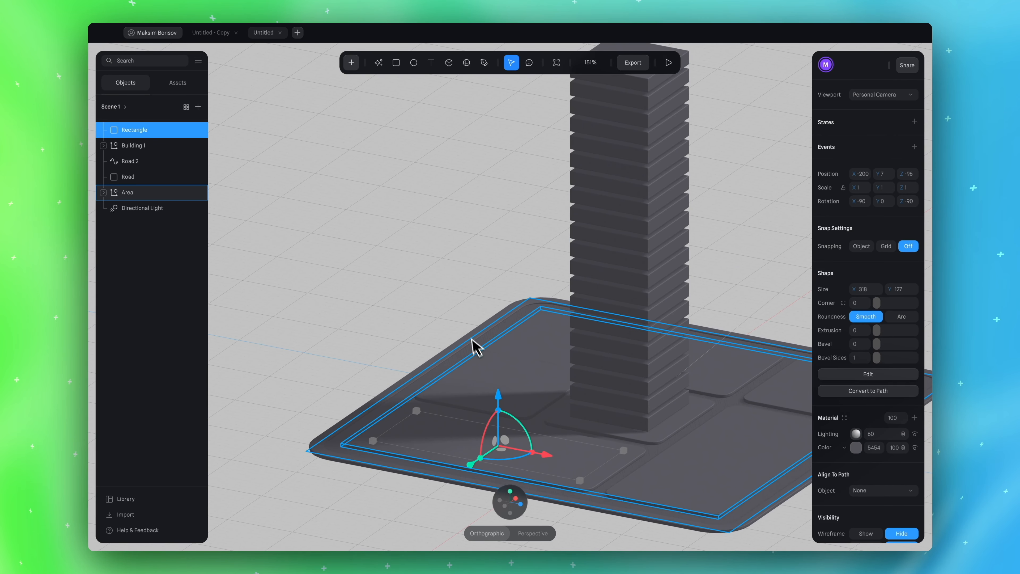
left_click_drag(878, 329, 882, 331)
scroll(569, 446, "down", 2)
left_click_drag(522, 464, 513, 459, "alt")
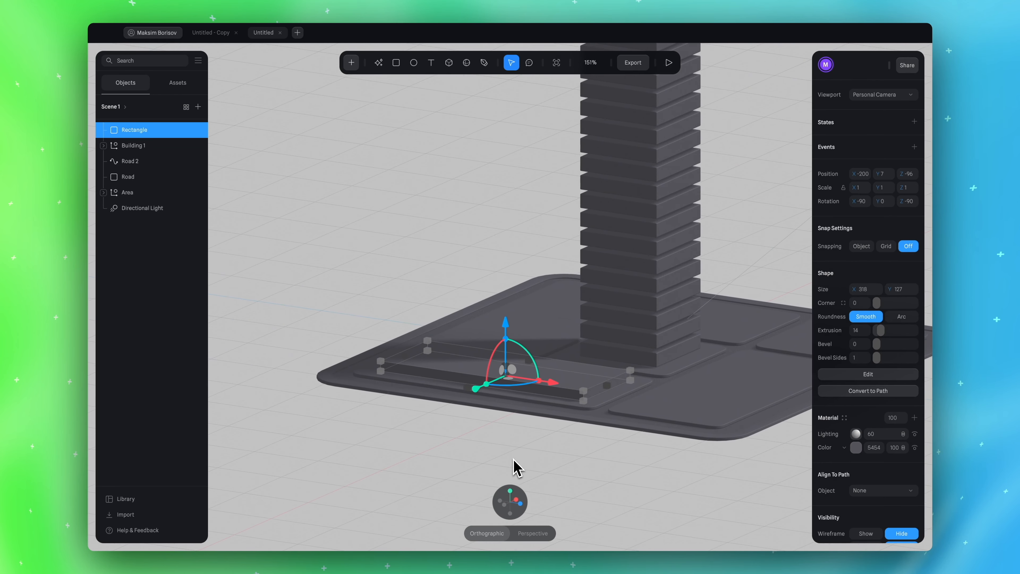
Compare with the rounded building in the Untitled - Copy scene, and shorten the extruded rectangle to a length of about 162 from the top view
left_click(204, 34)
left_click_drag(317, 304, 380, 291, "alt")
left_click(485, 371)
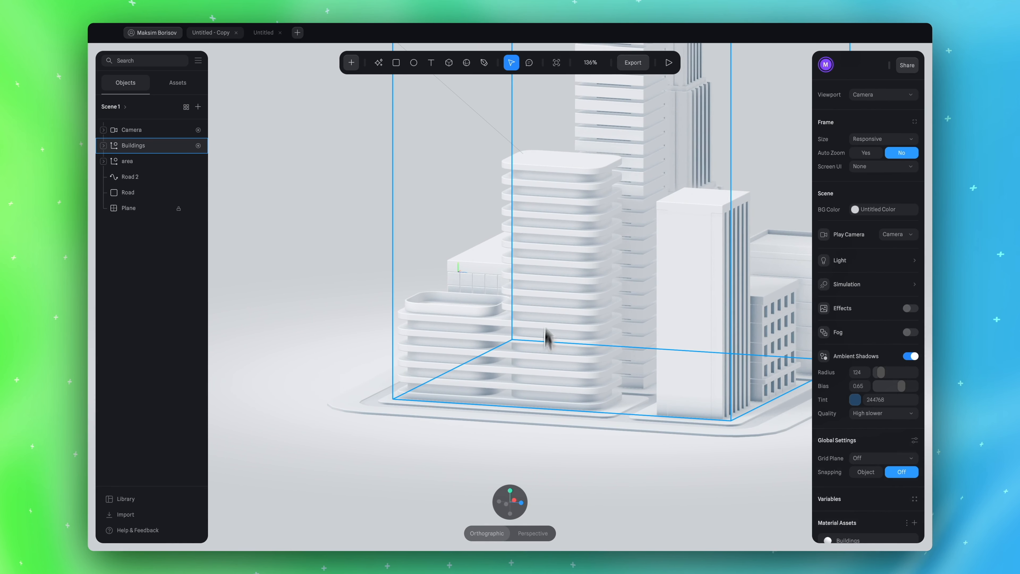
left_click(370, 214)
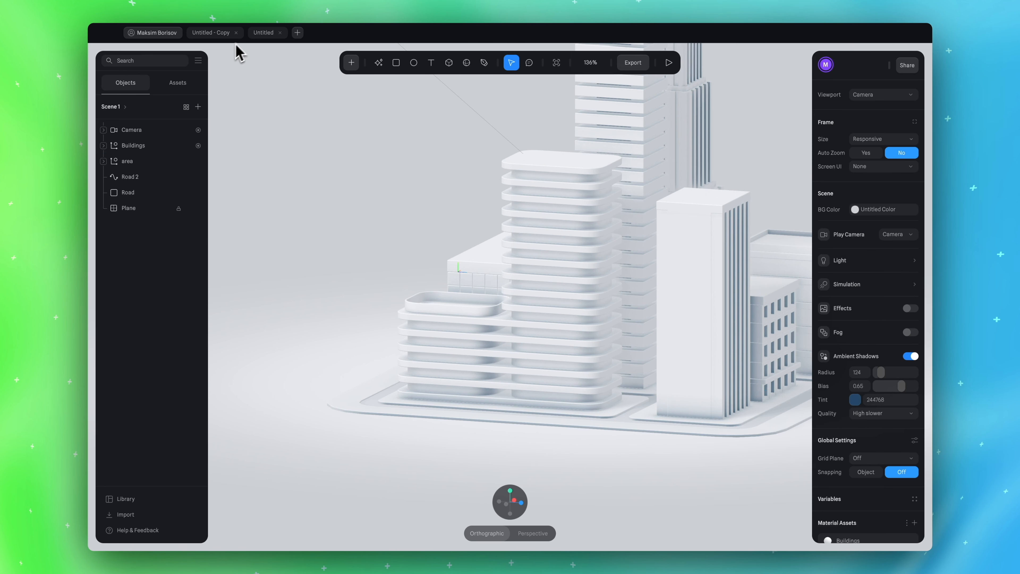
left_click(260, 37)
left_click_drag(440, 309, 427, 330, "alt")
left_click(427, 330)
left_click(483, 377)
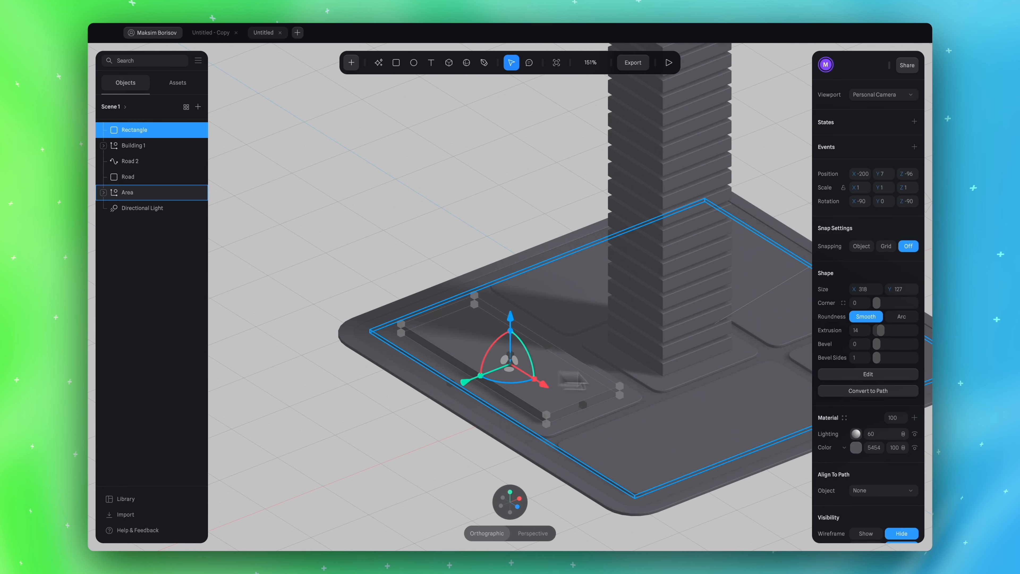
left_click(509, 495)
left_click(508, 493)
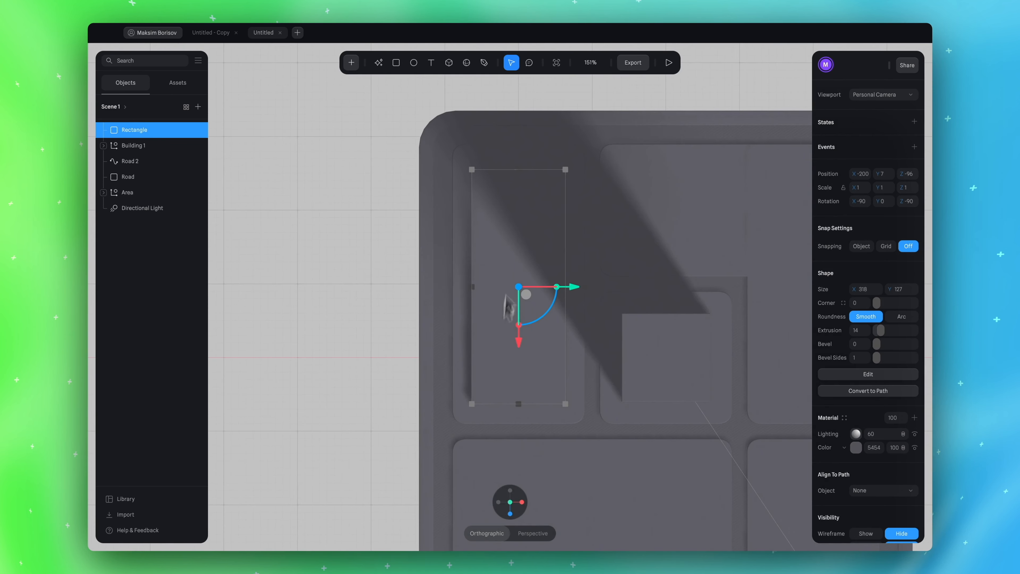
left_click_drag(534, 172, 530, 288)
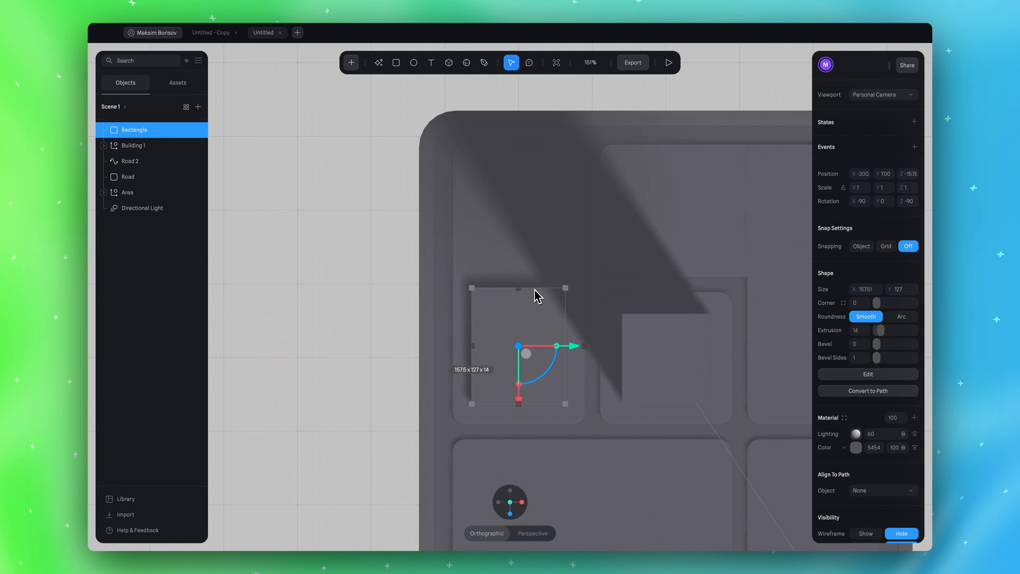
left_click_drag(370, 363, 389, 318, "alt")
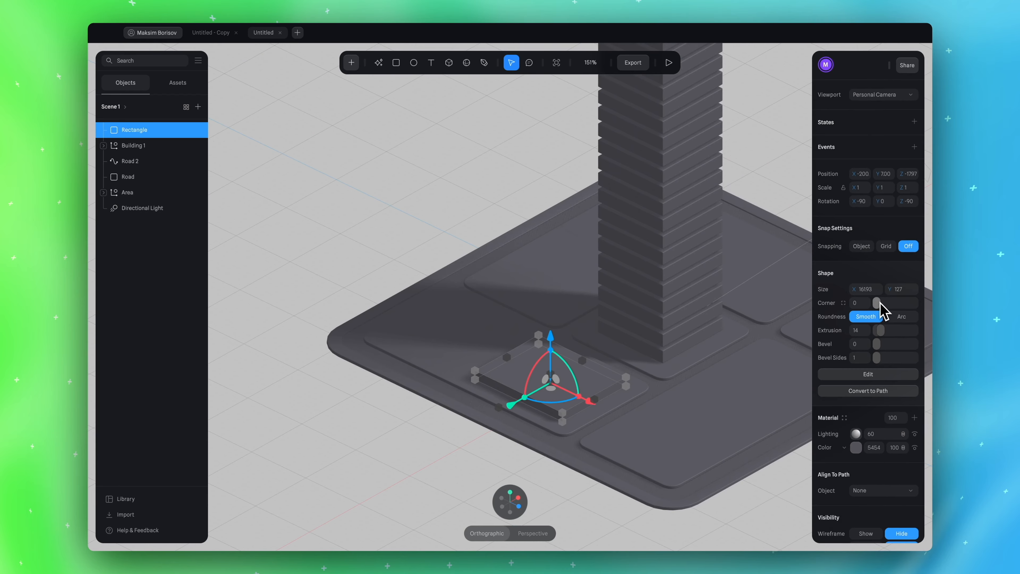
Round the block's corners to 50 and raise its extrusion to 350
left_click_drag(877, 304, 899, 306)
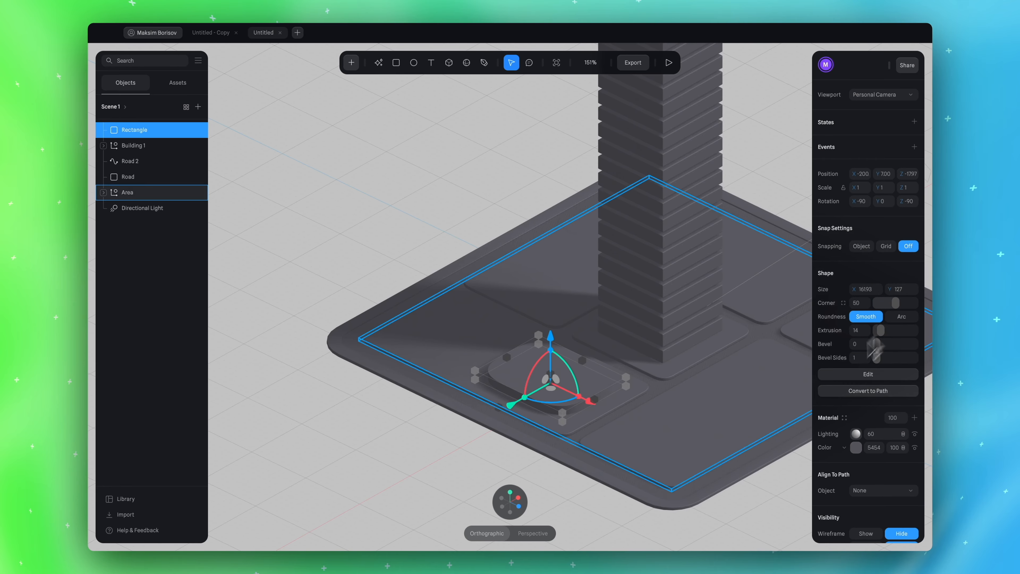
mouse_move(774, 455)
left_mouse_down("alt")
mouse_move(724, 472)
mouse_move(776, 453)
left_mouse_up("alt")
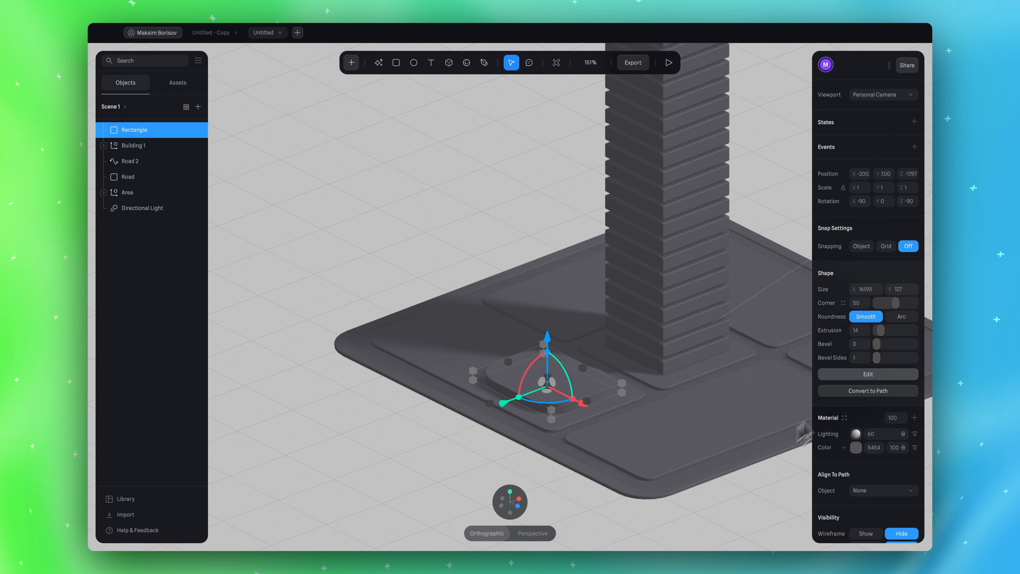
left_click_drag(880, 333, 928, 342)
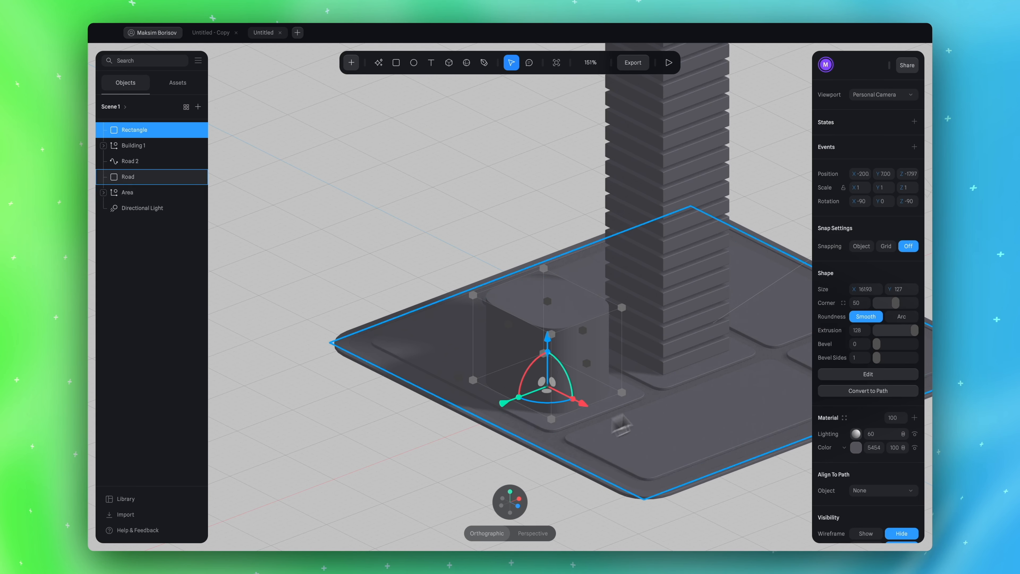
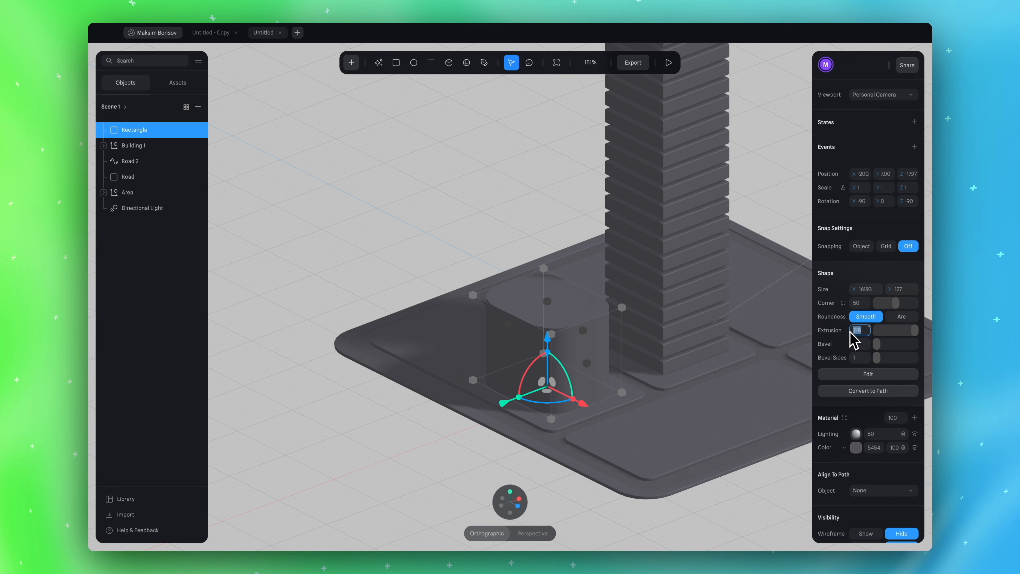
left_click_drag(851, 330, 986, 330)
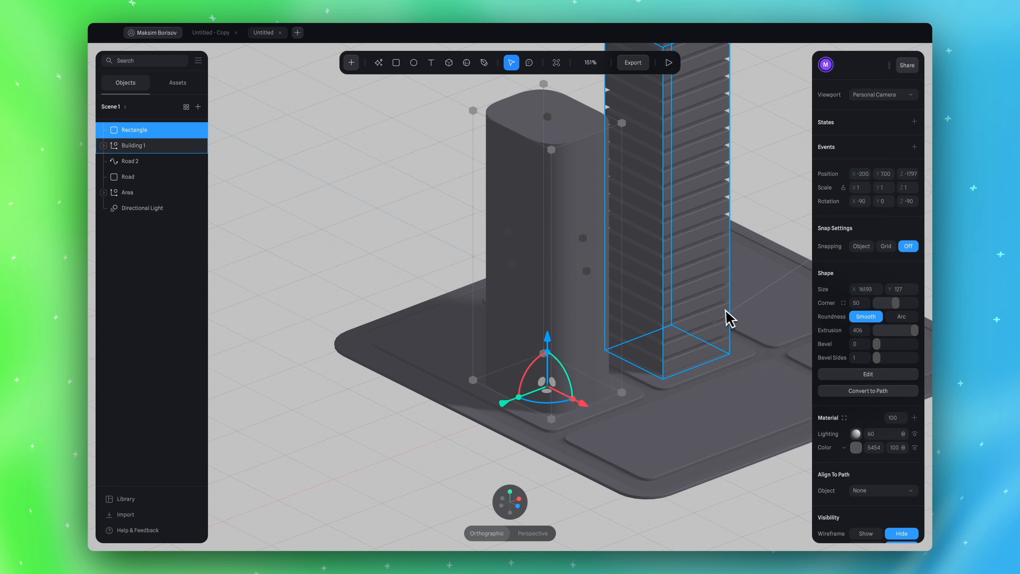
scroll(723, 312, "up", 2)
scroll(722, 312, "down", 5, "ctrl")
scroll(722, 311, "up", 3, "ctrl")
left_click_drag(743, 262, 721, 243, "alt")
scroll(535, 198, "up", 2)
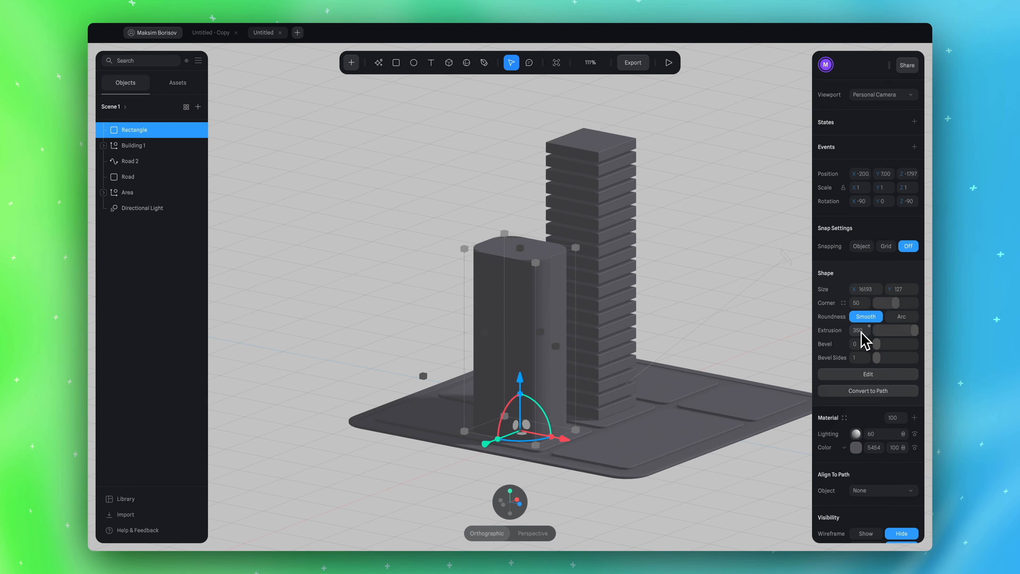
Try Arc roundness on the block, return to Smooth, and increase the corner rounding to 92
mouse_move(724, 300)
left_mouse_down("alt")
mouse_move(639, 307)
mouse_move(711, 291)
mouse_move(727, 299)
mouse_move(667, 319)
mouse_move(723, 315)
left_mouse_up("alt")
scroll(579, 390, "up", 6)
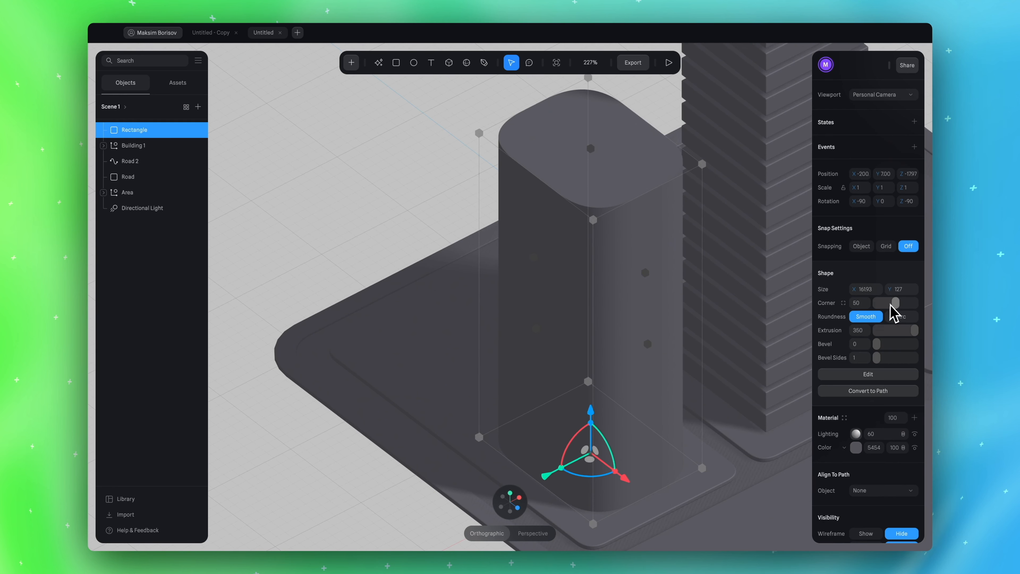
left_click_drag(894, 303, 911, 303)
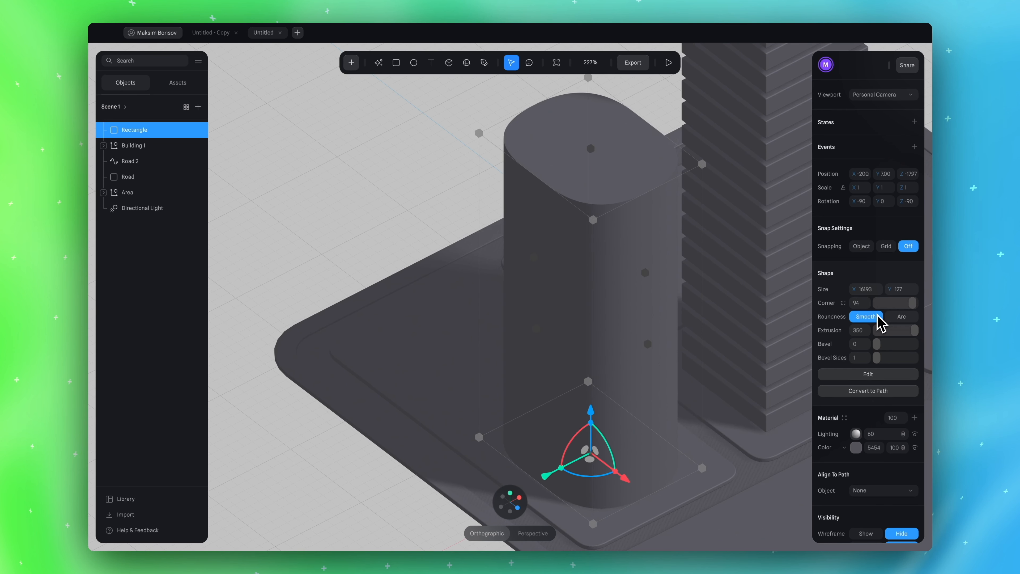
left_click(892, 320)
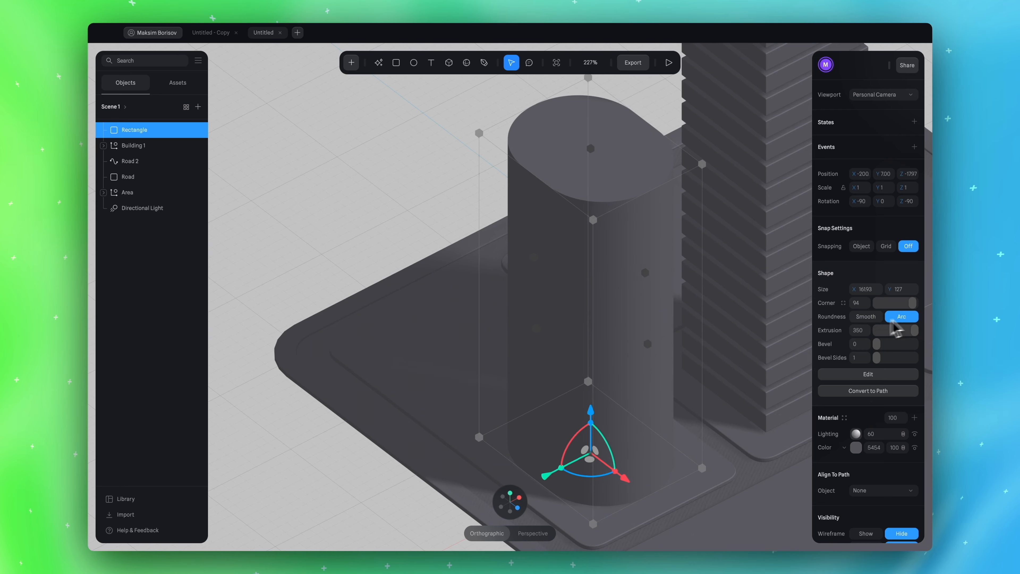
mouse_move(775, 372)
left_mouse_down("alt")
mouse_move(708, 383)
mouse_move(775, 392)
left_mouse_up("alt")
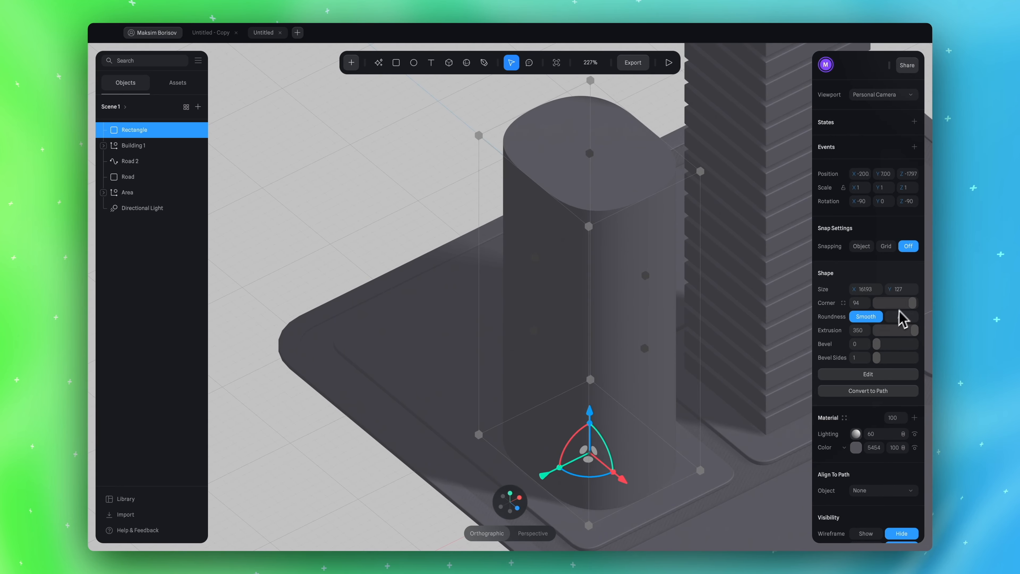
left_click_drag(897, 305, 910, 306)
Duplicate the rounded block and move the copy beside the original along the same city block, to Z about -194
scroll(551, 307, "down", 3)
left_click_drag(390, 257, 428, 261, "alt")
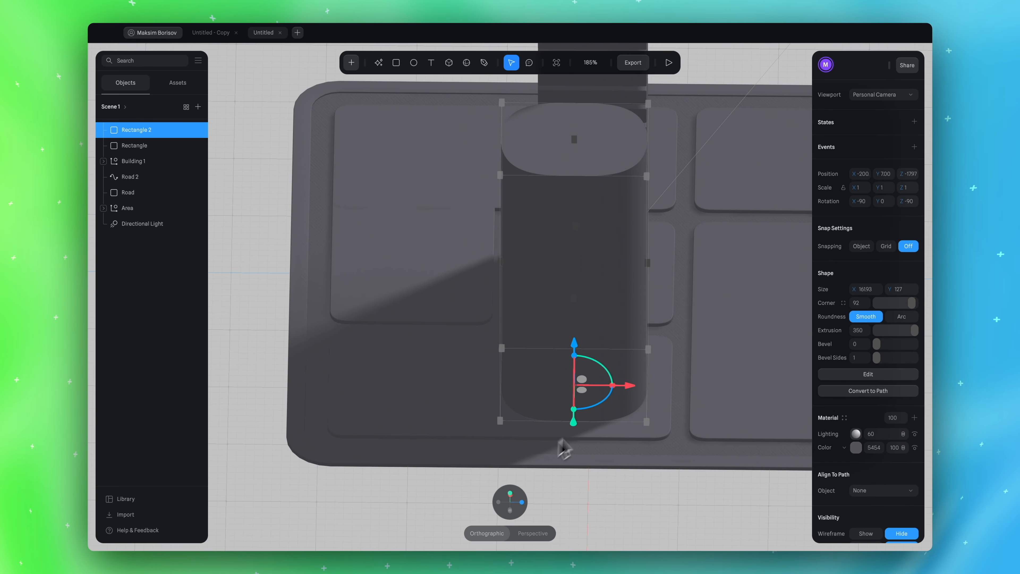
left_click_drag(632, 393, 472, 385)
left_click_drag(529, 424, 628, 498, "alt")
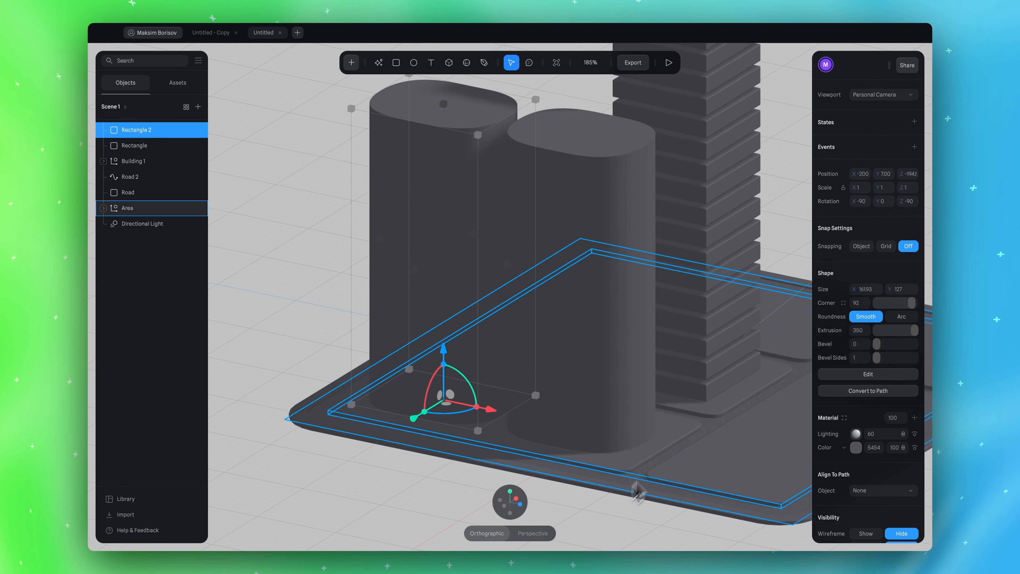
Set the duplicated block's extrusion to 200 and deselect it
left_click(862, 332)
type("200")
key("Return")
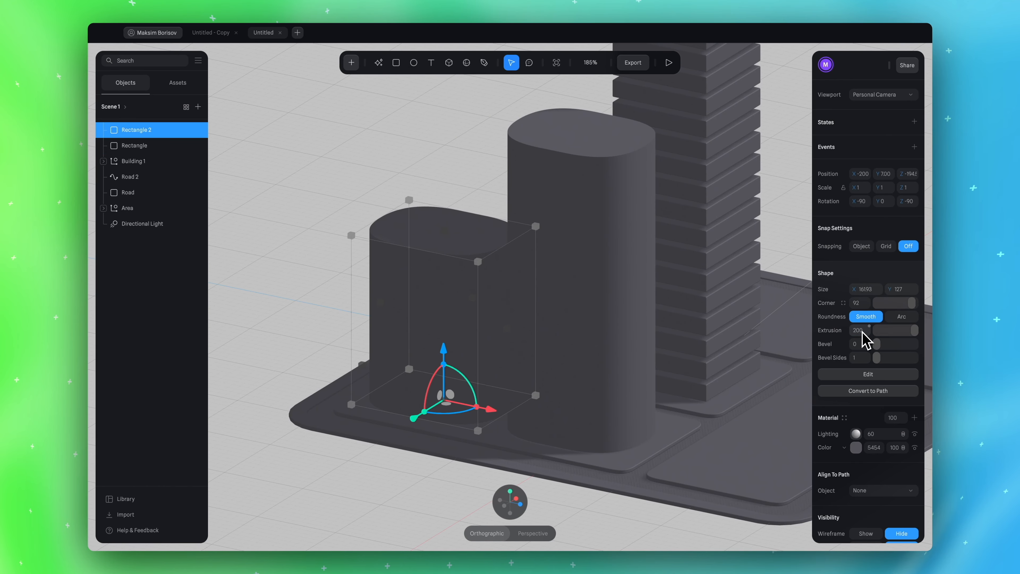
left_click_drag(514, 173, 412, 146, "alt")
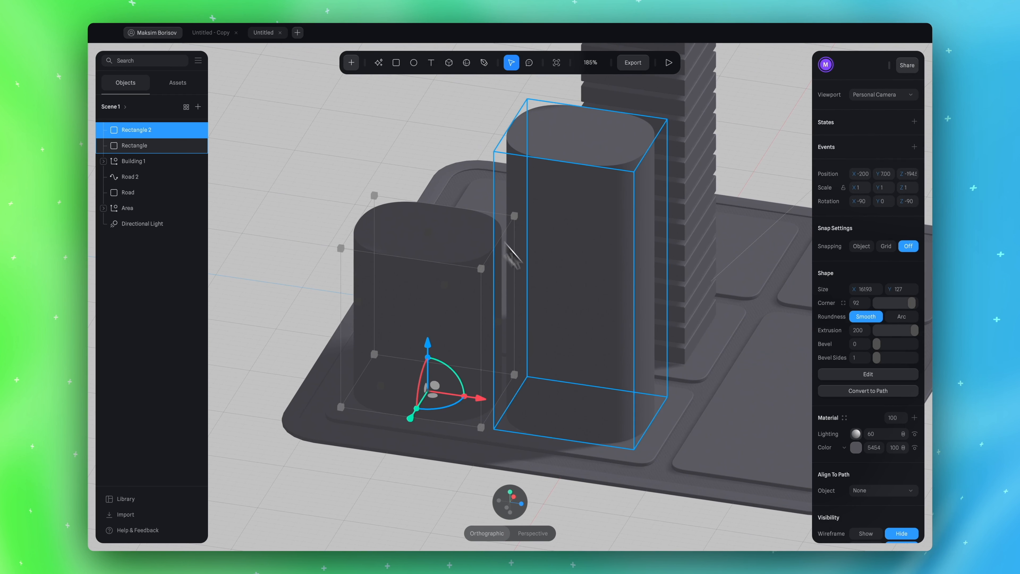
left_click(287, 473)
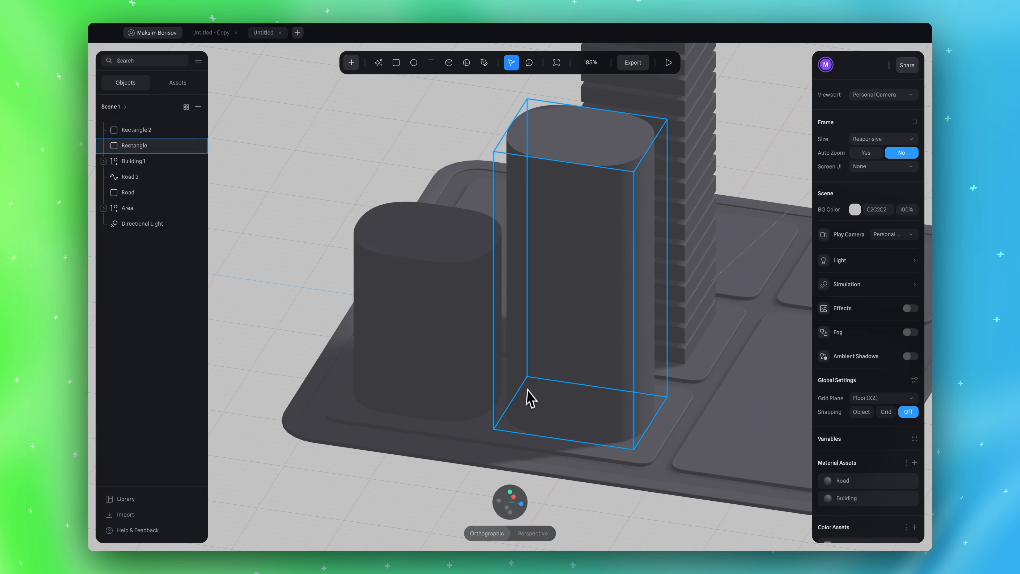
Switch to the reference scene and examine the rounded two-part building's stacked floors from several angles
left_click(210, 35)
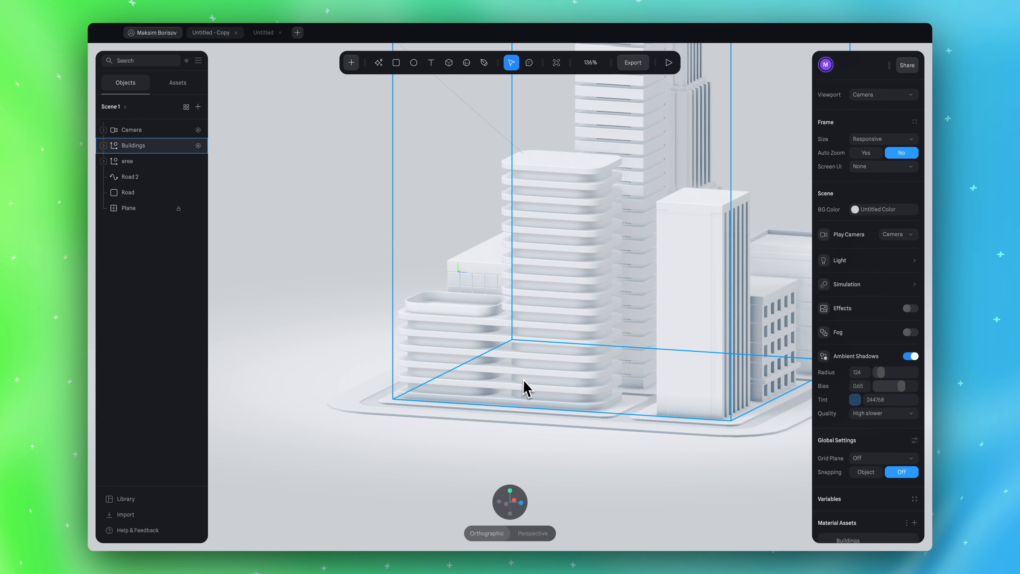
scroll(441, 361, "up", 5)
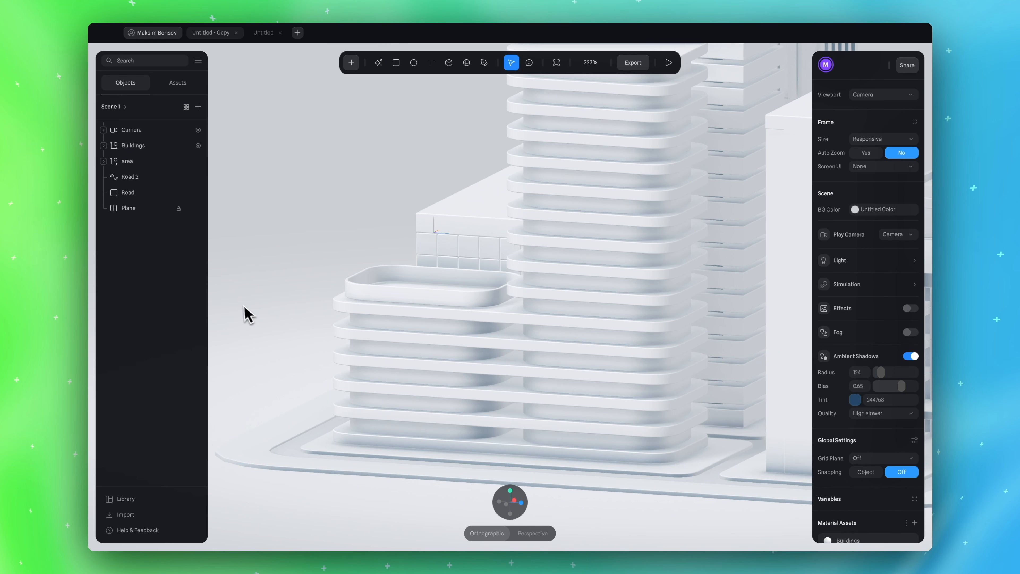
left_click_drag(238, 297, 264, 300, "alt")
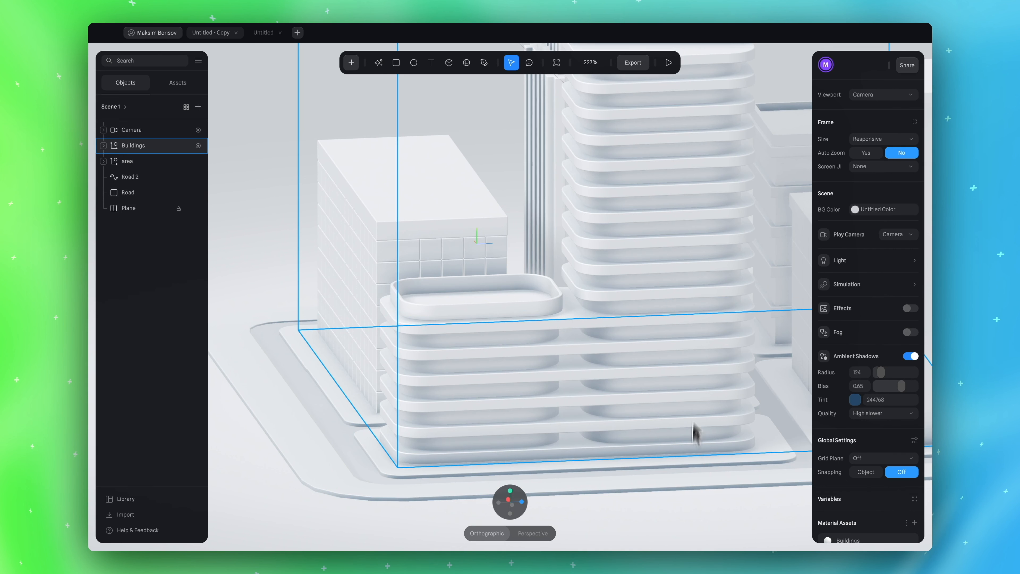
left_click_drag(717, 505, 682, 522, "alt")
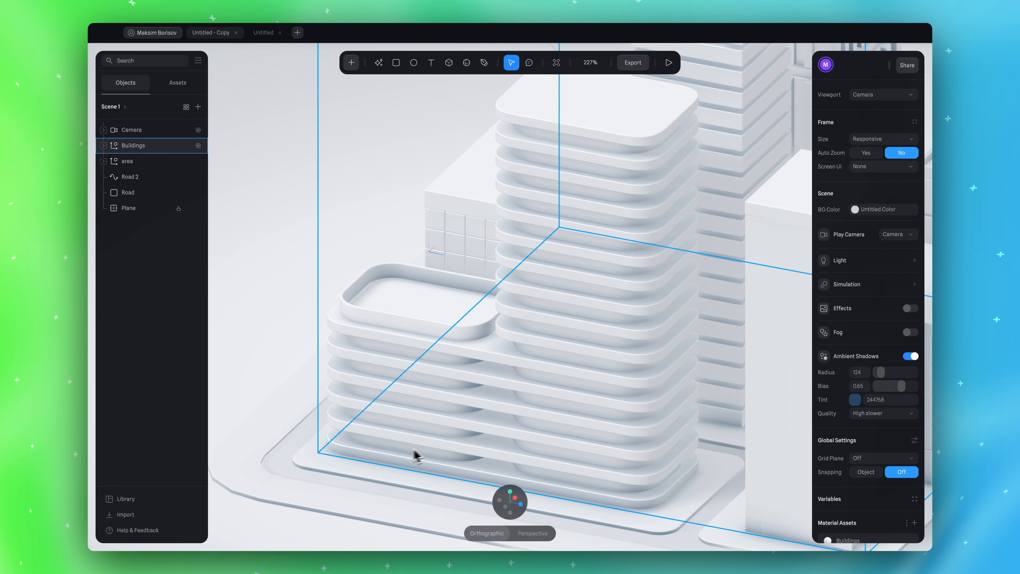
Examine how Building 3 is built by selecting its Rectangle 2 and toggling the visibility of its Rectangle part
left_click(424, 455)
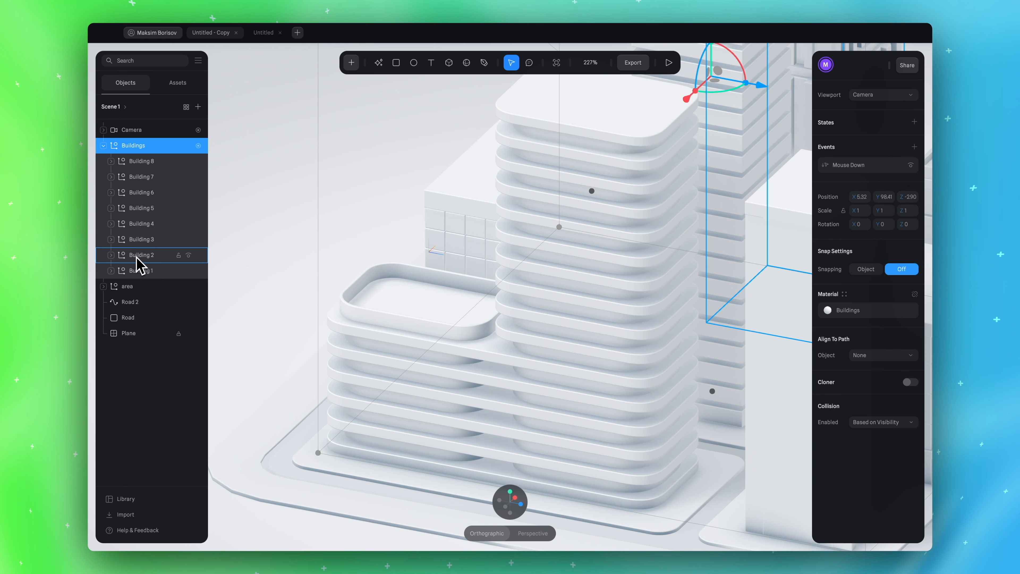
left_click(111, 240)
left_click(157, 256)
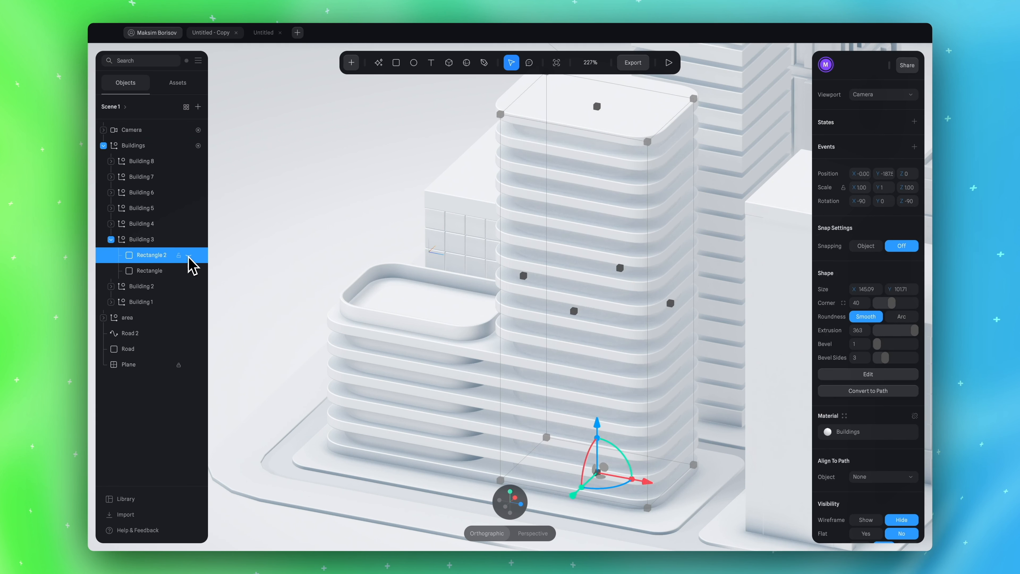
left_click(189, 271)
left_click(189, 272)
left_click(189, 272)
left_click(189, 272)
left_click(189, 271)
left_click(189, 271)
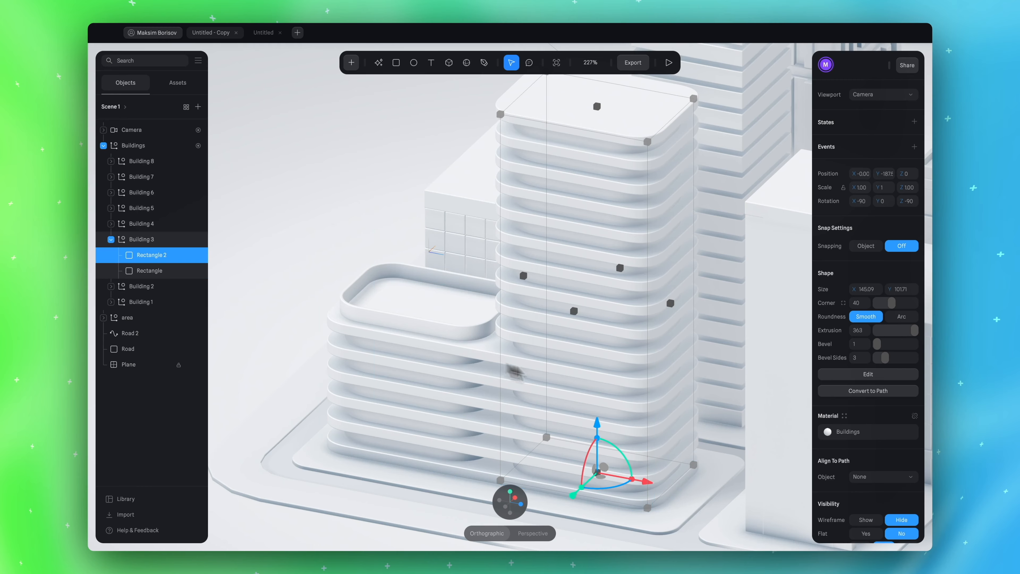
Back in the working scene, duplicate the tall rounded block, enlarge the copy's Y size to 141, and set its extrusion to 20
left_click(263, 33)
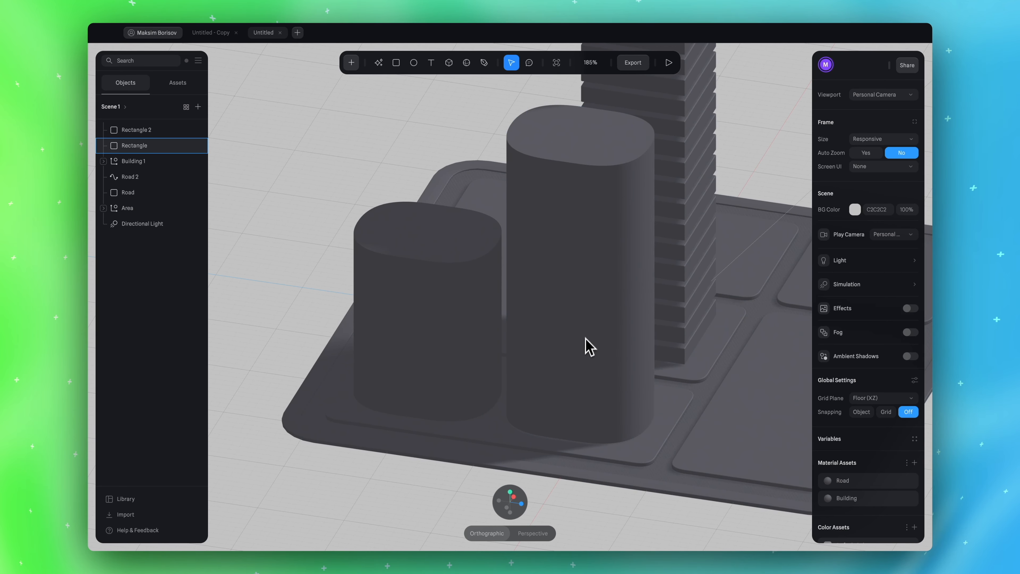
left_click(618, 311)
left_click(511, 495)
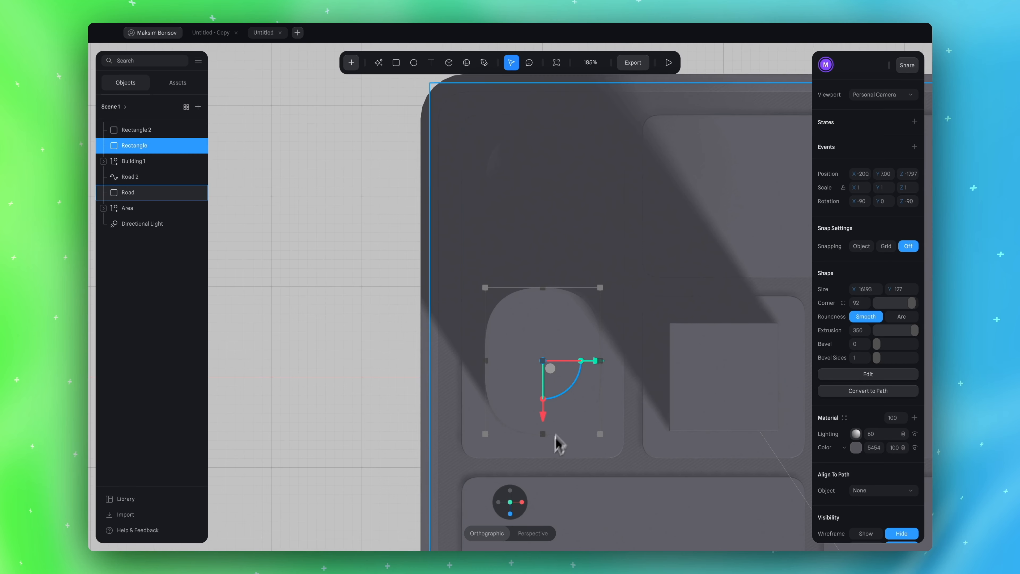
mouse_move(526, 500)
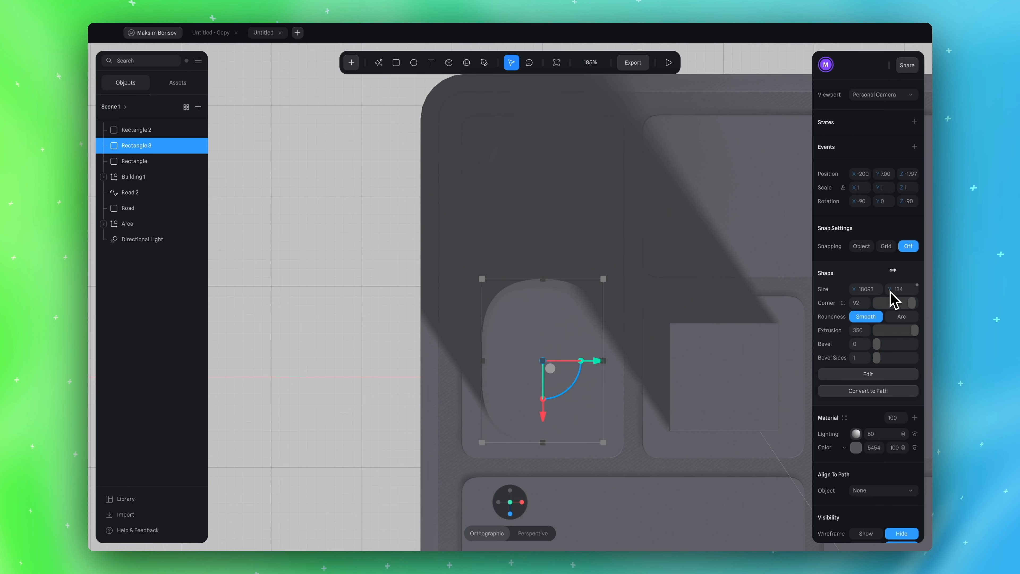
left_click_drag(394, 398, 424, 339, "alt")
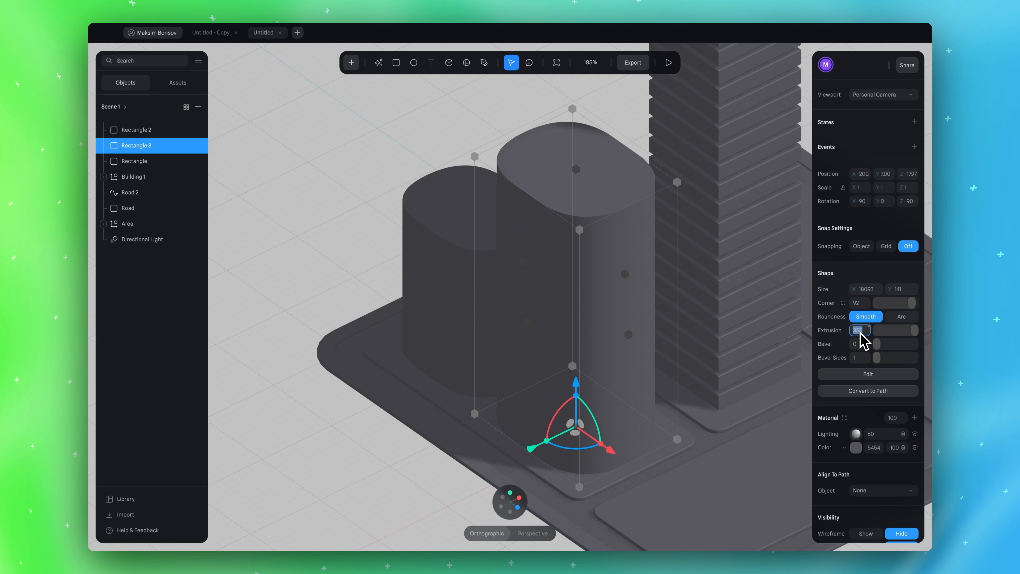
key("Return")
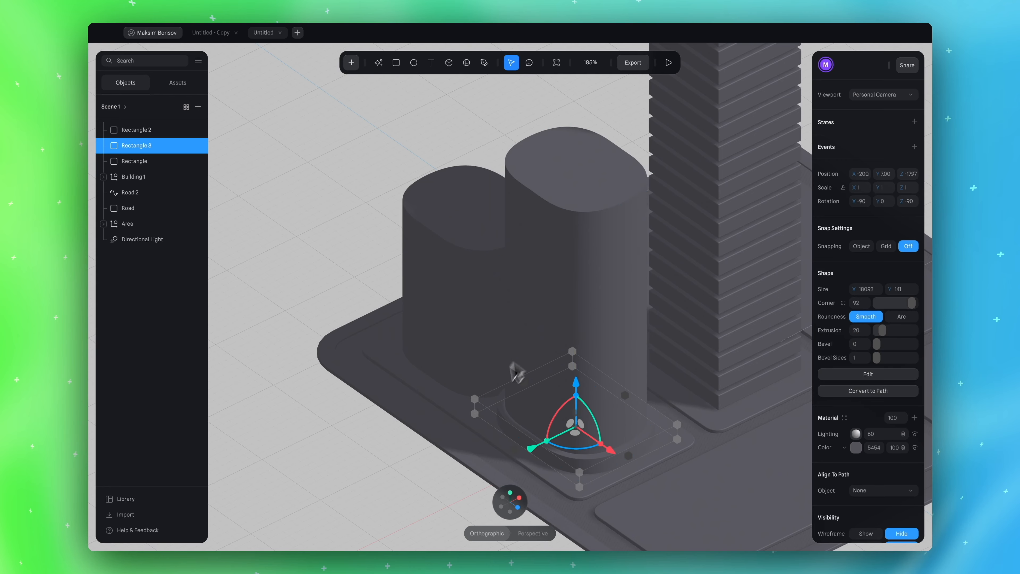
Set the thin rounded slab's X size to 190 and deselect it
mouse_move(462, 493)
left_mouse_down("alt")
mouse_move(437, 485)
mouse_move(371, 510)
mouse_move(449, 510)
mouse_move(452, 500)
left_mouse_up("alt")
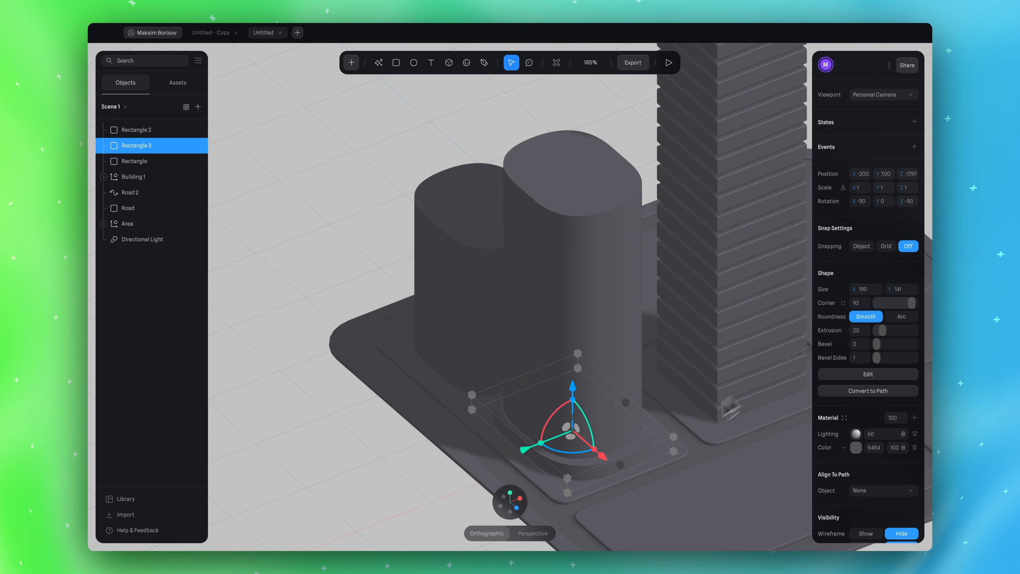
right_click(378, 424)
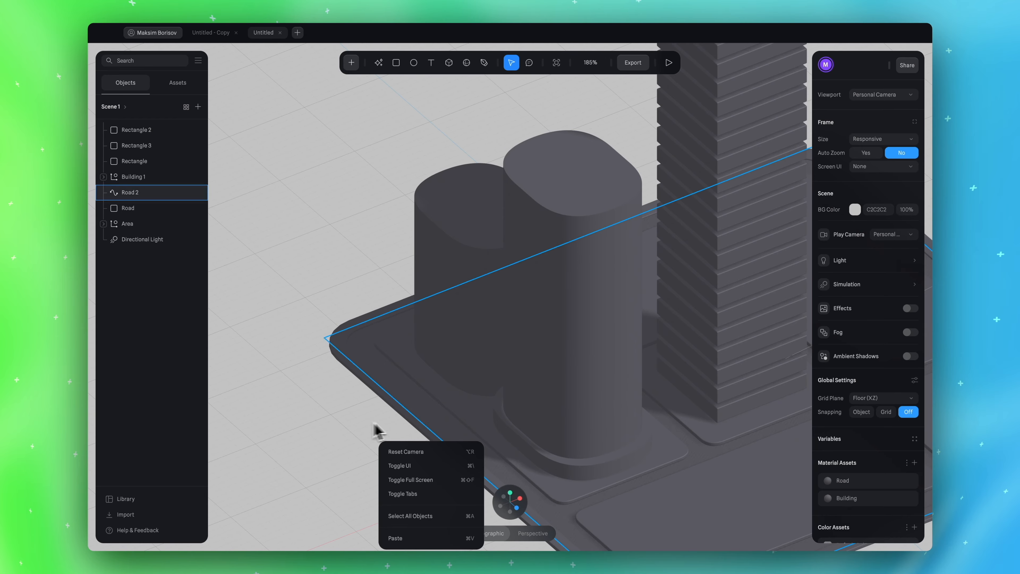
left_click(406, 451)
right_click_drag(337, 420, 380, 421)
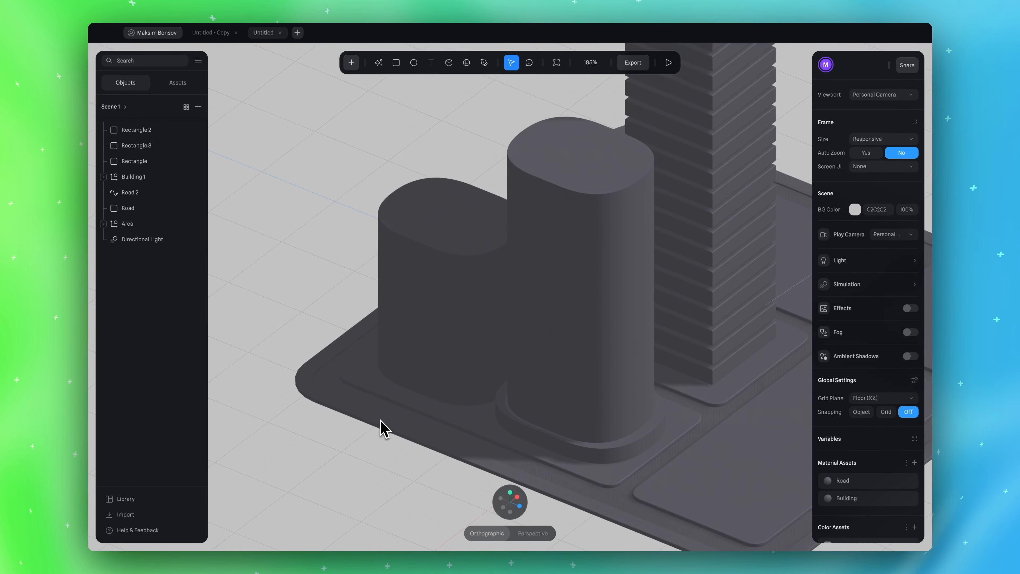
Clone the slab up the tall block with a linear Cloner, using count 9, X spacing 0 and Z spacing 38
left_click(608, 465)
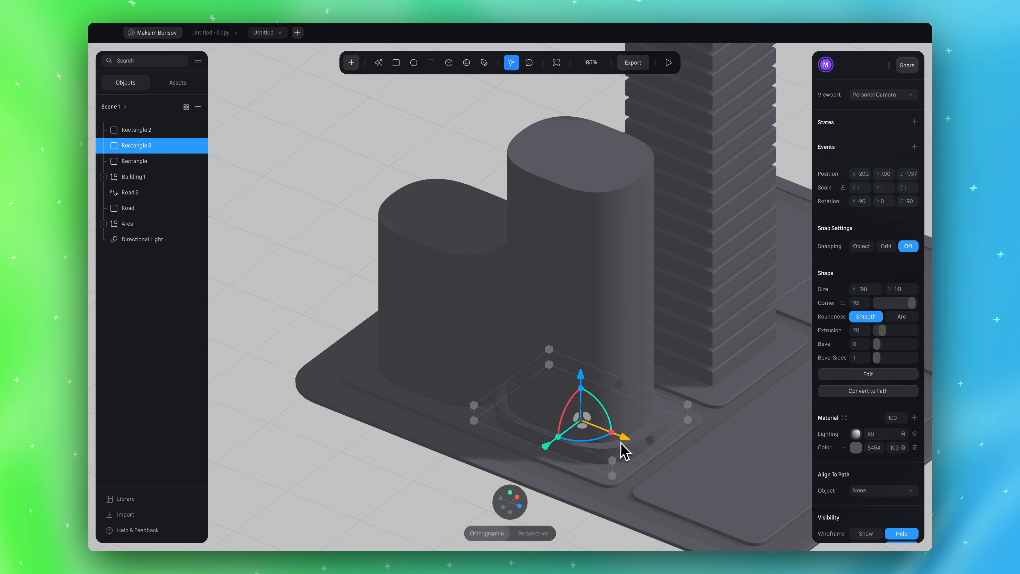
scroll(856, 424, "down", 4)
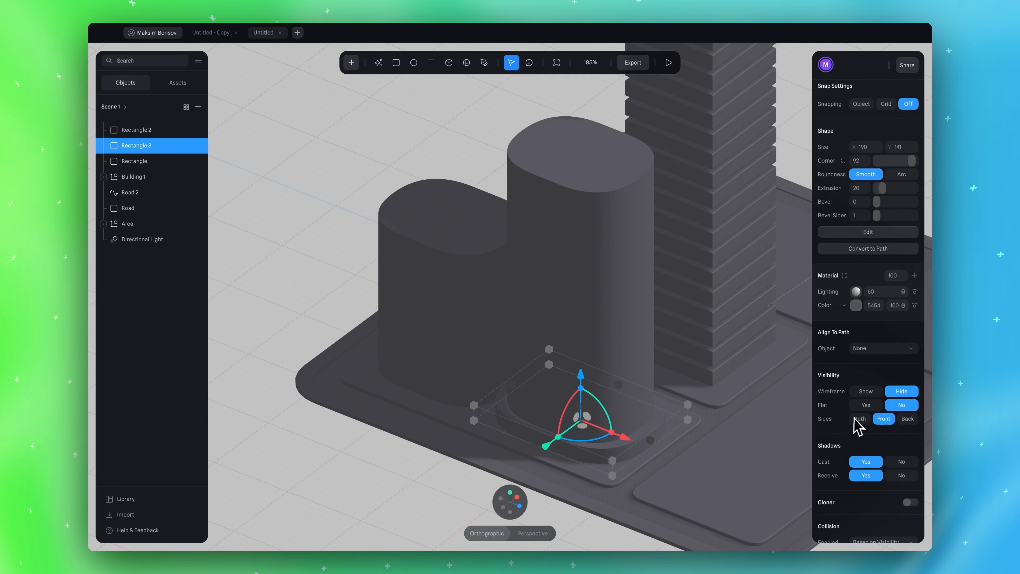
left_click(909, 488)
scroll(874, 434, "down", 3)
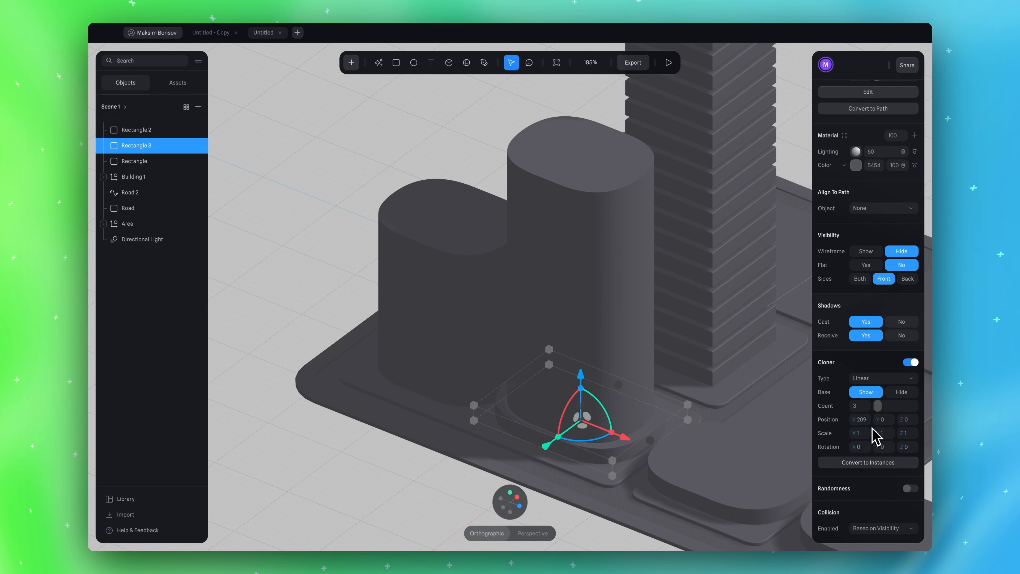
scroll(781, 463, "right", 2)
scroll(781, 463, "down", 1)
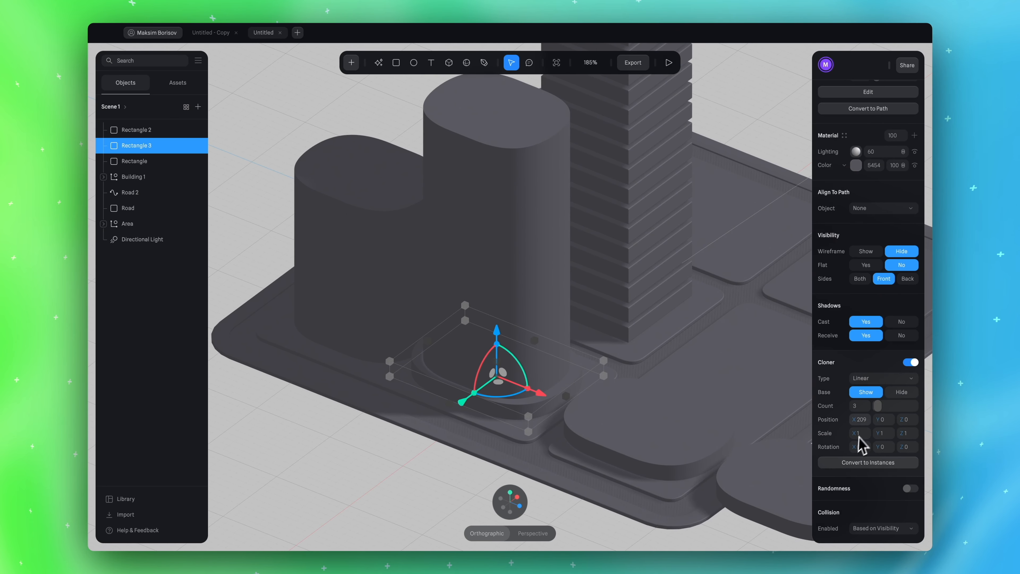
type("0")
key("Return")
left_click_drag(901, 420, 879, 413)
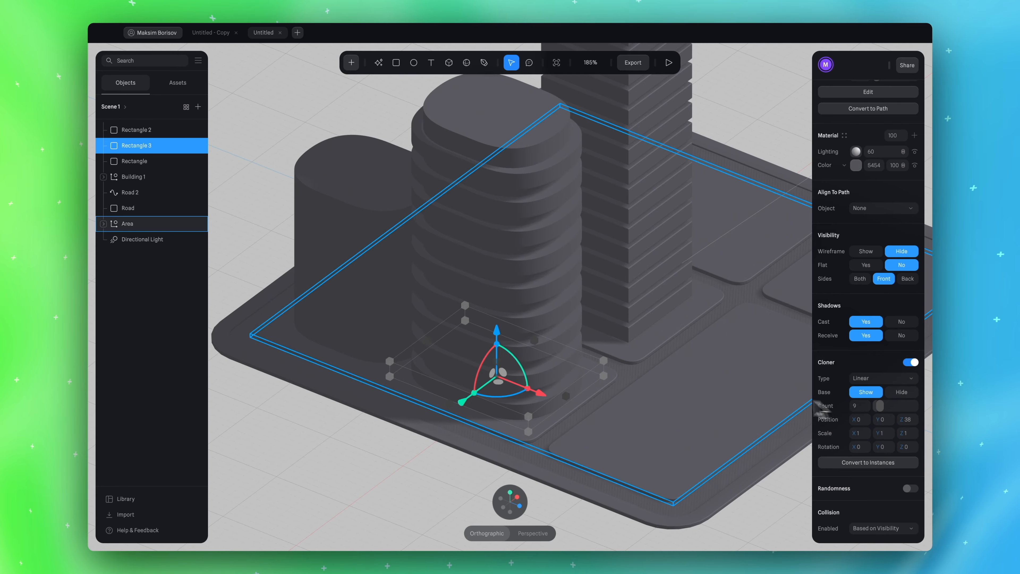
Adjust the cloned slab's size to 184 by 145 for a more even overhang around the tall block
scroll(722, 450, "down", 3)
middle_click_drag(722, 450, 663, 518)
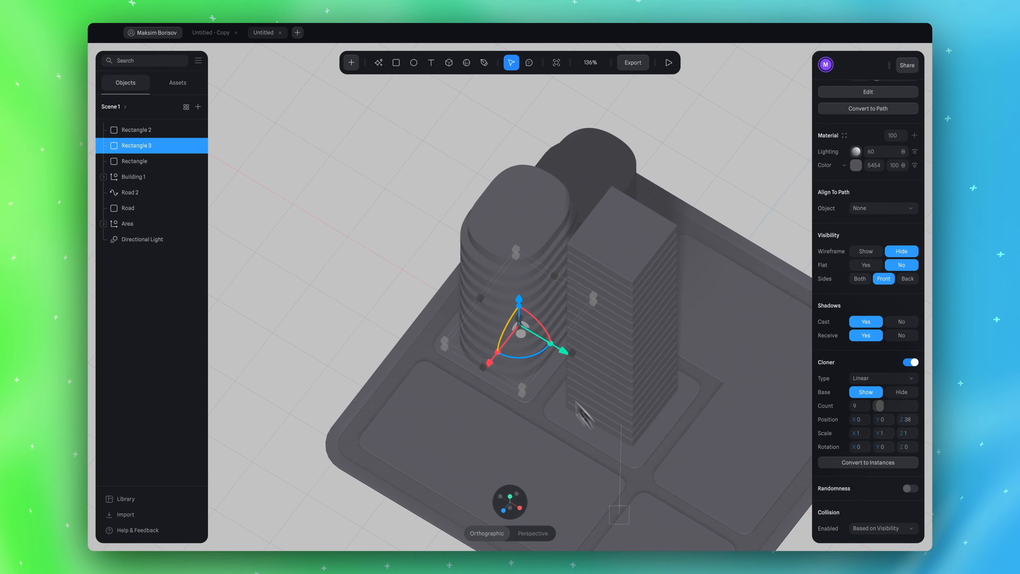
scroll(431, 289, "up", 5)
scroll(431, 289, "up", 1)
mouse_move(347, 213)
middle_mouse_down()
mouse_move(312, 216)
mouse_move(286, 237)
mouse_move(263, 221)
mouse_move(428, 216)
middle_mouse_up()
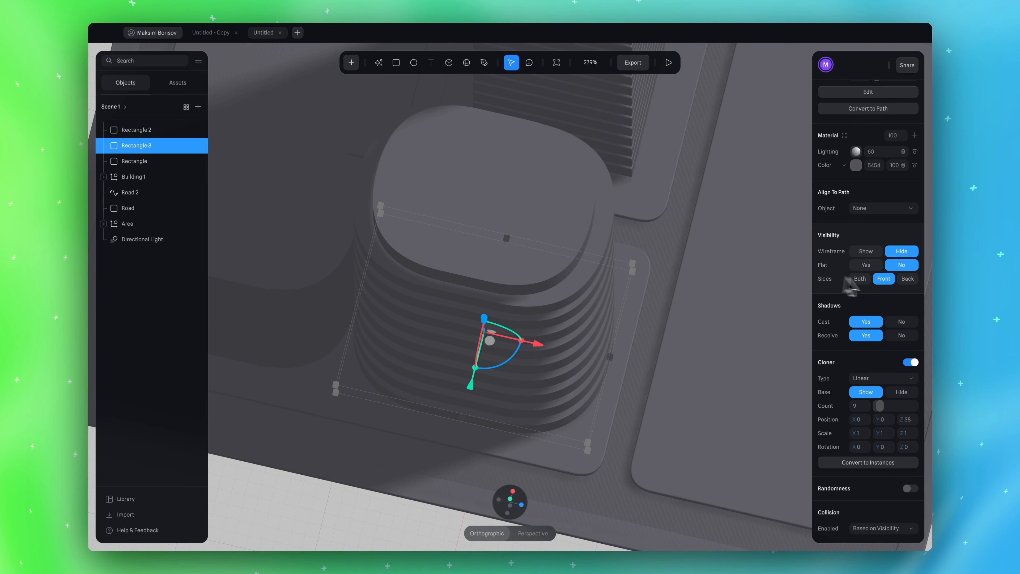
scroll(899, 290, "up", 7)
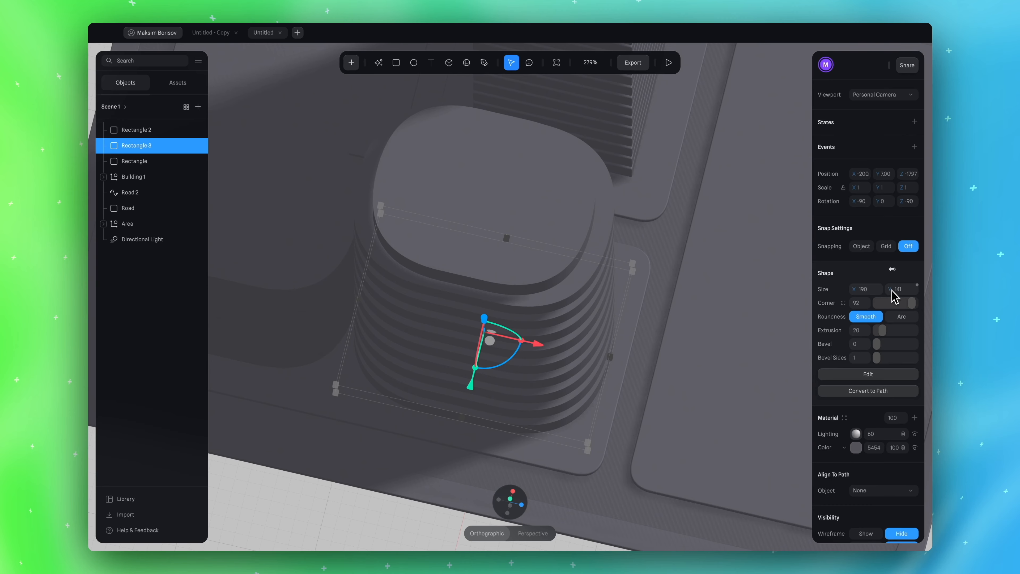
left_click_drag(893, 269, 849, 269)
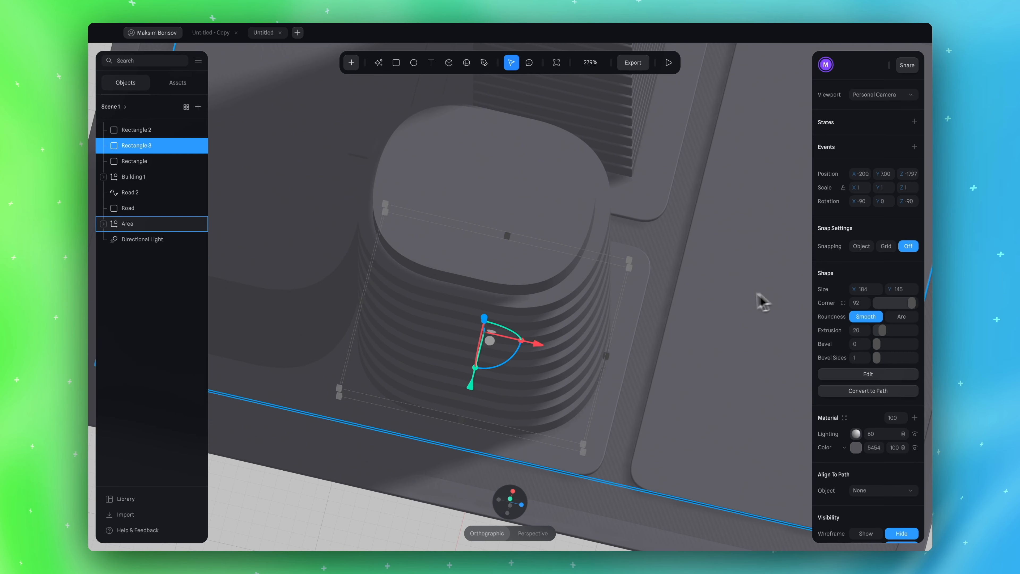
scroll(649, 392, "down", 5)
left_click_drag(489, 454, 383, 419, "alt")
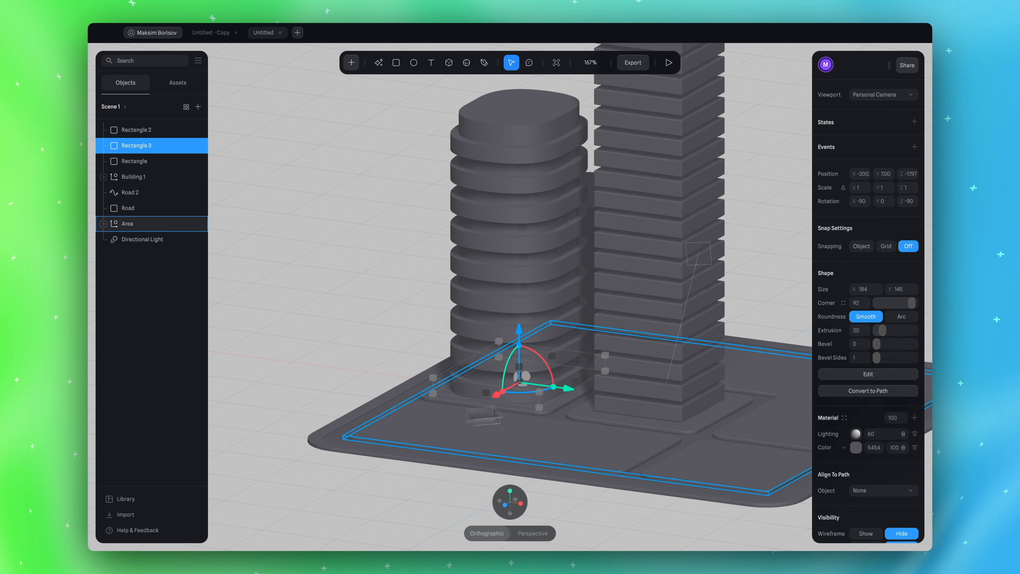
Raise the clone count so the slabs reach the tall block's top, and set the slab's extrusion to 15
scroll(843, 317, "down", 1)
scroll(847, 323, "down", 6)
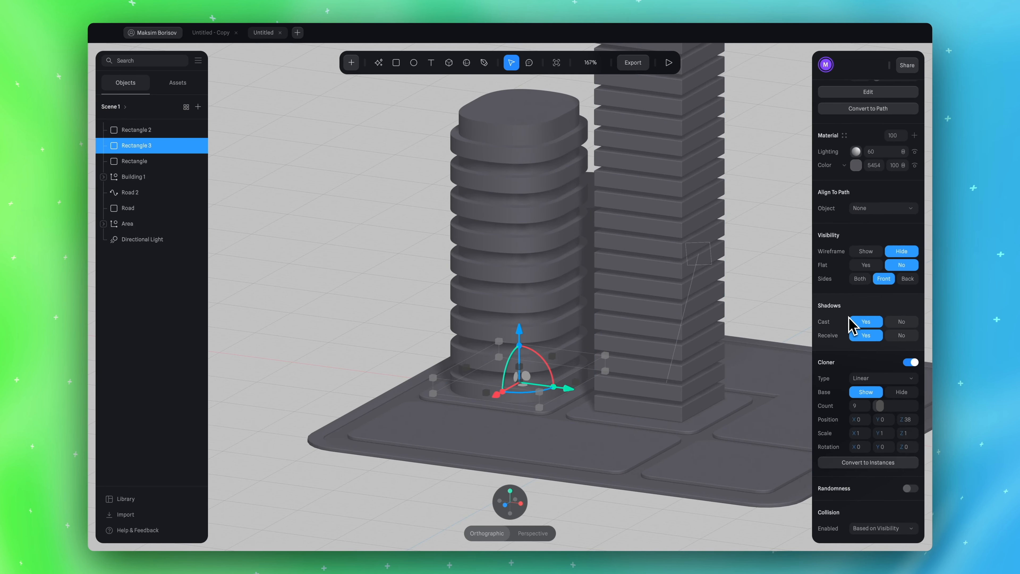
left_click_drag(881, 404, 882, 404)
left_click_drag(380, 274, 416, 271, "alt")
scroll(878, 330, "up", 4)
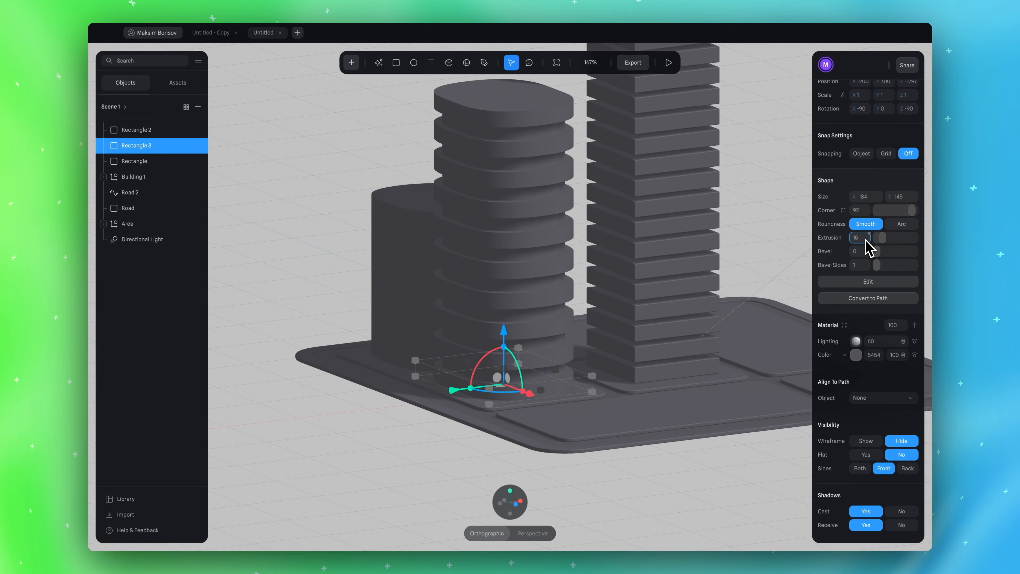
Give the cloned slab a bevel of 1 with 3 bevel sides
left_click_drag(641, 472, 555, 510, "alt")
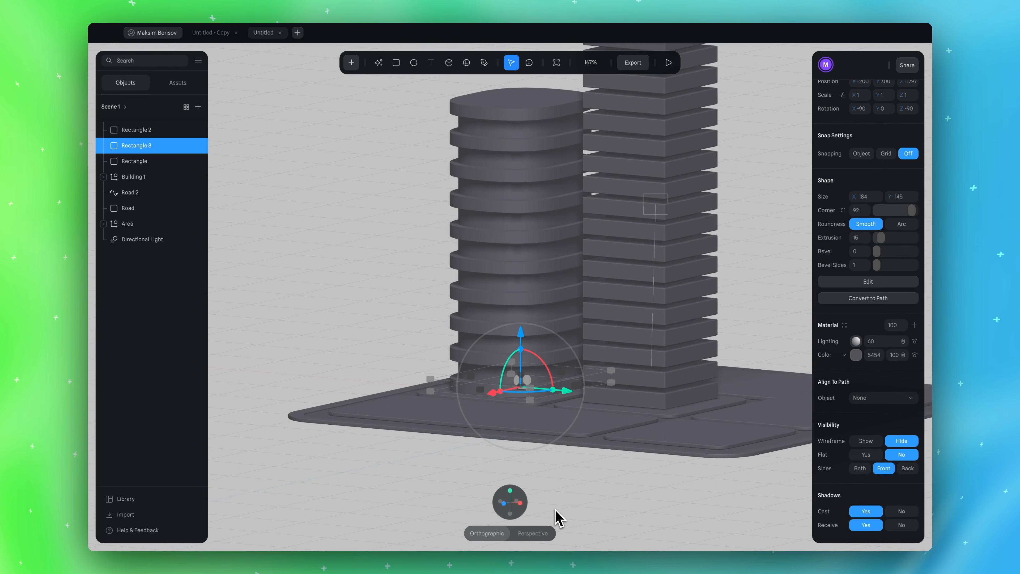
left_click_drag(417, 259, 446, 260, "alt")
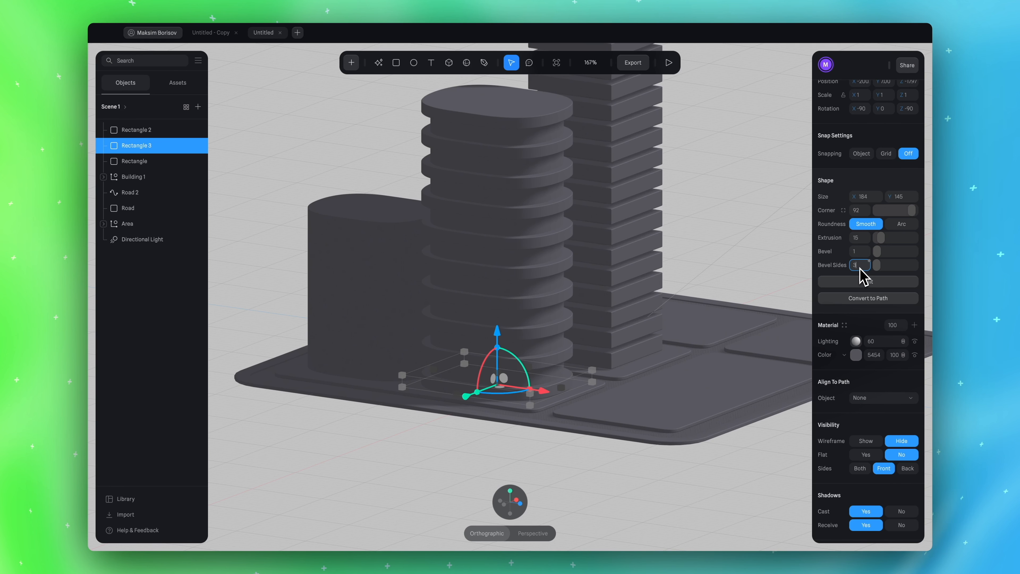
scroll(792, 246, "up", 4)
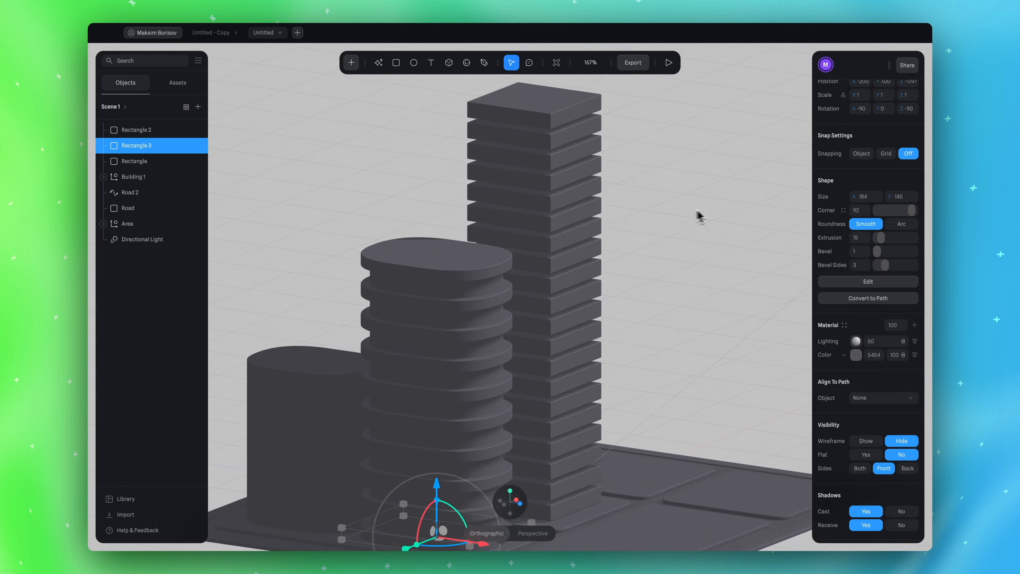
Examine the slab stack beside the central tower from several angles, toggling the slabs' visibility for comparison
left_click_drag(691, 214, 656, 210, "alt")
left_click_drag(642, 142, 669, 196, "alt")
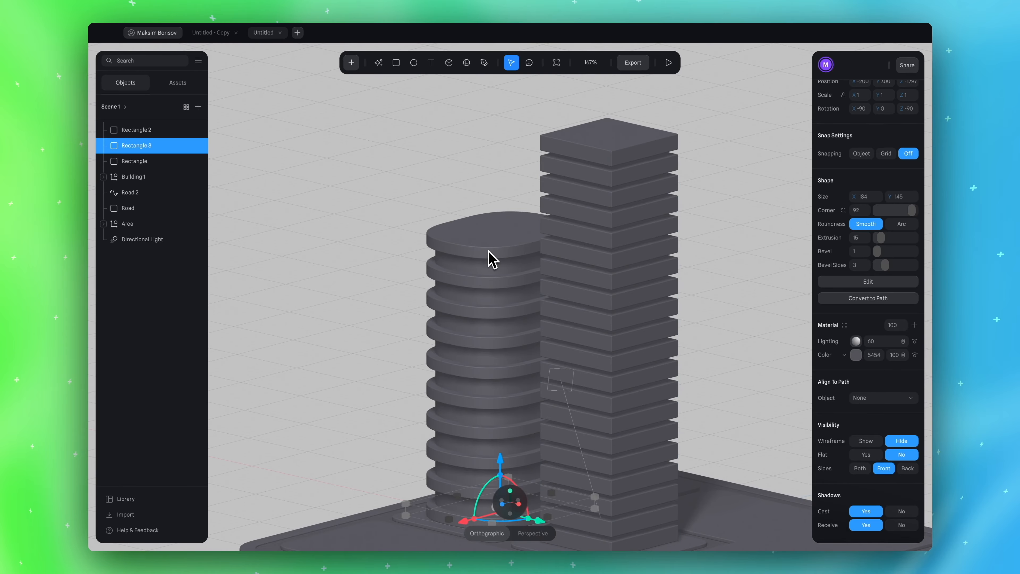
left_click_drag(462, 278, 401, 294, "alt")
scroll(410, 286, "left", 3)
scroll(410, 286, "down", 3)
left_click_drag(283, 270, 295, 237, "alt")
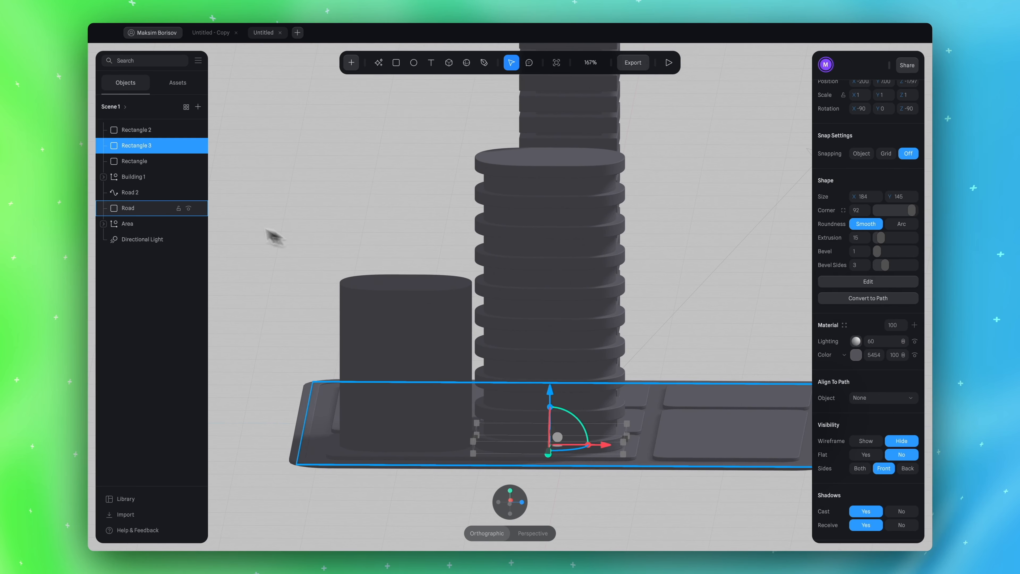
left_click(189, 146)
left_click(189, 146)
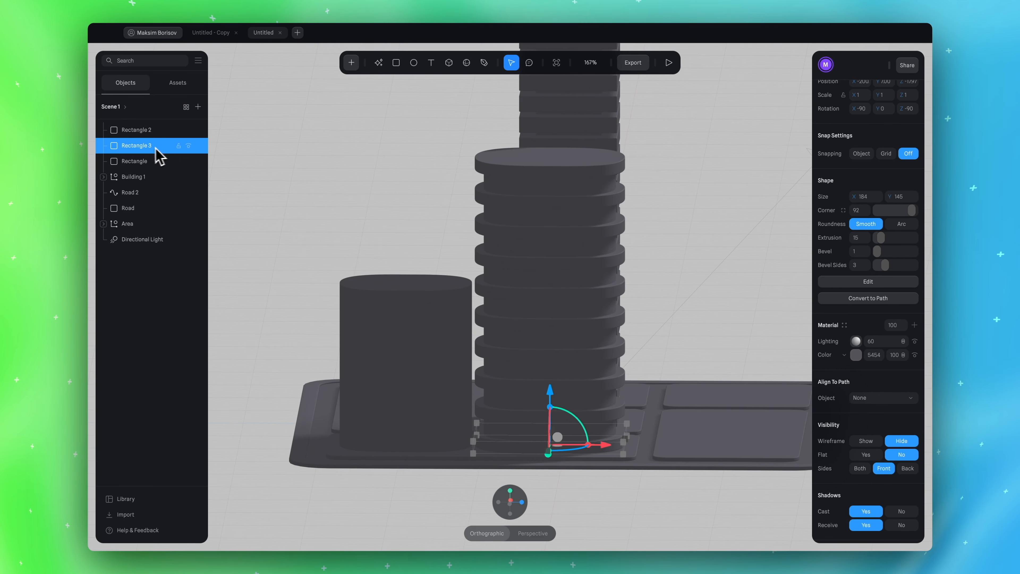
Duplicate the tall block's cloned floor slabs and move the copy sideways over the shorter block
key("ctrl+d")
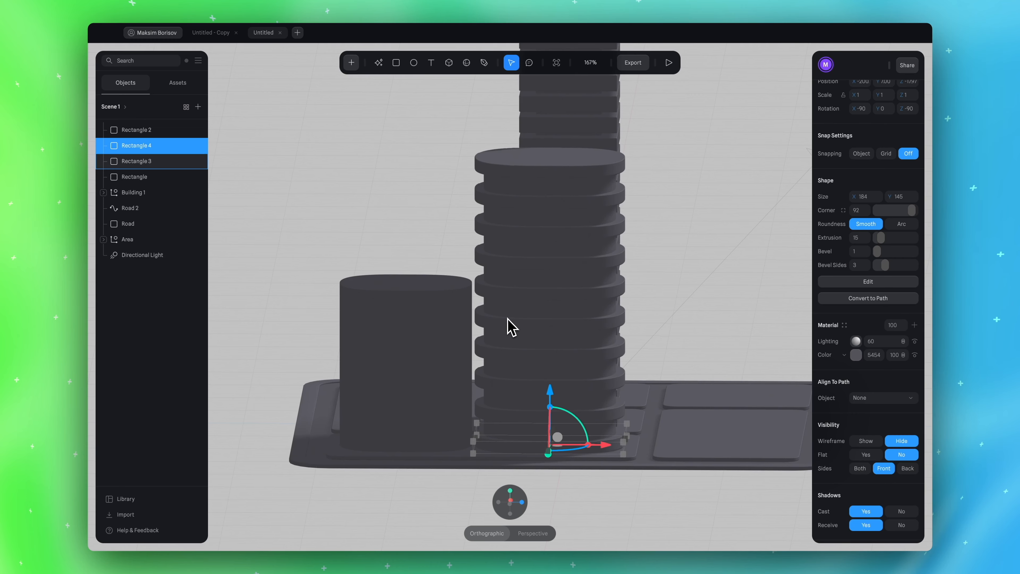
mouse_move(583, 501)
left_click(510, 501)
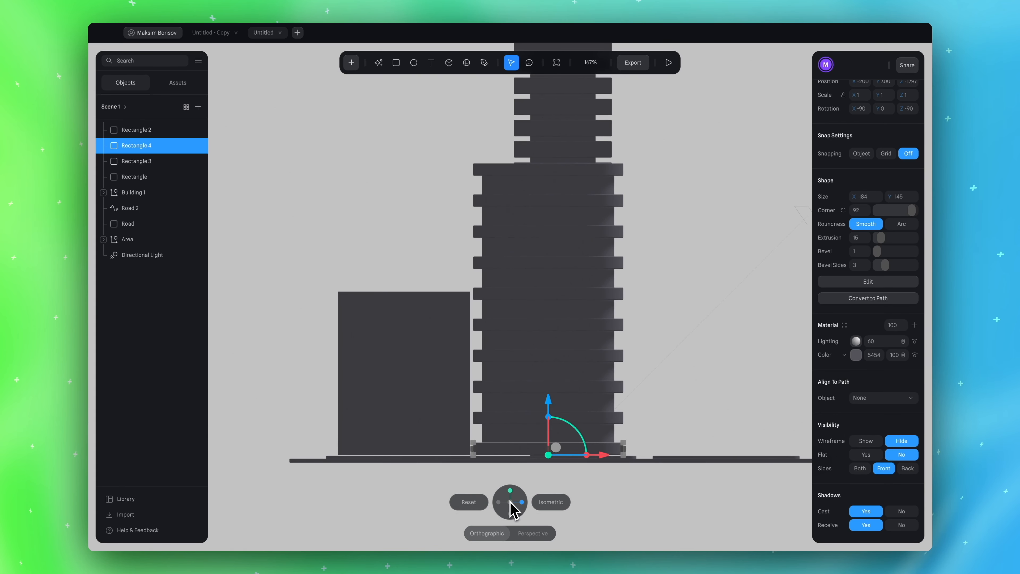
left_click_drag(602, 455, 458, 436)
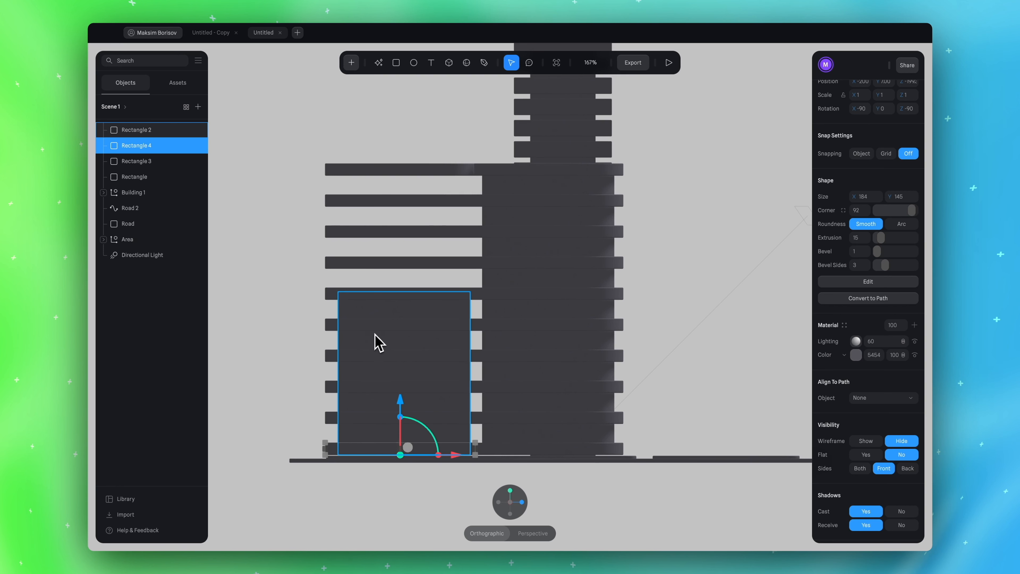
Set the duplicated slab's clone count to 6 to match the shorter block's height
scroll(899, 392, "down", 5)
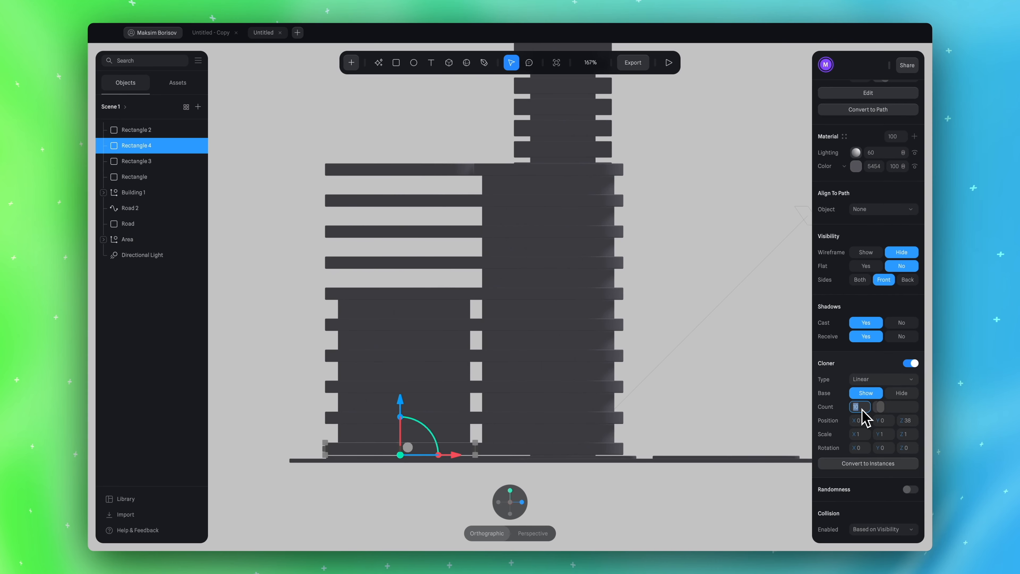
key("Return")
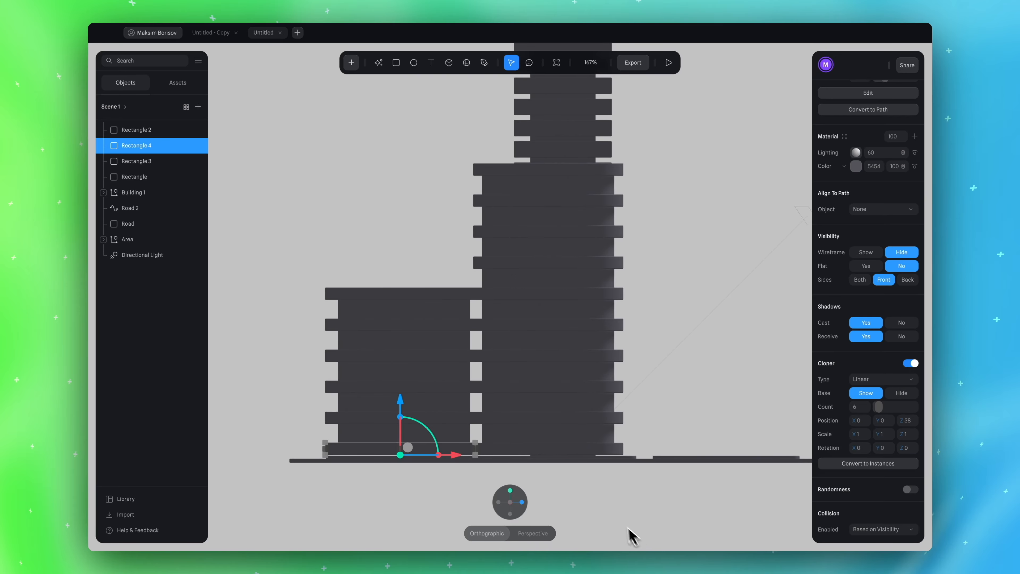
left_click(639, 540)
middle_click_drag(618, 496, 578, 502)
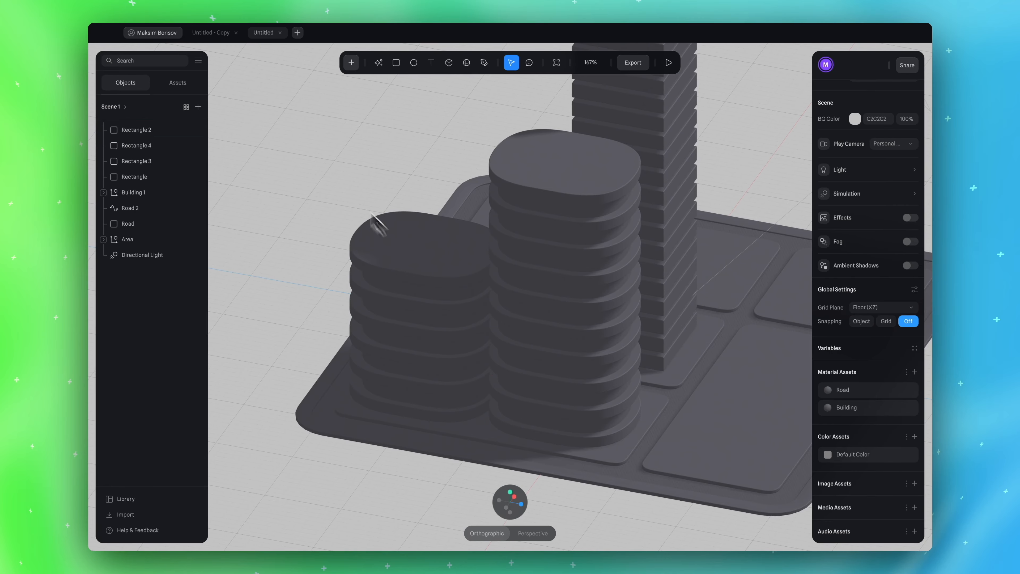
middle_click_drag(372, 323, 308, 286)
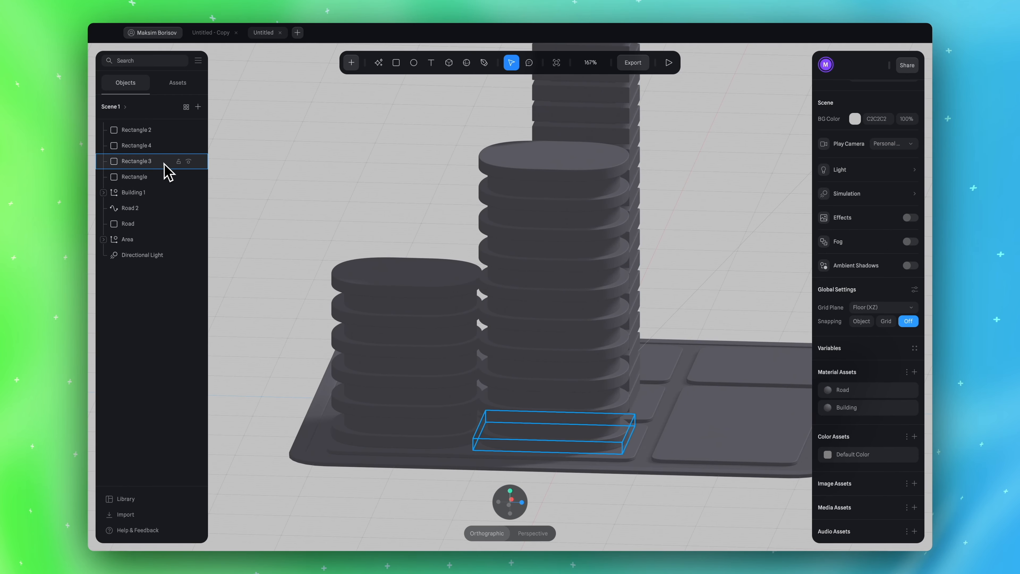
Stretch the shorter block's cloned slab to about 365.78 long so its floors extend across both rounded blocks
left_click(161, 147)
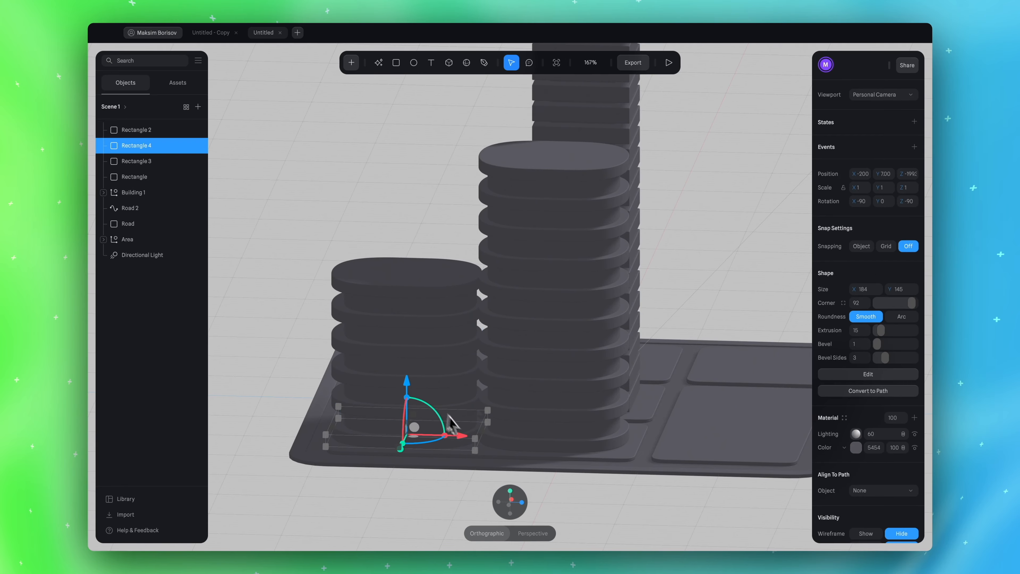
left_click(511, 499)
scroll(574, 275, "right", 2)
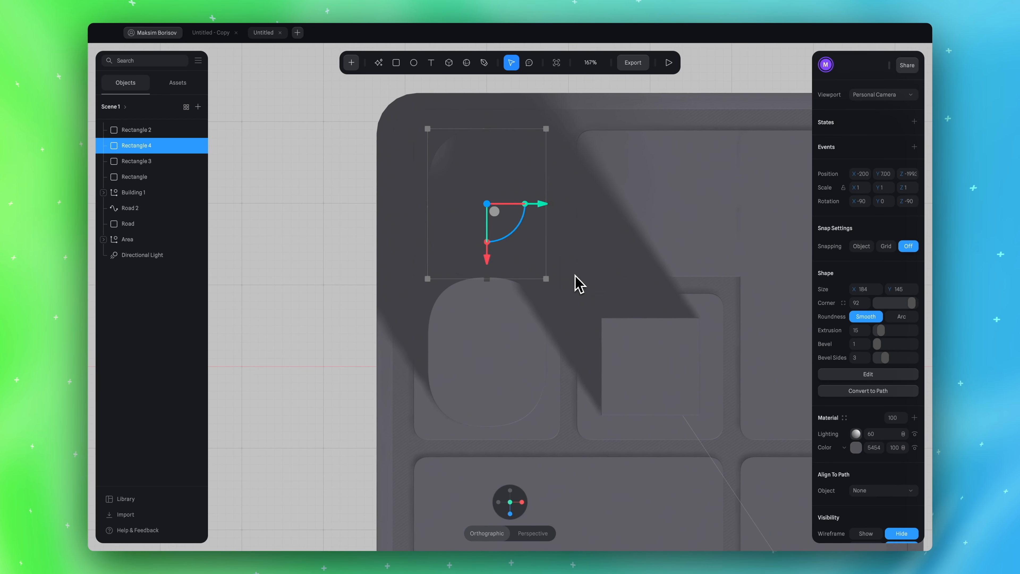
left_click_drag(519, 274, 504, 431)
left_click(506, 511)
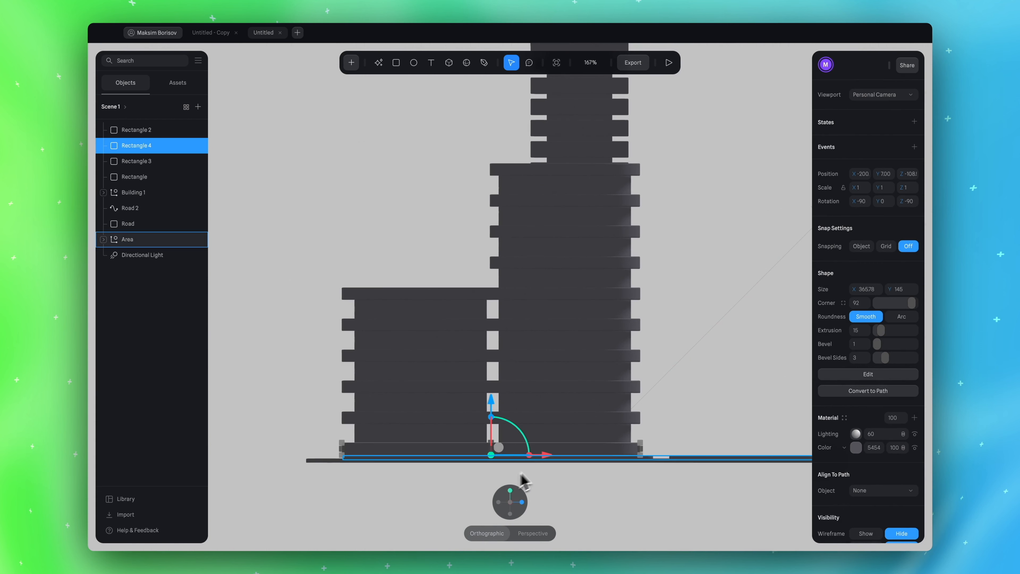
left_click_drag(608, 482, 592, 468, "alt")
left_click(394, 210)
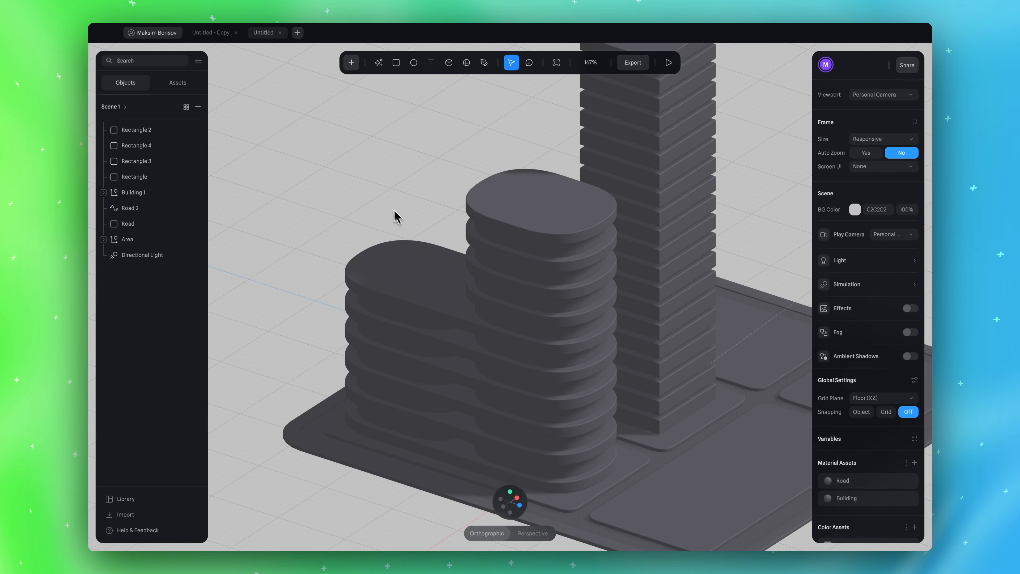
left_click_drag(363, 197, 337, 221, "alt")
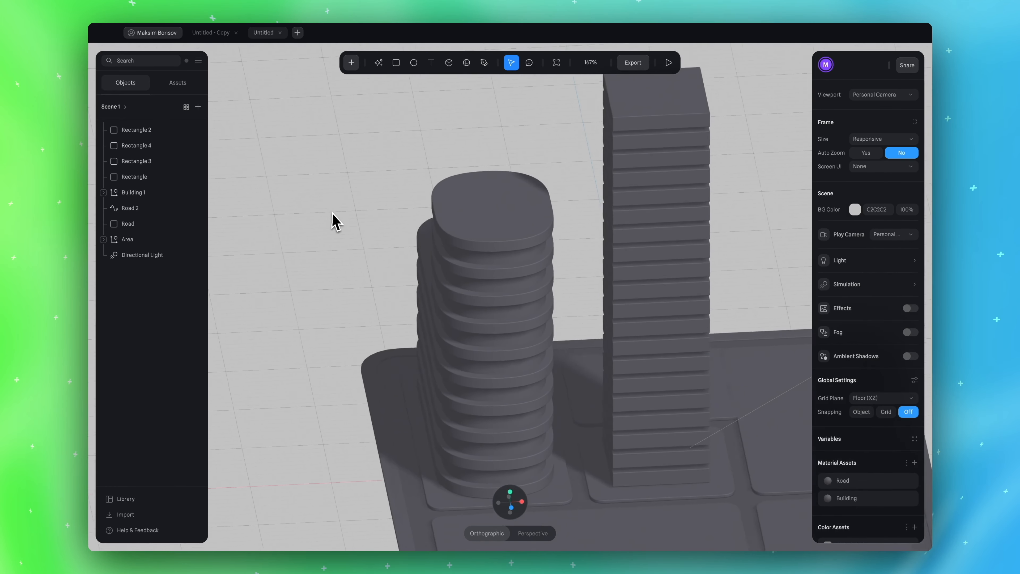
Apply the Building material asset to the two rounded blocks and both of their slab stacks
left_click_drag(129, 130, 137, 181)
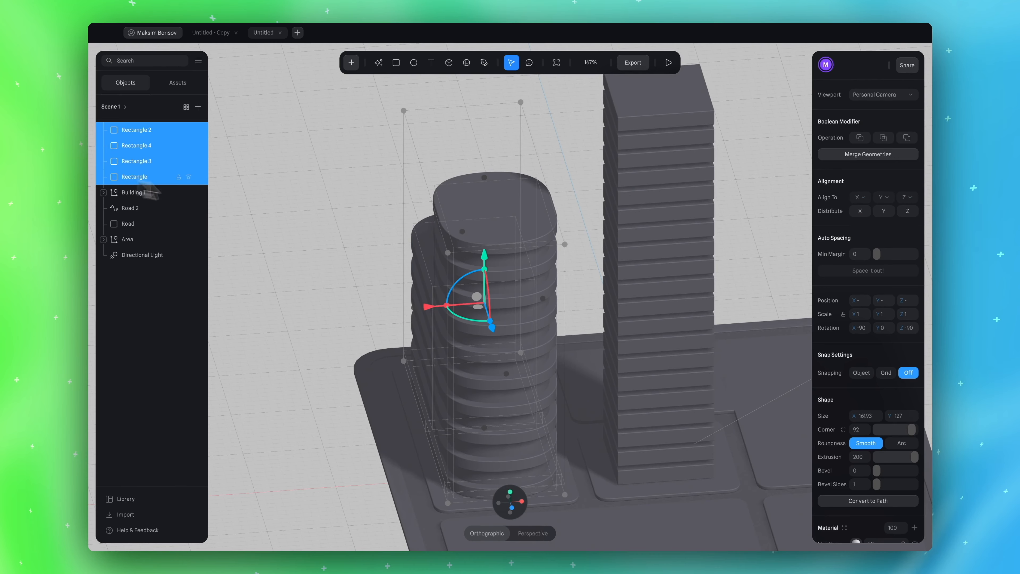
left_click_drag(334, 312, 354, 302, "alt")
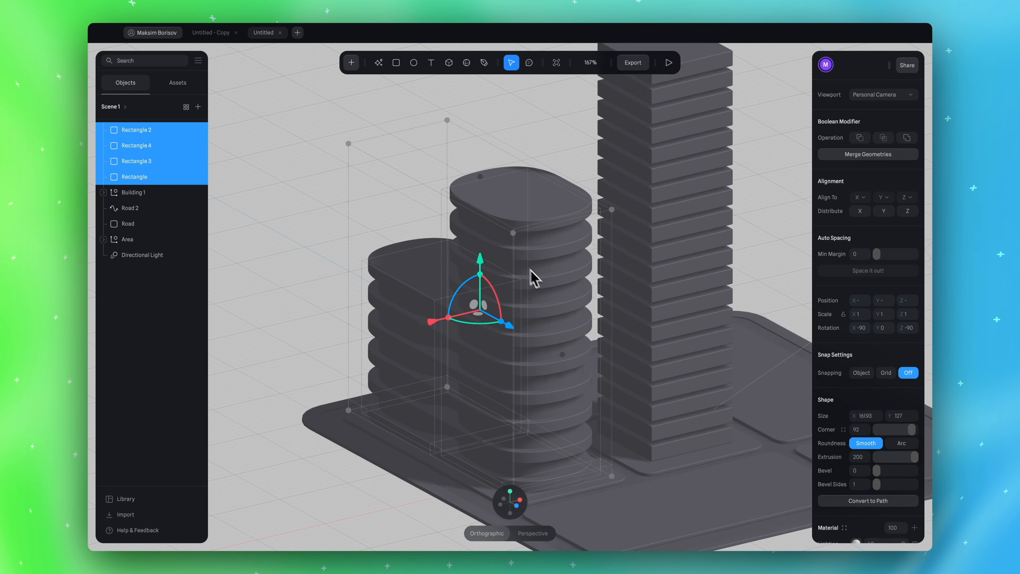
scroll(863, 405, "down", 5)
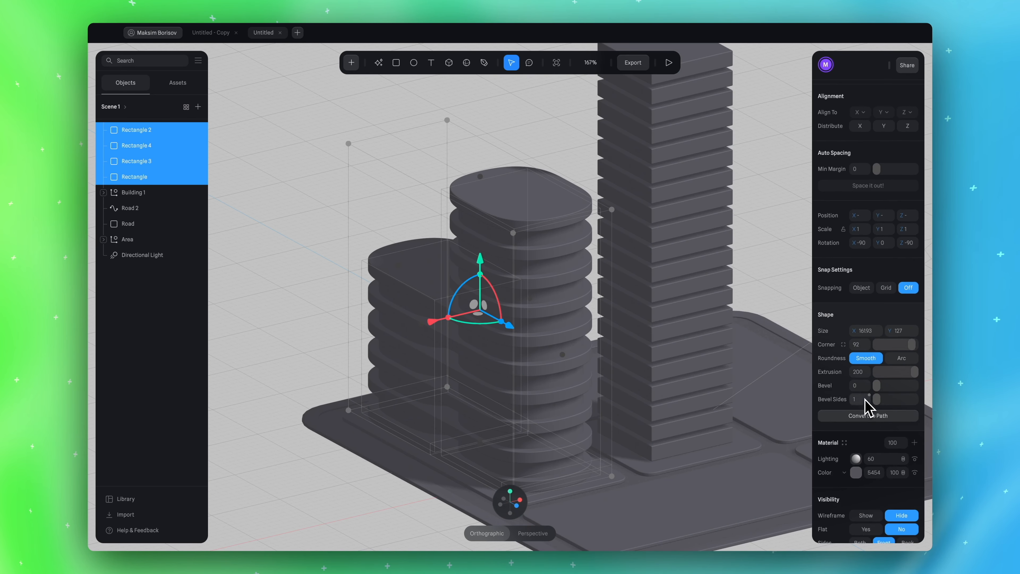
left_click(846, 331)
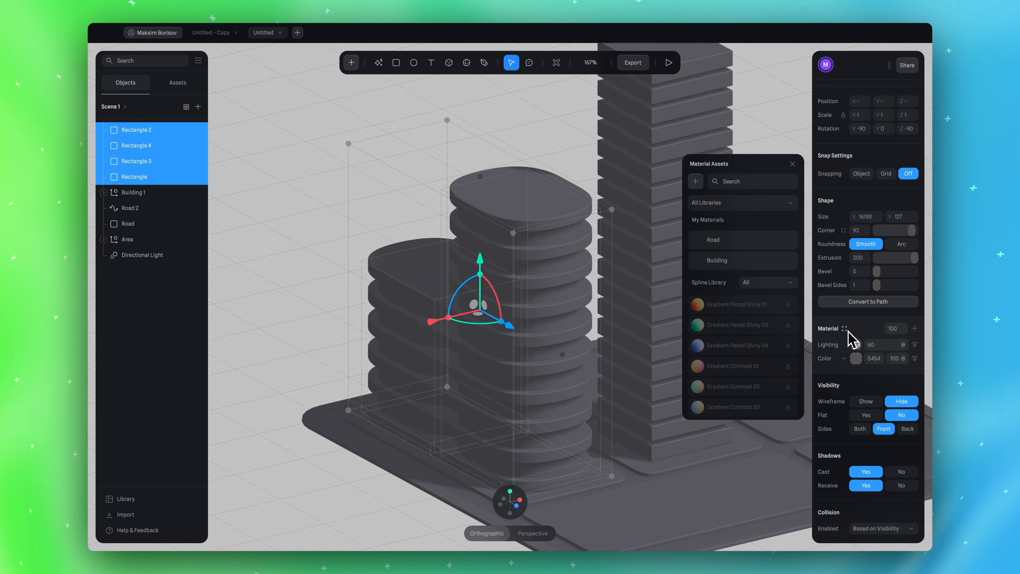
left_click(731, 261)
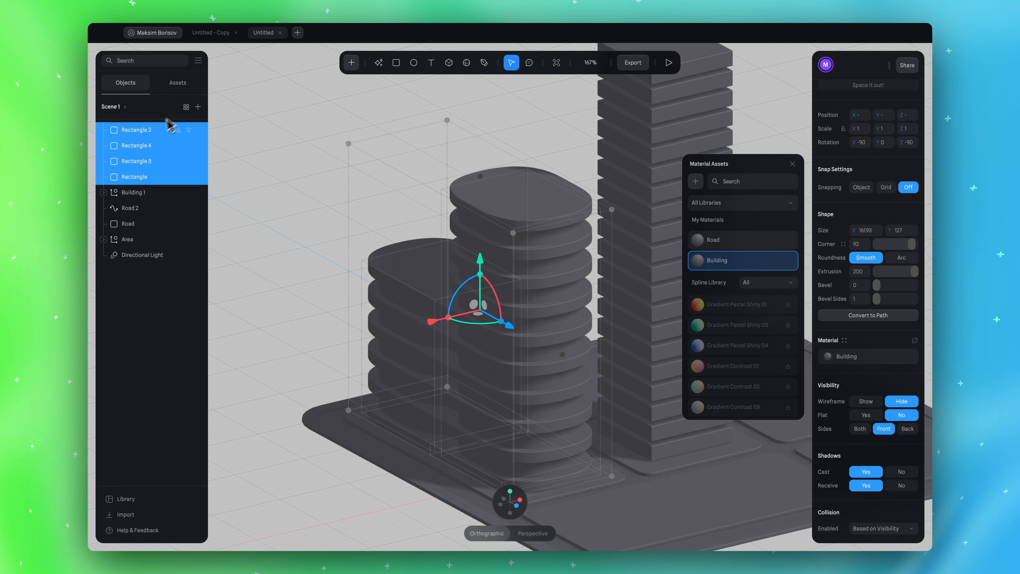
Group the two rounded blocks with their two slab stacks into one object
left_click(168, 129)
left_click(141, 176, "shift")
key("ctrl+g")
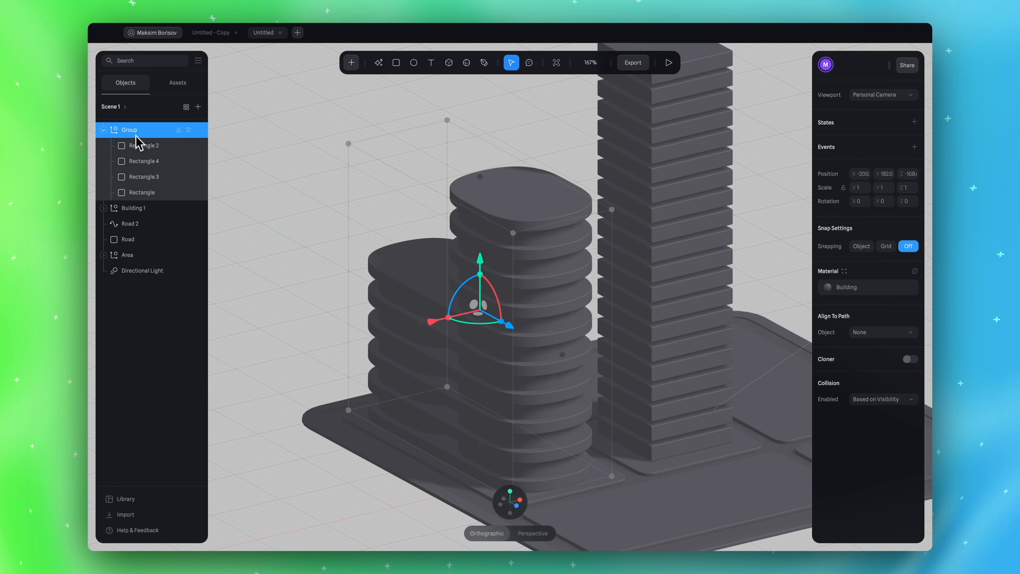
Rename the group holding the rounded tower's rectangles as Building 2, collapse it and deselect it
double_click(133, 130)
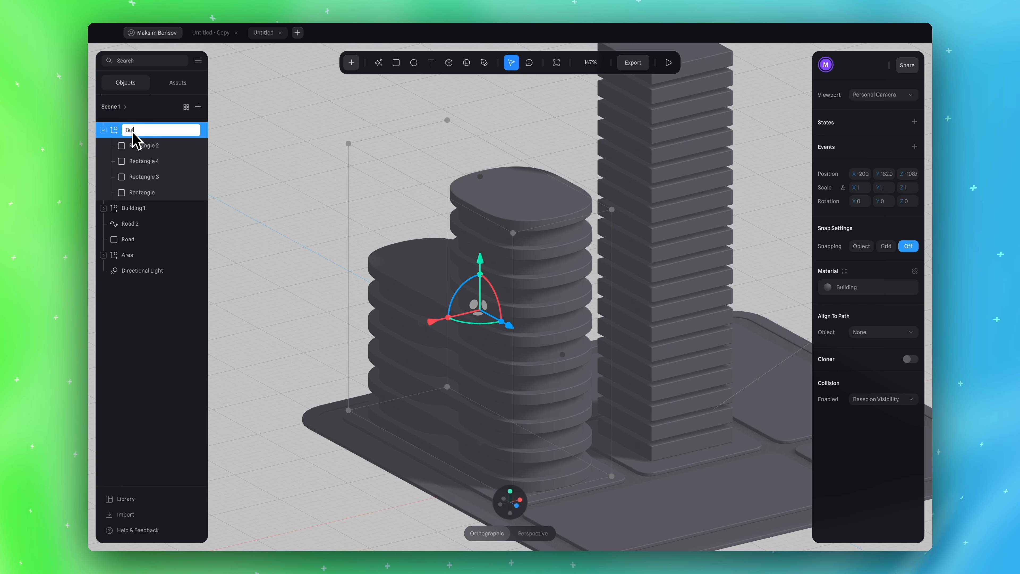
type("Building 2")
key("Return")
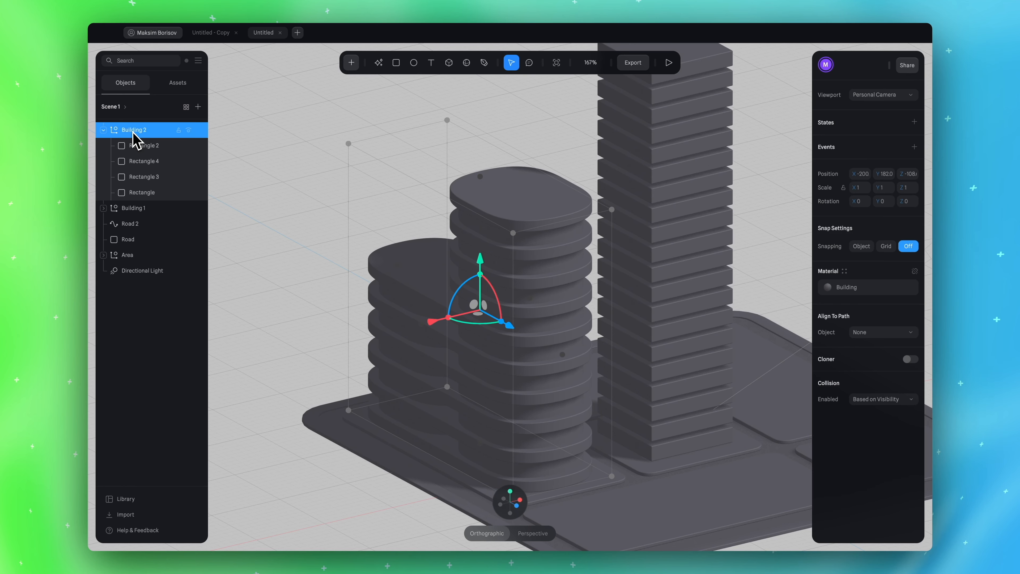
left_click(104, 129)
left_click(300, 210)
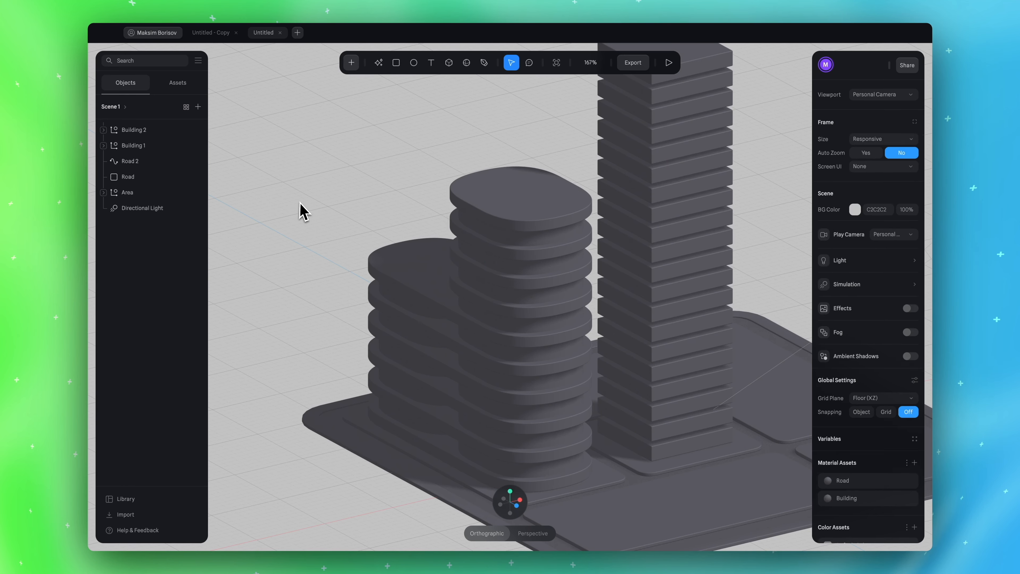
Look over the two modelled buildings, and examine the three-tier tower in the Untitled - Copy reference scene
key("shift+0")
left_click_drag(682, 257, 610, 369)
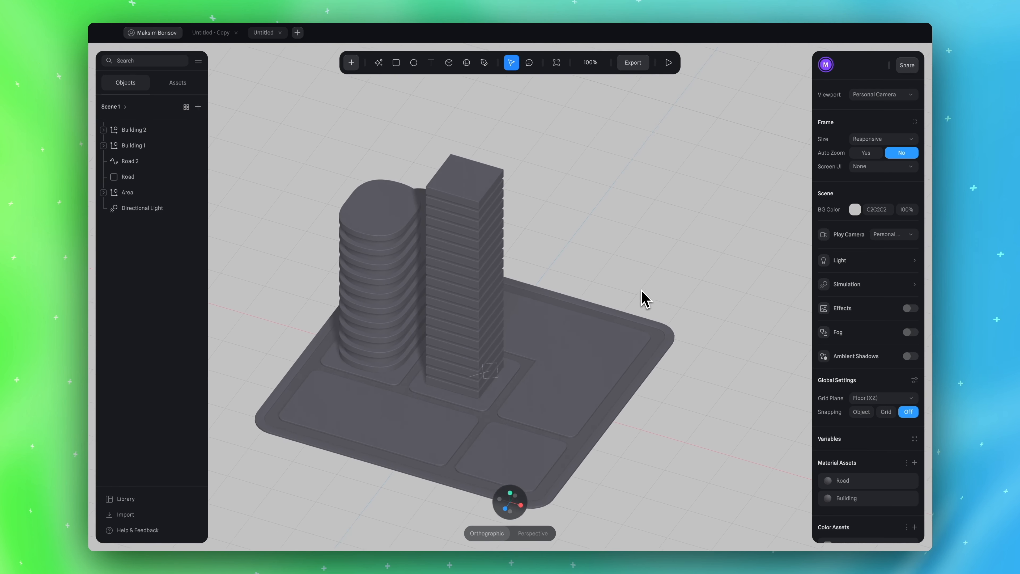
scroll(594, 373, "up", 5)
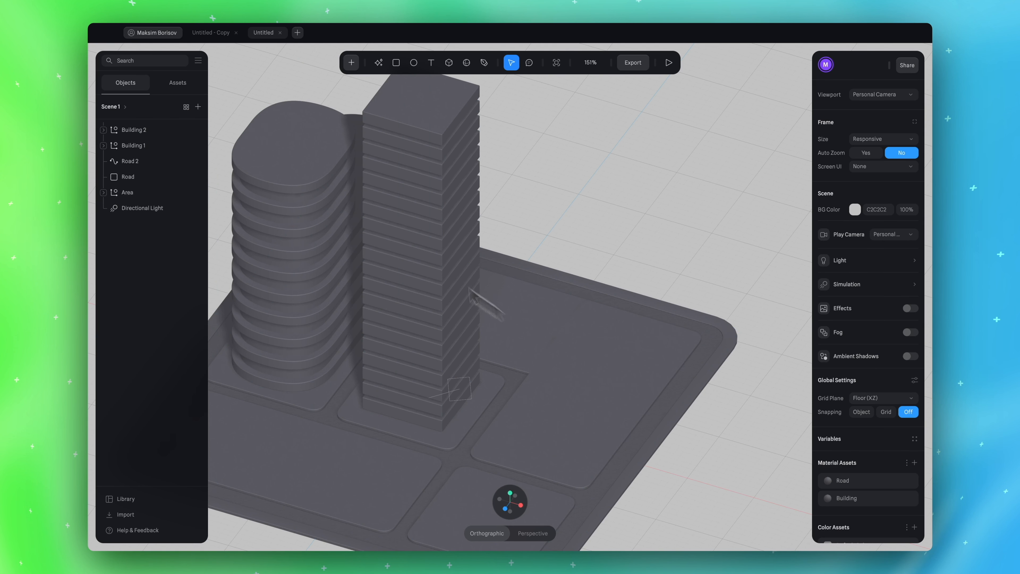
left_click(211, 34)
scroll(518, 286, "down", 10)
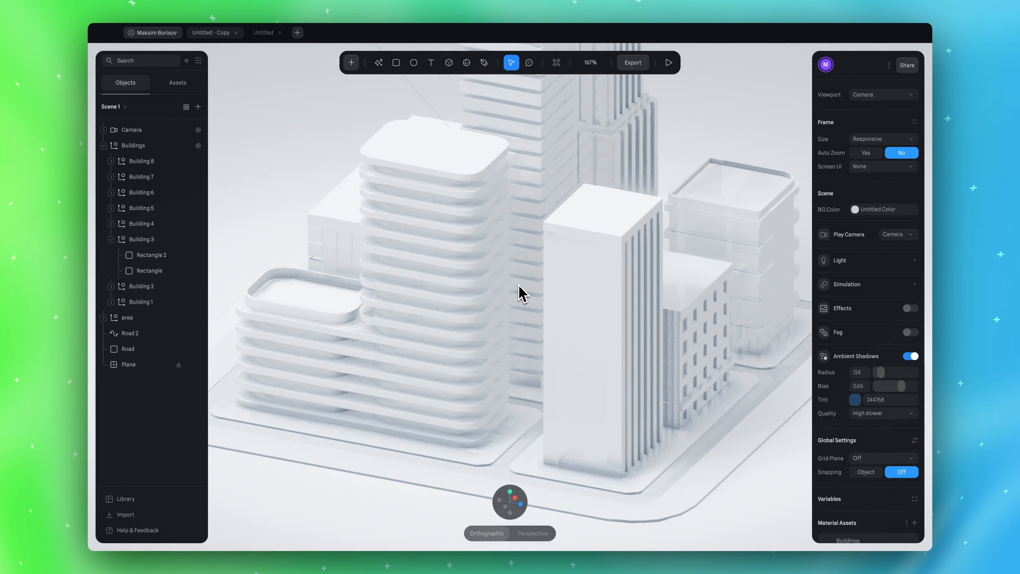
left_click_drag(716, 196, 597, 205, "alt")
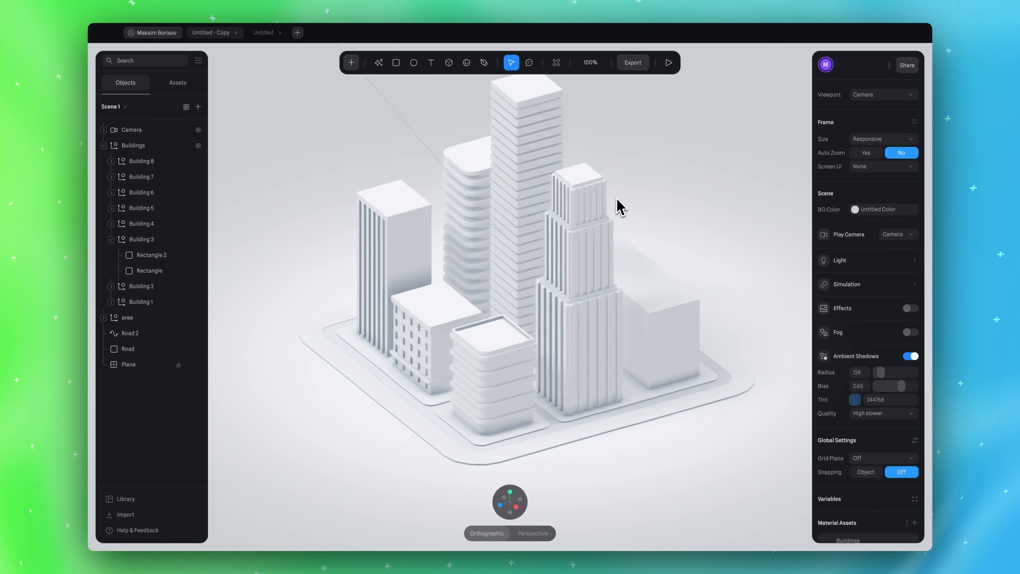
scroll(629, 205, "up", 6)
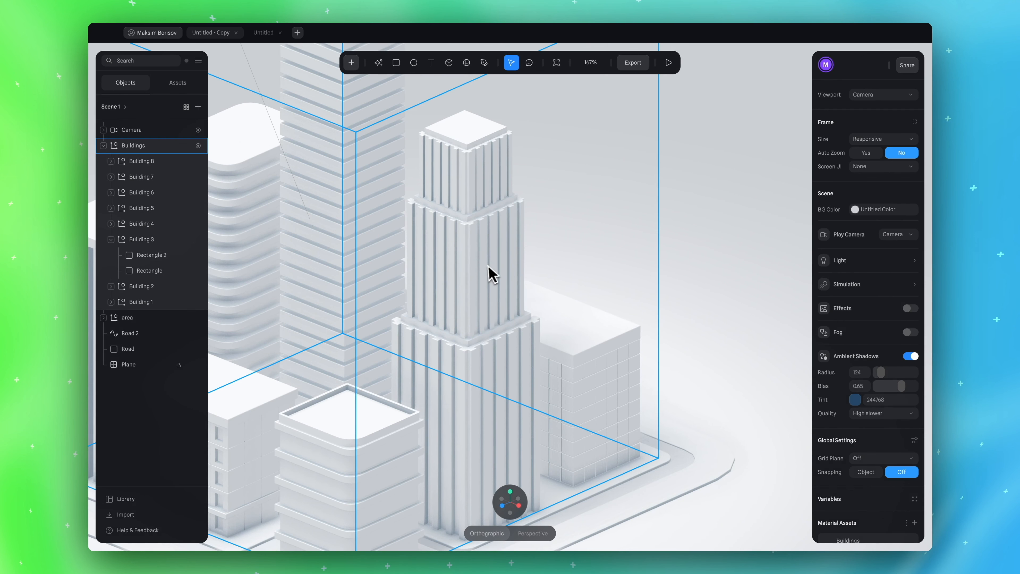
scroll(502, 251, "left", 3)
scroll(502, 251, "left", 1)
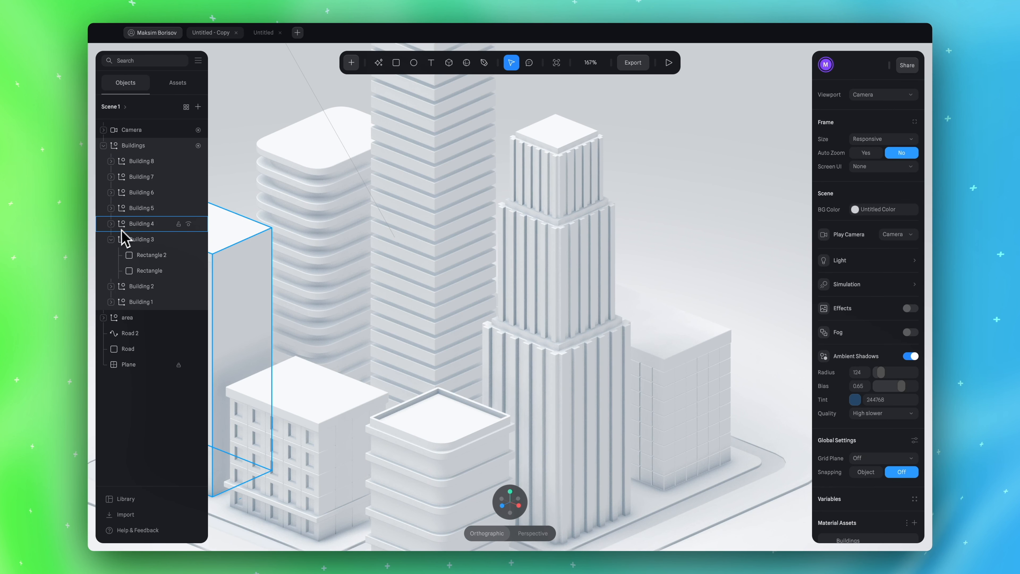
Collapse Building 3 in the reference scene and expand Building 2 down to the cubes of its Part component
left_click(111, 240)
left_click(111, 255)
left_click(138, 255)
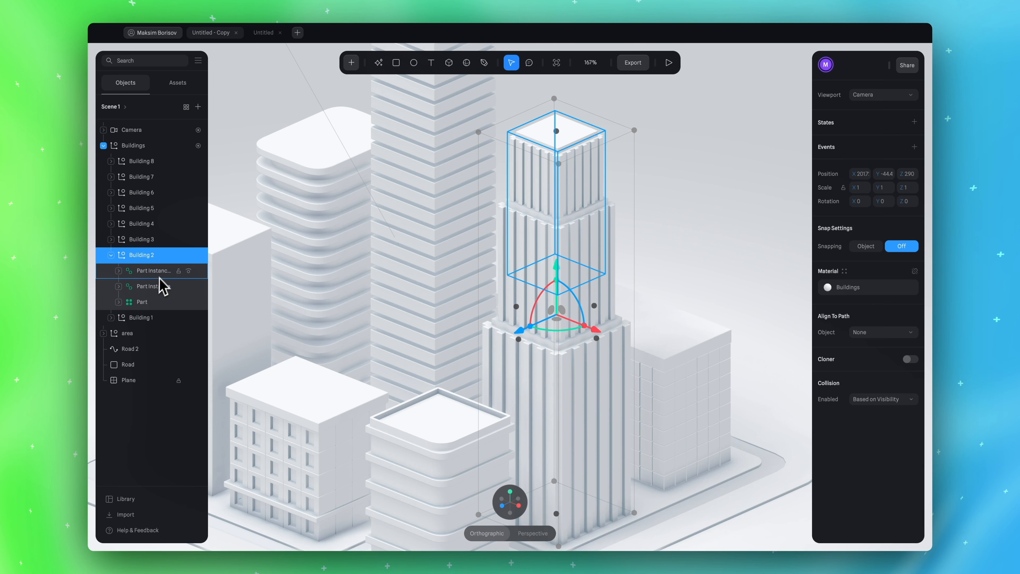
left_click(121, 304)
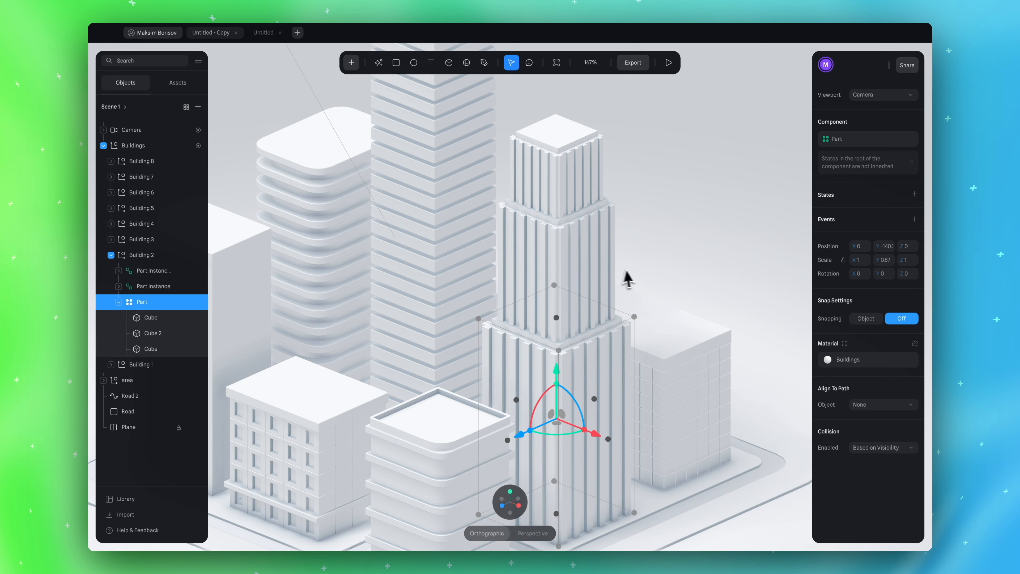
Inspect each tier of the reference tower, comparing the two upper Part instances with the base Part component
left_click(577, 203)
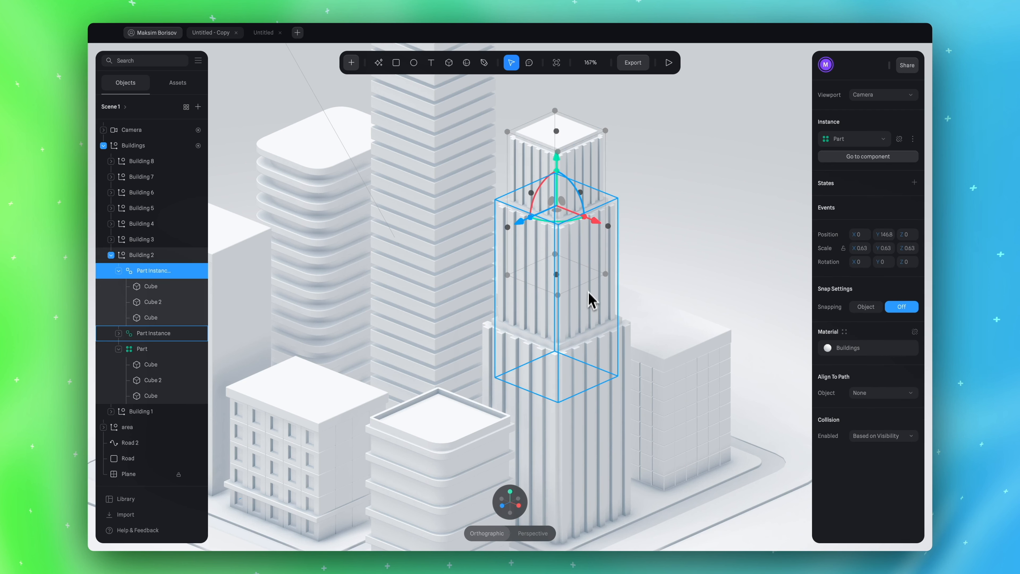
left_click(590, 305)
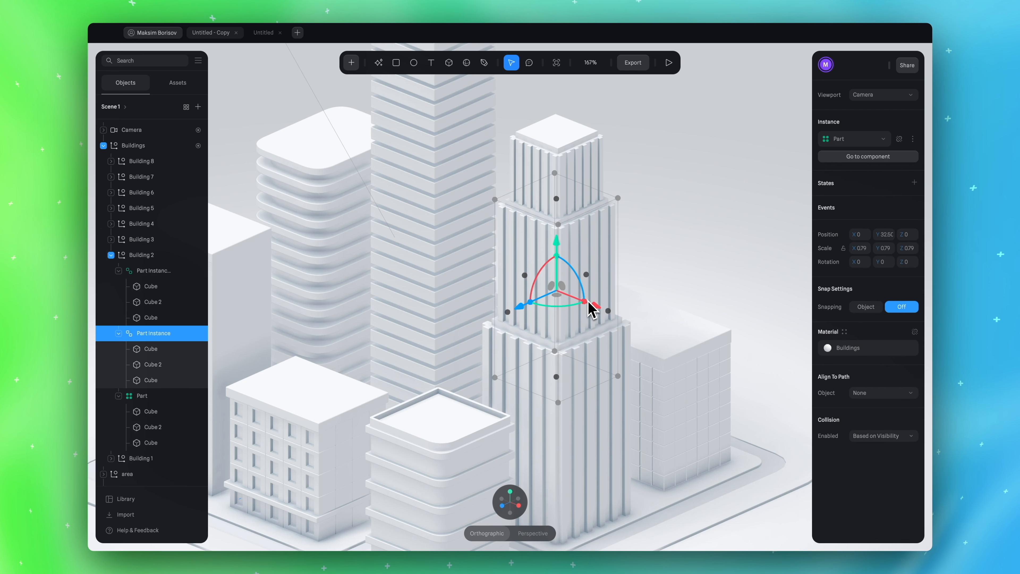
left_click(583, 429)
left_click(586, 234)
left_click(586, 446)
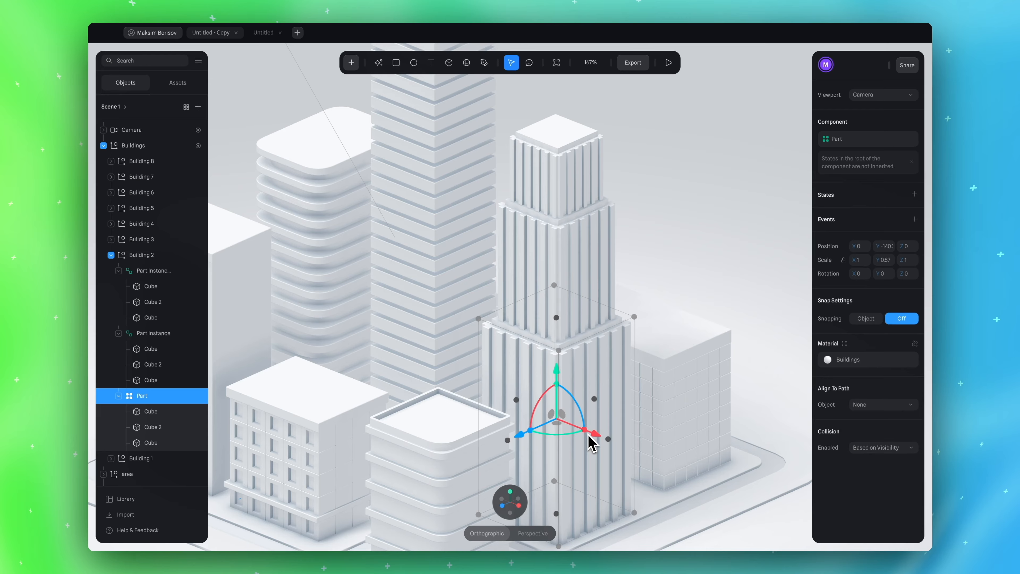
scroll(590, 442, "right", 3)
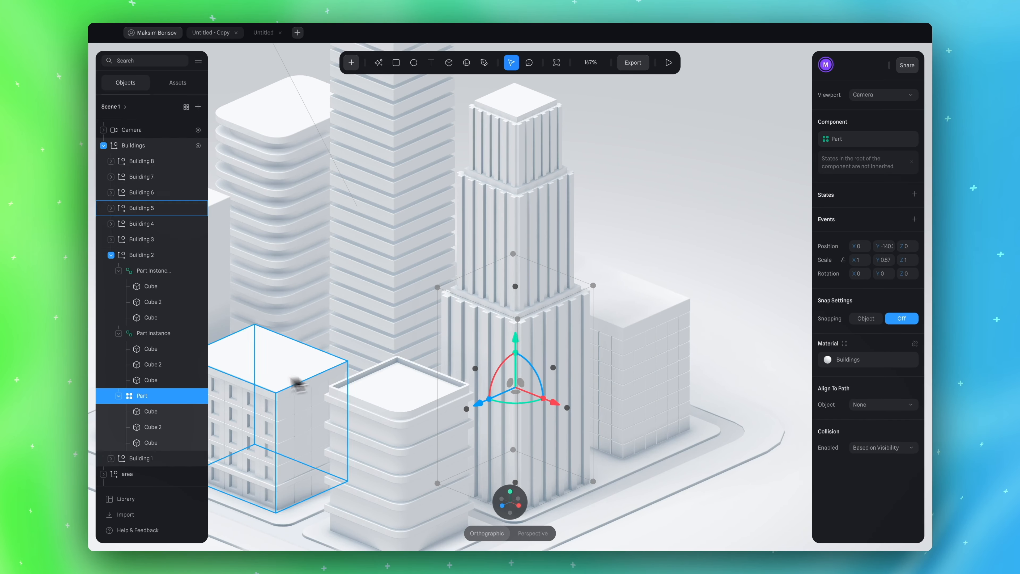
Try narrowing the core cube of the base Part component to about 105.5 in Y and check both upper instances
left_click(165, 413)
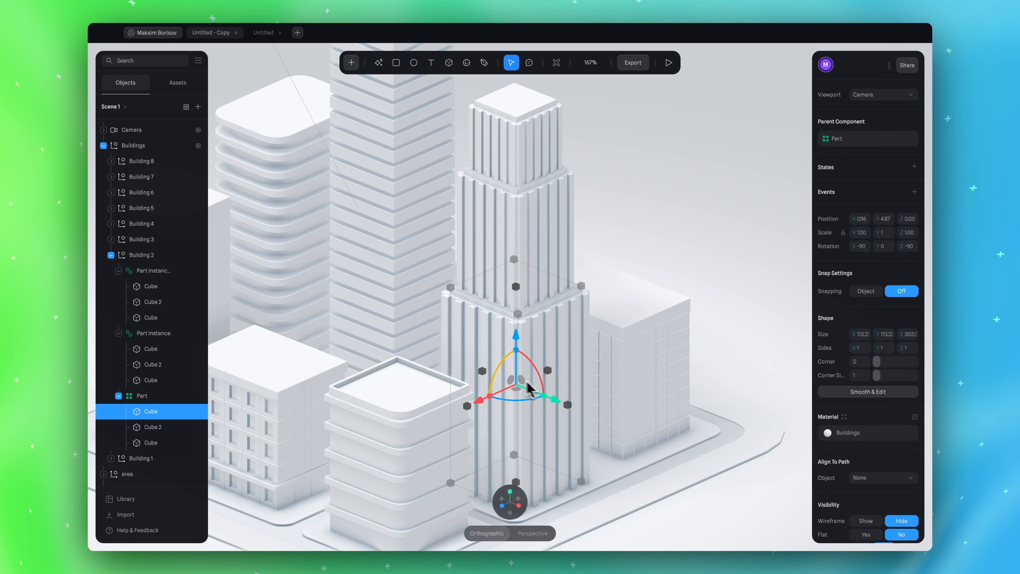
mouse_move(567, 405)
left_mouse_down()
mouse_move(592, 419)
mouse_move(565, 404)
left_mouse_up()
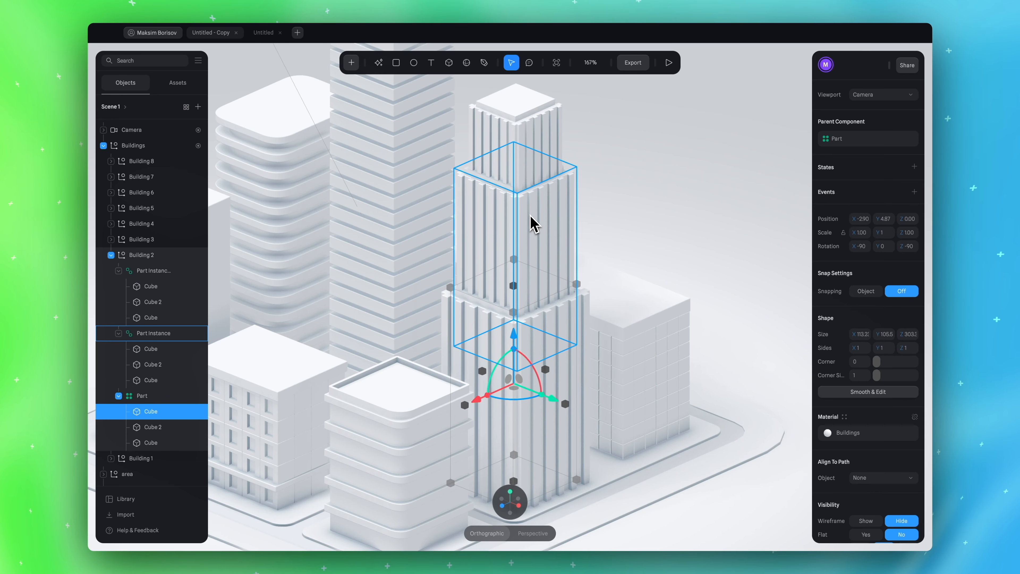
left_click(528, 258)
left_click(530, 145)
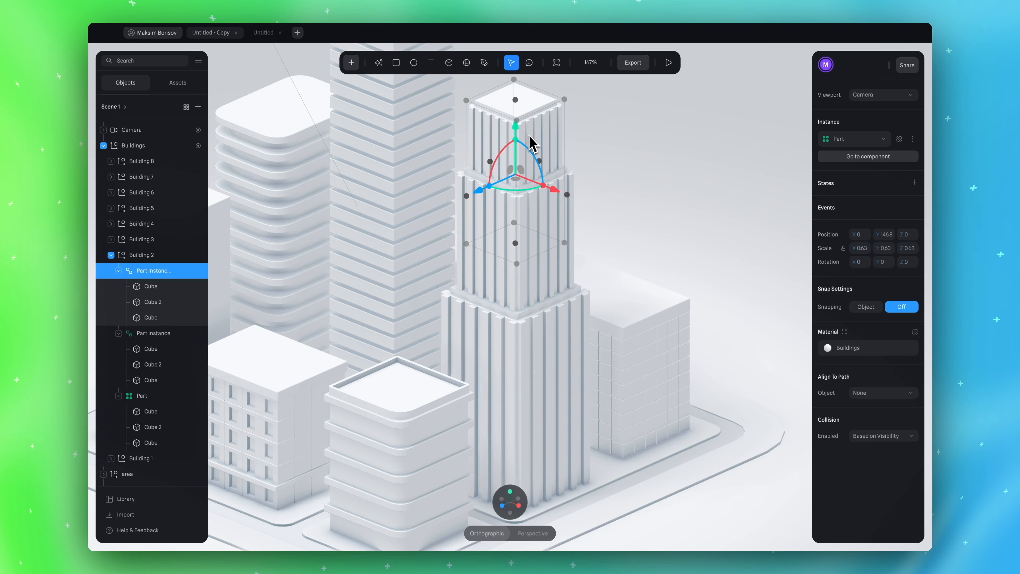
Collapse the two Part instances and compare the position and scale settings of the reference tower's three tiers
left_click(118, 271)
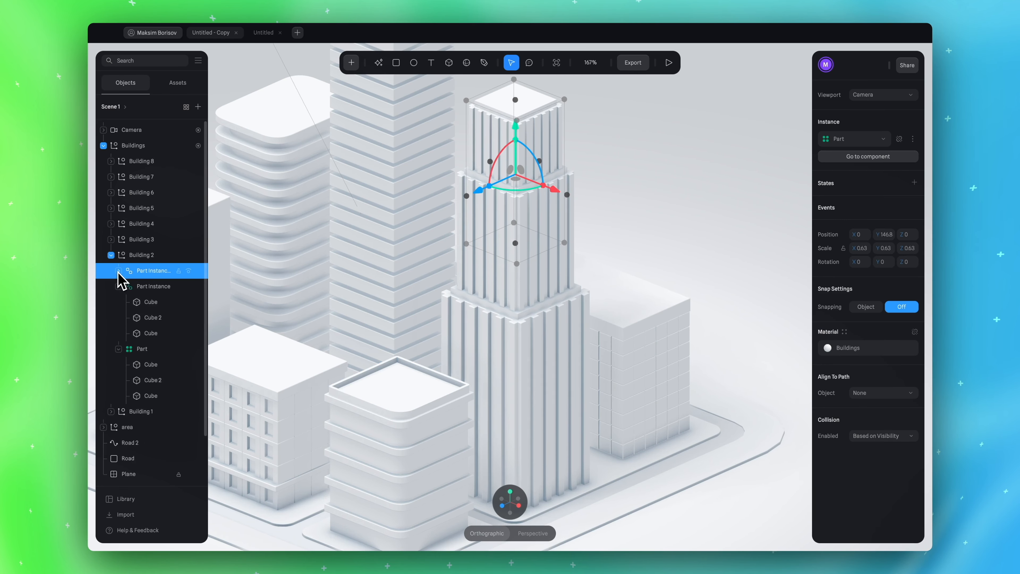
left_click(119, 288)
left_click(119, 287)
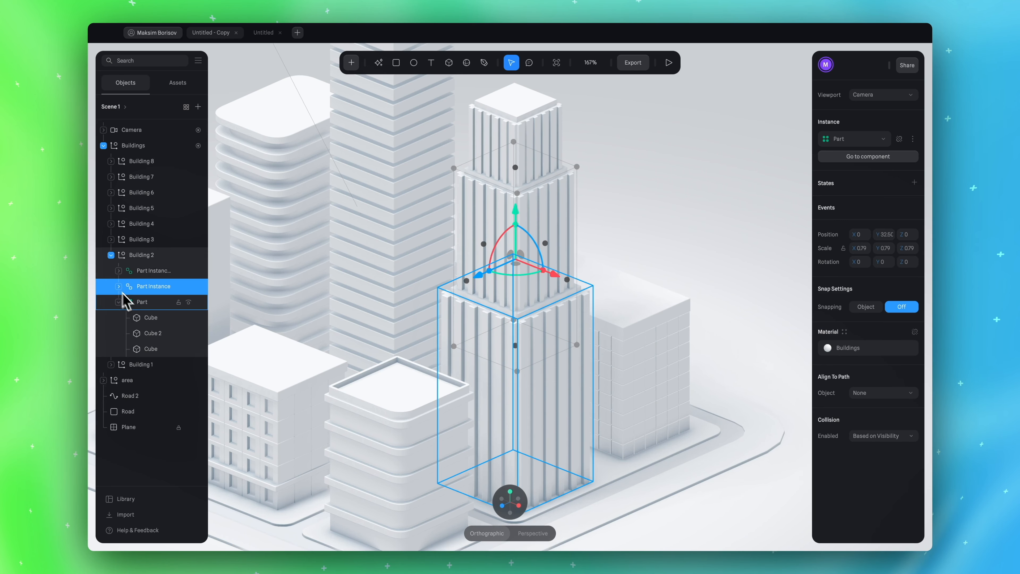
left_click(156, 304)
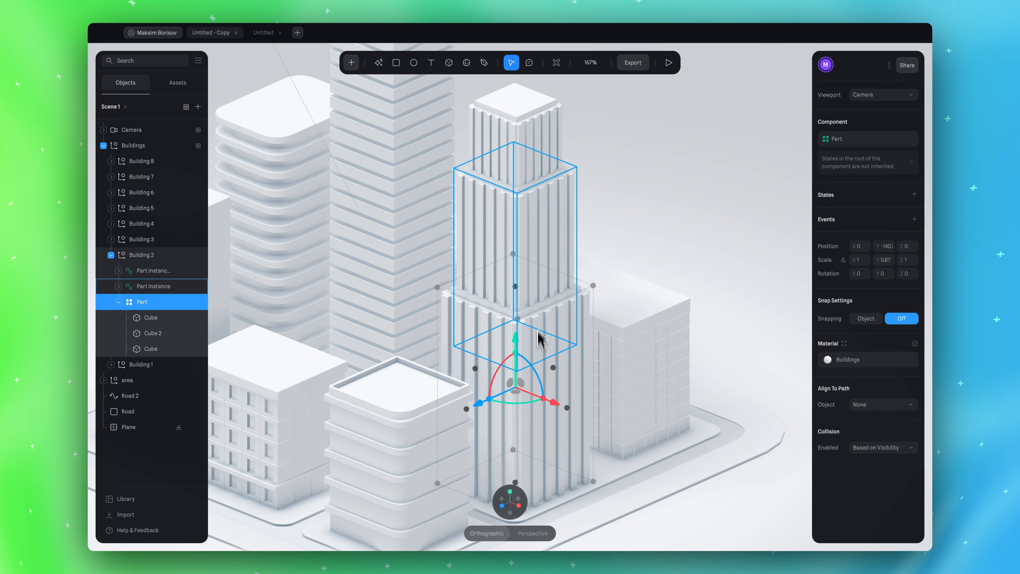
left_click(529, 245)
left_click(531, 137)
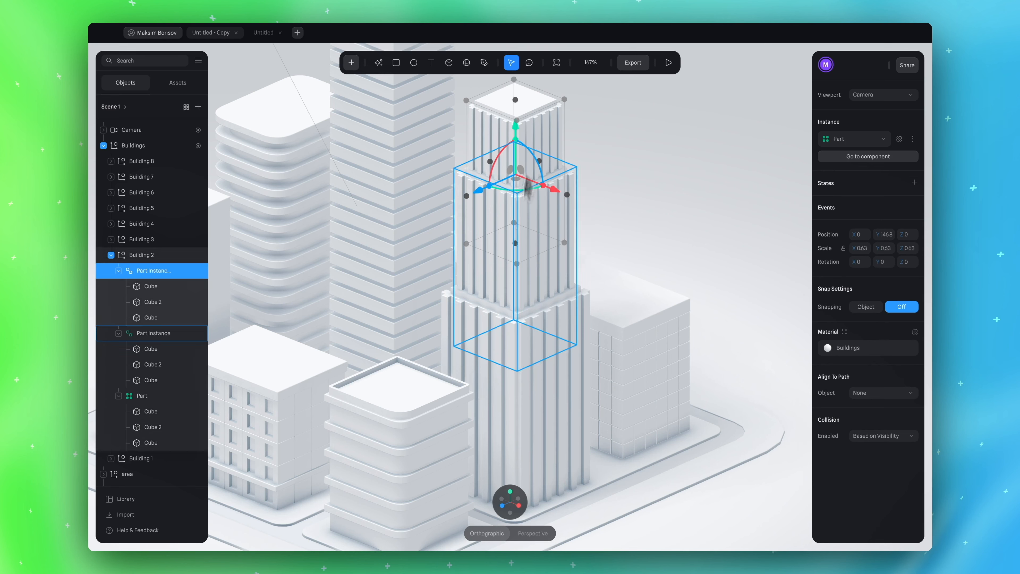
left_click(524, 281)
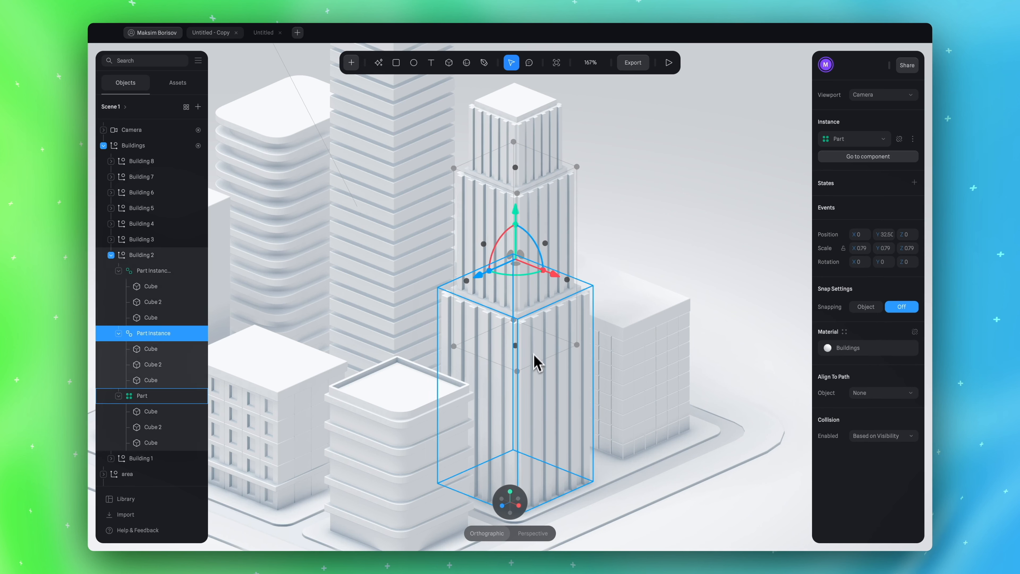
left_click(542, 395)
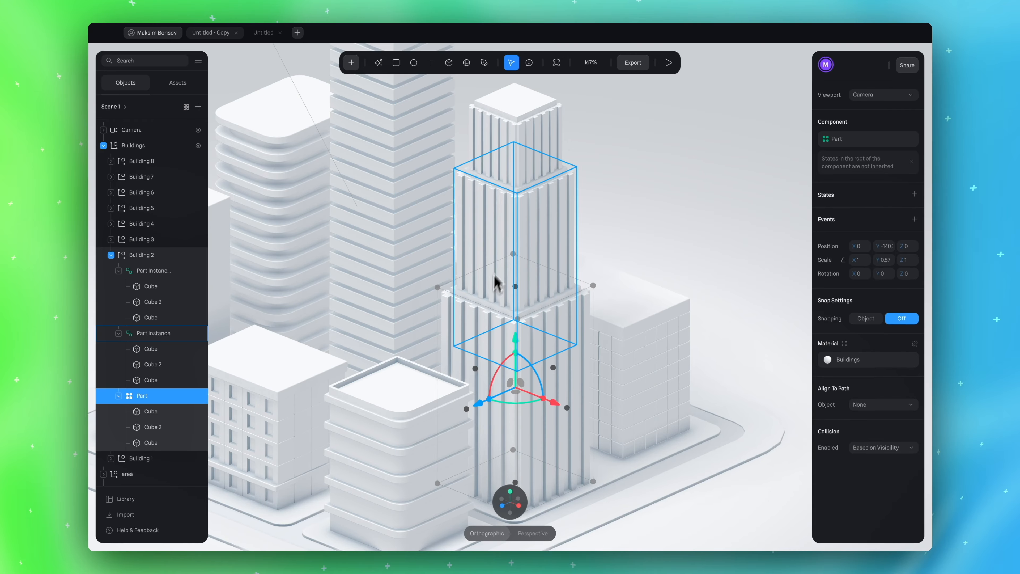
Inspect the individual cubes that make up the base Part component of the reference tower
scroll(143, 367, "down", 3)
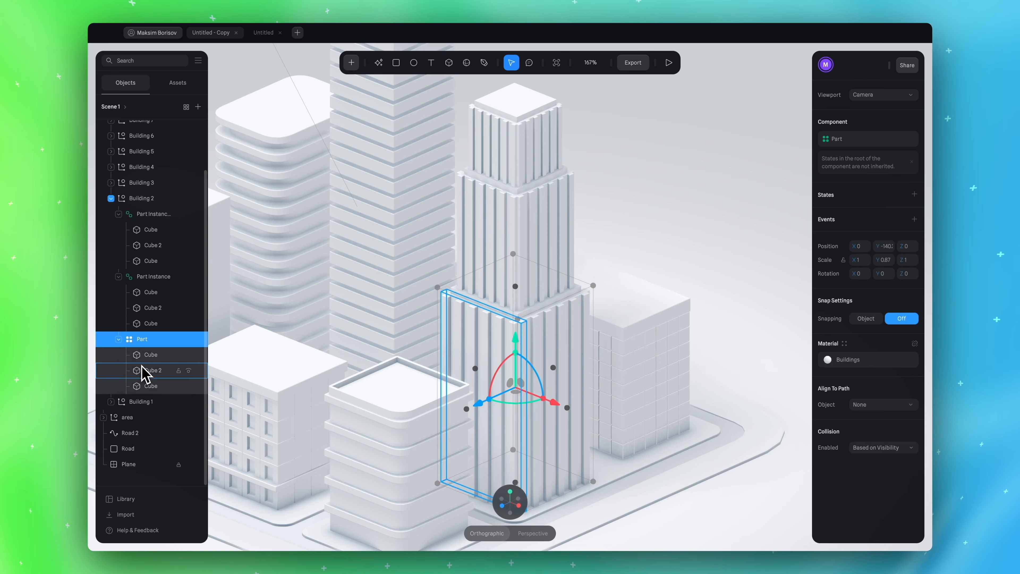
left_click(153, 371)
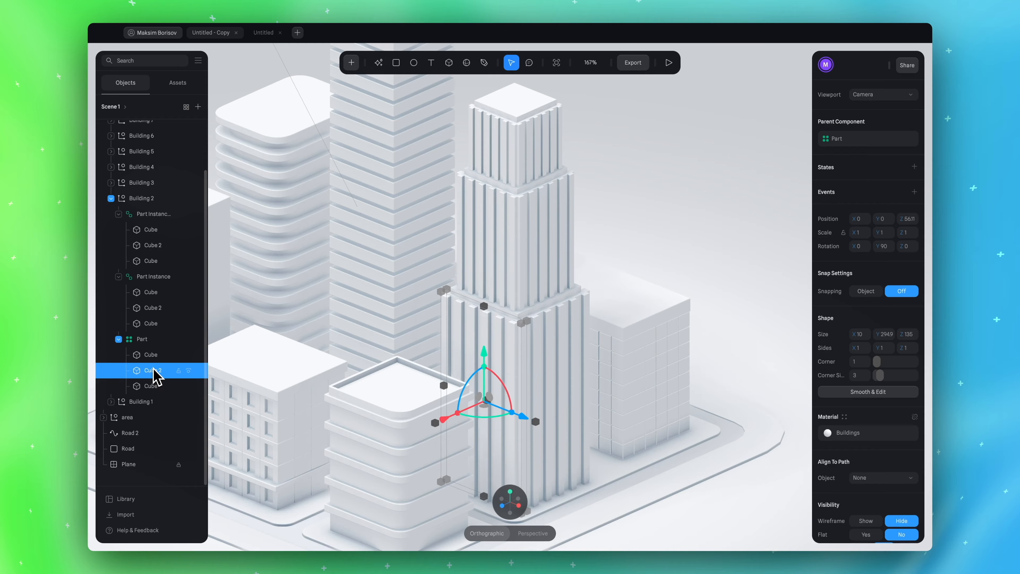
left_click(148, 385)
left_click(151, 371)
left_click(151, 356)
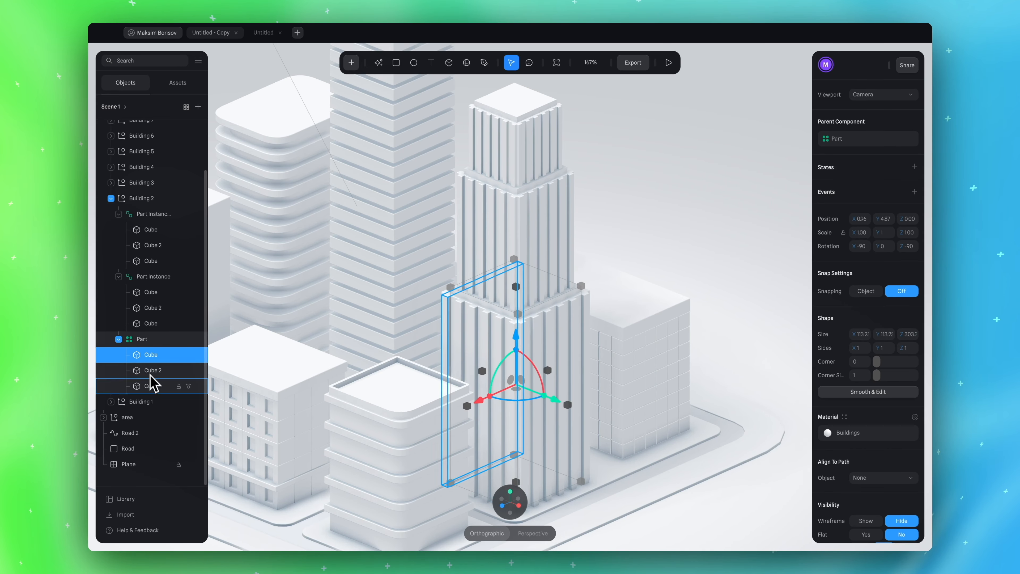
Return to the Untitled scene and, in top view, place a 44 × 44 × 44 cube on the large empty block beside Building 1
left_click(264, 33)
mouse_move(533, 507)
left_click(510, 493)
scroll(558, 417, "up", 5)
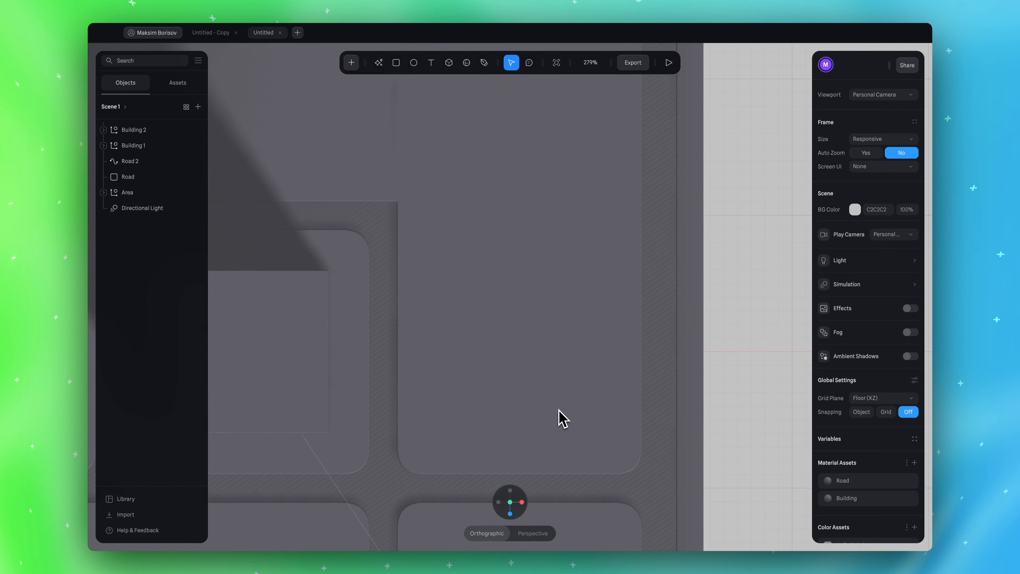
scroll(554, 361, "down", 2)
left_click(448, 62)
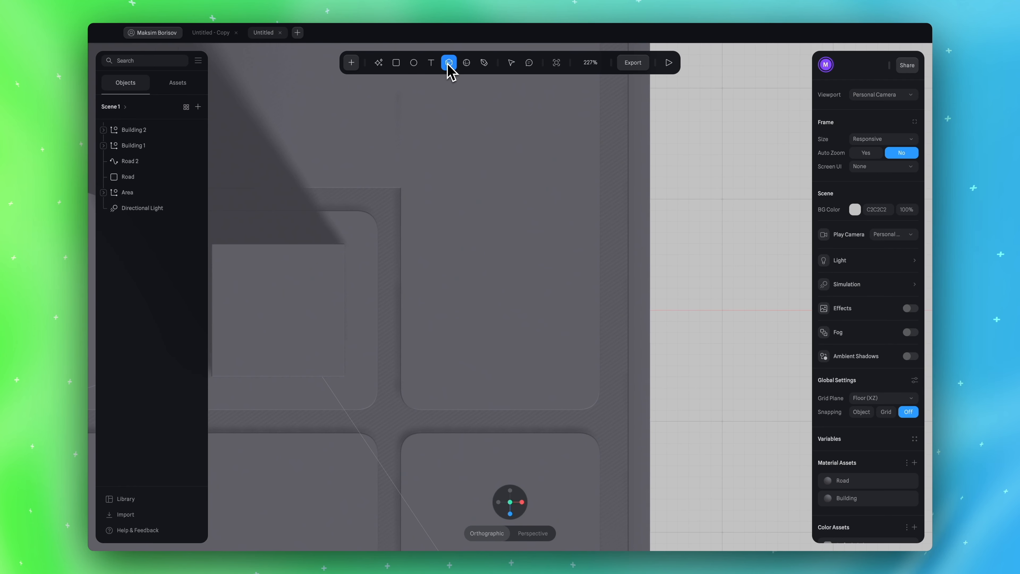
left_click(506, 319)
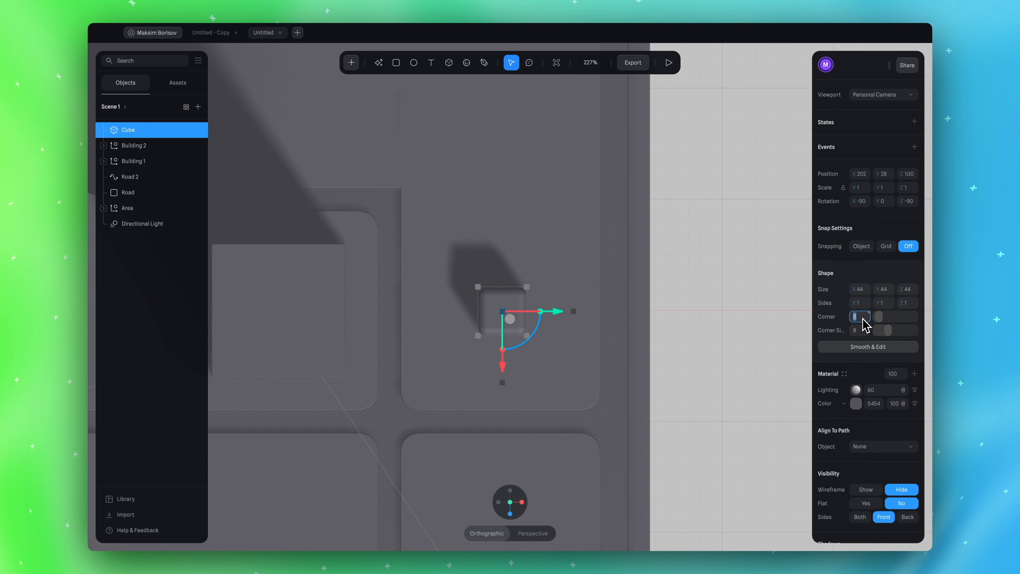
Set the new cube's corner radius to 1 with 3 corner sides
type("1")
left_click(860, 330)
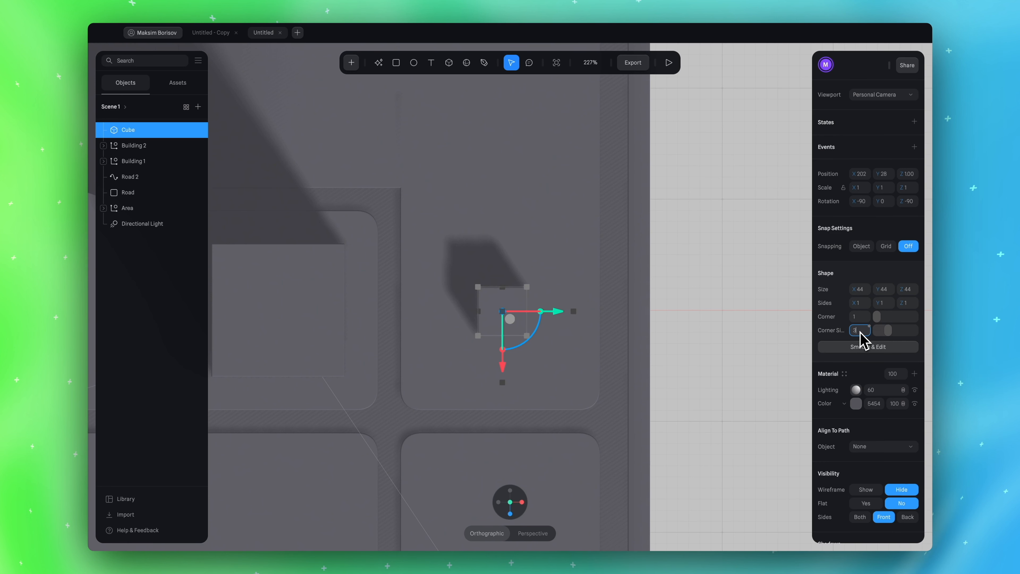
left_click(697, 323)
left_click_drag(697, 323, 676, 278)
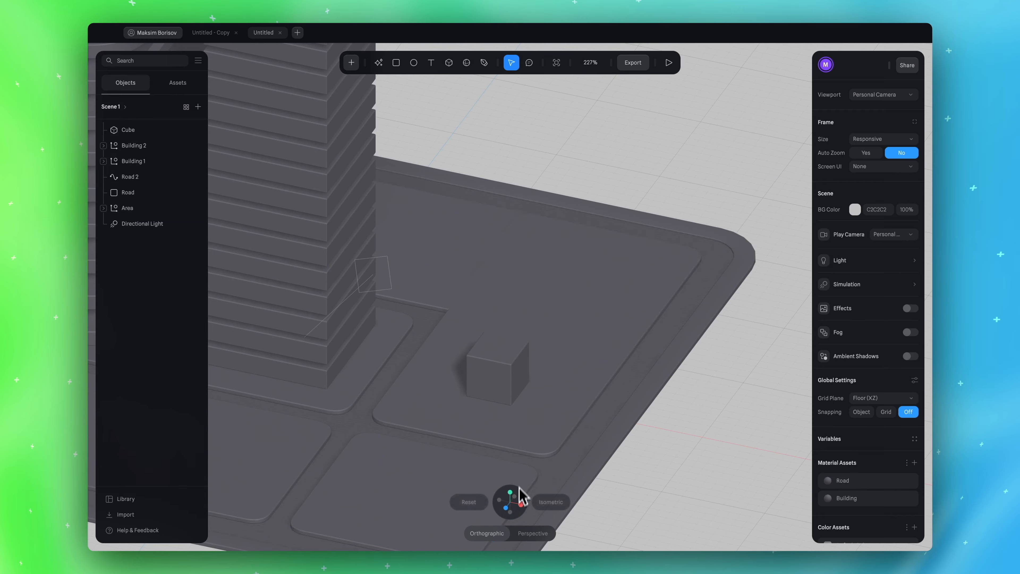
In top view, enlarge the new cube symmetrically over its block and set its footprint to 120 × 120
left_click(511, 495)
left_click(512, 330)
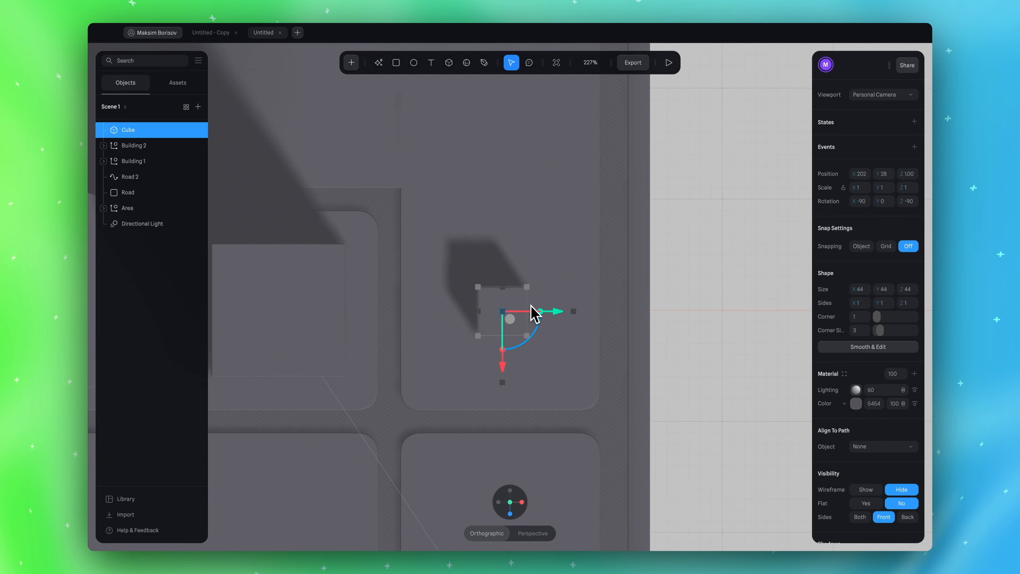
key("alt")
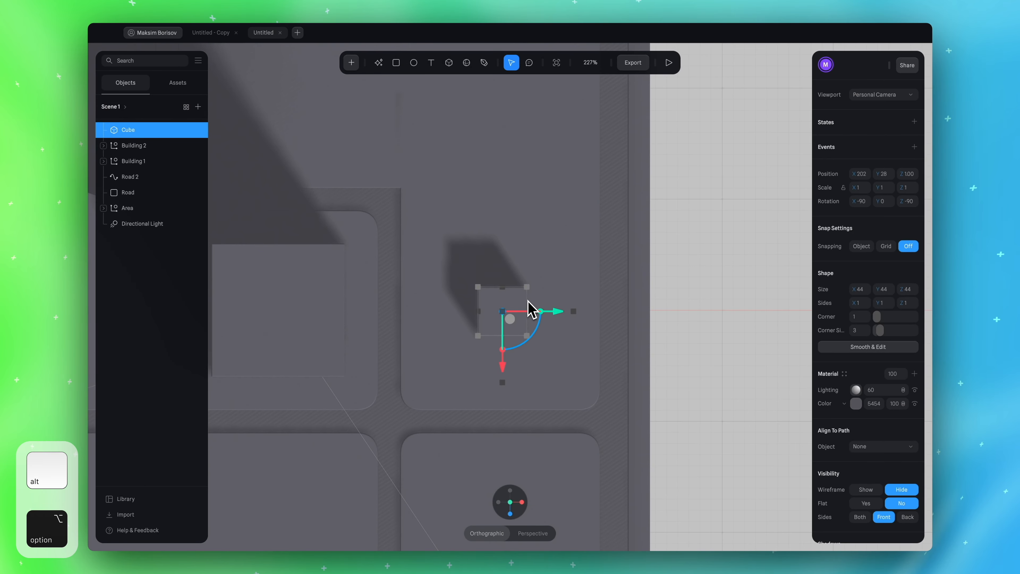
left_click_drag(528, 302, 577, 302, "alt")
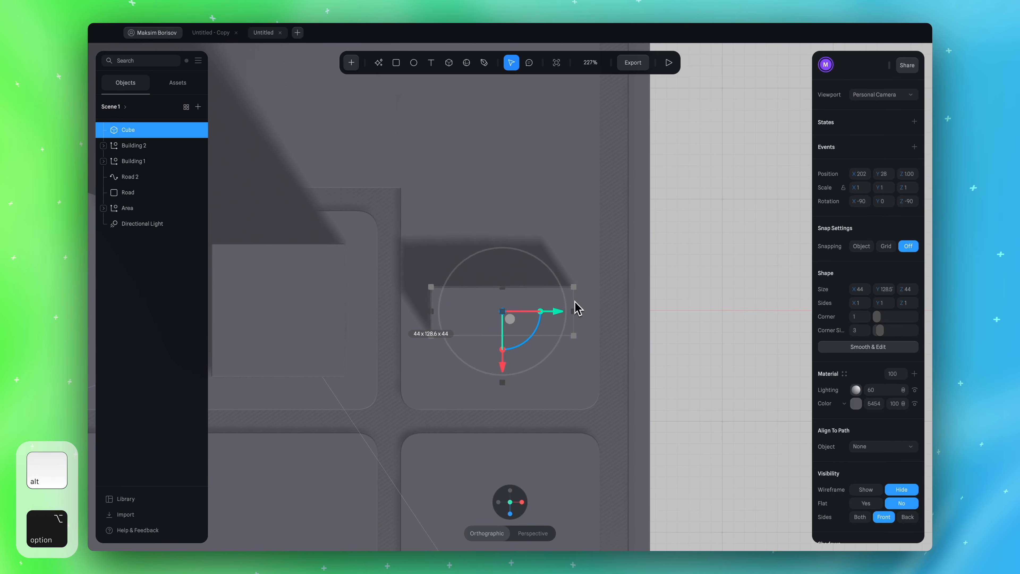
left_click_drag(553, 342, 554, 396)
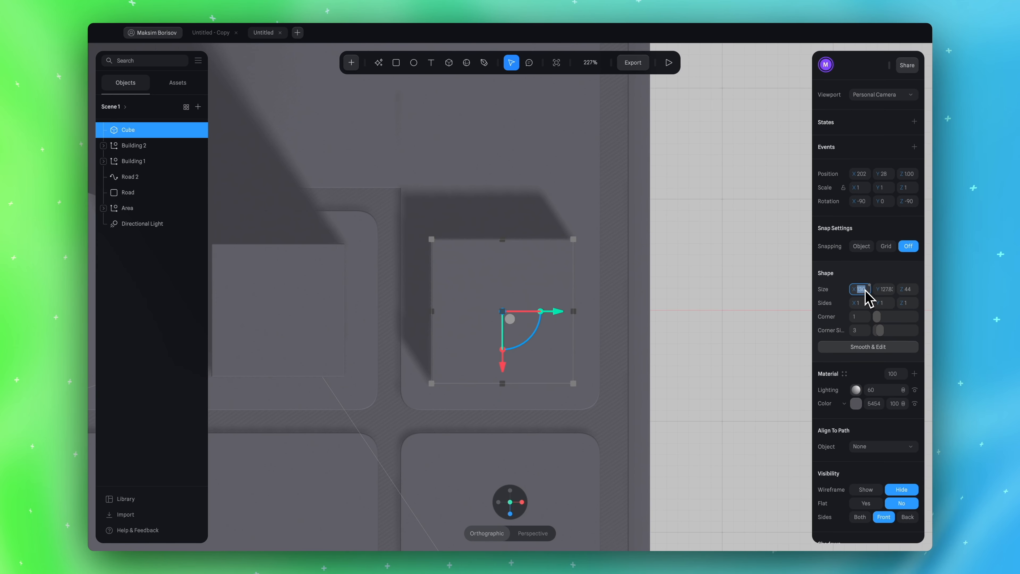
key("Return")
key("Return")
left_click(716, 388)
left_click(567, 354)
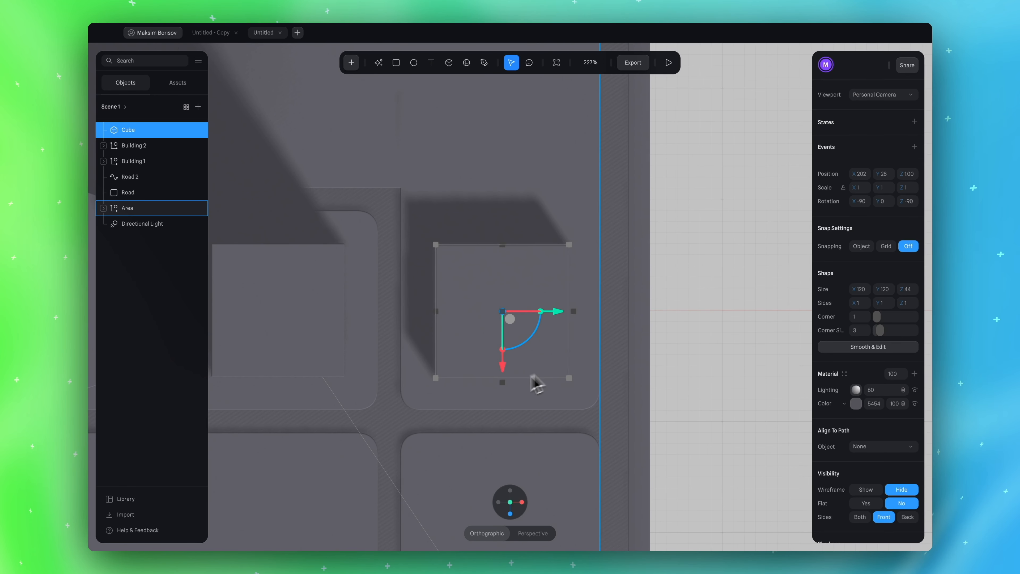
Extend the cube upward to a height of about 203.6, keeping its base on the block, and compare it with Buildings 1 and 2
left_click_drag(664, 416, 631, 354, "alt")
scroll(629, 358, "down", 6)
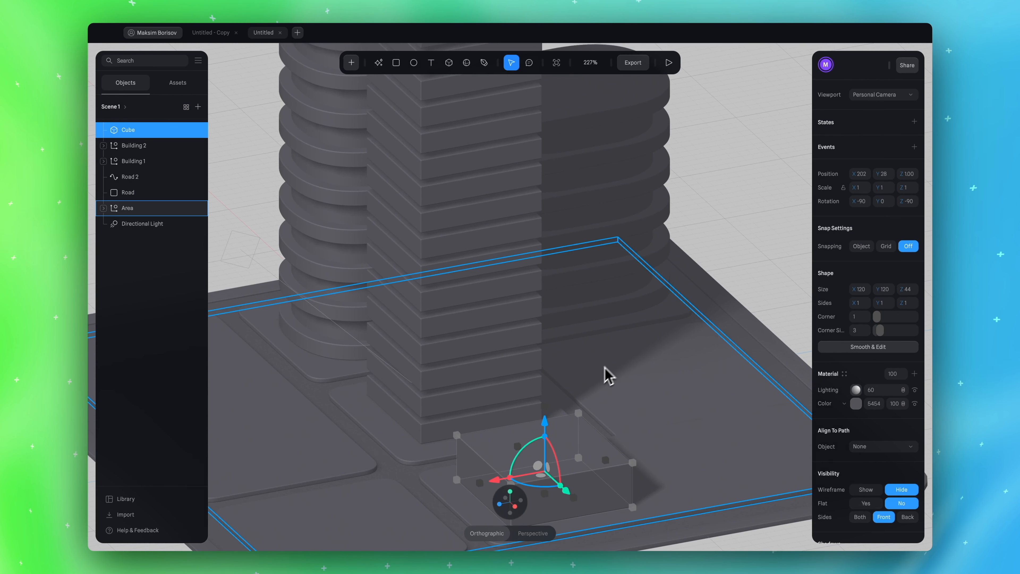
left_click_drag(553, 357, 692, 228, "alt")
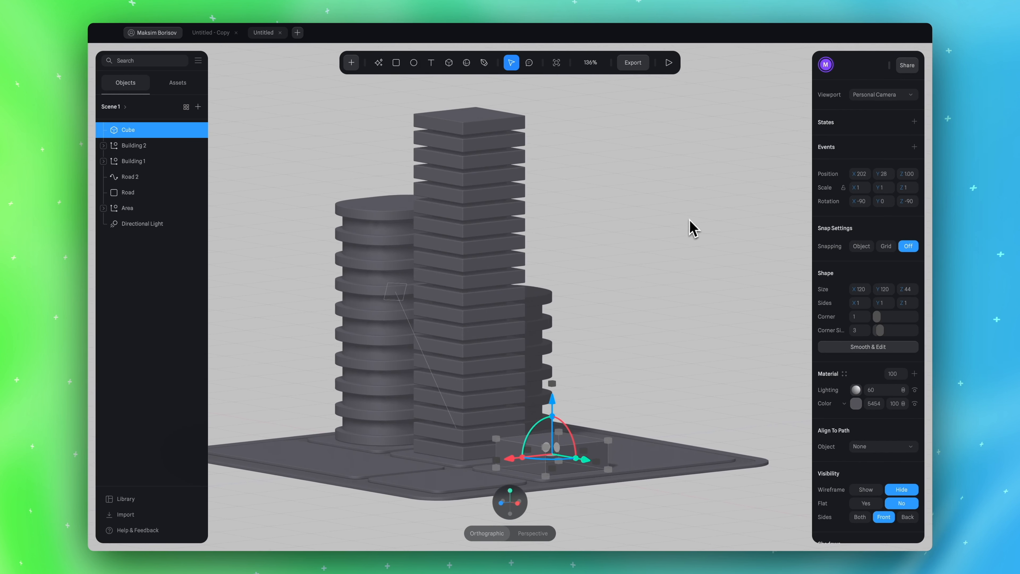
left_click_drag(555, 387, 549, 277)
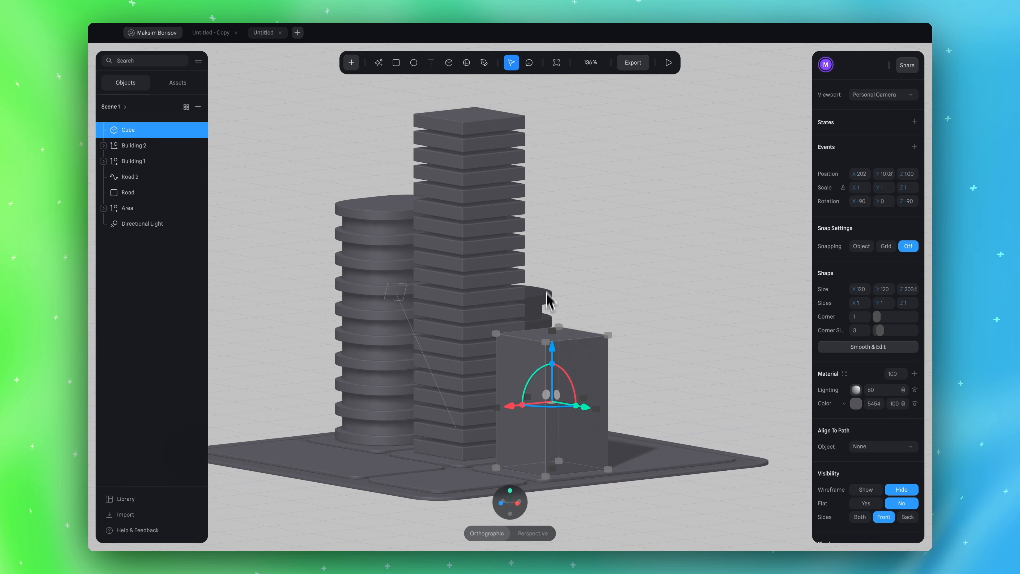
left_click(395, 239)
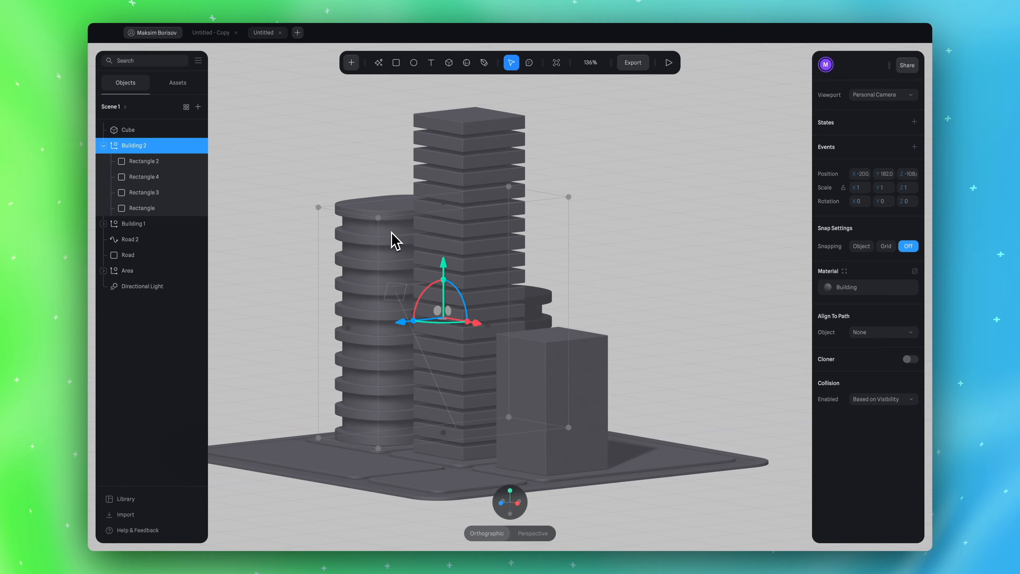
left_click(473, 168)
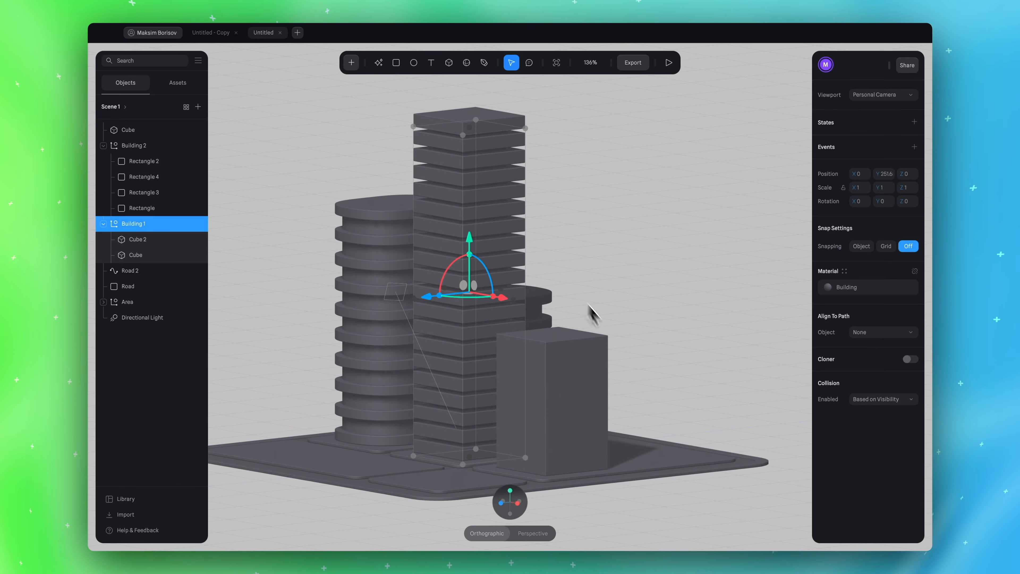
left_click(634, 339)
left_click_drag(698, 281, 648, 329, "alt")
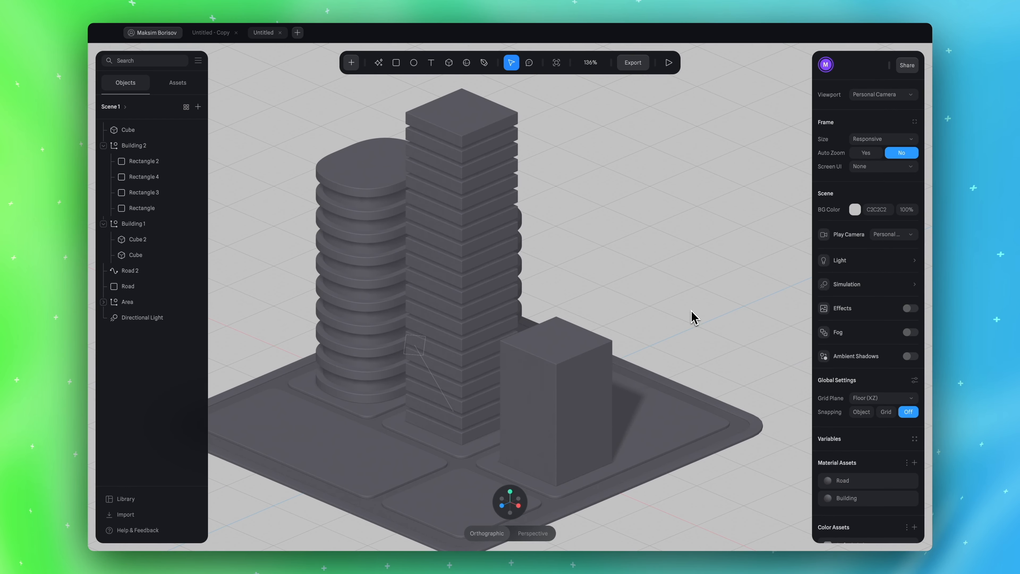
Reduce the tall cube's footprint to 100 × 100 by setting its X and Y sizes
left_click(606, 368)
left_click(650, 303)
left_click(592, 380)
left_click_drag(707, 236, 742, 295, "alt")
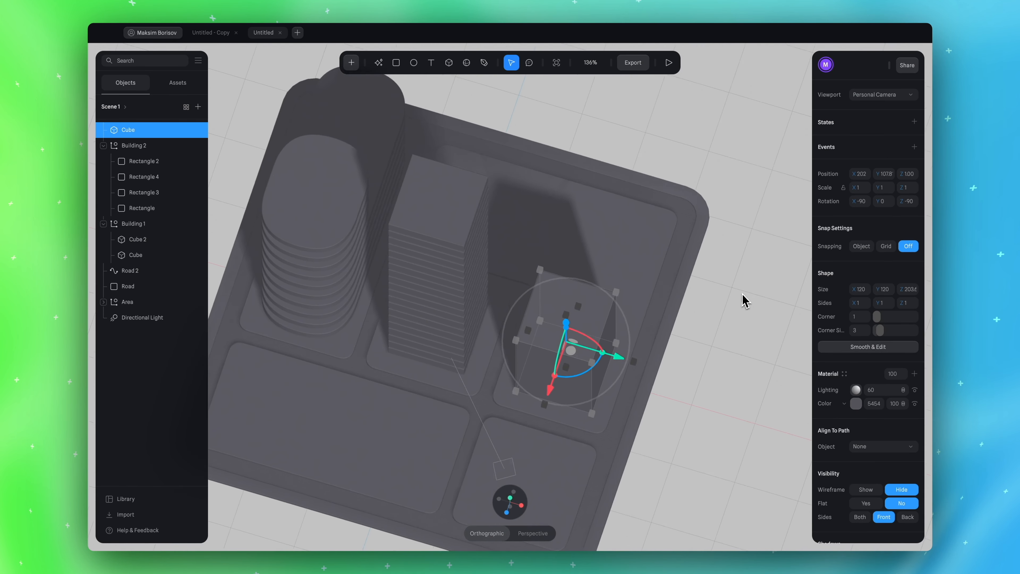
scroll(677, 364, "up", 10)
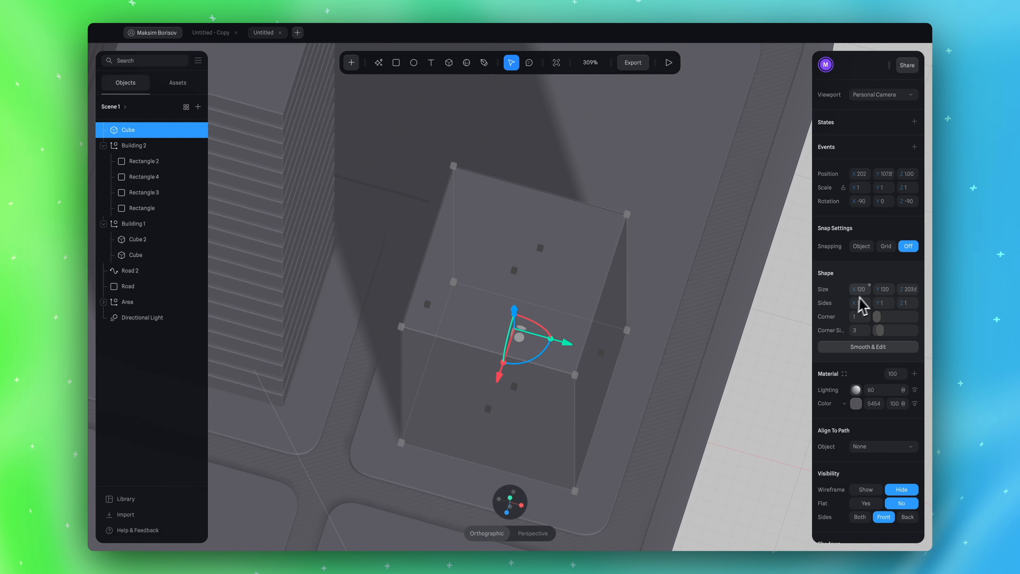
key("Return")
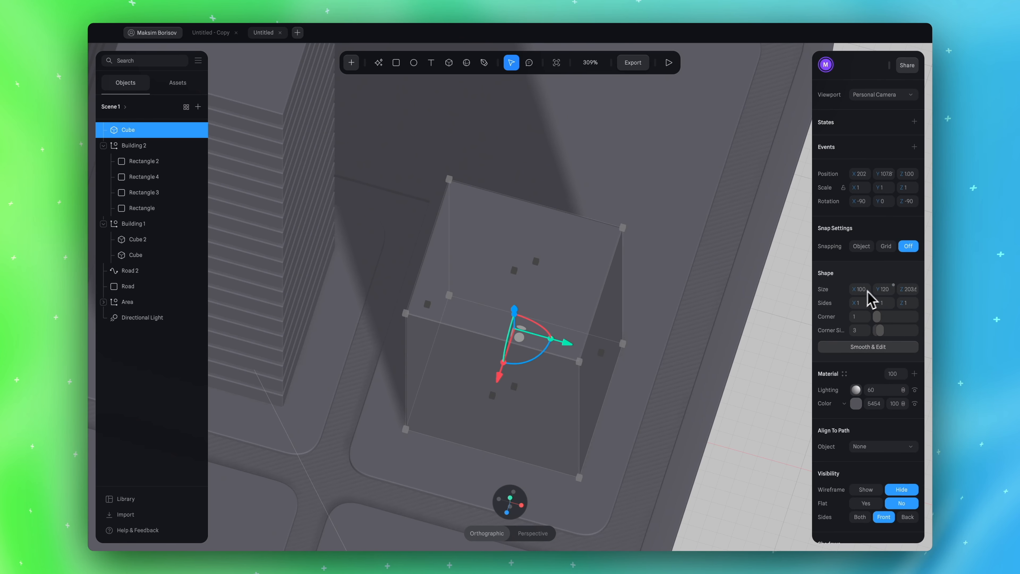
left_click(886, 291)
type("100")
key("Return")
scroll(722, 312, "down", 2)
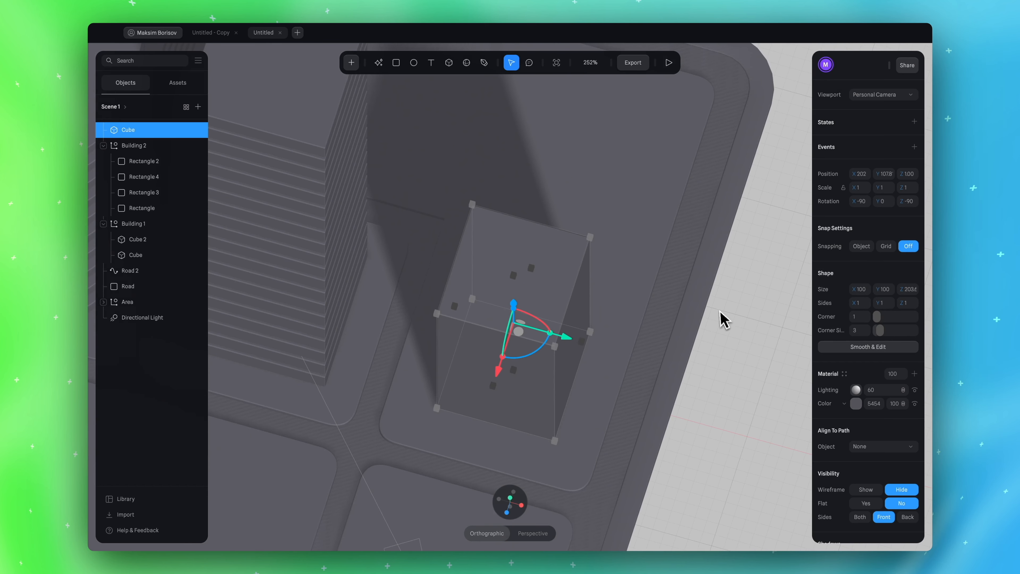
In top view, duplicate the tall cube and make the copy a thin slab with X size 10 and Y size 120
left_click(760, 392)
right_click_drag(589, 414, 611, 456)
left_click(513, 502)
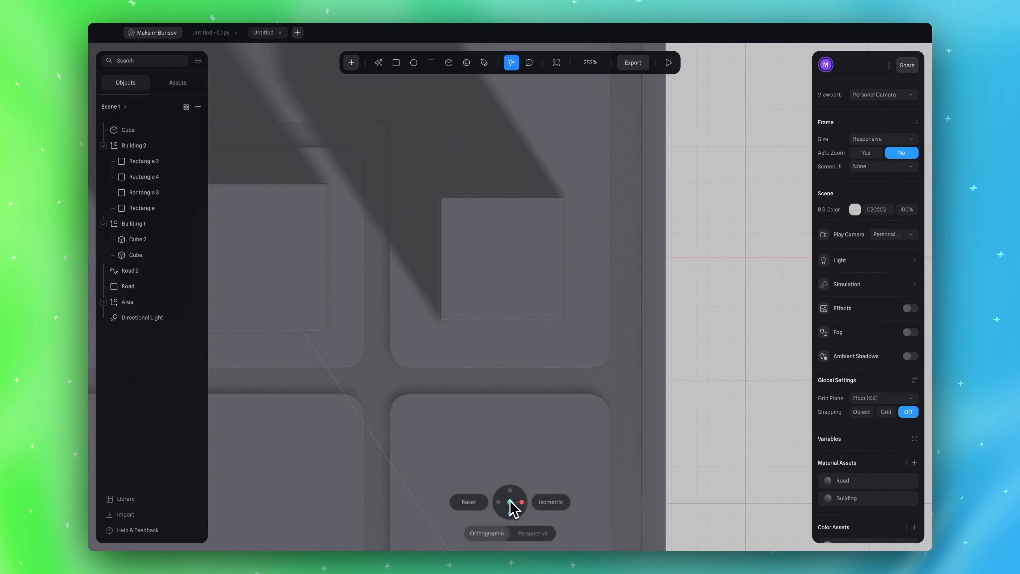
left_click(551, 277)
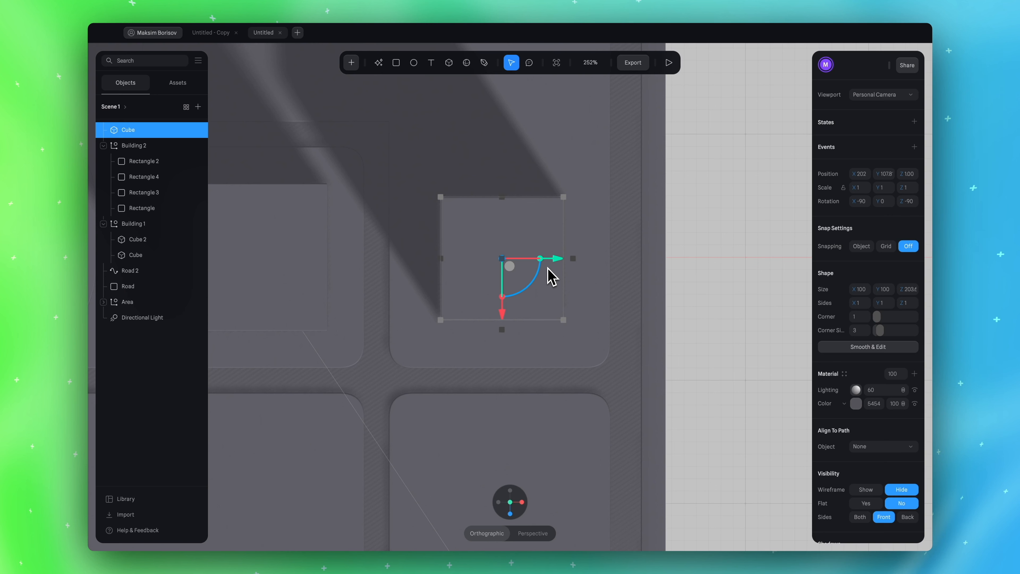
key("ctrl+d")
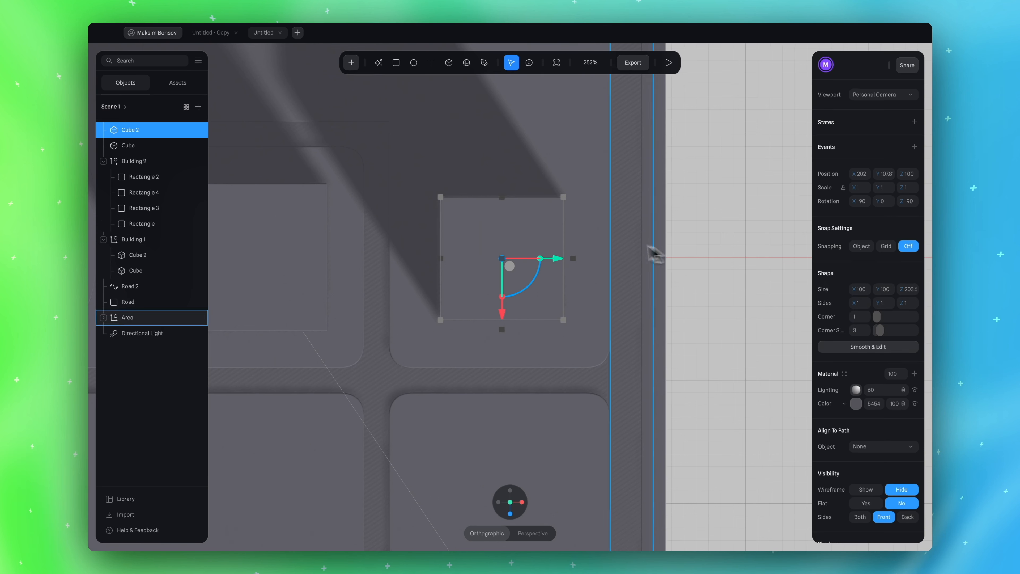
left_click_drag(568, 245, 568, 242)
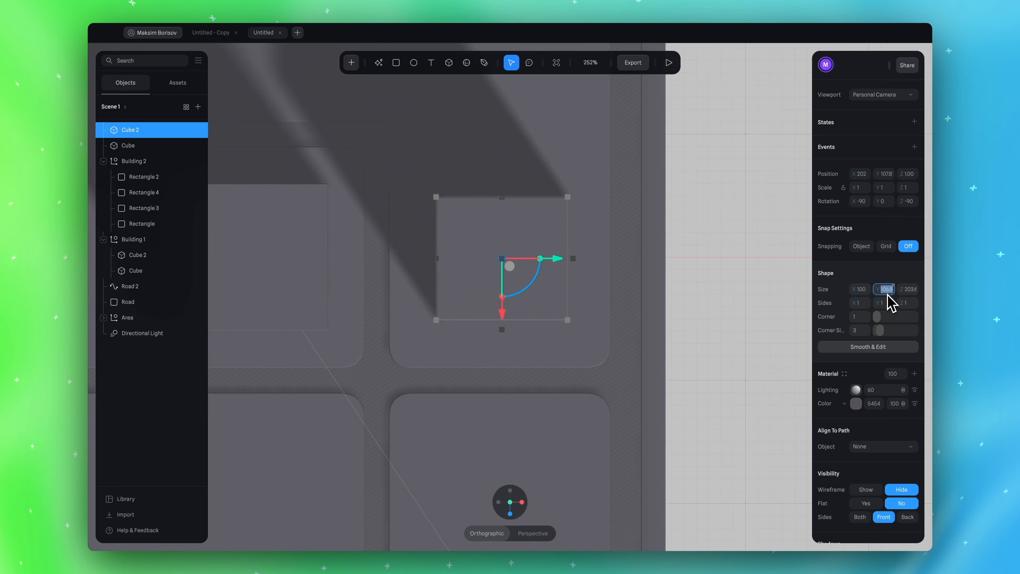
key("Return")
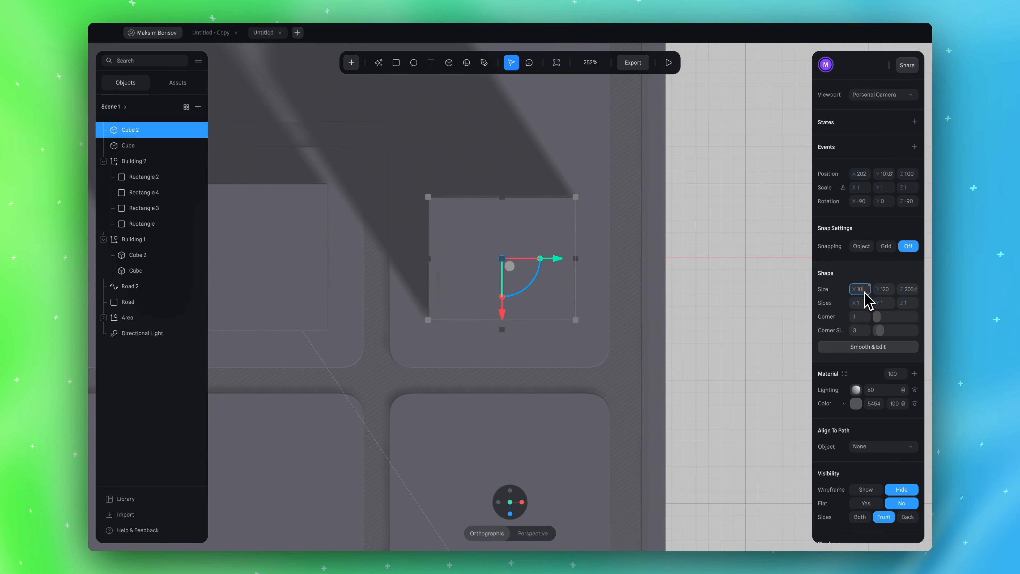
key("Return")
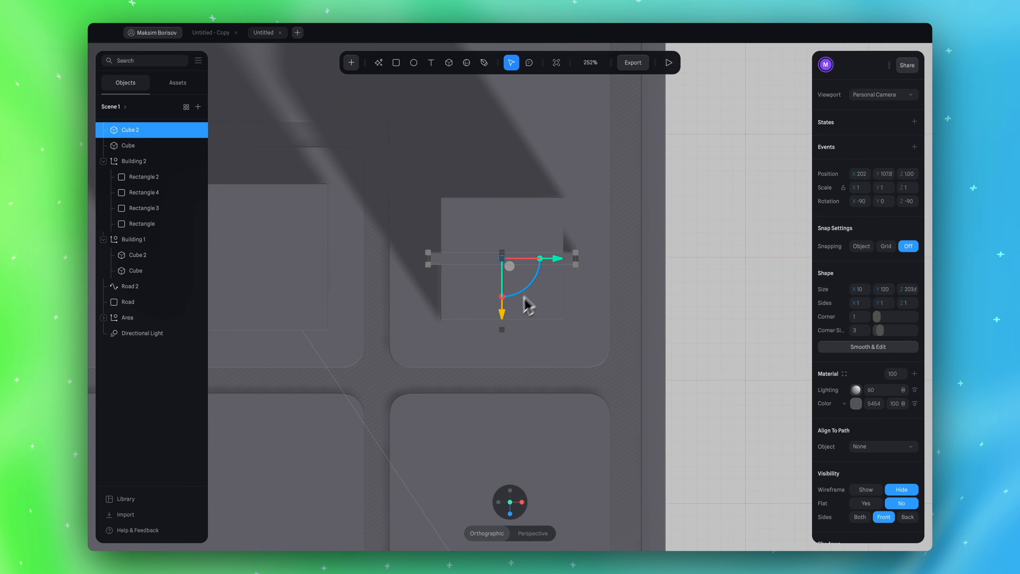
Move the thin slab to the tall cube's edge facing the road, at a Z position of about 45.8
left_click_drag(503, 312, 498, 365)
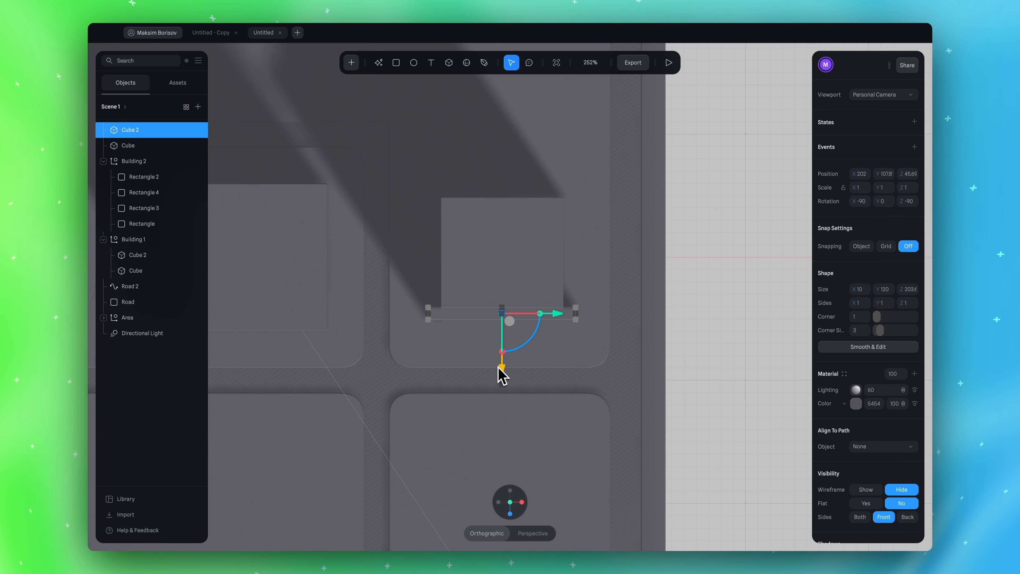
left_click(685, 371)
left_click_drag(686, 371, 681, 341, "alt")
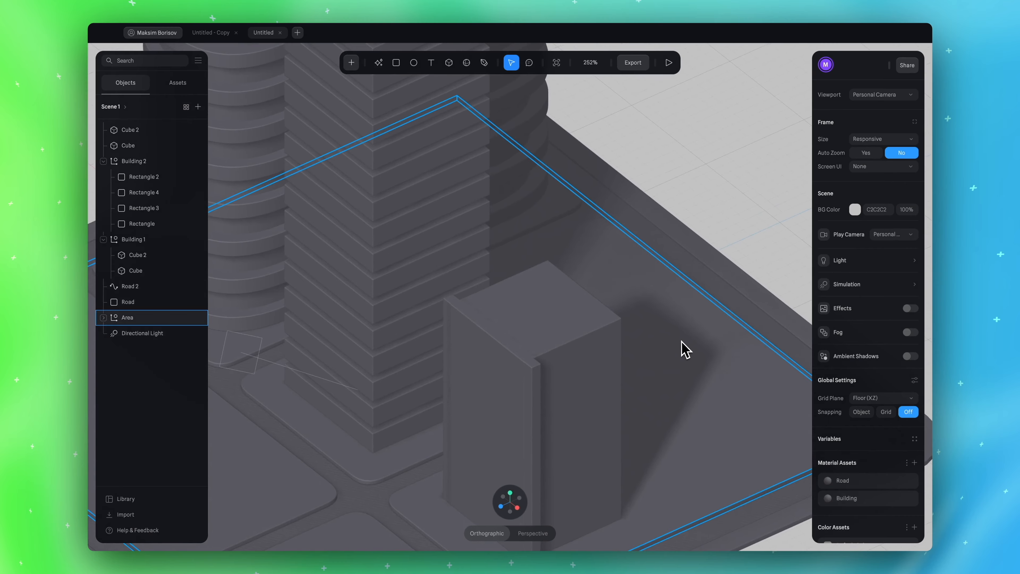
left_click(506, 392)
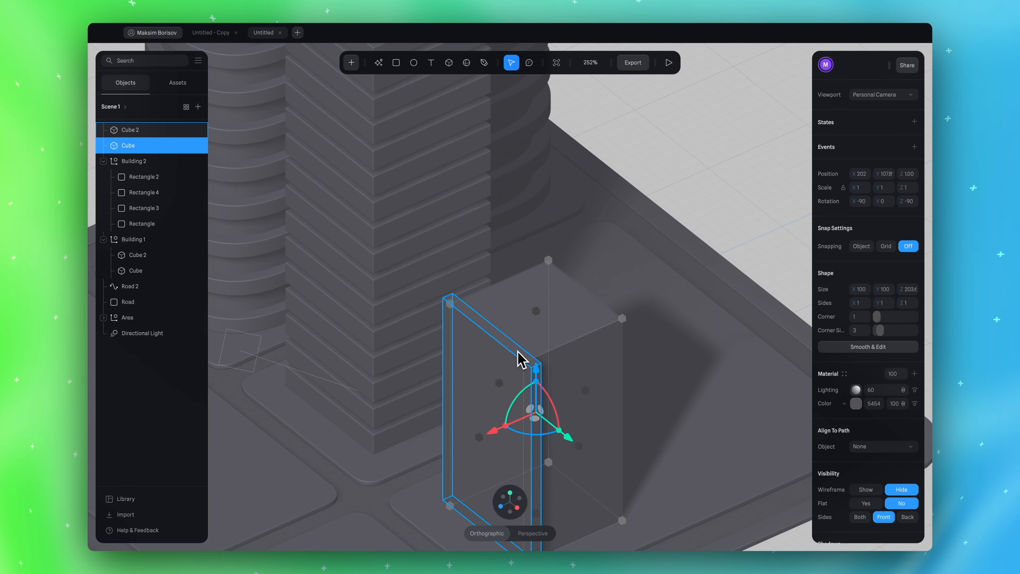
left_click(516, 358)
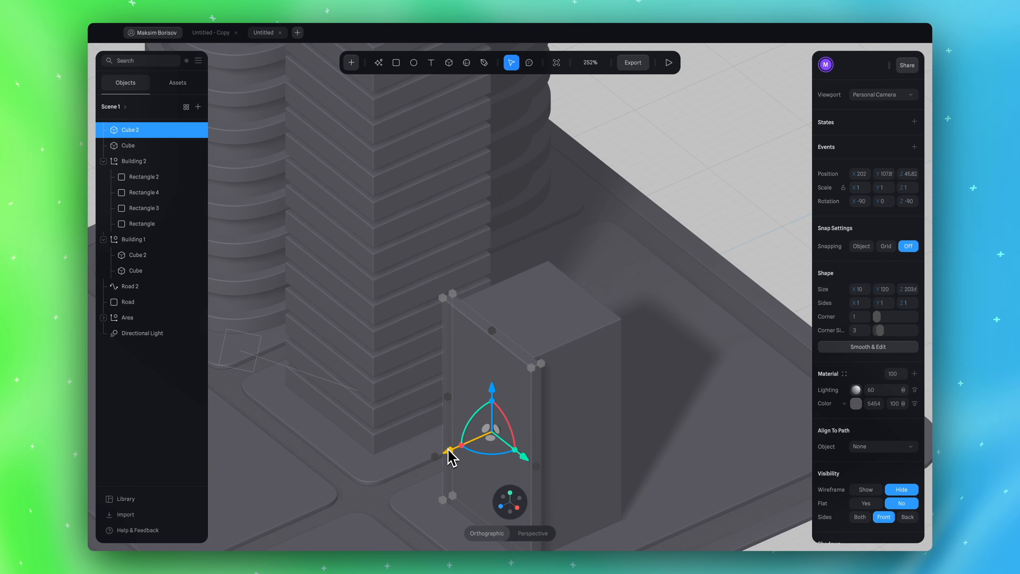
left_click(724, 181)
scroll(724, 181, "down", 2)
scroll(723, 180, "right", 2)
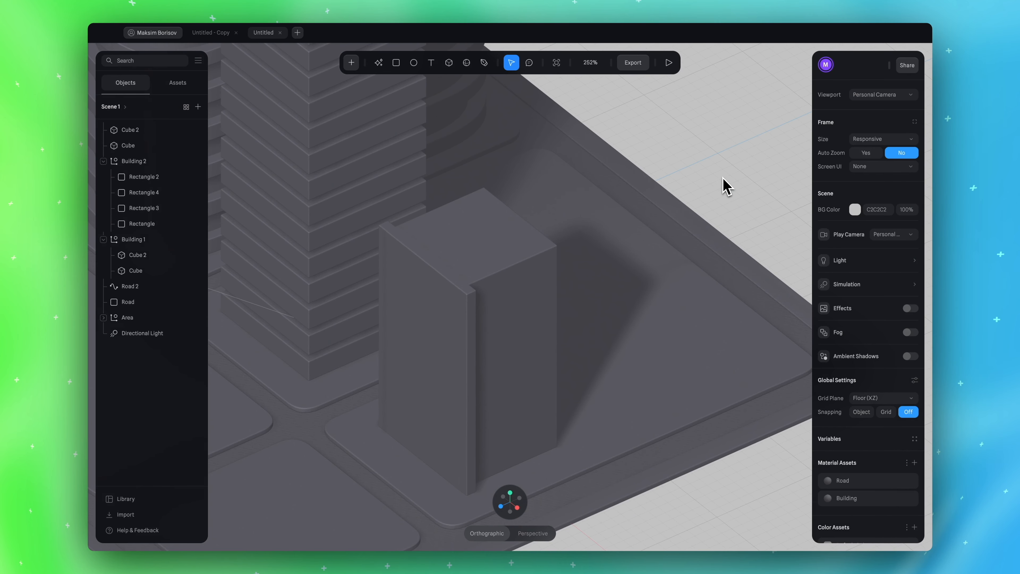
Enable a Linear cloner on the slab with a count of 6 and an X spacing of about -18 across the cube
left_click(474, 309)
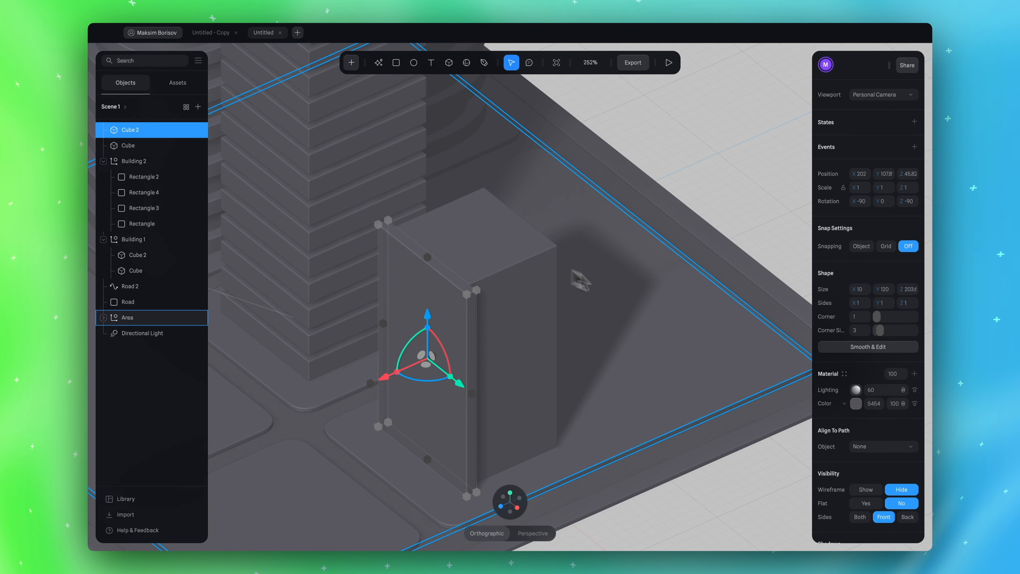
scroll(863, 391, "down", 3)
left_click(909, 489)
scroll(893, 466, "down", 3)
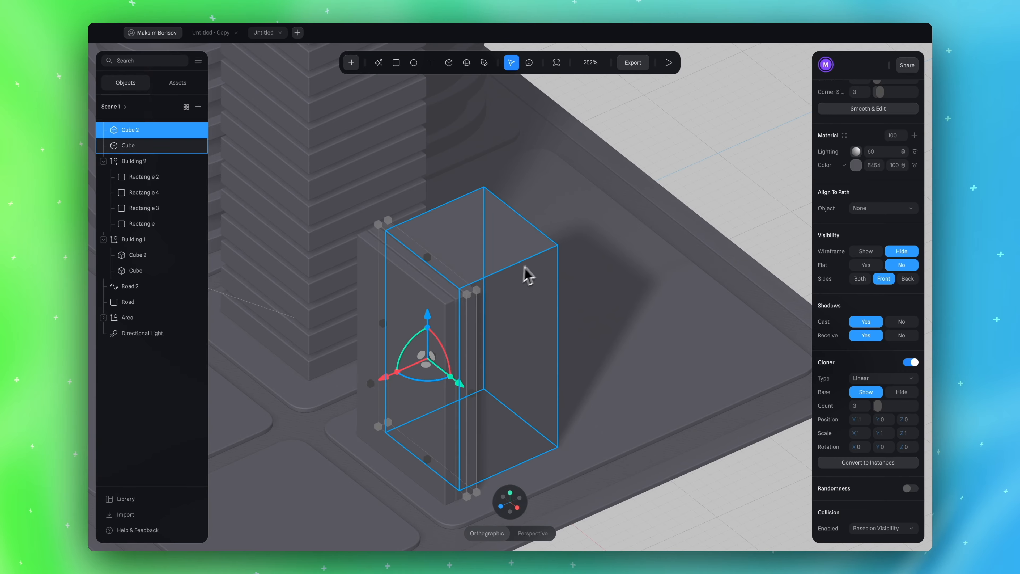
left_click_drag(853, 399, 825, 400)
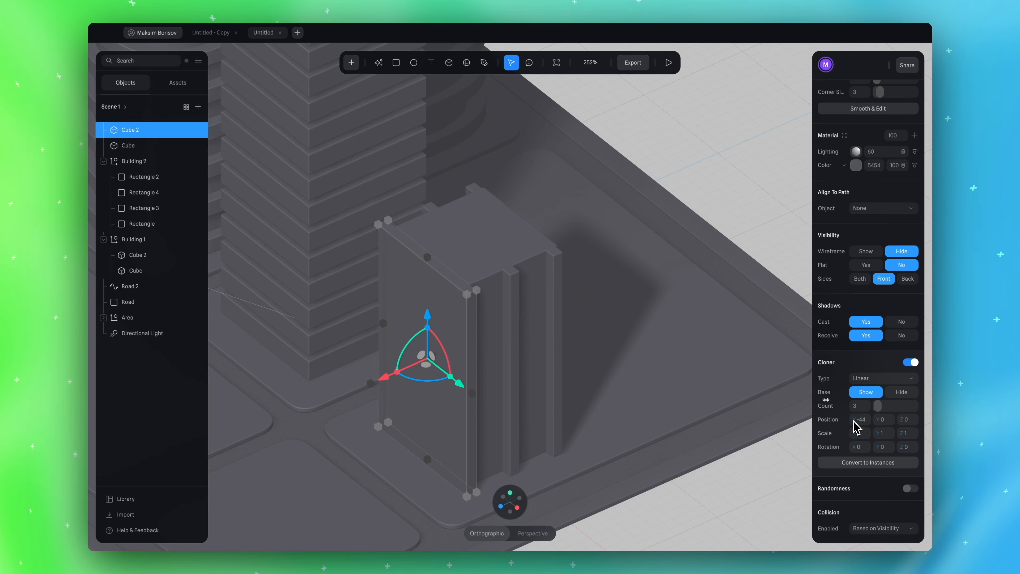
left_click_drag(826, 400, 879, 407)
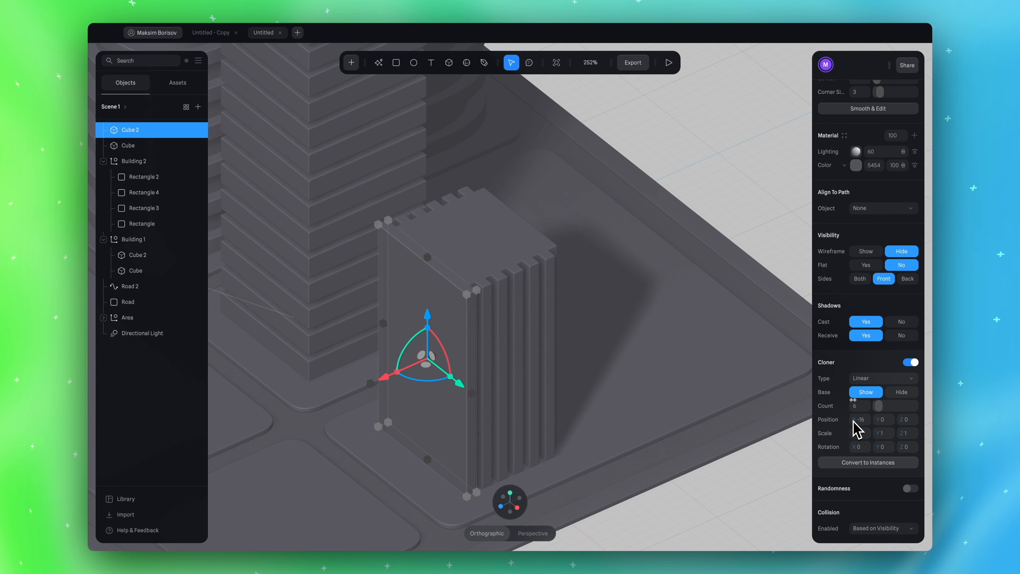
left_click_drag(853, 421, 854, 421)
Duplicate the cloned slab and rotate the copy 90° about the vertical axis, to a Z rotation of -180
left_click(713, 193)
mouse_move(713, 193)
left_mouse_down("alt")
mouse_move(633, 195)
mouse_move(734, 192)
mouse_move(721, 186)
left_mouse_up("alt")
left_click(398, 209)
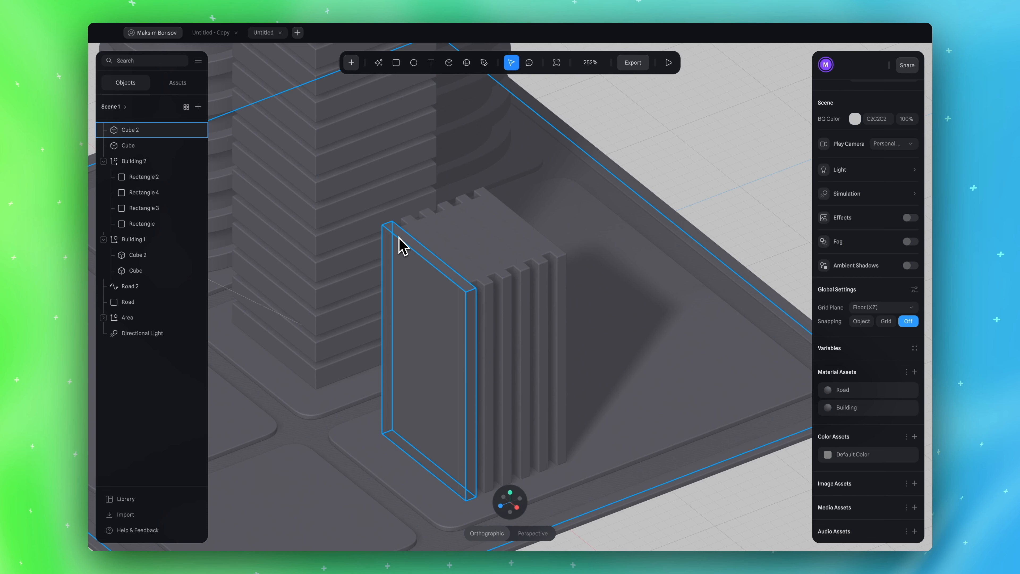
left_click(402, 246)
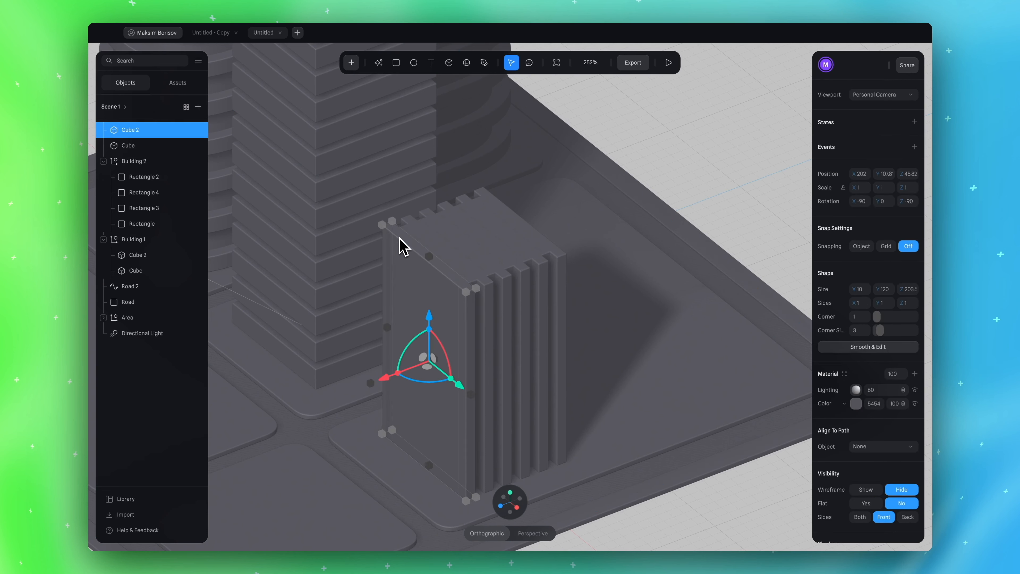
key("ctrl+d")
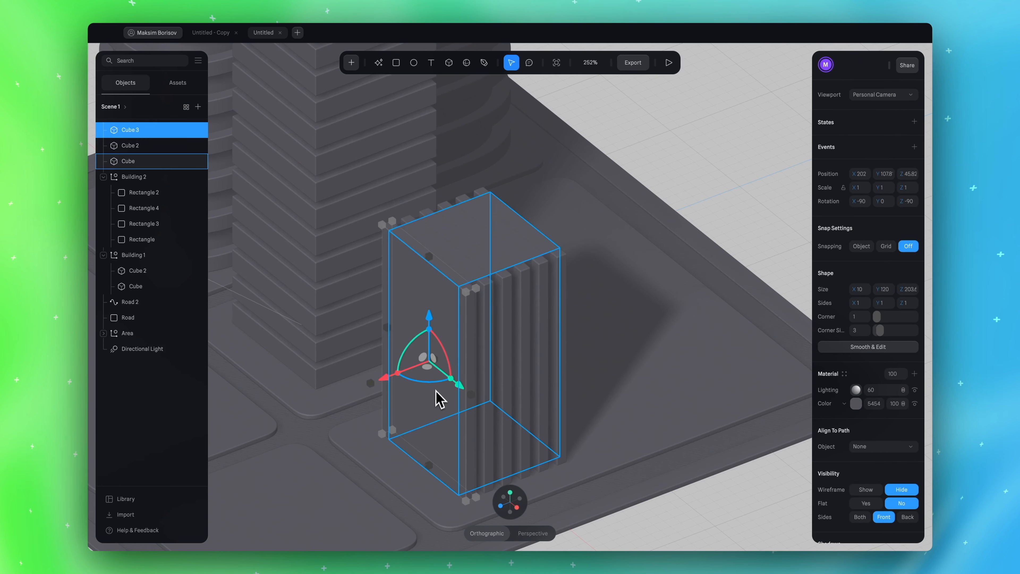
left_click_drag(435, 386, 374, 380)
In top view, move the rotated cloned slabs onto the tall cube, at an X position of about 156.8 and Z about 1.7
left_click(510, 493)
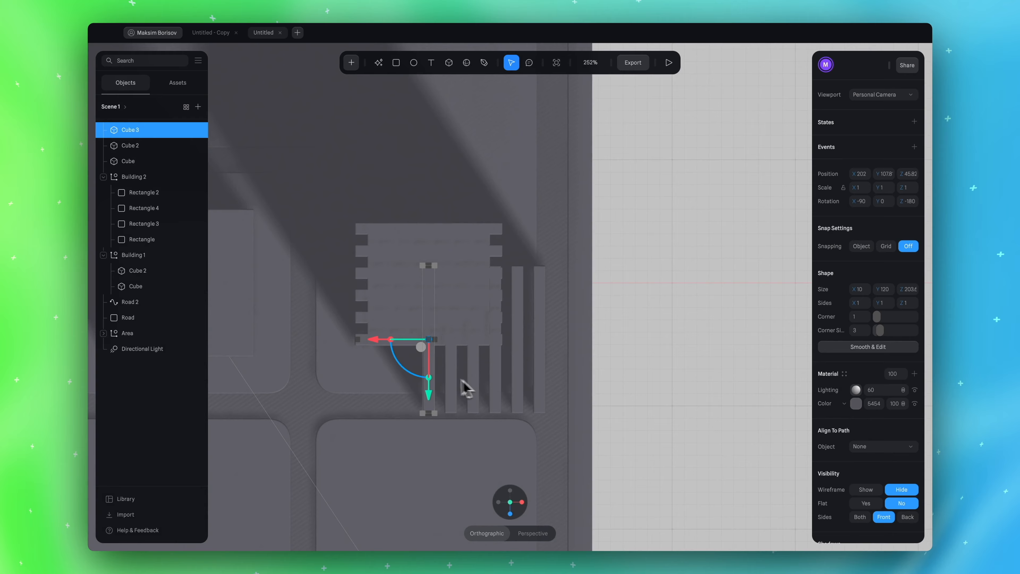
left_click_drag(375, 340, 318, 340)
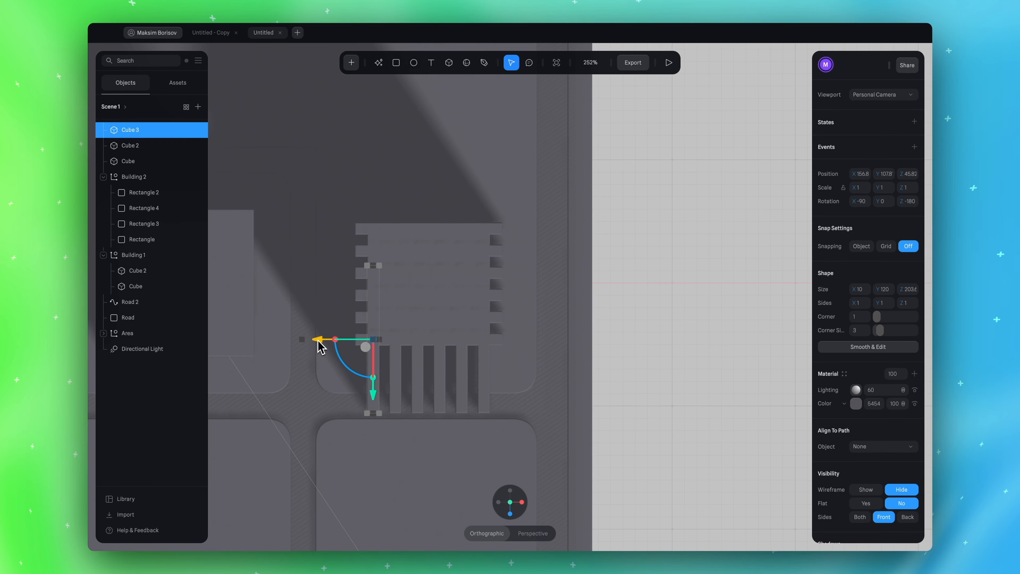
left_click_drag(372, 396, 372, 342)
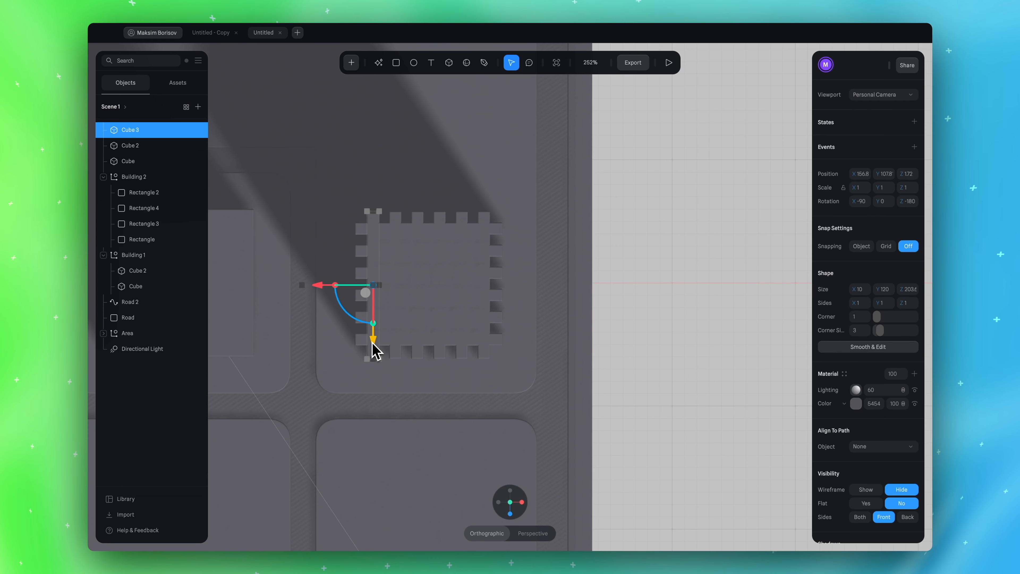
left_click(690, 332)
left_click_drag(690, 332, 660, 277)
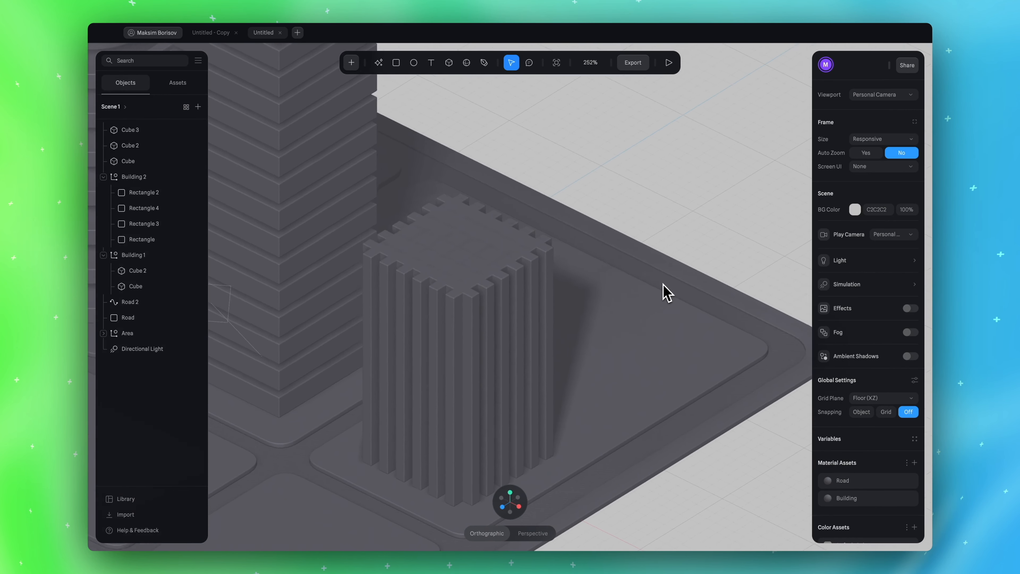
left_click(587, 302)
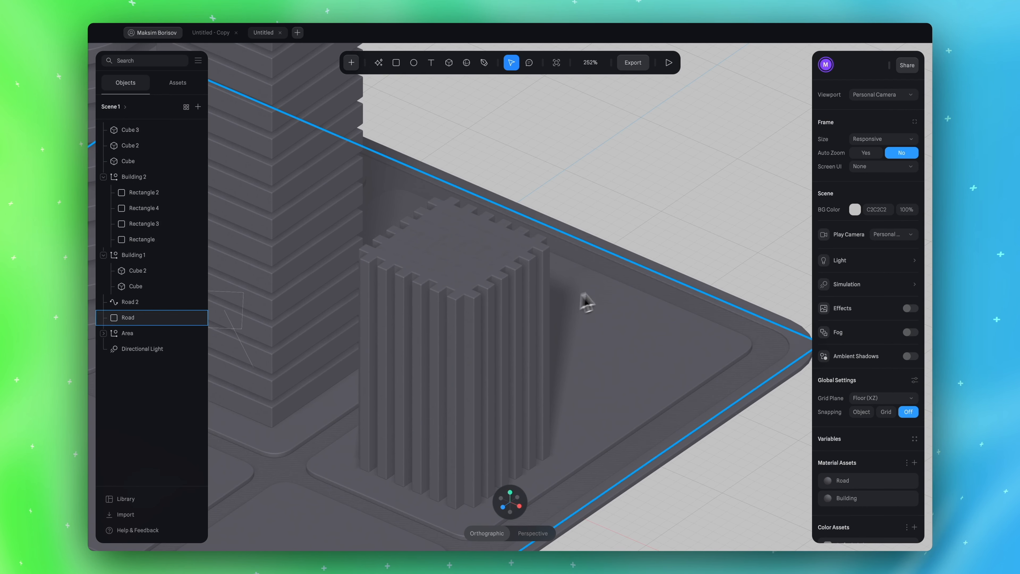
Apply the Building material asset to the tall cube and both cloned slabs together
left_click(139, 162)
left_click(142, 129, "shift")
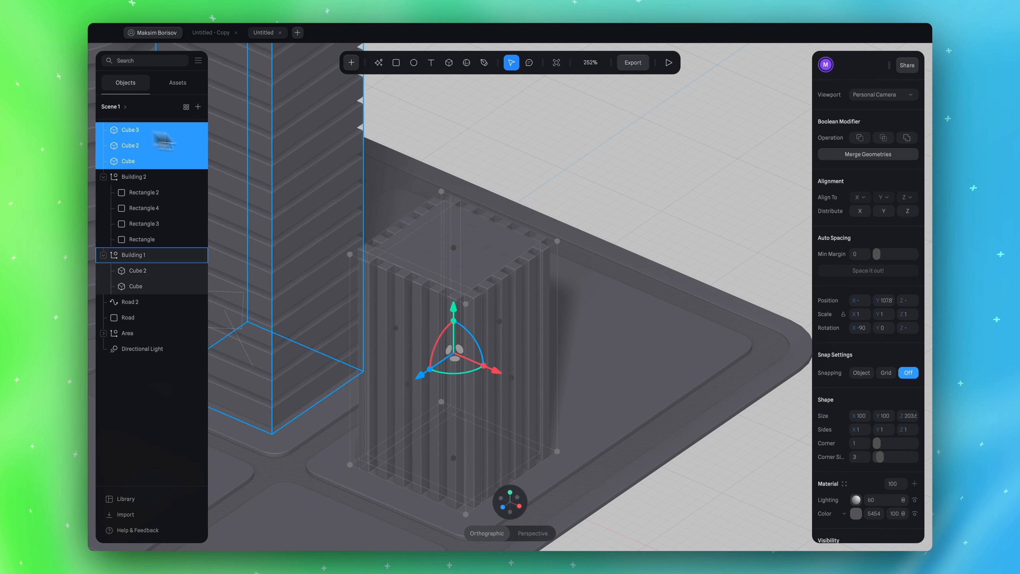
scroll(915, 415, "down", 3)
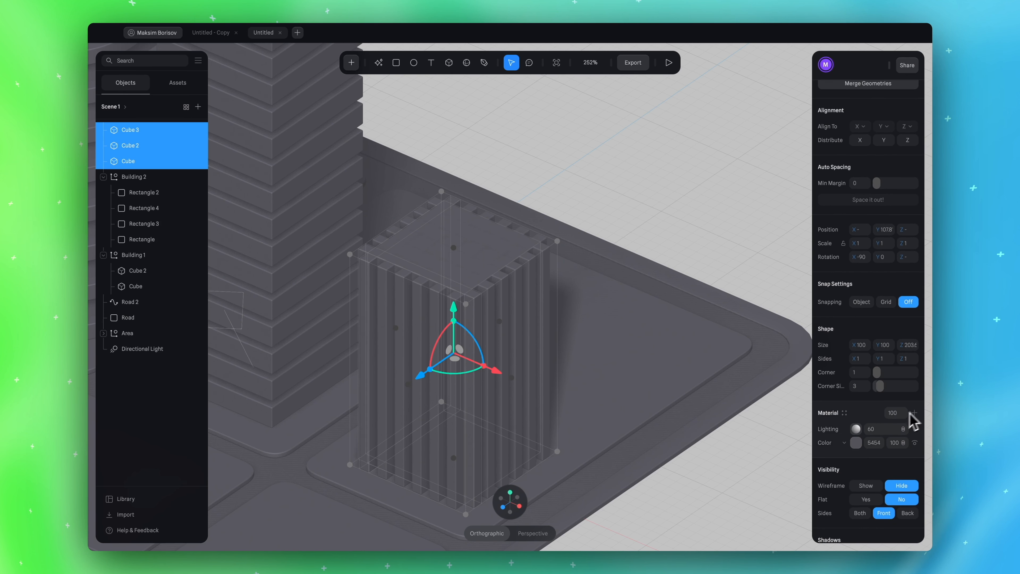
left_click(847, 415)
left_click(723, 265)
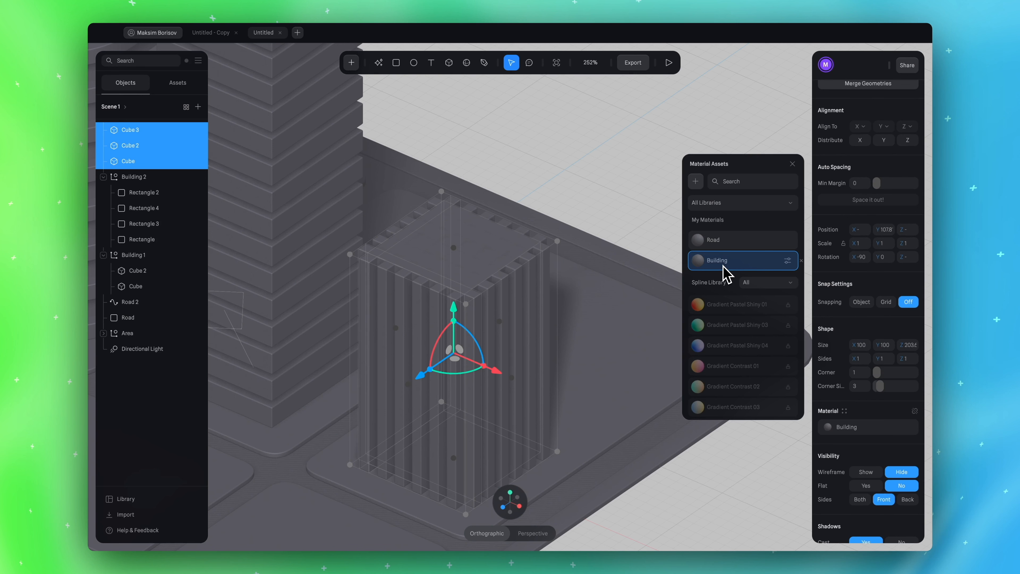
Group the tall cube with its two cloned slabs and turn the group into a component
left_click(125, 161)
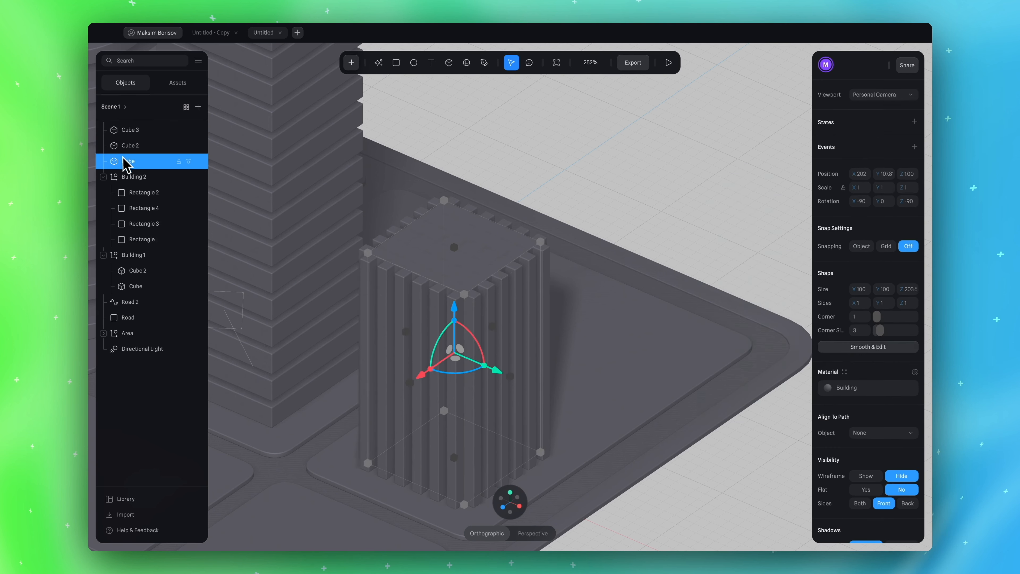
left_click(140, 135, "shift")
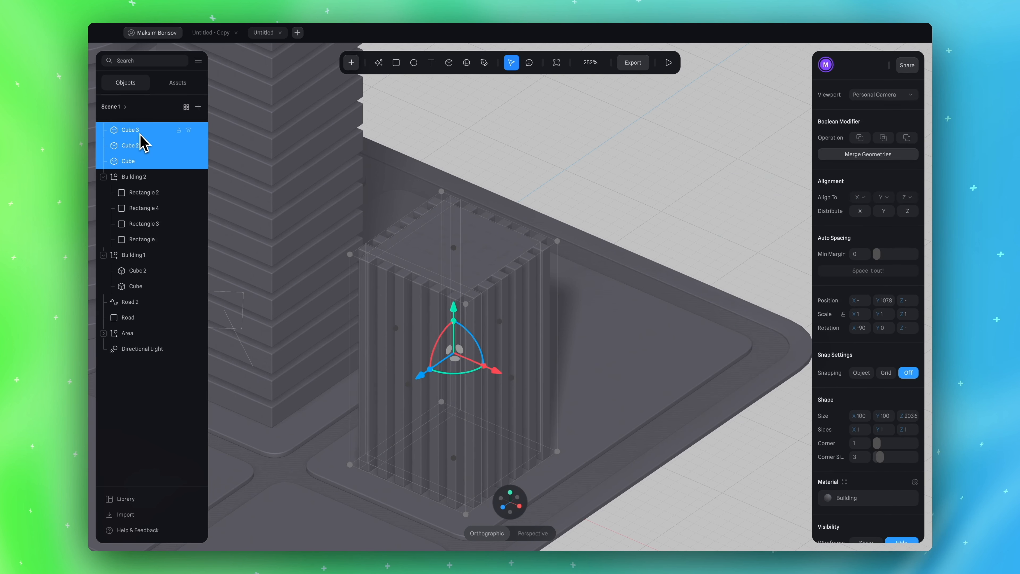
key("ctrl+g")
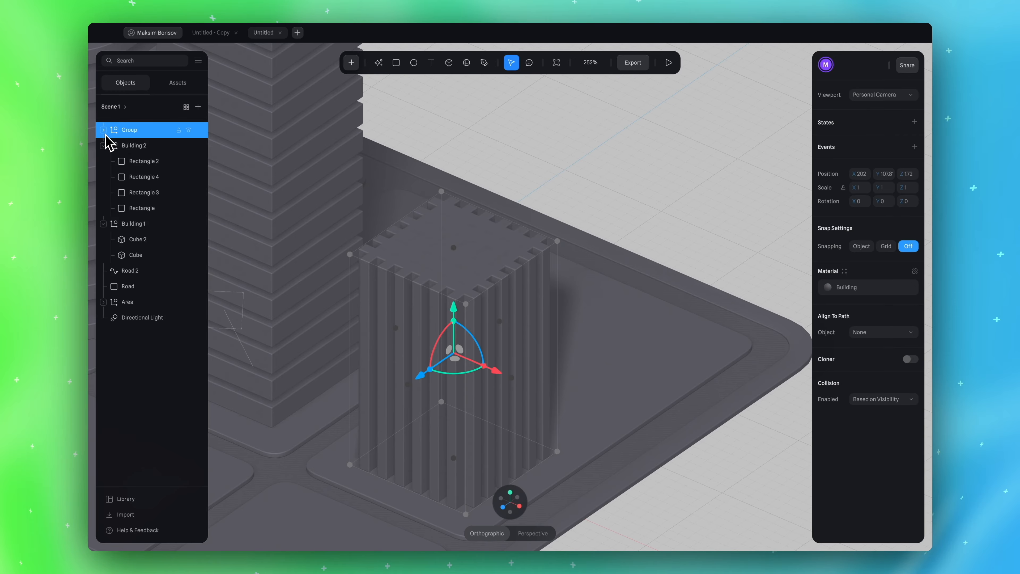
right_click(135, 137)
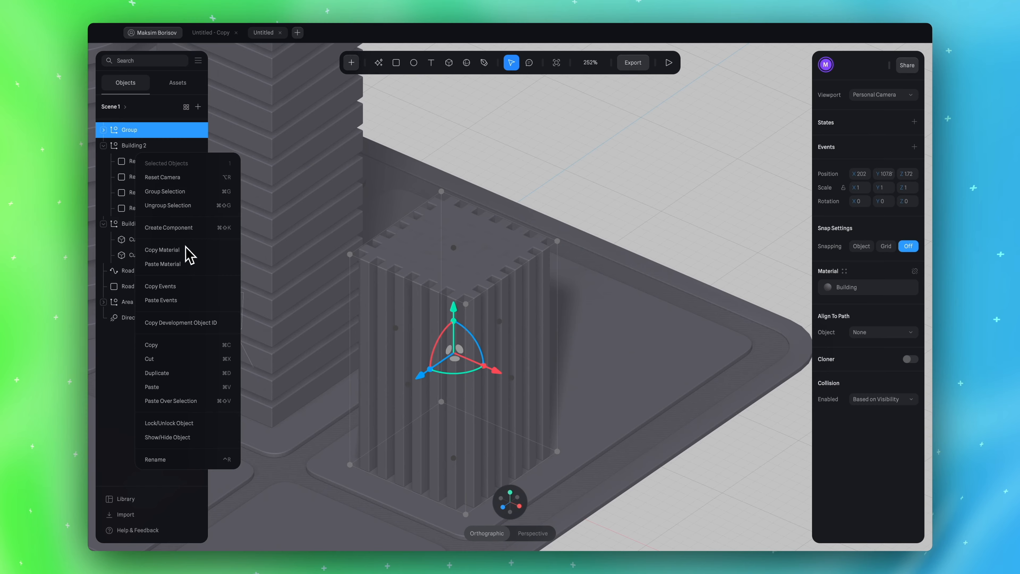
left_click(189, 229)
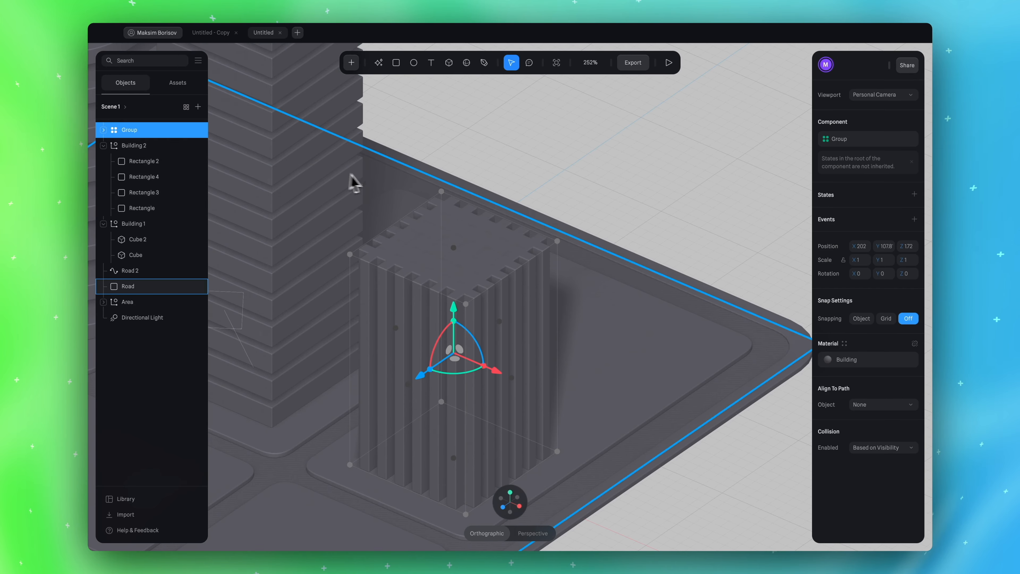
Duplicate the ribbed component, raise the copy to a Y position of about 307.5 and scale it uniformly to 0.80
scroll(368, 182, "down", 3)
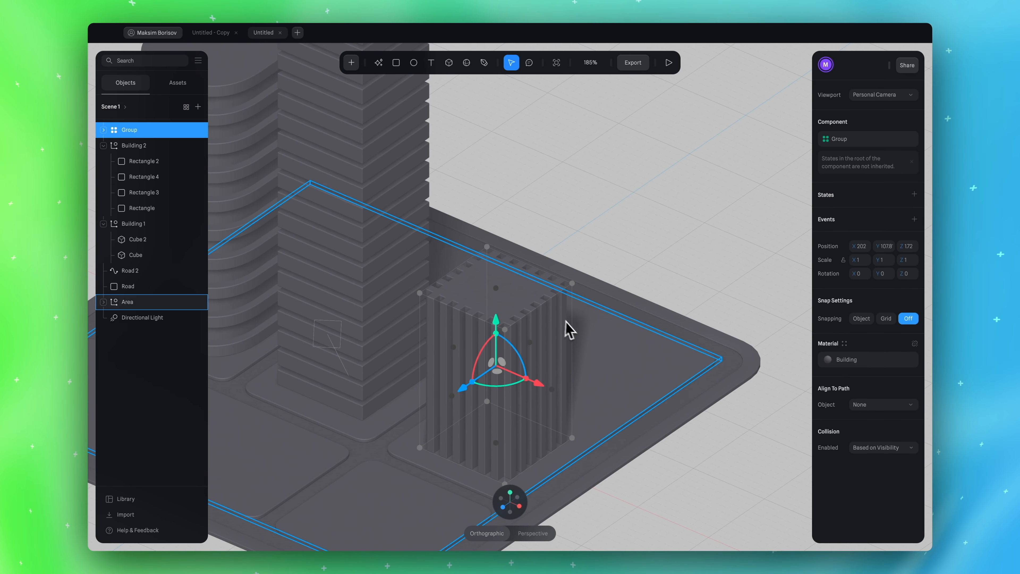
key("ctrl+d")
left_click_drag(499, 328, 503, 179)
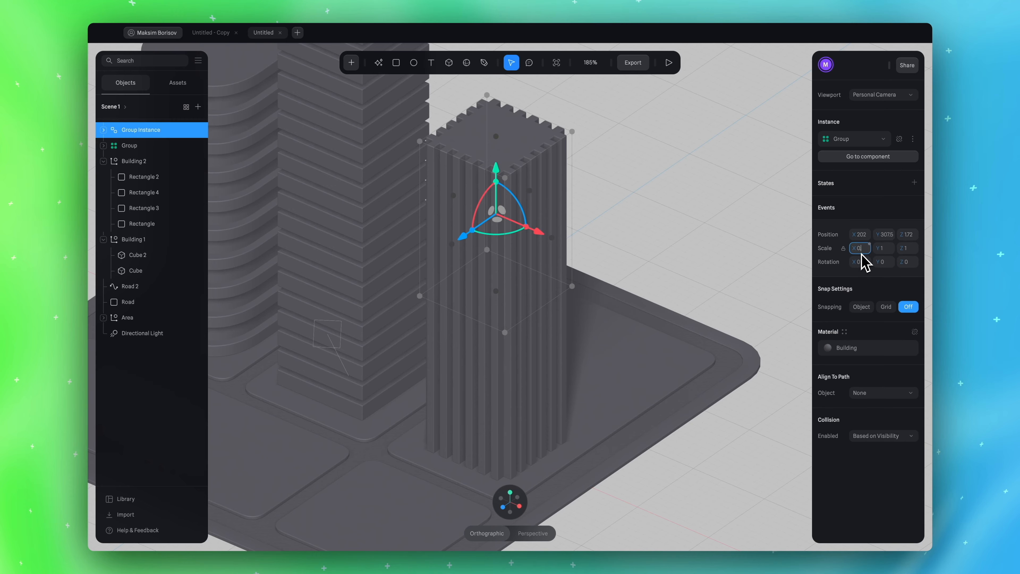
key("Return")
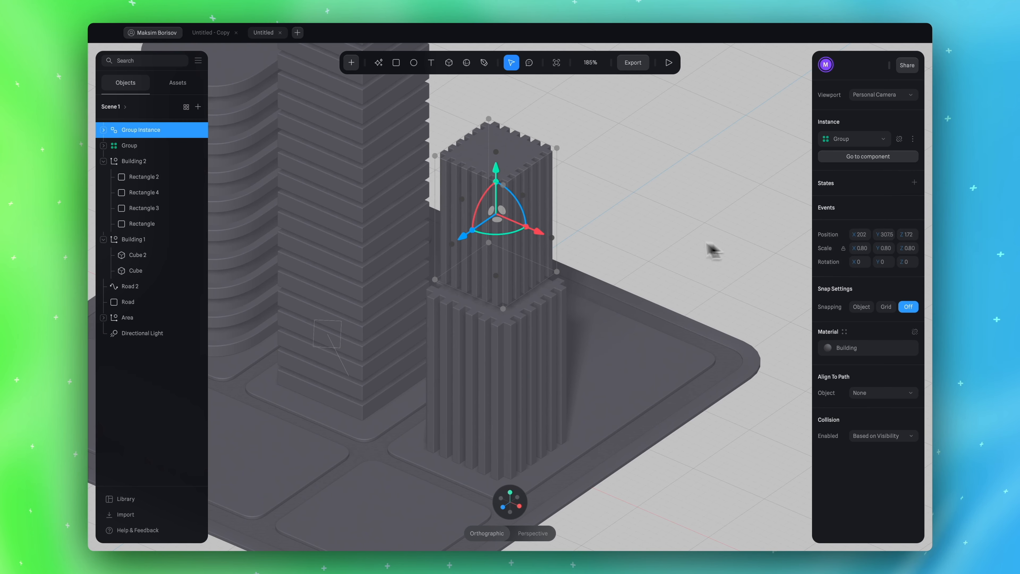
Lower the second tier onto the base at a Y position of about 259 and set its uniform scale to 0.75
left_click_drag(498, 175, 497, 212)
left_click(863, 247)
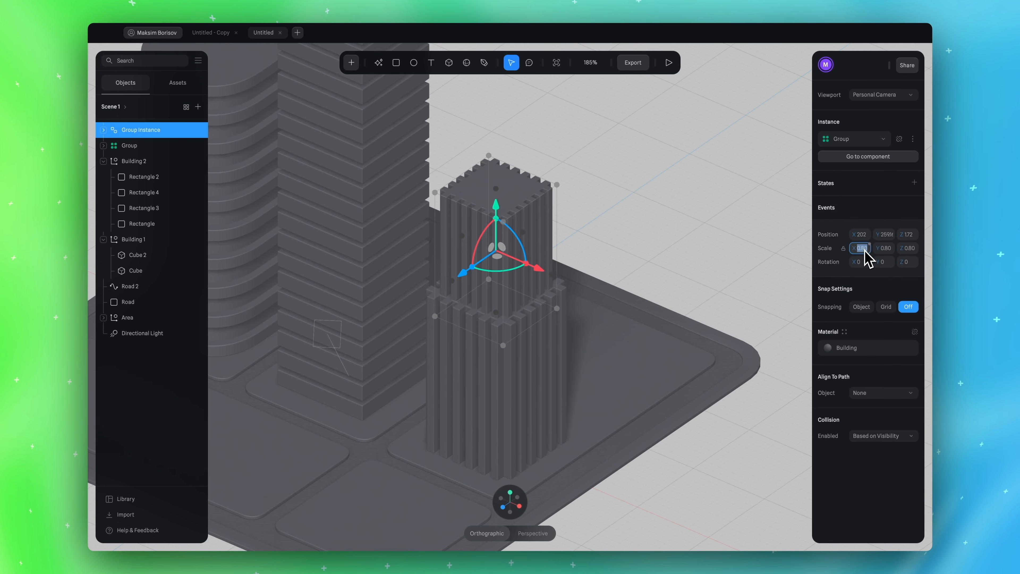
key("Return")
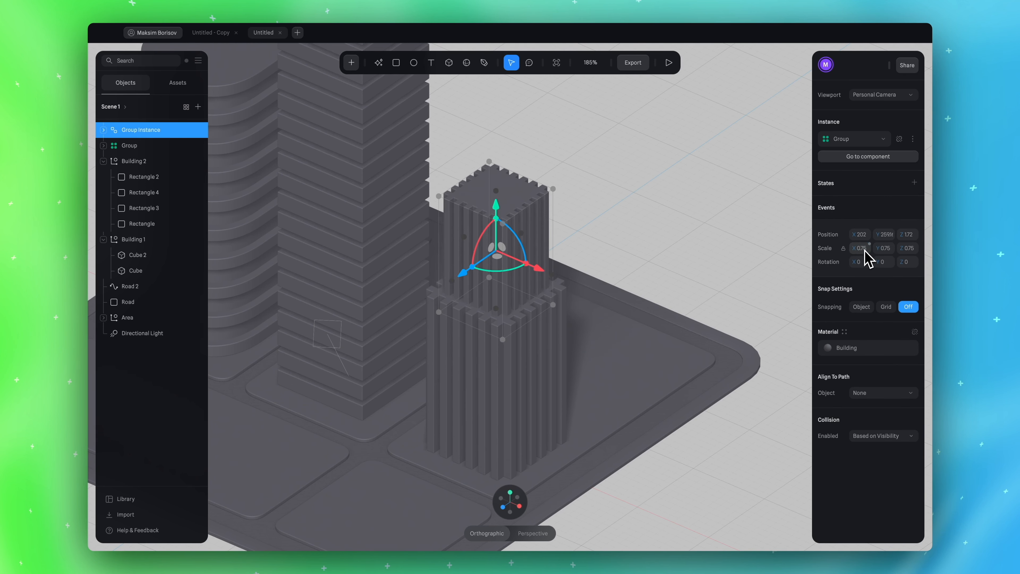
left_click(722, 238)
mouse_move(720, 238)
left_mouse_down("alt")
mouse_move(750, 211)
mouse_move(690, 224)
mouse_move(720, 225)
left_mouse_up("alt")
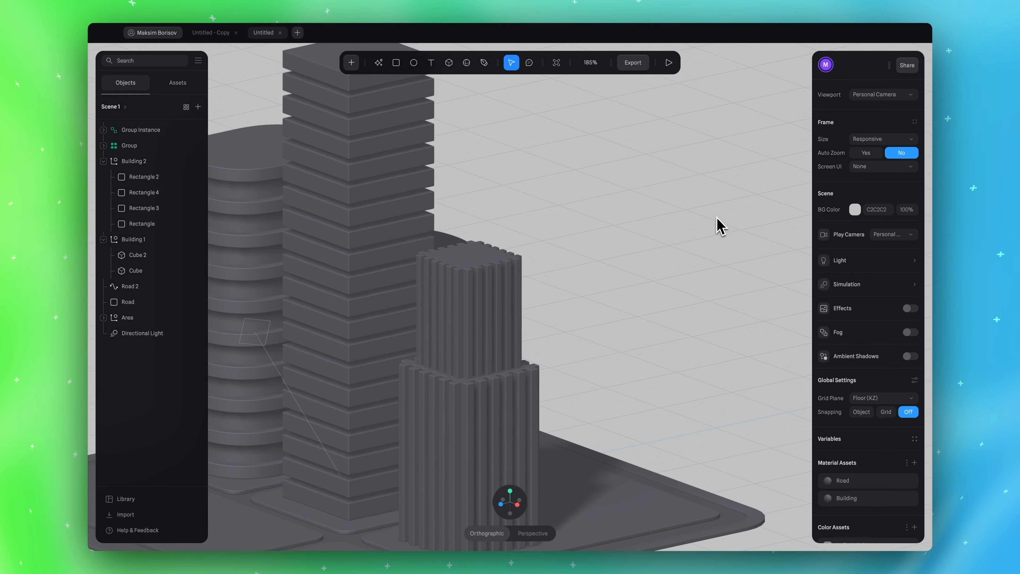
Duplicate the second tier, raise the copy to a Y position of about 394.6 and scale it uniformly to 0.65
left_click(132, 130)
key("ctrl+d")
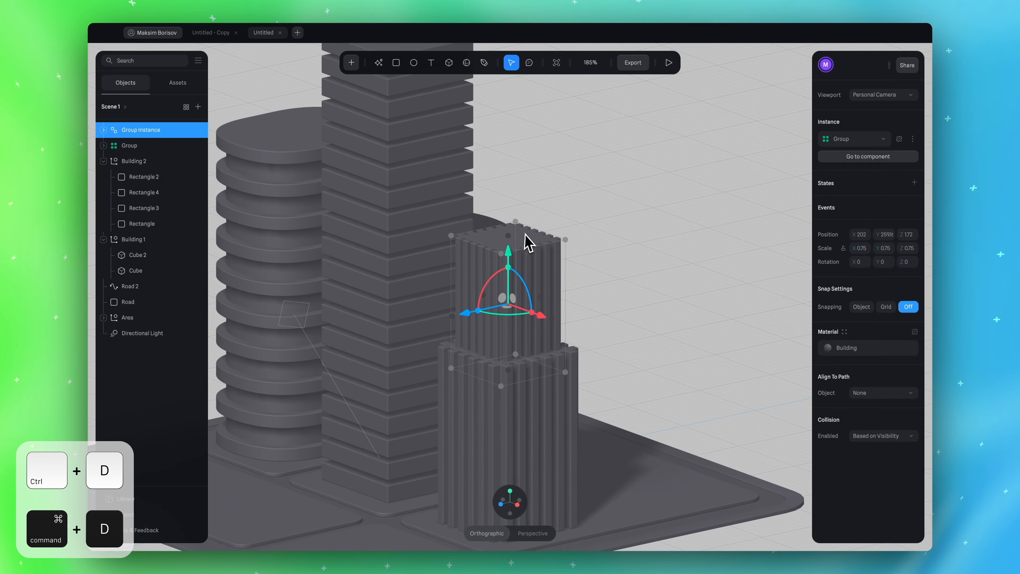
left_click_drag(513, 260, 514, 144)
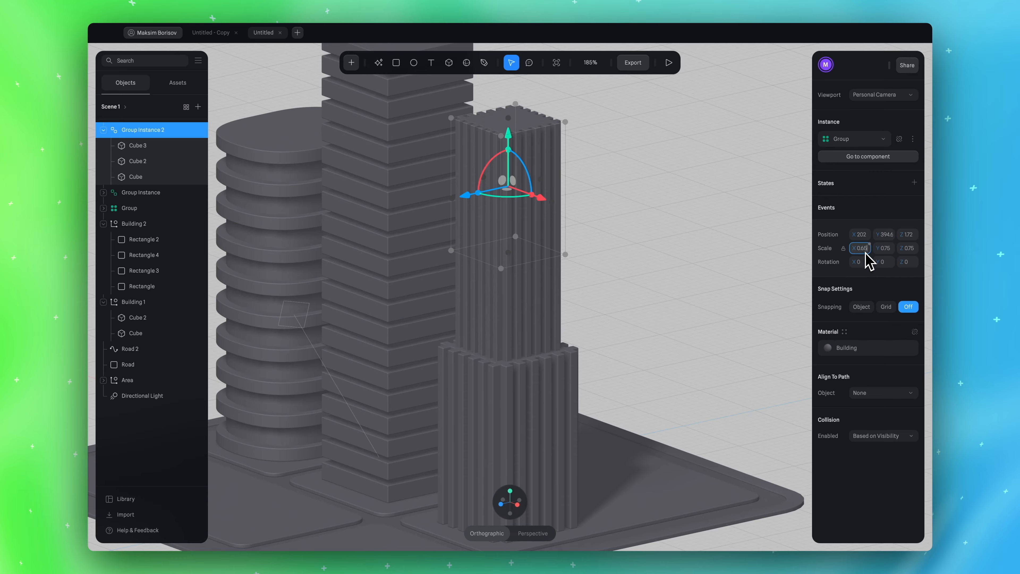
key("Return")
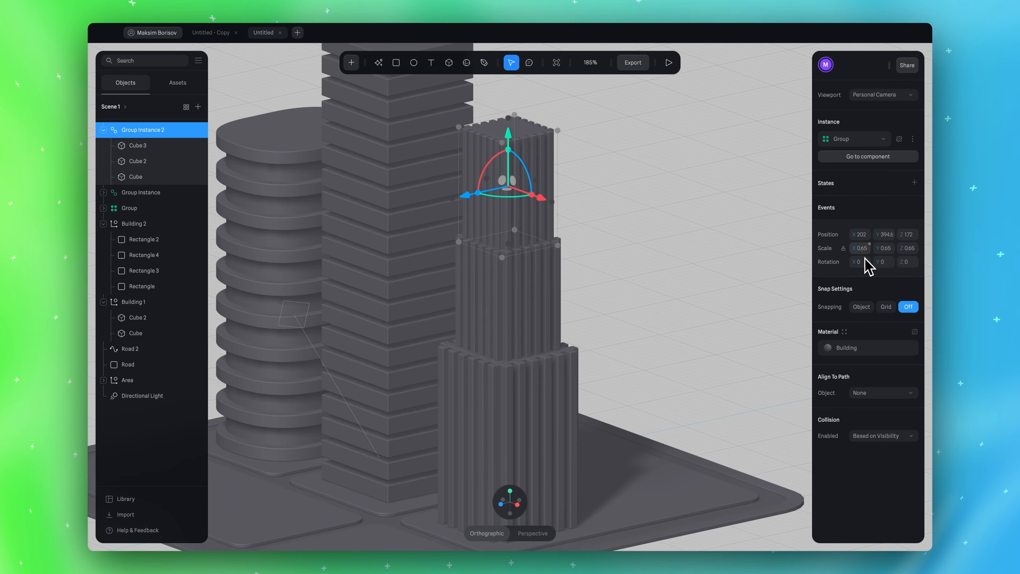
Set the top tier's uniform scale to 0.50 and lower it onto the second tier at a Y position of about 364.2
key("Return")
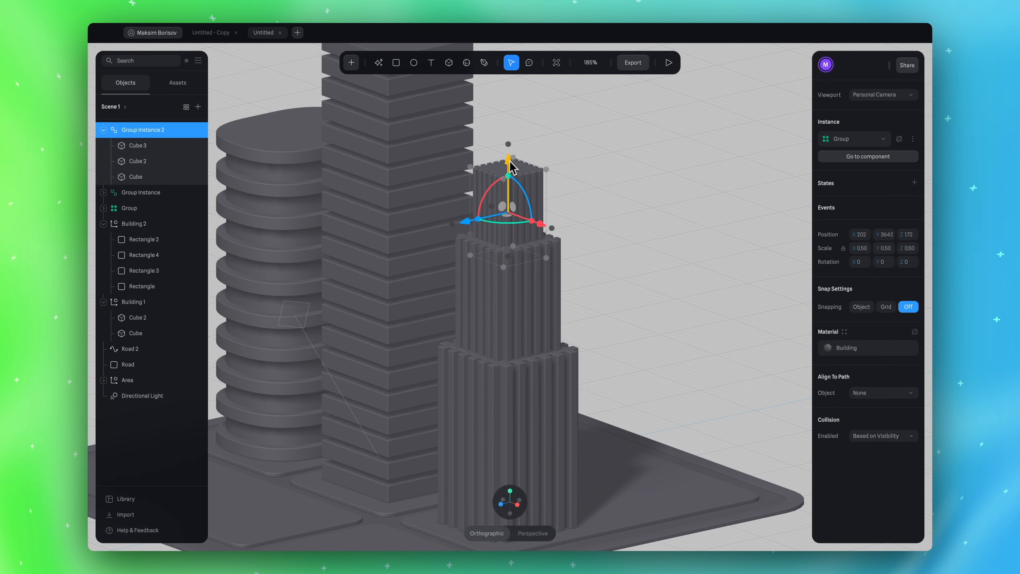
left_click(619, 167)
mouse_move(617, 160)
left_mouse_down("alt")
mouse_move(664, 169)
mouse_move(624, 156)
left_mouse_up("alt")
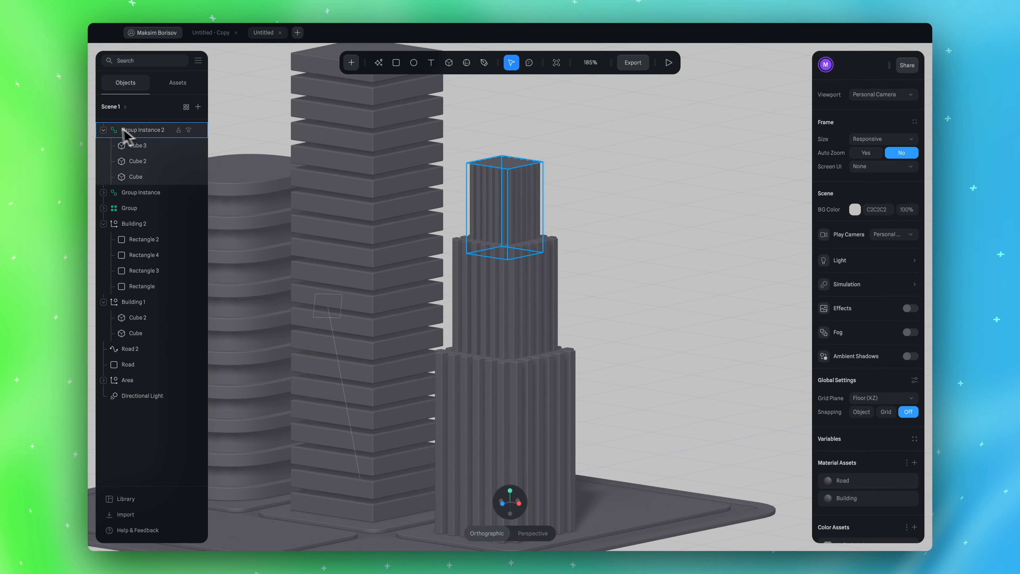
Collapse the three tier entries in the object list and group all three tiers together
left_click(114, 133)
left_click(530, 315)
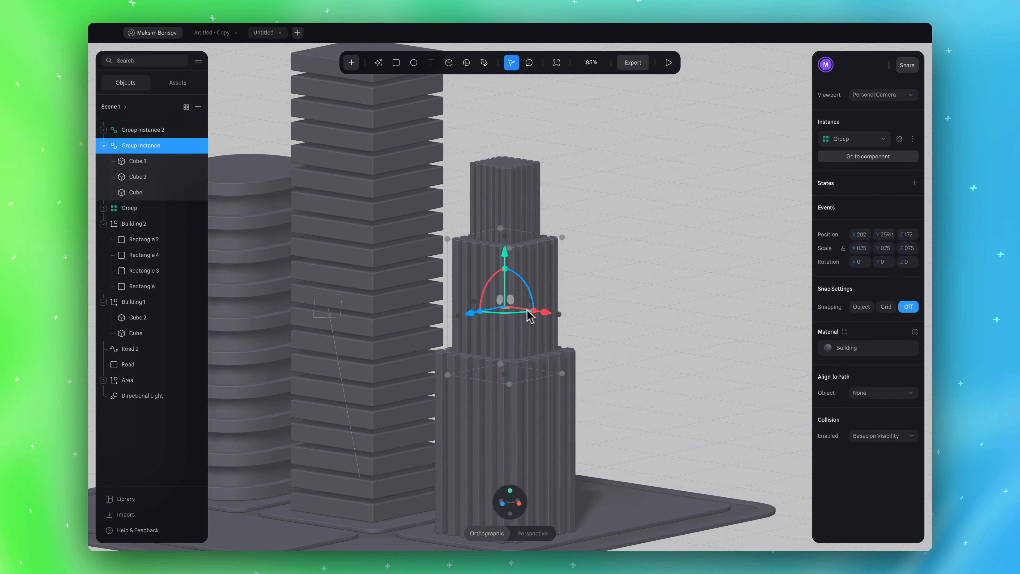
left_click(537, 387)
left_click(105, 145)
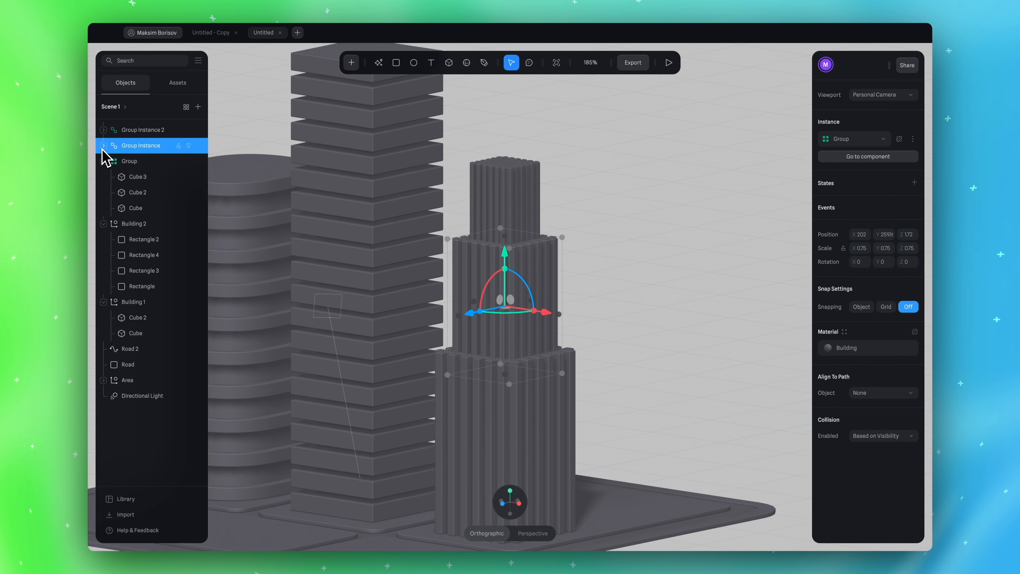
left_click(106, 161)
left_click(145, 132, "shift")
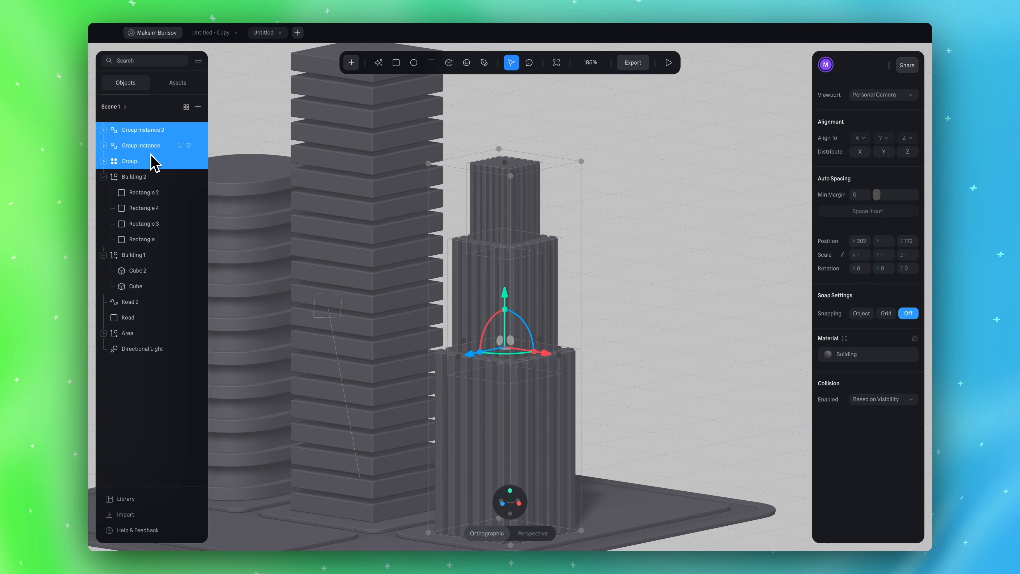
key("super+g")
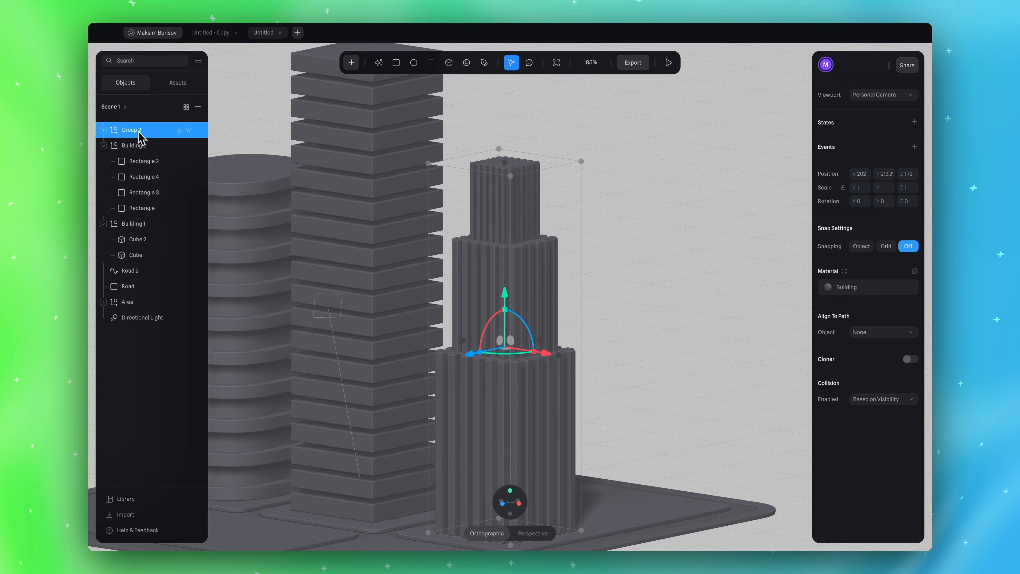
Rename the new tower group as Building 3 and collapse the Building 2 and Building 1 groups
double_click(139, 132)
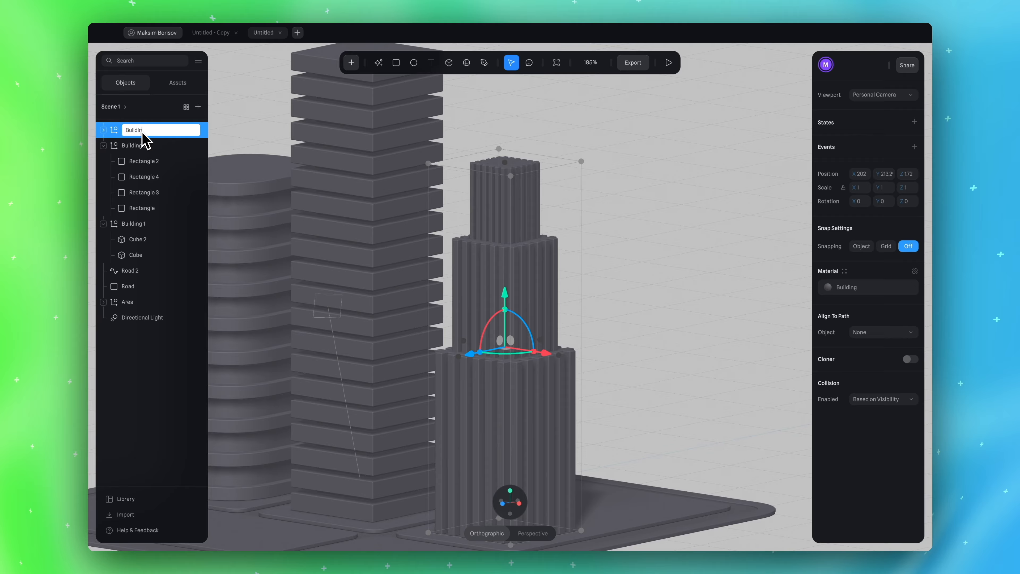
key("Return")
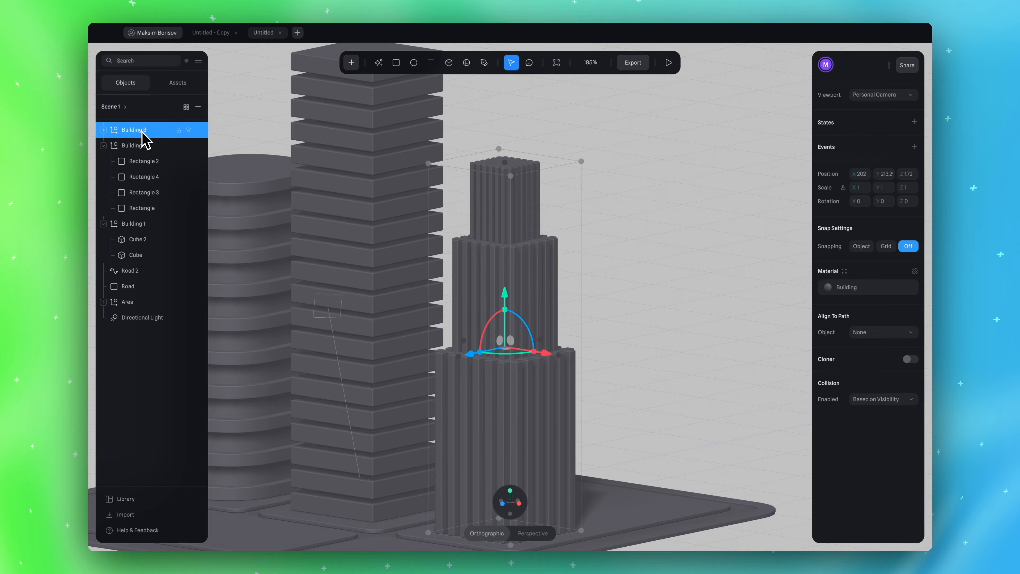
left_click(104, 145)
left_click(106, 162)
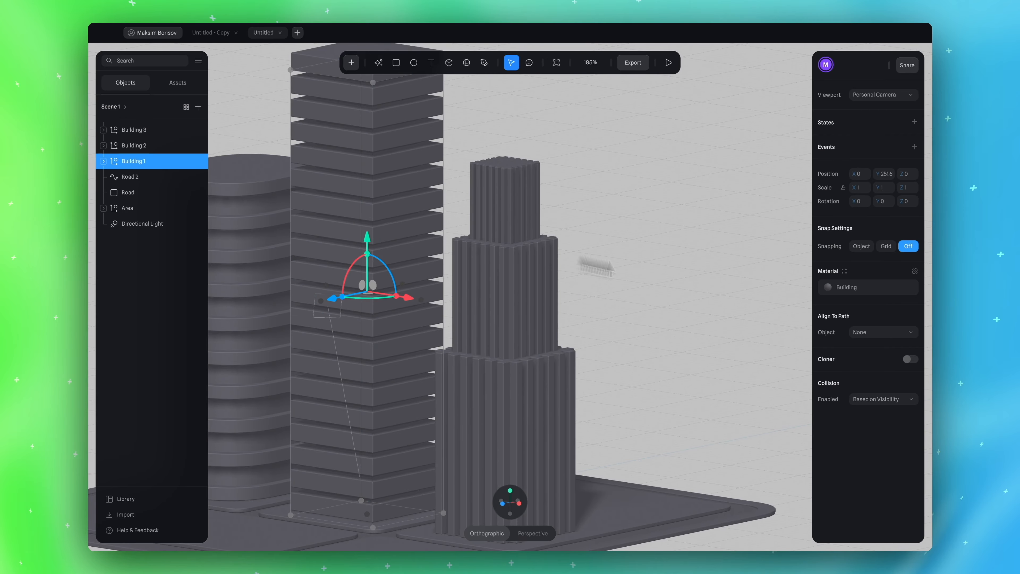
Review the three buildings on the plot, and examine the vertically ribbed block from several angles in the Untitled - Copy reference scene
left_click(771, 254)
scroll(707, 257, "down", 5)
left_click_drag(673, 252, 649, 171, "alt")
left_click(379, 416)
left_click(626, 259)
left_click_drag(626, 259, 540, 267, "alt")
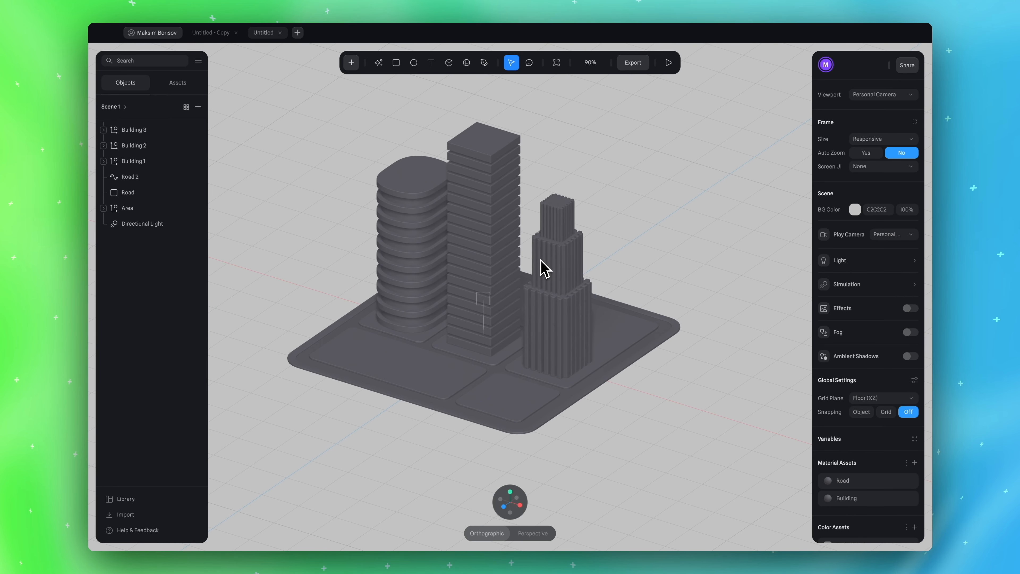
left_click(210, 32)
left_click(323, 270)
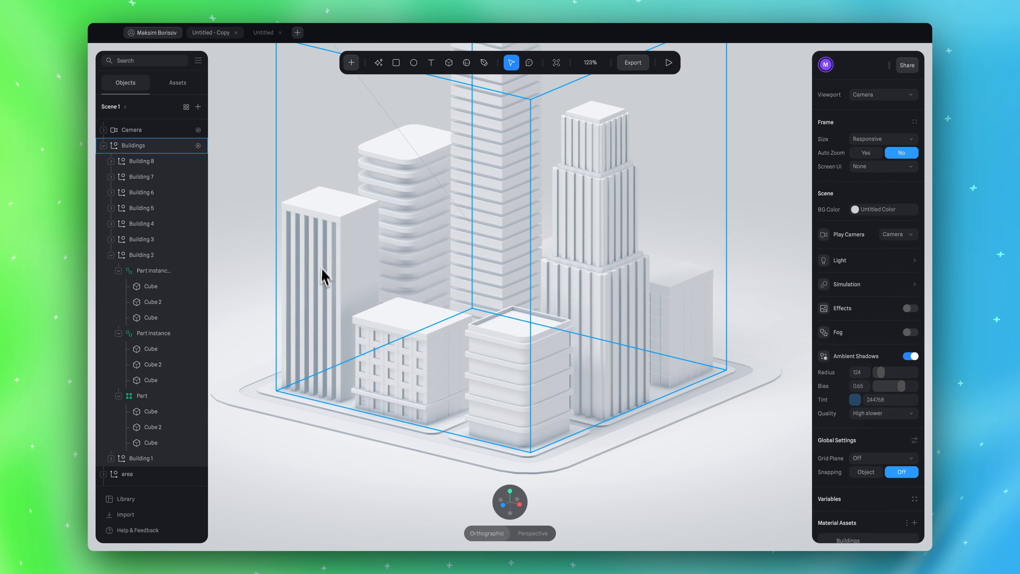
mouse_move(311, 277)
left_mouse_down("alt")
mouse_move(303, 283)
mouse_move(329, 284)
left_mouse_up("alt")
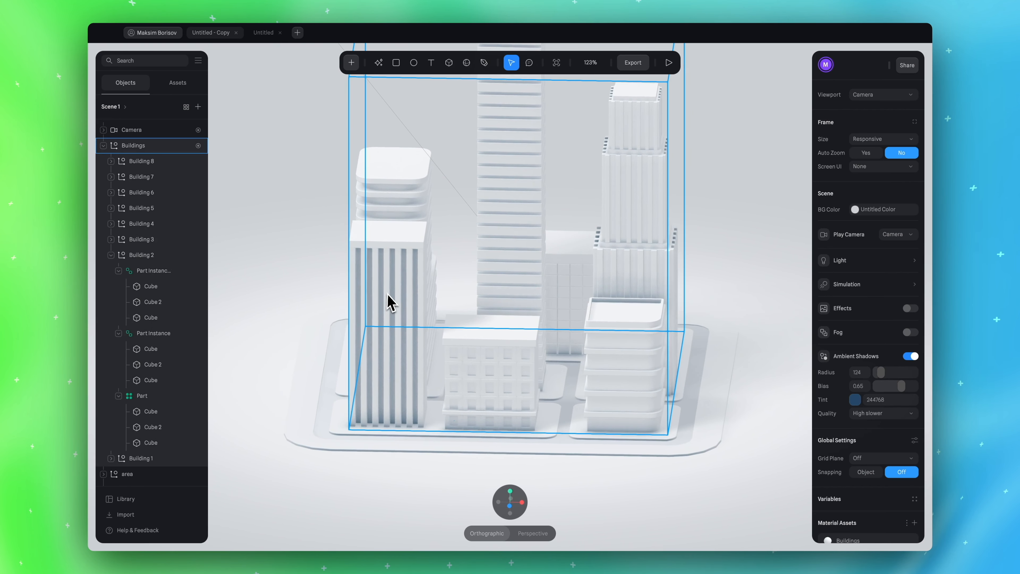
left_click_drag(384, 318, 353, 337, "alt")
left_click_drag(357, 296, 341, 303, "alt")
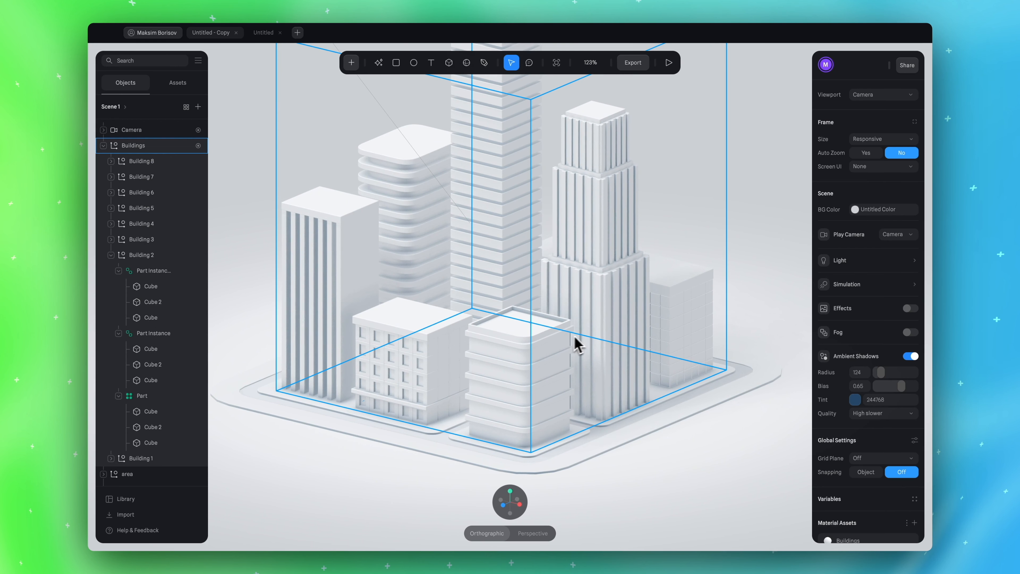
Switch back to the Untitled scene and place a cube on the wide empty plot in the front corner, seen from above
key("Escape")
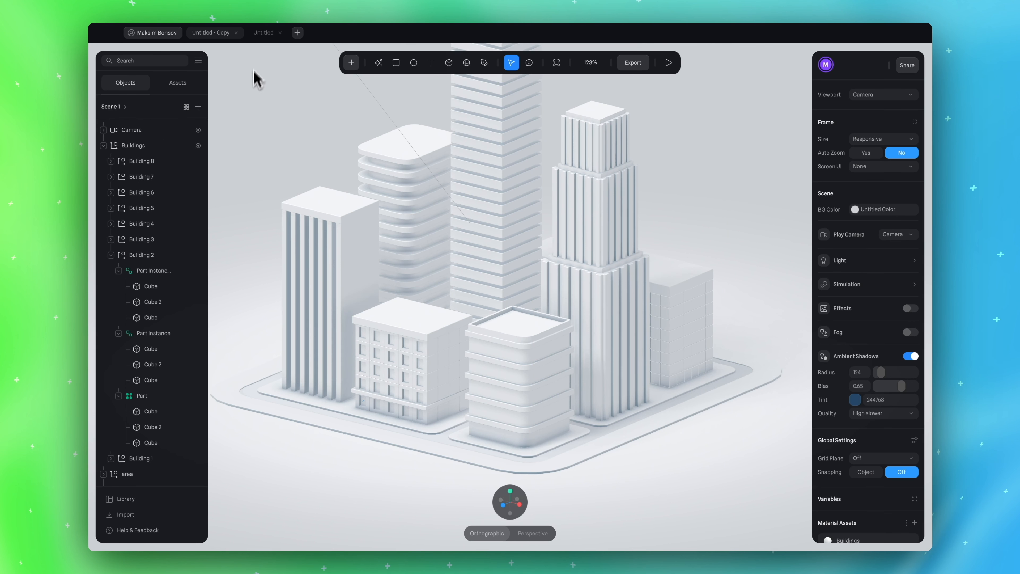
left_click(264, 33)
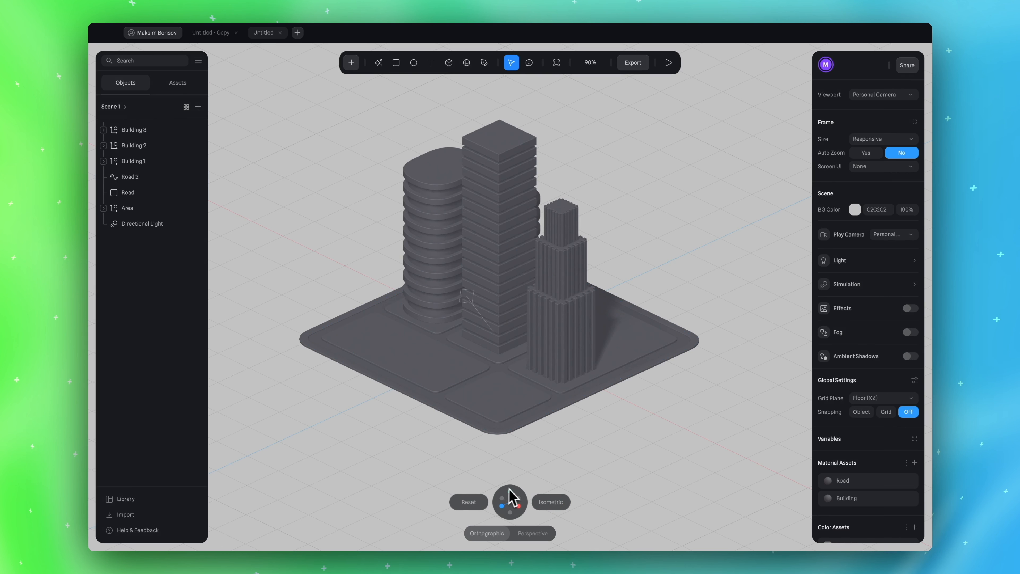
left_click(509, 490)
scroll(547, 338, "up", 5)
scroll(546, 329, "down", 1)
left_click(450, 65)
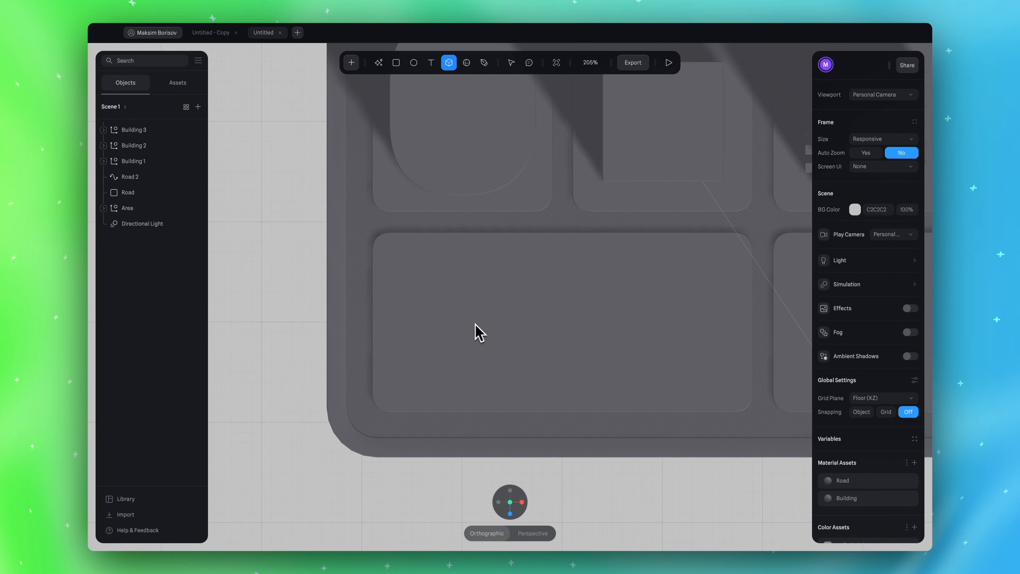
left_click(462, 324)
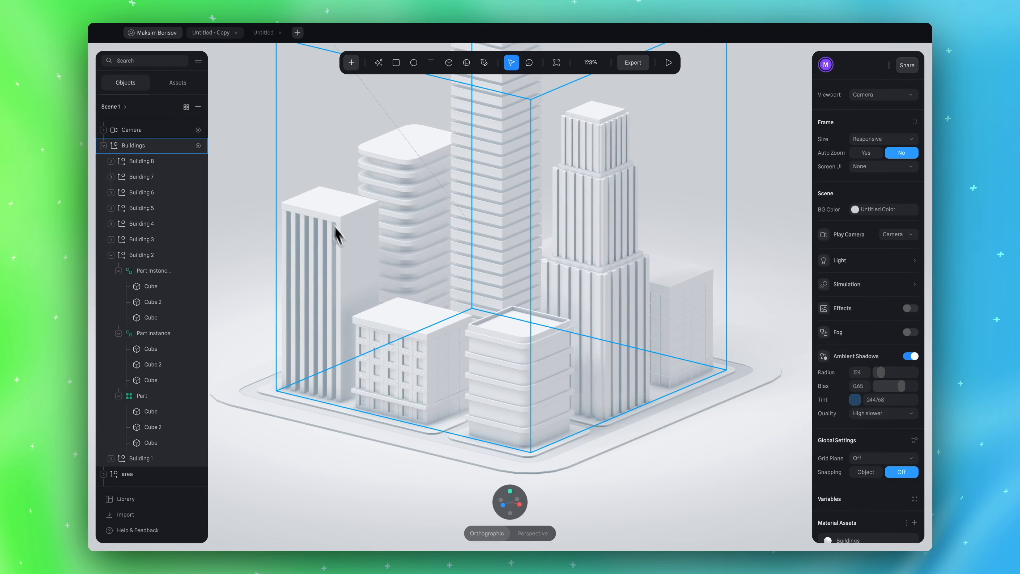
In the Untitled - Copy reference scene, select Building 4 and toggle the visibility of its Cube and Cube 3 parts to examine the rib arrangement
scroll(296, 307, "up", 5)
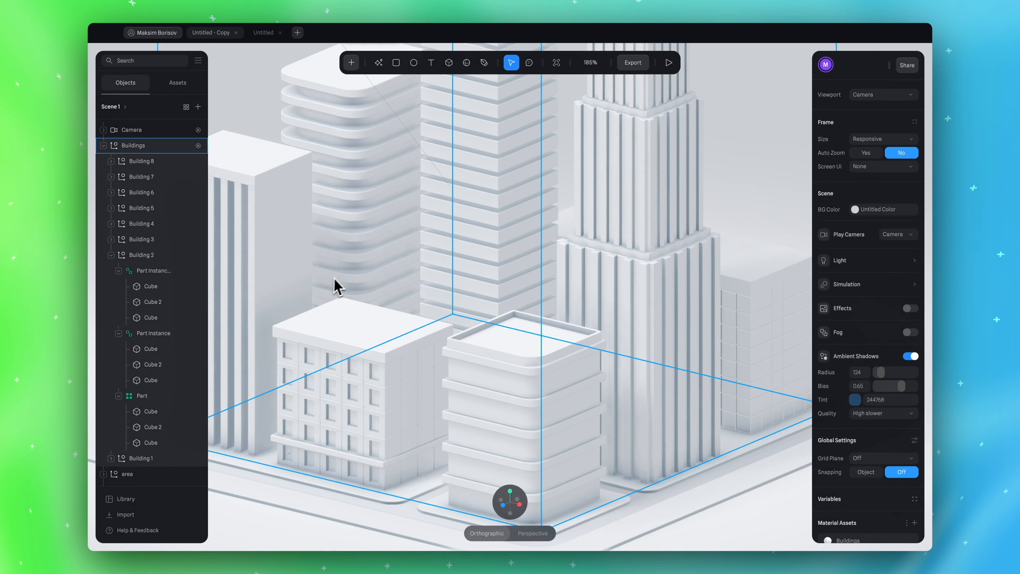
scroll(343, 283, "up", 3)
left_click_drag(269, 257, 294, 240, "alt")
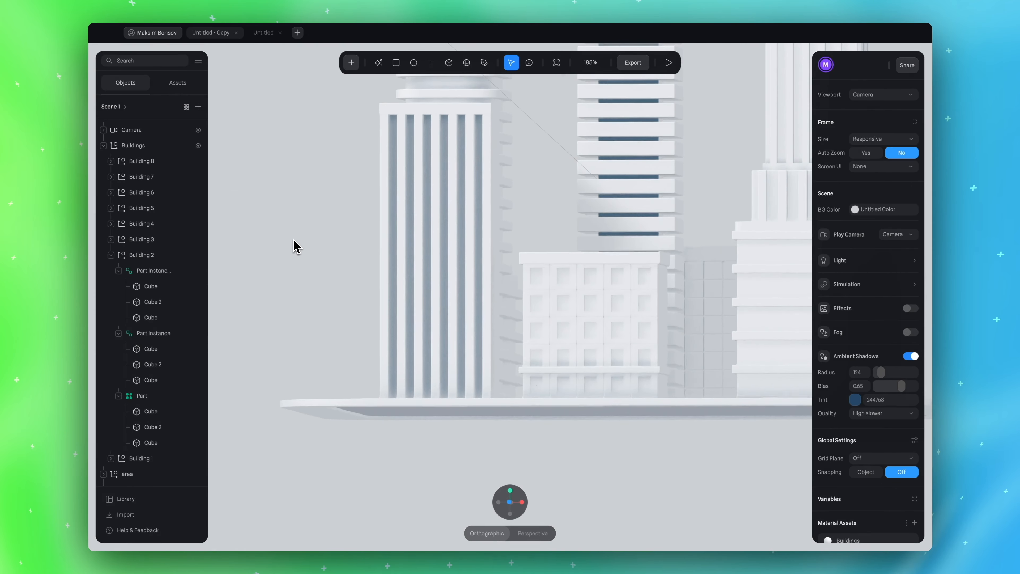
left_click(430, 203)
left_click(435, 201)
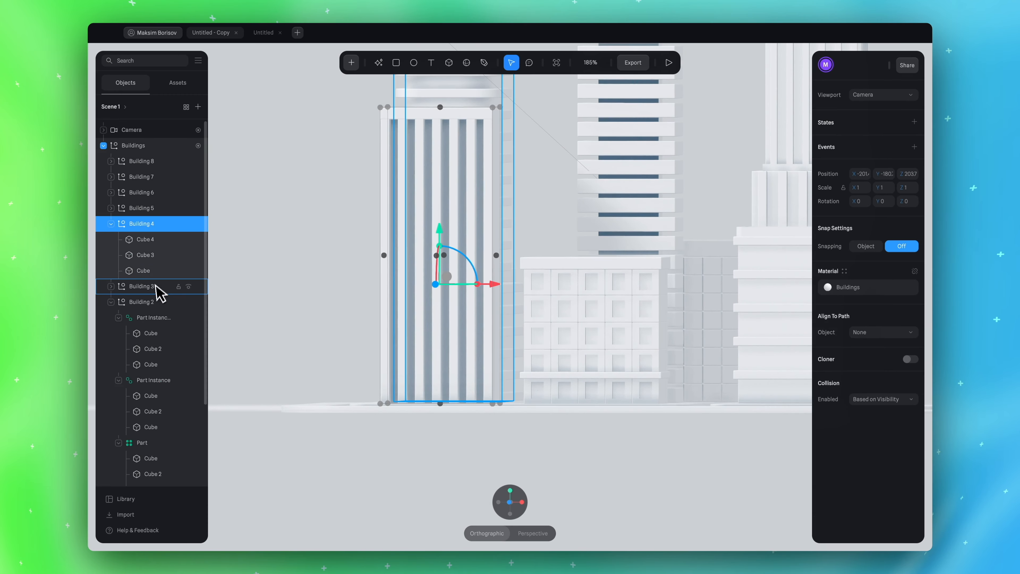
left_click(189, 270)
left_click(189, 270)
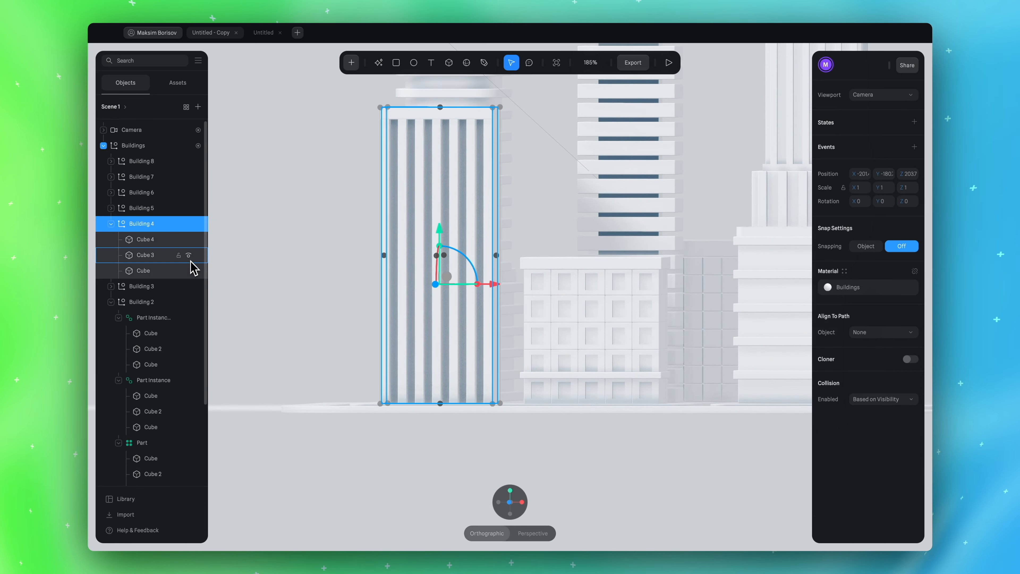
left_click(189, 255)
mouse_move(429, 433)
left_mouse_down("alt")
mouse_move(449, 437)
mouse_move(383, 436)
mouse_move(437, 439)
mouse_move(464, 392)
mouse_move(426, 453)
left_mouse_up("alt")
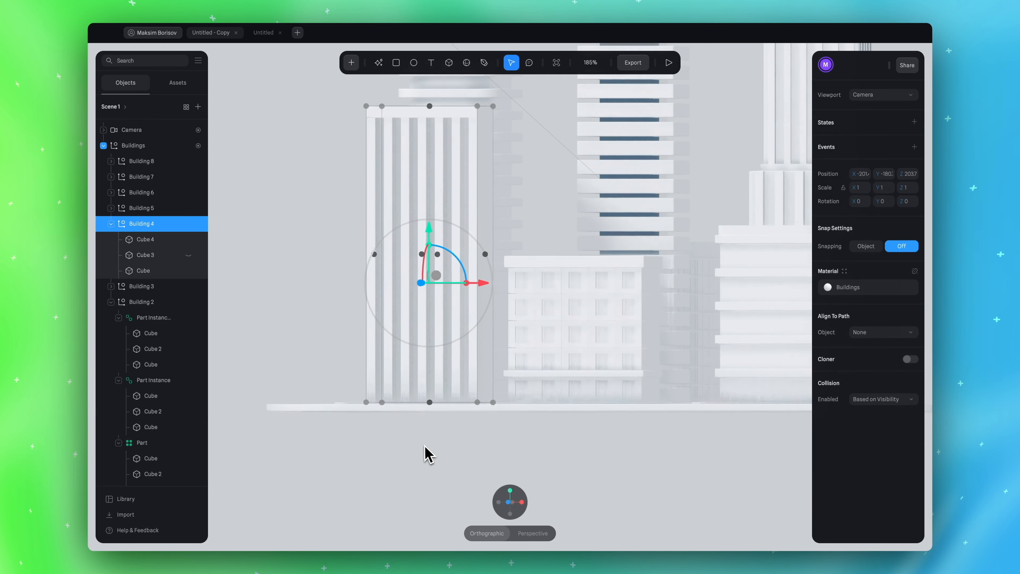
left_click(188, 257)
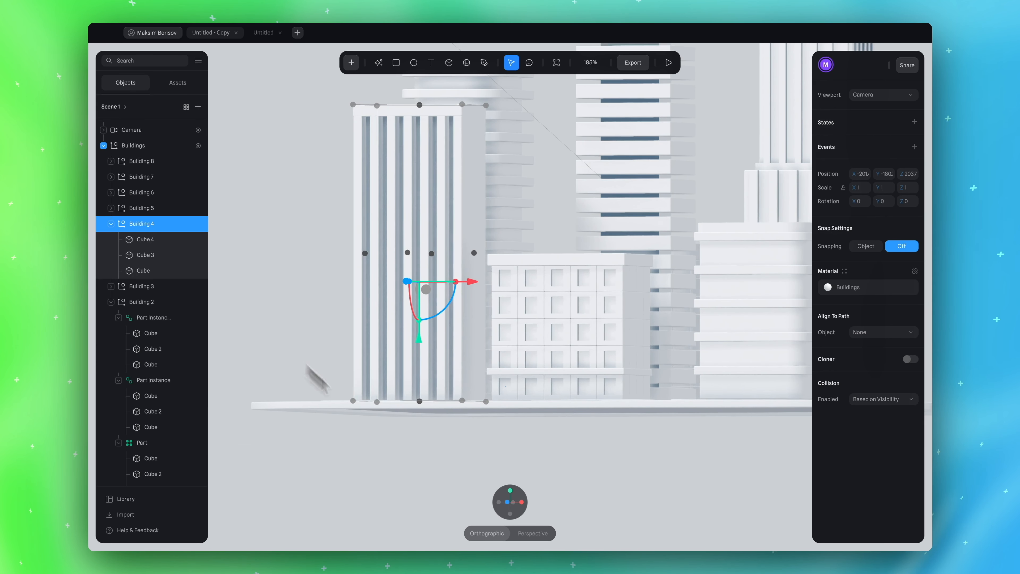
Examine the reference Building 4 and its neighbouring buildings from several angles and distances
left_click_drag(429, 467, 398, 477, "alt")
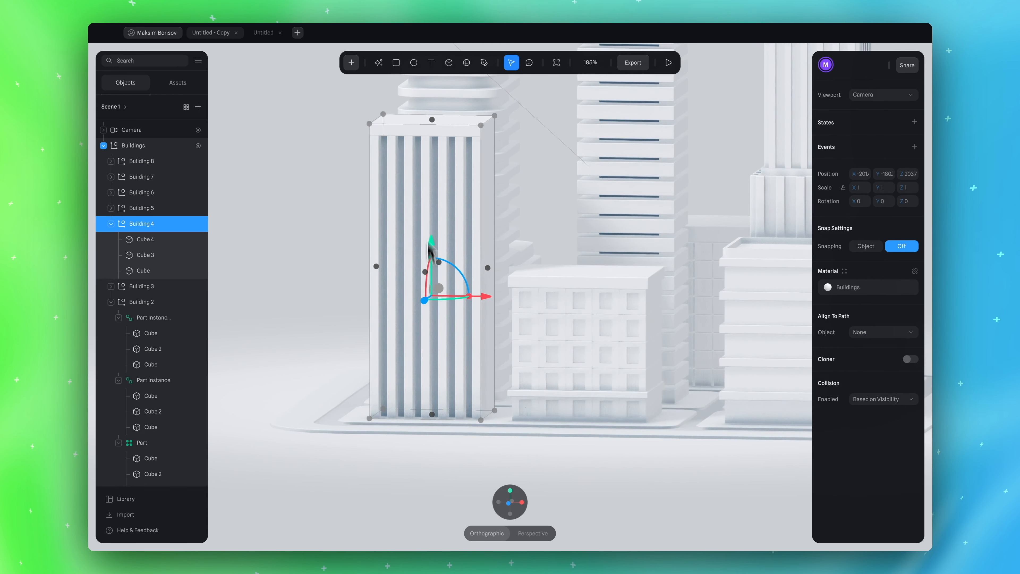
left_click_drag(491, 325, 500, 314, "alt")
left_click_drag(618, 457, 608, 467, "alt")
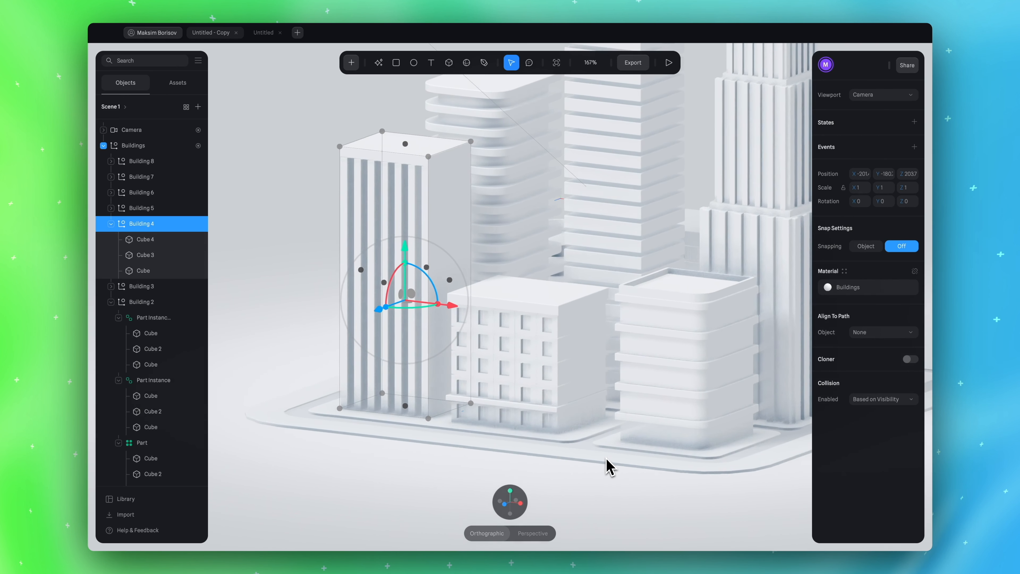
scroll(435, 292, "down", 5)
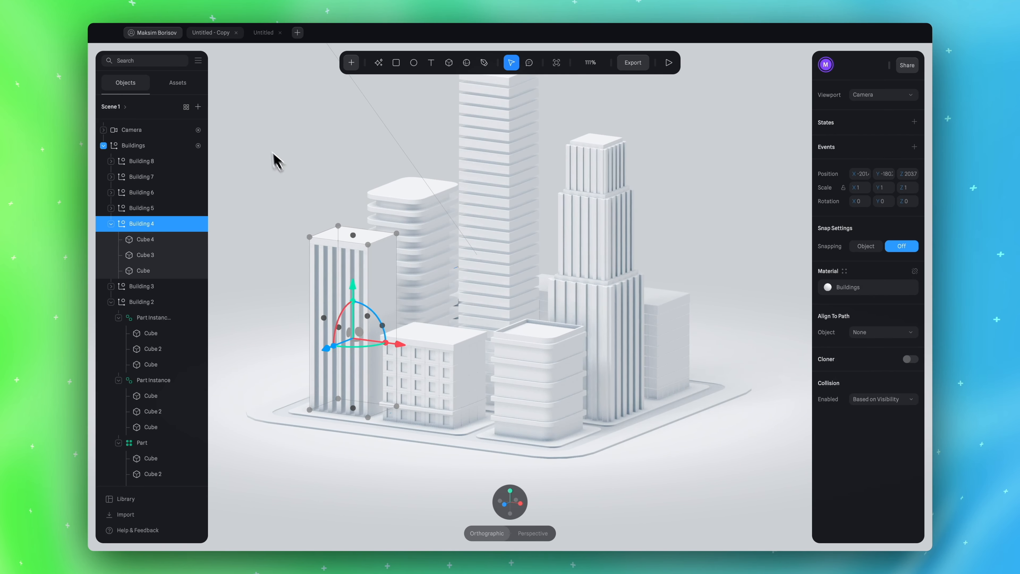
scroll(236, 289, "up", 3)
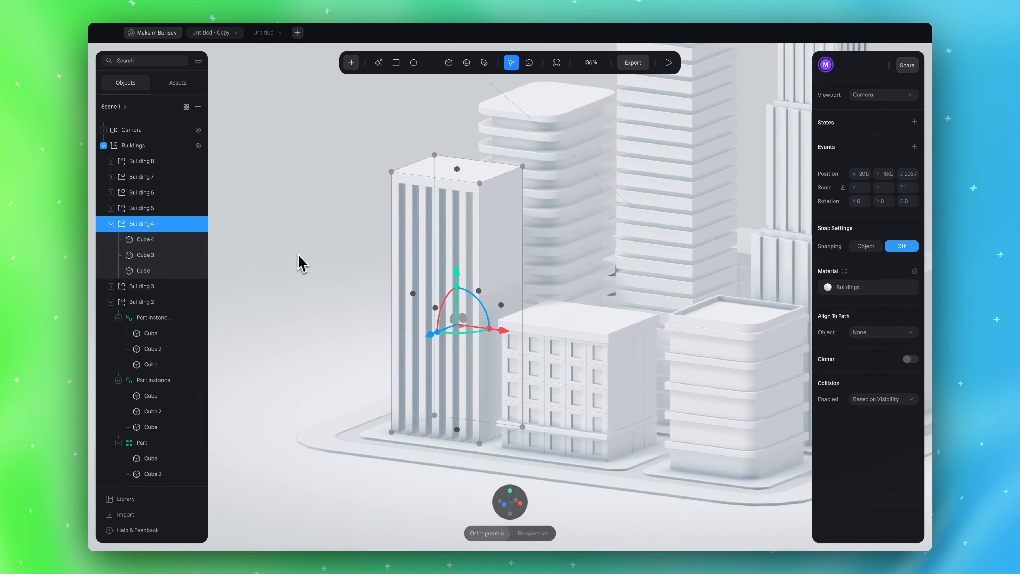
scroll(301, 263, "up", 5)
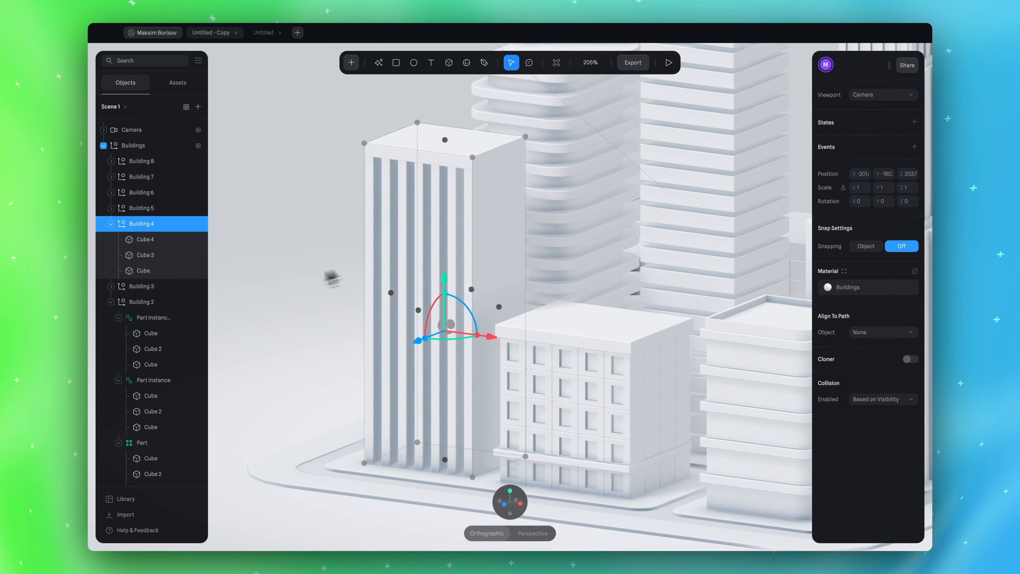
Toggle the visibility of Cube 4, Cube 3 and Cube in Building 4 to examine its roof slab, ribs and core
left_click(189, 242)
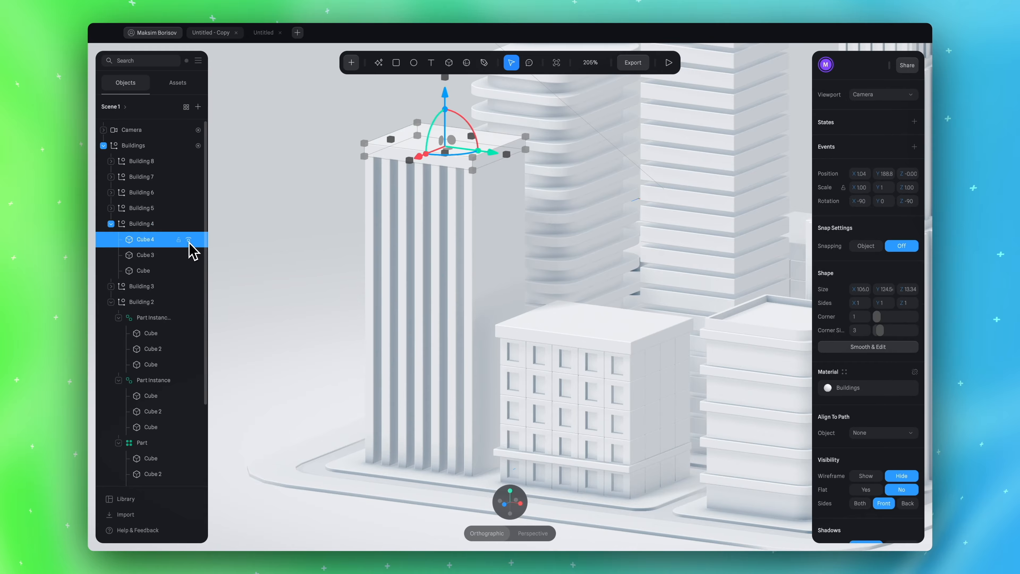
left_click(189, 240)
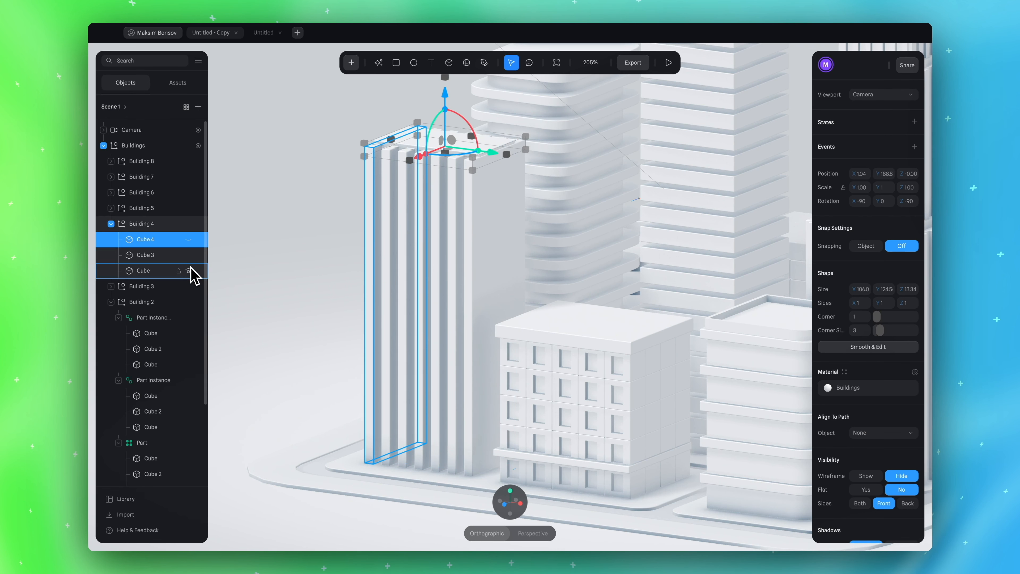
left_click(189, 255)
left_click(189, 271)
left_click(189, 271)
left_click(189, 270)
left_click(188, 270)
left_click(189, 270)
left_click(189, 271)
Return to the Untitled scene and set the new cube's corner radius to 1 and corner sides to 3
left_click(263, 34)
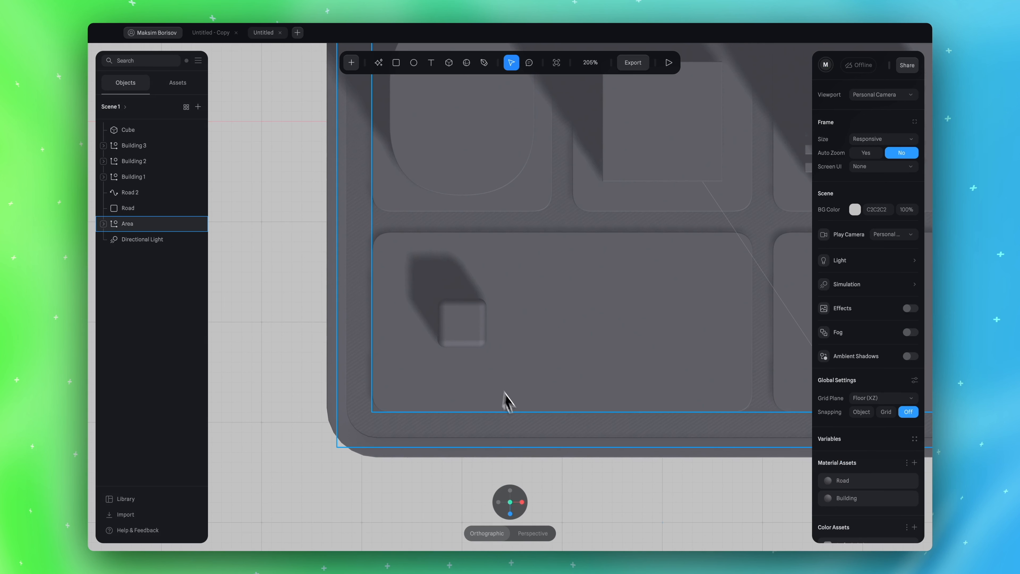
left_click(479, 348)
scroll(473, 343, "up", 4)
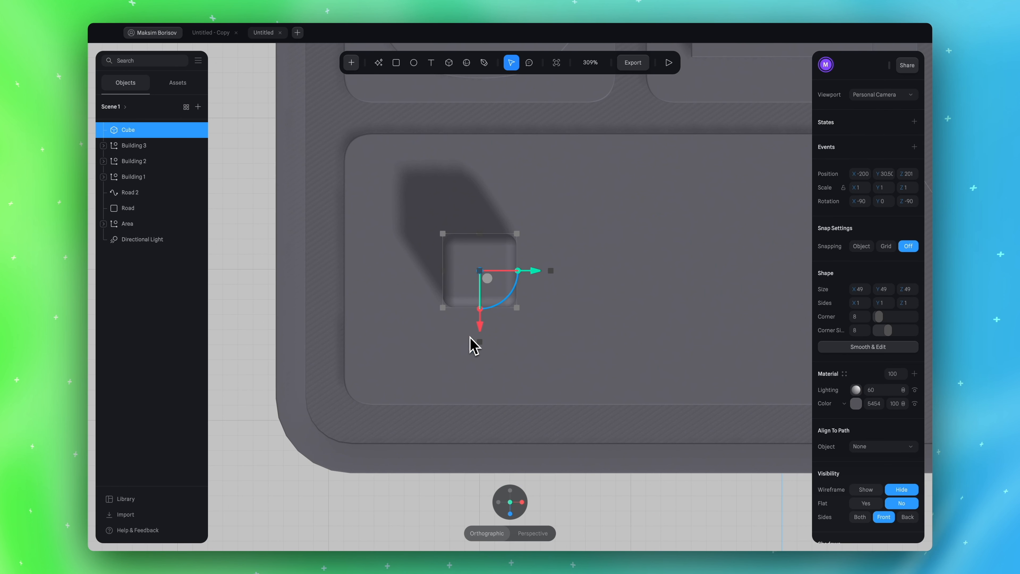
left_click(860, 318)
type("1")
key("Return")
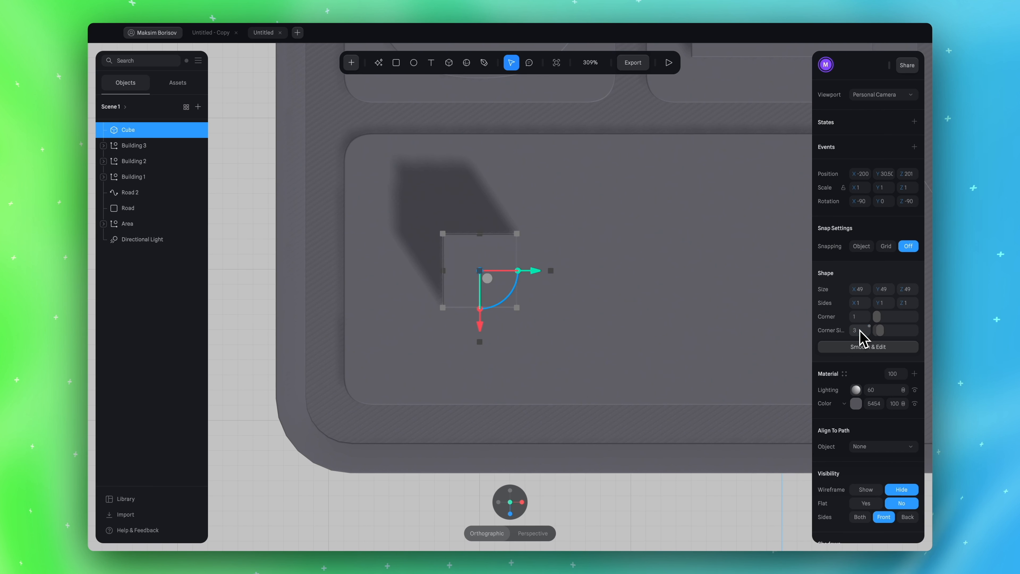
Enlarge the cube's footprint on the front plot to about 95 by 150, seen from above
left_click(510, 514)
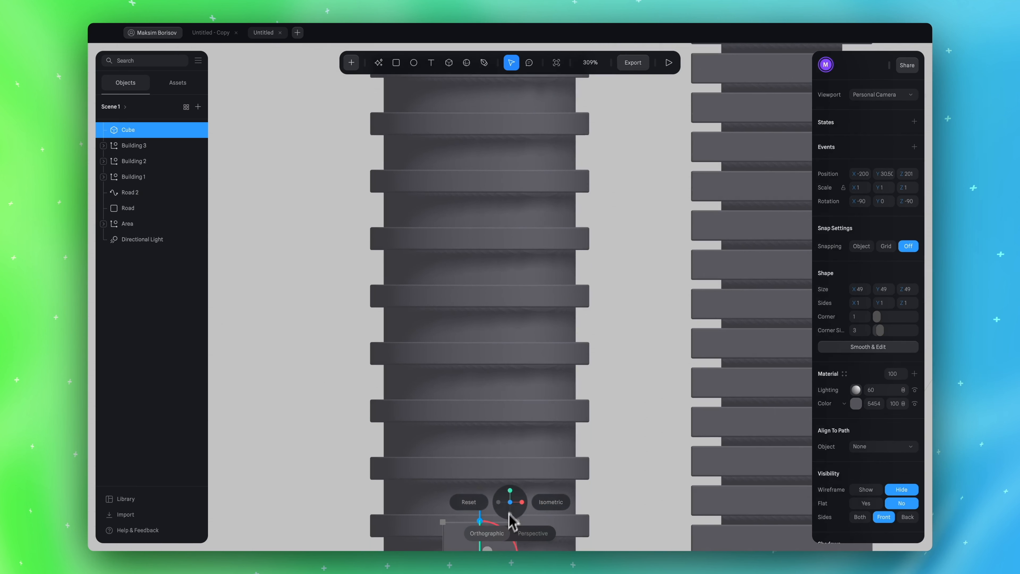
left_click(545, 416)
left_click_drag(545, 416, 565, 437)
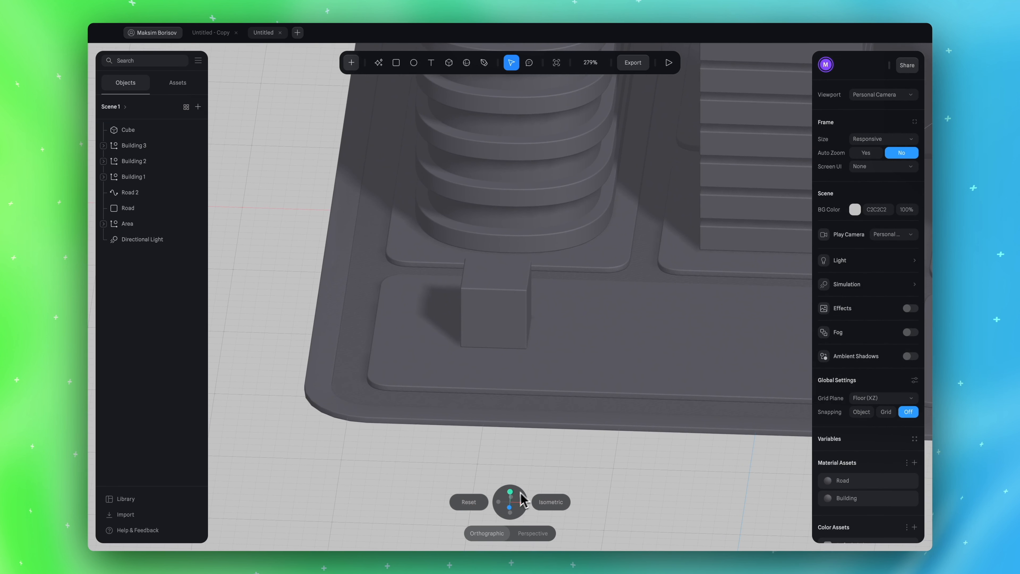
left_click(511, 494)
left_click(512, 296)
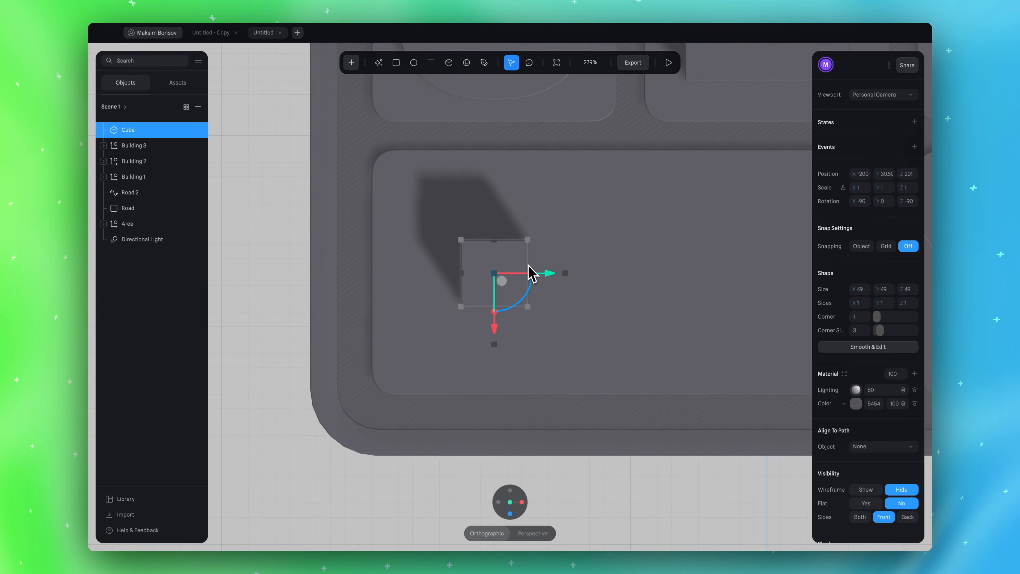
left_click_drag(566, 274, 642, 276)
key("super+z")
left_click_drag(566, 273, 676, 284)
left_click_drag(547, 344, 546, 386)
left_click_drag(604, 283, 642, 288)
Raise the block upward from its base to a height of about 239
left_click(604, 491)
left_click_drag(604, 491, 610, 445, "alt")
scroll(610, 452, "down", 5)
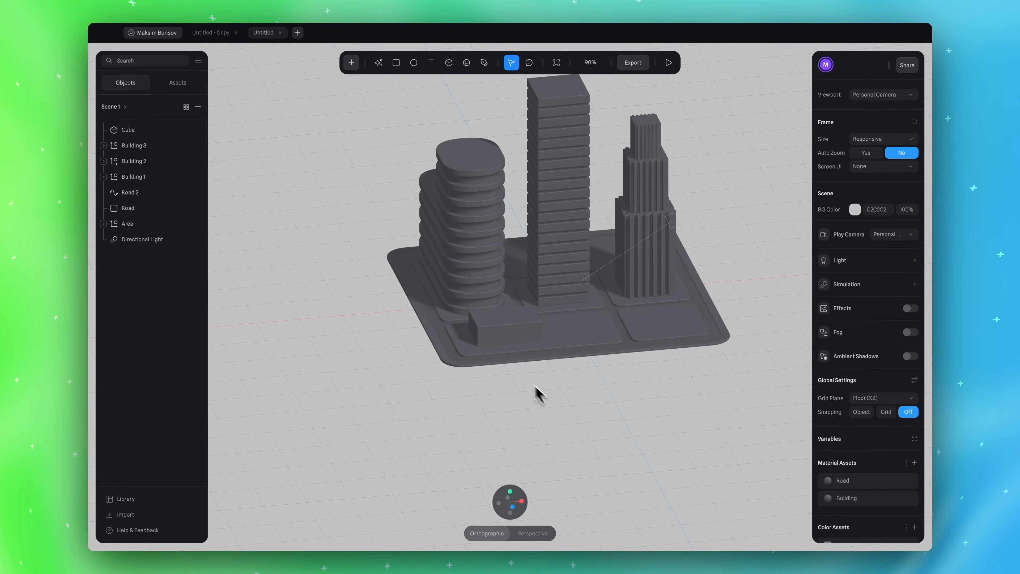
left_click(505, 342)
scroll(504, 343, "up", 8)
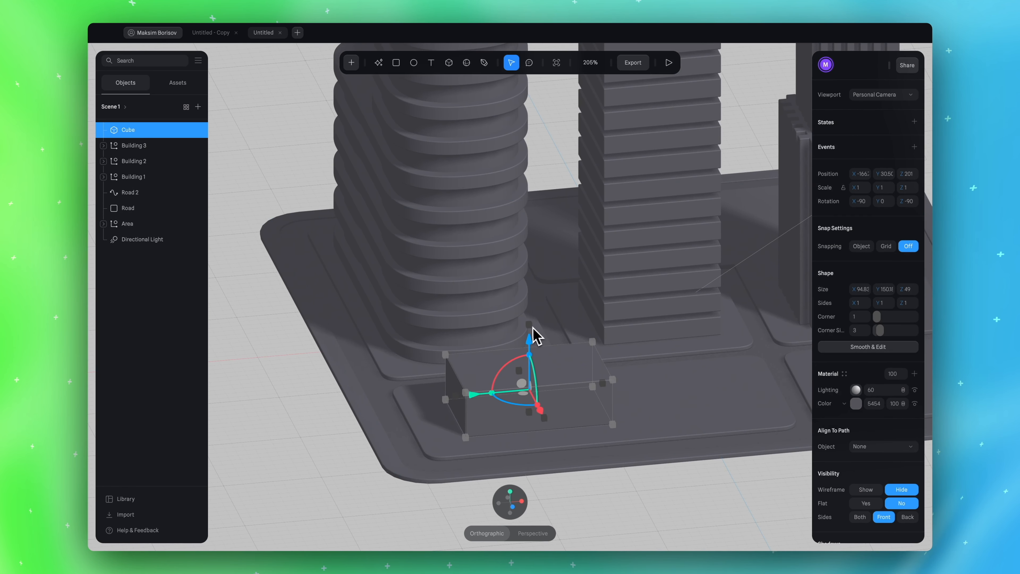
left_click_drag(531, 330, 540, 141)
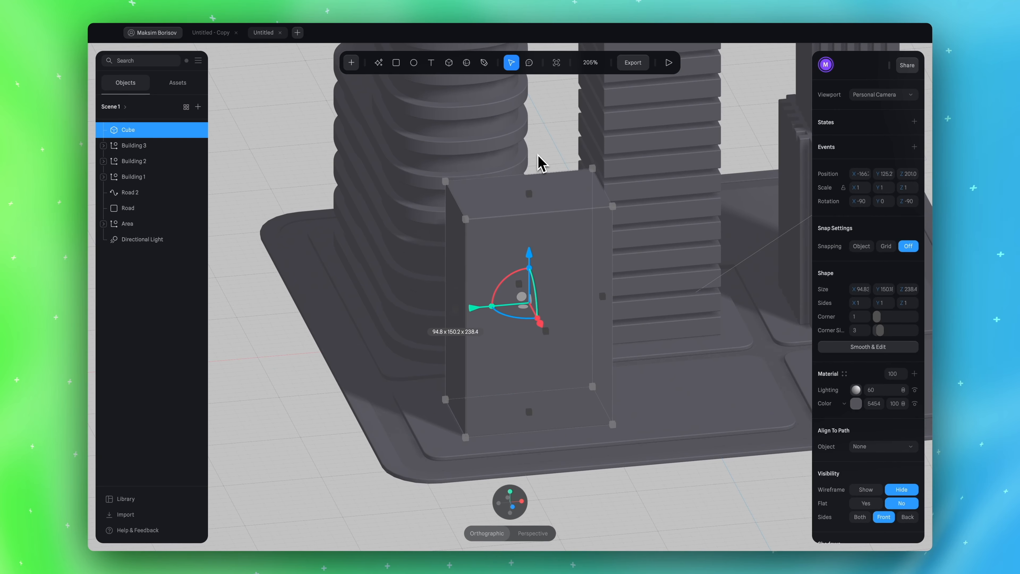
Shift the block slightly toward the front edge of the plot, to a Z position of about 202.9
left_click(631, 492)
left_click_drag(644, 506, 629, 552)
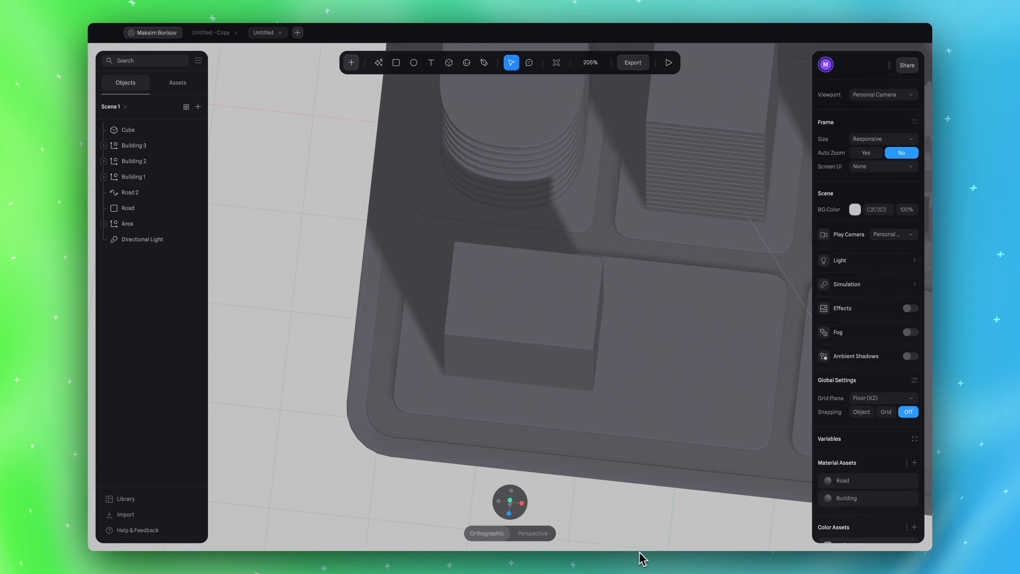
left_click(510, 501)
left_click(522, 295)
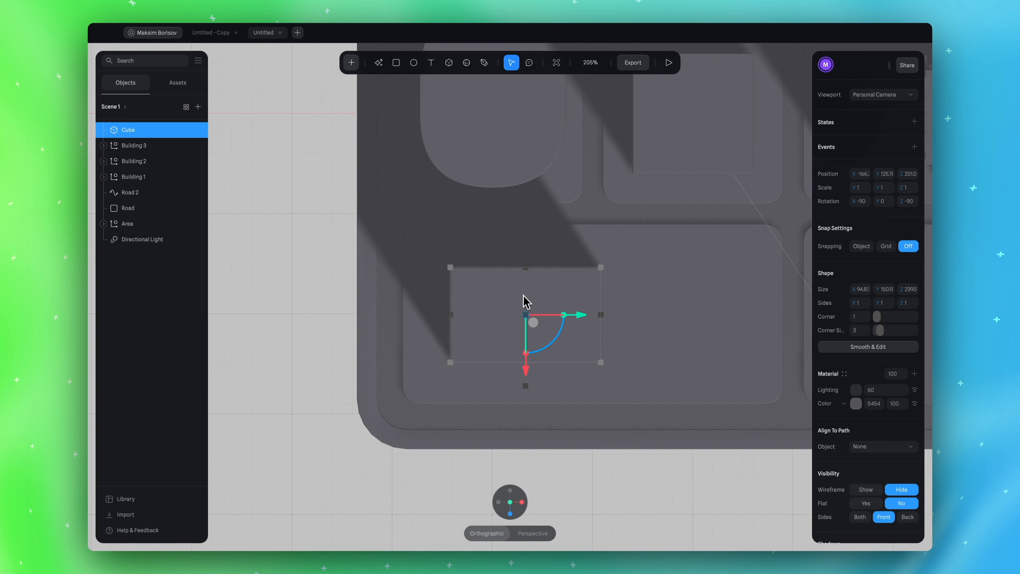
left_click_drag(529, 375, 540, 382)
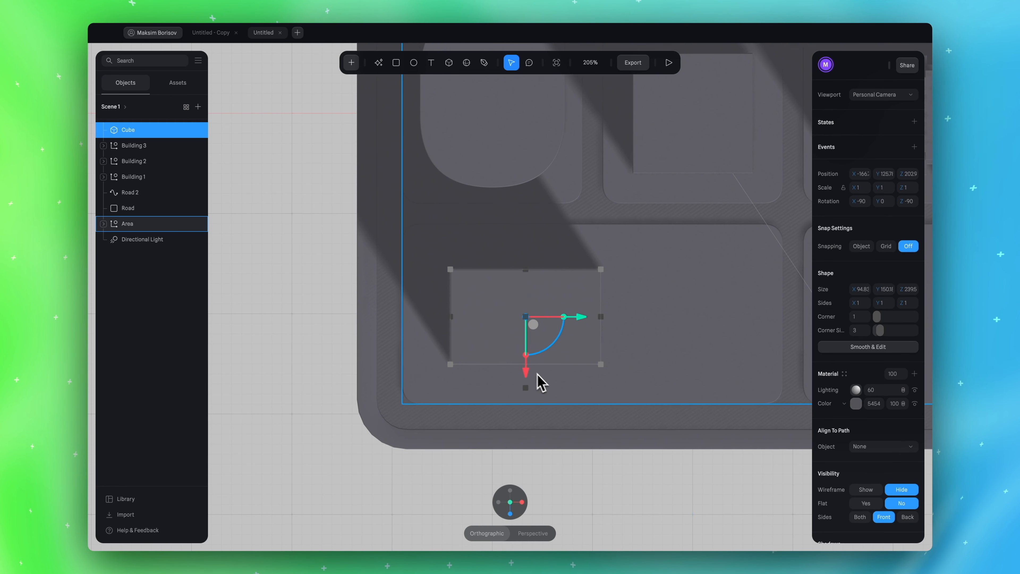
Duplicate the block and reduce the copy to a narrow vertical rib at its outer end, with a 120 by 15 footprint
key("ctrl+d")
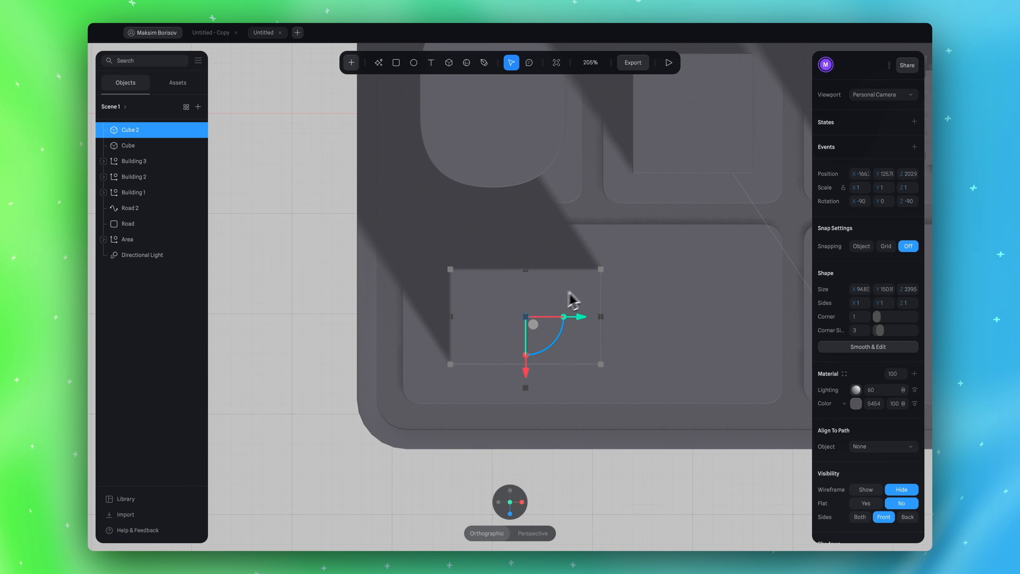
left_click_drag(601, 290, 472, 262)
scroll(466, 336, "up", 10)
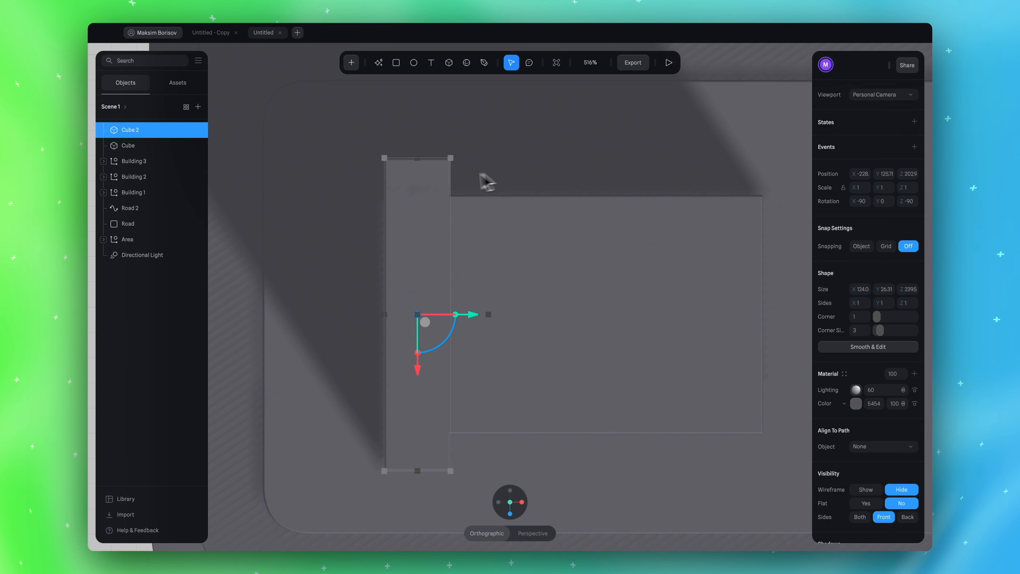
left_click_drag(452, 202, 420, 195)
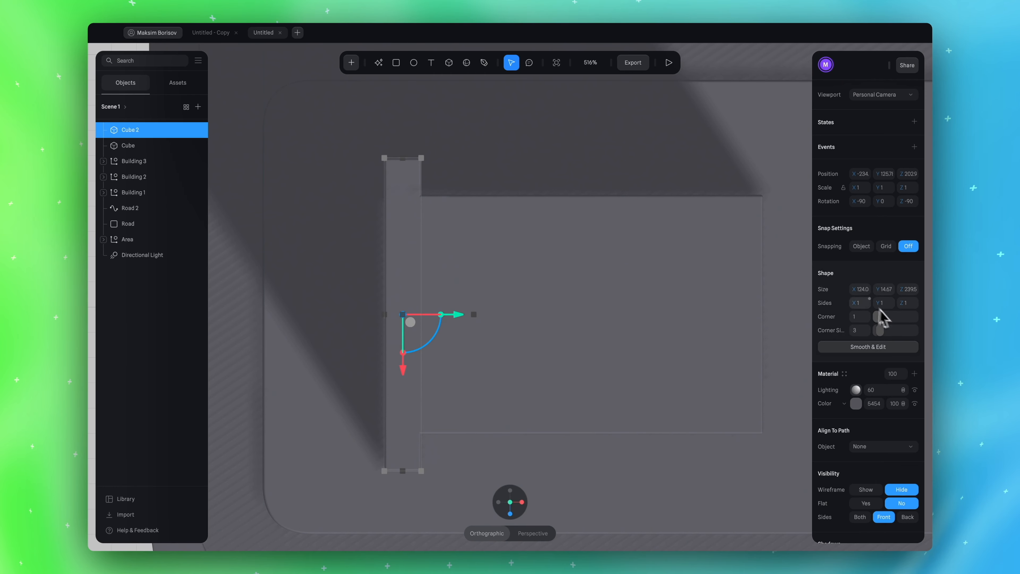
key("Return")
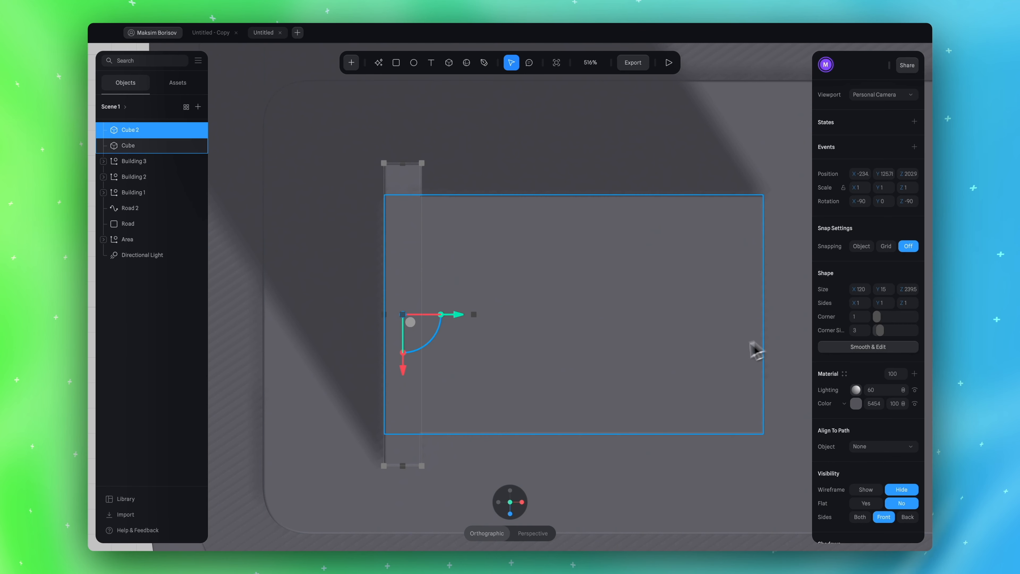
Examine the narrow rib against the main block from several angles
left_click(550, 502)
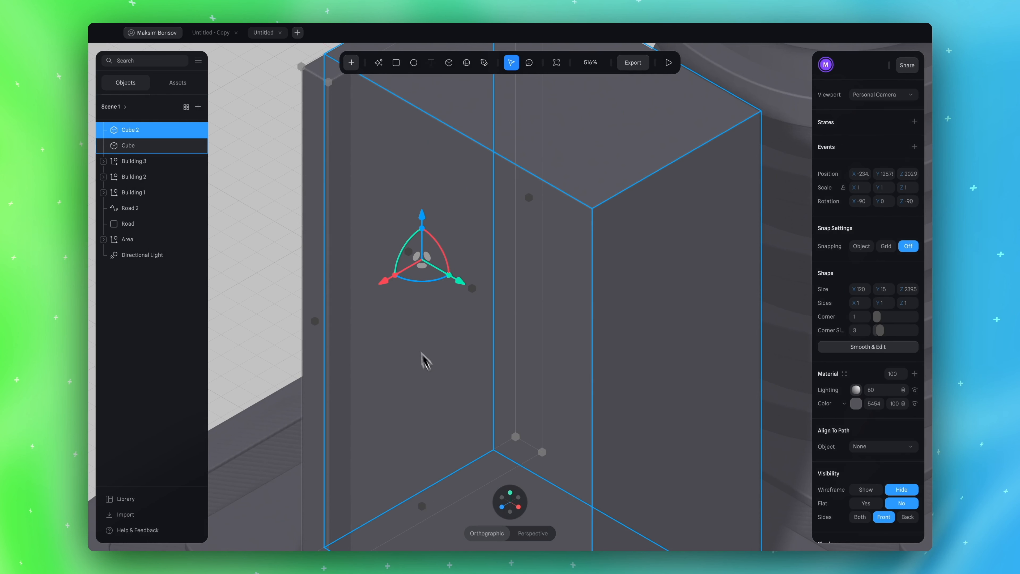
right_click(406, 345)
key("super+z")
left_click_drag(267, 272, 330, 246)
scroll(332, 245, "down", 5)
left_click_drag(632, 498, 597, 506, "alt")
left_click(520, 504)
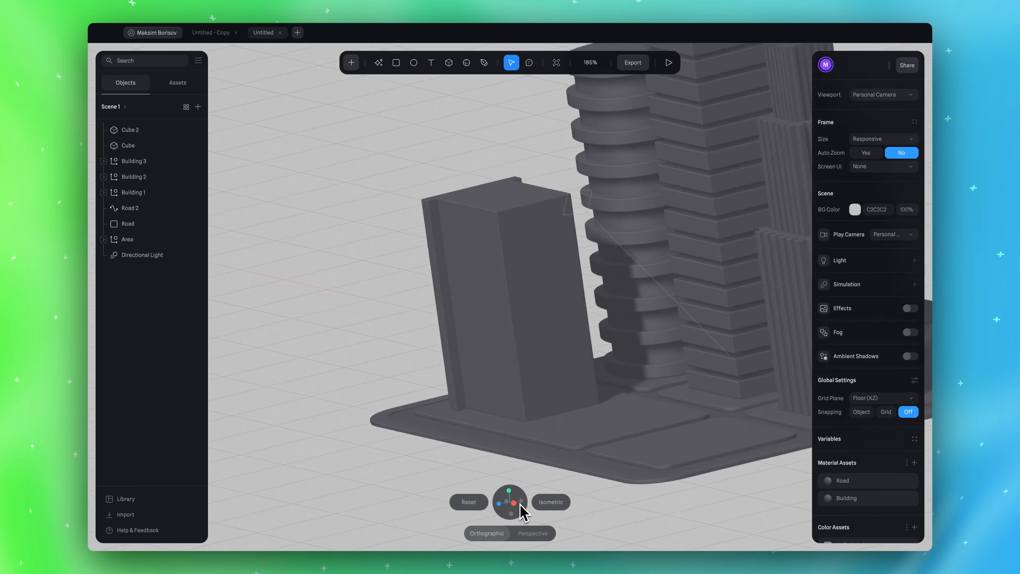
Enable a linear cloner on the narrow rib and set its X position offset to 0
left_click_drag(327, 312, 362, 299, "alt")
left_click(434, 275)
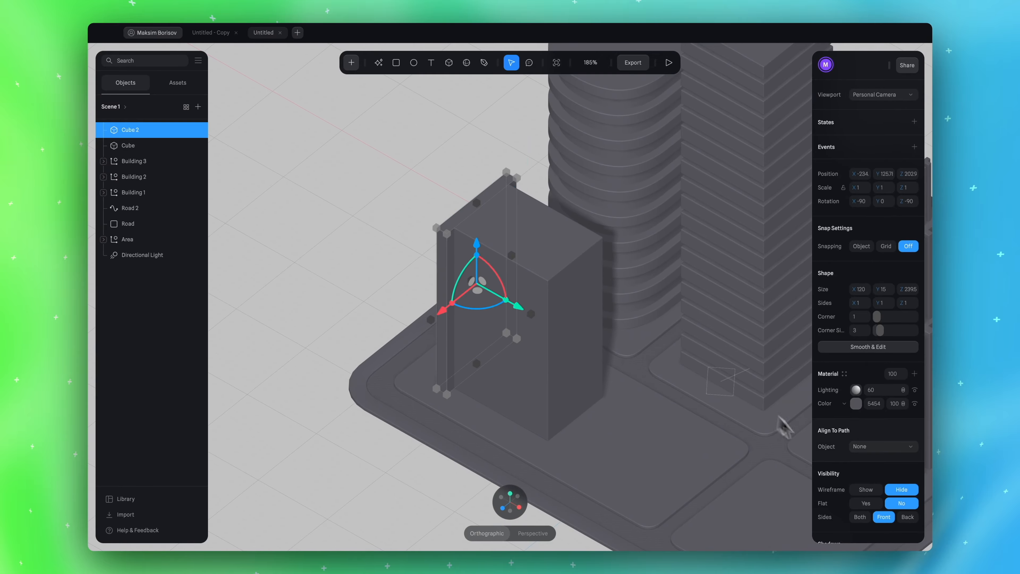
scroll(861, 437, "down", 2)
scroll(861, 437, "down", 1)
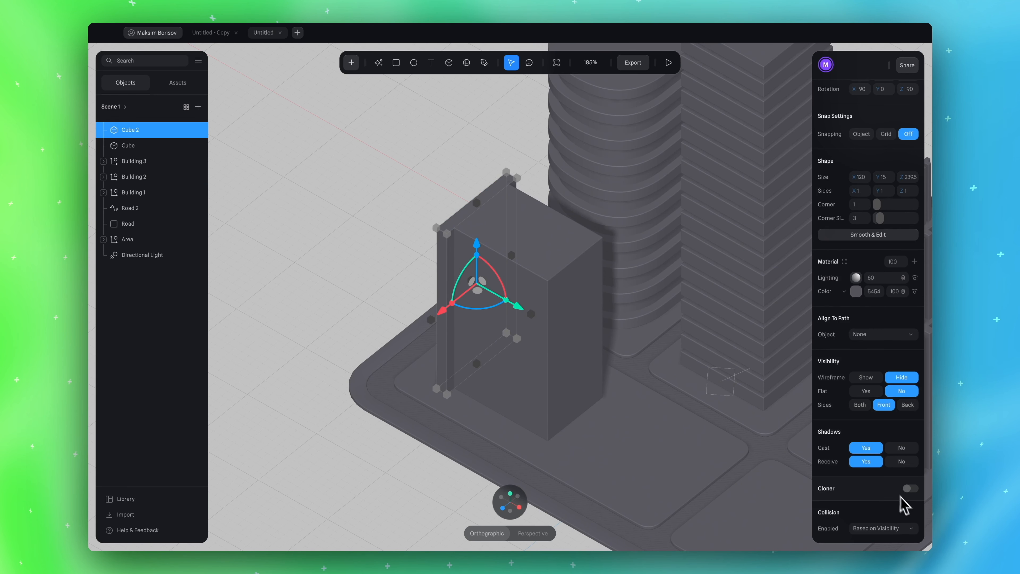
left_click(911, 488)
scroll(897, 470, "down", 3)
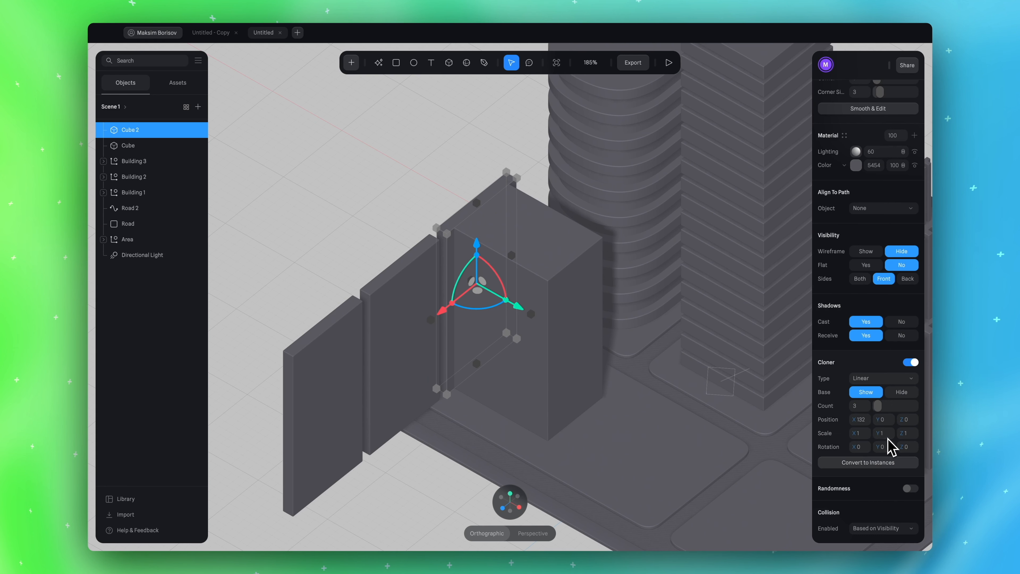
type("0")
key("Return")
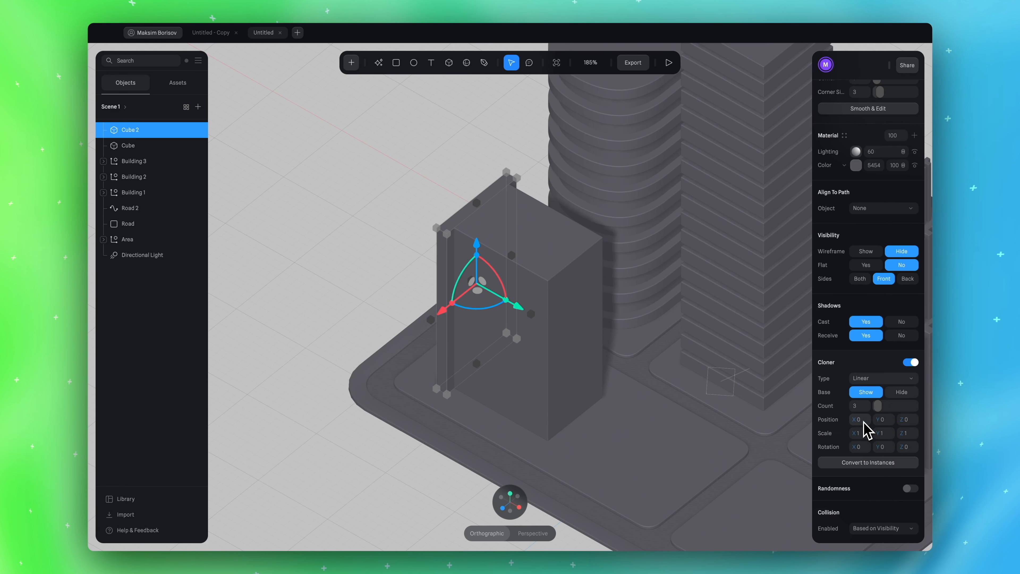
Try spacing the rib clones along the block with a count of 5 and a Y offset of 34
mouse_move(882, 398)
left_mouse_down()
mouse_move(894, 399)
mouse_move(881, 404)
left_mouse_up()
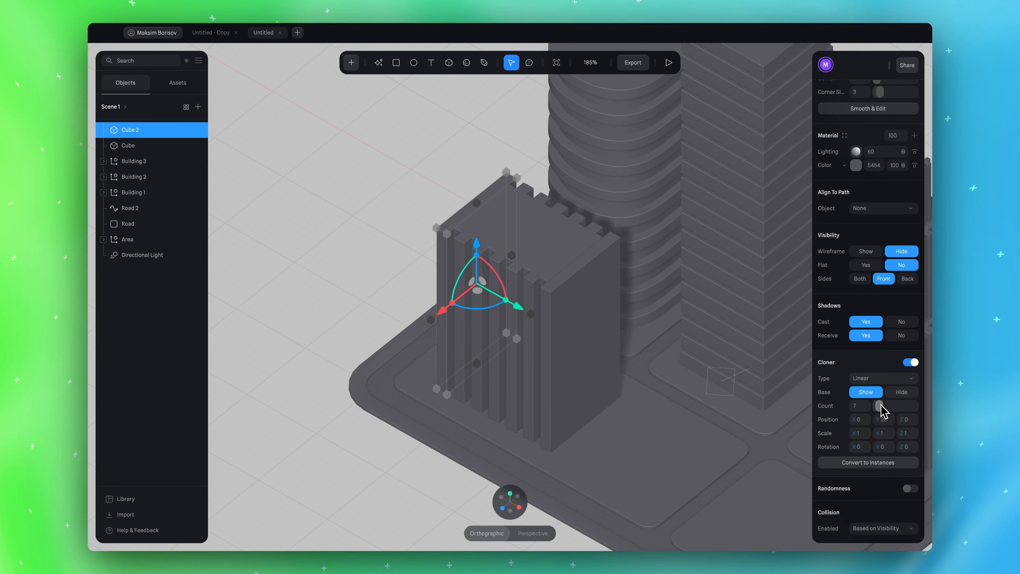
left_click_drag(880, 401, 879, 401)
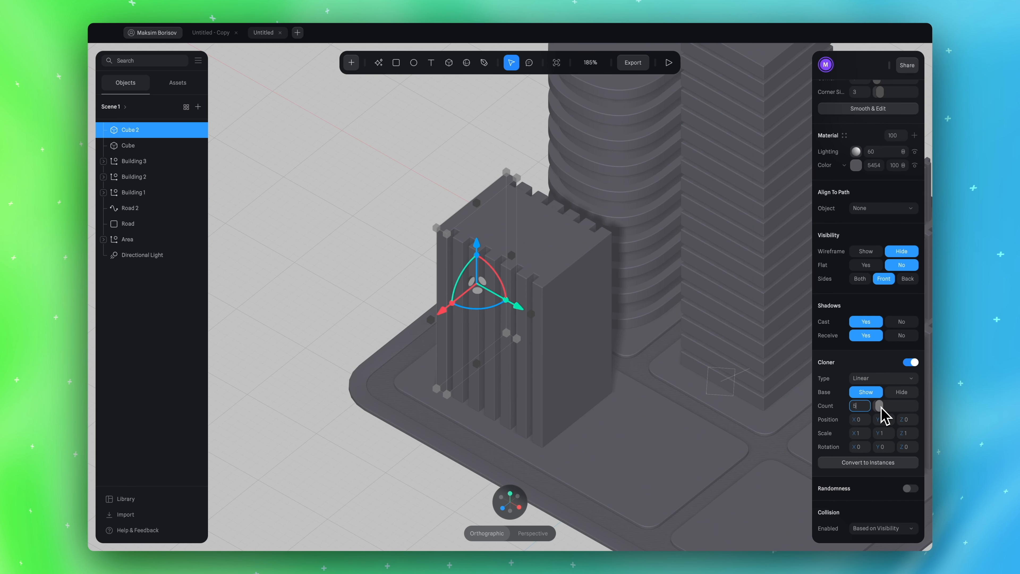
key("Return")
left_click_drag(881, 423, 881, 421)
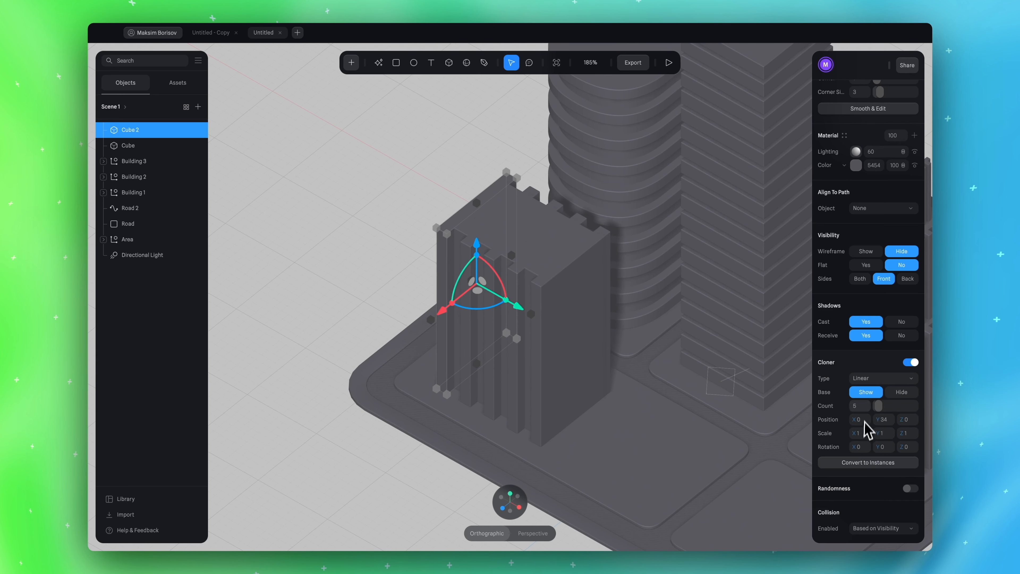
Set the rib cloner to a count of 6 with a Y offset of 27
left_click(859, 406)
type("6")
key("Return")
left_click_drag(875, 427, 879, 424)
left_click(257, 244)
left_click_drag(302, 244, 528, 361)
left_click(507, 344)
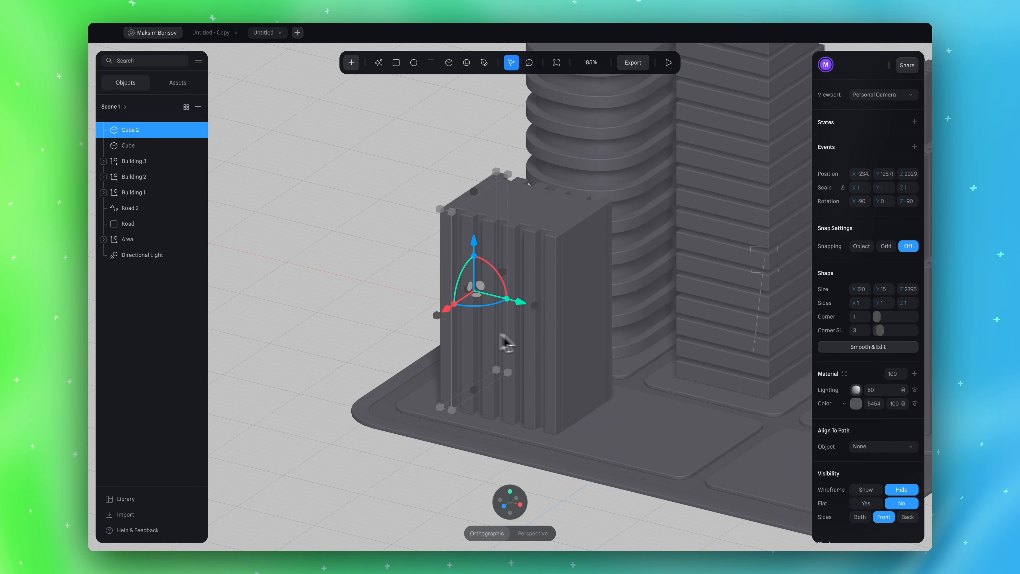
Try raising the main block above the ribs to a height of about 318
left_click(546, 220)
left_click_drag(529, 203, 527, 141)
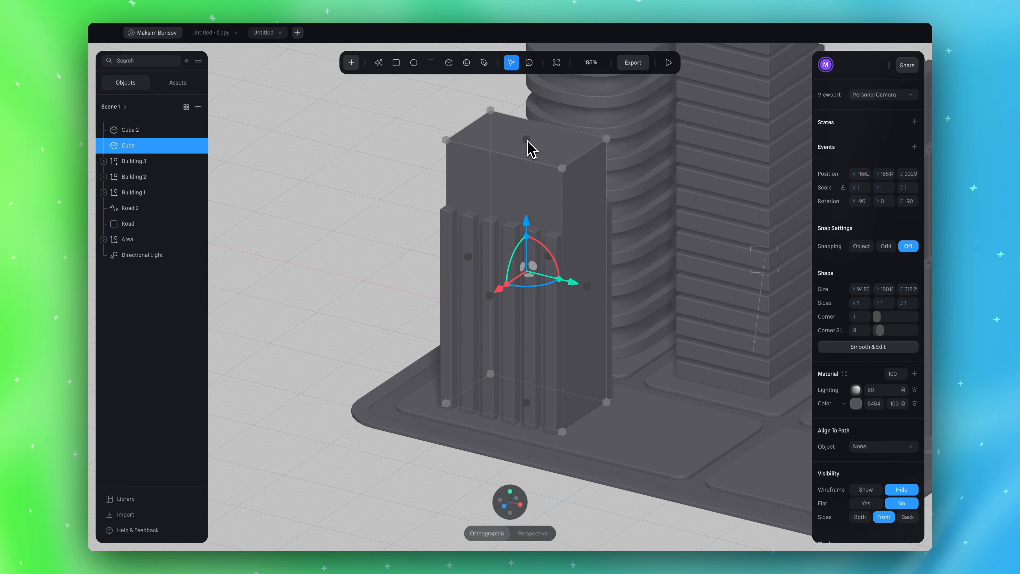
key("ctrl+z")
Try a denser row of ribs using a Y offset of 15 with clone counts of 10 and 8
left_click(120, 130)
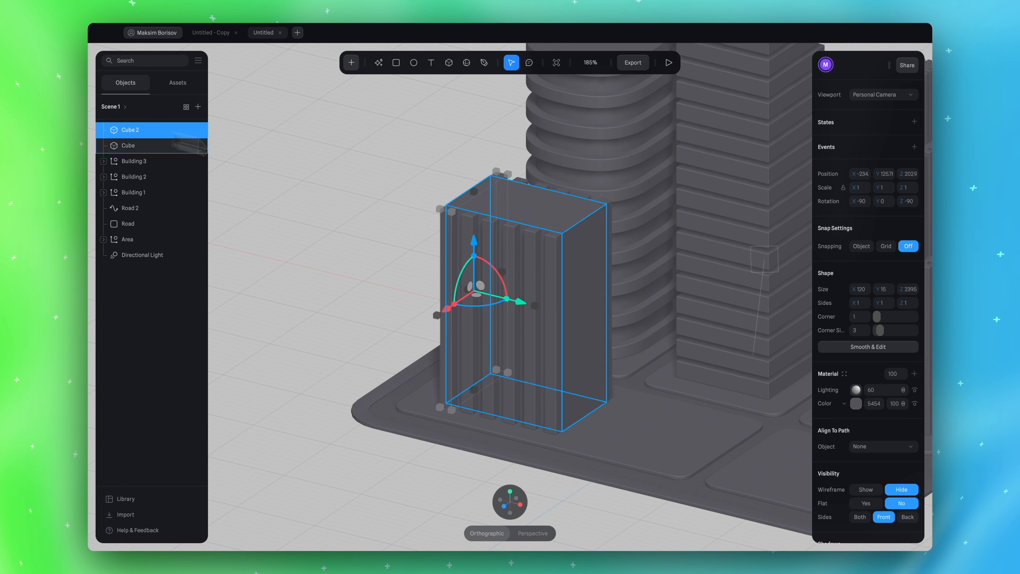
scroll(876, 361, "down", 6)
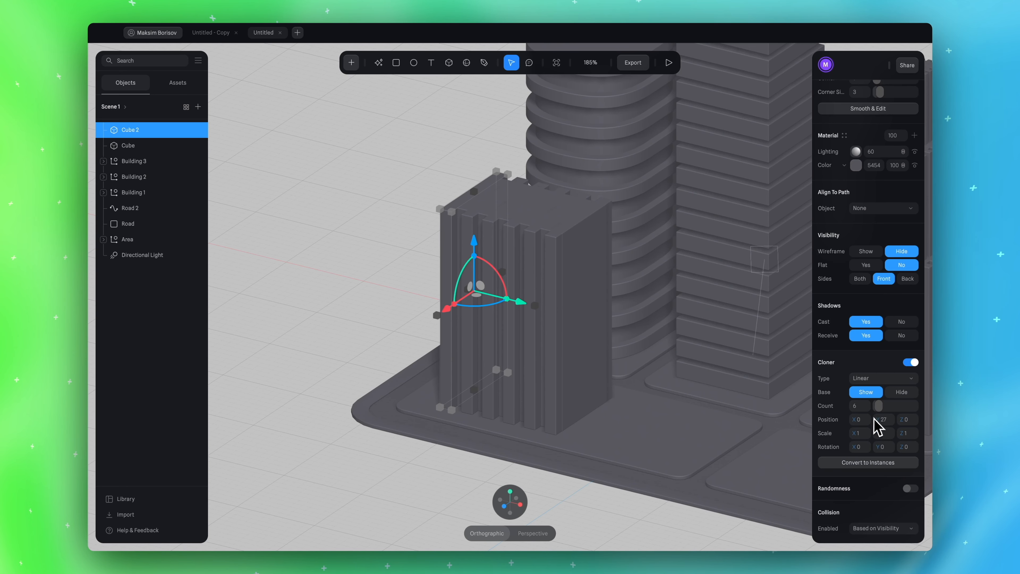
left_click_drag(878, 407, 870, 418)
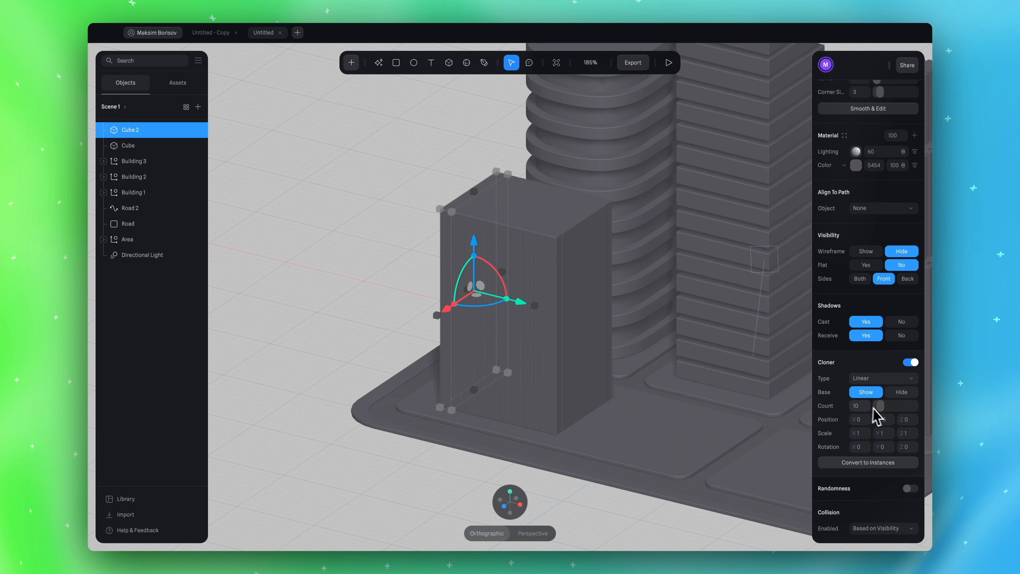
left_click(860, 406)
type("8")
key("Return")
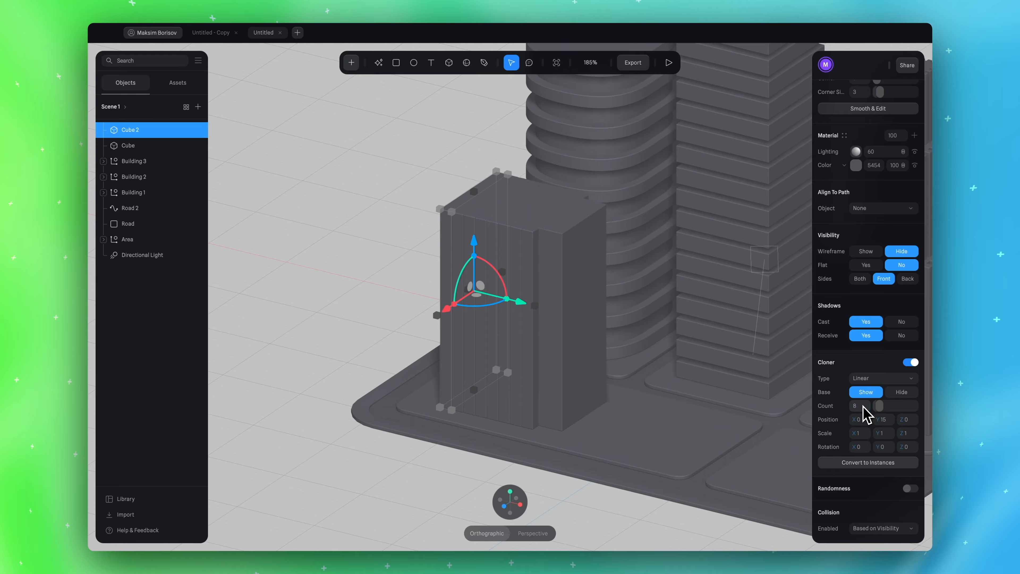
Set the rib cloner's count to 6 and its Y offset to 28
type("6")
key("Return")
left_click_drag(874, 418, 877, 420)
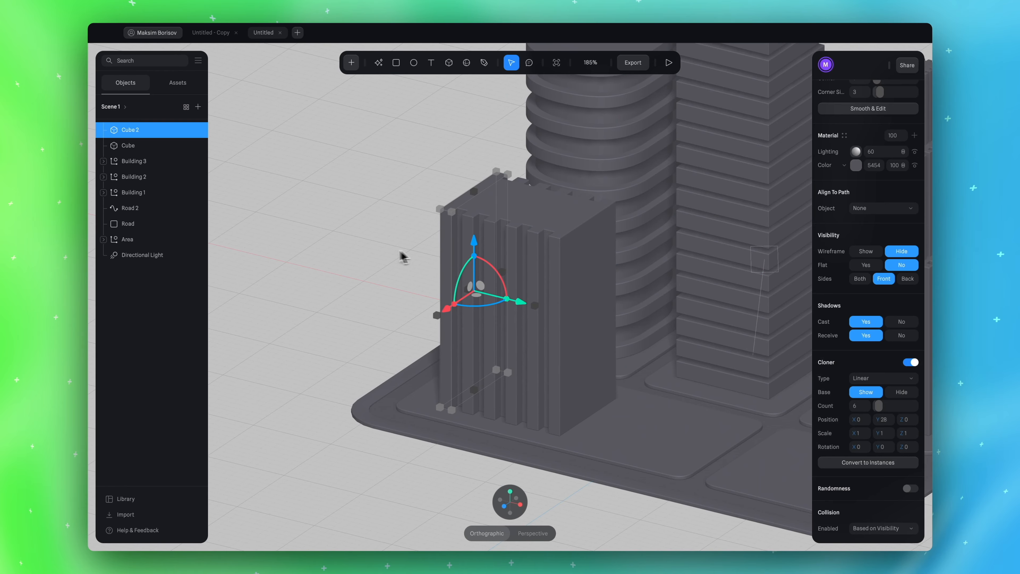
left_click(380, 252)
mouse_move(379, 251)
left_mouse_down("alt")
mouse_move(415, 248)
mouse_move(378, 258)
left_mouse_up("alt")
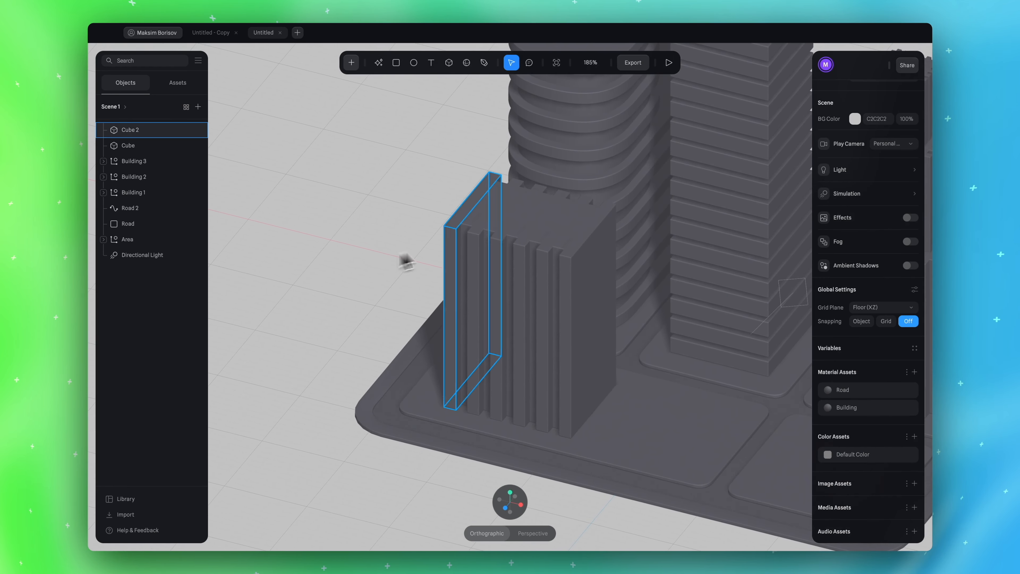
Duplicate the main block and flatten the copy into a roof slab about 23 thick at the building's top
left_click(527, 222)
left_click_drag(512, 229, 390, 249, "alt")
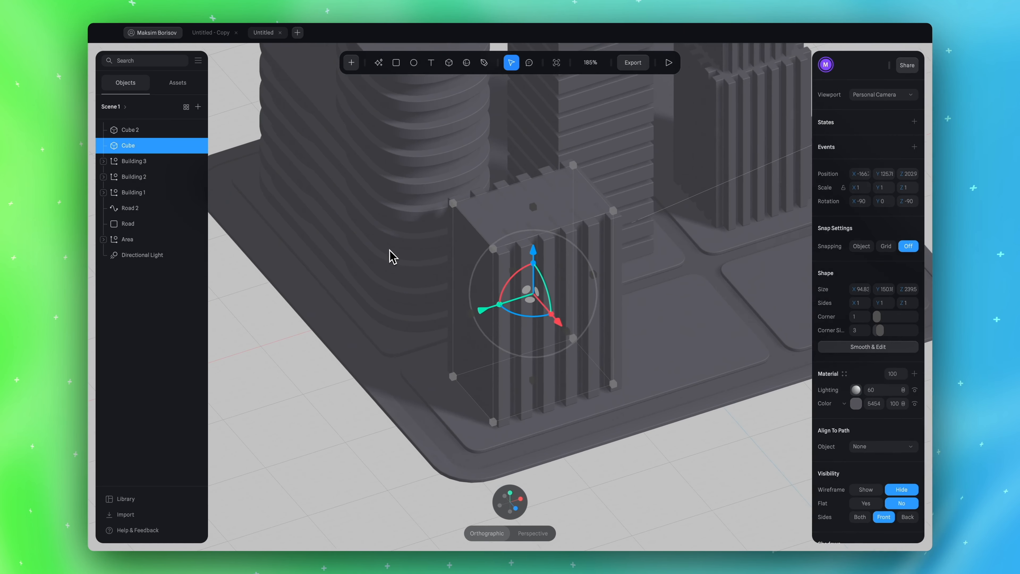
key("ctrl+d")
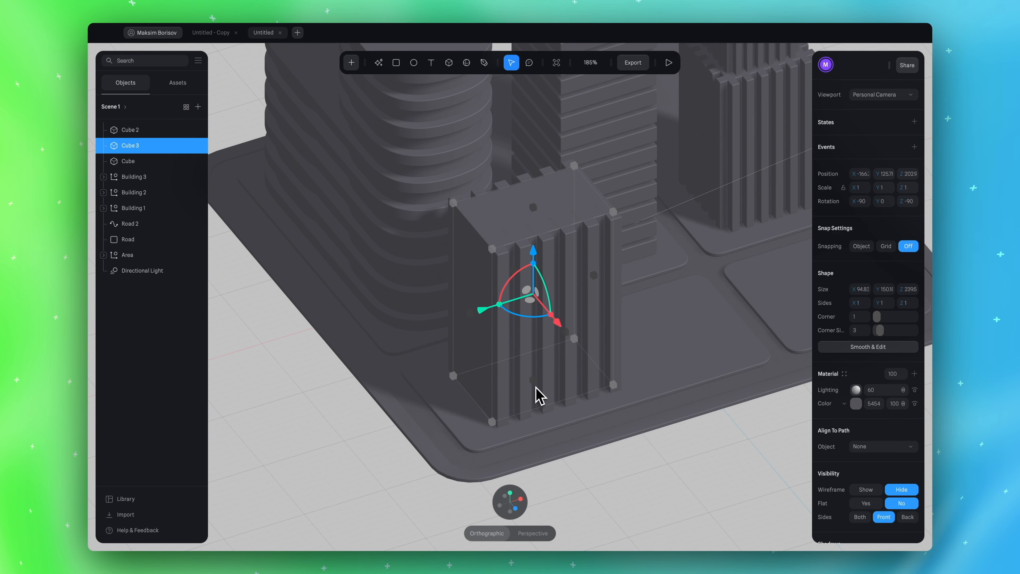
left_click_drag(534, 383, 535, 326)
left_click_drag(536, 260, 544, 228)
Extend the roof slab over the ribs to an X size of 120 and adjust its thickness to about 20.6
left_click(517, 509)
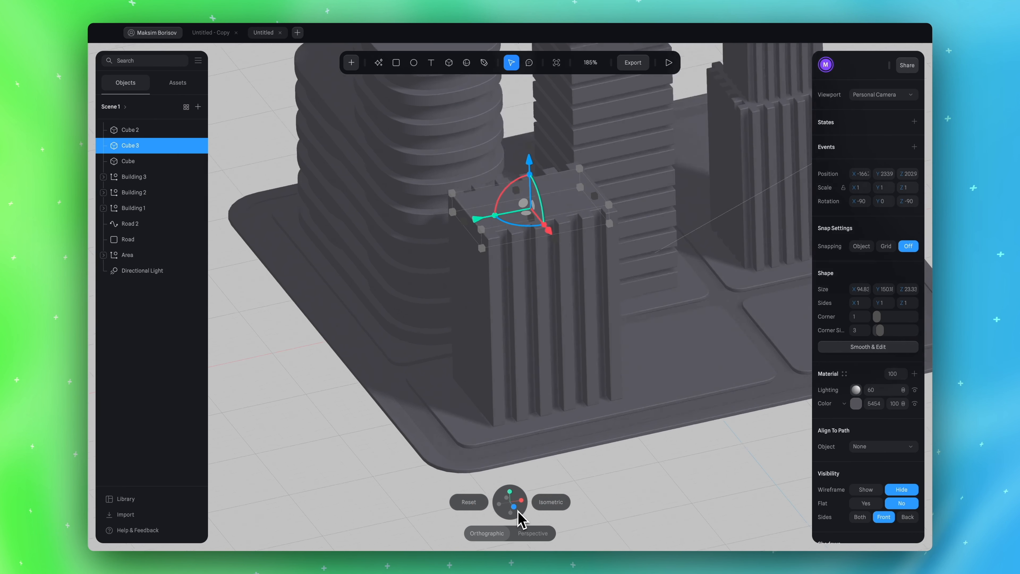
left_click_drag(524, 218, 524, 215)
left_click_drag(420, 243, 353, 287, "alt")
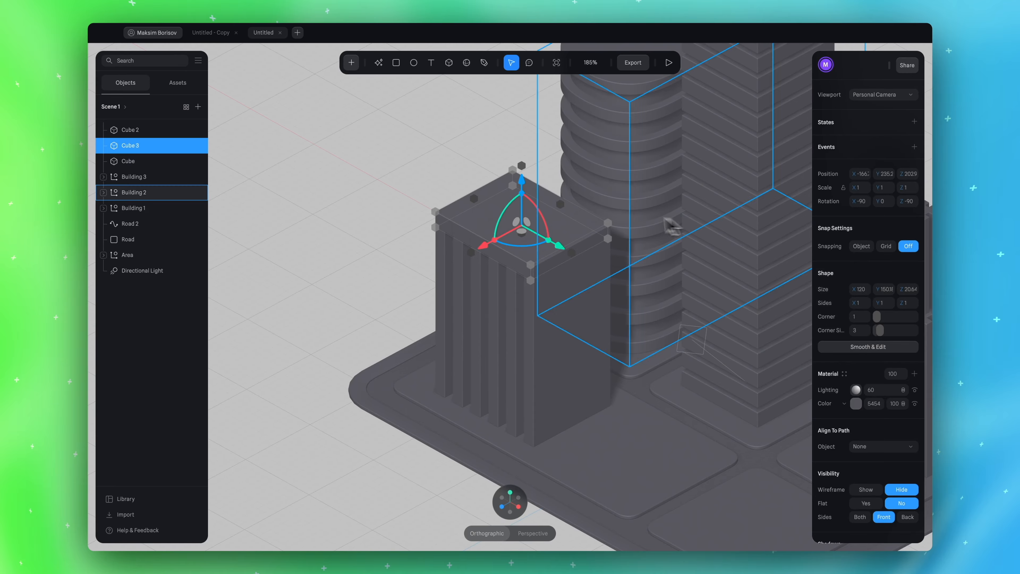
left_click(311, 181)
mouse_move(377, 241)
left_mouse_down("alt")
mouse_move(447, 205)
mouse_move(378, 200)
mouse_move(374, 236)
left_mouse_up("alt")
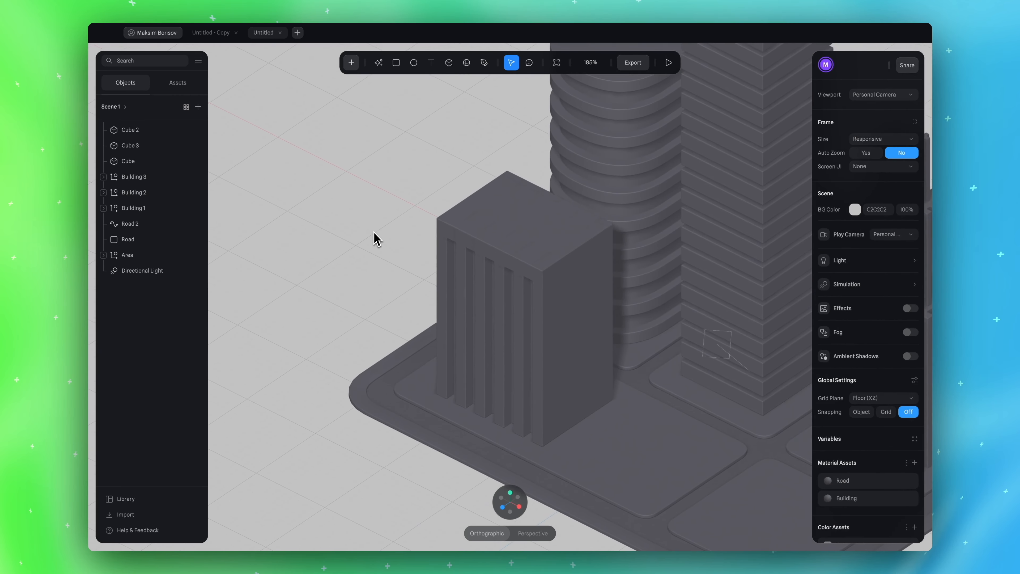
left_click_drag(459, 285, 378, 200, "alt")
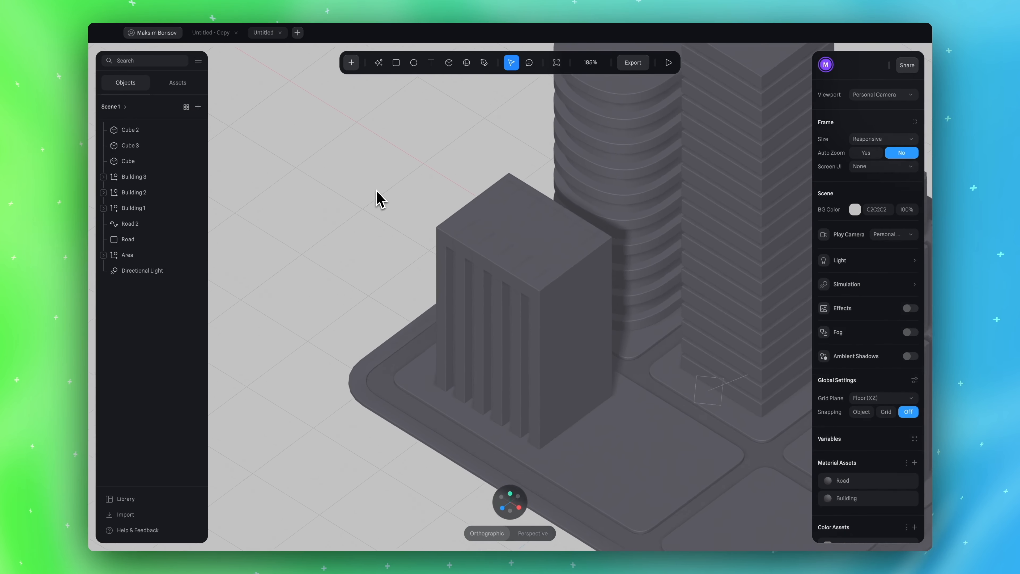
Apply the Building material to the main block, the cloned ribs and the roof slab
left_click(181, 161)
left_click(147, 131, "shift")
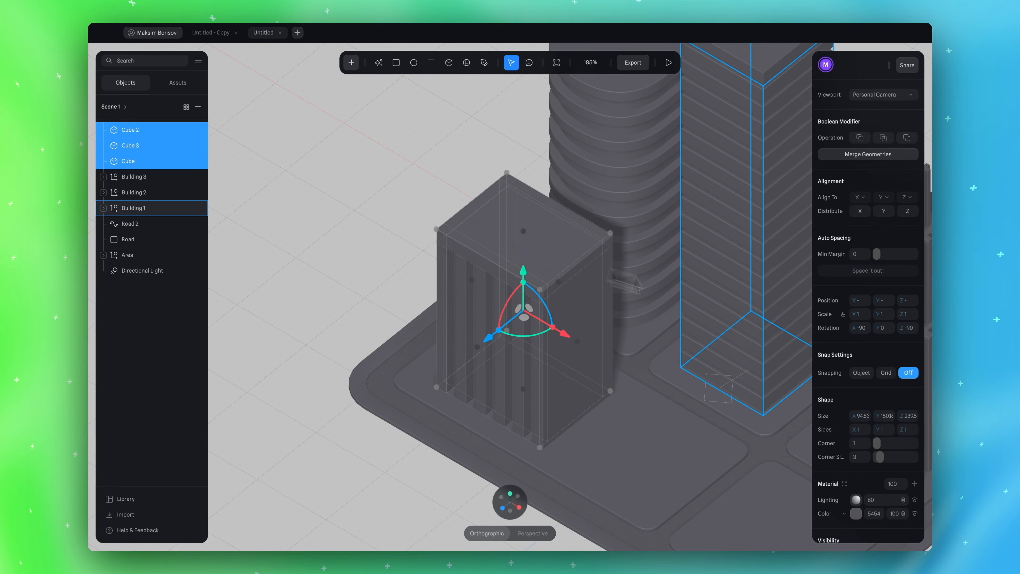
scroll(855, 353, "down", 3)
left_click(855, 344)
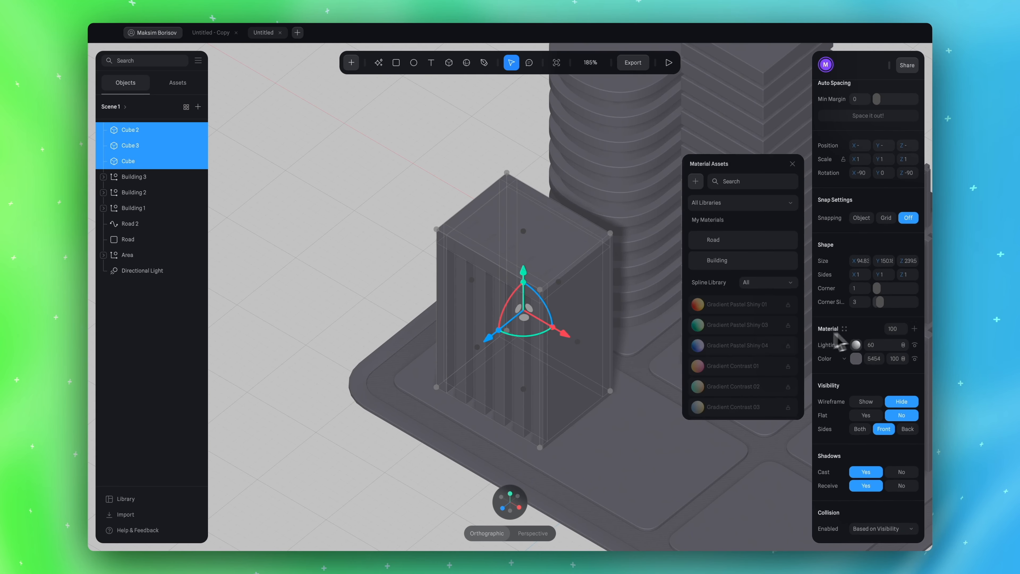
left_click(730, 267)
Group the block, ribs and roof slab, name the group Building 4 and collapse it
left_click(182, 161)
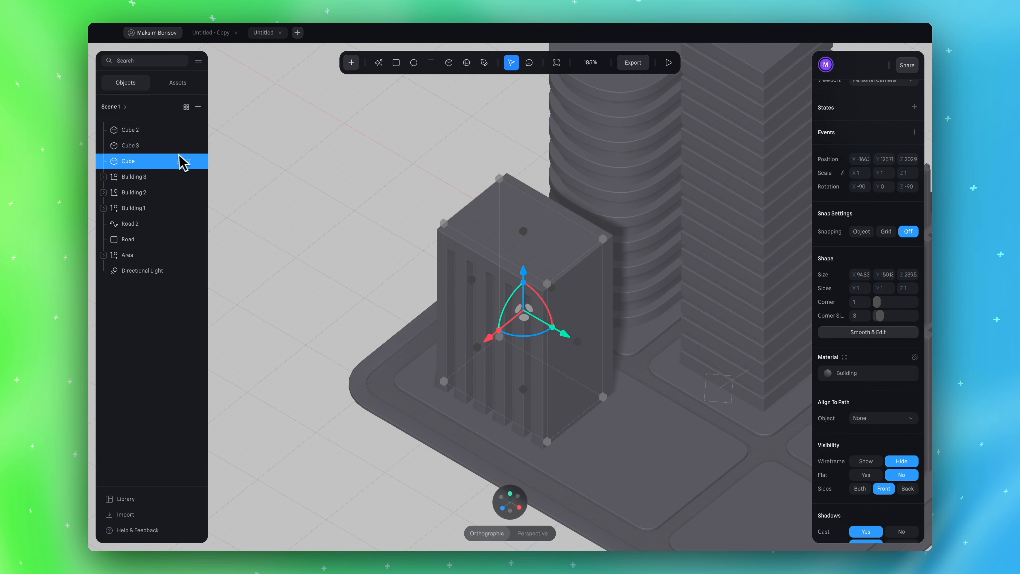
left_click(150, 135, "shift")
key("ctrl+g")
double_click(150, 135)
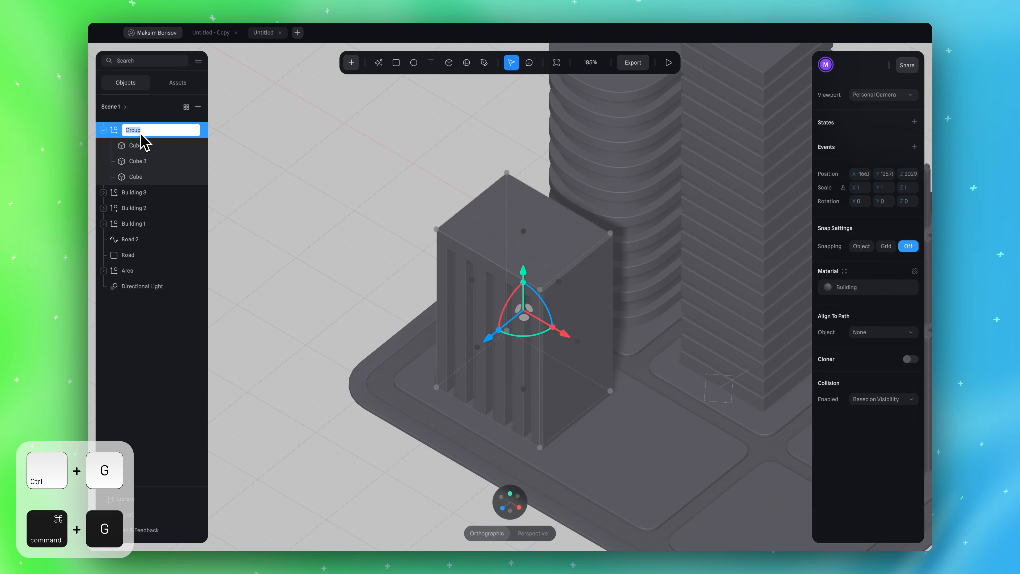
type("Building 4")
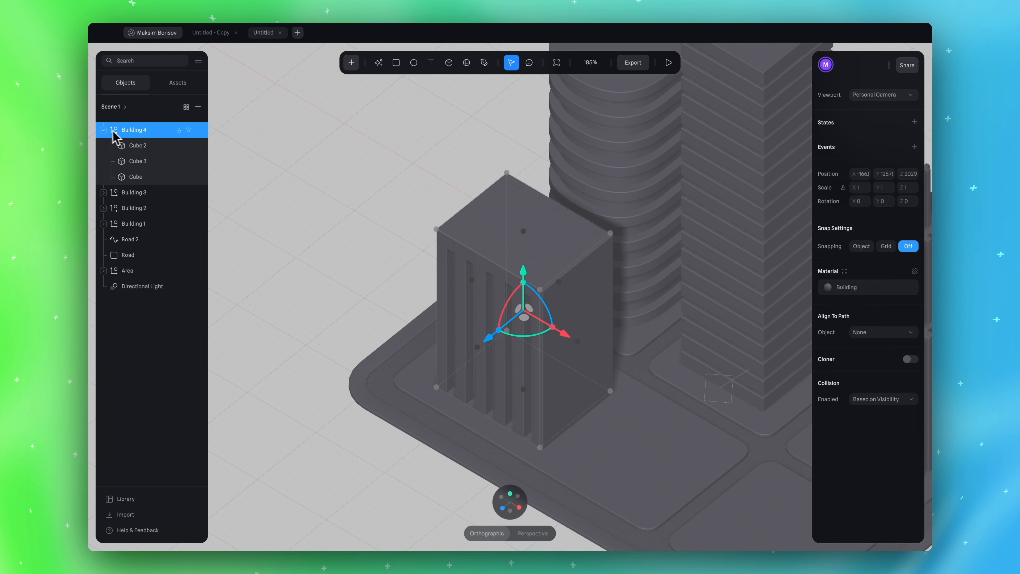
left_click(103, 130)
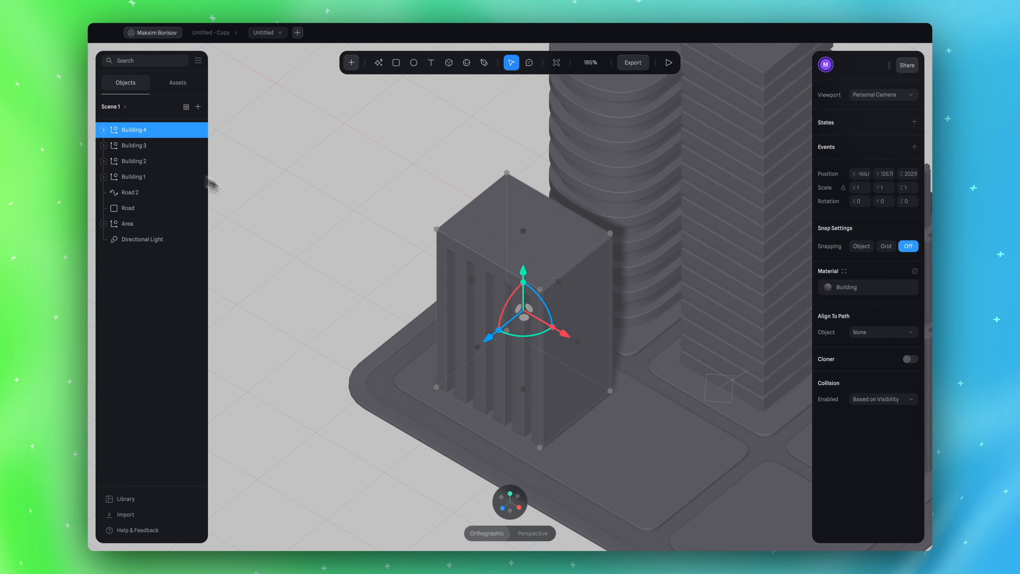
Review the four buildings on their plots and examine the low windowed building in the Untitled - Copy reference file
left_click(268, 202)
scroll(269, 202, "down", 10)
scroll(268, 203, "right", 3)
scroll(462, 263, "up", 7)
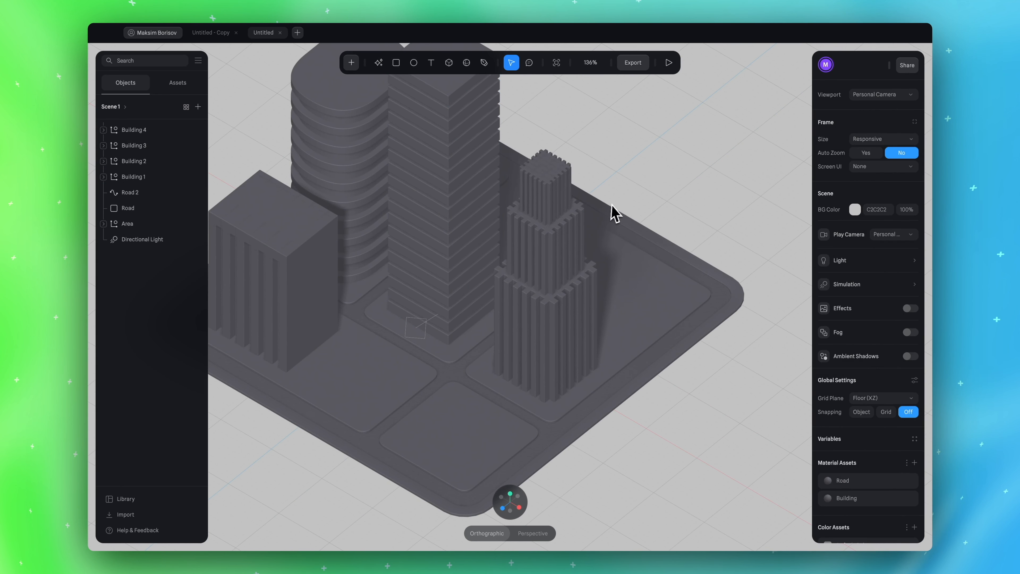
scroll(611, 204, "down", 3)
left_click_drag(614, 205, 709, 209, "alt")
scroll(651, 157, "left", 2)
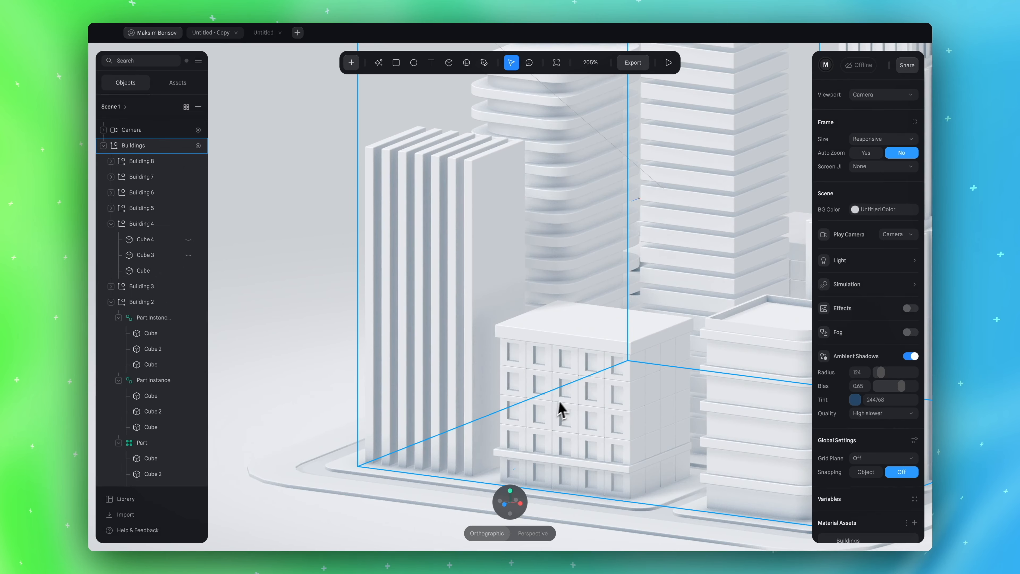
scroll(538, 378, "up", 5)
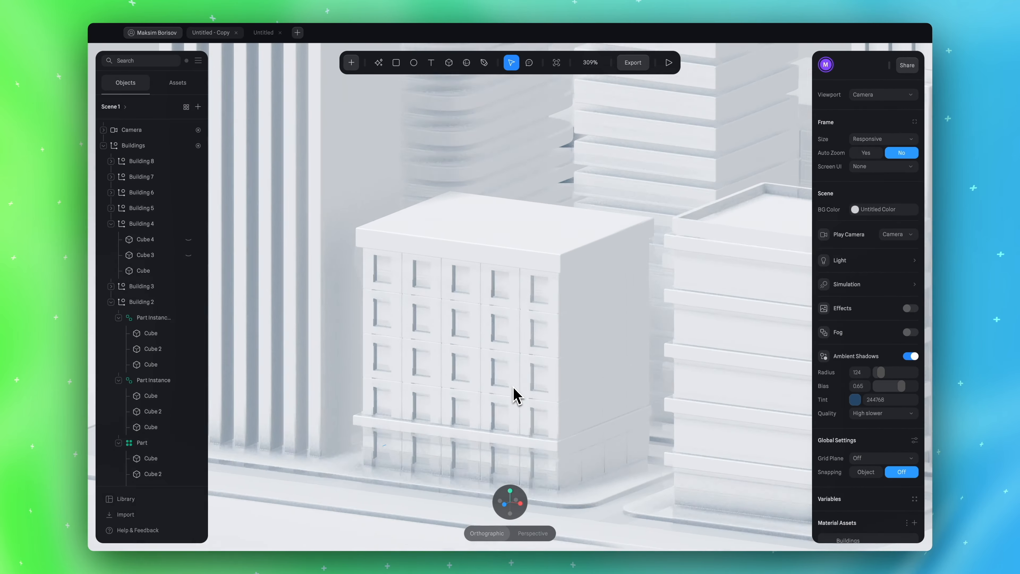
left_click(494, 432)
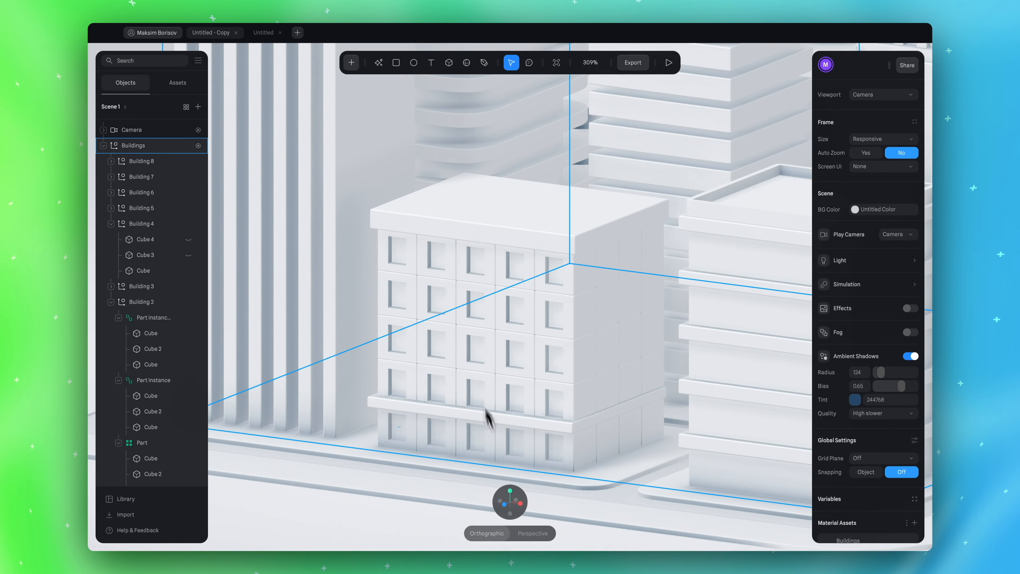
key("Escape")
scroll(505, 245, "down", 5)
left_click(537, 341)
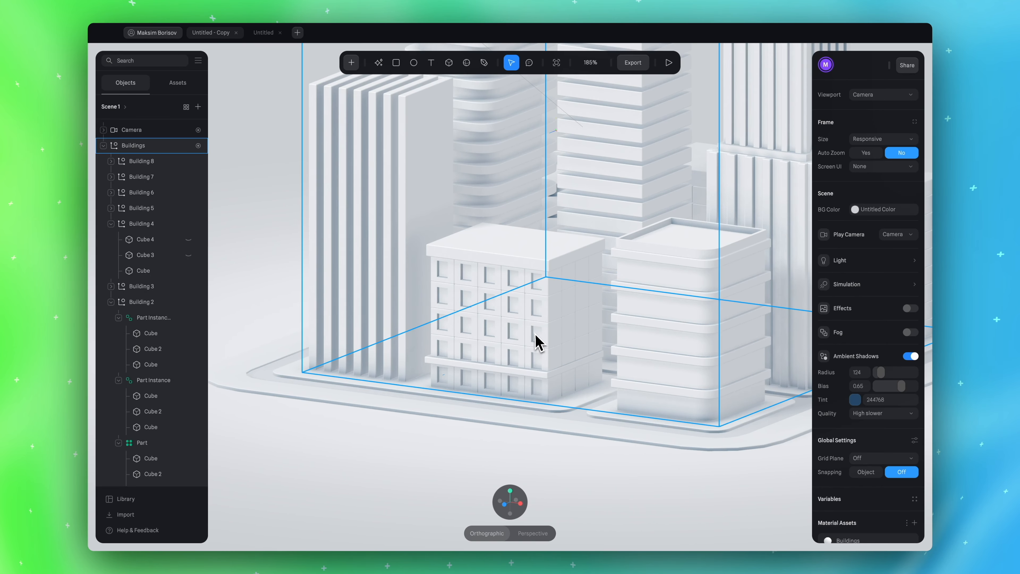
key("Escape")
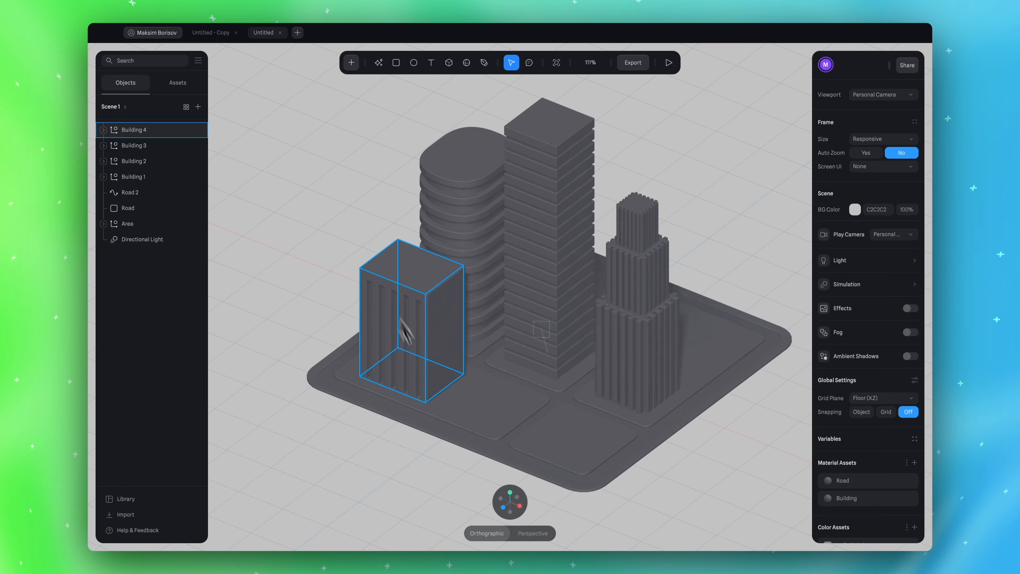
Place a cube about 29 units on each side on the plot beside Building 4, with corner 1 and corner sides 2
scroll(444, 456, "up", 5)
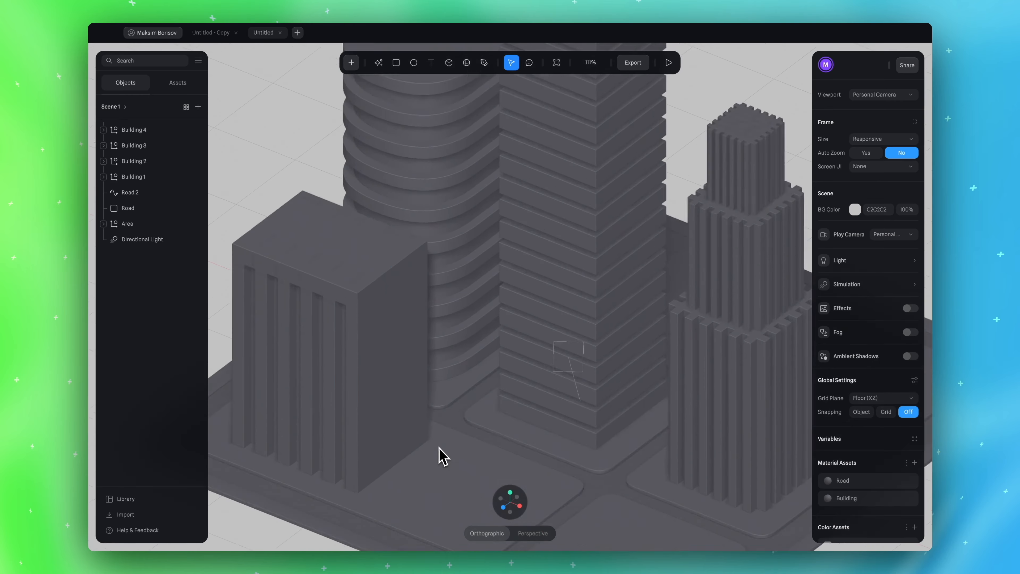
scroll(514, 333, "down", 5)
scroll(514, 333, "up", 5)
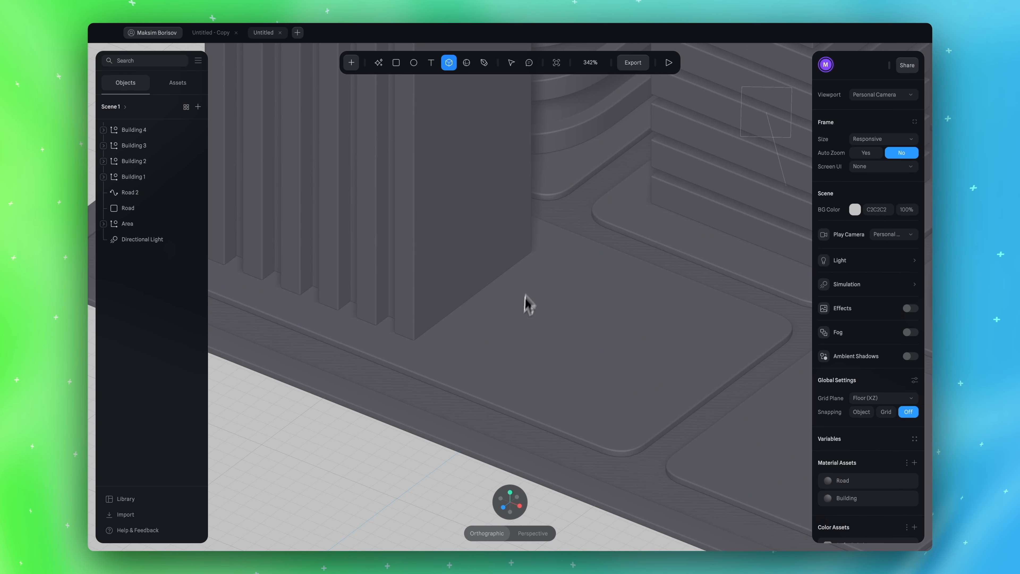
left_click(506, 343)
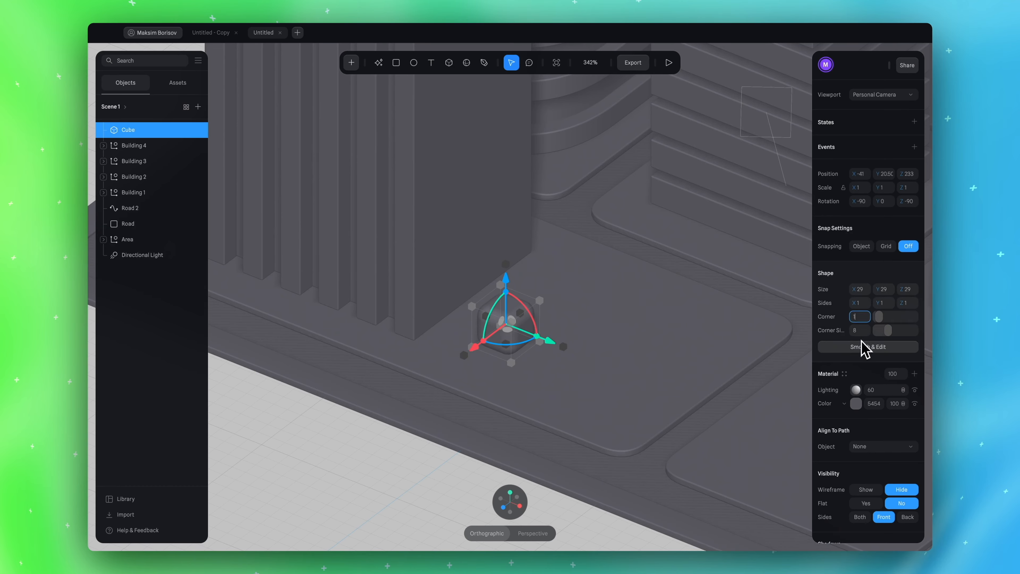
key("Return")
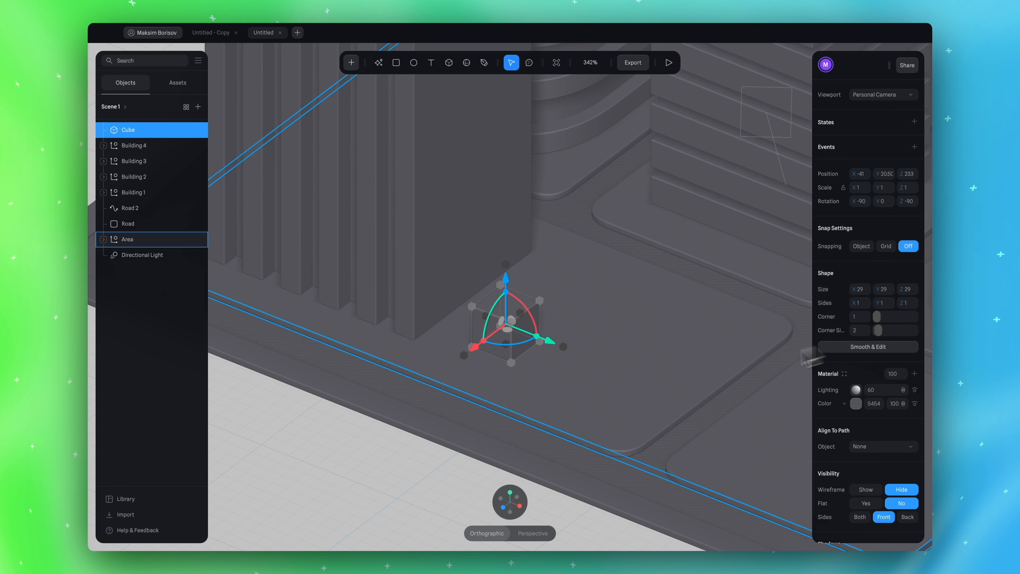
Examine the new cube's size and placement on the plot beside Building 4 from a lower viewing angle
left_click(470, 475)
scroll(496, 441, "down", 4)
scroll(496, 441, "up", 3, "super")
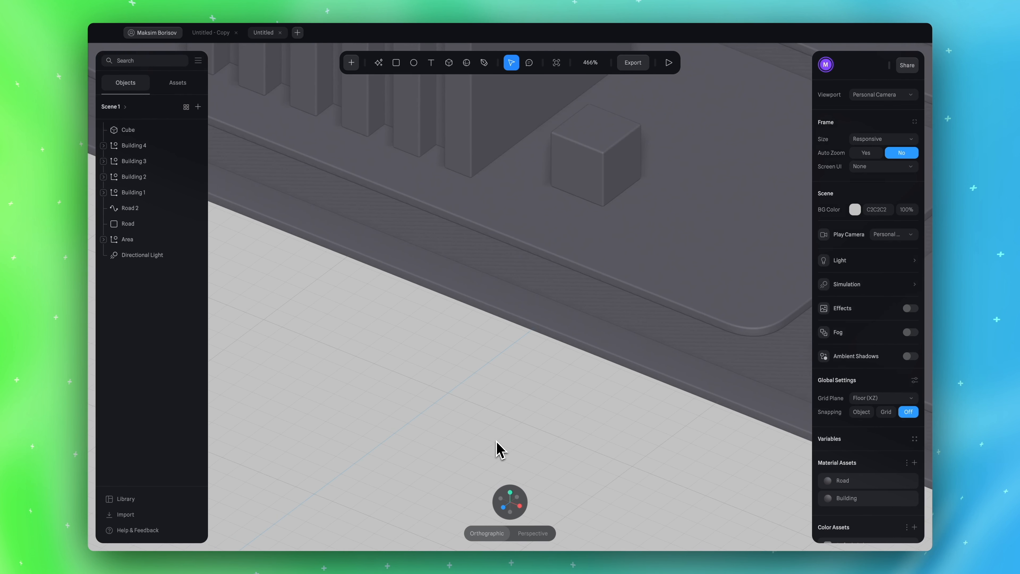
scroll(497, 441, "up", 2)
left_click_drag(486, 445, 487, 421, "alt")
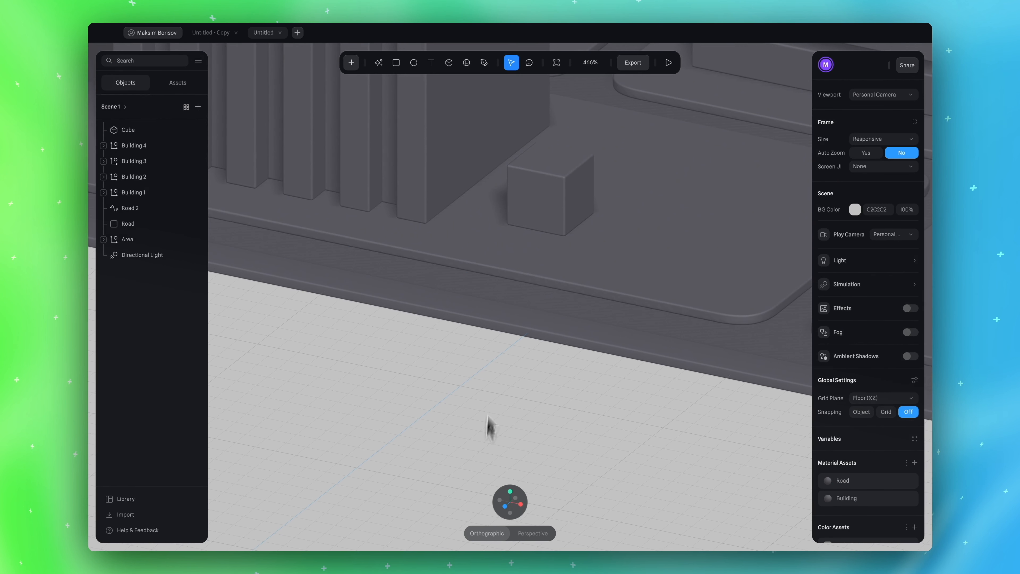
scroll(538, 225, "up", 3)
left_click(526, 279)
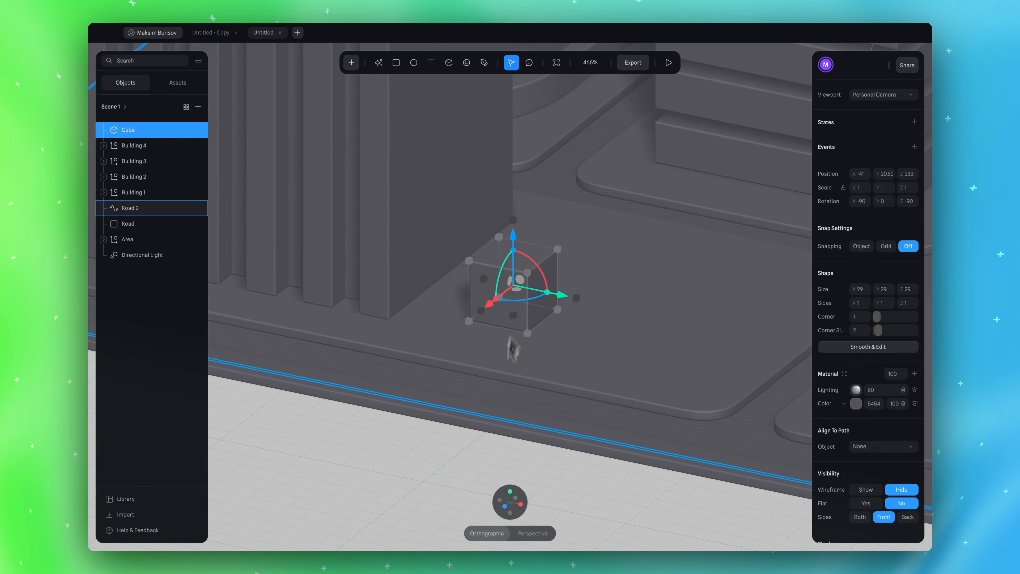
mouse_move(463, 452)
left_mouse_down("alt")
mouse_move(499, 460)
mouse_move(446, 465)
mouse_move(496, 392)
mouse_move(458, 453)
mouse_move(490, 460)
mouse_move(457, 458)
mouse_move(473, 458)
left_mouse_up("alt")
left_click(469, 457)
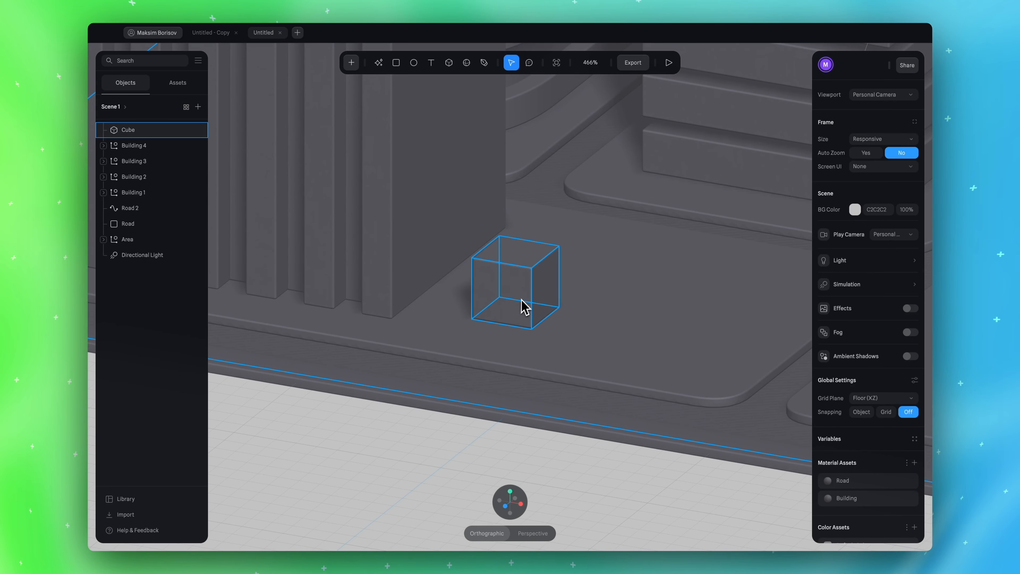
Set the cube's X, Y and Z sizes to 40
left_click(523, 309)
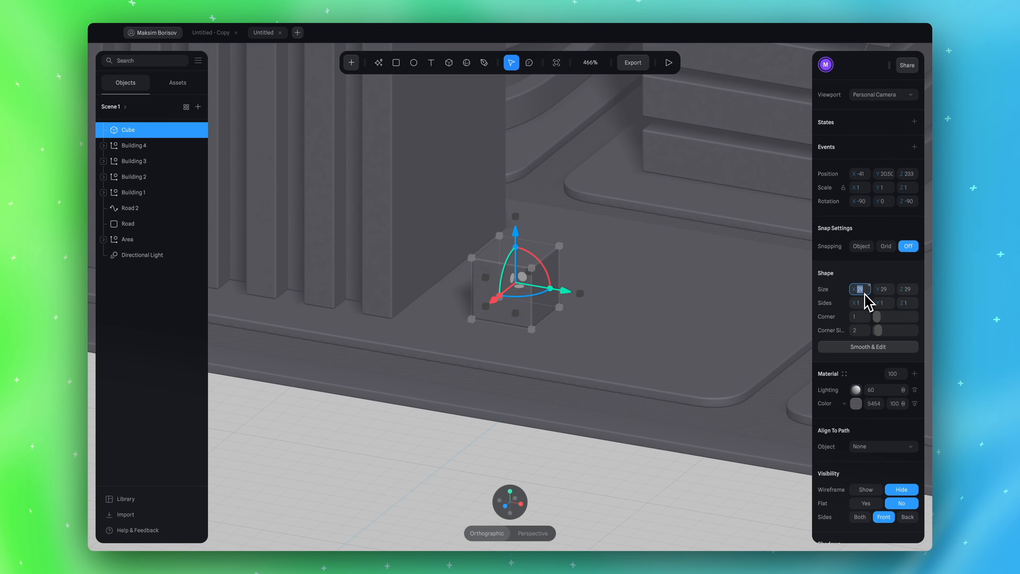
type("40")
key("Return")
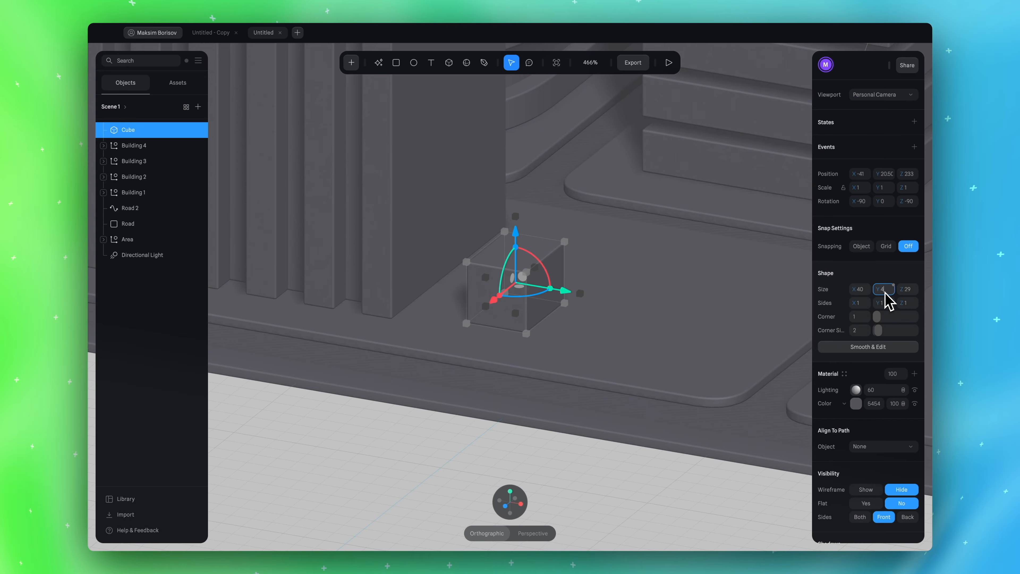
type("40")
key("Return")
left_click(909, 297)
type("40")
key("Return")
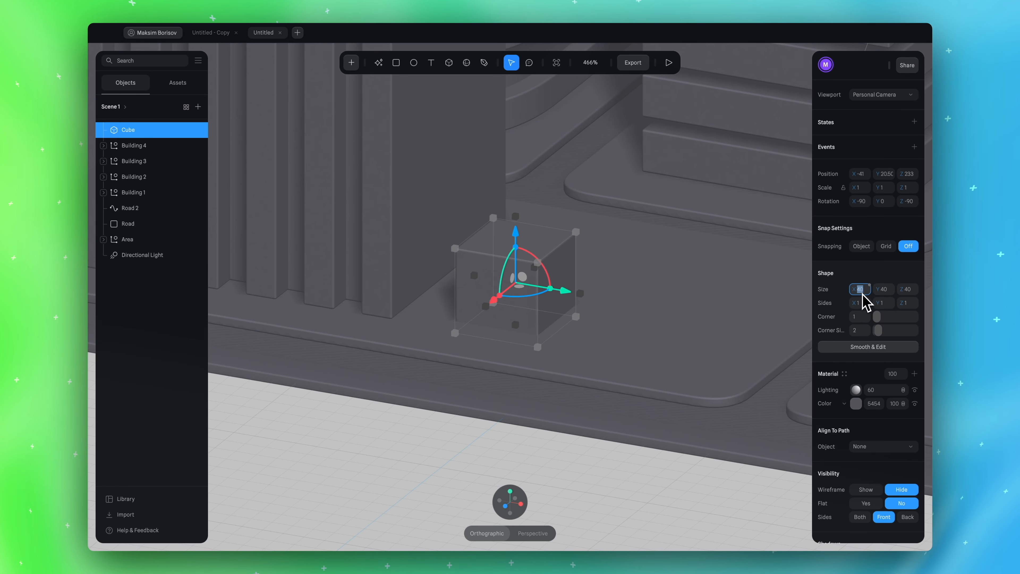
Set the cube's X, Y and Z sizes to 30
left_click(887, 292)
type("30")
left_click(909, 292)
type("30")
key("Return")
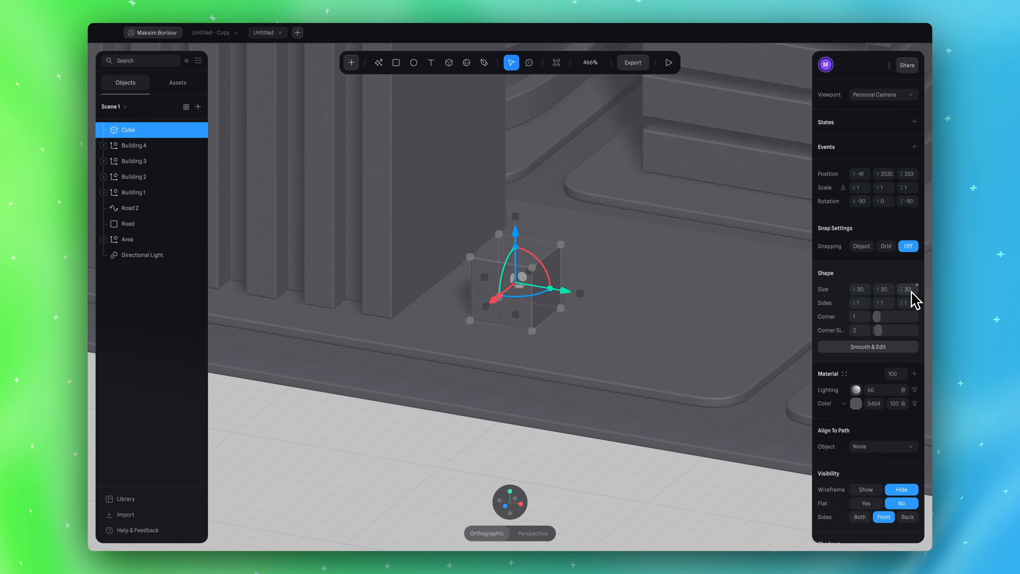
In top view, shift Building 4 away from the cube toward the outer edge of their shared plot
left_click(568, 454)
mouse_move(567, 454)
left_mouse_down("alt")
mouse_move(599, 452)
mouse_move(585, 456)
left_mouse_up("alt")
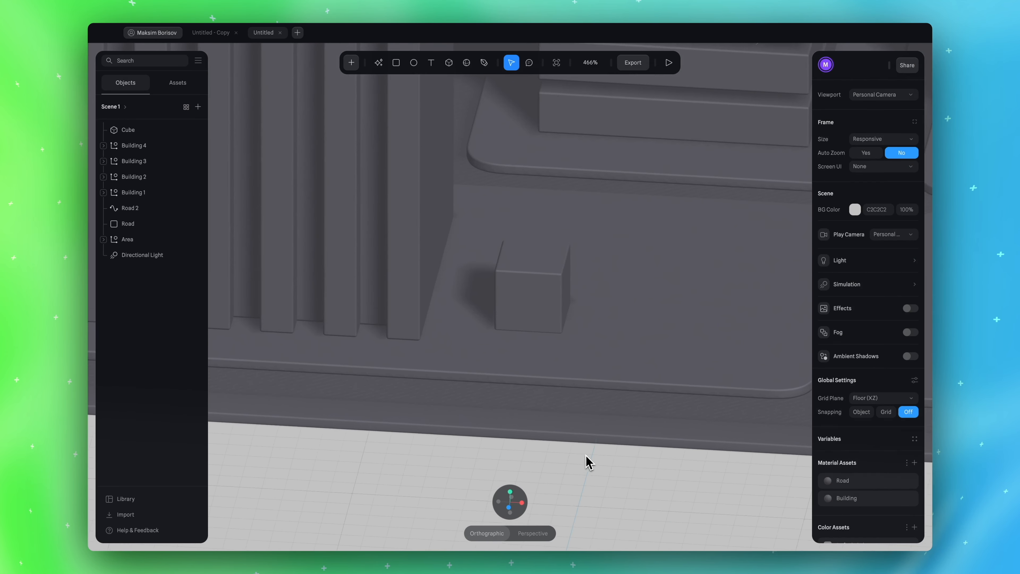
scroll(584, 455, "right", 4)
mouse_move(455, 412)
left_mouse_down("alt")
mouse_move(428, 439)
mouse_move(464, 420)
left_mouse_up("alt")
scroll(462, 423, "down", 5)
scroll(462, 423, "left", 8)
scroll(462, 423, "down", 3)
left_click_drag(536, 354, 575, 460, "alt")
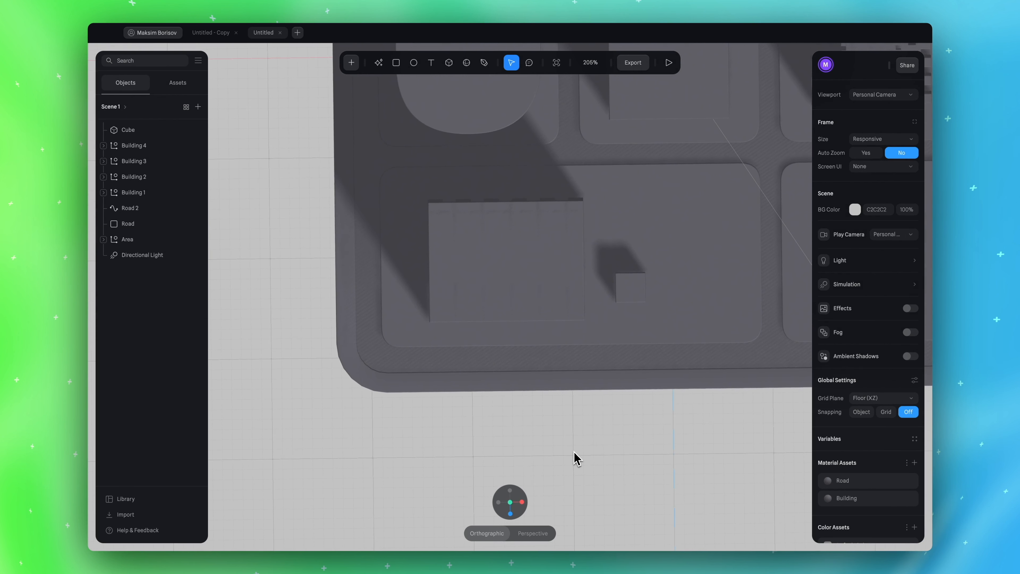
left_click(557, 291)
left_click_drag(564, 260, 539, 261)
left_click(626, 436)
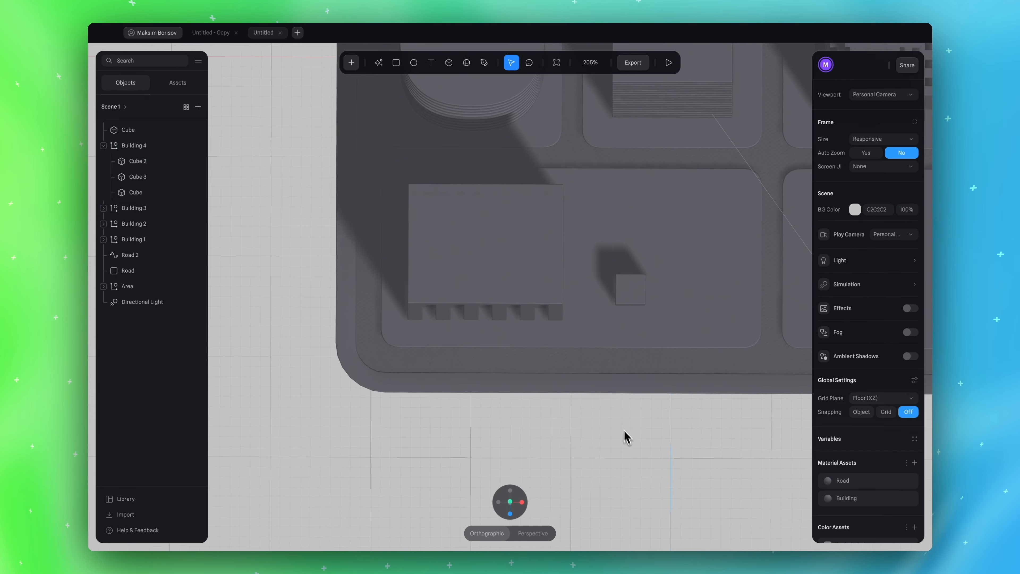
Duplicate the cube beside Building 4 and move the copy forward to a Z position of about 256
left_click_drag(626, 435, 668, 363, "alt")
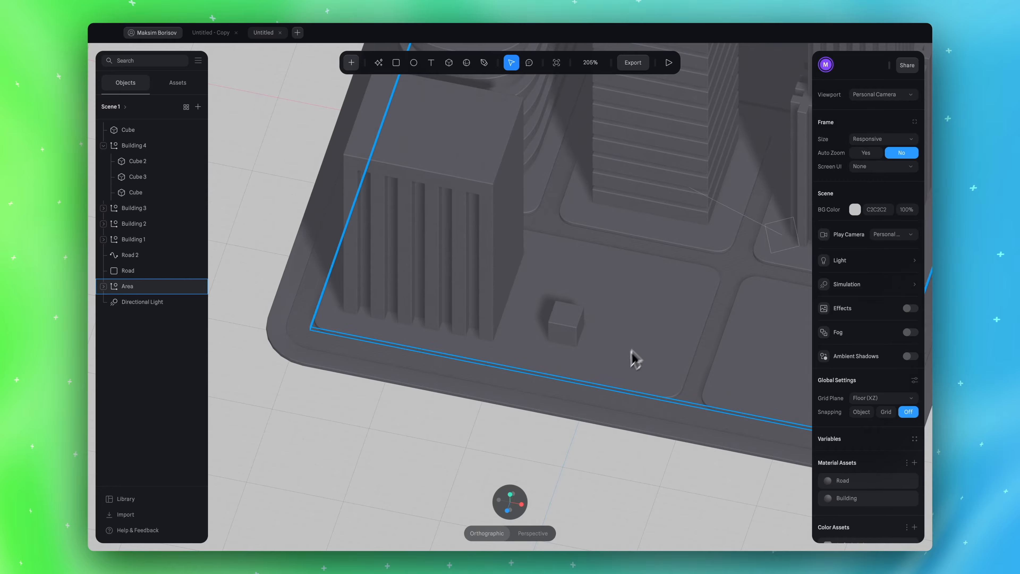
scroll(626, 361, "up", 5)
scroll(614, 369, "right", 3)
left_click(576, 310)
left_click(577, 310)
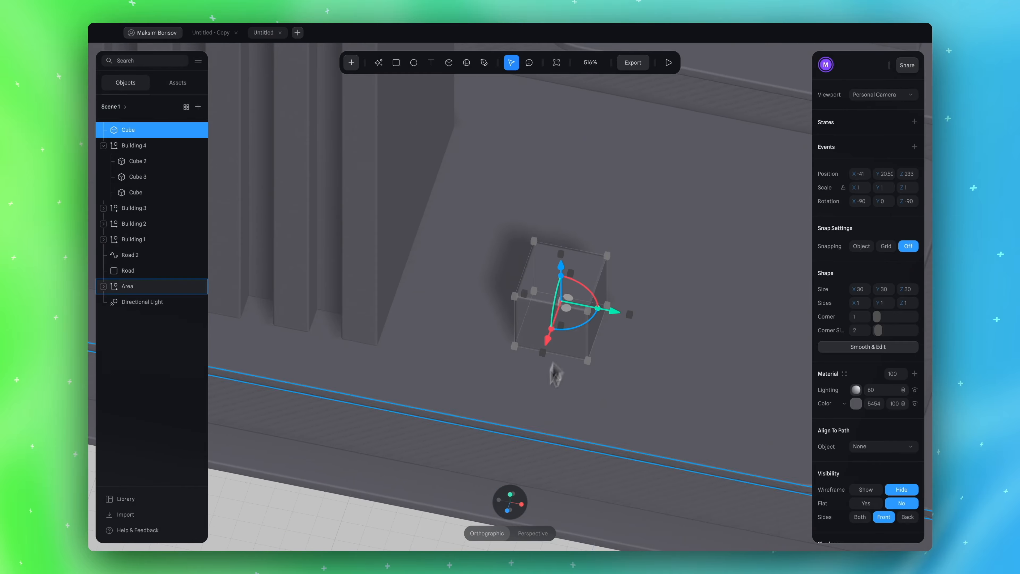
left_click(514, 513)
left_click_drag(610, 328, 617, 422, "alt")
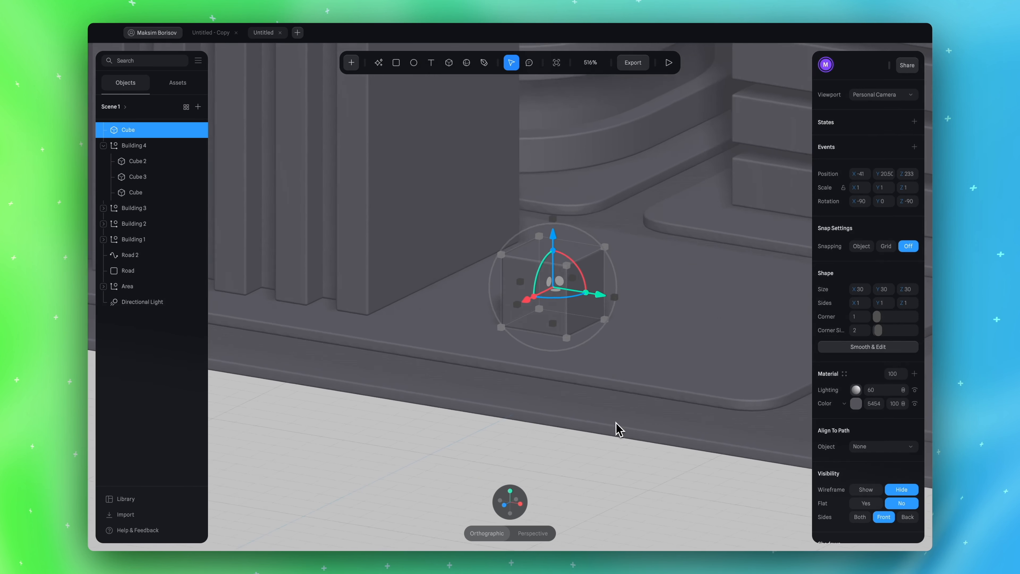
scroll(618, 423, "up", 3)
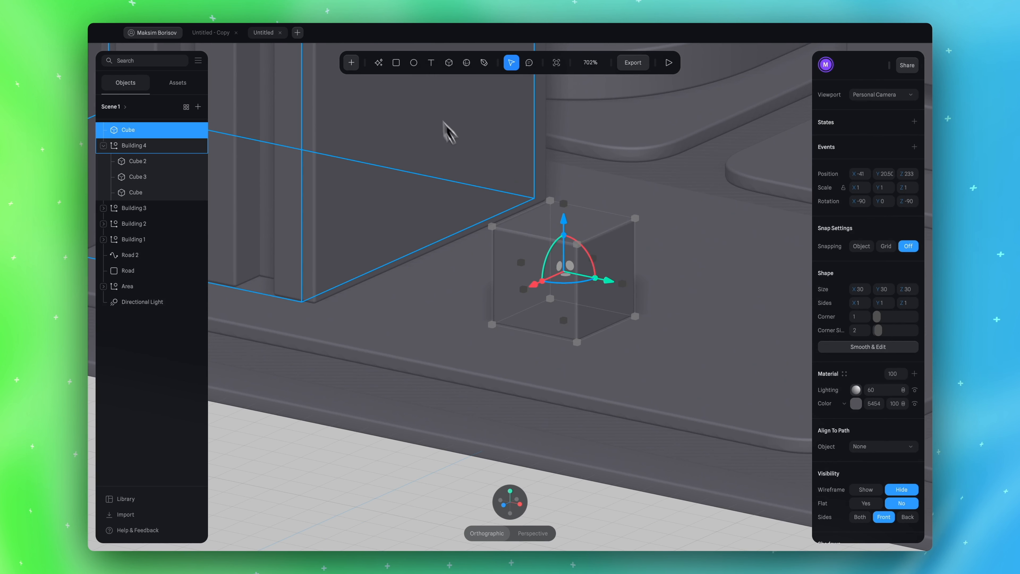
key("ctrl+d")
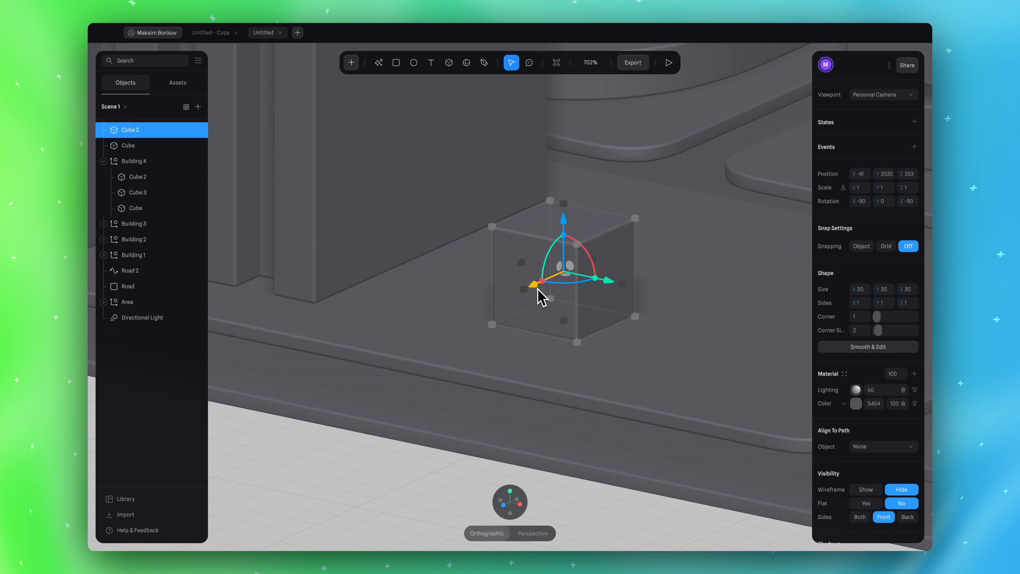
left_click_drag(536, 288, 498, 322)
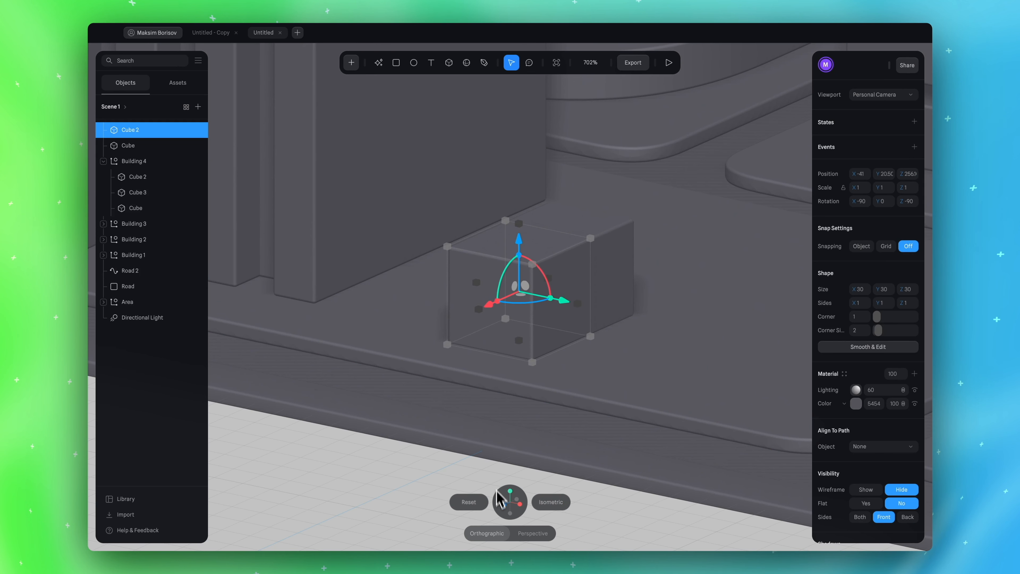
Shrink the copied cube's front face to about 18.3 by 19 and set its corner to 0 and corner sides to 1
left_click(503, 504)
left_click_drag(605, 297, 562, 266)
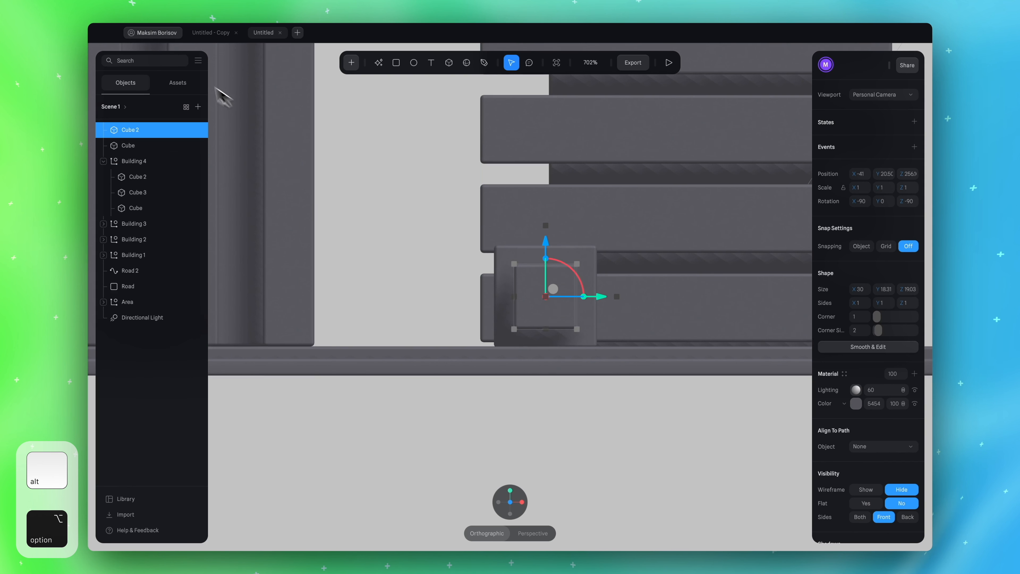
left_click_drag(568, 418, 458, 466, "alt")
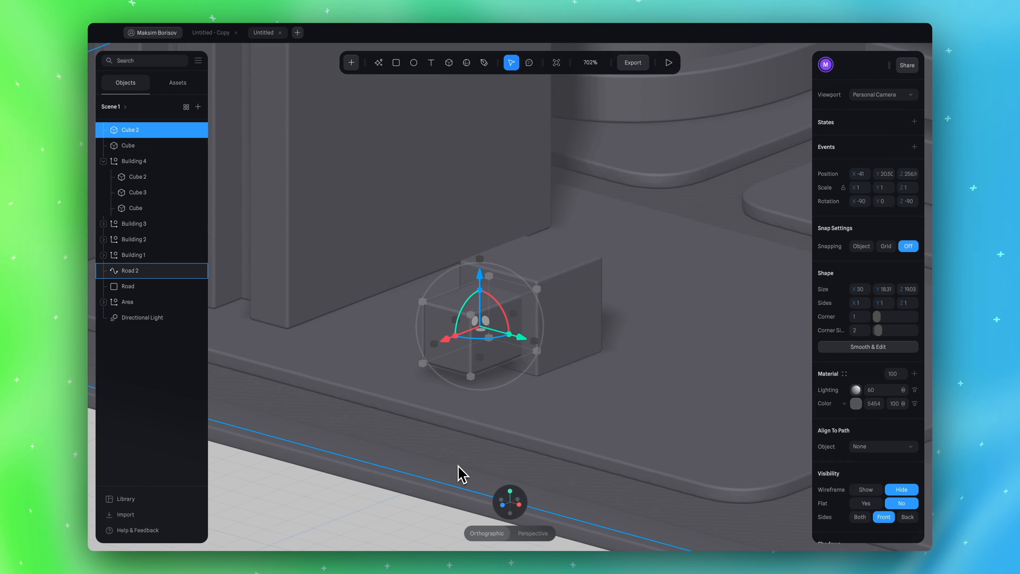
left_click_drag(876, 317, 860, 320)
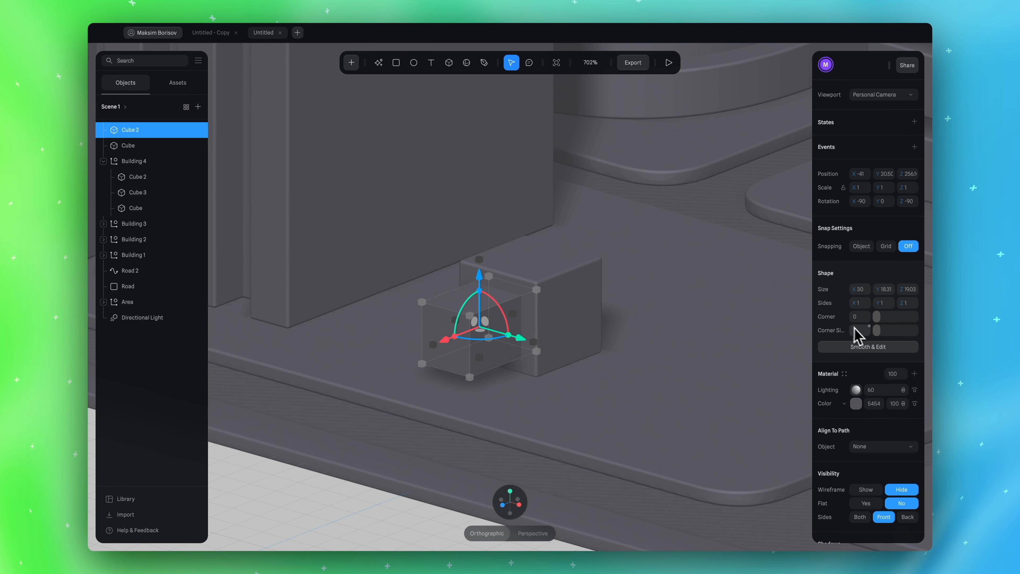
Nudge the smaller cube slightly deeper into the larger one and subtract it to cut a window recess
left_click_drag(445, 342, 448, 340)
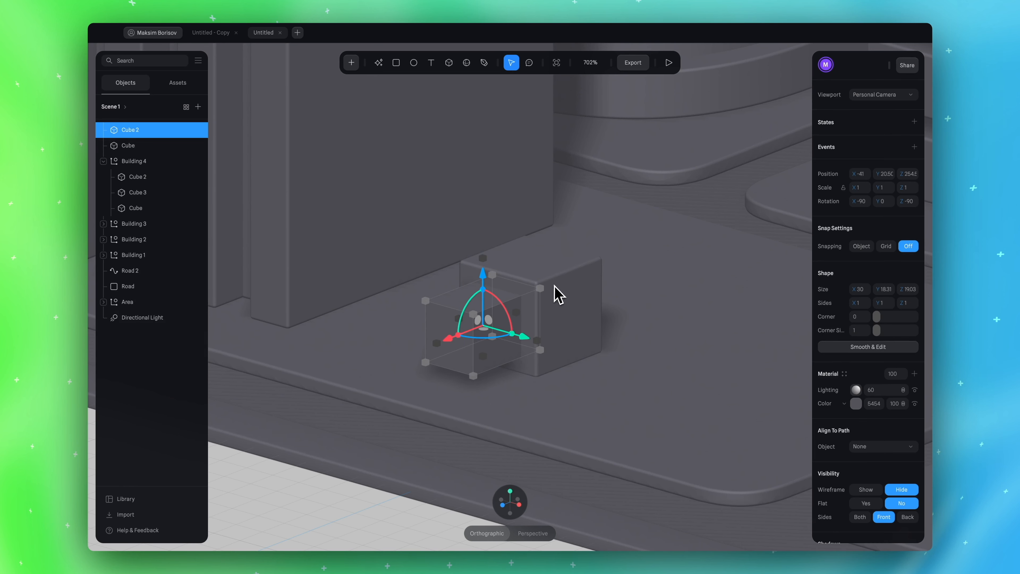
left_click(558, 295)
left_click(448, 328, "shift")
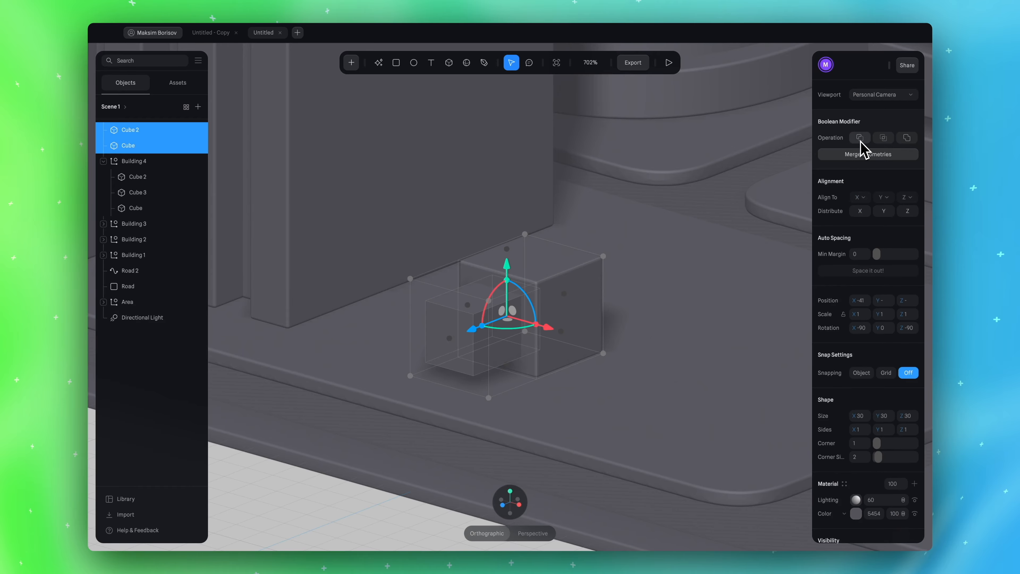
left_click(861, 150)
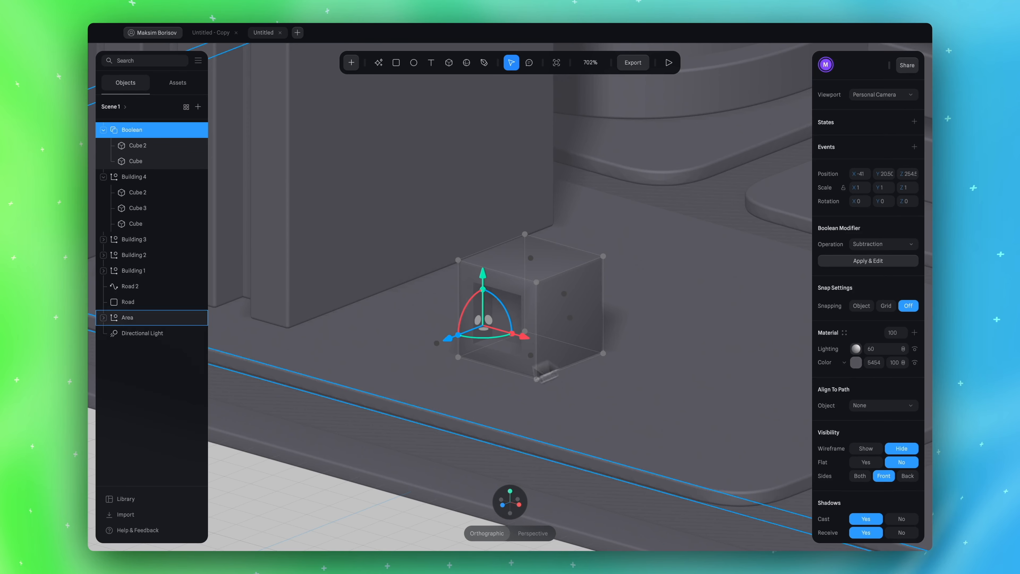
left_click(263, 498)
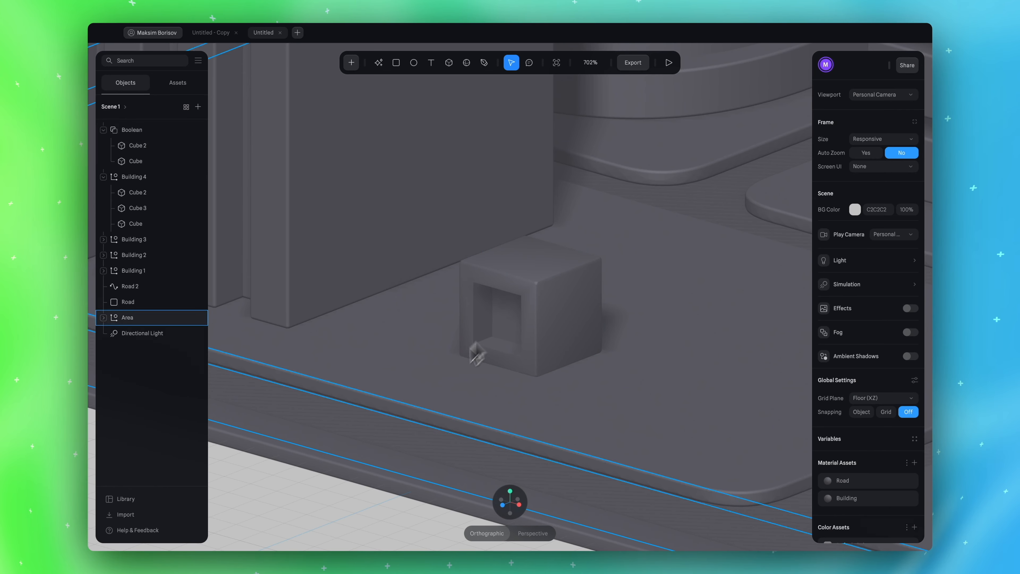
Resize the cutting cube inside the Boolean to about 16 wide and 19.3 high for a narrower window opening
scroll(434, 426, "down", 5)
scroll(474, 387, "up", 10)
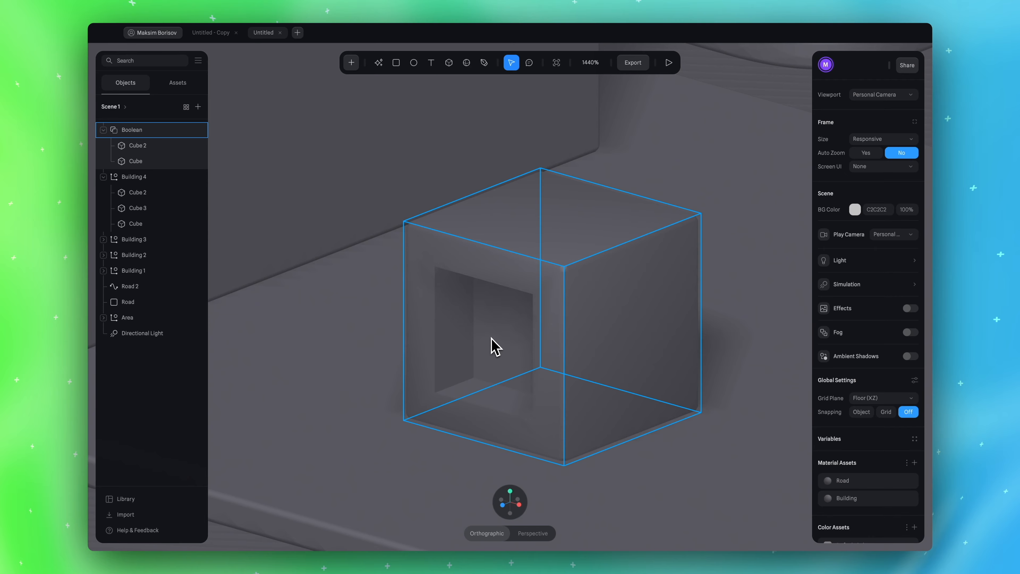
scroll(496, 347, "down", 10)
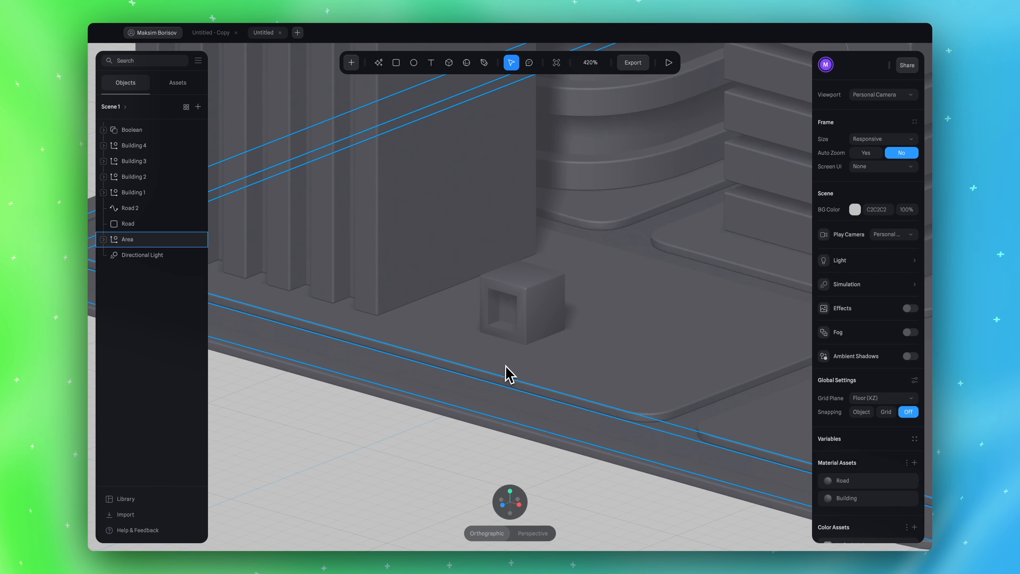
scroll(509, 376, "up", 10)
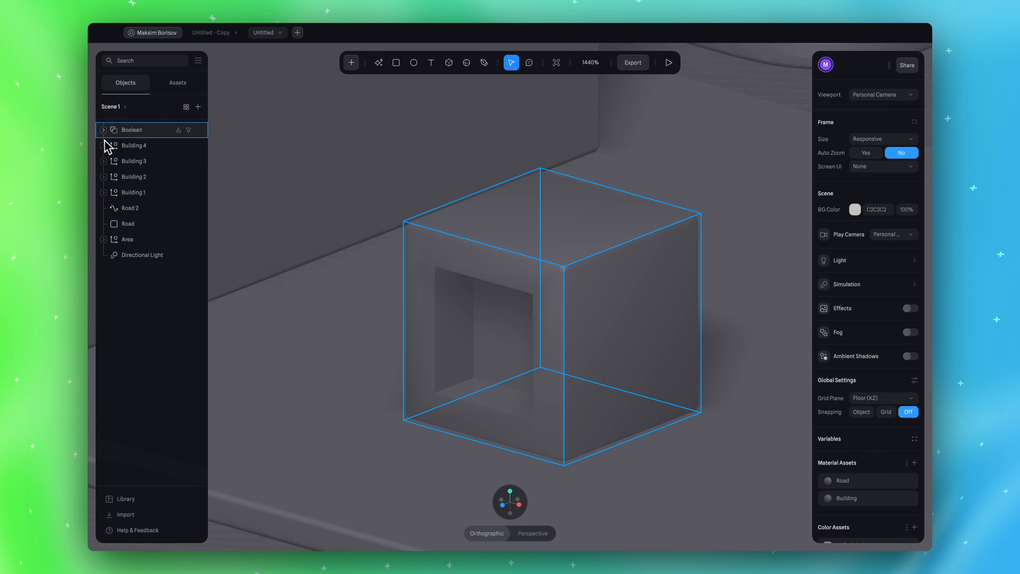
left_click(108, 133)
left_click(147, 152)
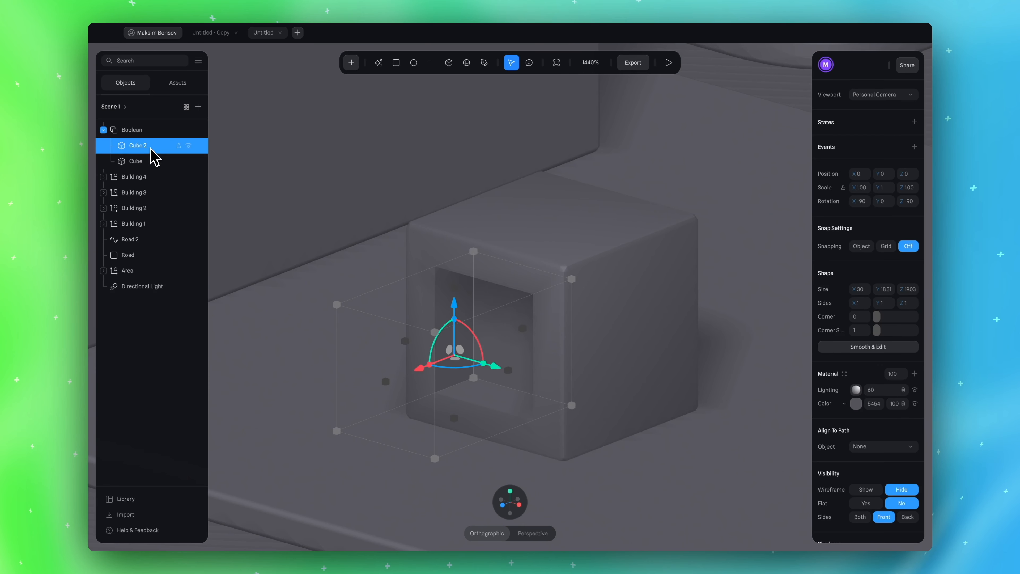
left_click(502, 505)
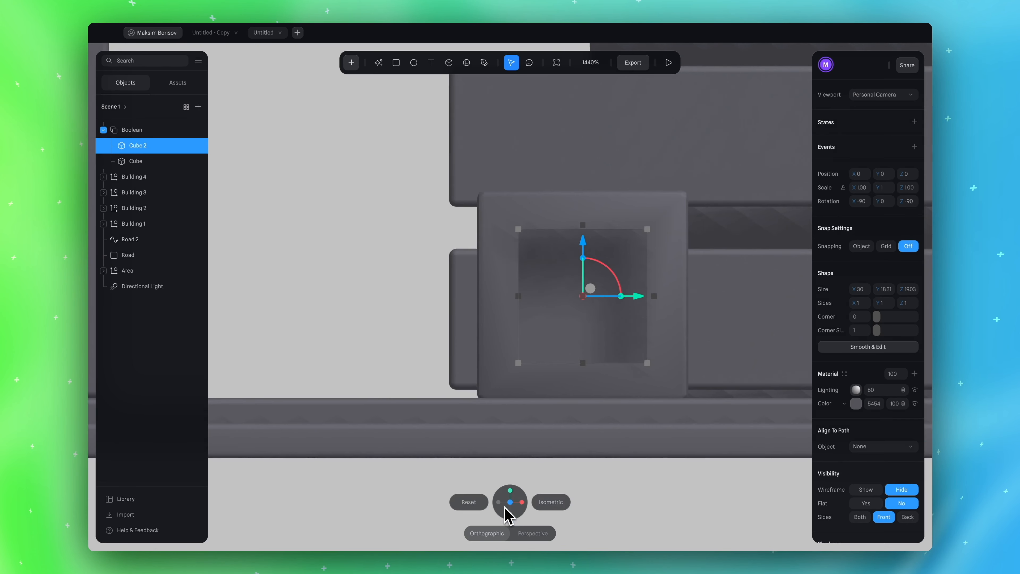
left_click_drag(604, 229, 636, 255)
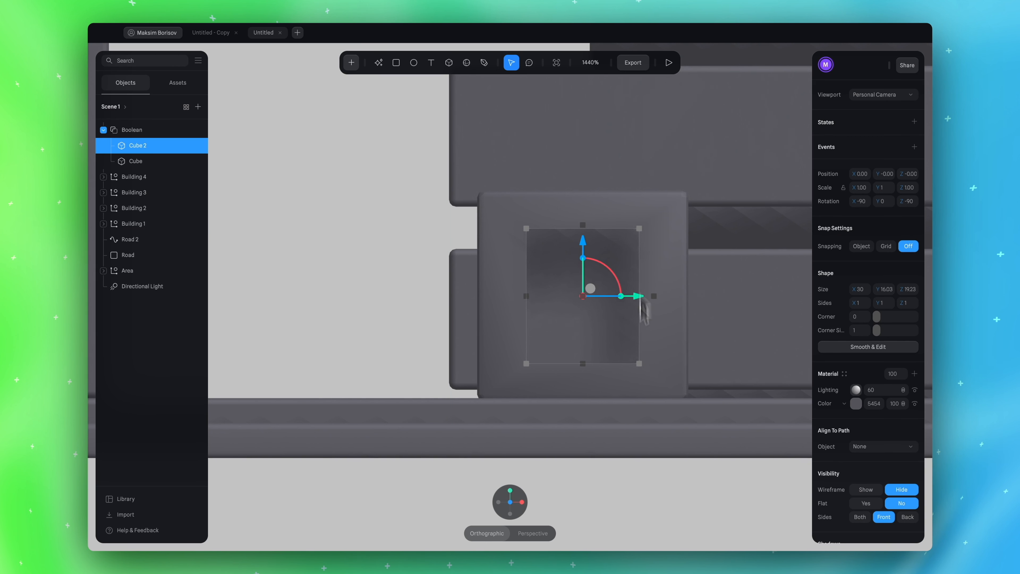
left_click(653, 502)
mouse_move(653, 502)
left_mouse_down("alt")
mouse_move(642, 517)
mouse_move(648, 508)
left_mouse_up("alt")
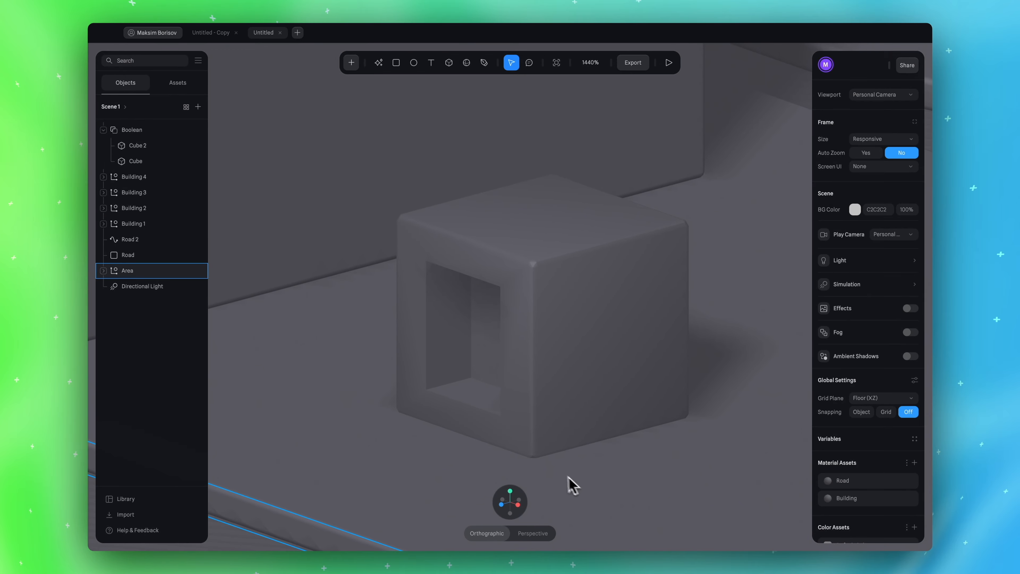
Move the Boolean window block in top view to about X -56 and Z 267.5
scroll(500, 318, "down", 5)
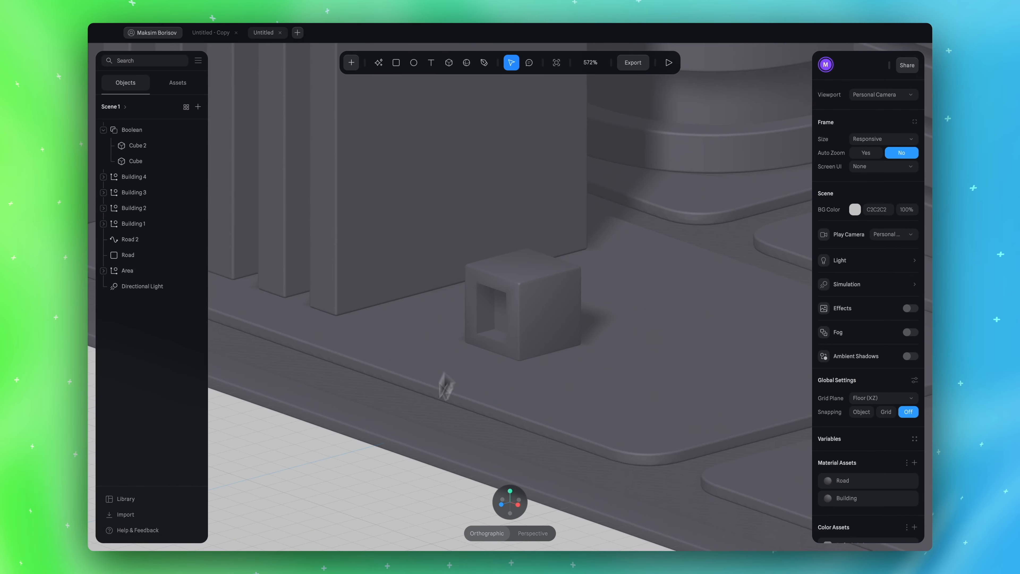
left_click(509, 491)
left_click(549, 313)
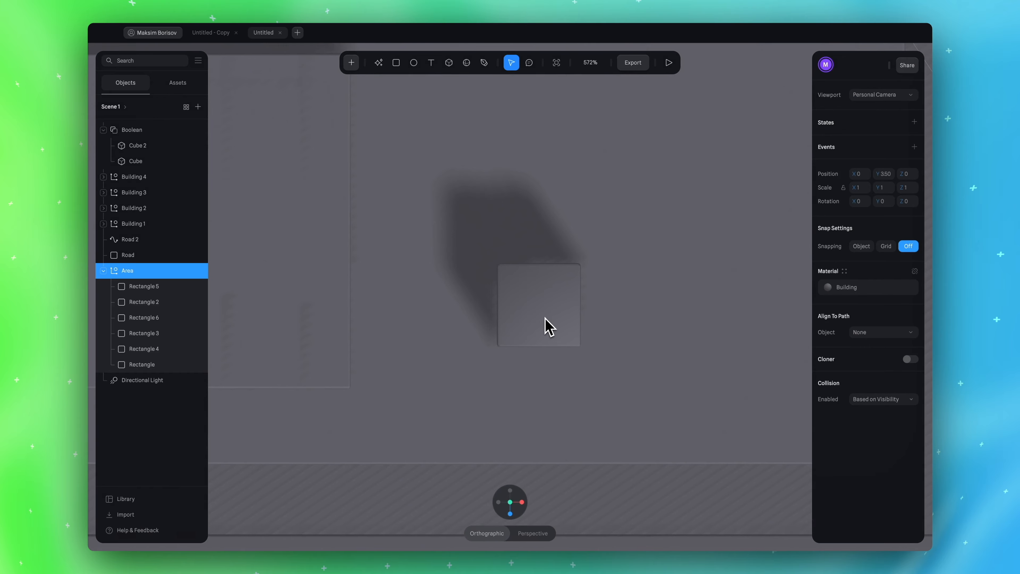
left_click(125, 135)
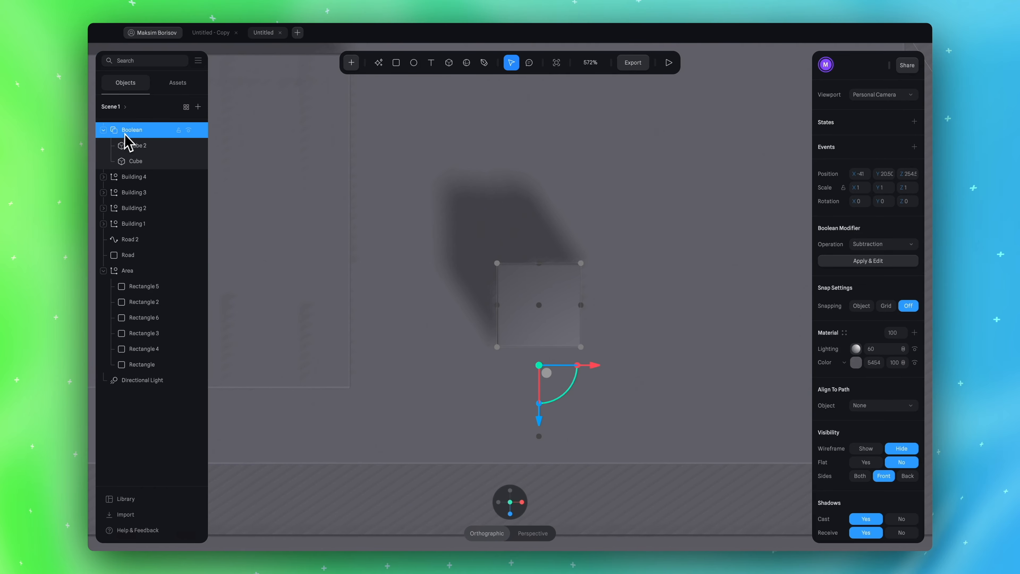
left_click(104, 130)
left_click_drag(524, 330, 514, 356)
Enable the cloner on the Boolean window block and set its type to Grid
scroll(847, 404, "down", 2)
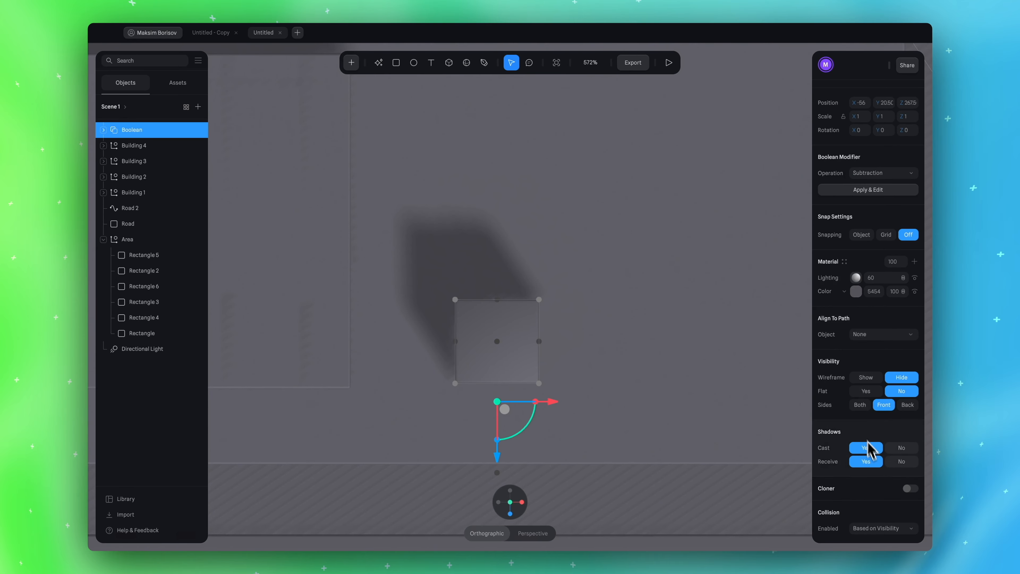
left_click(910, 488)
left_click_drag(691, 386, 721, 356)
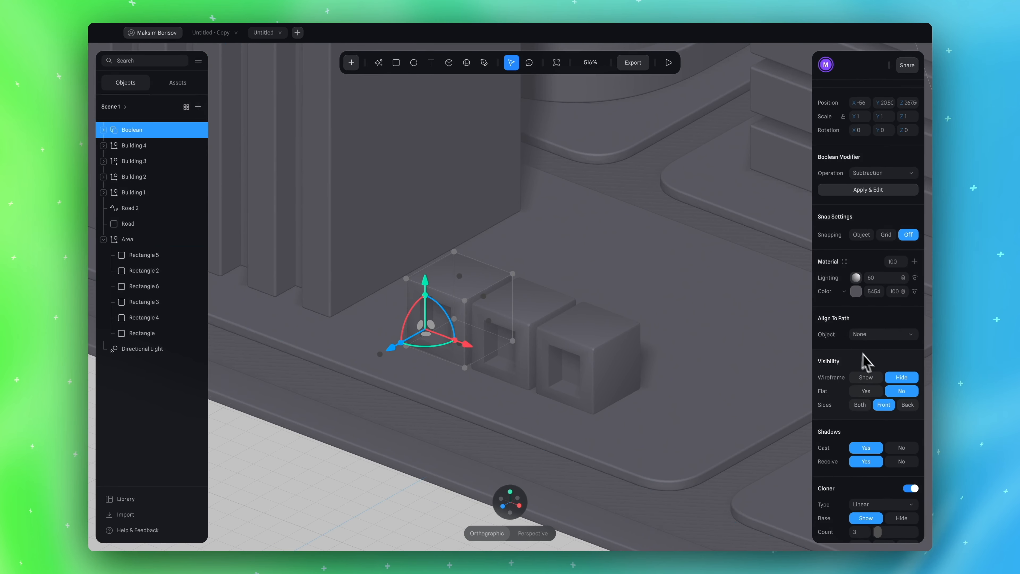
scroll(872, 364, "down", 3)
scroll(877, 364, "down", 1)
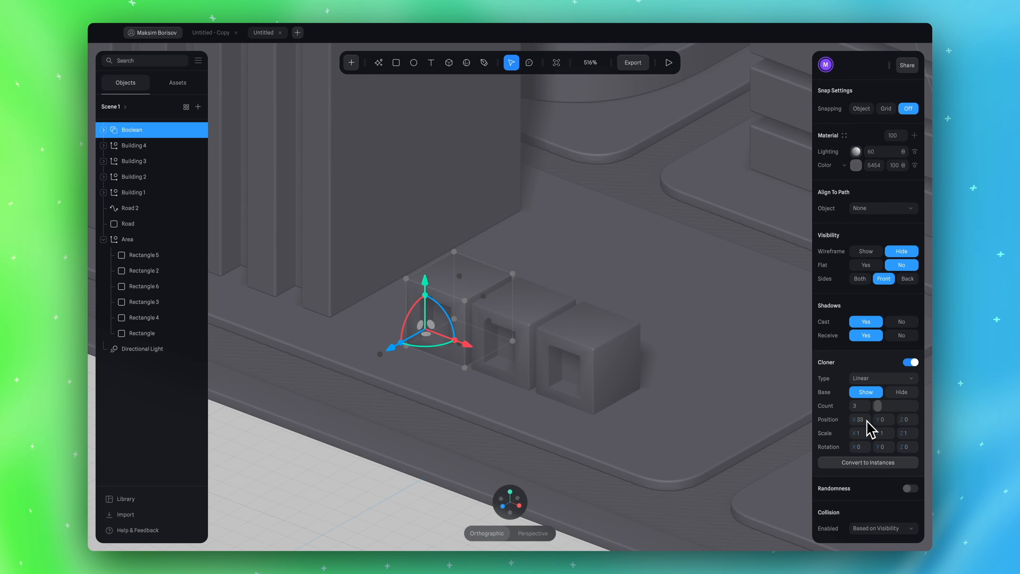
left_click(869, 380)
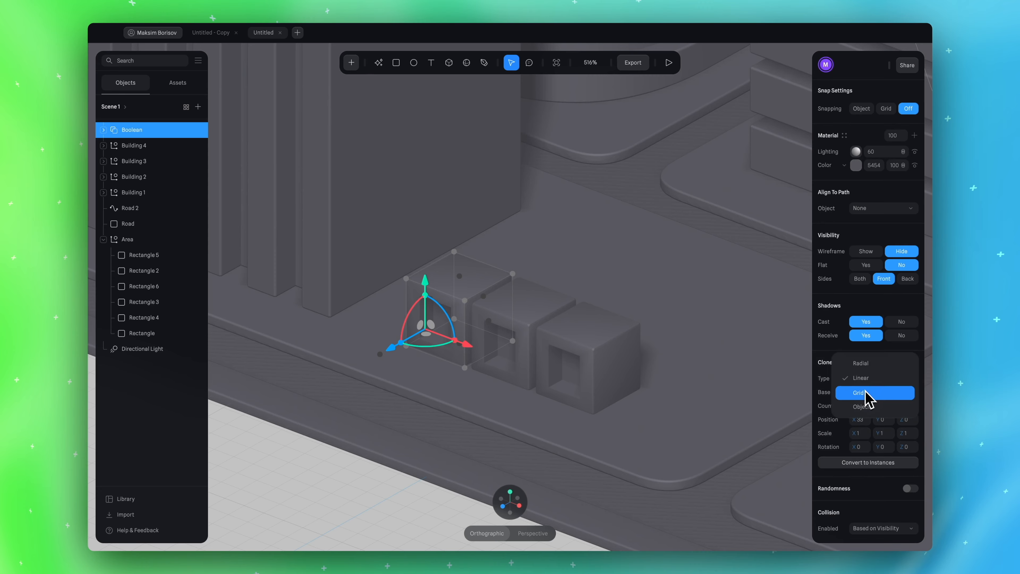
left_click(866, 393)
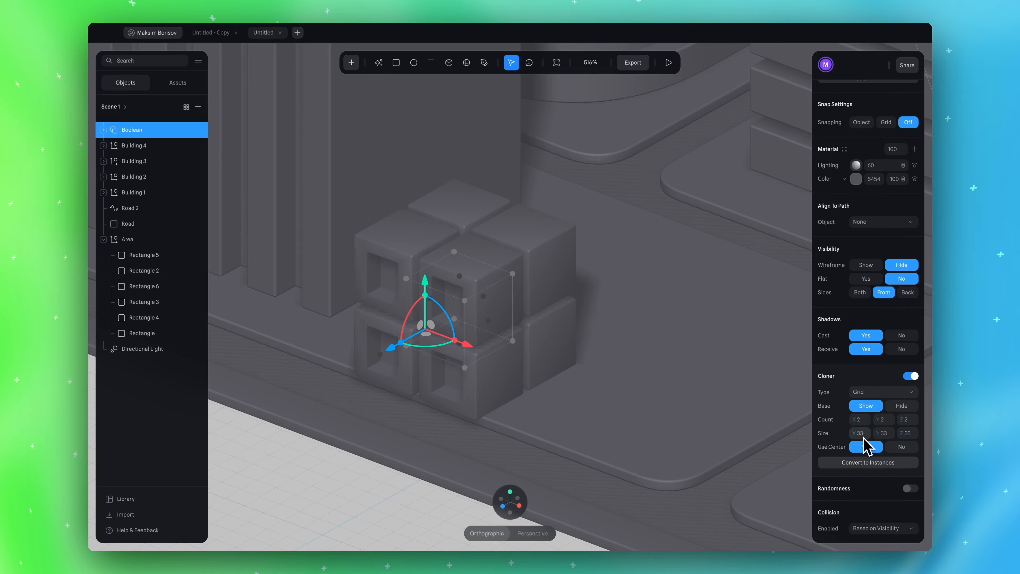
Set the grid cloner's size to 30 on X, Y and Z so the blocks sit flush
left_click(886, 434)
left_click(909, 435)
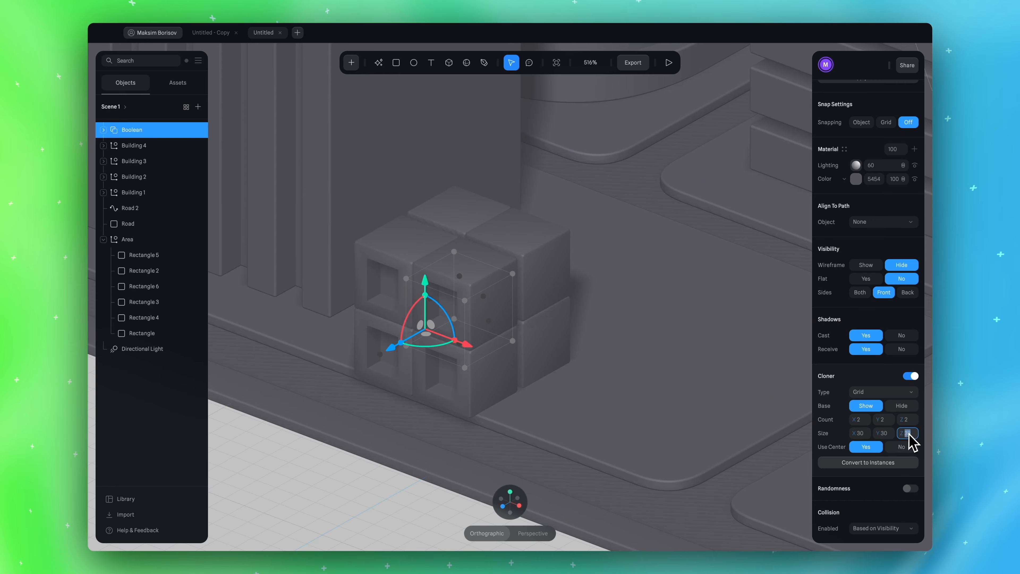
key("Return")
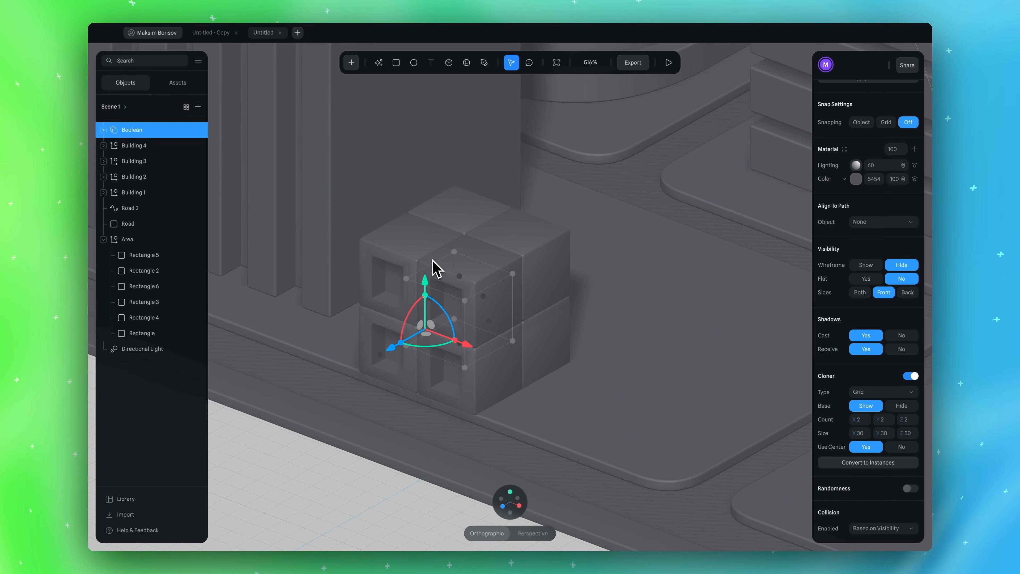
left_click(290, 456)
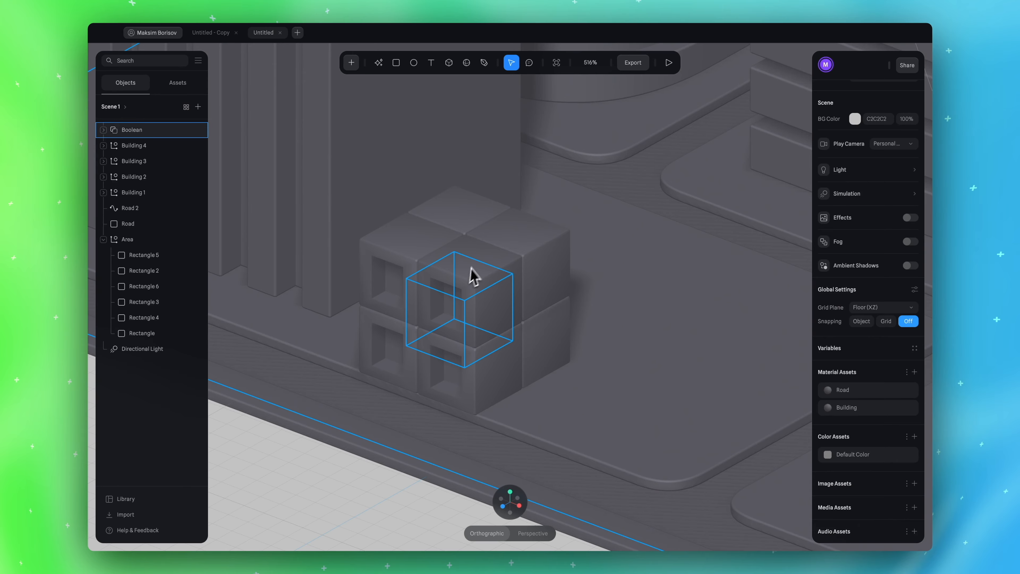
Set the corner of the outer Cube inside the Boolean to 0 to remove the seams between the clones
scroll(487, 259, "up", 5)
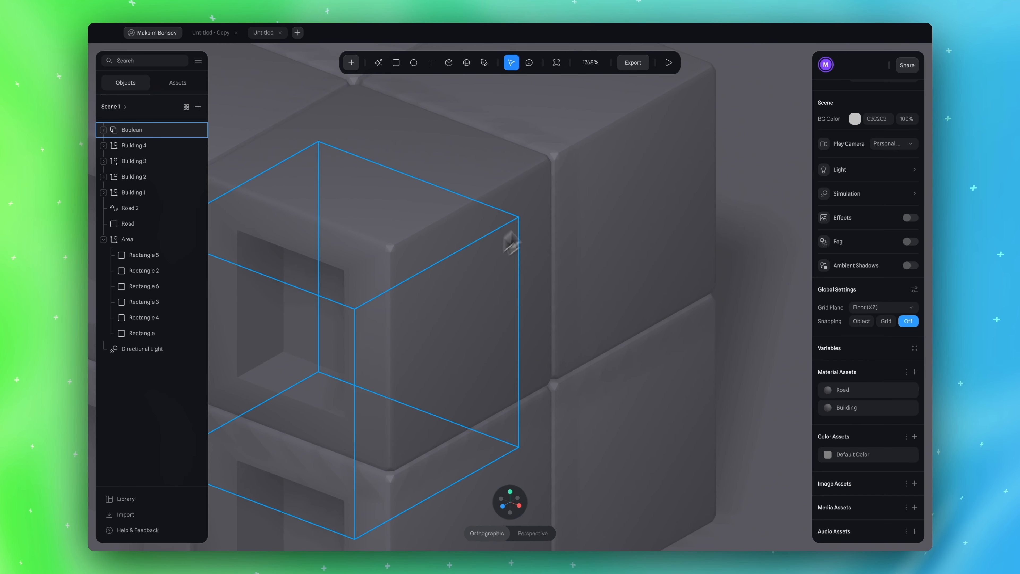
scroll(563, 171, "down", 5)
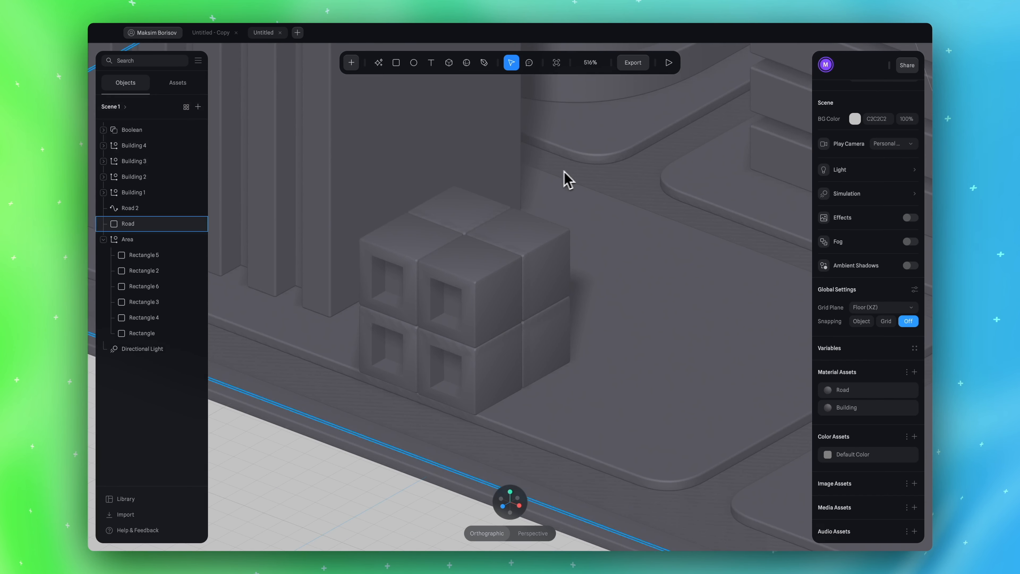
left_click(104, 131)
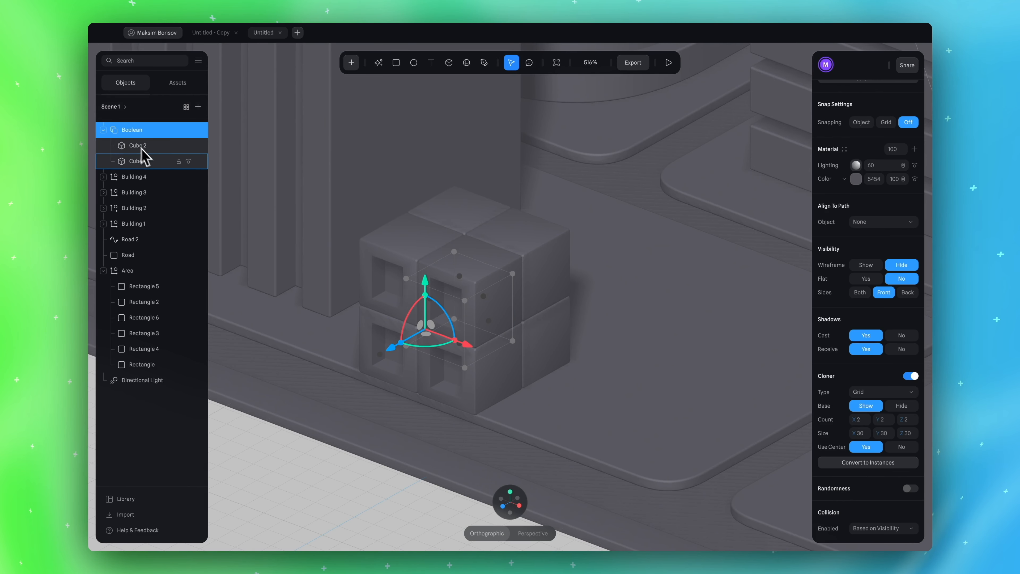
left_click(148, 162)
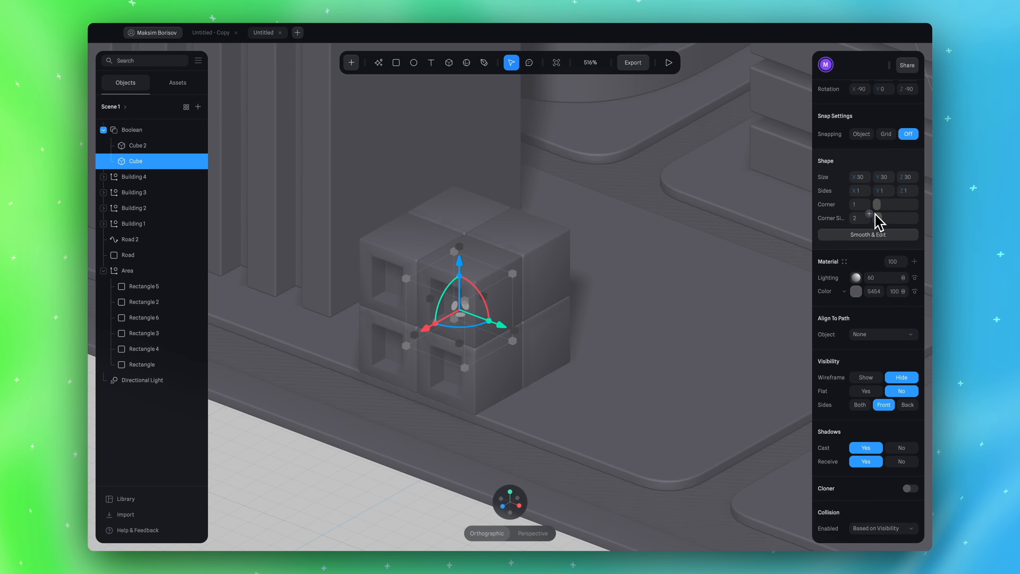
scroll(562, 297, "up", 4)
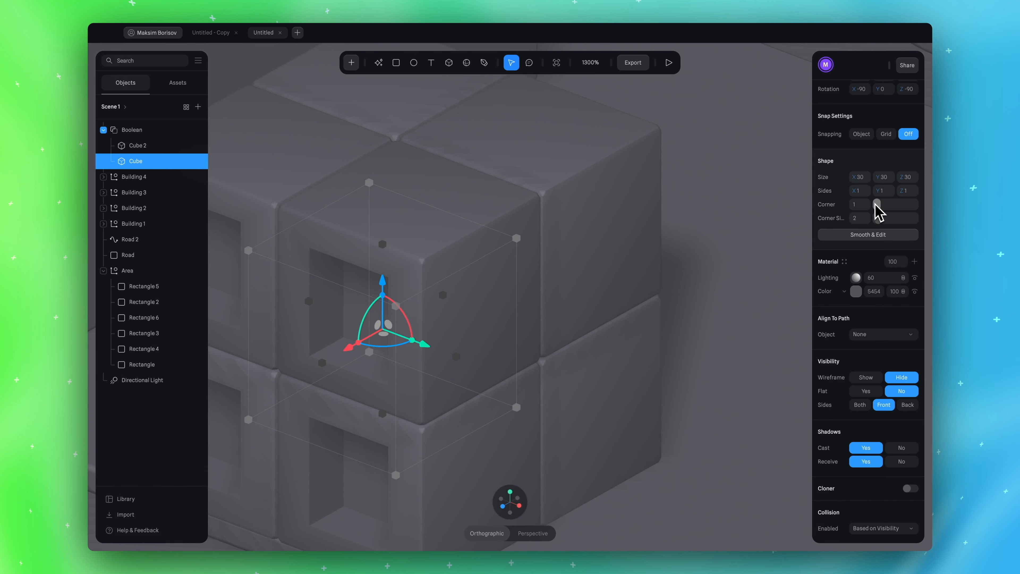
left_click_drag(878, 207, 860, 208)
scroll(674, 262, "down", 7)
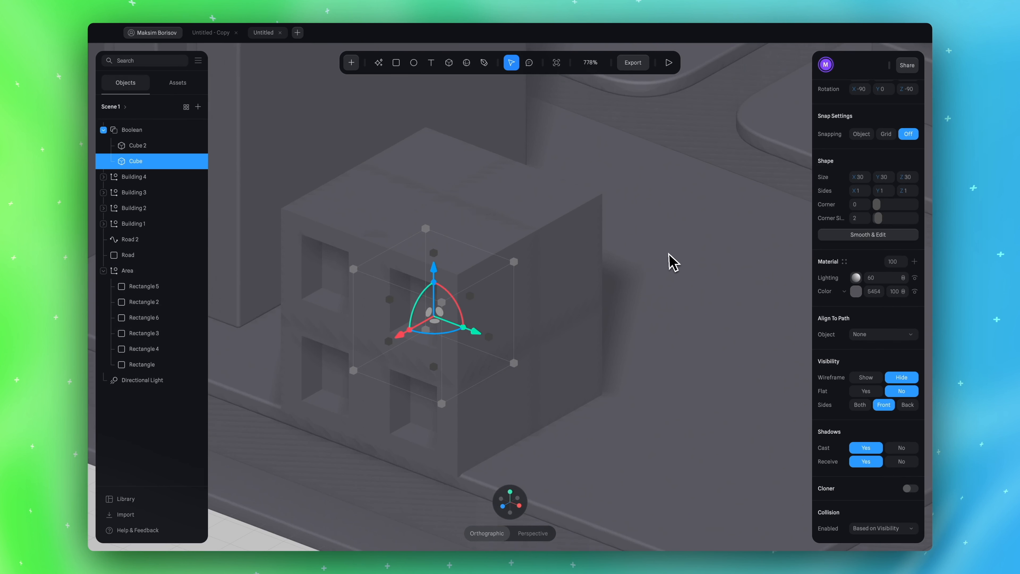
Examine the joined faces of the cloned window blocks up close and from a distance
scroll(490, 331, "up", 3)
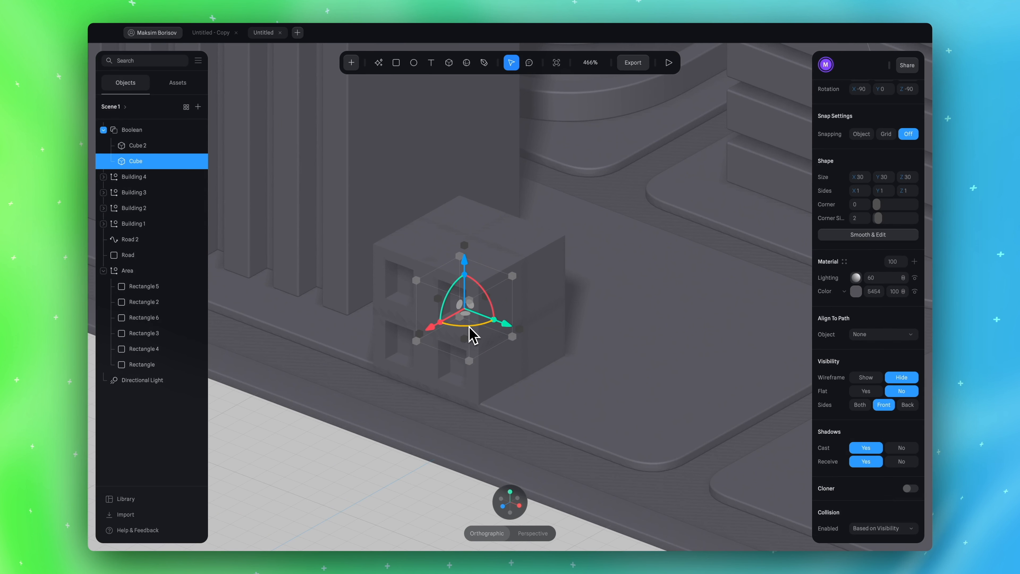
scroll(511, 268, "up", 3)
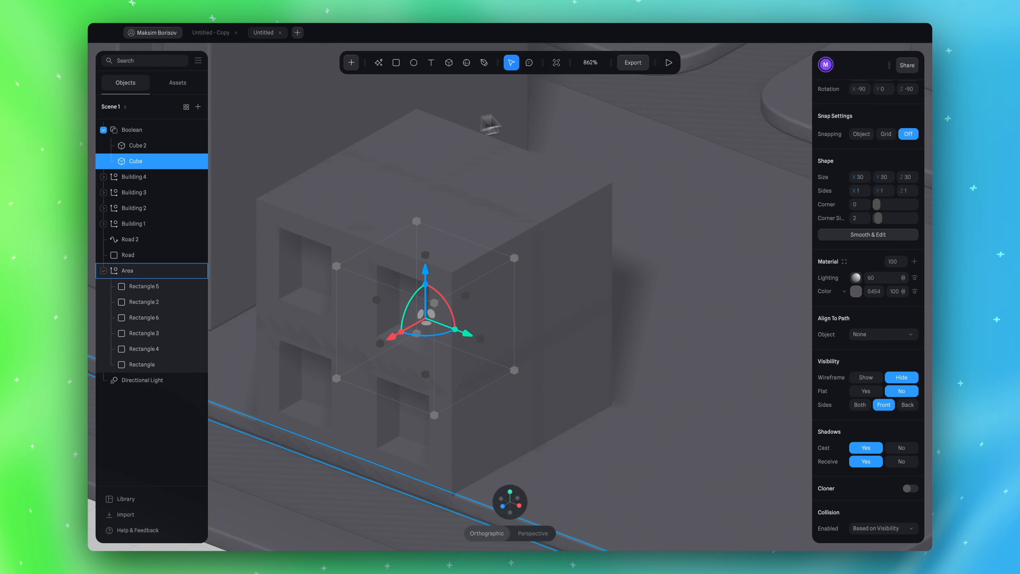
scroll(533, 141, "left", 4)
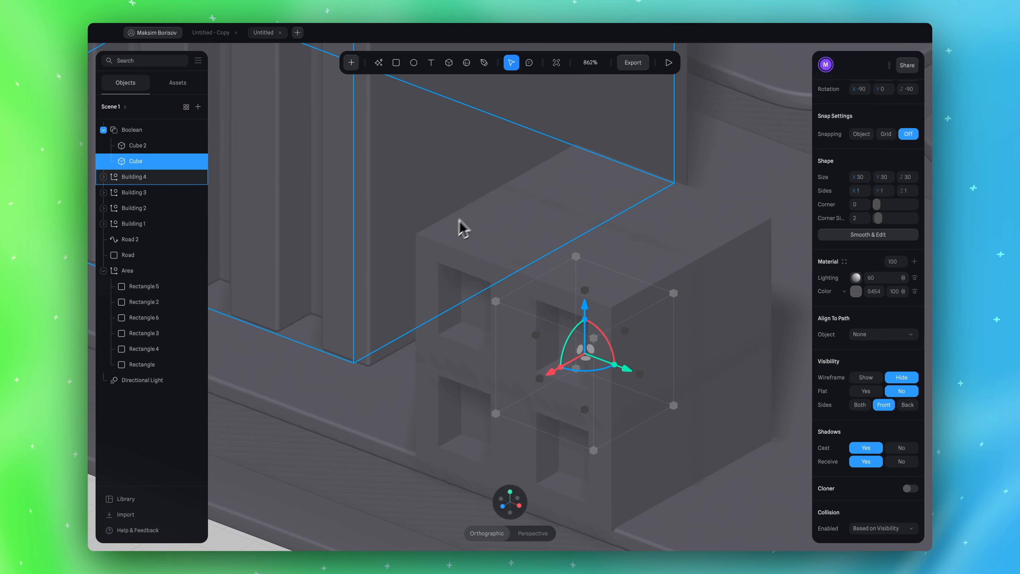
scroll(374, 201, "down", 3)
scroll(582, 190, "right", 3)
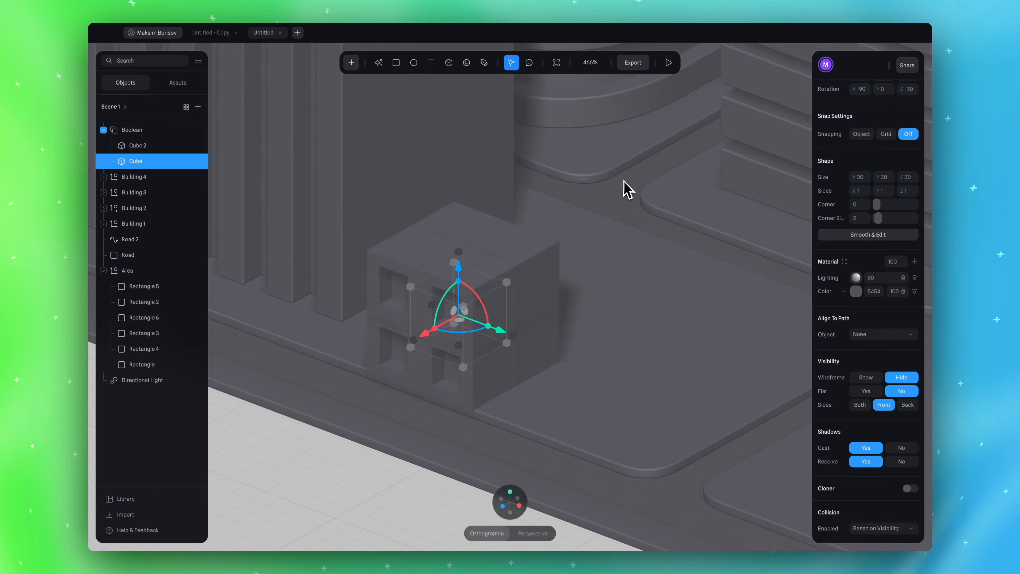
scroll(428, 321, "down", 3)
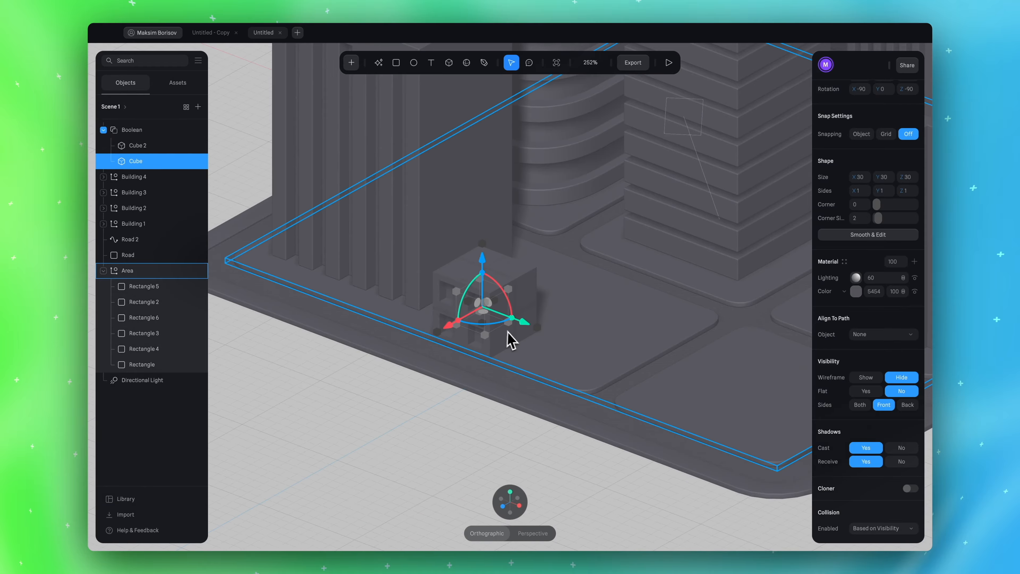
scroll(515, 339, "up", 6)
scroll(513, 337, "down", 4)
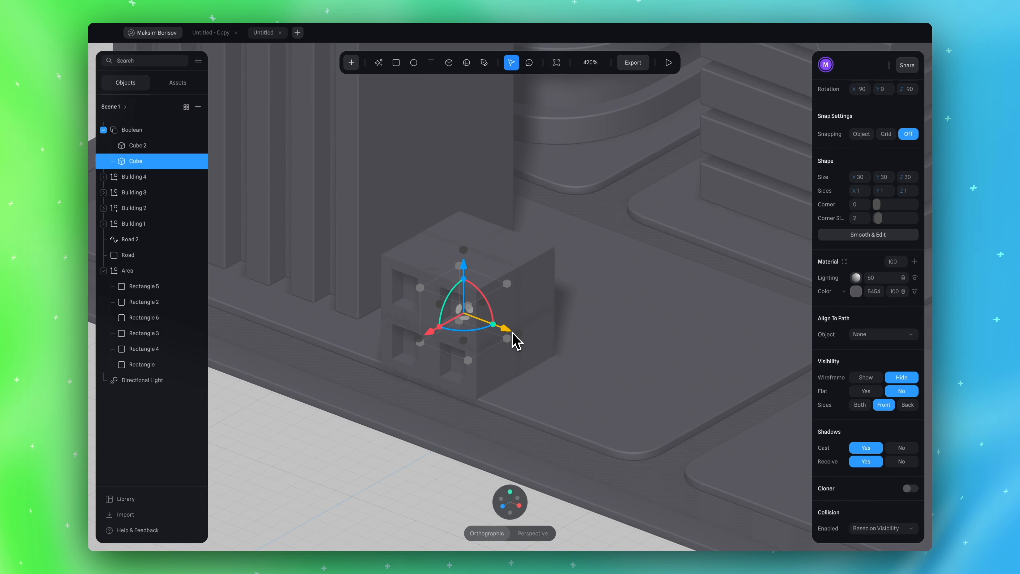
scroll(499, 337, "up", 3)
Move the whole Boolean back from the road along Z and slightly toward Building 4 along X
left_click(134, 135)
scroll(421, 303, "down", 4)
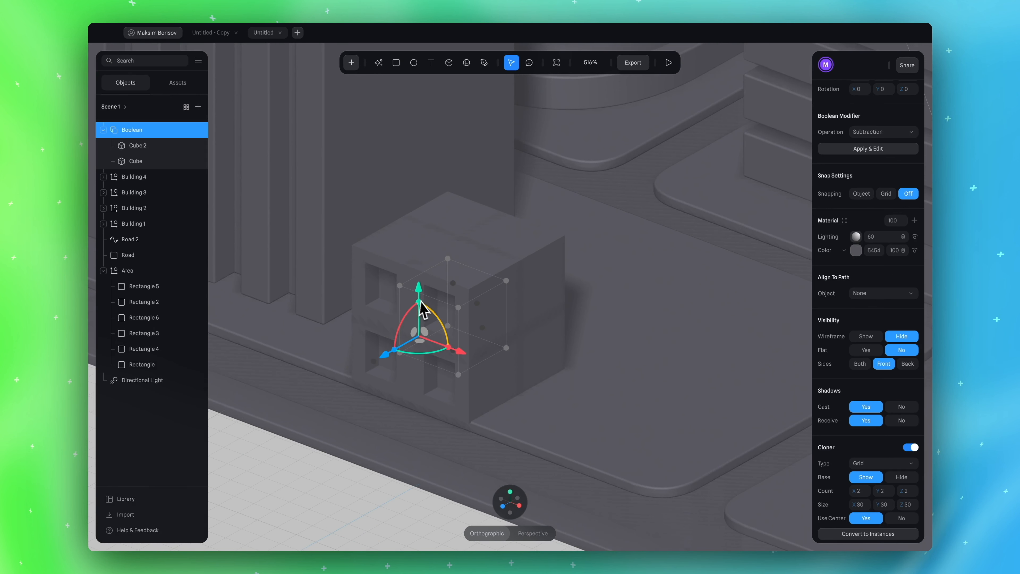
scroll(428, 311, "up", 2)
scroll(449, 319, "down", 2)
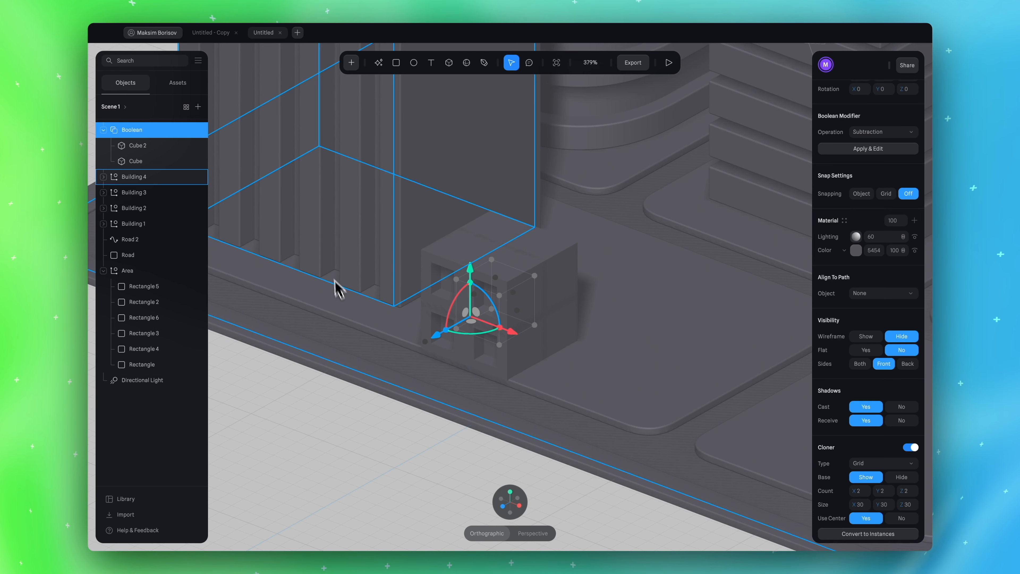
left_click_drag(437, 341, 466, 319)
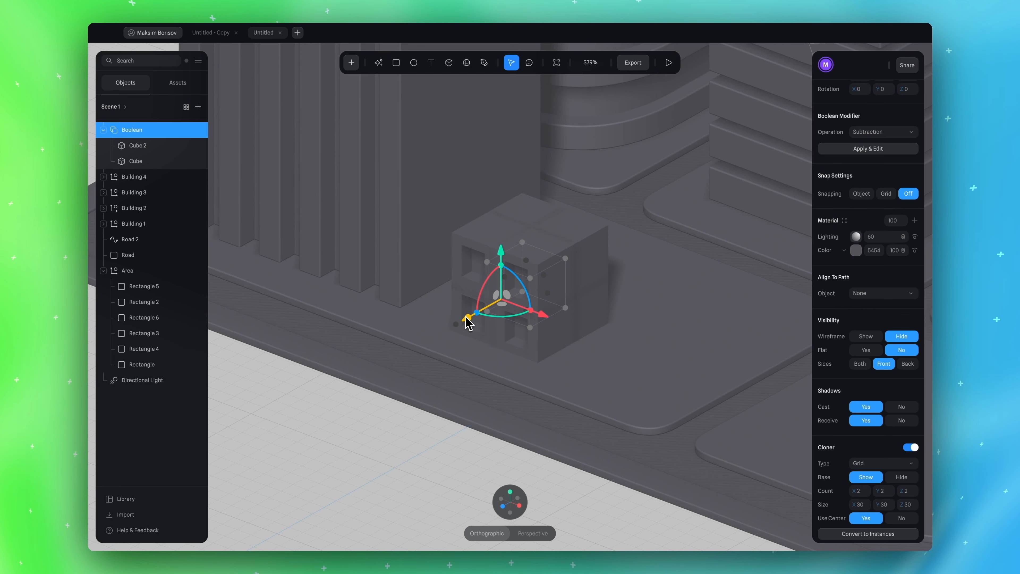
left_click_drag(540, 318, 534, 316)
Turn off Use Center for the grid cloner and set its X count to 5
scroll(872, 380, "down", 2)
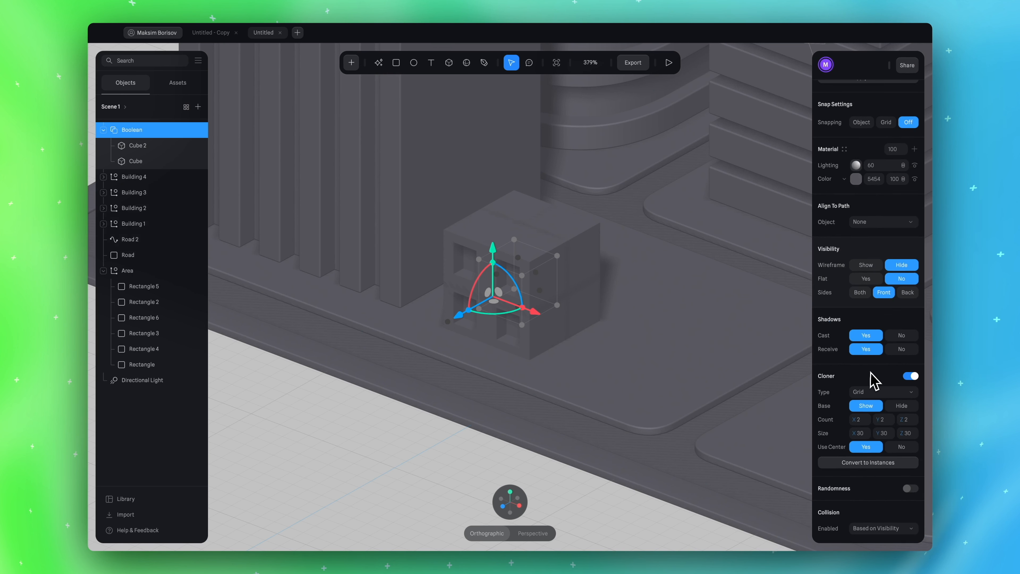
left_click_drag(857, 419, 857, 420)
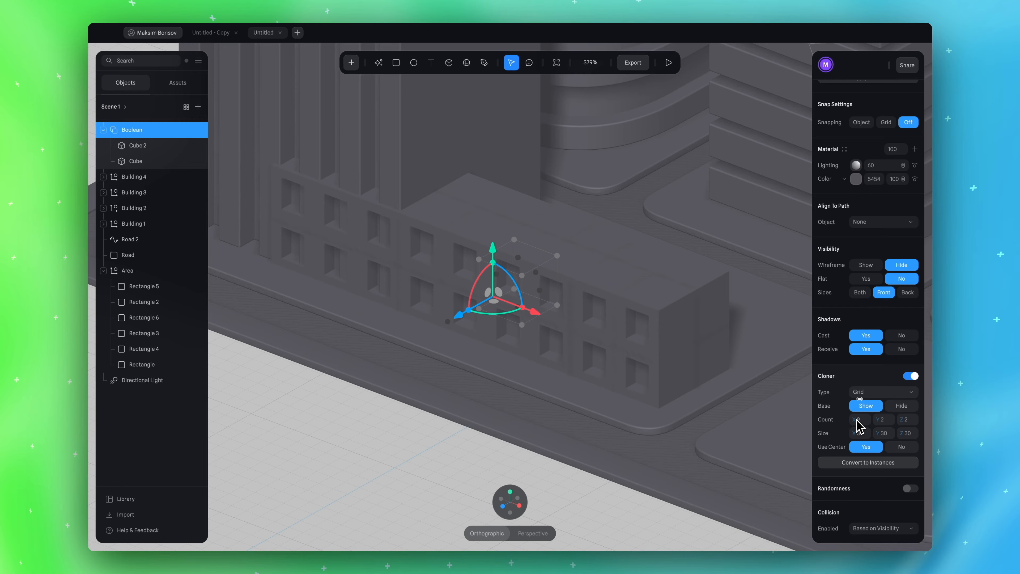
left_click_drag(857, 420, 858, 421)
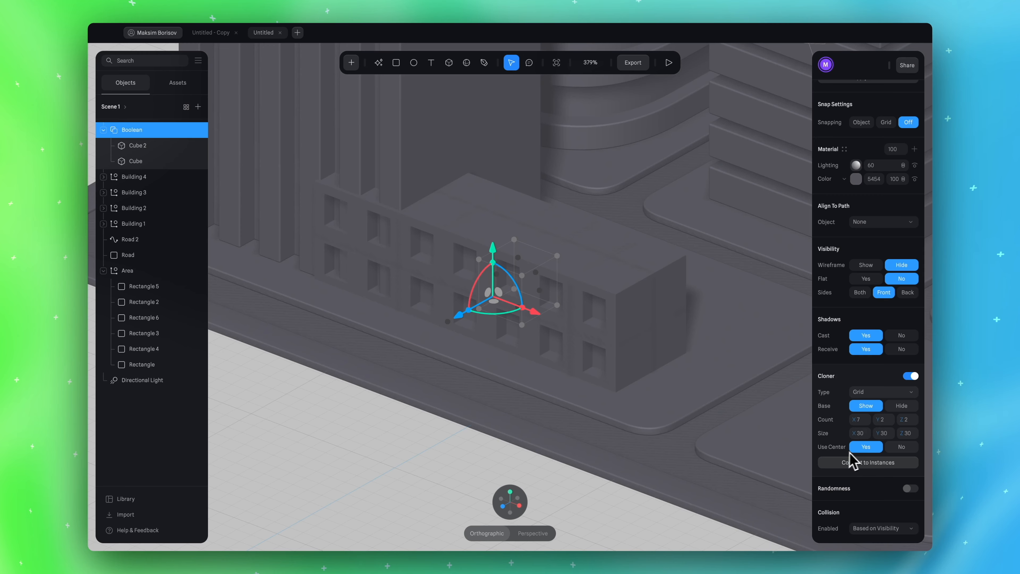
left_click(901, 448)
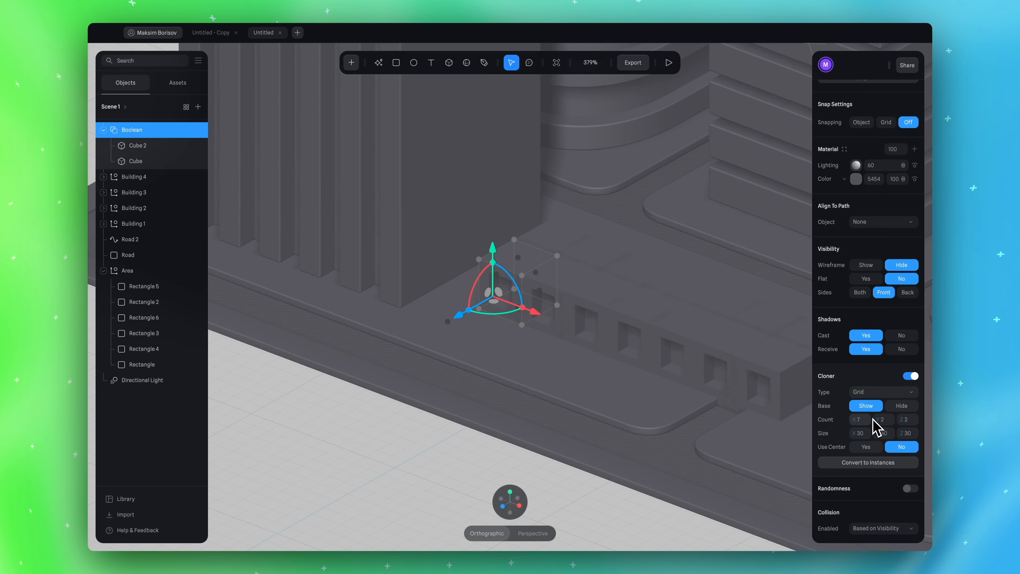
left_click_drag(859, 418, 856, 420)
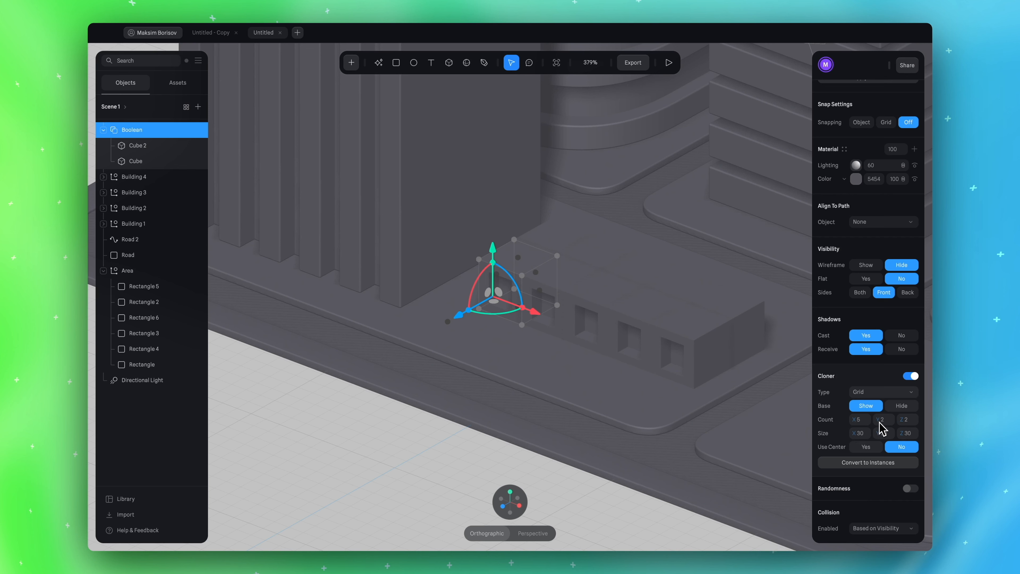
Set the cloner's Y size to -30 and Y count to 6 to stack the window rows upward
left_click_drag(879, 420, 878, 421)
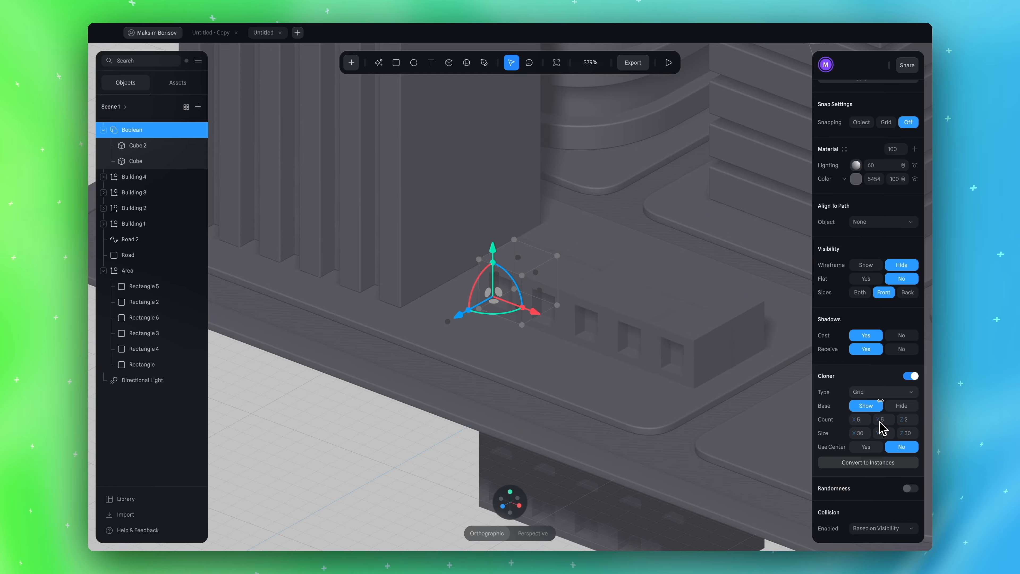
left_click_drag(880, 421, 879, 421)
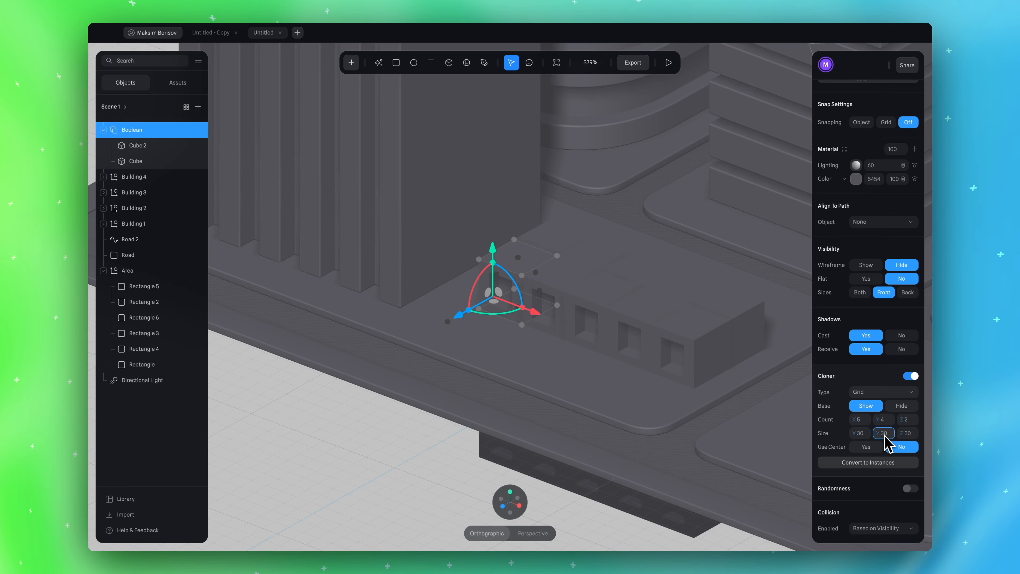
type("-")
key("Return")
scroll(717, 453, "up", 3)
scroll(718, 453, "right", 2)
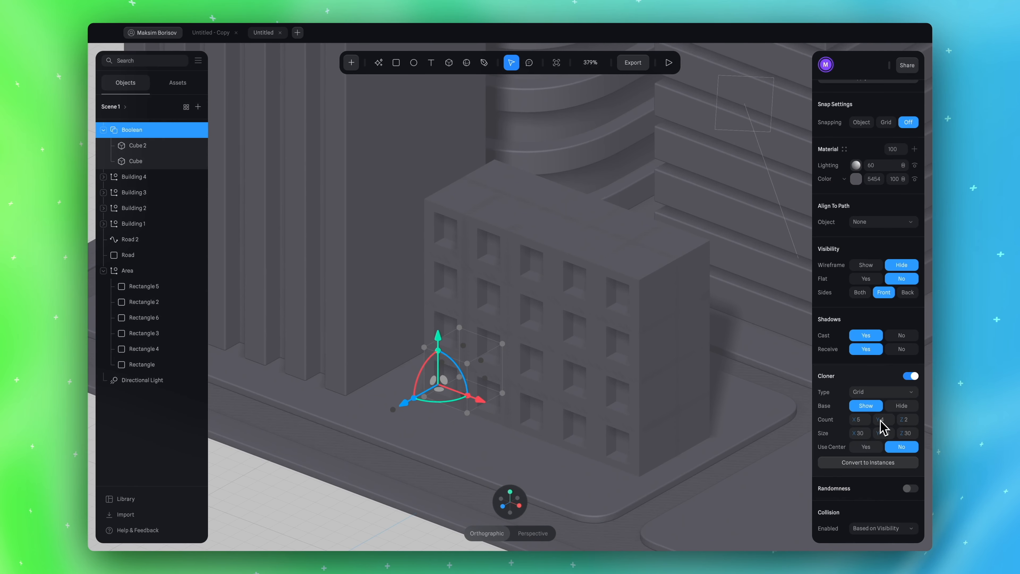
left_click_drag(879, 419, 884, 424)
scroll(695, 346, "down", 4)
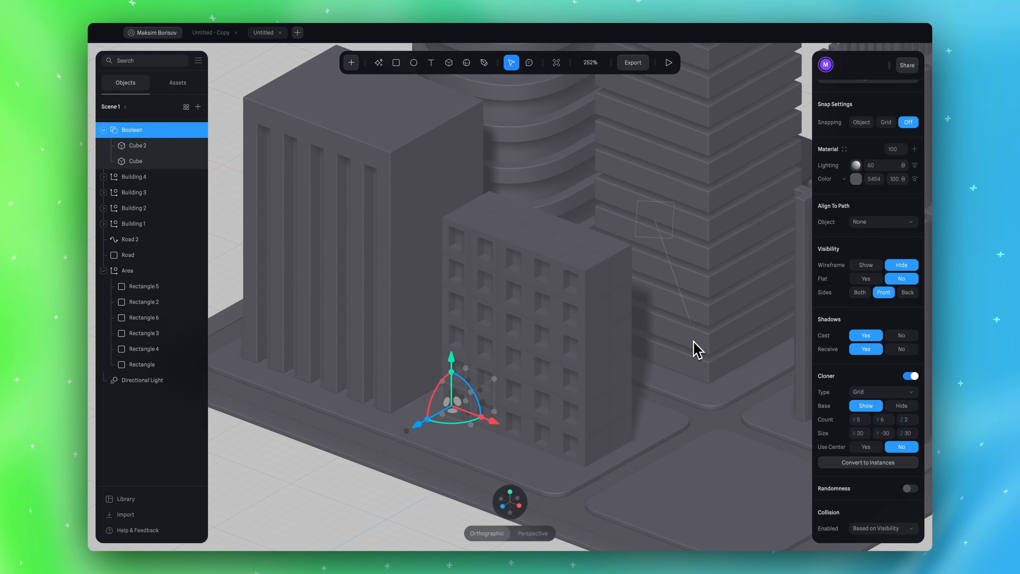
Set the cloner's Y count to 5 and Z count to 3, and move the Boolean slightly toward the road along Z
type("5")
key("Return")
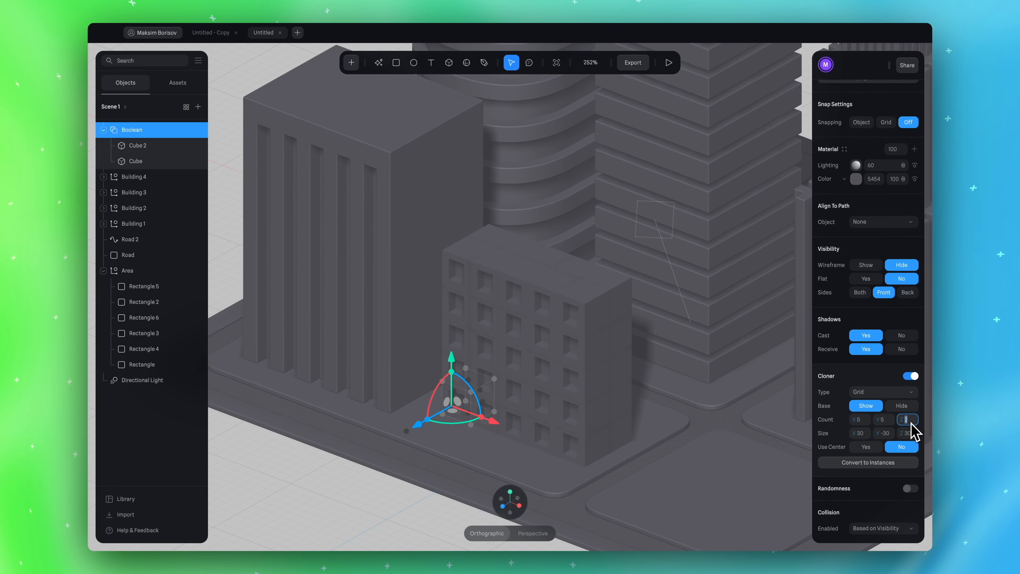
type("3")
key("Return")
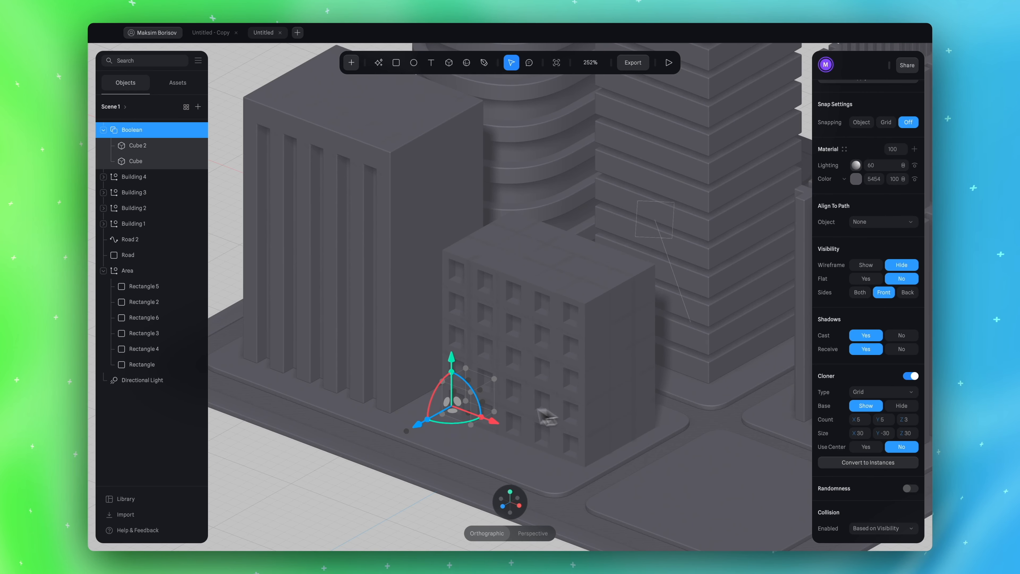
left_click_drag(420, 431, 406, 436)
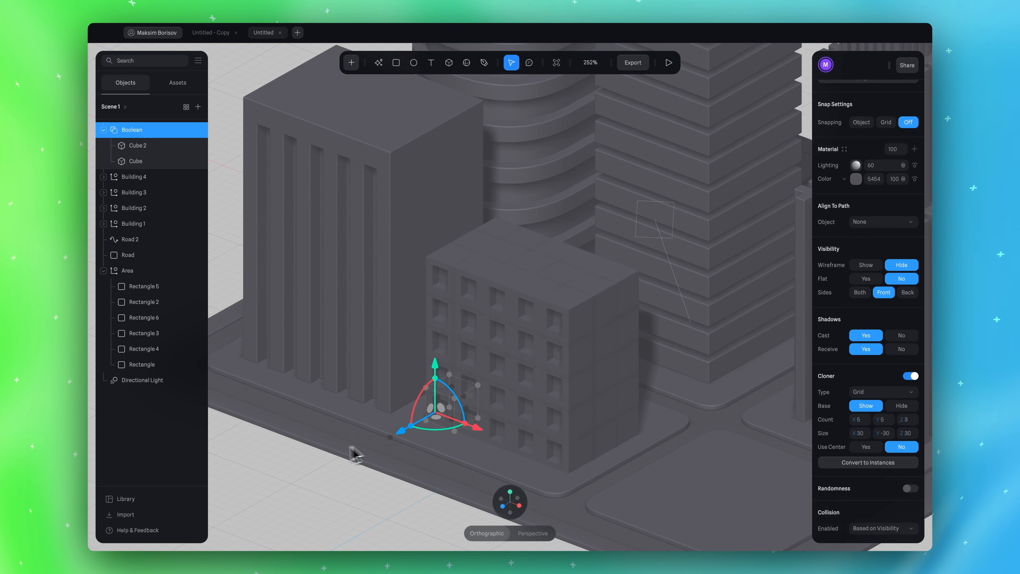
Examine the cloned window building's proportions beside its neighbours up close and from a distance
left_click(303, 460)
scroll(302, 458, "down", 5)
right_click_drag(302, 456, 441, 443)
left_click(537, 309)
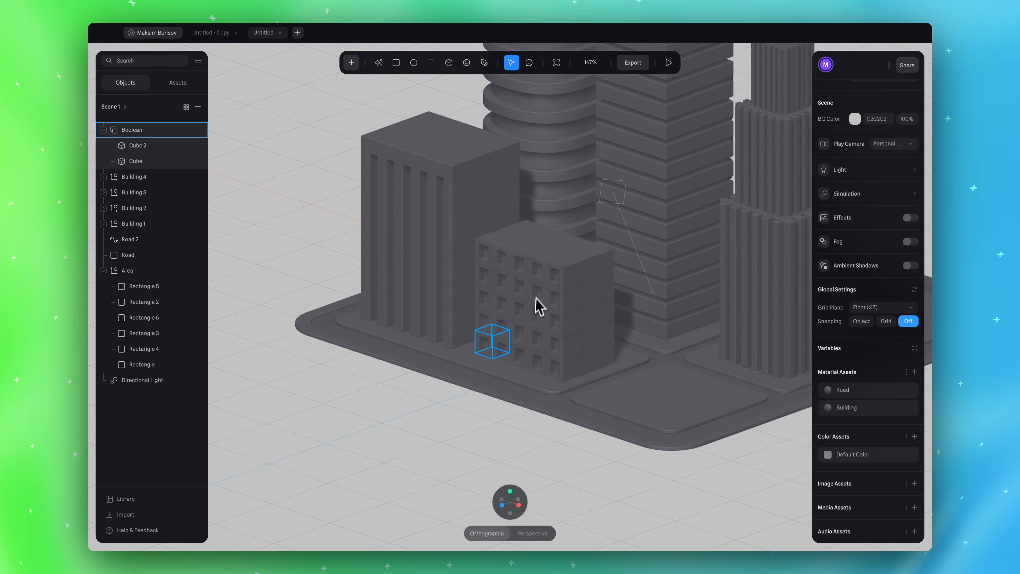
right_click_drag(537, 310, 537, 301)
scroll(535, 250, "up", 5)
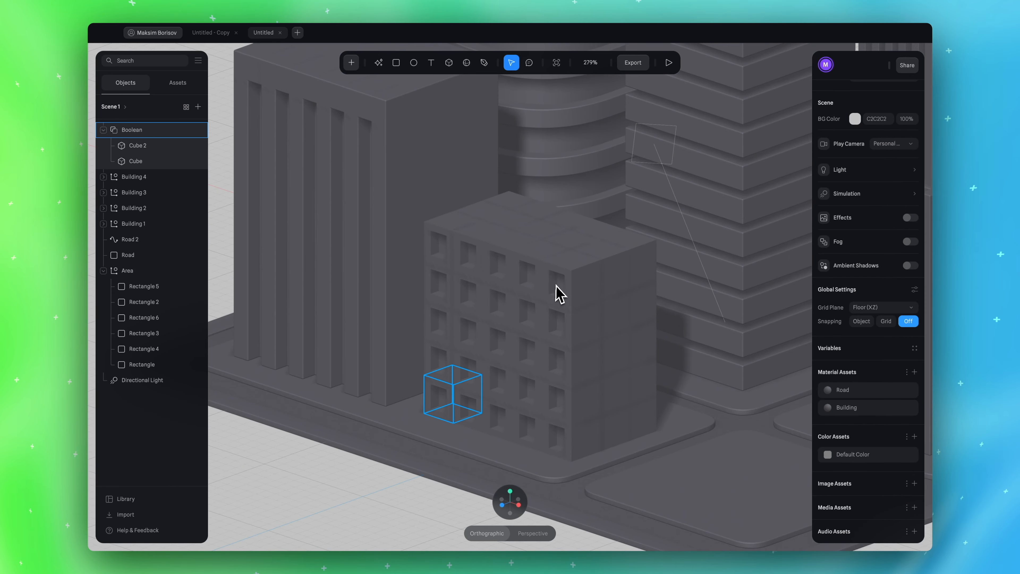
scroll(558, 295, "down", 5)
key("Escape")
scroll(558, 291, "up", 5)
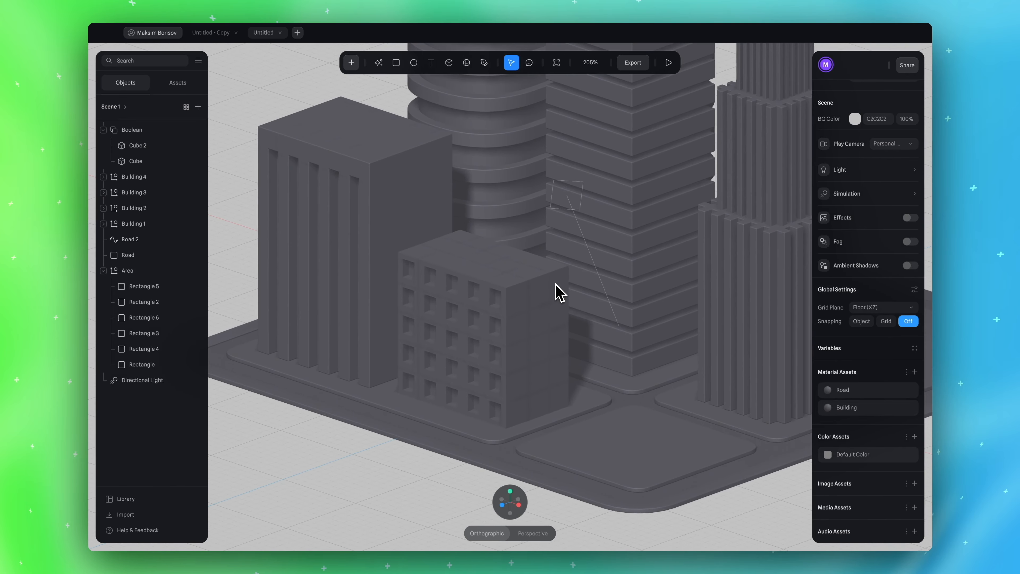
scroll(559, 293, "down", 5)
scroll(554, 291, "up", 5)
left_click(522, 300)
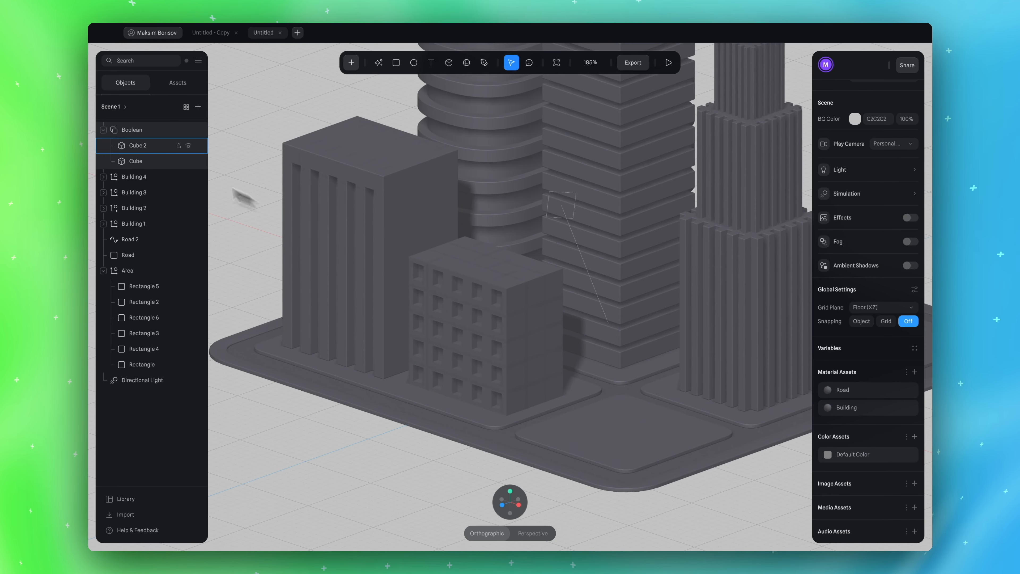
Collapse the Boolean in the object list and wrap it in a group of its own
left_click(104, 130)
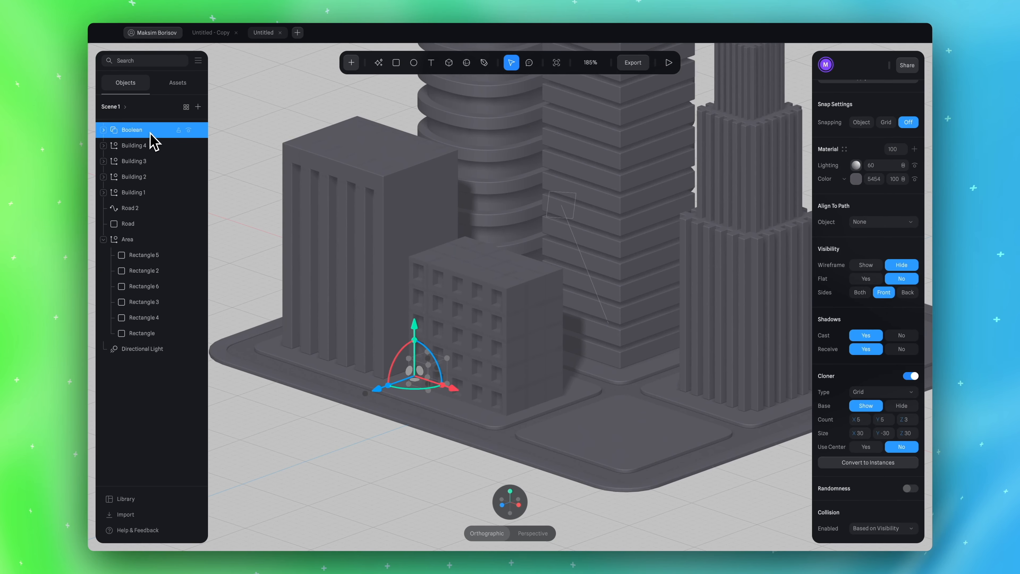
left_click(151, 145)
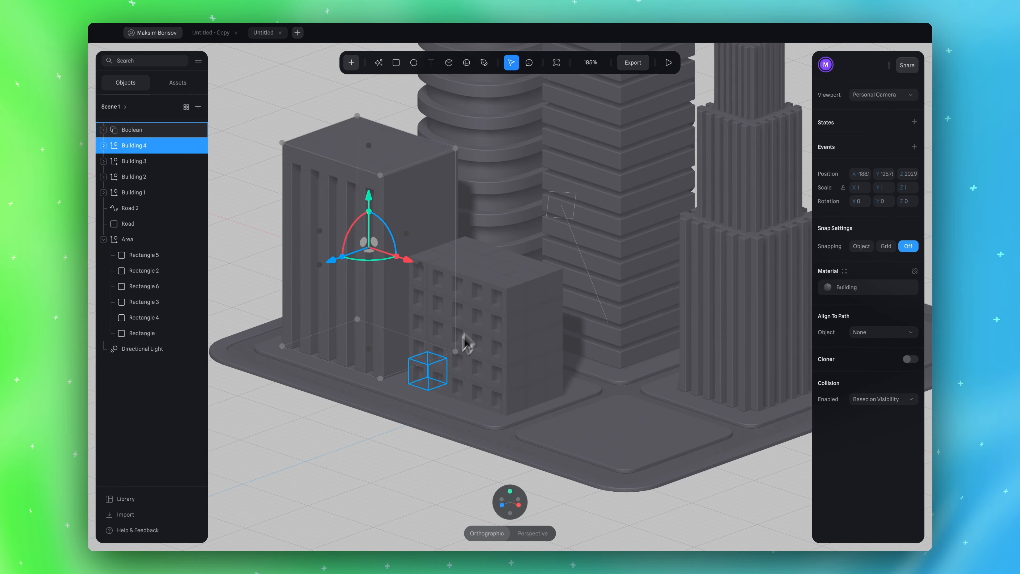
left_click(443, 365)
left_click(136, 147)
left_click(134, 132)
left_click(104, 130)
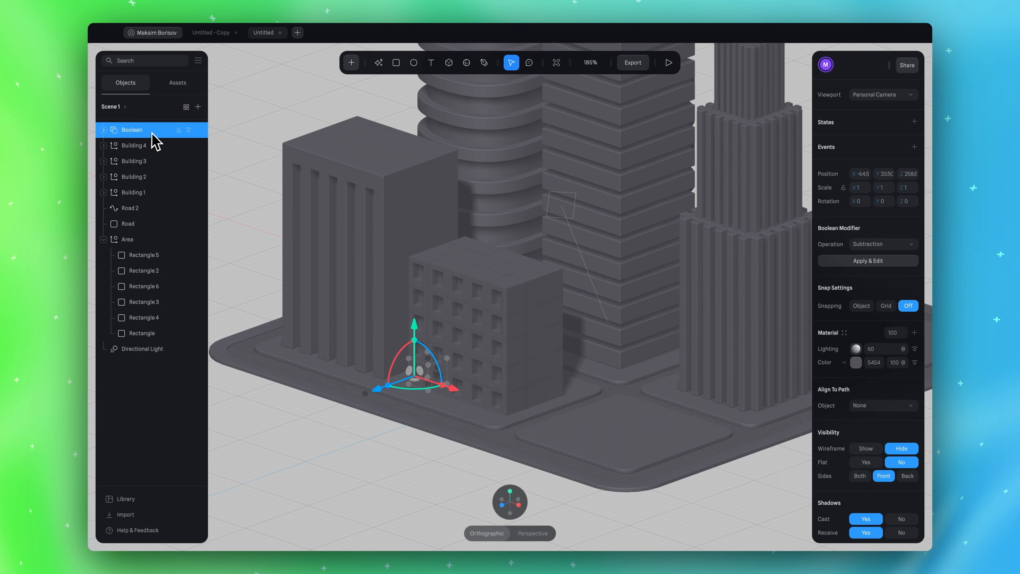
key("super+g")
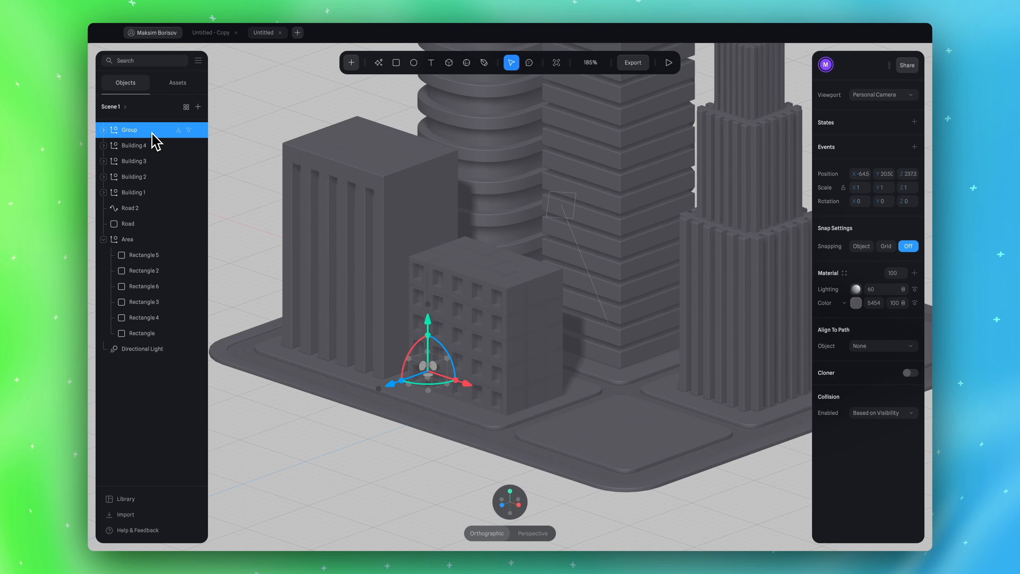
Rename the new group as Building 5 and collapse the Area group
double_click(133, 132)
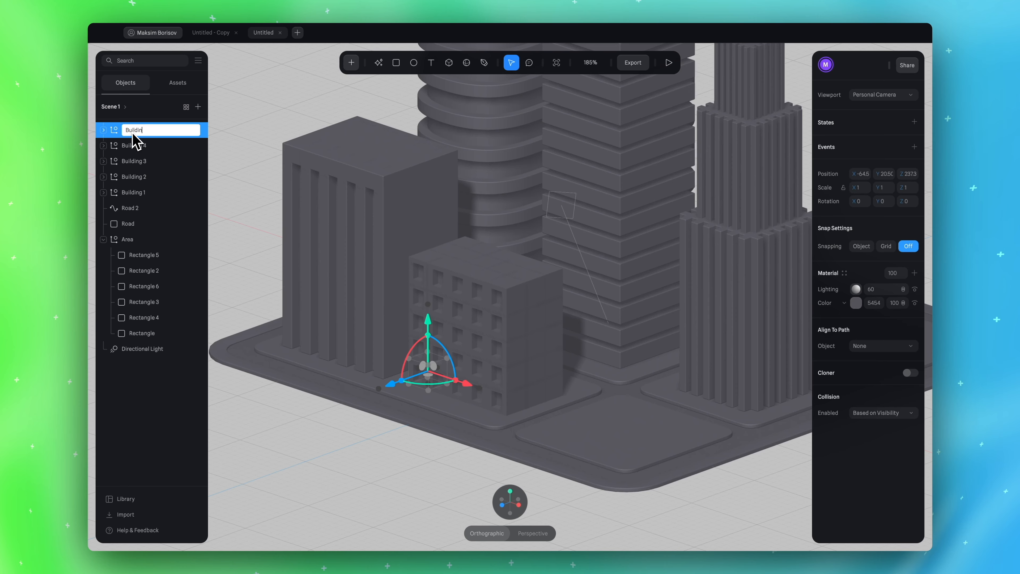
type("Building 5")
key("Return")
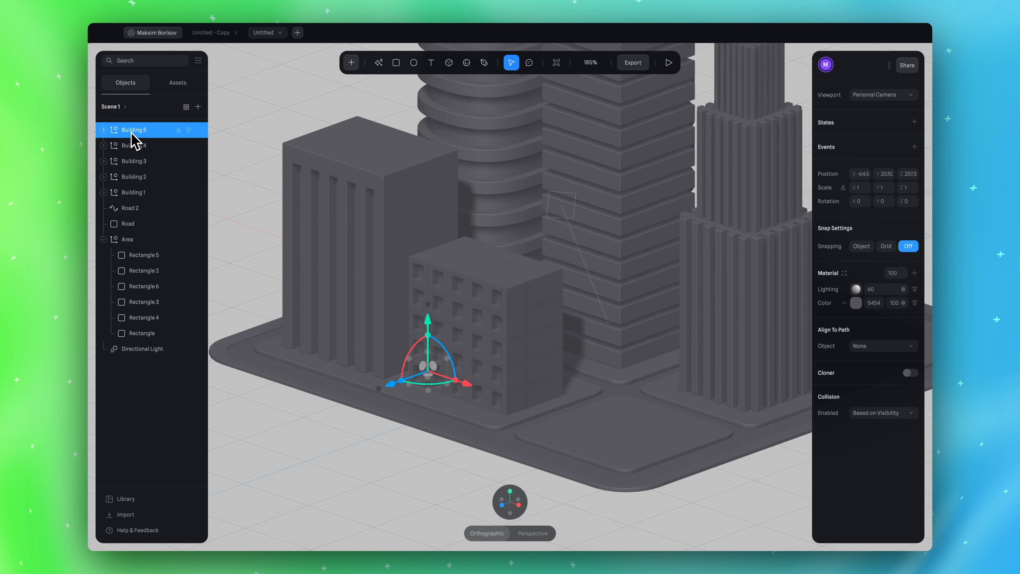
left_click(105, 240)
Examine the five buildings together on the city block and the top of the tallest tower
scroll(349, 402, "down", 5)
left_click(408, 439)
left_click_drag(407, 440, 604, 471)
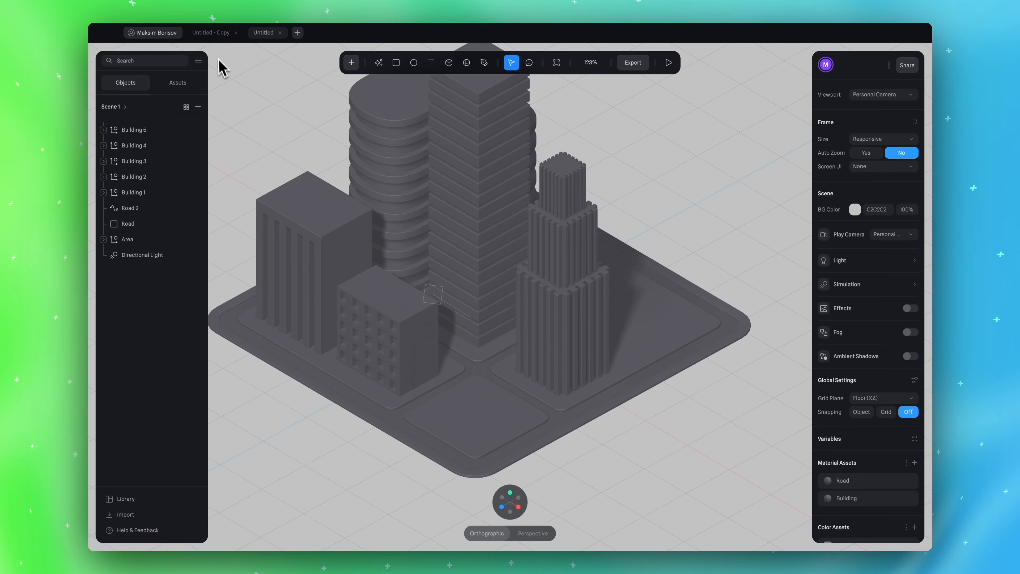
left_click_drag(568, 334, 599, 321)
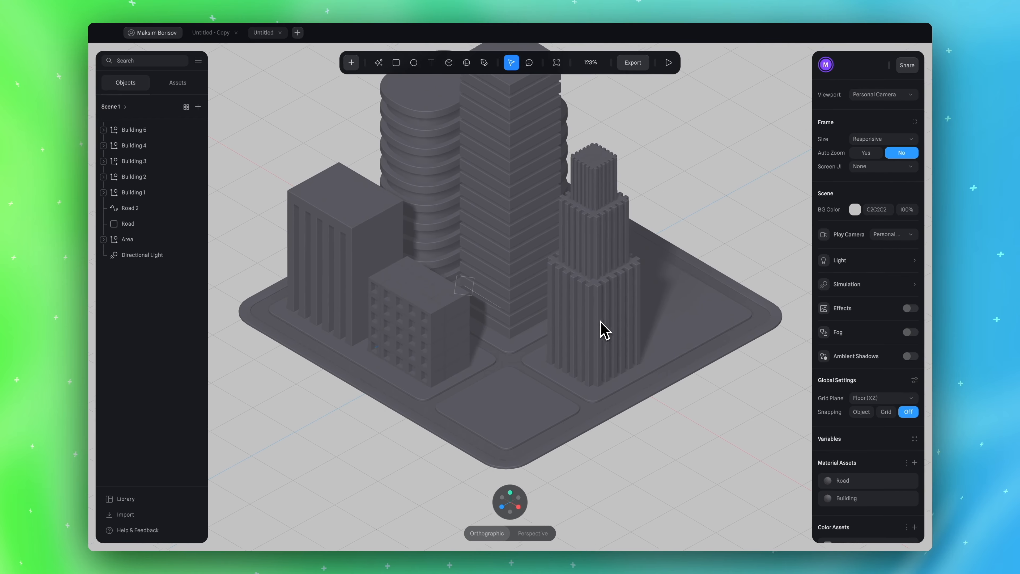
scroll(603, 329, "up", 5)
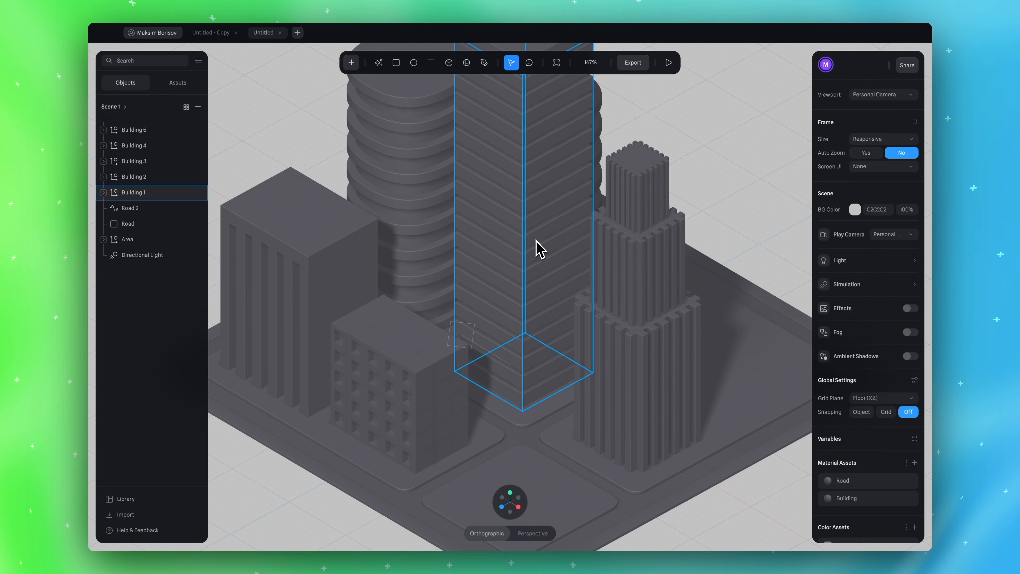
scroll(530, 241, "up", 2)
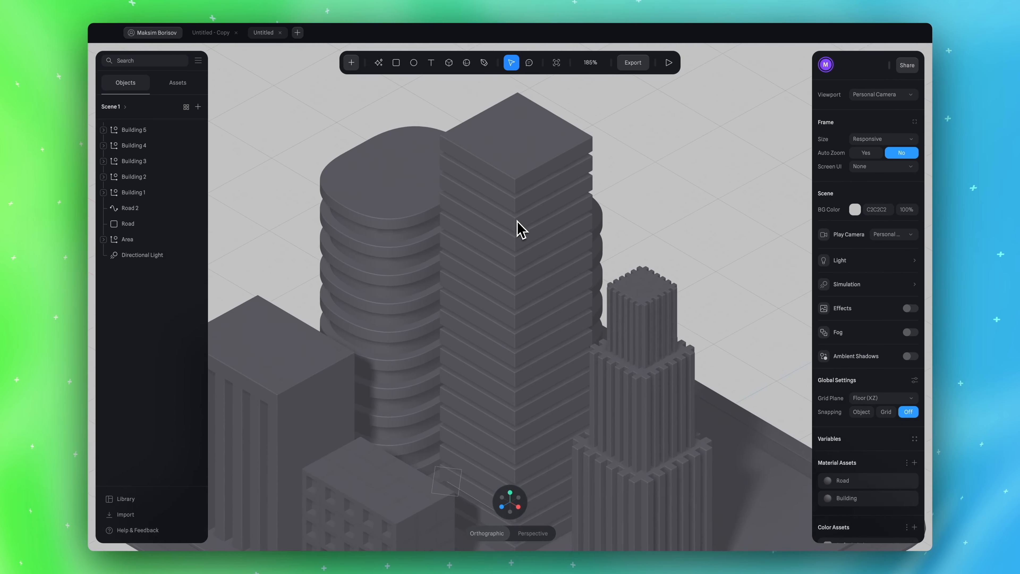
scroll(520, 228, "down", 3)
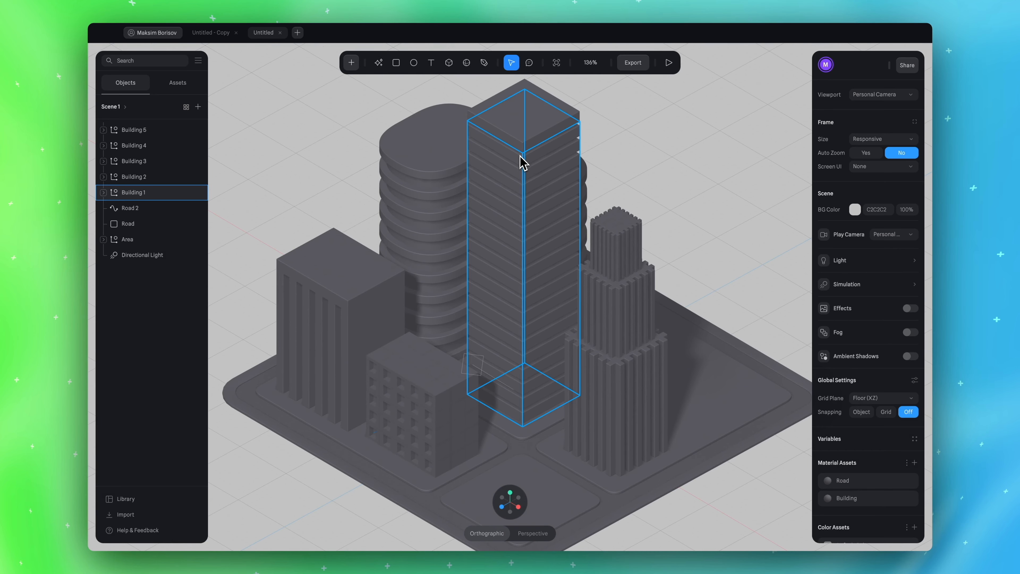
Try twisting Building 1 by giving the linear cloner of its Cube 2 a Z rotation of -4
left_click(522, 162)
scroll(438, 174, "up", 1)
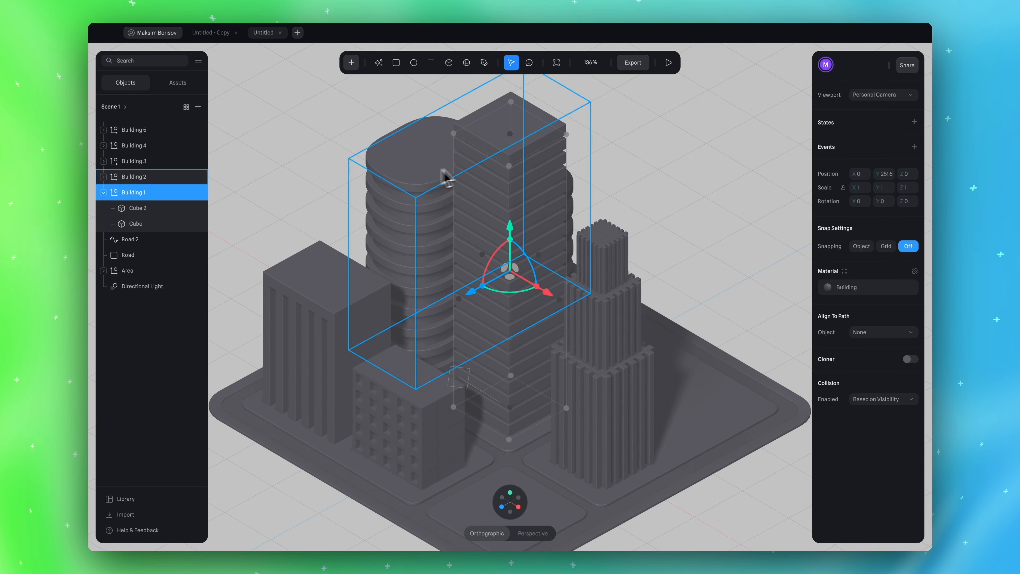
left_click(161, 210)
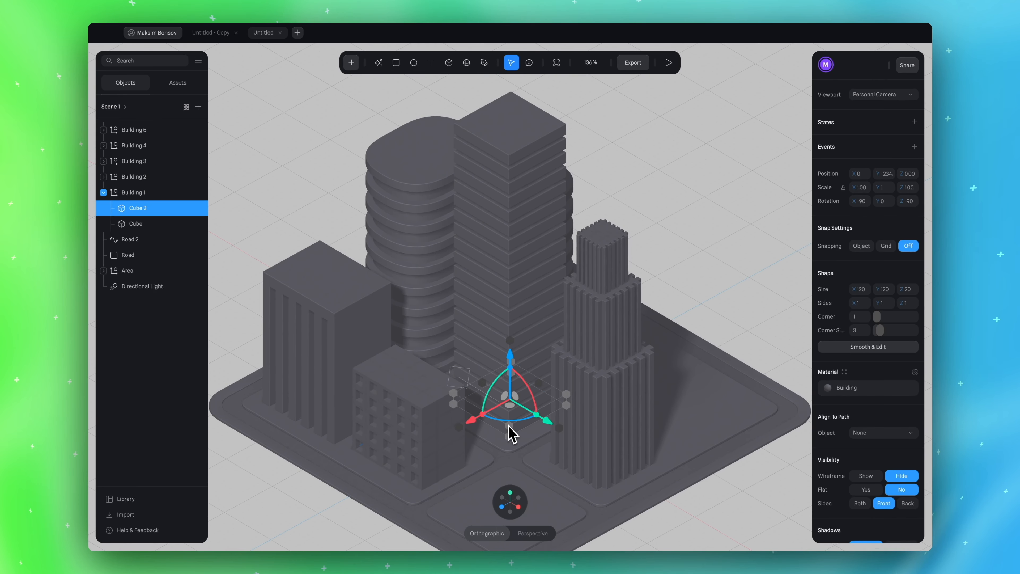
scroll(865, 418, "down", 5)
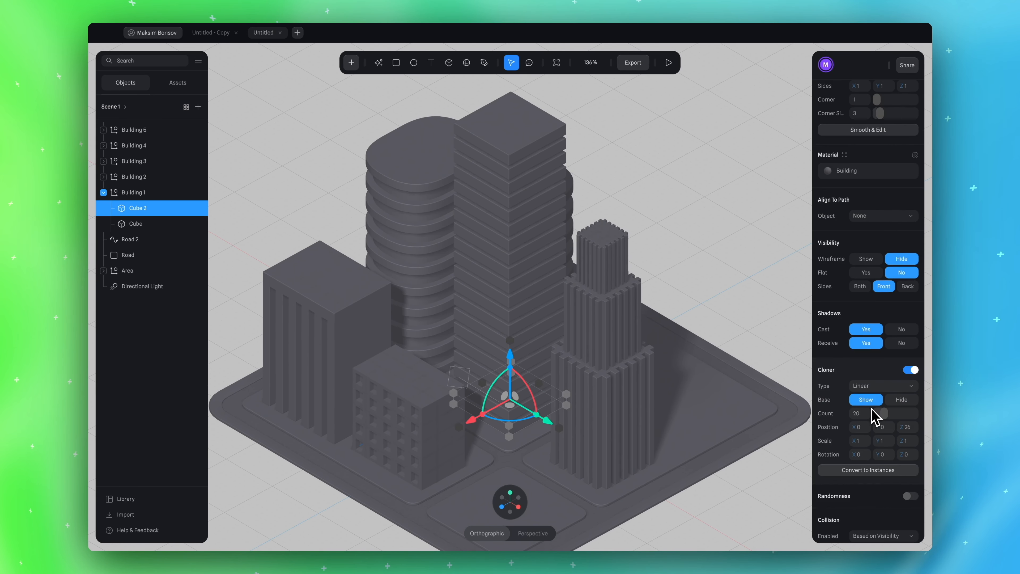
scroll(872, 416, "down", 1)
left_click_drag(862, 448, 902, 450)
key("ctrl+z")
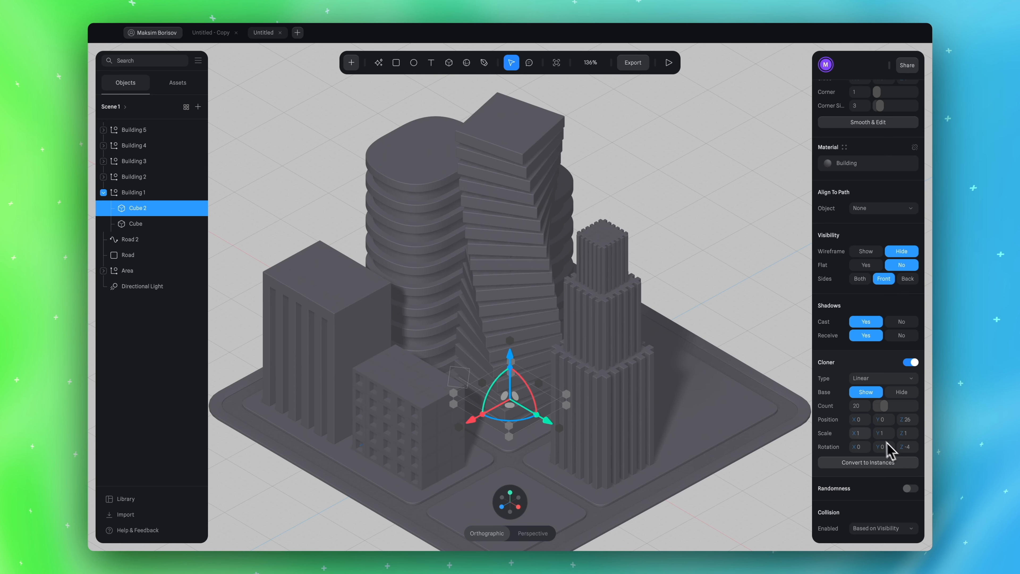
Try tapering Building 1's cloned floors with a cloner scale of X 0.96, Y 0.97 and Z 0.97
mouse_move(857, 442)
left_mouse_down()
mouse_move(904, 434)
mouse_move(854, 433)
left_mouse_up()
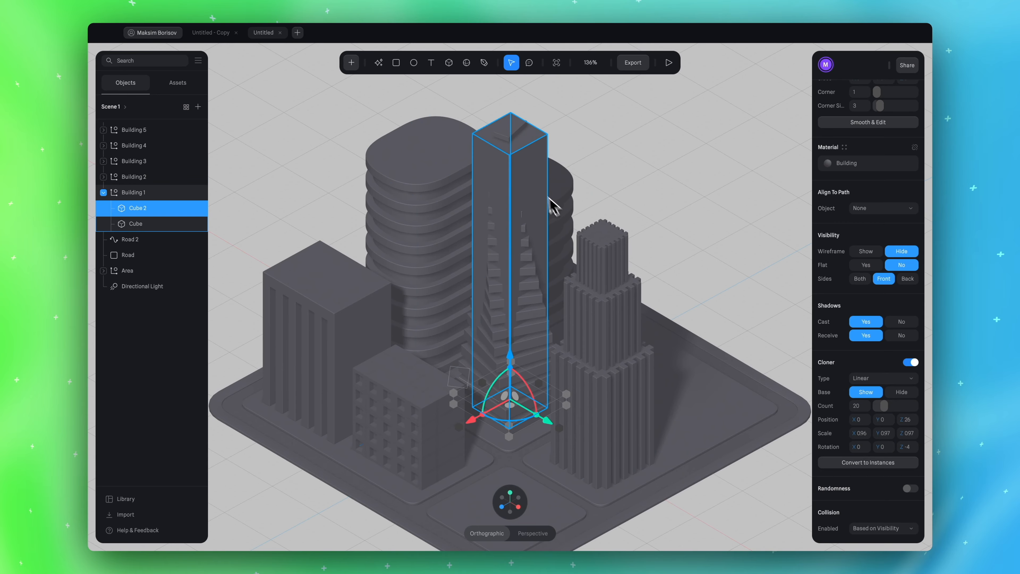
left_click(524, 182)
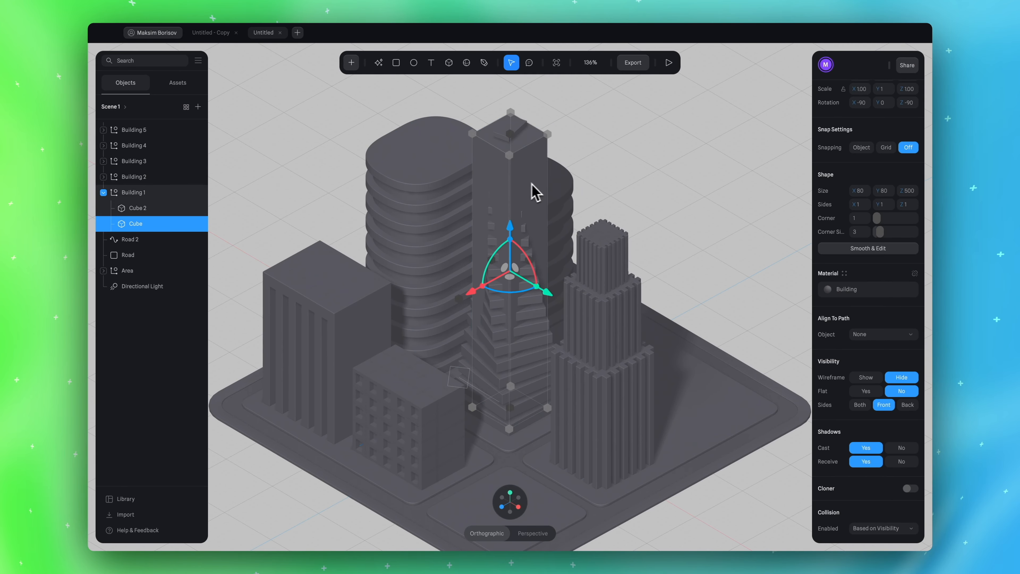
left_click(614, 219)
Undo the twist and taper of Building 1's cloned floors
key("super+z")
key("super+z")
key("super+z")
Review the whole working scene and compare it with the windowed building's roof and ledges in the Untitled - Copy reference file
key("super+0")
scroll(650, 208, "down", 1)
left_click(649, 209)
scroll(639, 212, "left", 1)
left_click_drag(639, 213, 641, 181, "alt")
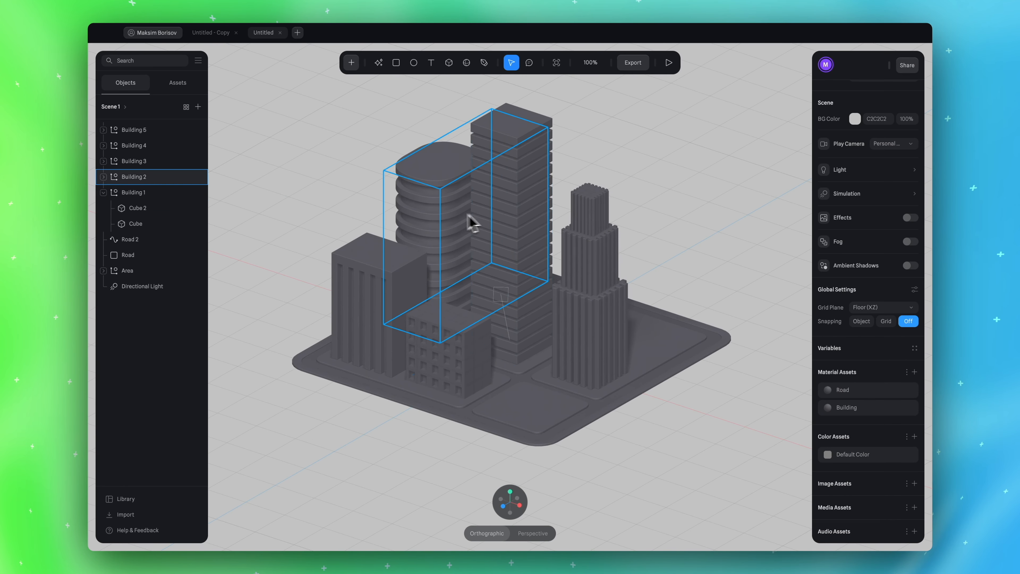
left_click(209, 33)
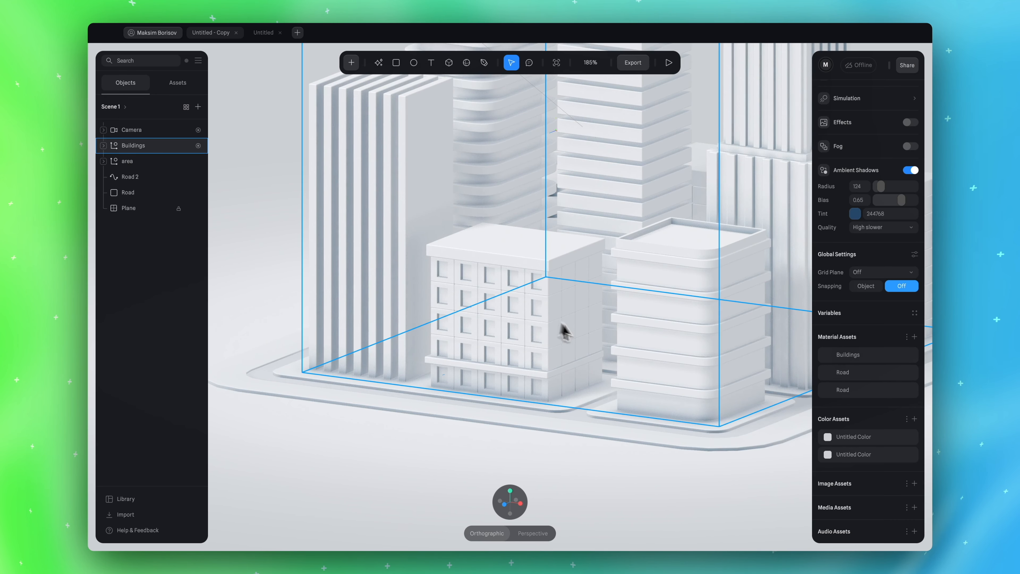
scroll(599, 339, "right", 3)
scroll(716, 444, "down", 2, "super")
mouse_move(721, 448)
left_mouse_down("alt")
mouse_move(708, 463)
mouse_move(716, 450)
mouse_move(701, 445)
left_mouse_up("alt")
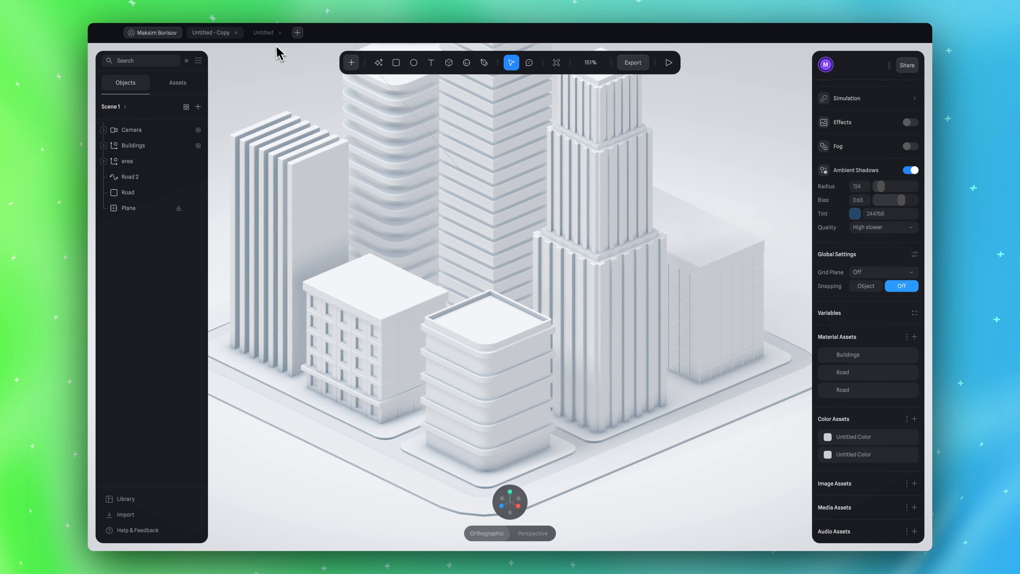
Return to the Untitled working file and place a 44 × 44 × 44 cube over Building 5 in the top view
left_click(263, 33)
scroll(444, 342, "up", 3, "super")
scroll(443, 343, "up", 5, "super")
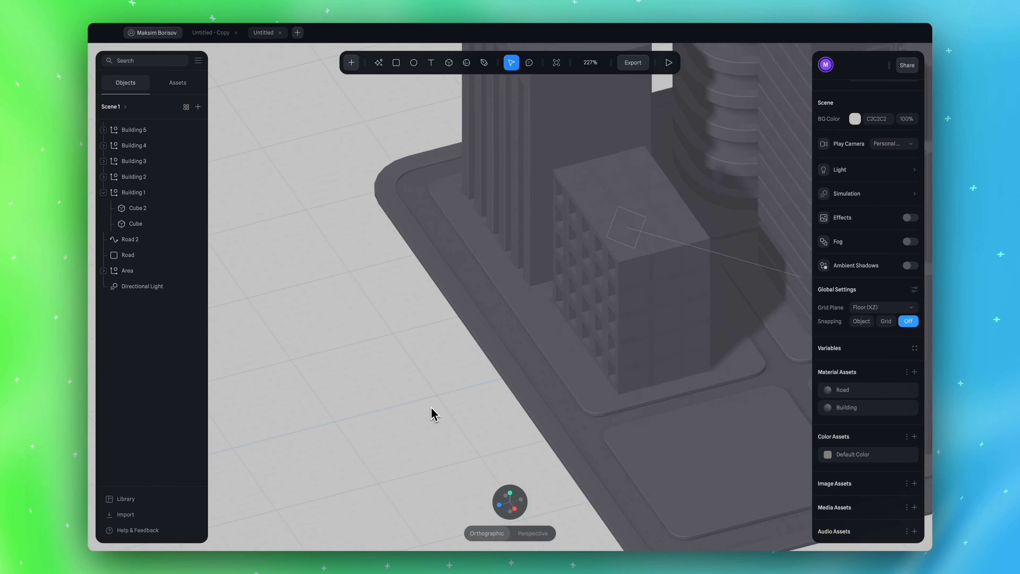
left_click_drag(431, 406, 434, 409, "alt")
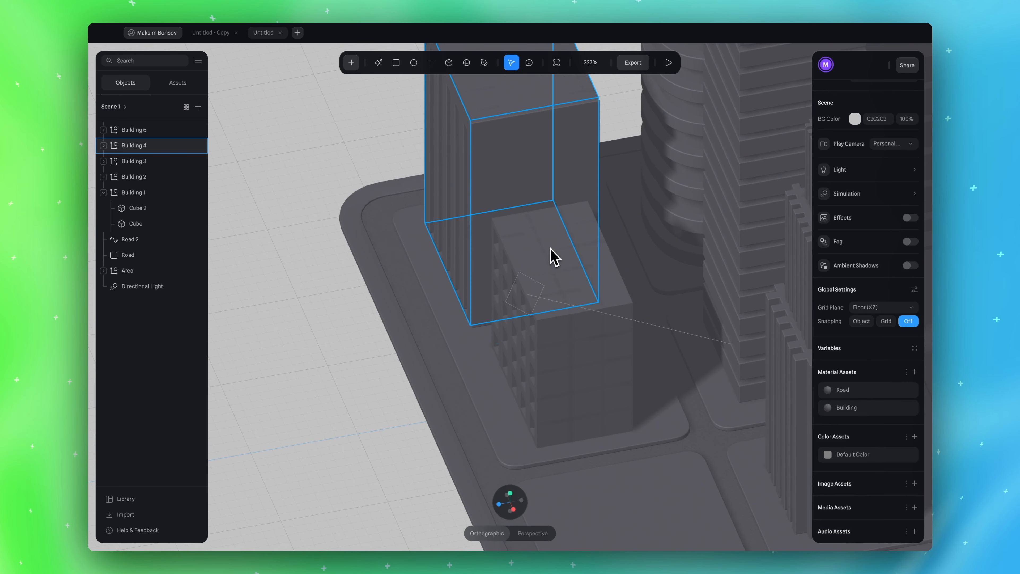
left_click(509, 495)
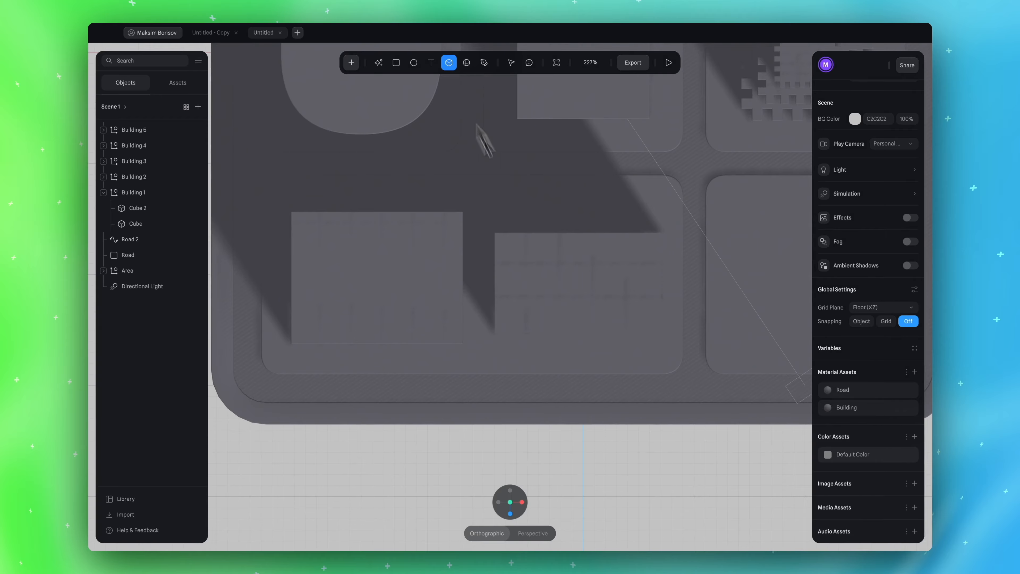
left_click(579, 284)
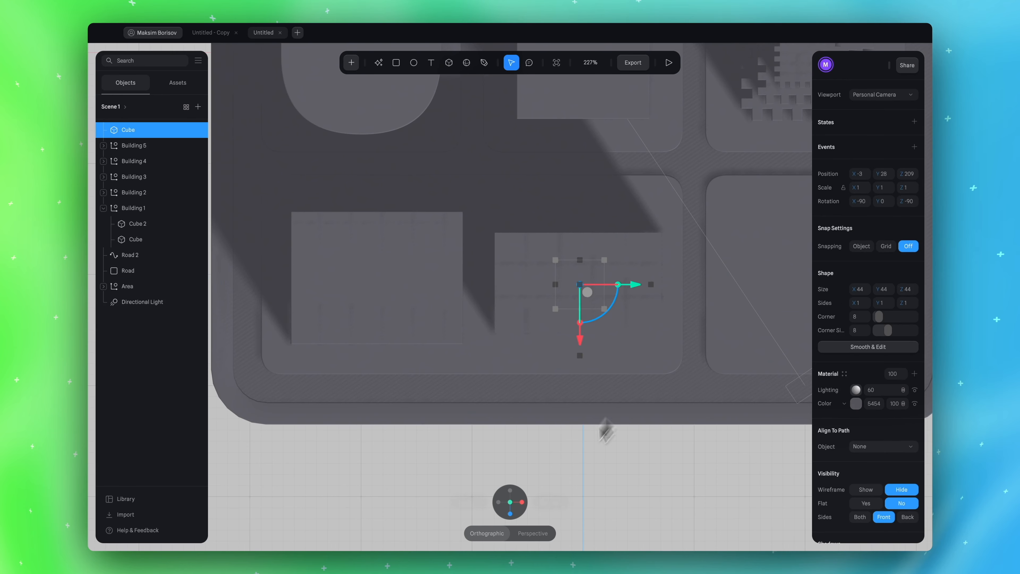
Raise the cube to Building 5's roof in the front view and set its corner to 1 with 3 corner sides
left_click(509, 513)
left_click_drag(580, 273, 582, 139)
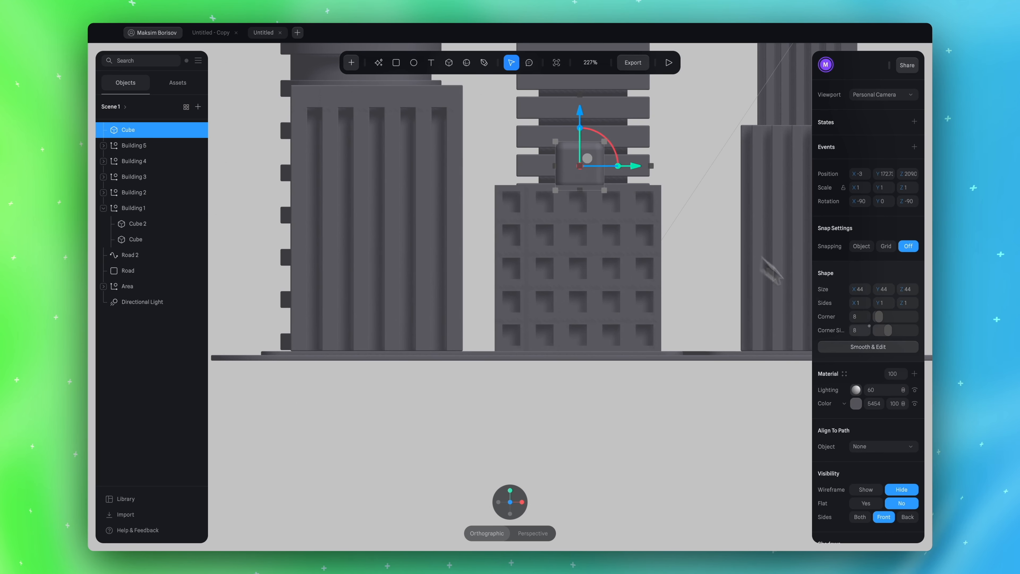
type("1")
key("Return")
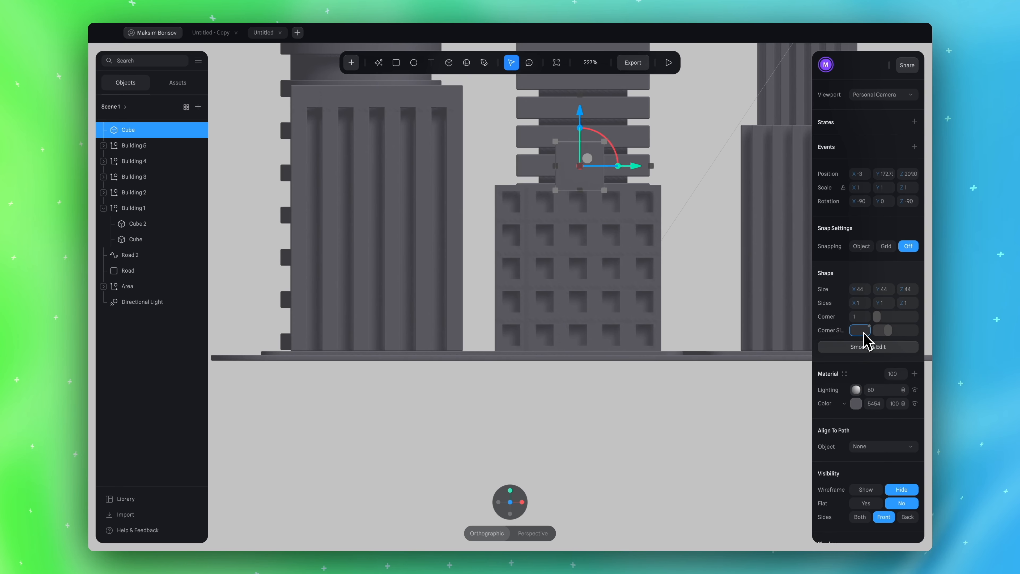
Flatten the cube to about 12.57 high, widen it to about 157 and centre it over Building 5's front as a slightly overhanging roof slab
left_click_drag(587, 148, 593, 181)
scroll(593, 184, "up", 5)
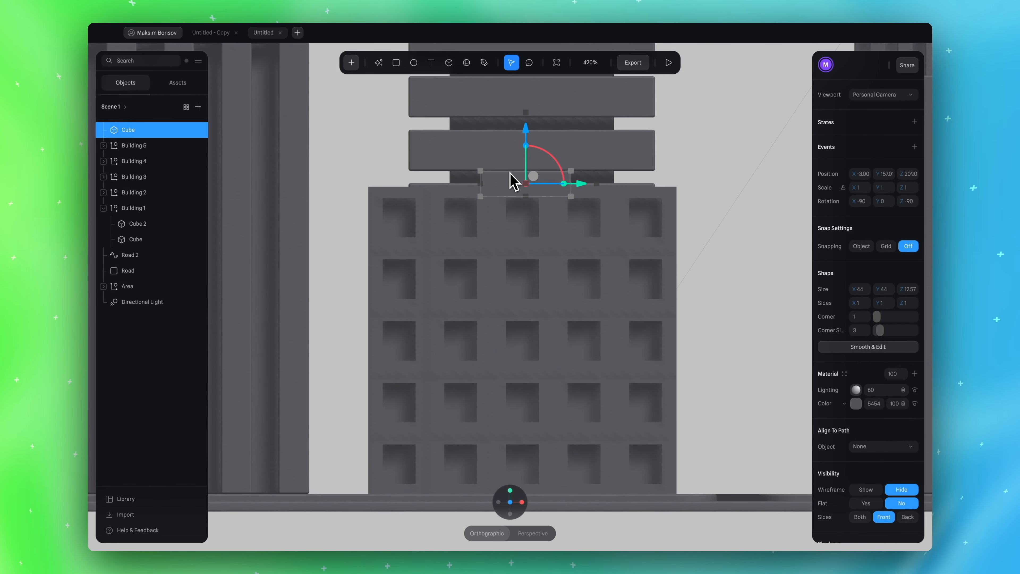
left_click_drag(596, 186, 719, 196)
left_click_drag(572, 184, 574, 184)
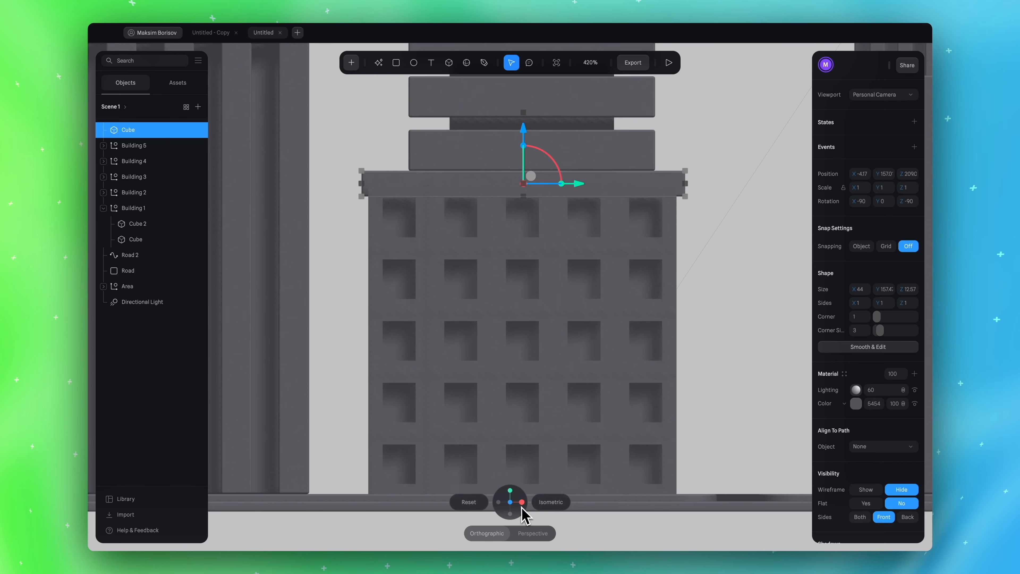
Deepen the roof slab to about 94.07 in the side view and align it over Building 5's depth
left_click(521, 503)
left_click_drag(462, 184, 407, 181)
left_click_drag(476, 182, 479, 182)
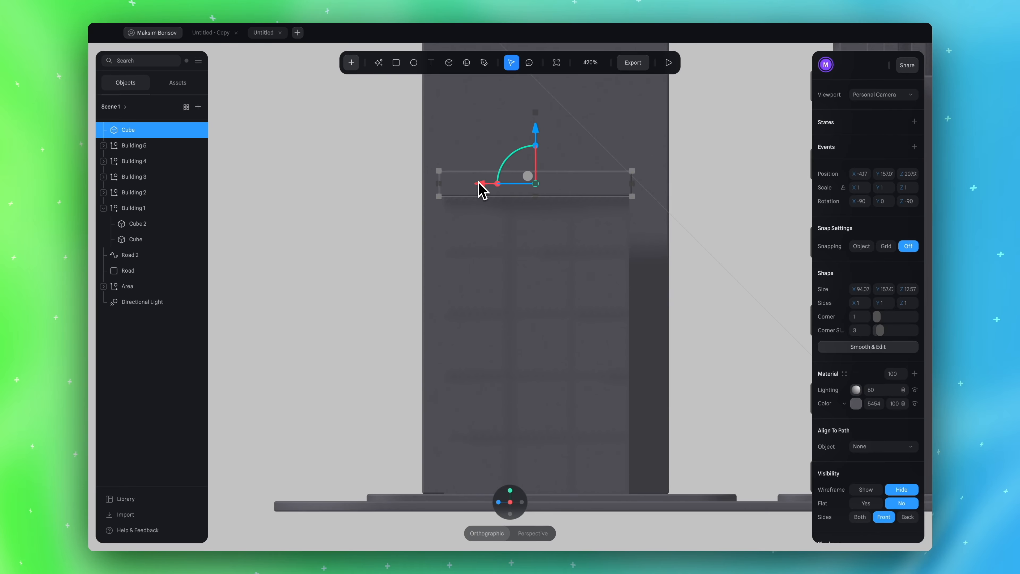
mouse_move(539, 481)
left_click(552, 504)
scroll(573, 363, "down", 5)
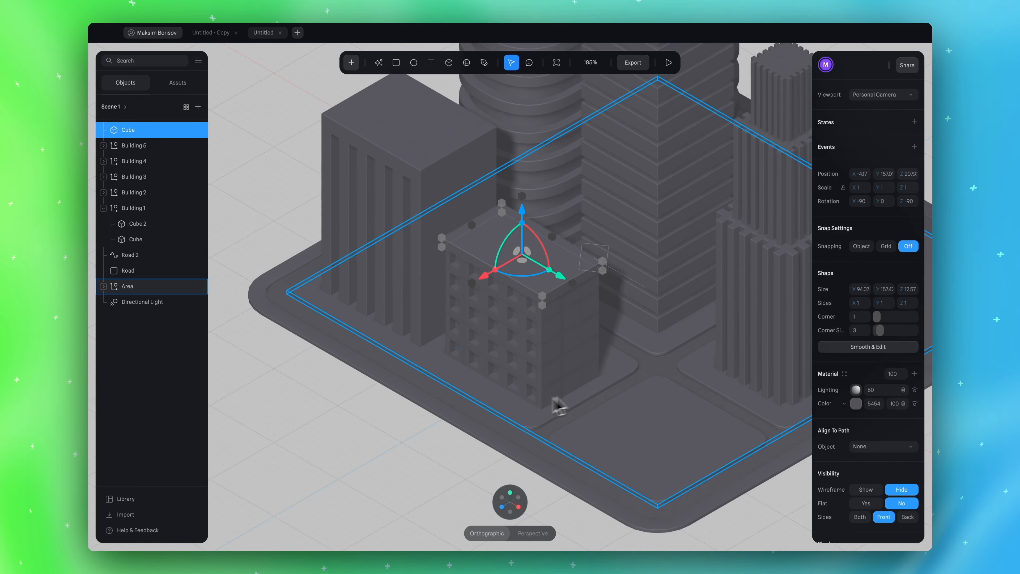
left_click(355, 430)
scroll(373, 436, "down", 2)
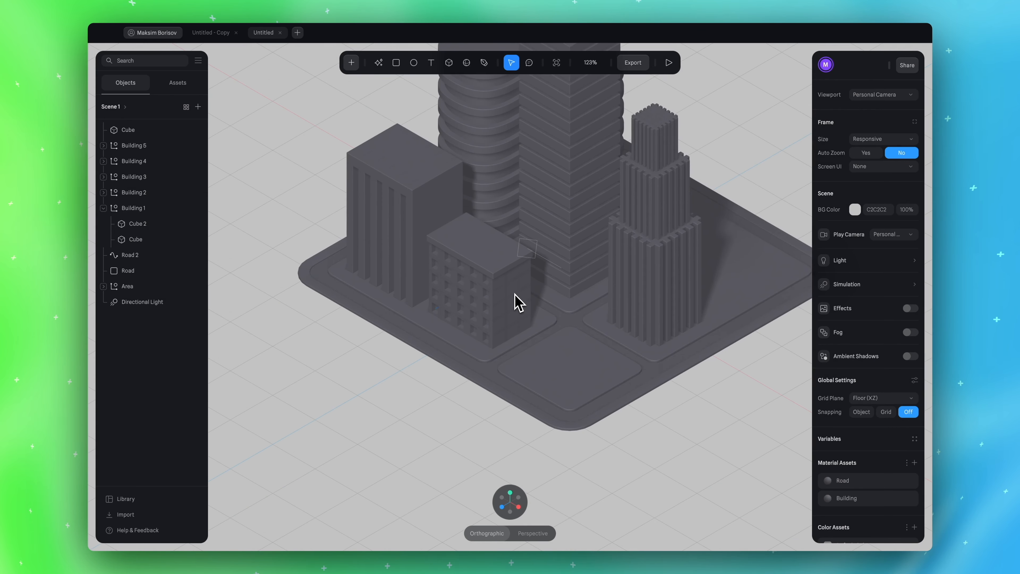
scroll(417, 436, "up", 5)
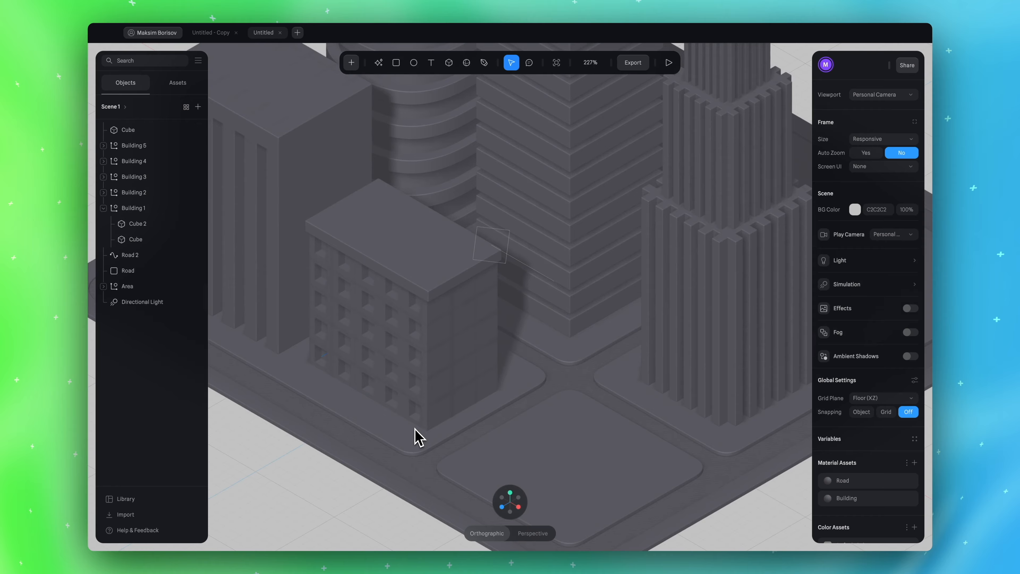
scroll(418, 436, "down", 4)
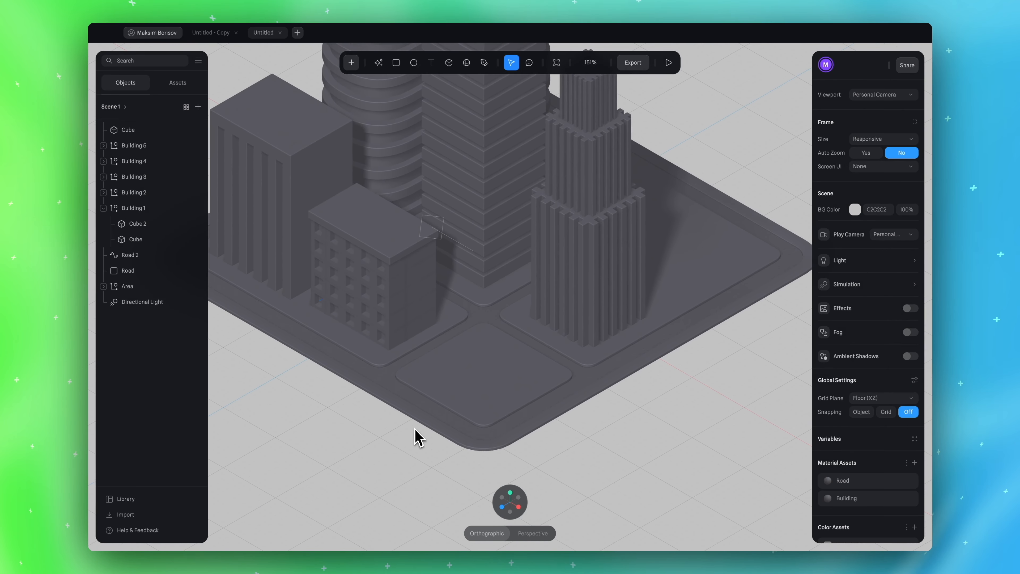
Examine the rounded-corner building with ledges in the Untitled - Copy reference file, including its footprint from above
left_click(215, 34)
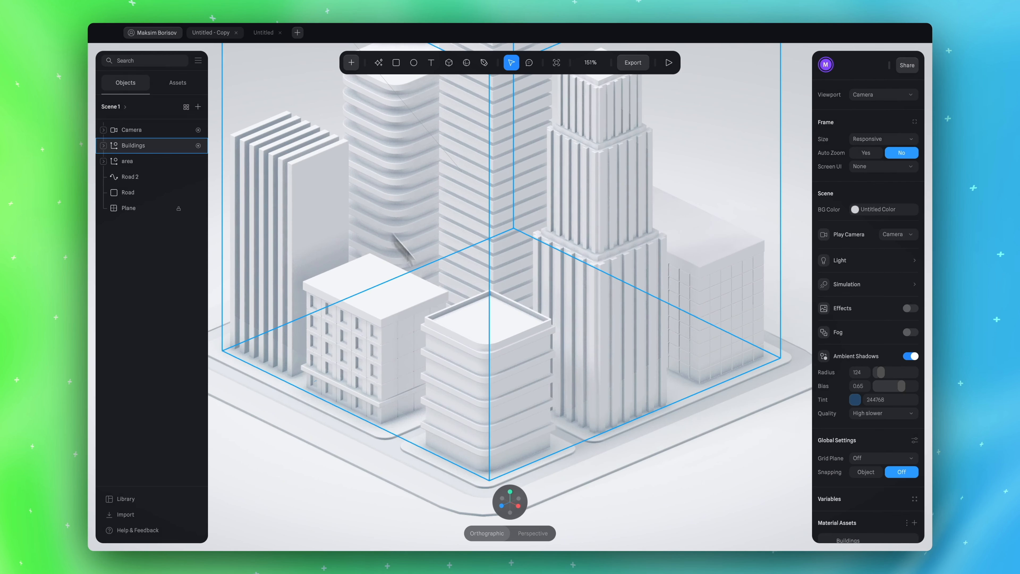
scroll(502, 374, "up", 4)
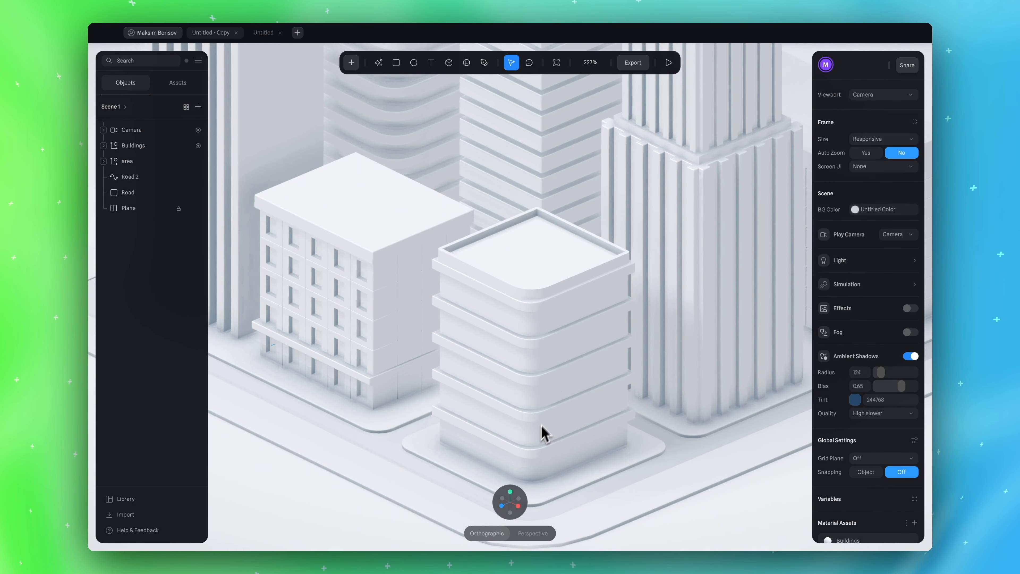
scroll(562, 346, "down", 2)
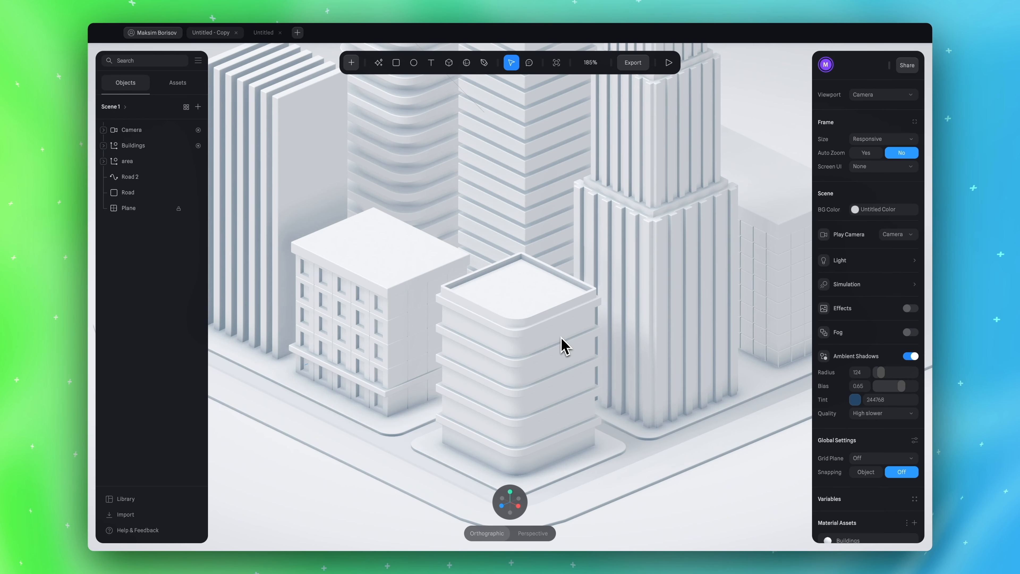
left_click(564, 346)
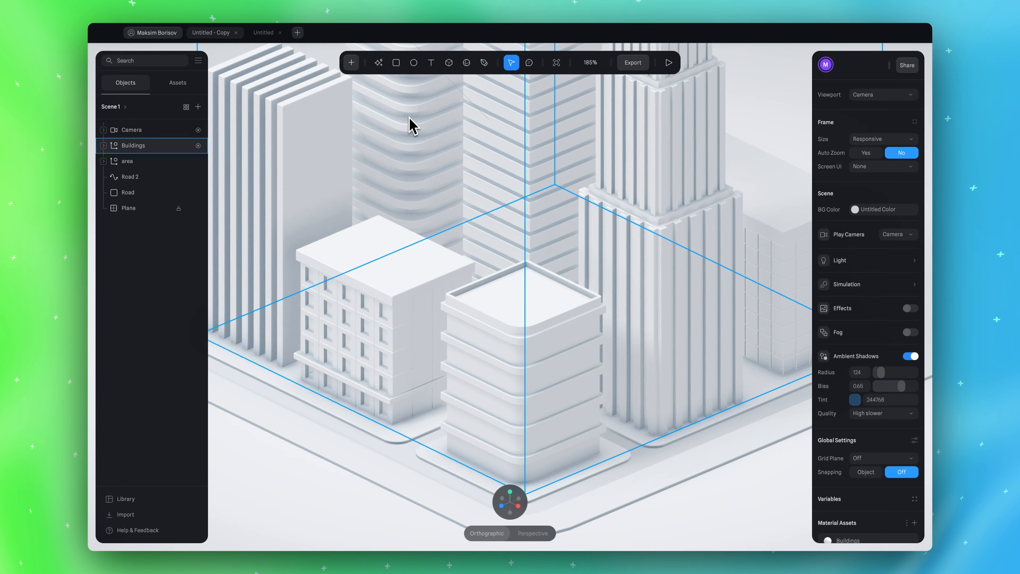
scroll(504, 384, "down", 1)
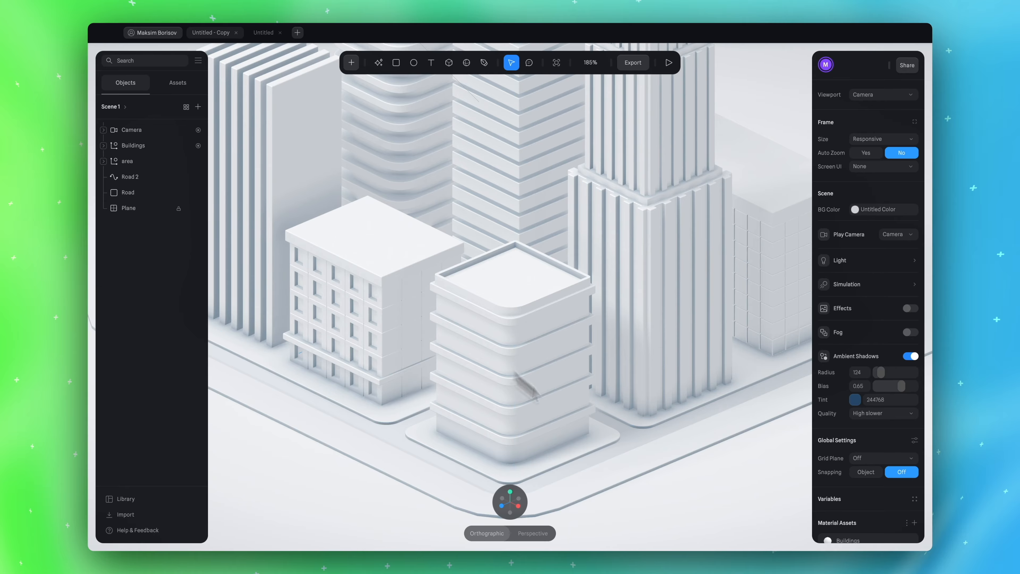
left_click_drag(522, 510, 512, 504)
left_click(509, 493)
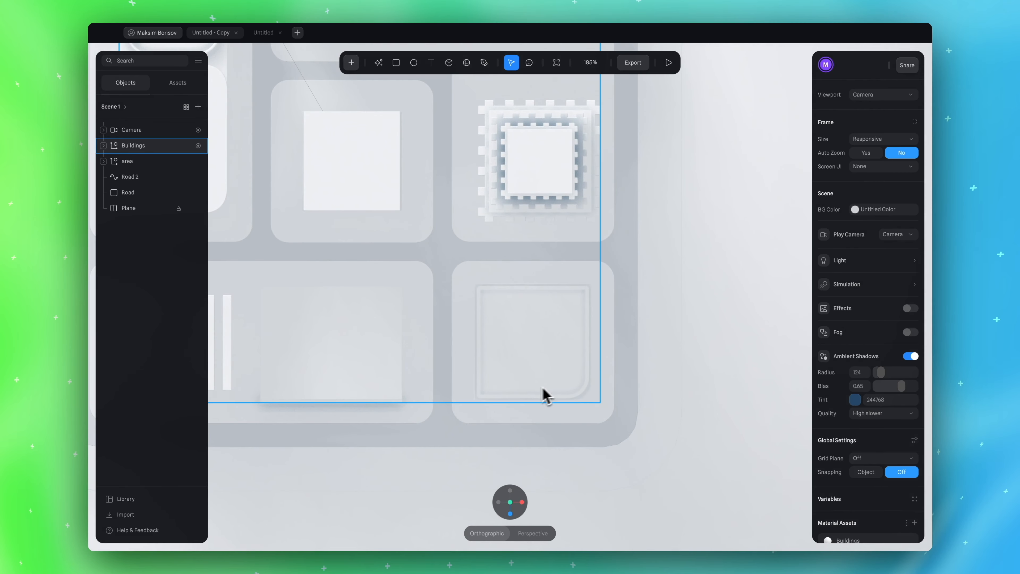
Return to the Untitled file and place a 49 × 49 rectangle on the empty front corner plot in the top view
left_click(263, 32)
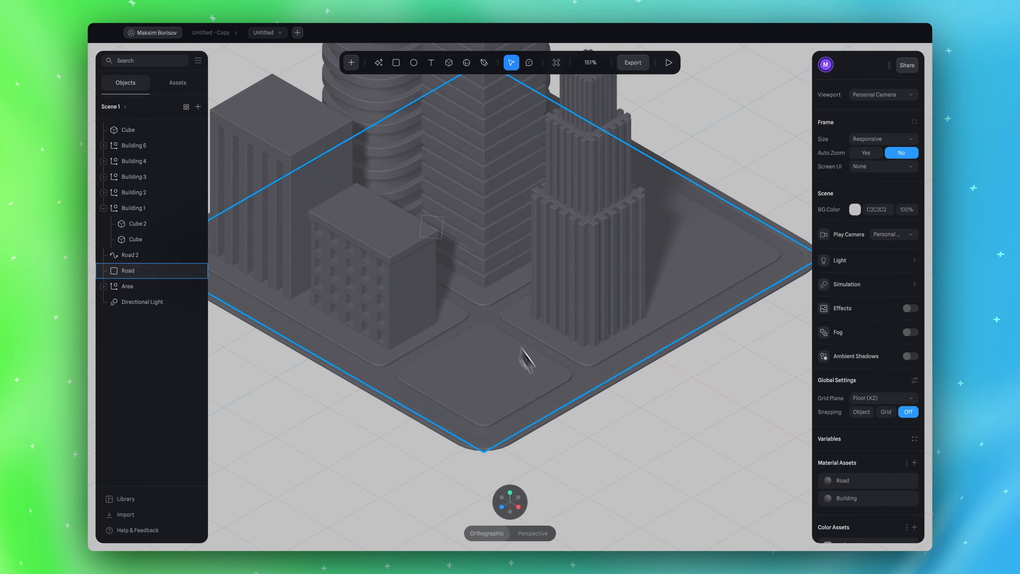
left_click(510, 494)
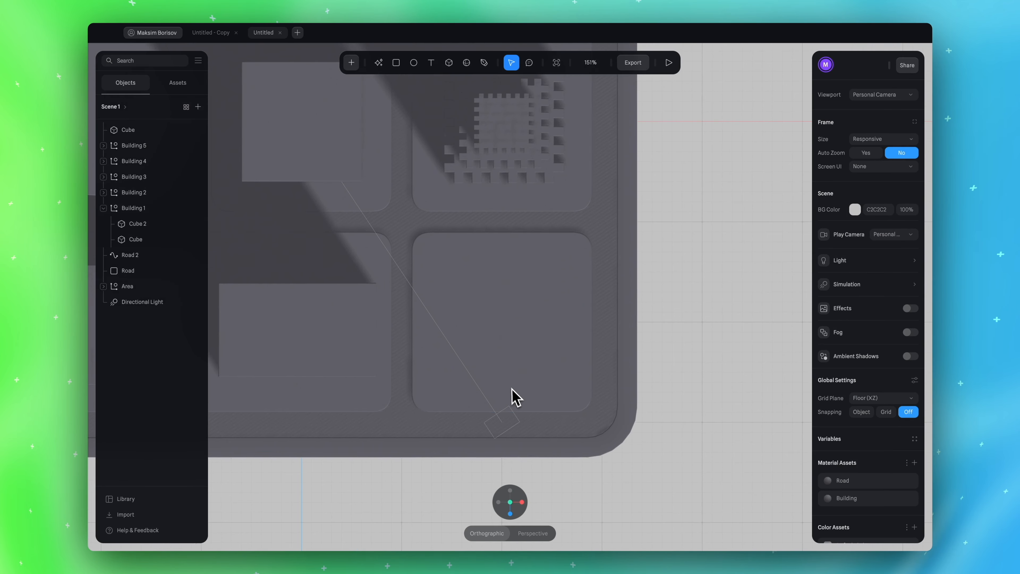
double_click(512, 306)
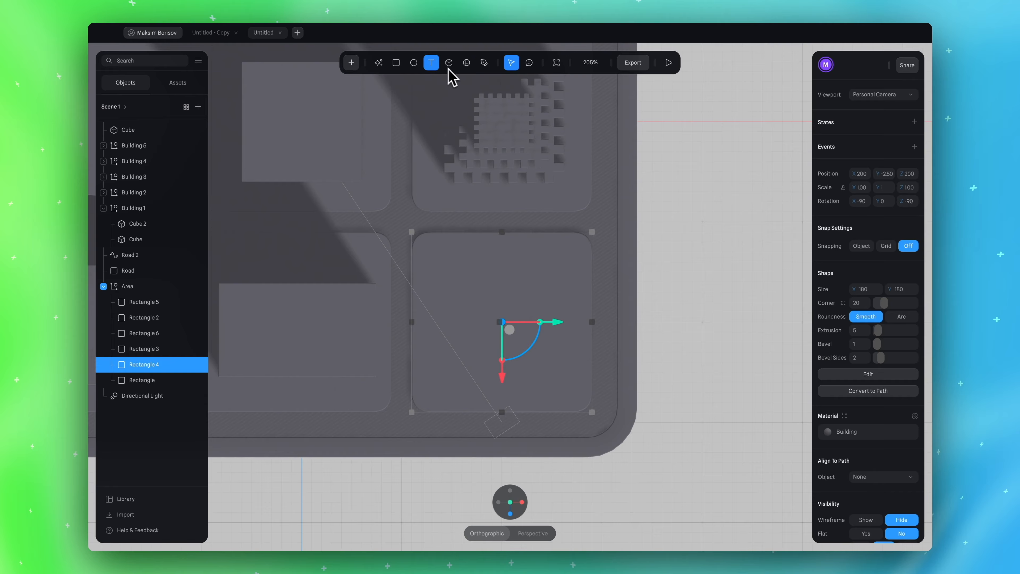
left_click(400, 66)
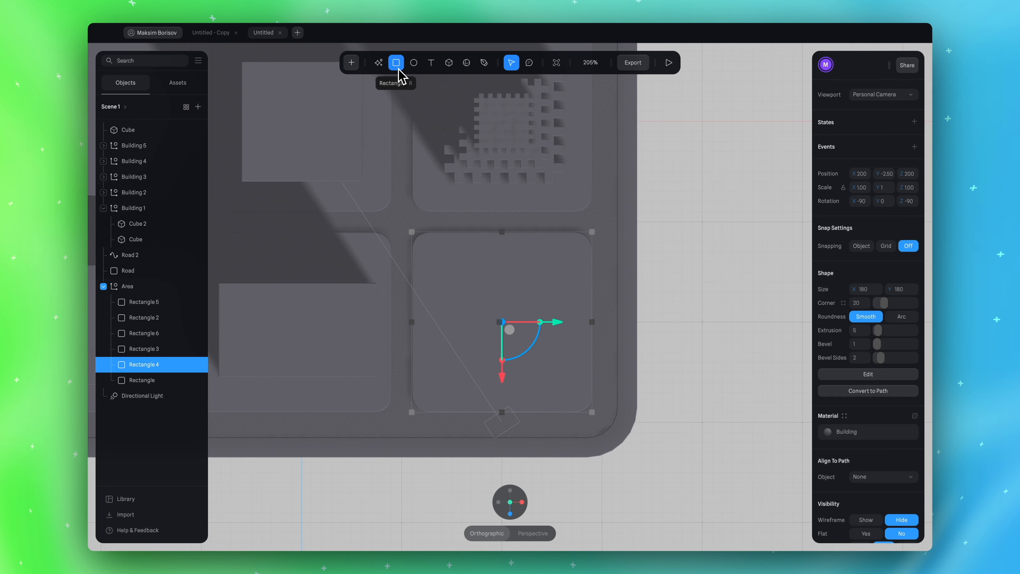
left_click(506, 322)
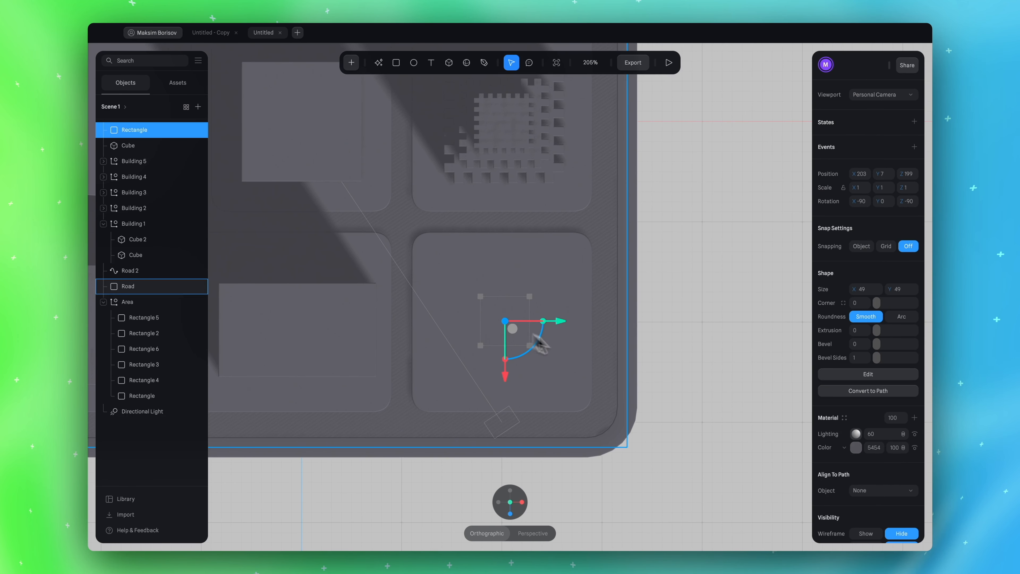
left_click_drag(668, 378, 655, 335, "alt")
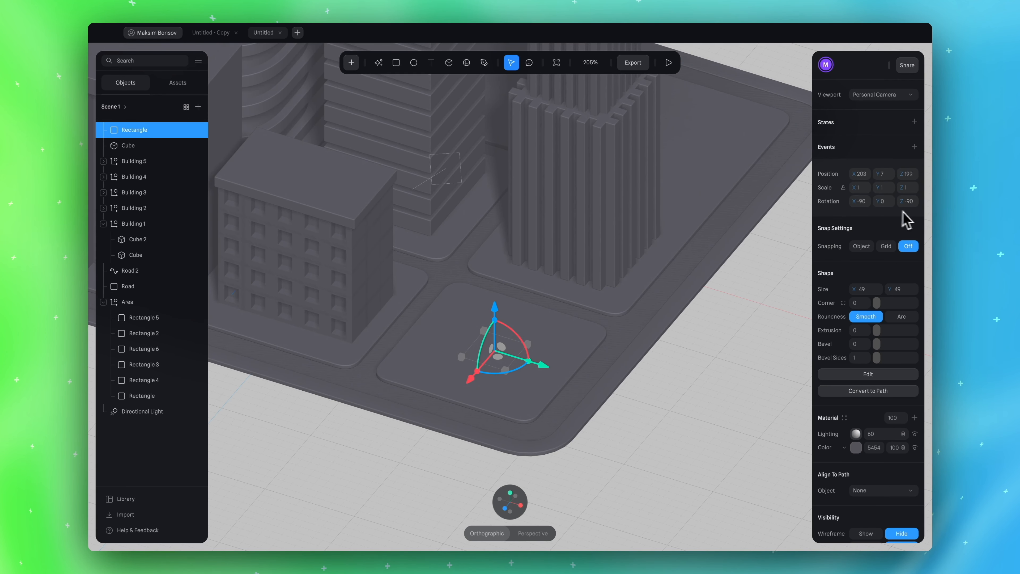
Centre the rectangle on the plot by setting its X and Z positions to 200
left_click(861, 174)
type("200")
key("Return")
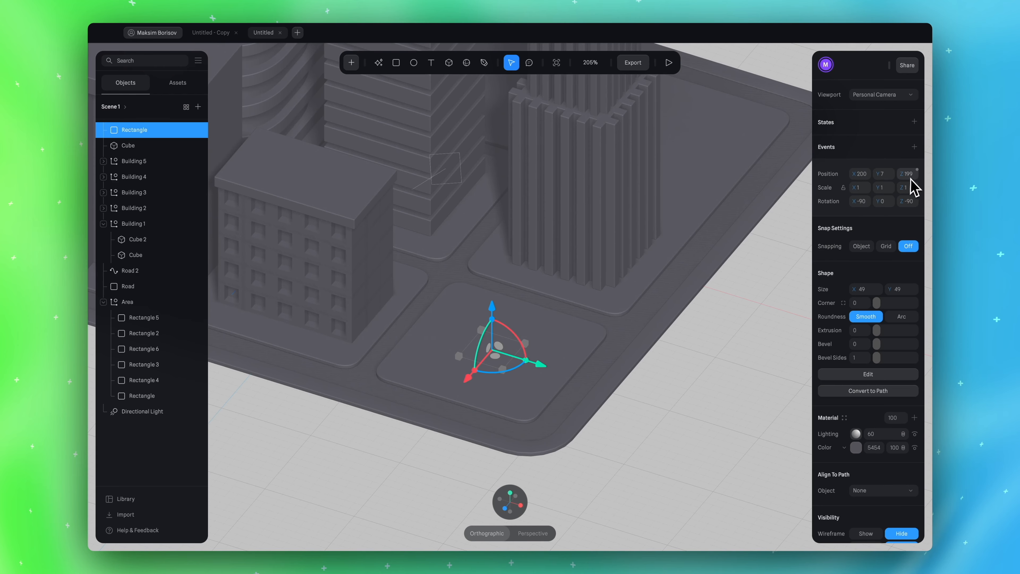
key("Return")
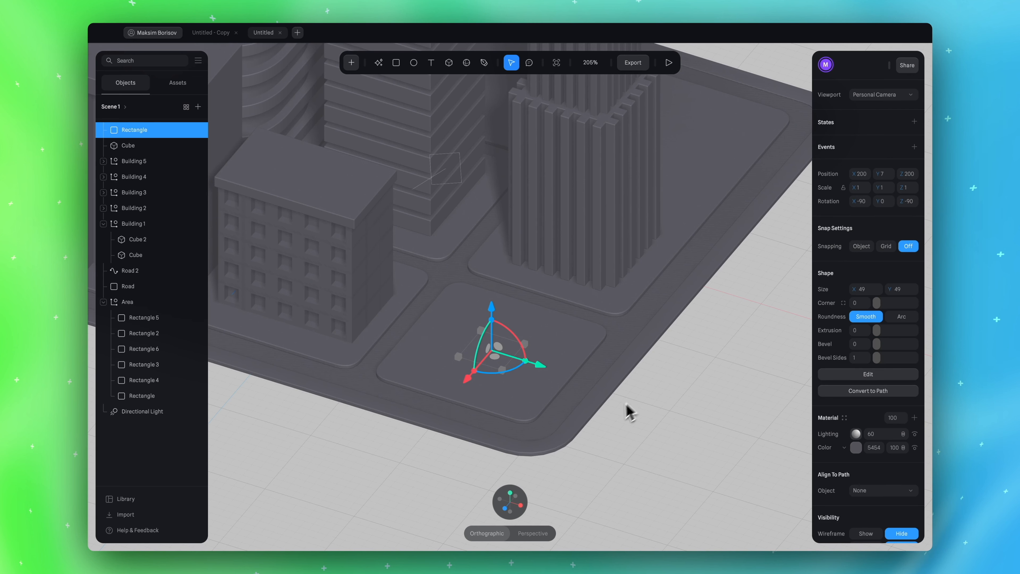
Resize the rectangle to 120 × 120 in the top view
left_click_drag(625, 403, 615, 433, "alt")
left_click(510, 496)
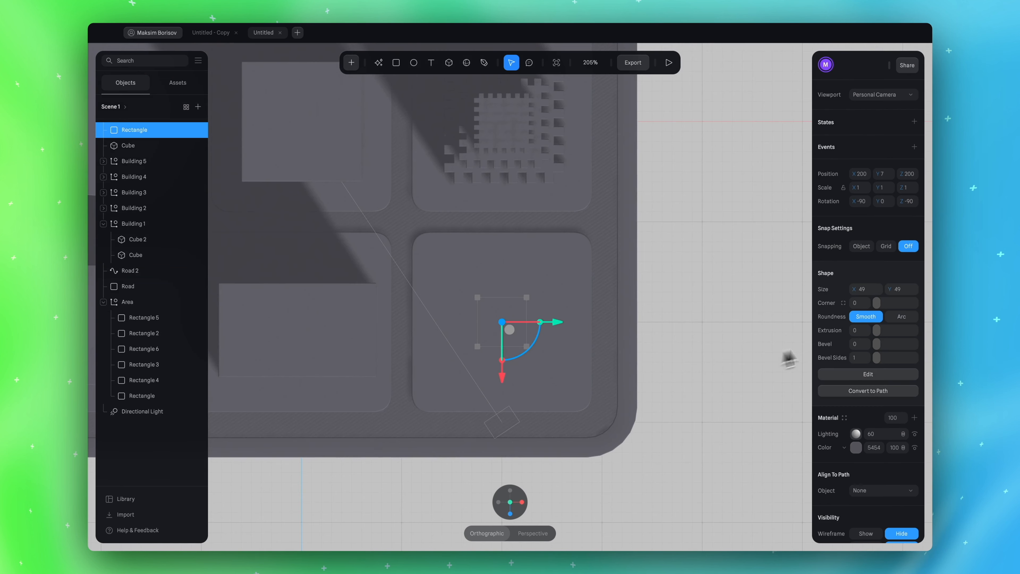
left_click(869, 291)
type("120")
key("Return")
left_click(898, 292)
key("Return")
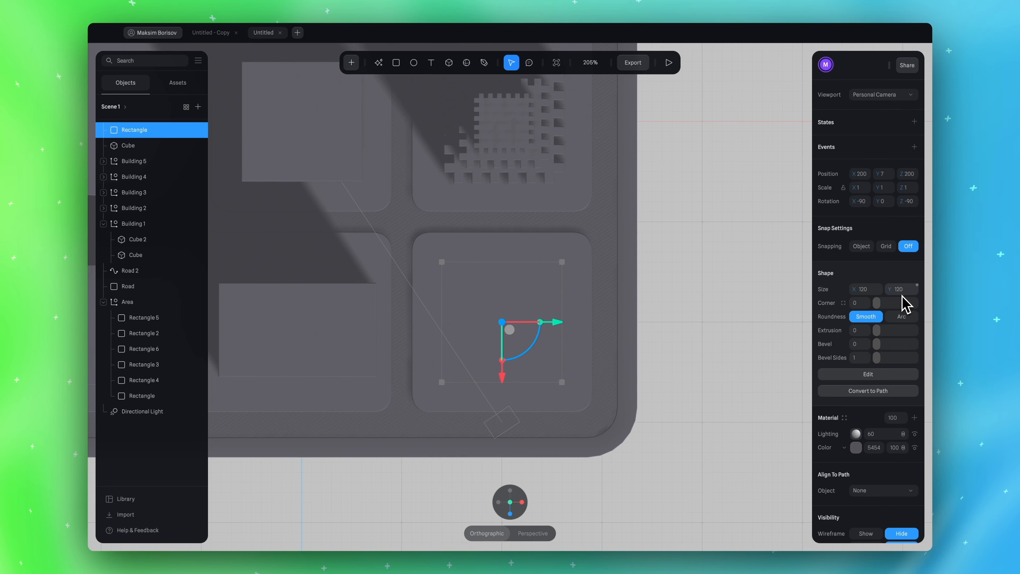
Extrude the rectangle to 128 and give it a bevel of 1 with 3 bevel sides
left_click_drag(733, 391, 697, 357)
left_click_drag(877, 330, 931, 345)
left_click(862, 345)
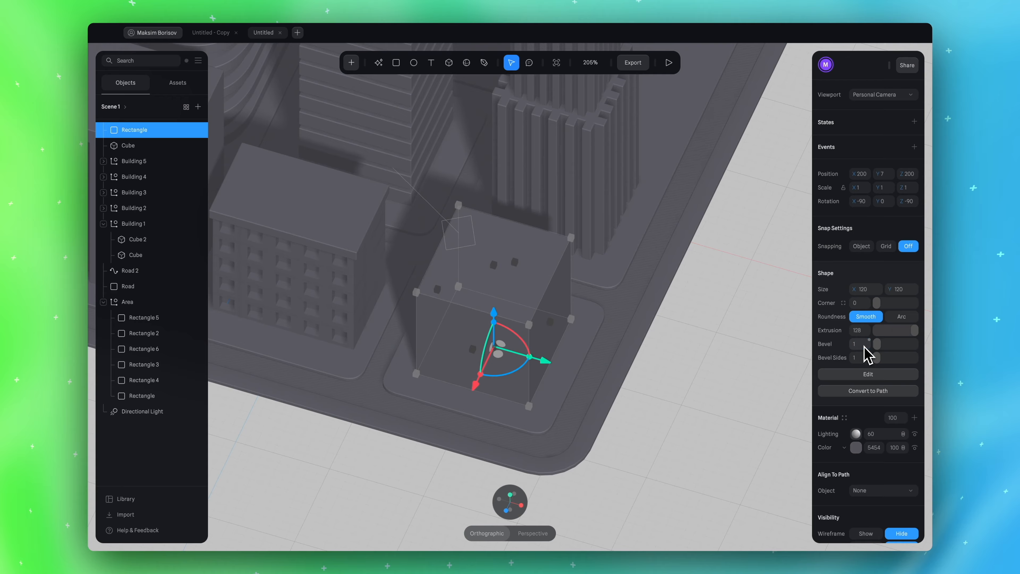
left_click(861, 357)
left_click(799, 382)
scroll(763, 398, "down", 3)
left_click_drag(743, 377, 731, 364, "alt")
scroll(617, 396, "up", 3)
scroll(617, 395, "up", 2)
left_click_drag(723, 537, 701, 519, "alt")
scroll(701, 519, "right", 1)
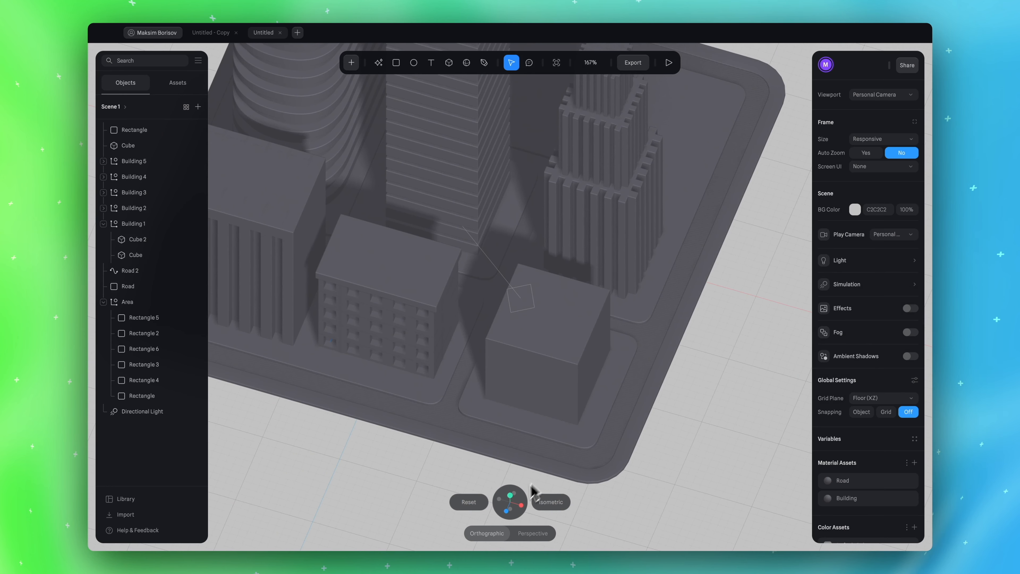
Try to adjust the block's outline points and corner rounding as an editable path in the top view
left_click(510, 495)
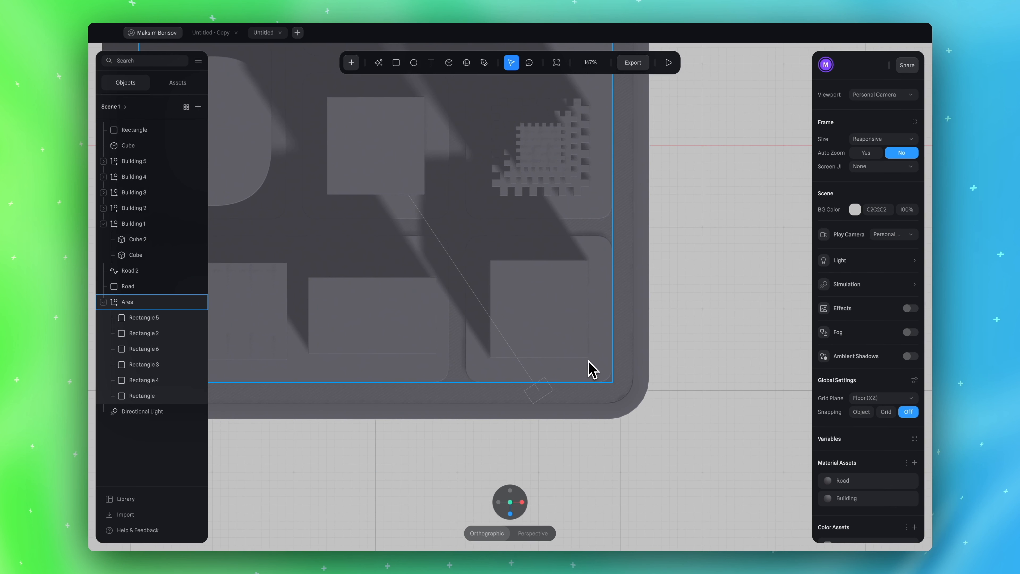
double_click(582, 347)
key("Escape")
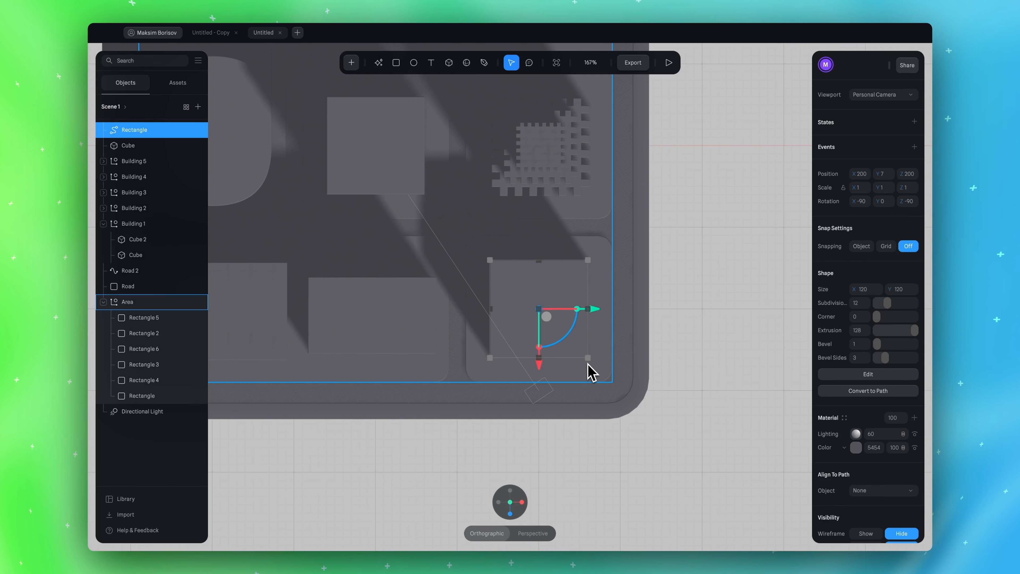
key("Escape")
scroll(587, 371, "up", 5)
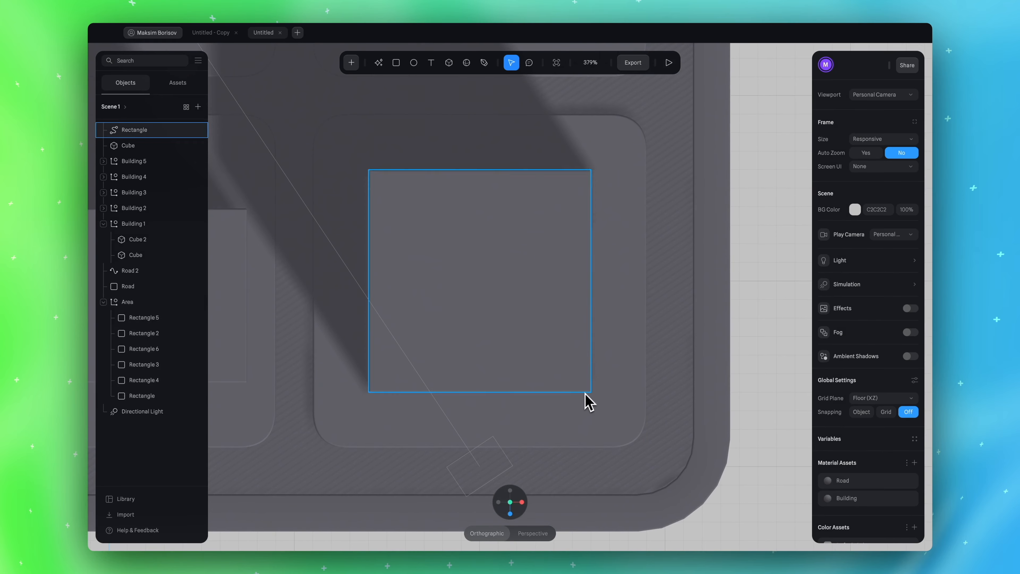
left_click_drag(743, 410, 721, 361, "alt")
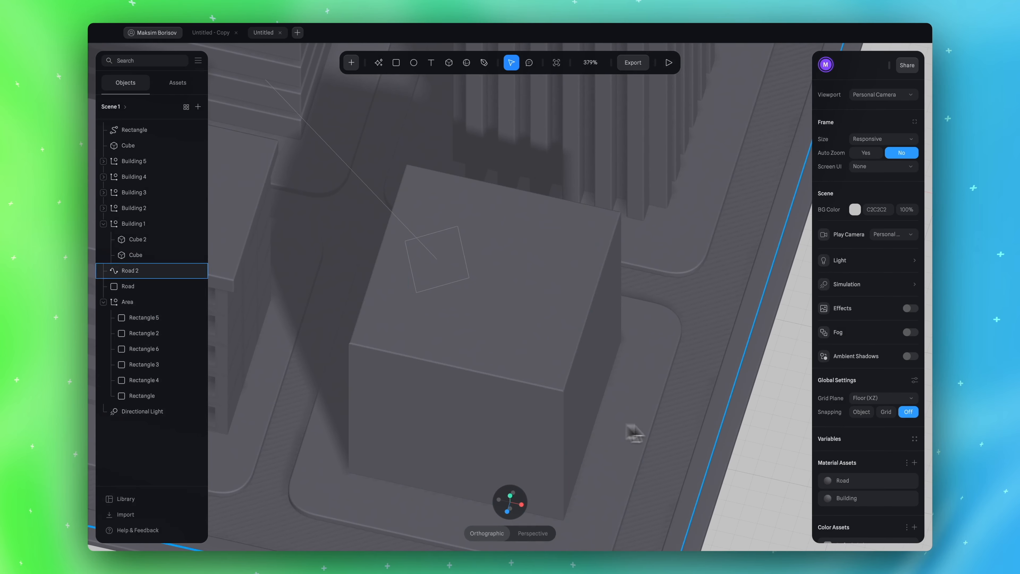
left_click(511, 510)
left_click(549, 356)
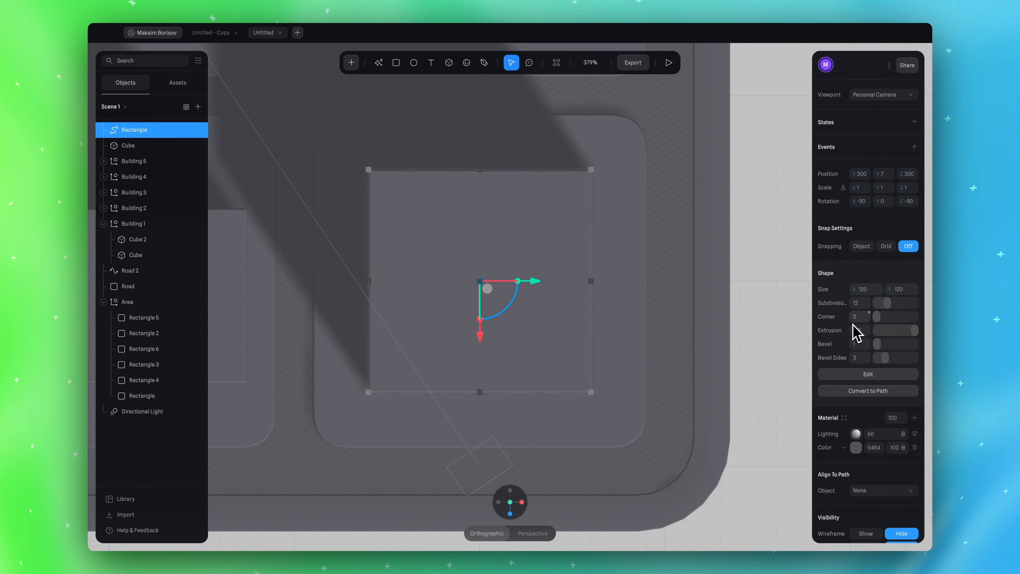
left_click_drag(883, 319, 838, 320)
left_click(739, 320)
key("super+z")
key("Return")
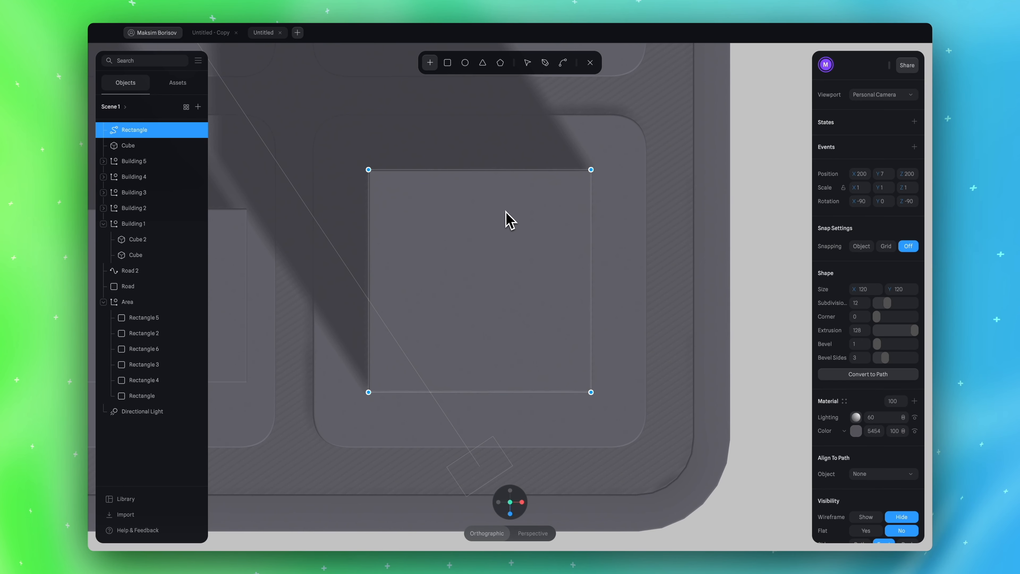
key("Escape")
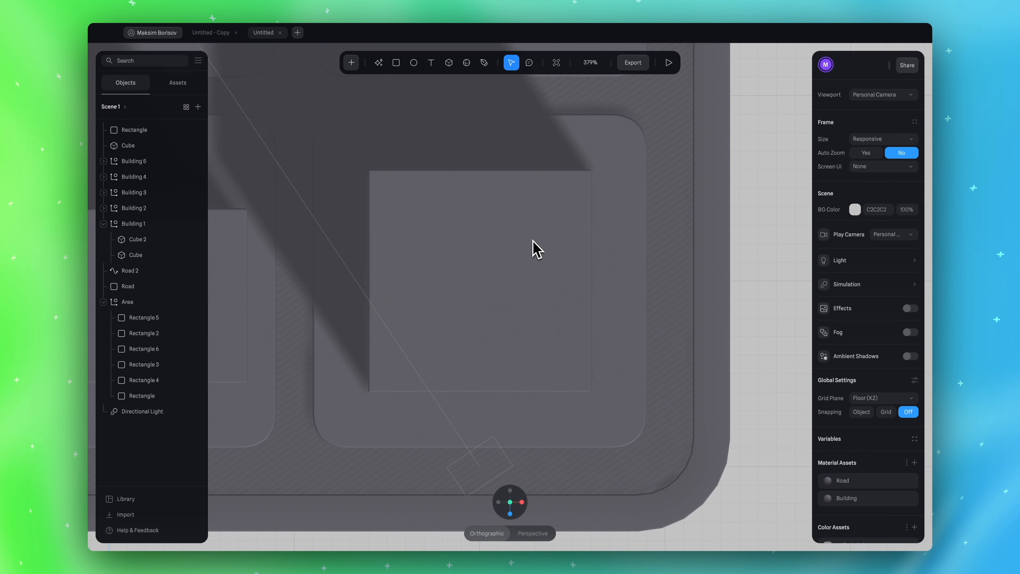
Set the block's individual corner radii to 2, 20, 2 and 2 with Smooth roundness, giving the street-facing corner the 20 radius
left_click(537, 249)
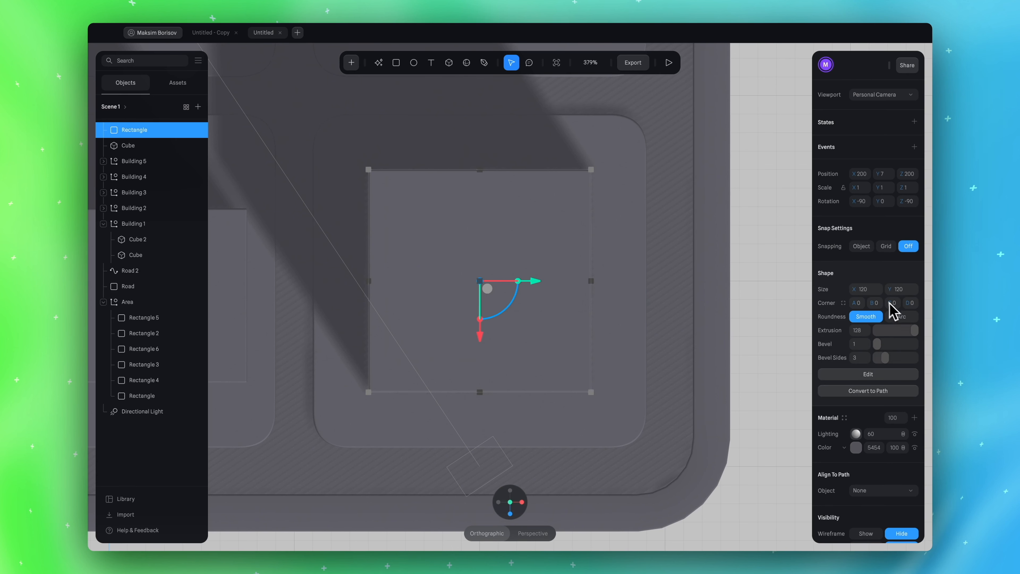
left_click_drag(889, 303, 919, 301)
key("ctrl+z")
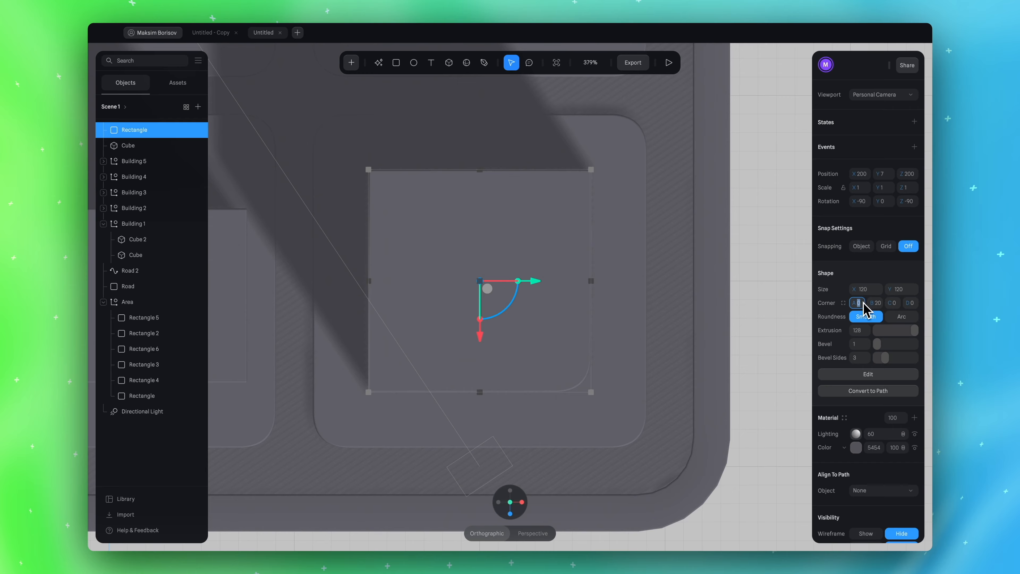
type("2")
left_click(894, 306)
type("2")
left_click(912, 306)
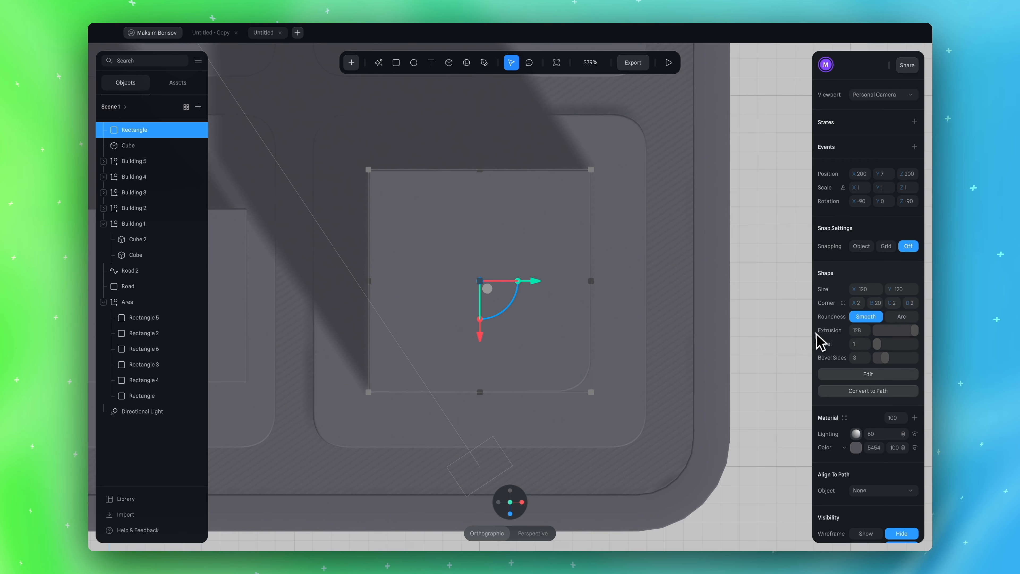
left_click(899, 317)
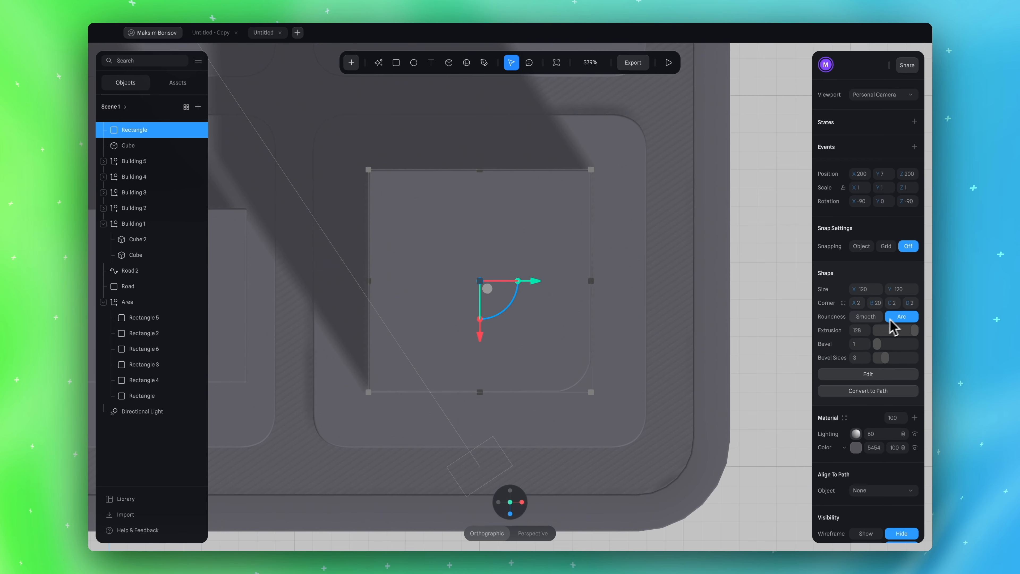
left_click(870, 319)
left_click(785, 358)
left_click_drag(781, 384, 738, 348, "alt")
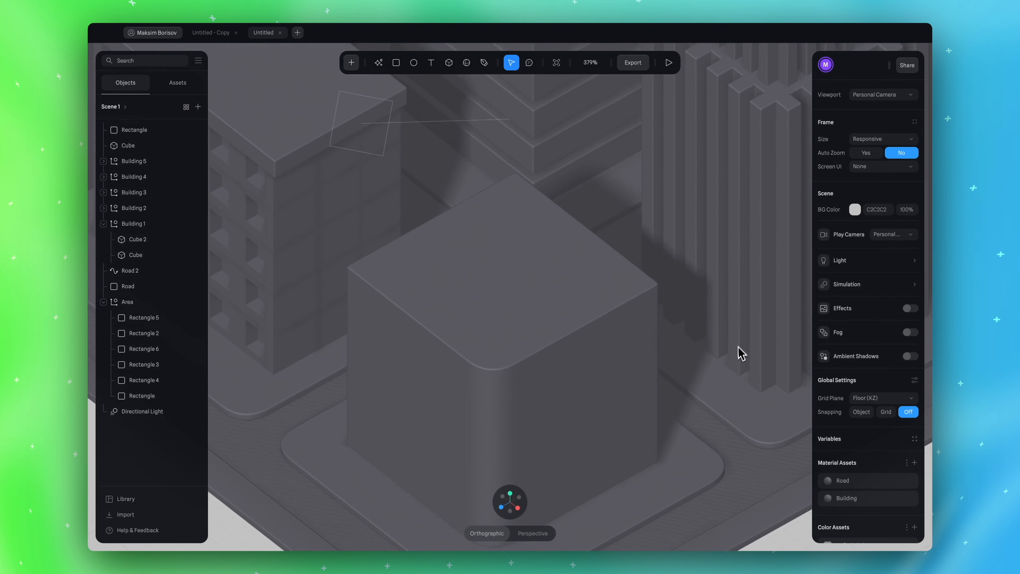
Set the extrusion of the rounded-corner block on the front corner plot to 200
scroll(740, 349, "down", 5)
left_click(623, 334)
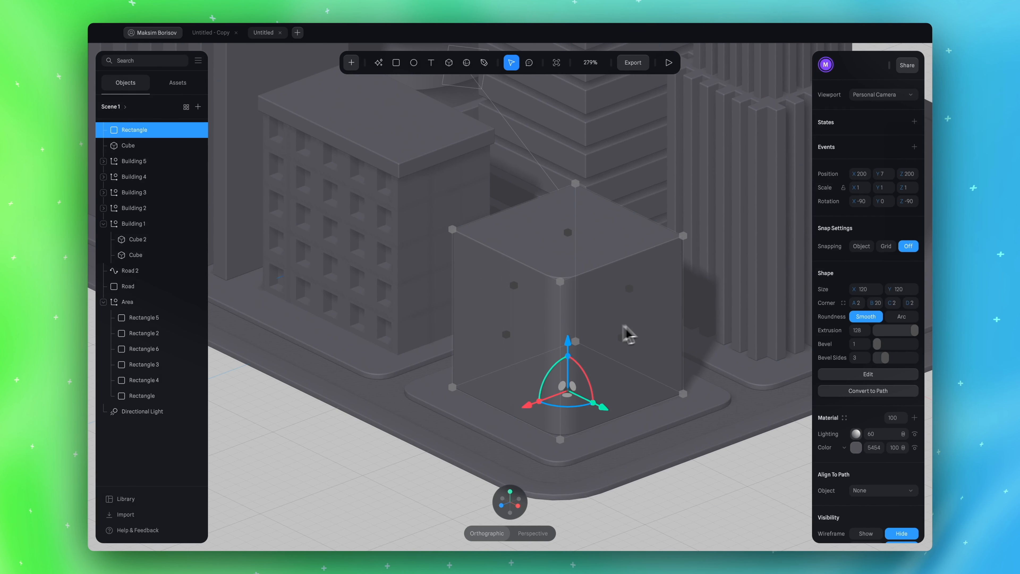
scroll(736, 372, "down", 5)
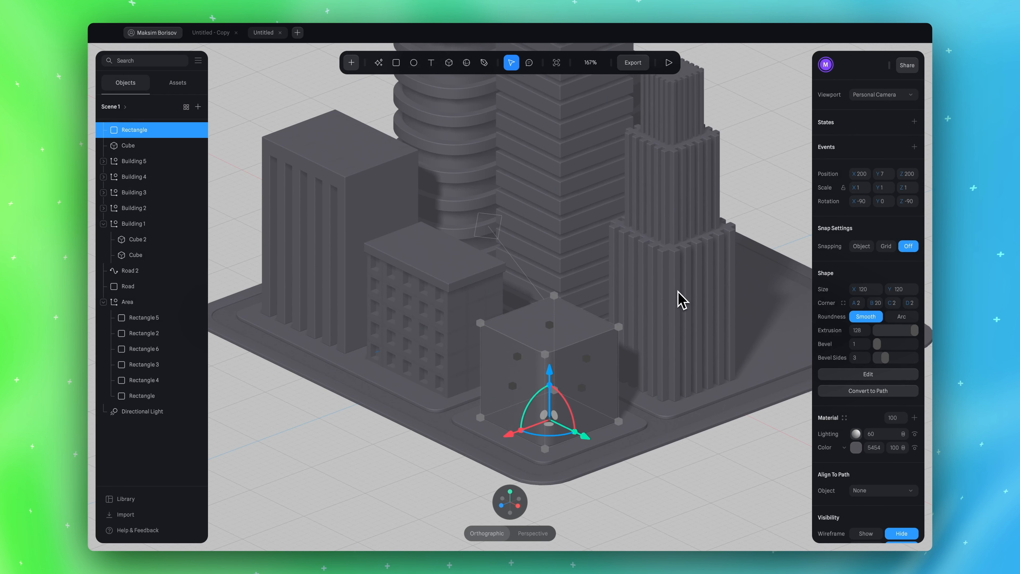
left_click_drag(851, 311, 886, 312)
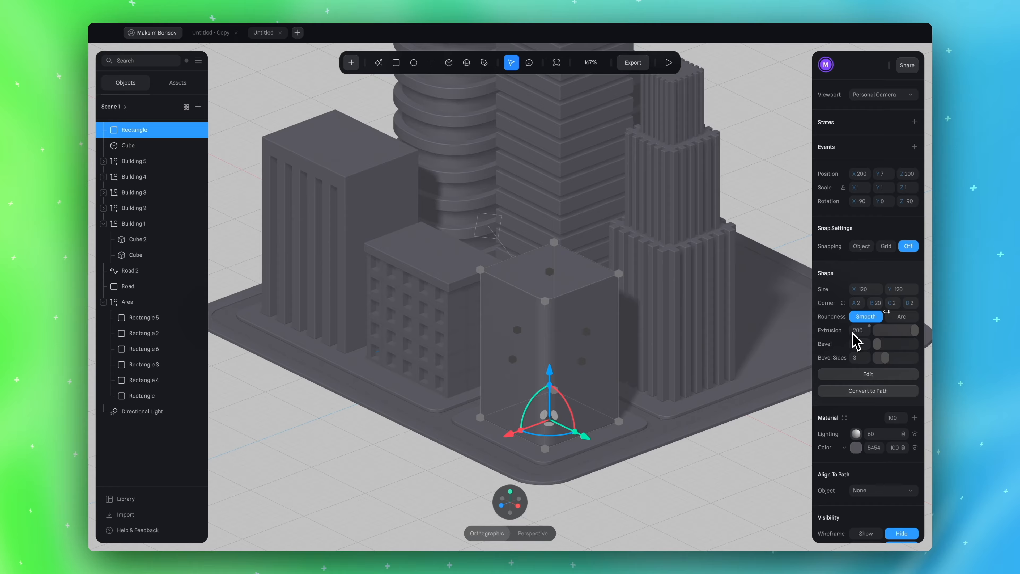
left_click(662, 485)
left_click_drag(662, 485, 696, 501, "alt")
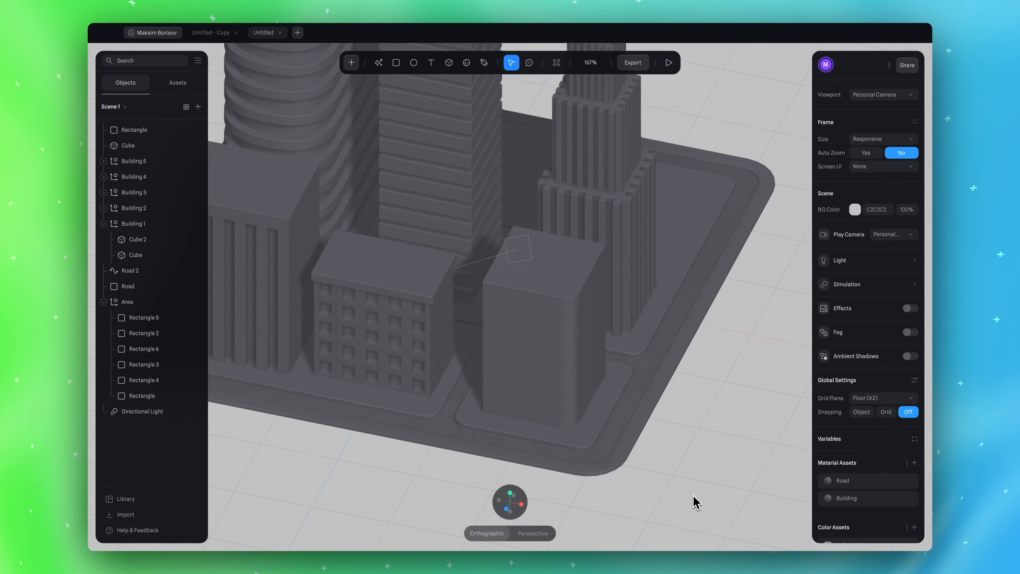
left_click(537, 501)
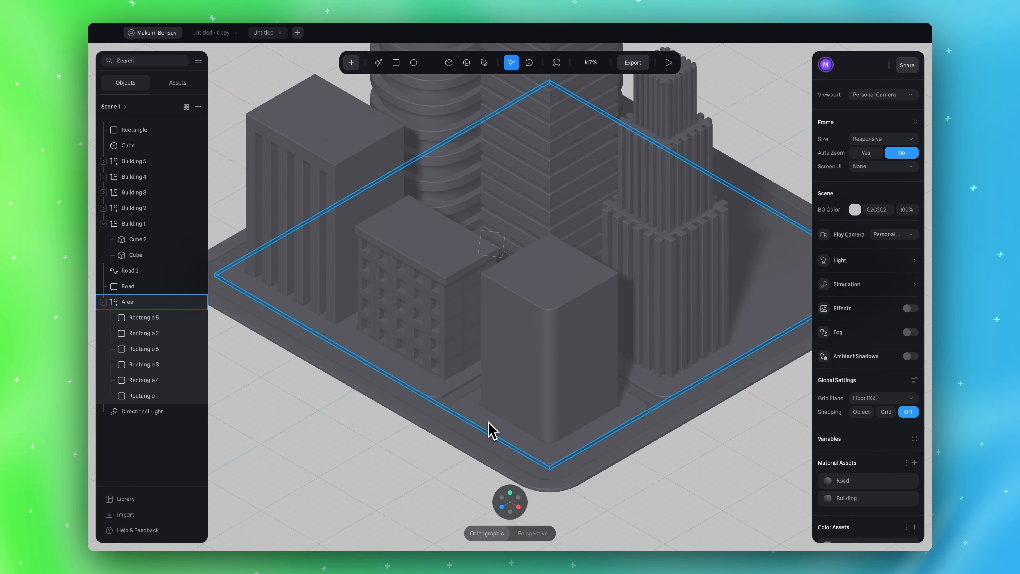
Resize the rounded-corner block's footprint to 100 × 100
left_click(530, 399)
left_click(867, 290)
type("100")
left_click(899, 290)
type("1")
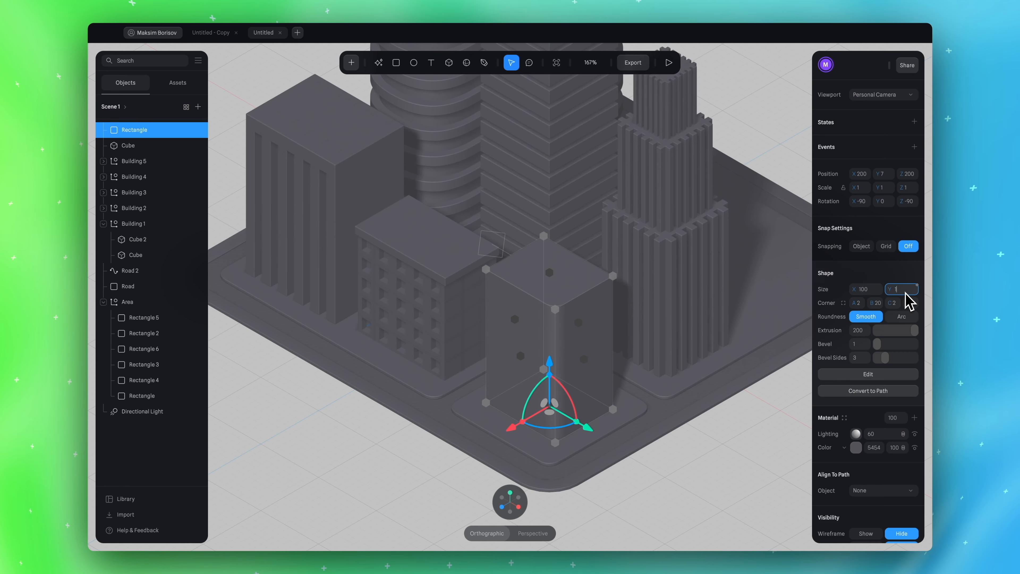
key("Return")
left_click(684, 455)
left_click_drag(707, 479, 725, 521, "alt")
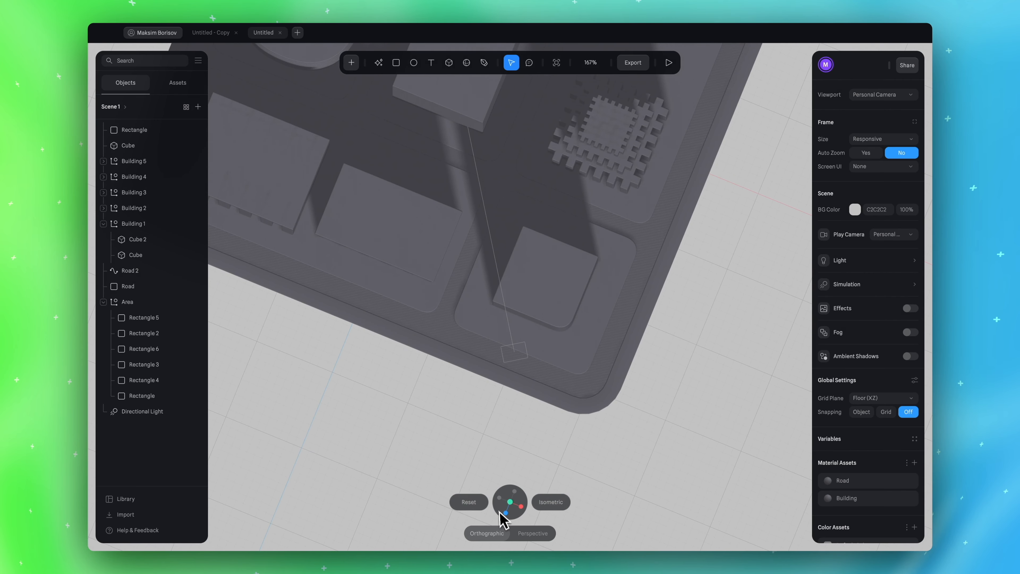
Duplicate the rounded-corner block in place and set the copy's size to 120 × 120
left_click(510, 501)
scroll(644, 377, "up", 6)
left_click(561, 332)
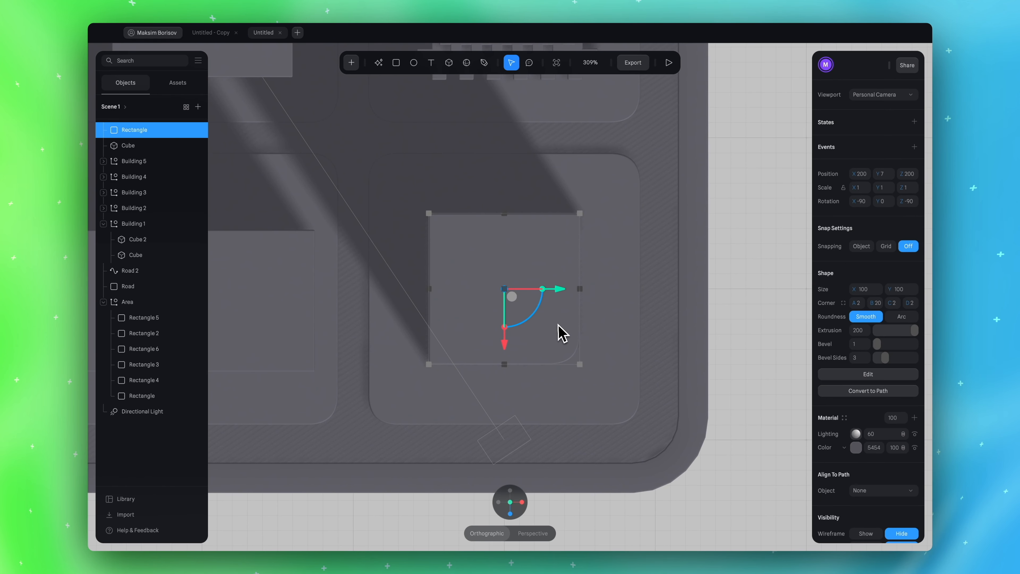
key("ctrl+d")
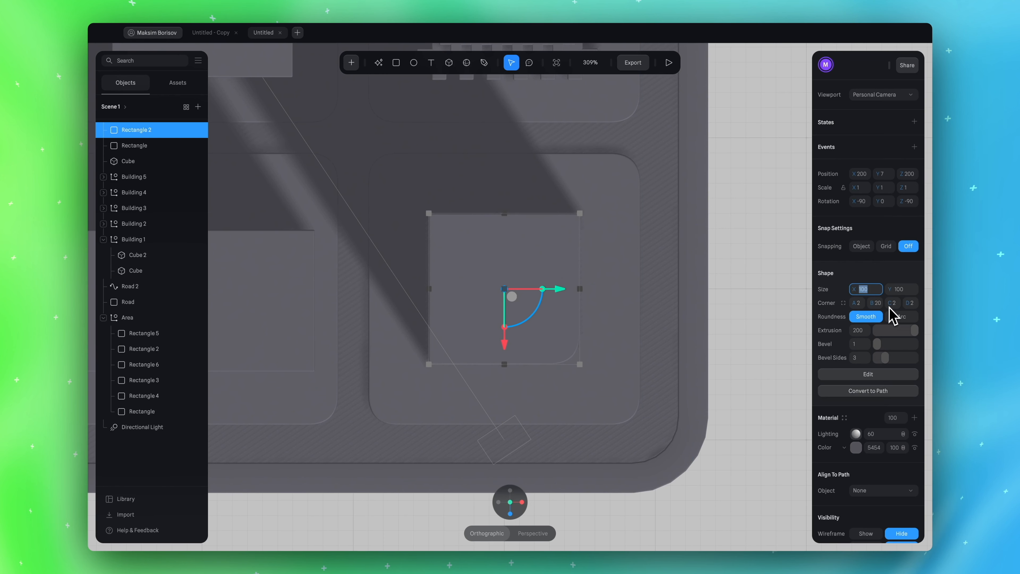
type("120")
key("Return")
left_click(907, 293)
type("12")
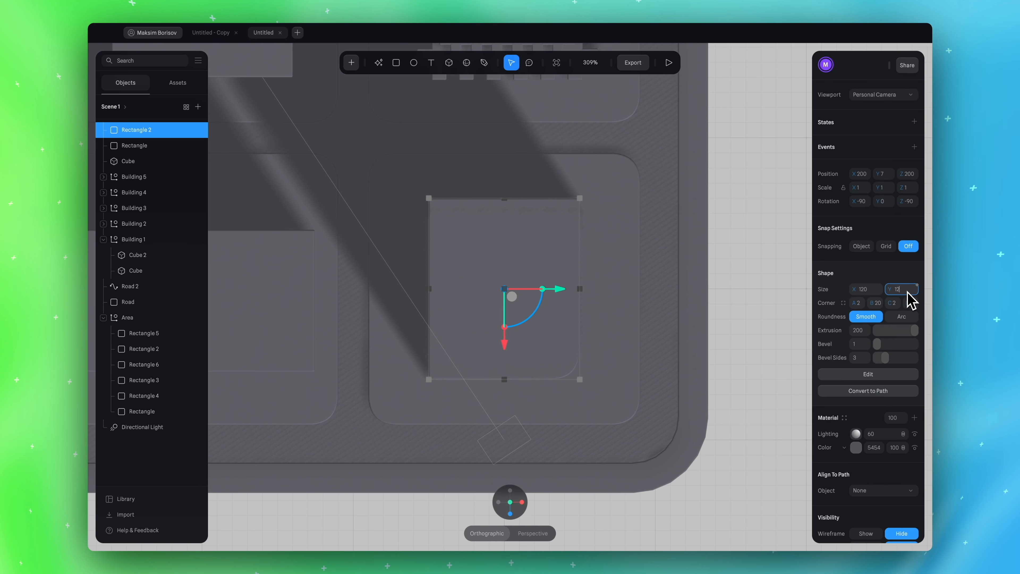
type("0")
key("Return")
Reduce the duplicate's extrusion to 10 to make it a thin floor slab around the block's base
left_click(551, 502)
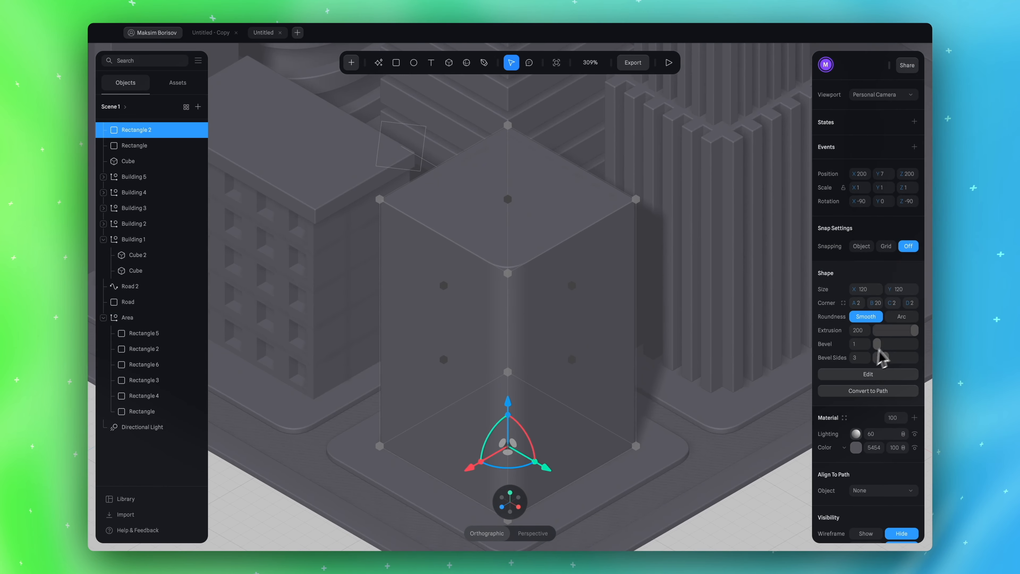
left_click_drag(909, 332, 890, 331)
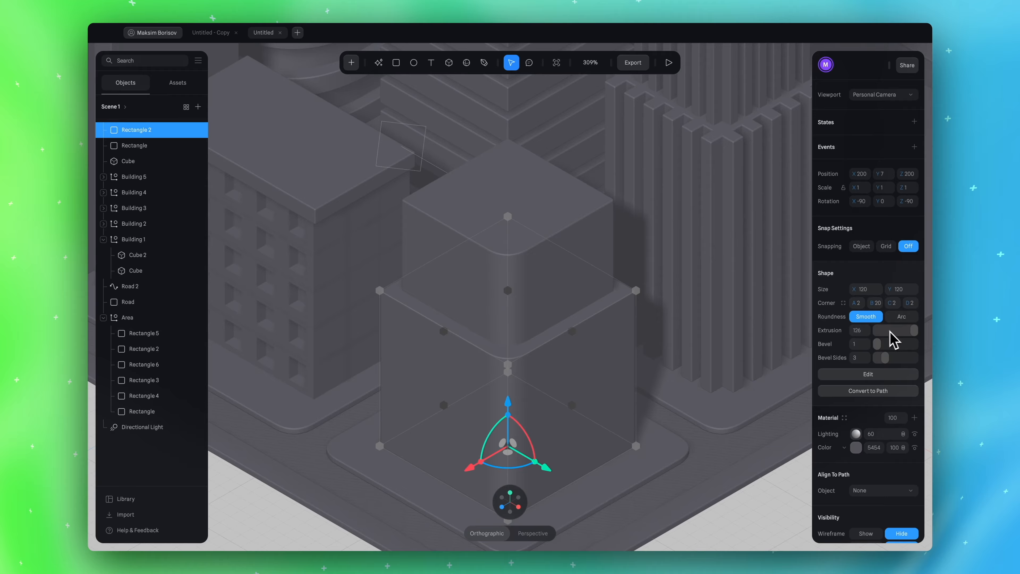
scroll(609, 292, "down", 2)
left_click_drag(912, 330, 881, 332)
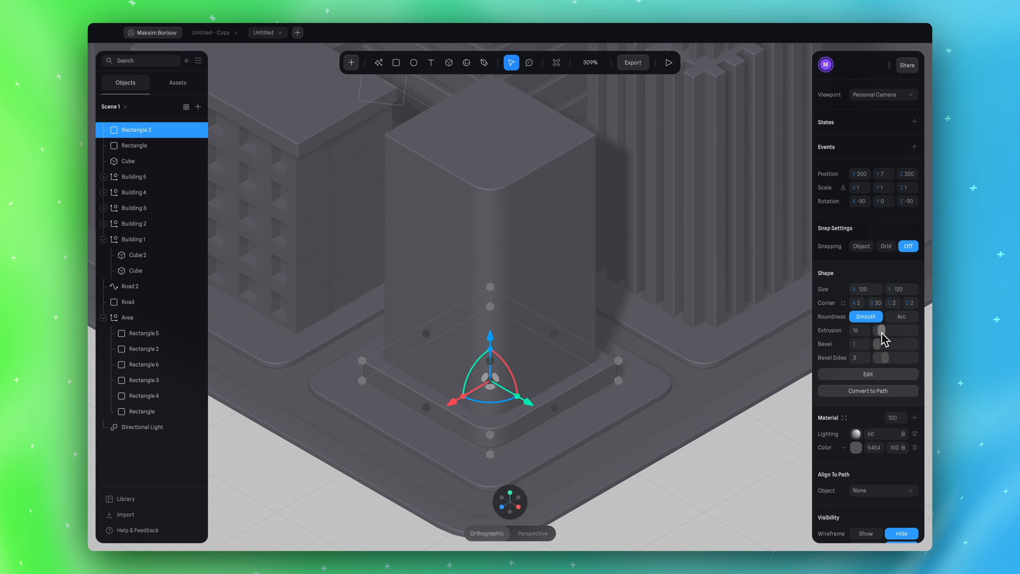
type("10")
key("Return")
Clone the slab linearly up the block with a count of 5 and position offsets of X 0, Y 0 and Z 47
scroll(755, 418, "down", 3)
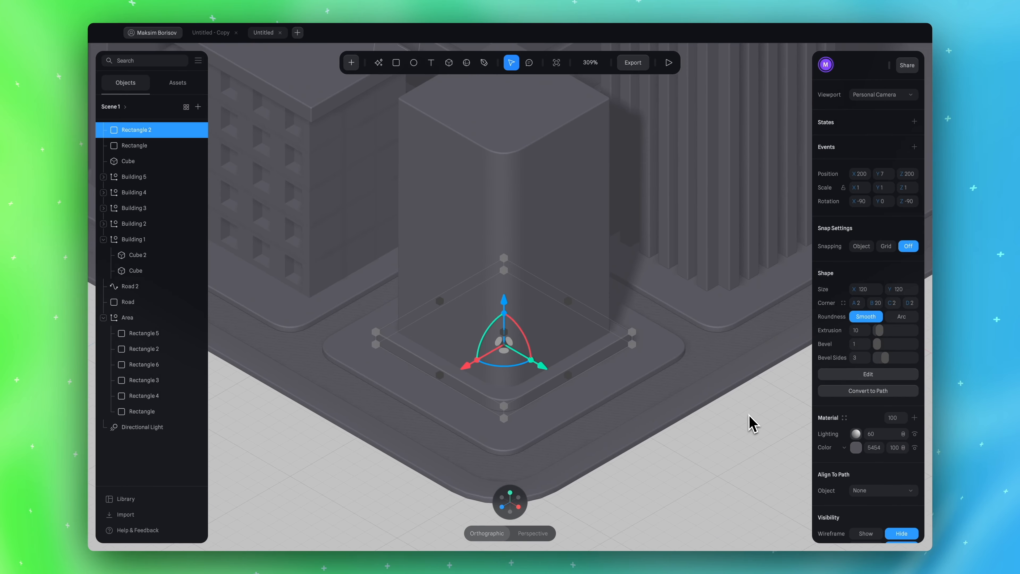
scroll(915, 446, "down", 3)
scroll(915, 446, "down", 2)
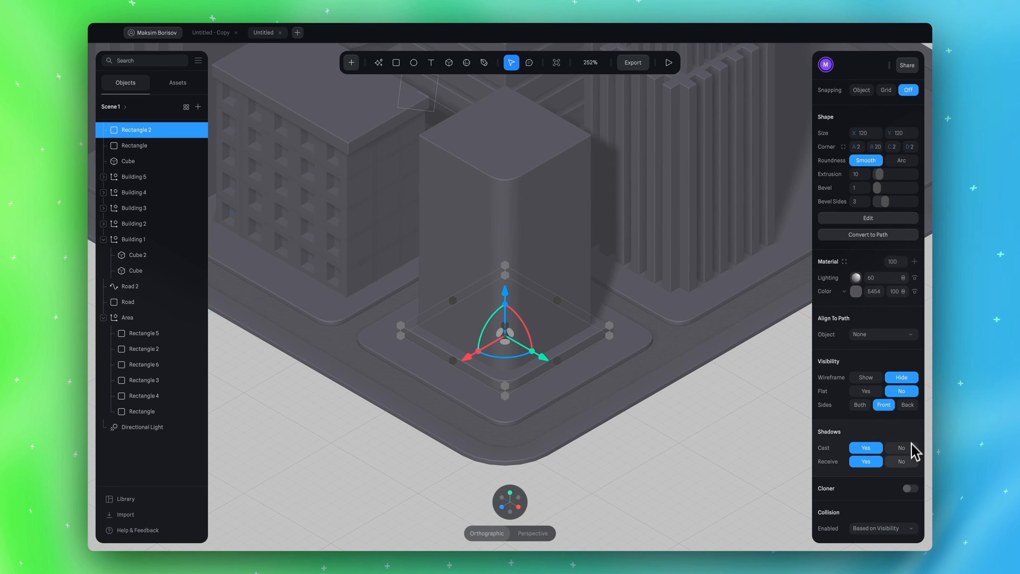
left_click(910, 489)
scroll(899, 477, "down", 5)
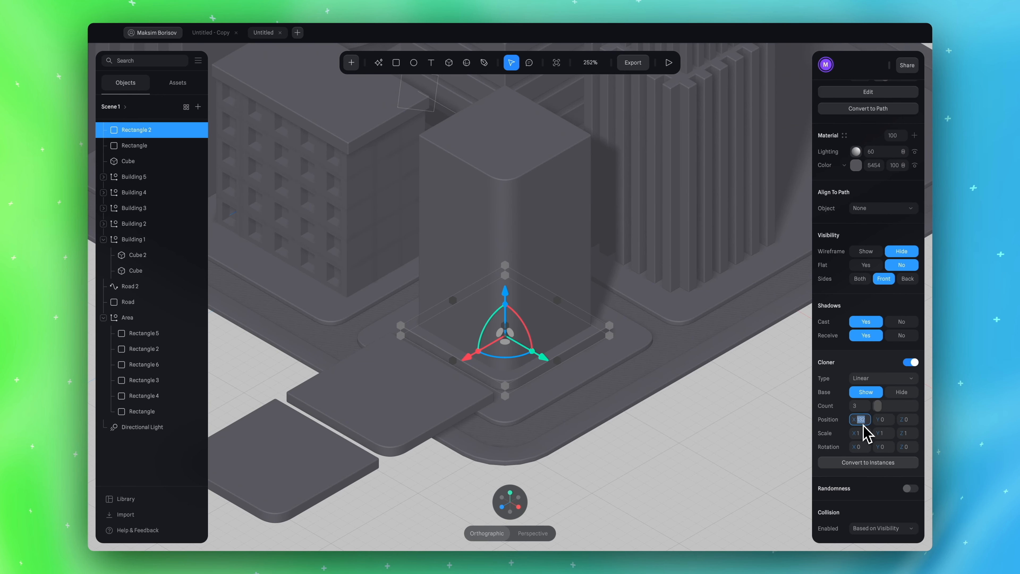
type("0")
key("Return")
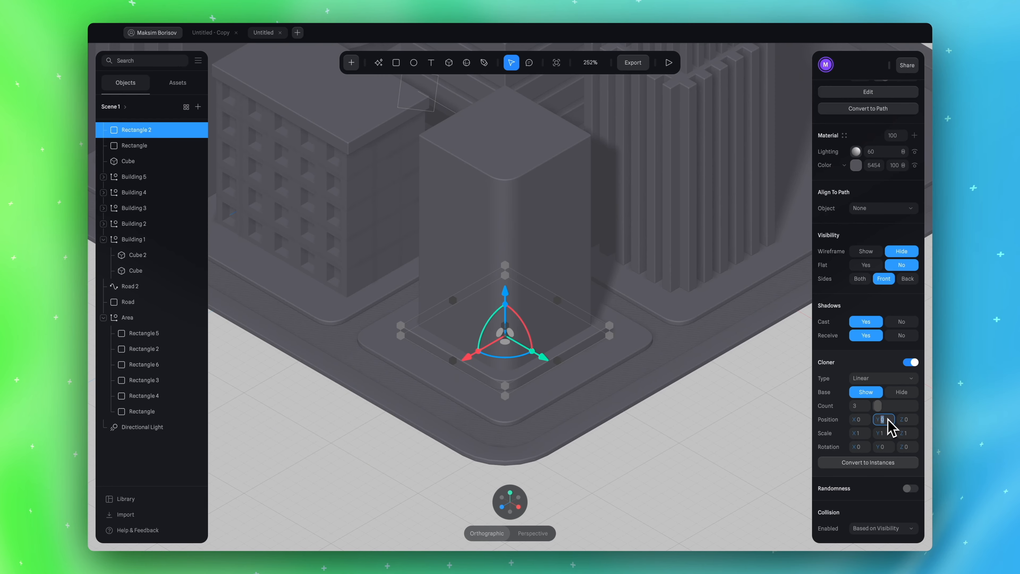
left_click_drag(905, 422, 907, 422)
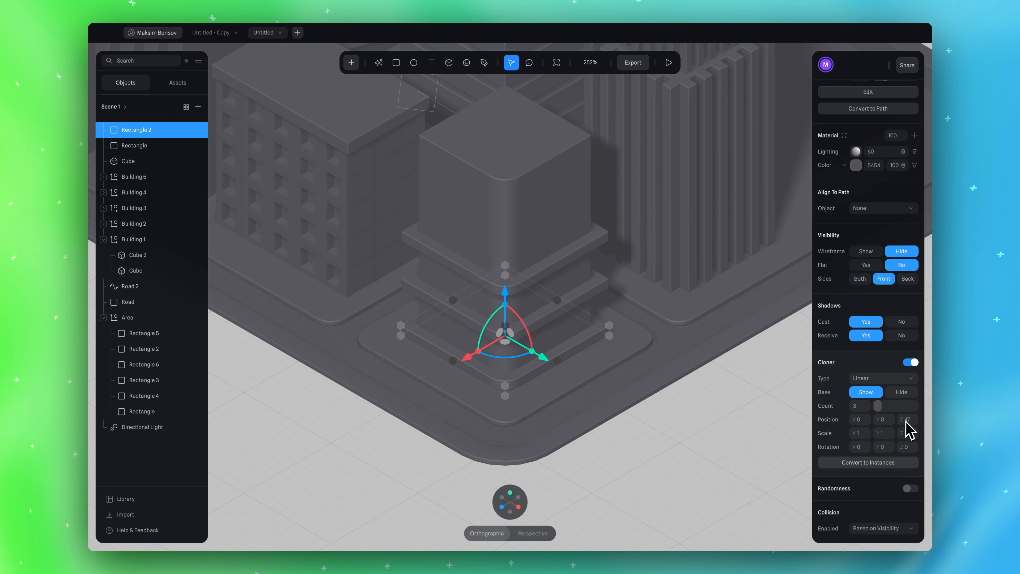
left_click(859, 405)
type("5")
key("Return")
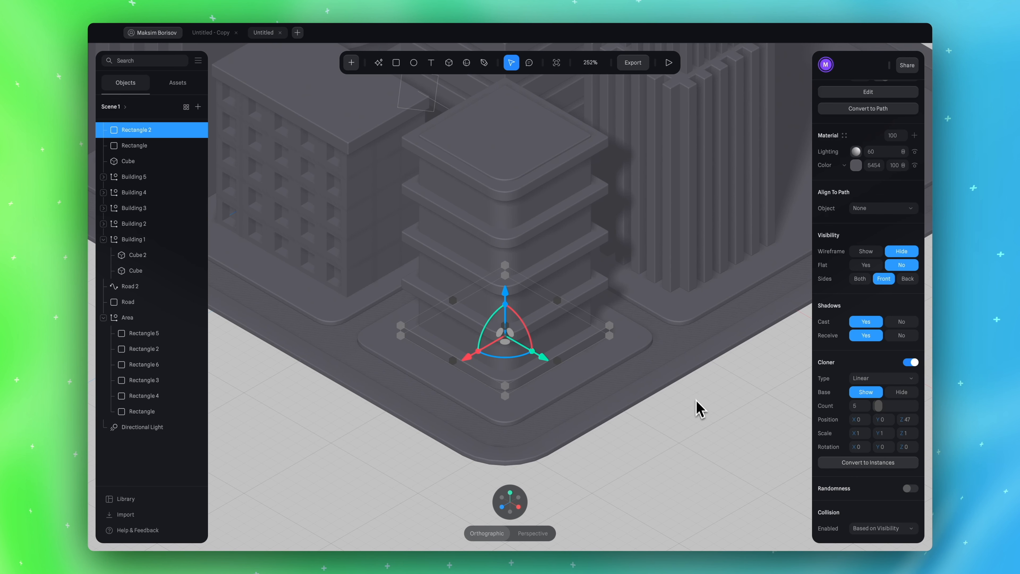
Resize the cloned floor slab to 110 × 110
left_click_drag(696, 399, 722, 382, "alt")
scroll(879, 350, "up", 5)
scroll(879, 355, "up", 1)
scroll(877, 308, "down", 10)
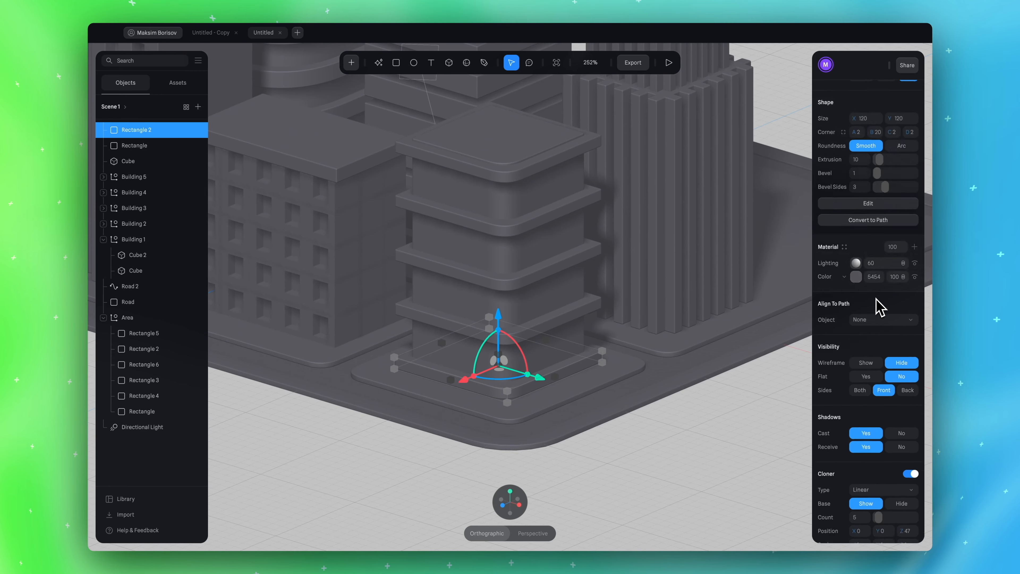
scroll(874, 453, "up", 12)
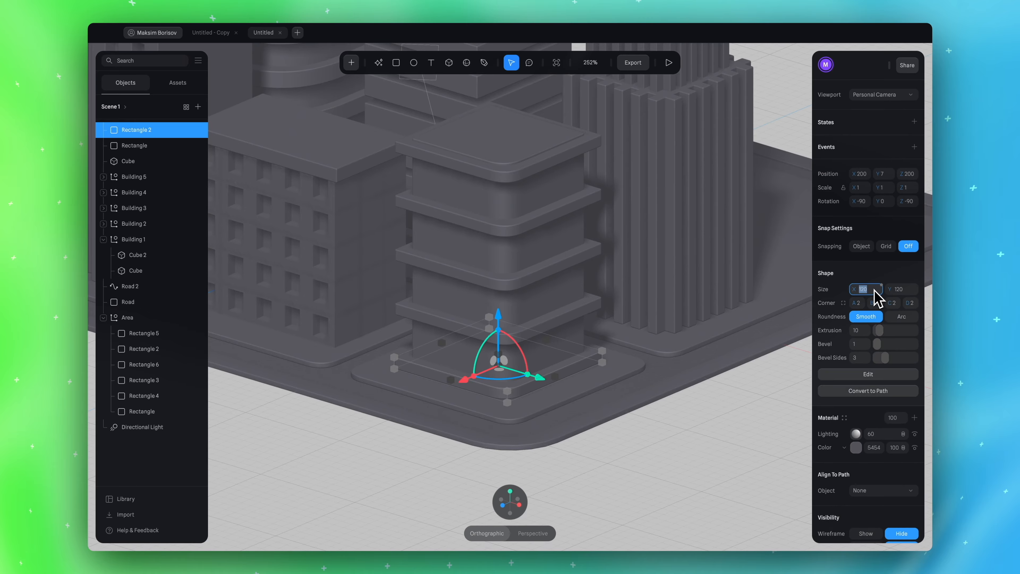
type("10")
left_click(897, 289)
type("110")
key("Return")
left_click(695, 479)
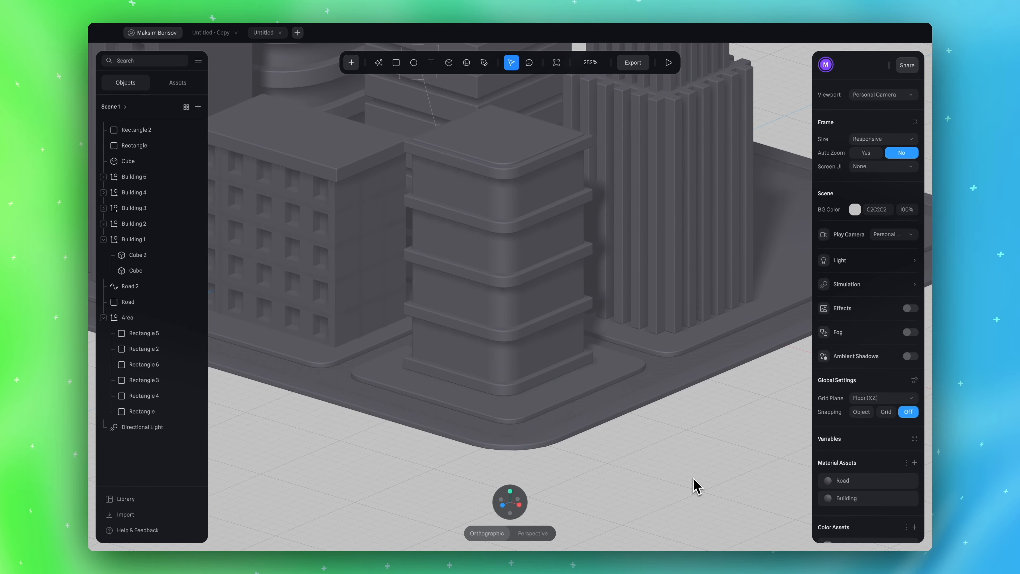
Examine the rounded-corner building's proportions against the neighbouring buildings from several angles
scroll(694, 480, "down", 5)
right_click_drag(698, 487, 682, 455)
scroll(683, 454, "up", 3)
scroll(683, 454, "down", 5)
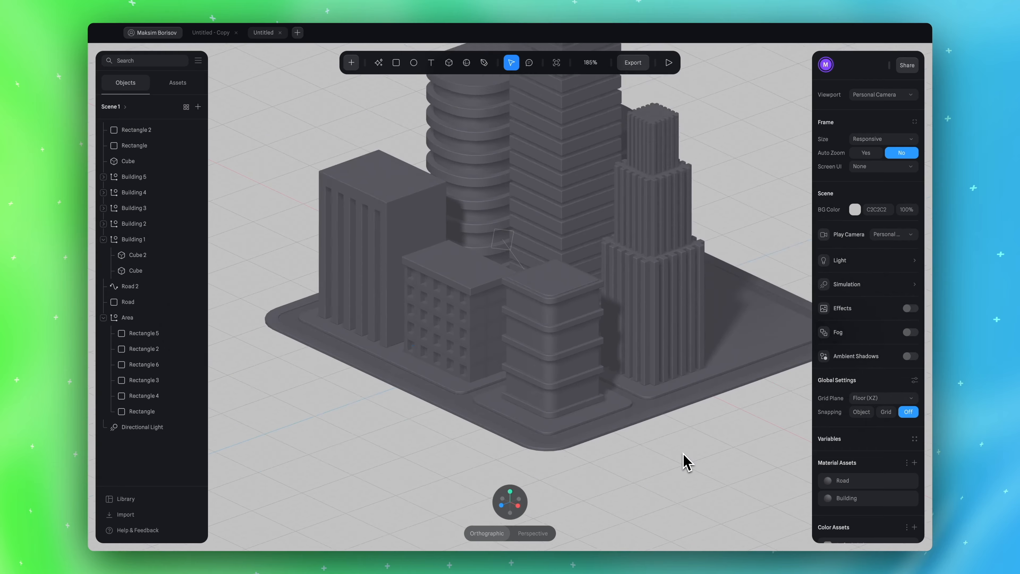
left_click(475, 173)
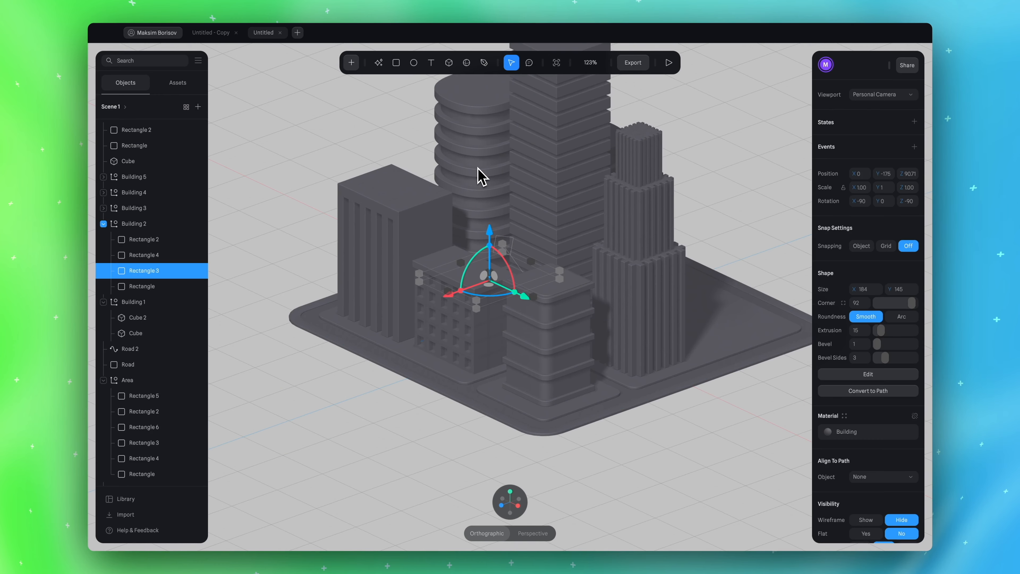
left_click(649, 466)
right_click_drag(651, 466, 628, 473)
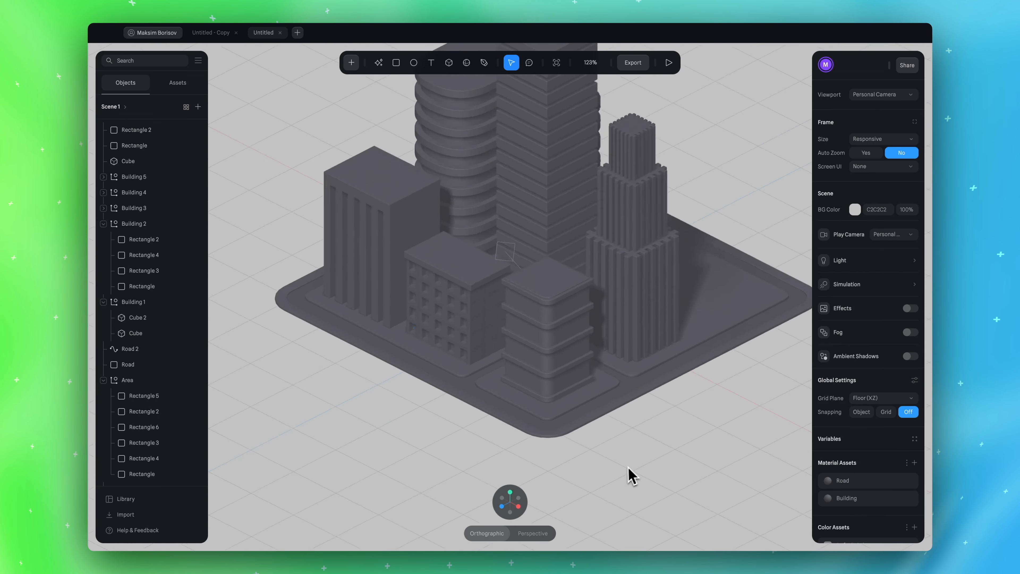
scroll(621, 442, "up", 5)
scroll(644, 431, "down", 4)
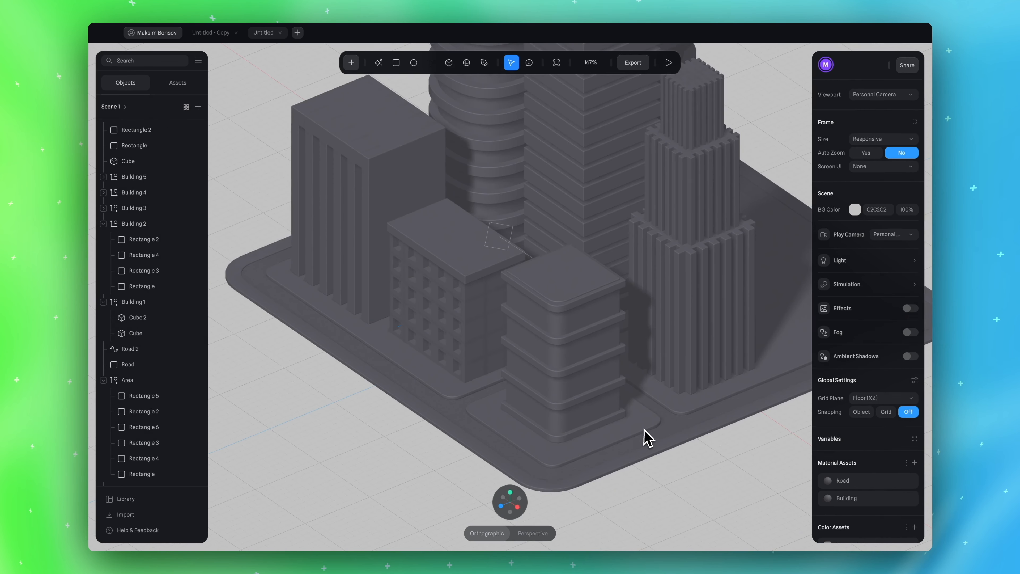
scroll(644, 433, "right", 2)
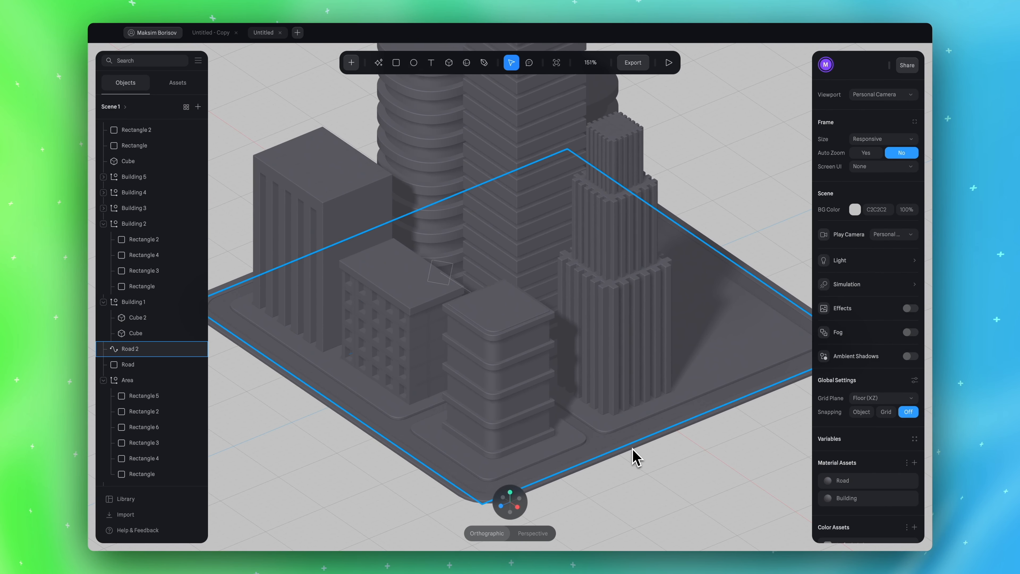
Apply the Building material asset to Rectangle 2, Rectangle and the loose Cube together
left_click(138, 130)
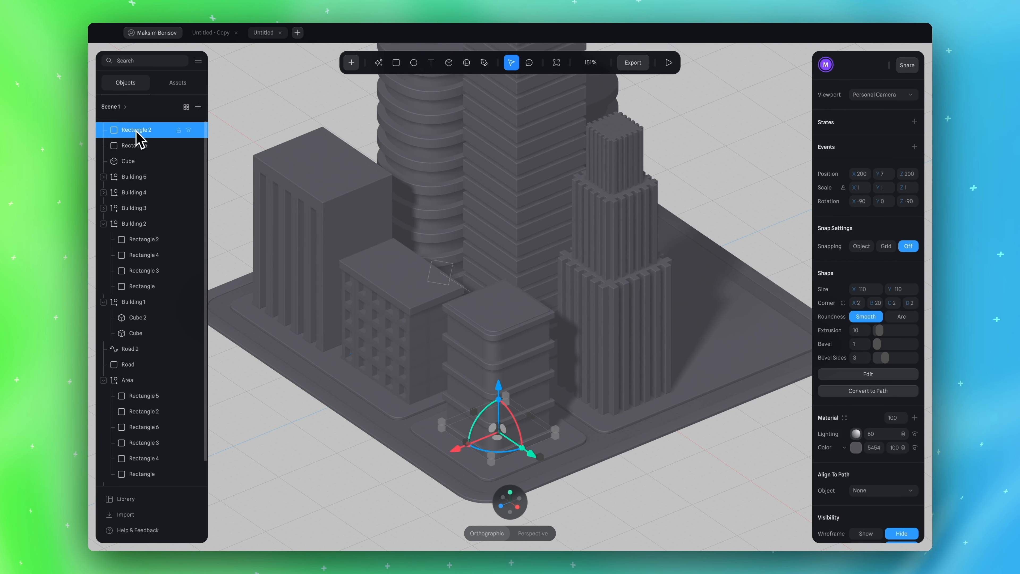
left_click(135, 145, "shift")
left_click(130, 161, "shift")
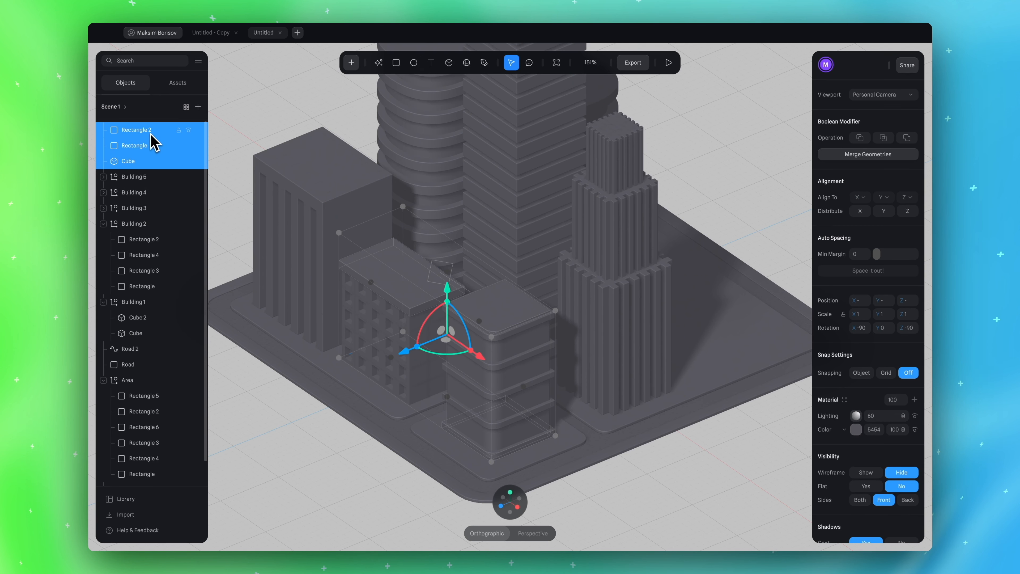
left_click(844, 400)
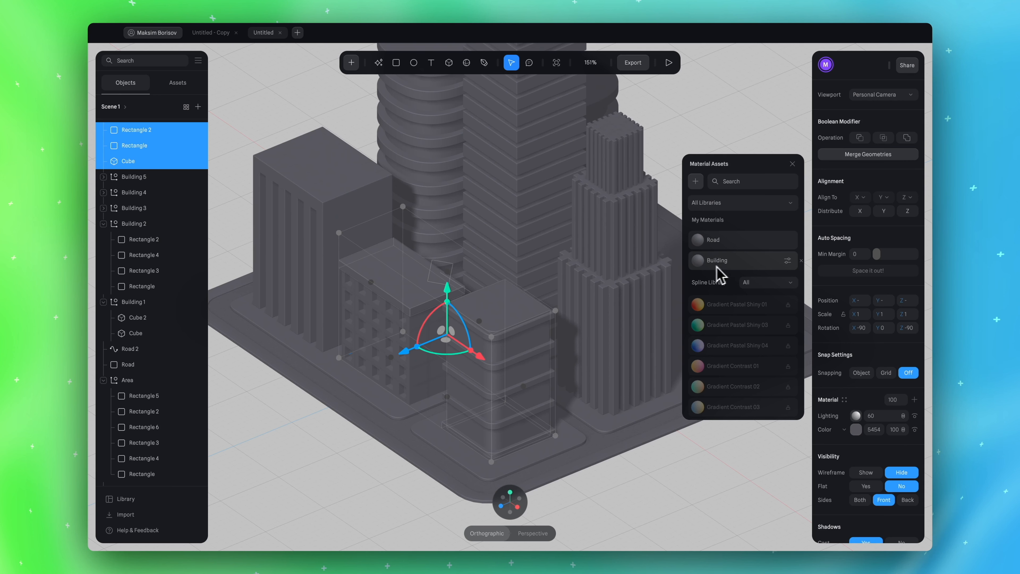
scroll(567, 298, "left", 2)
scroll(567, 298, "down", 1)
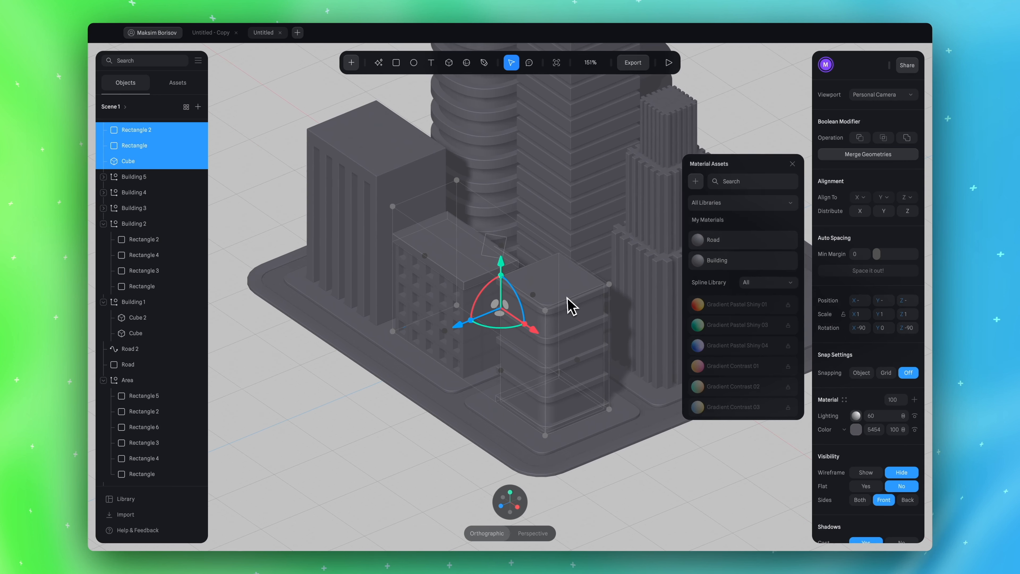
left_click(718, 262)
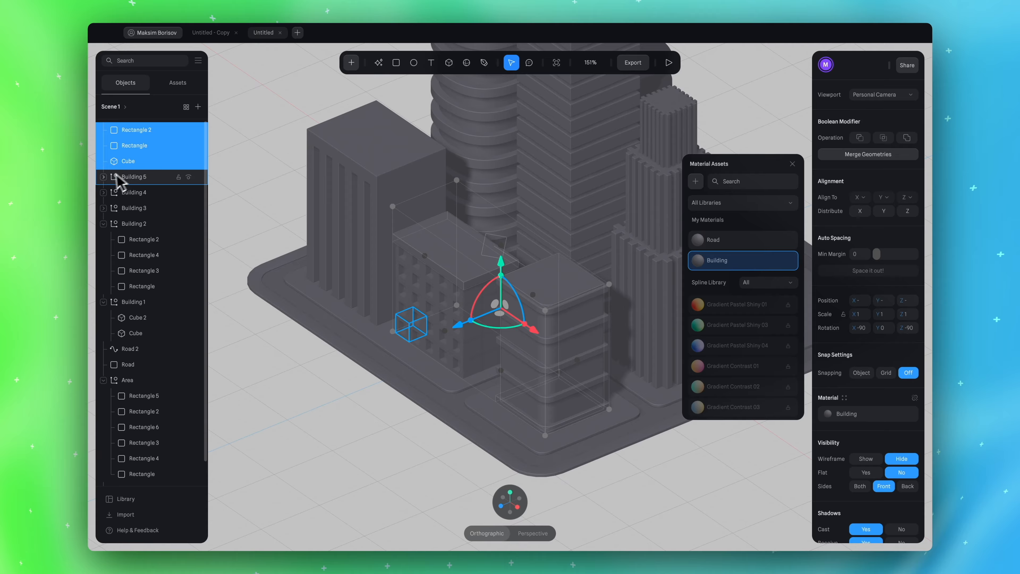
Apply the Building material asset to the Boolean inside the Building 5 group
left_click(106, 177)
left_click(141, 193)
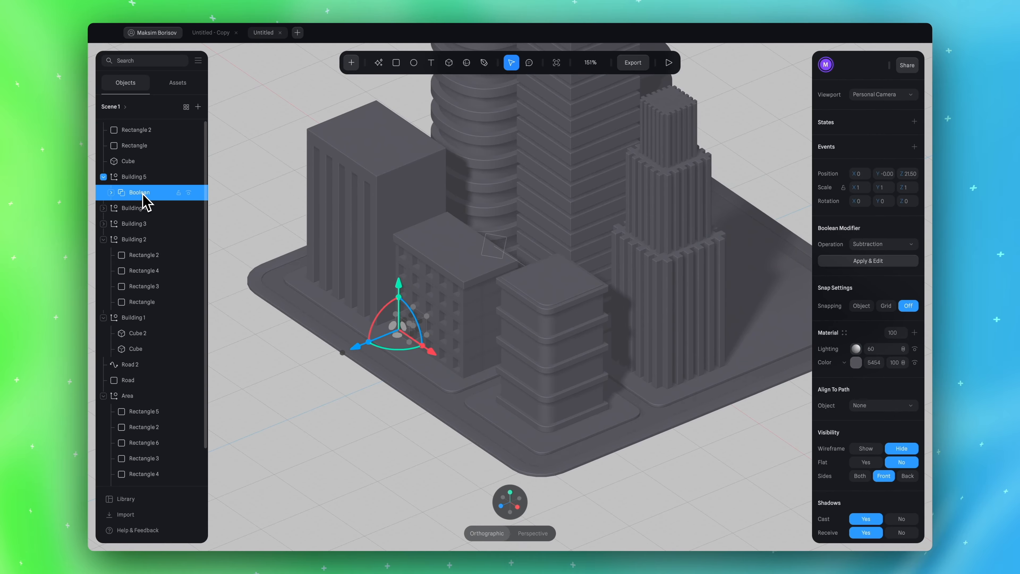
left_click(856, 348)
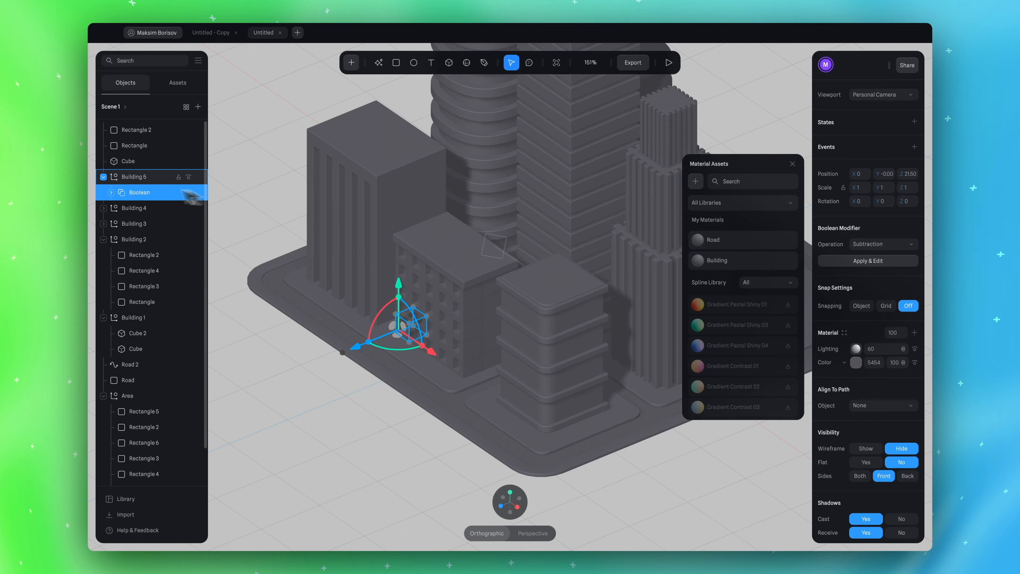
left_click(721, 262)
Move the loose Cube into the Building 5 group and collapse the Building 5, Building 2 and Building 1 groups
left_click(103, 177)
left_click(128, 161)
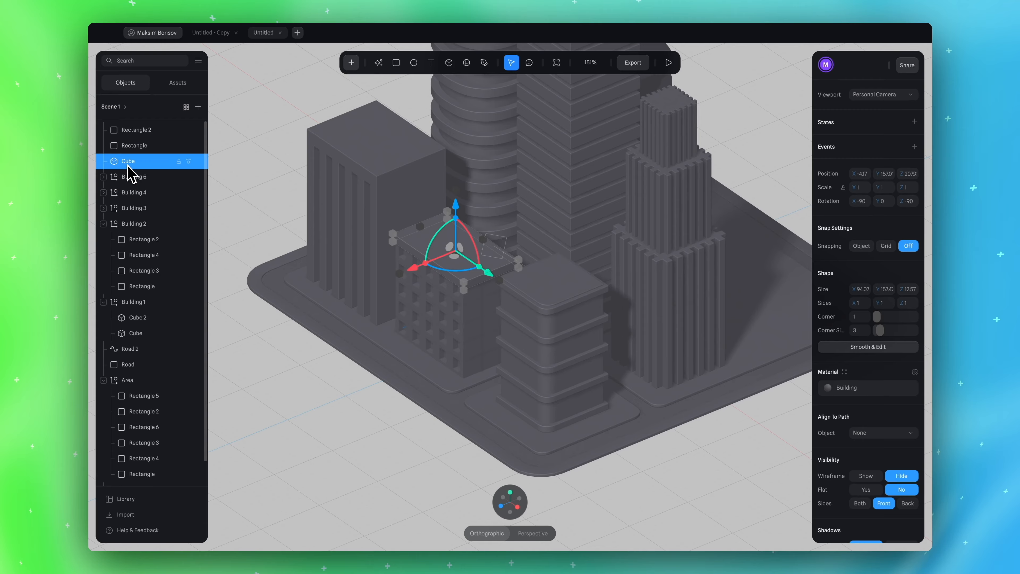
left_click_drag(131, 164, 135, 179)
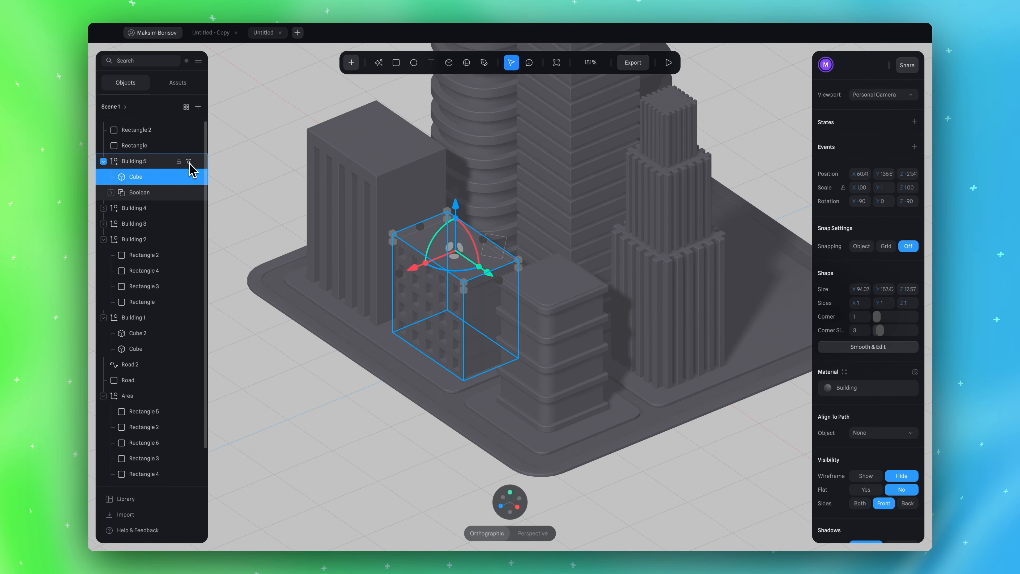
left_click(103, 161)
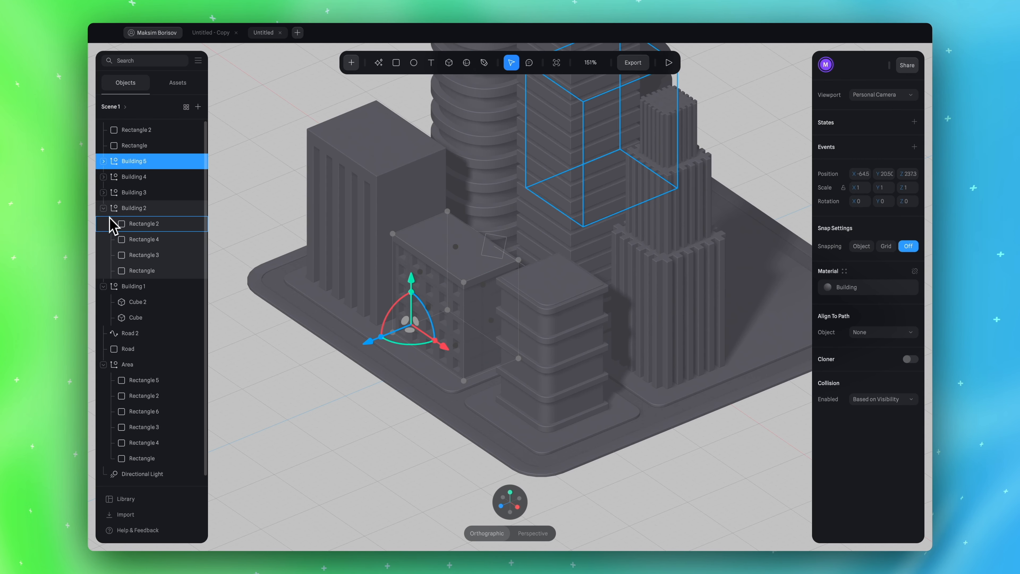
left_click(105, 208)
left_click(103, 224)
Group the loose Rectangle 2 and Rectangle, name the group Building 6, and collapse it
left_click(145, 146)
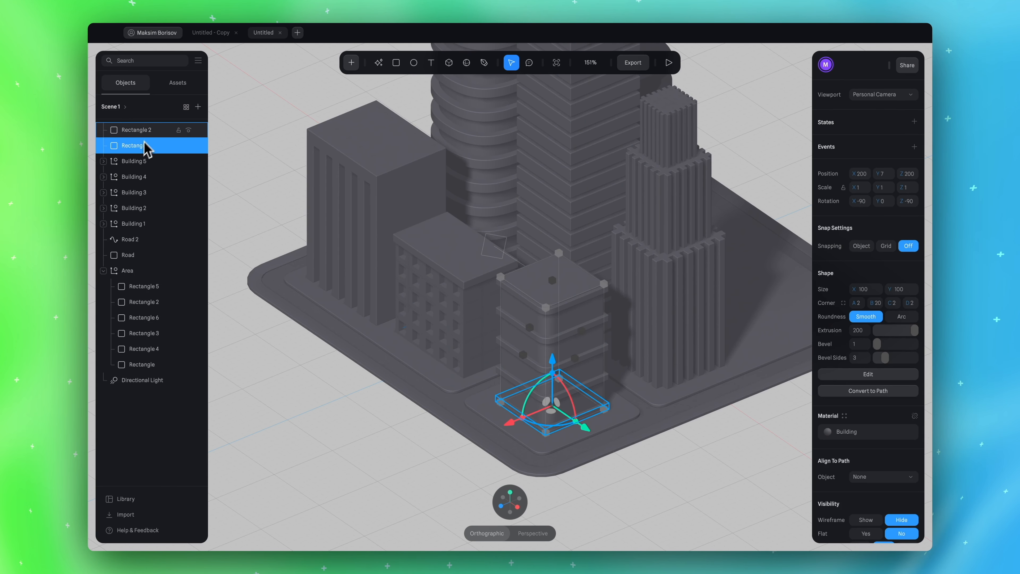
left_click(154, 133, "shift")
key("ctrl+g")
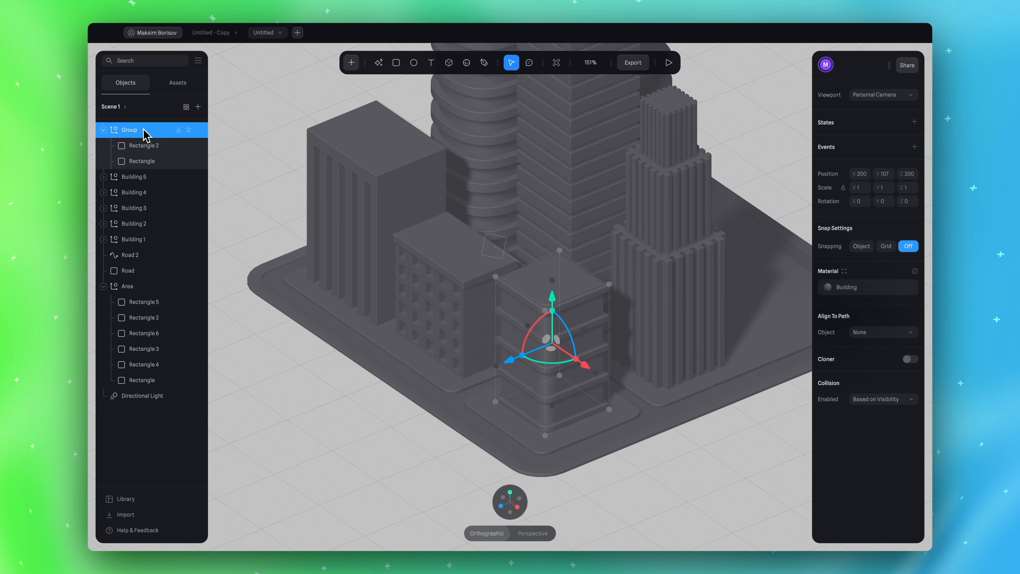
double_click(141, 130)
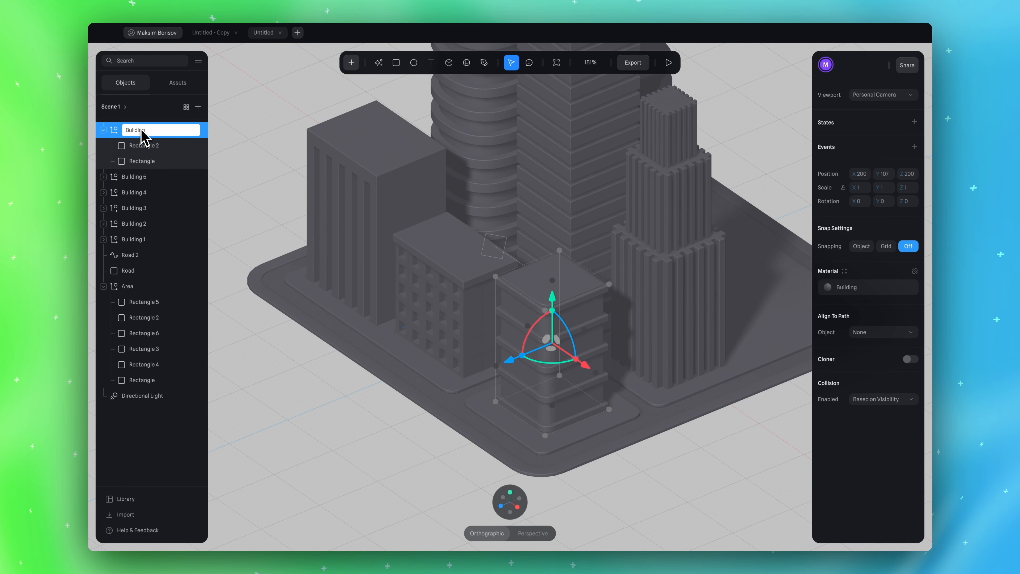
key("Return")
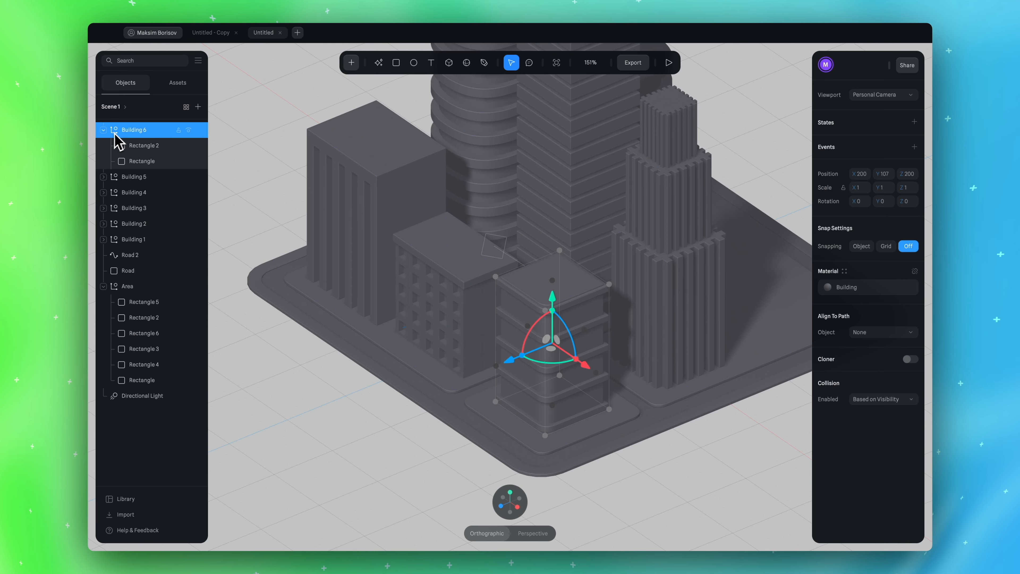
left_click(104, 130)
left_click(647, 482)
Examine the six-building city block and its remaining empty plot from several angles and distances
scroll(690, 484, "down", 1)
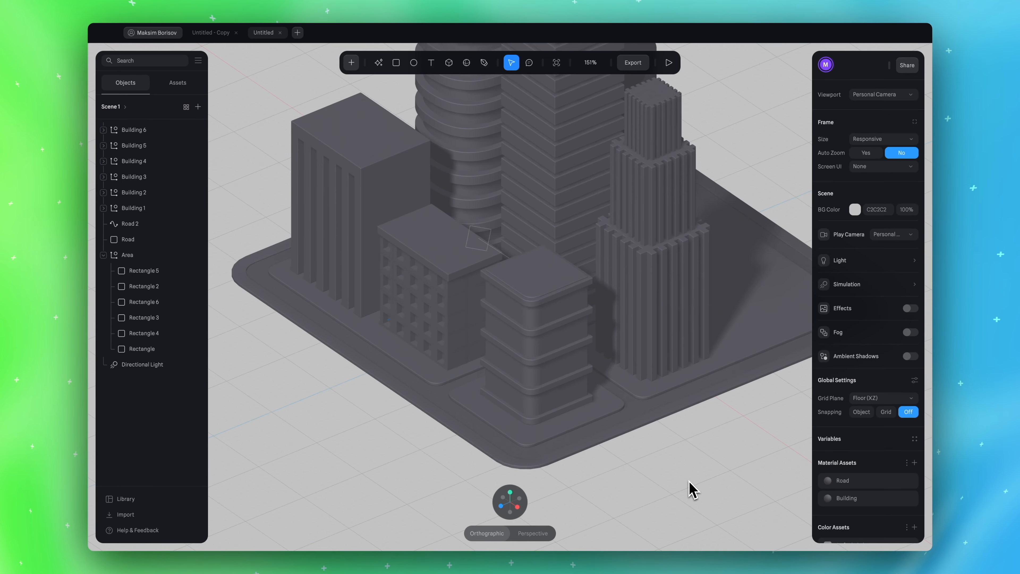
scroll(689, 483, "right", 2)
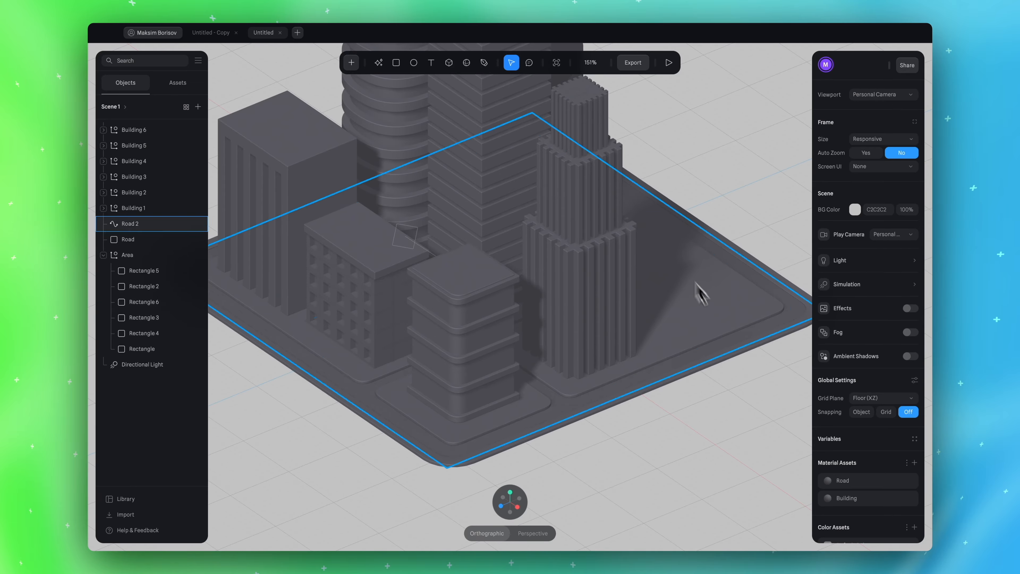
scroll(687, 277, "right", 3)
scroll(665, 412, "up", 2)
scroll(712, 419, "down", 5, "ctrl")
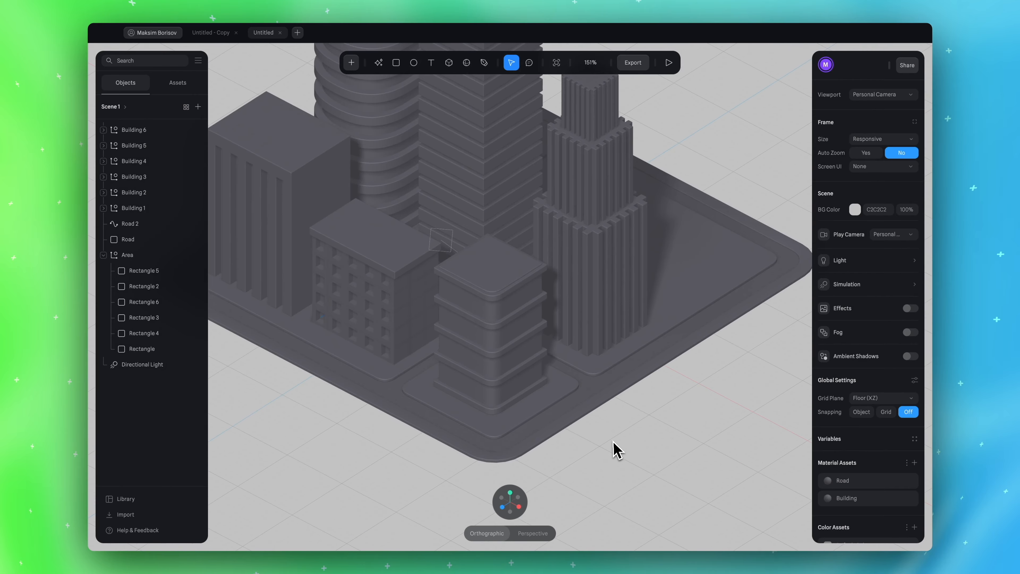
scroll(615, 449, "left", 2)
scroll(716, 429, "down", 5, "ctrl")
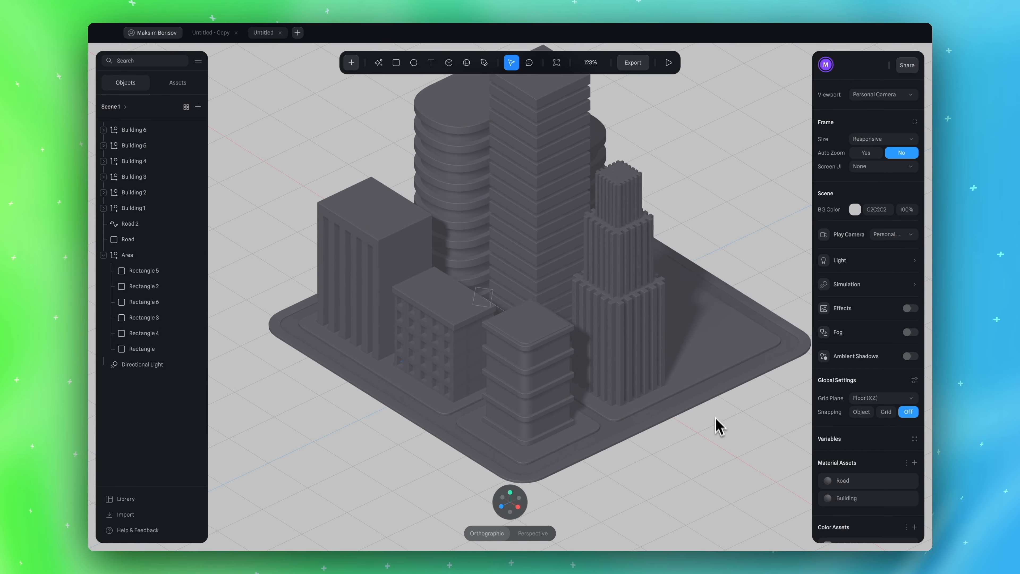
scroll(662, 329, "up", 3, "ctrl")
left_click(628, 343)
scroll(630, 338, "up", 4, "ctrl")
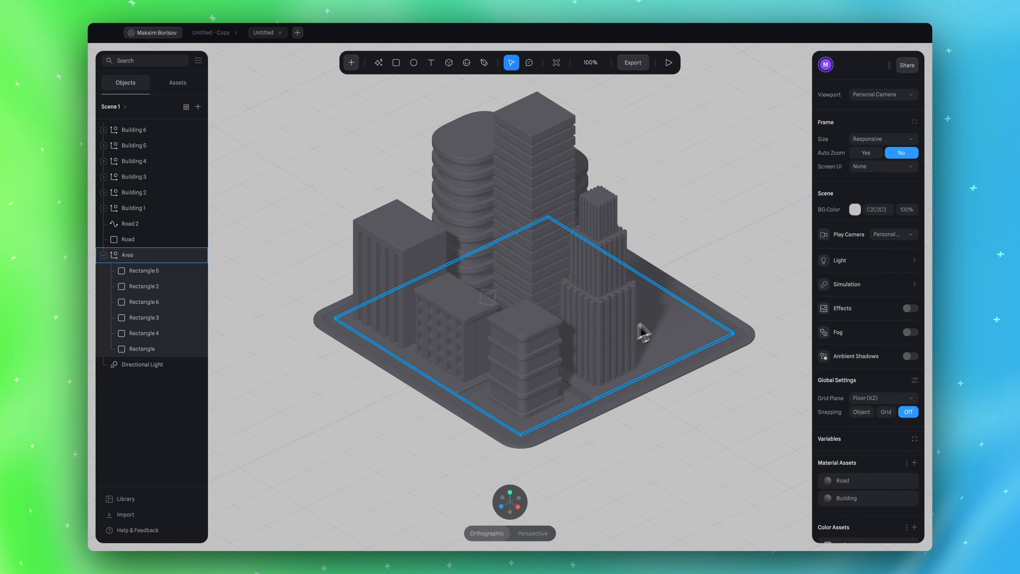
right_click_drag(712, 320, 704, 204)
left_click(531, 205)
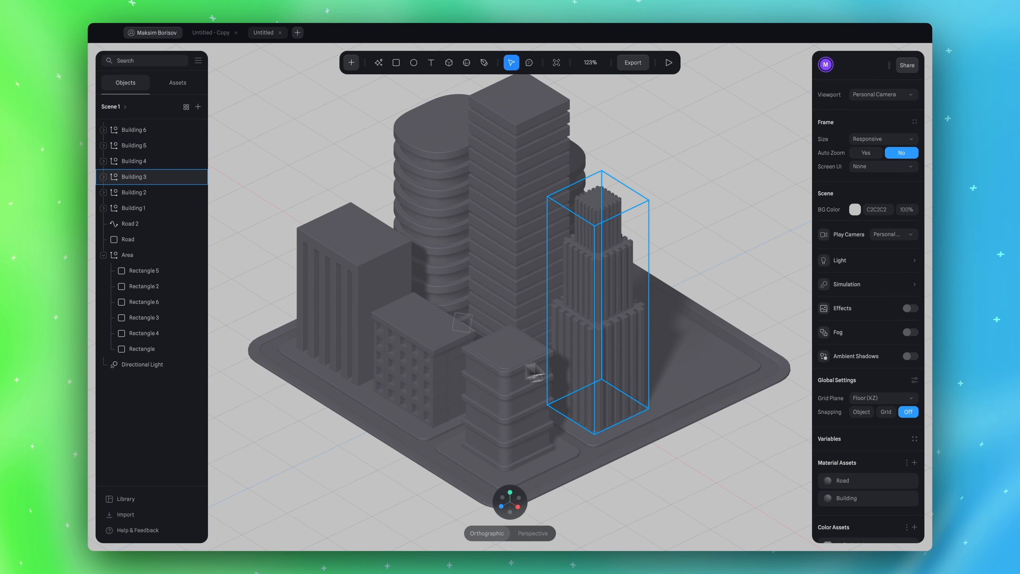
right_click_drag(724, 194, 680, 348)
Switch to the Untitled - Copy reference scene and examine the building with the gridded facade beside the stepped tower
left_click(209, 34)
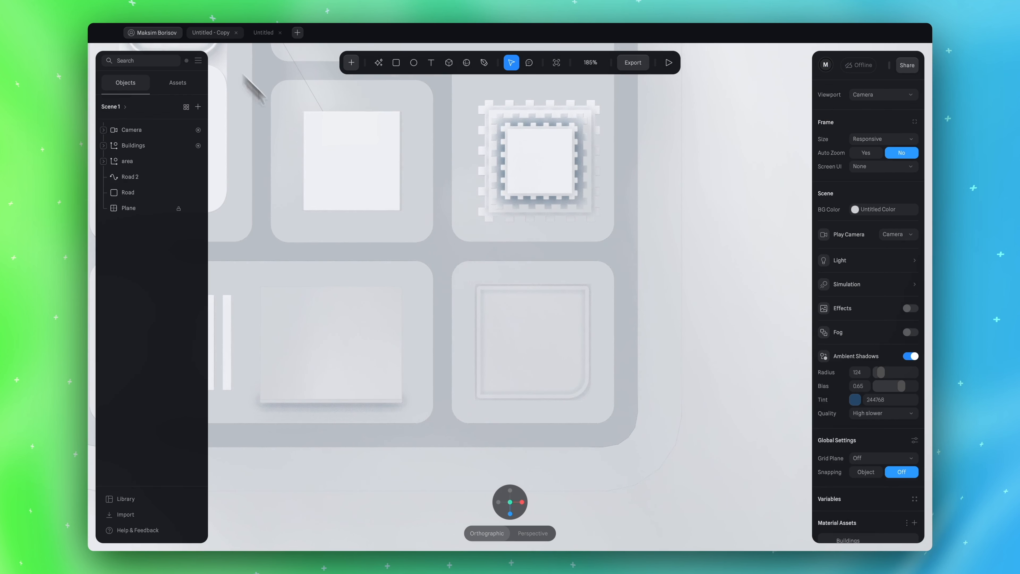
right_click_drag(652, 288, 638, 223)
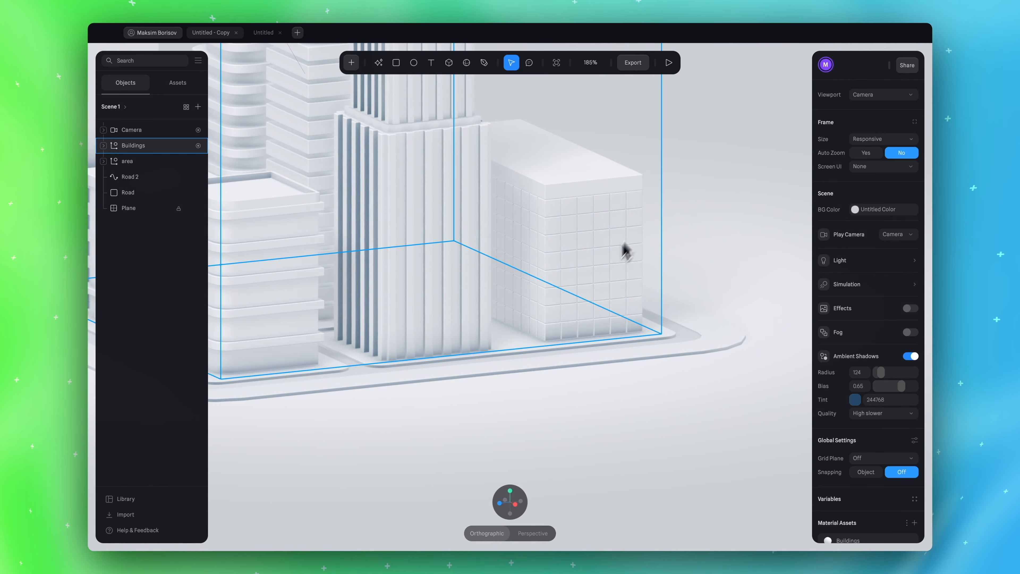
In the Untitled city scene, place a 36-unit cube near the corner of the empty building plot
scroll(582, 320, "up", 2)
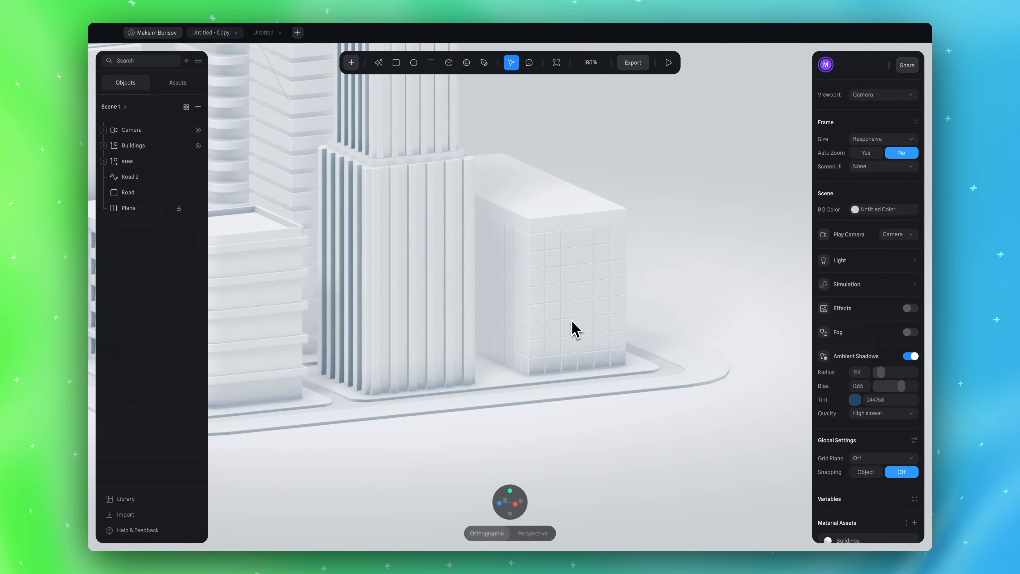
left_click(263, 37)
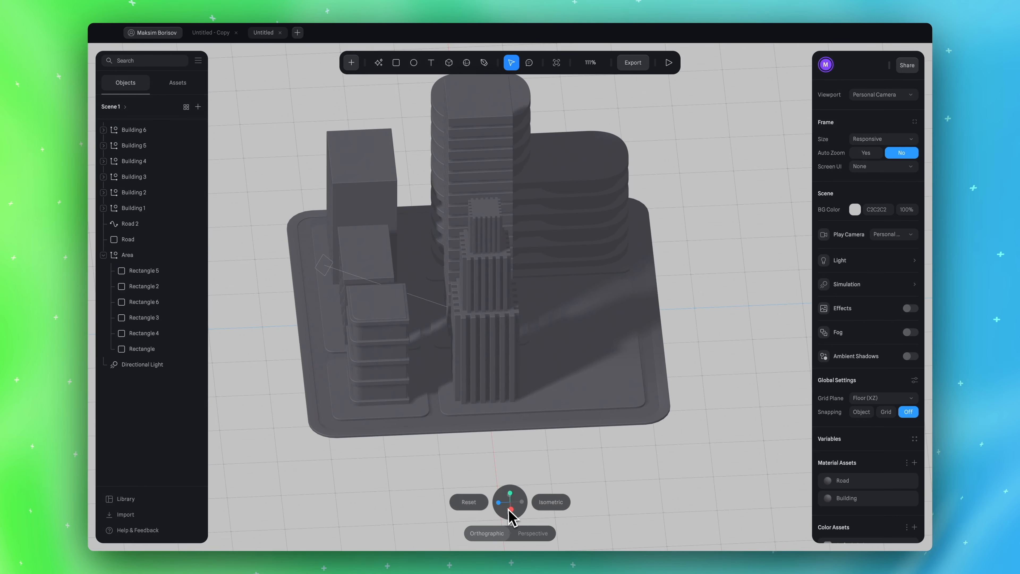
left_click(512, 497)
scroll(517, 266, "up", 5)
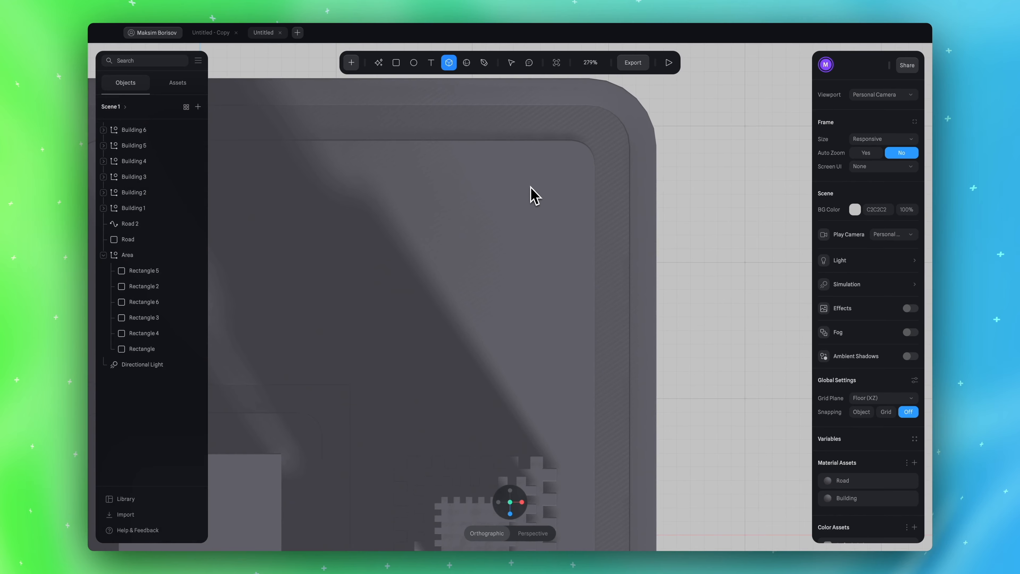
left_click(533, 196)
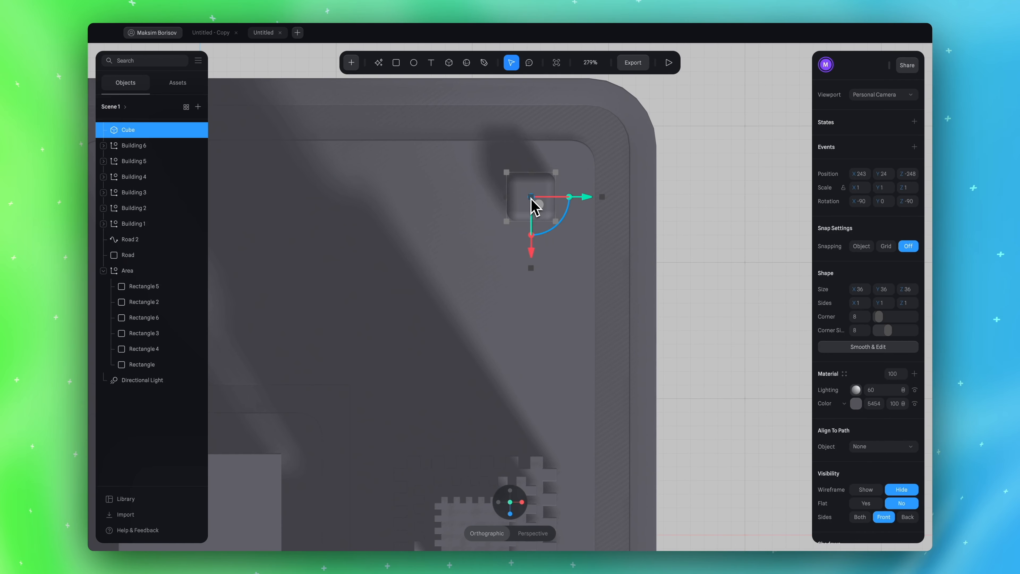
Set the new cube's corner radius to 1
left_click_drag(648, 270, 585, 231, "alt")
scroll(588, 239, "down", 3)
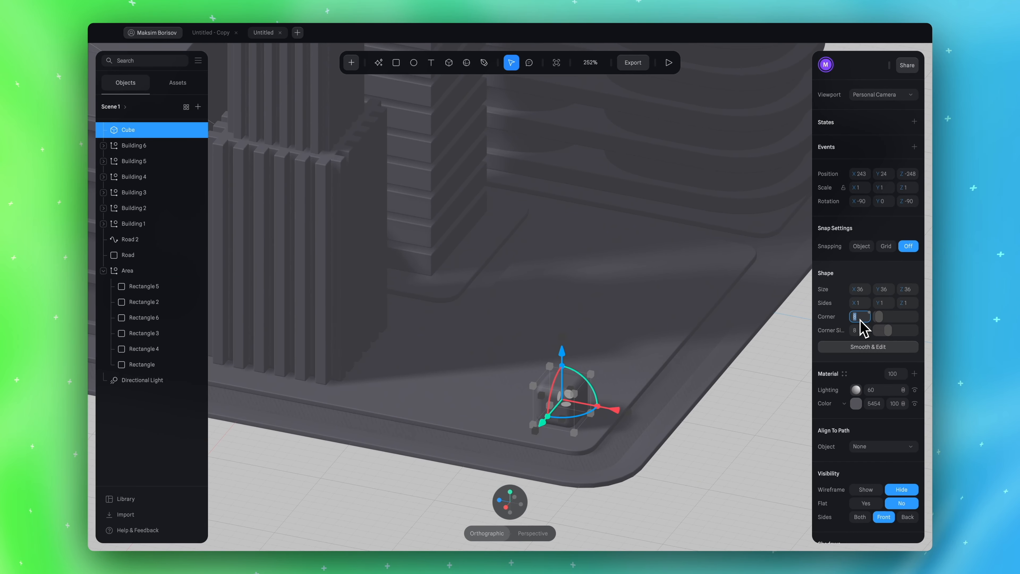
type("1")
key("Return")
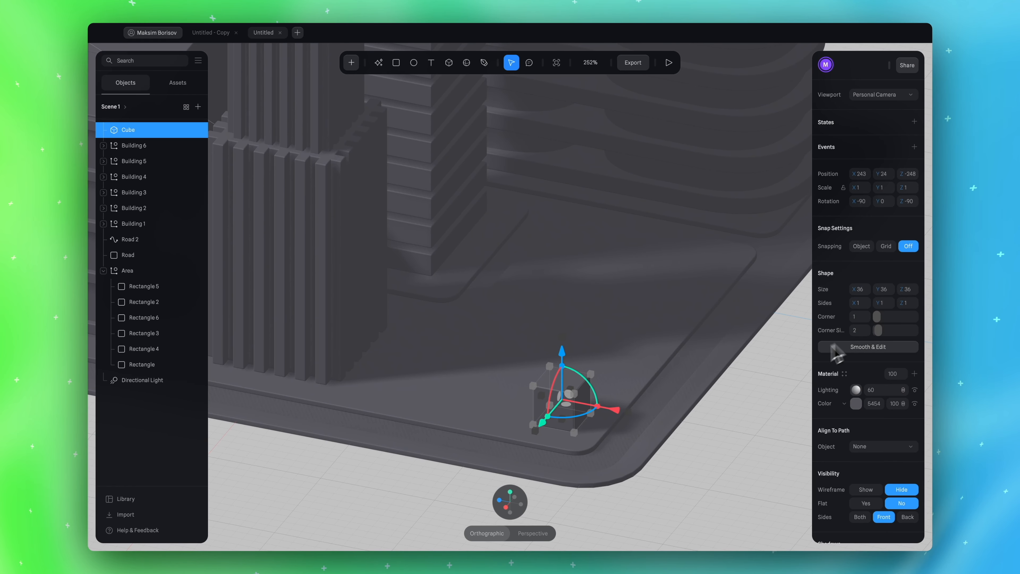
left_click(725, 460)
Enable a cloner on the cube and set its type to Grid
scroll(699, 472, "down", 2)
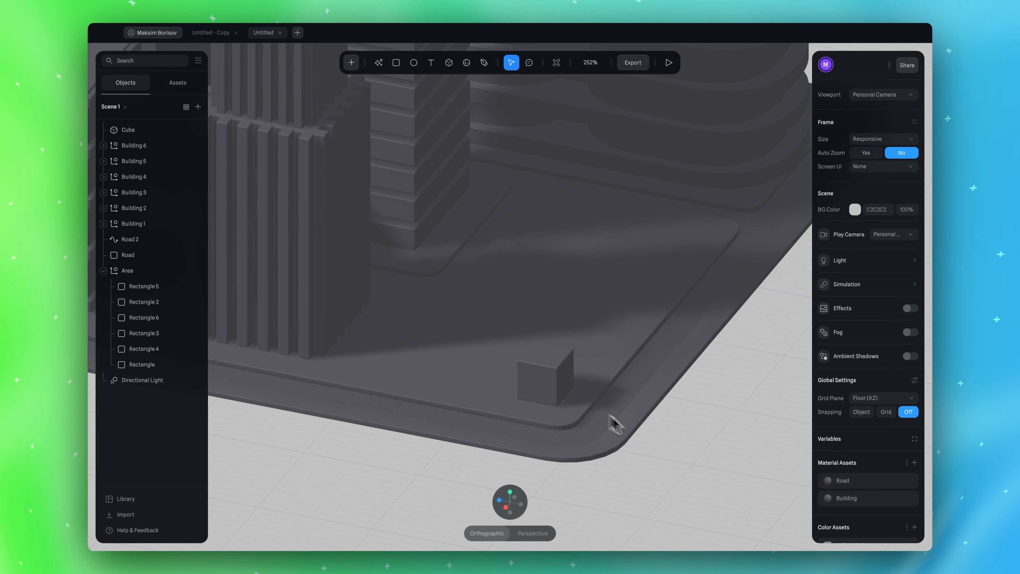
scroll(631, 429, "down", 2)
mouse_move(656, 437)
left_mouse_down("alt")
mouse_move(633, 436)
mouse_move(645, 434)
left_mouse_up("alt")
left_click(553, 405)
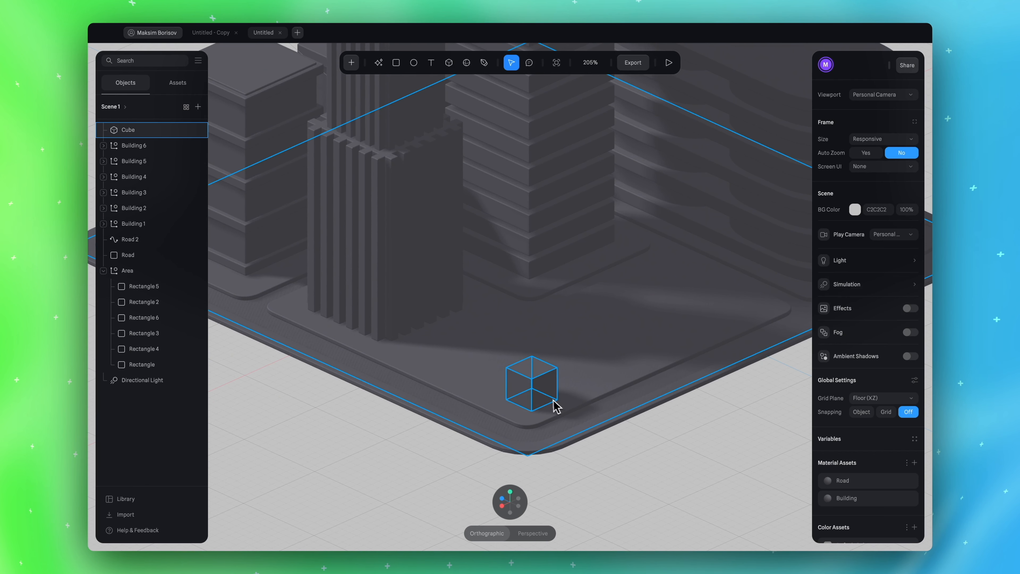
left_click(665, 524)
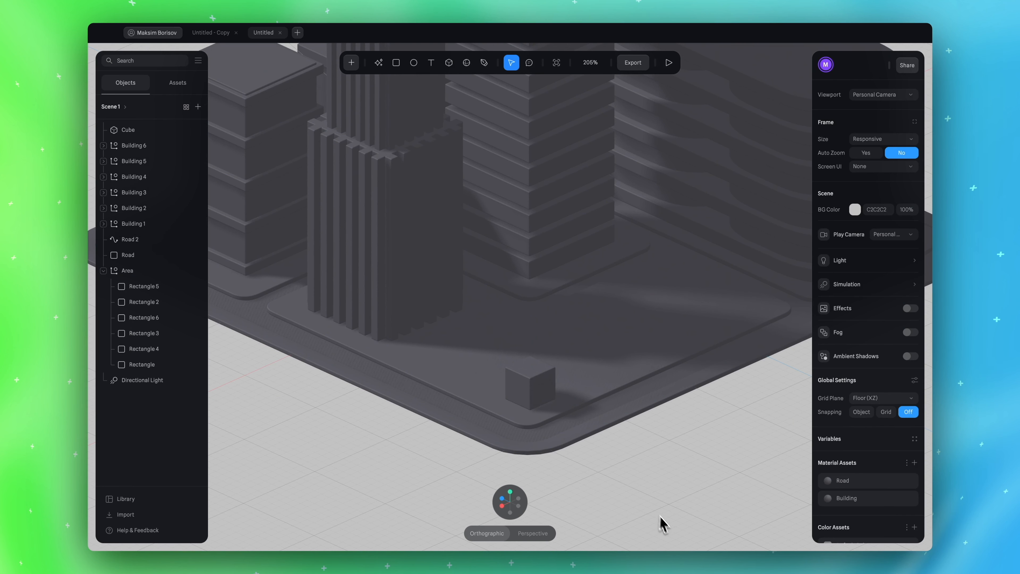
mouse_move(646, 503)
left_mouse_down("alt")
mouse_move(710, 504)
mouse_move(663, 506)
left_mouse_up("alt")
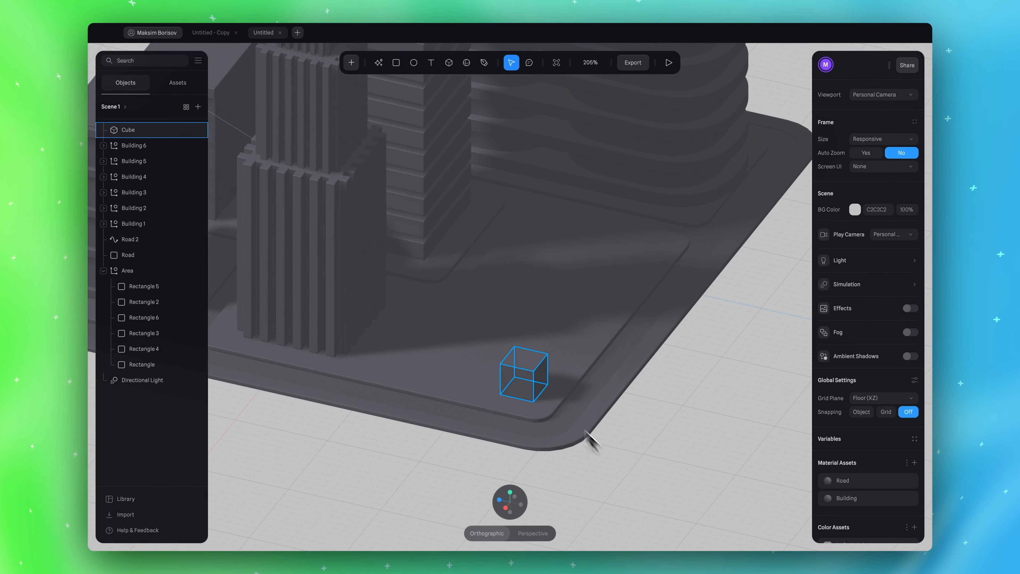
left_click(528, 378)
scroll(827, 411, "down", 3)
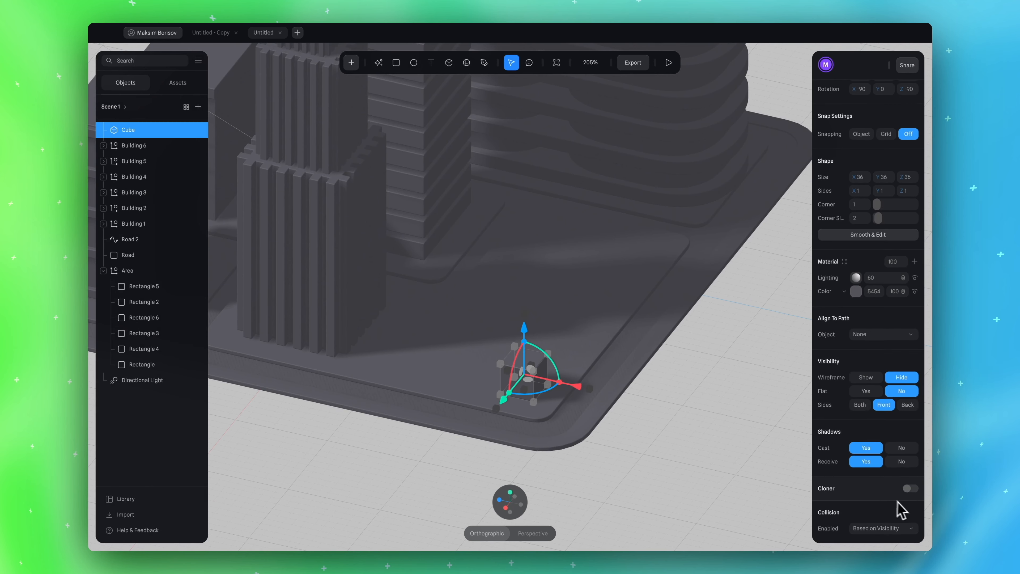
left_click(909, 488)
scroll(867, 446, "down", 2)
left_click(876, 412)
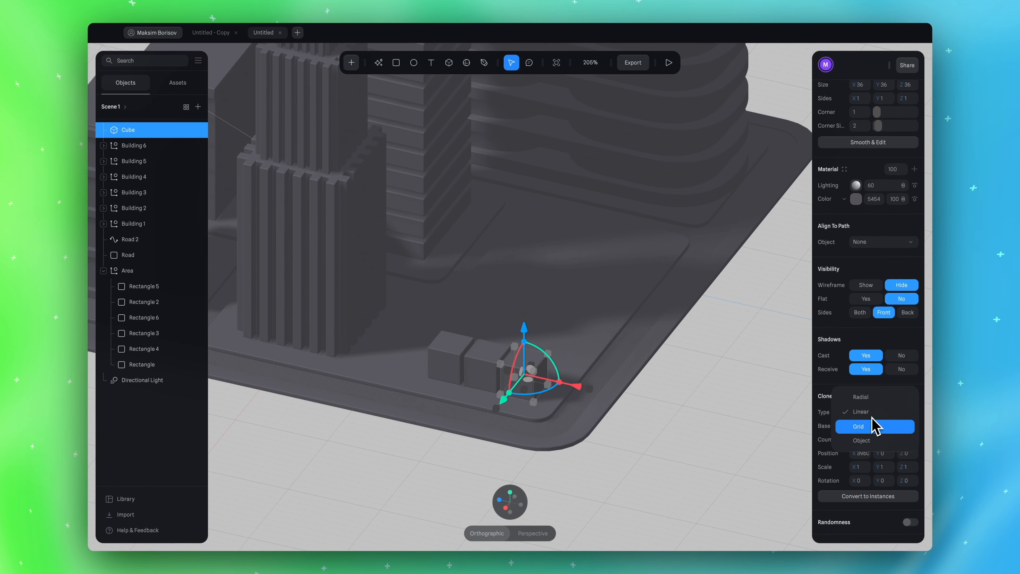
left_click(871, 427)
left_click(864, 426)
Reduce the grid cloner's X spacing to about 38.6
left_click_drag(695, 445, 664, 442, "alt")
scroll(873, 437, "down", 1)
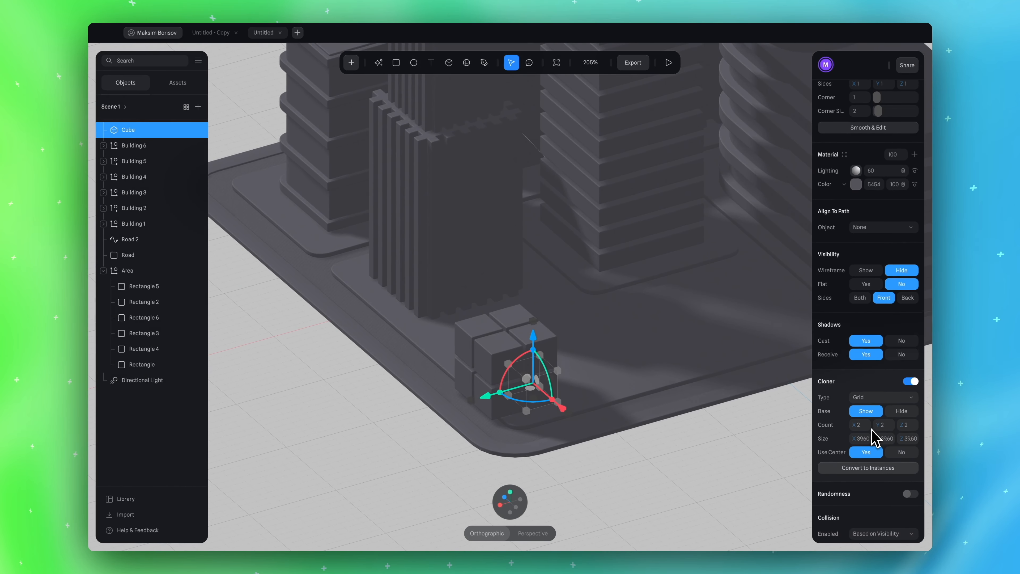
mouse_move(853, 434)
left_mouse_down()
mouse_move(846, 413)
mouse_move(855, 435)
left_mouse_up()
Turn off centering for the grid cloner and set its X count to 4
left_click_drag(667, 484, 715, 475, "alt")
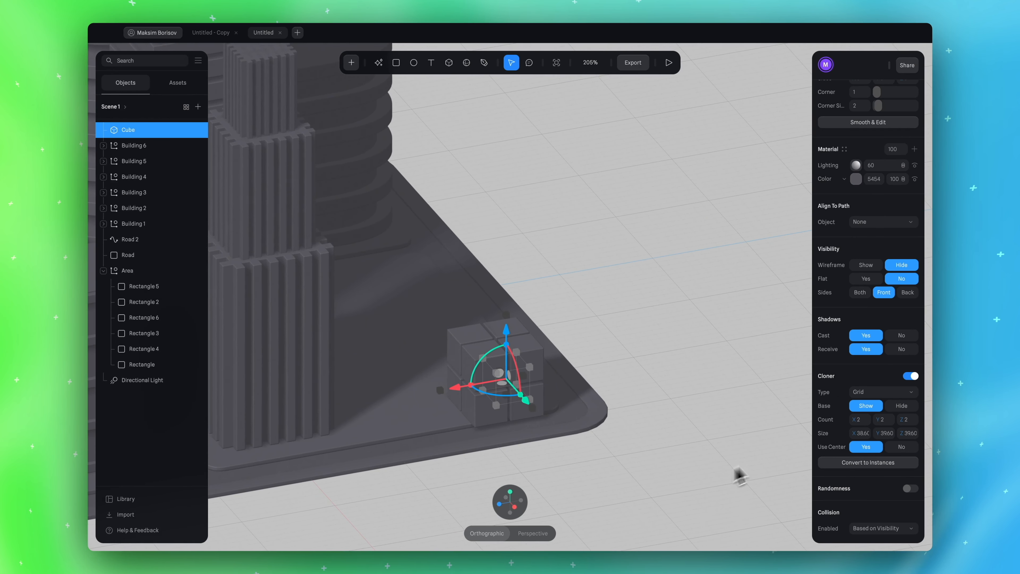
left_click_drag(855, 422, 856, 422)
left_click(899, 448)
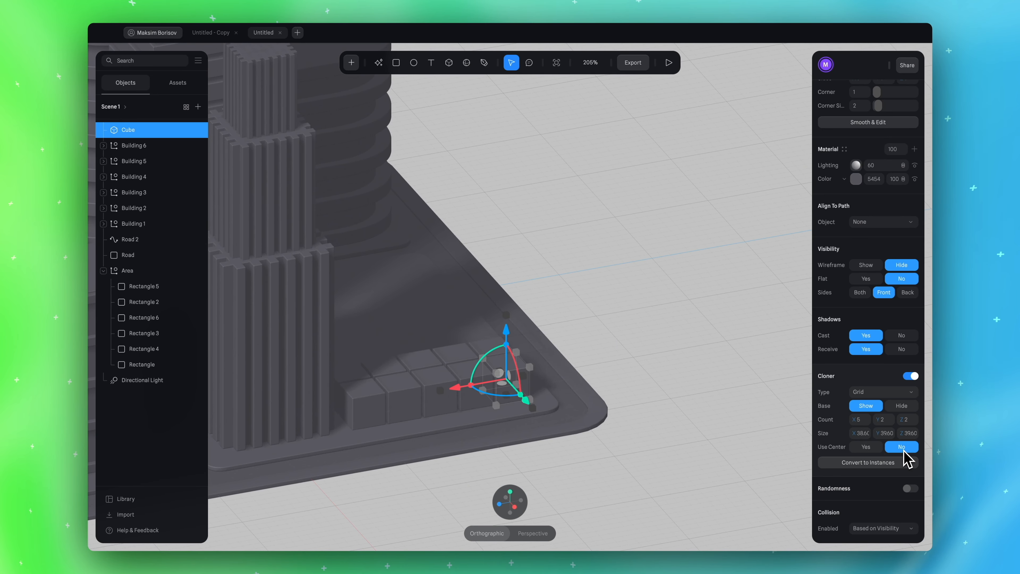
left_click_drag(856, 424, 856, 424)
Increase the grid cloner's Y count to 8 so the clones extend along the plot
left_click_drag(744, 374, 662, 386, "alt")
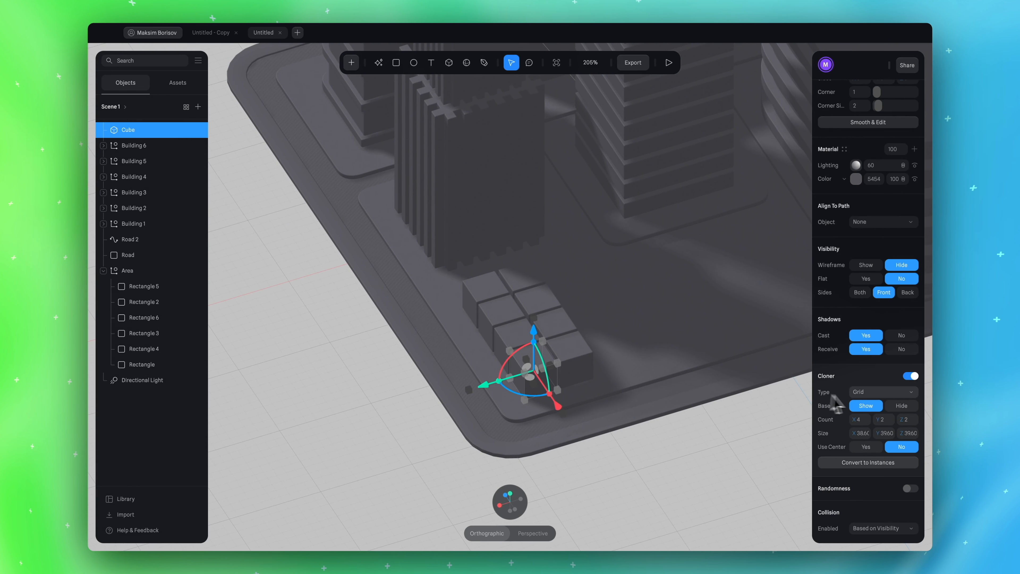
left_click_drag(877, 425, 879, 422)
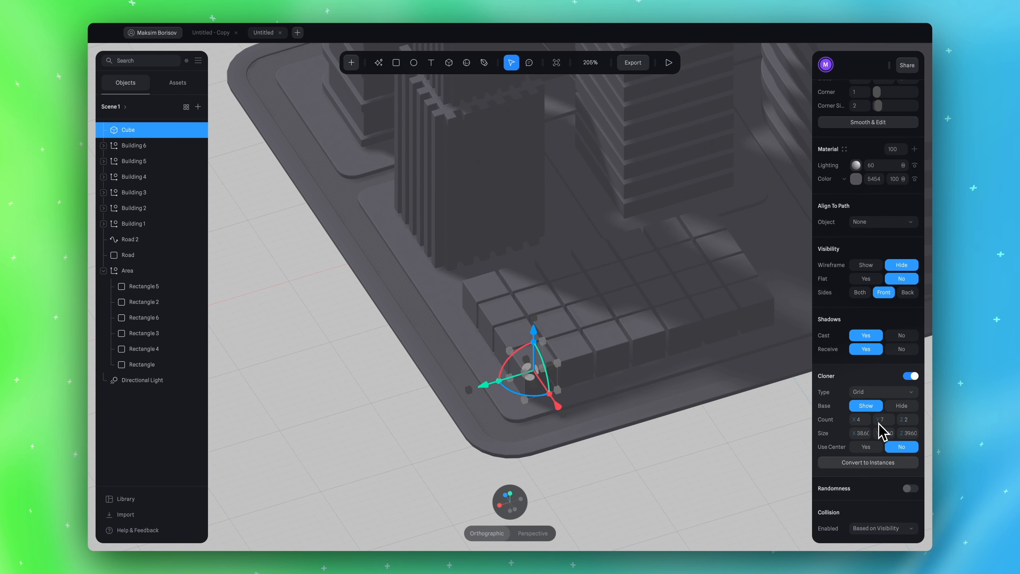
scroll(701, 484, "right", 4)
scroll(699, 483, "up", 1)
left_click_drag(879, 419, 880, 419)
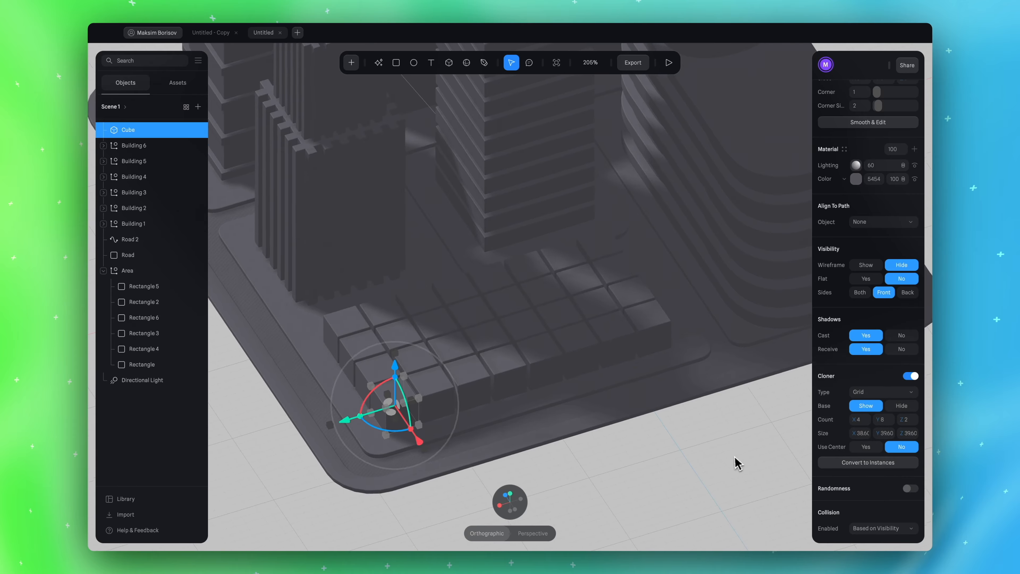
Set the grid cloner's Z count to 4
left_click_drag(735, 463, 788, 446, "alt")
left_click_drag(911, 422, 904, 421)
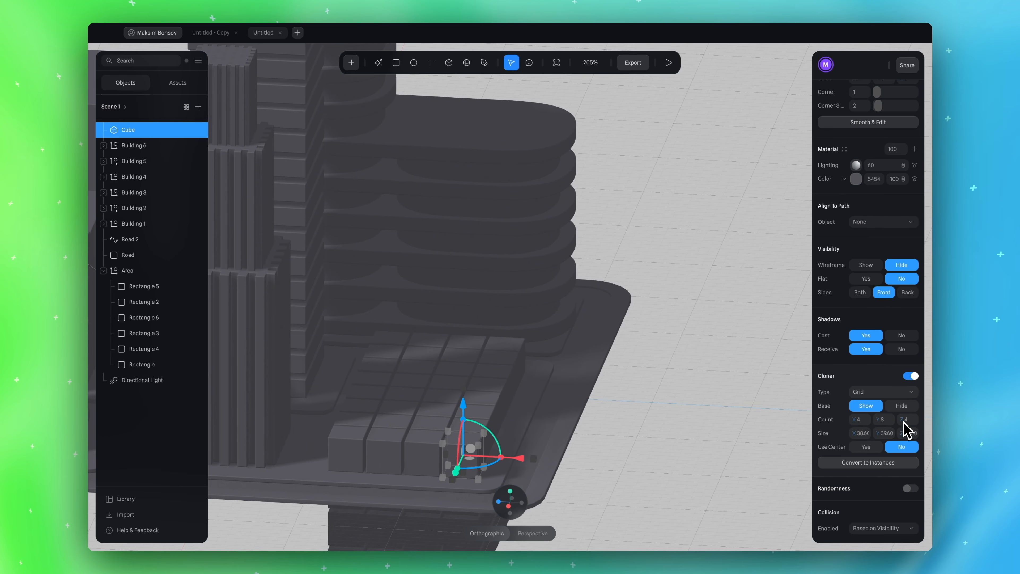
scroll(647, 401, "down", 4)
Set the grid cloner's Z spacing to -30 so the clones stack upward from the plot
left_click_drag(904, 437, 848, 436)
left_click(915, 437)
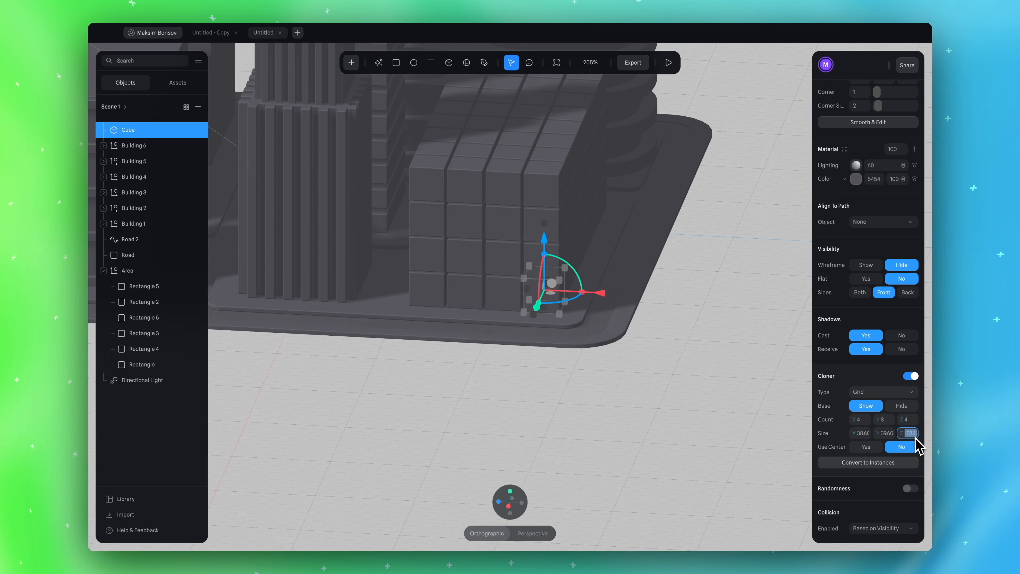
key("Return")
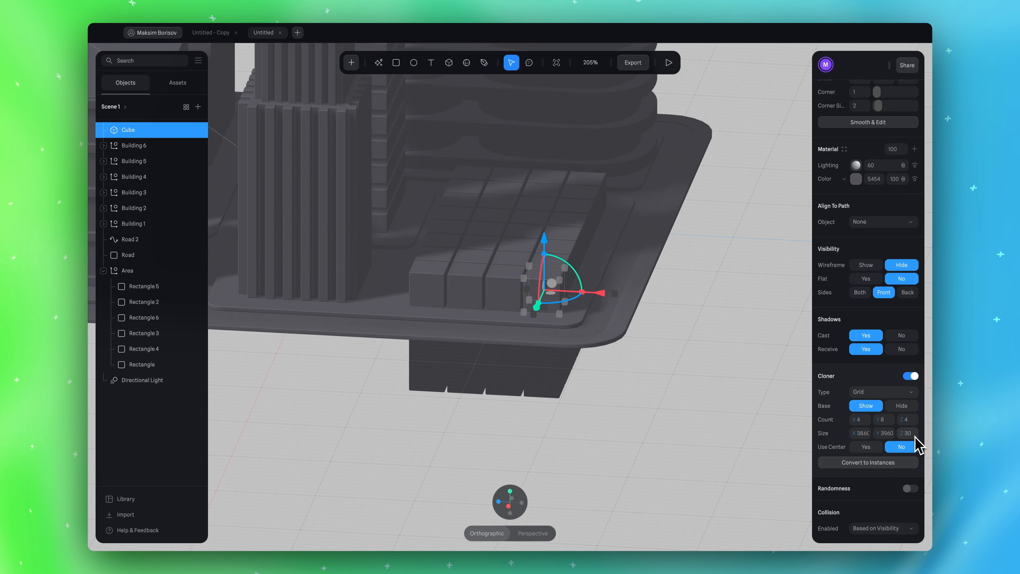
left_click(912, 437)
type("-30")
key("Return")
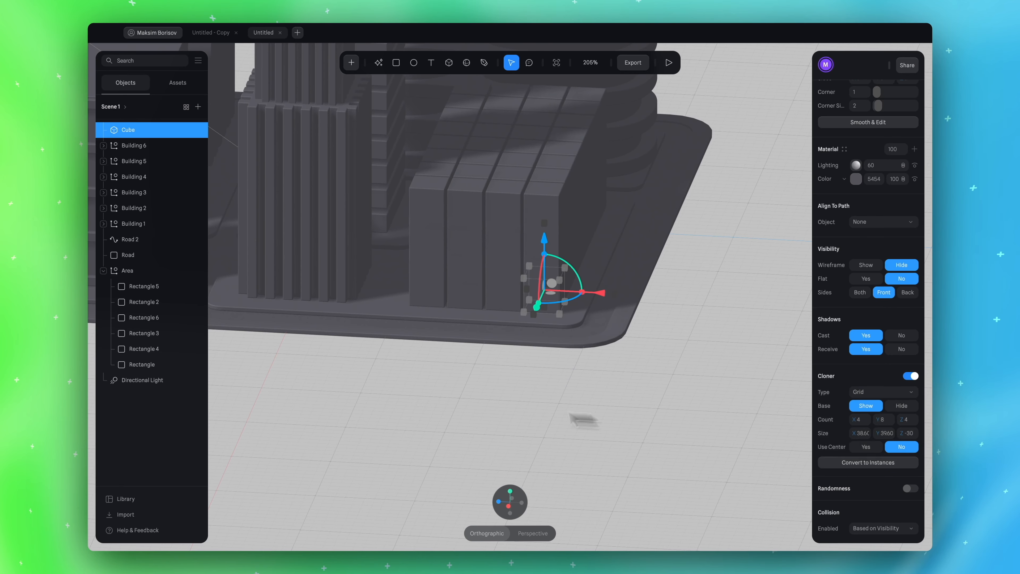
Resize the base cube to 35 on the X, Y and Z axes
scroll(876, 220, "up", 2)
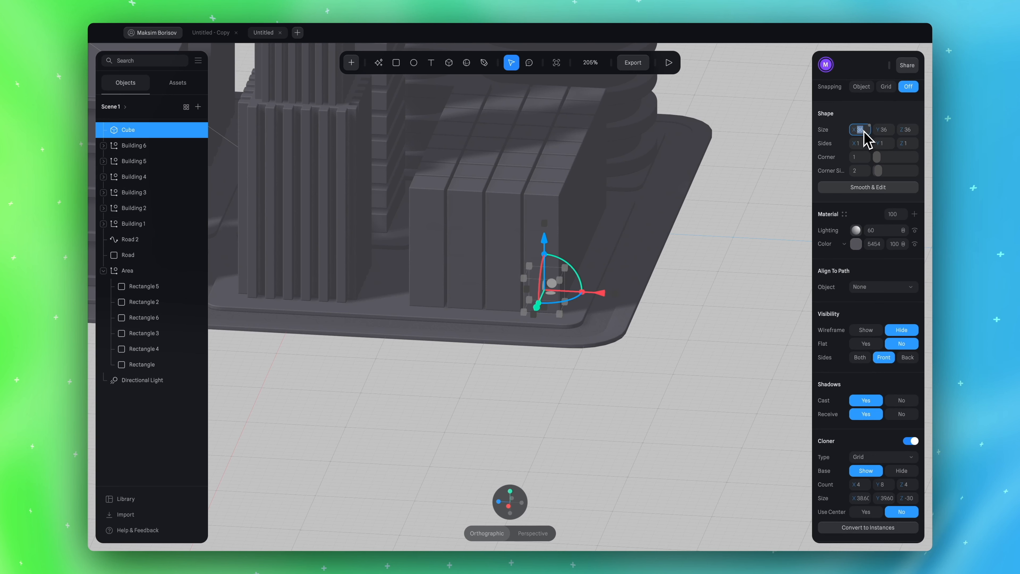
left_click(888, 133)
type("35")
left_click(909, 130)
type("3")
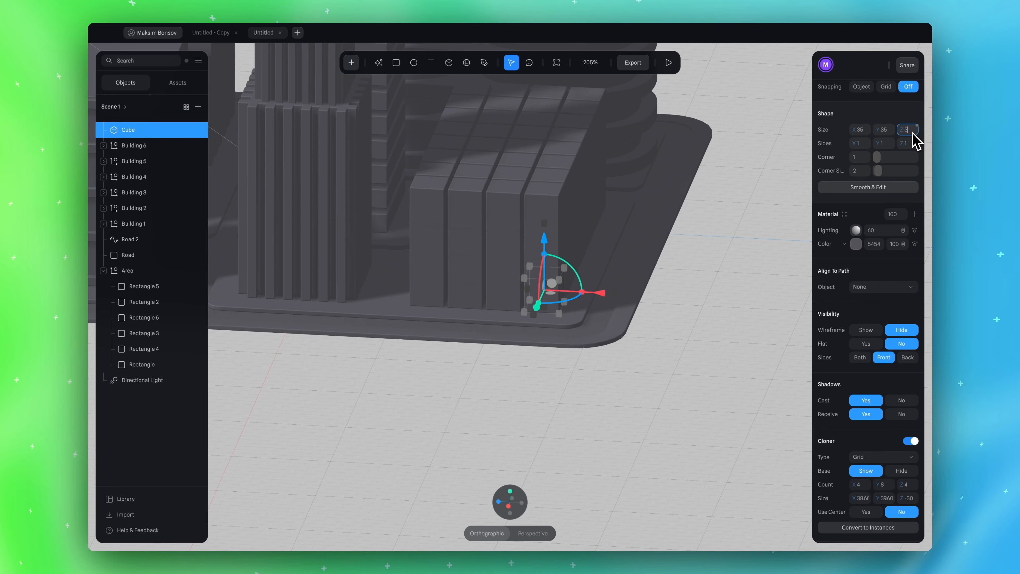
Set the grid cloner's spacing to 35 on X, 35 on Y and -35 on Z
scroll(878, 402, "down", 2)
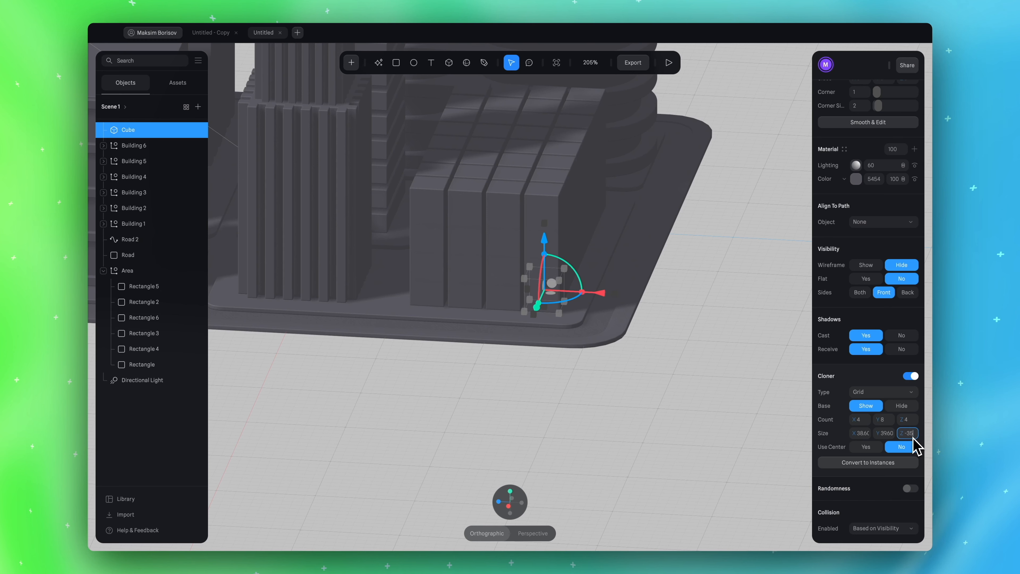
left_click(883, 433)
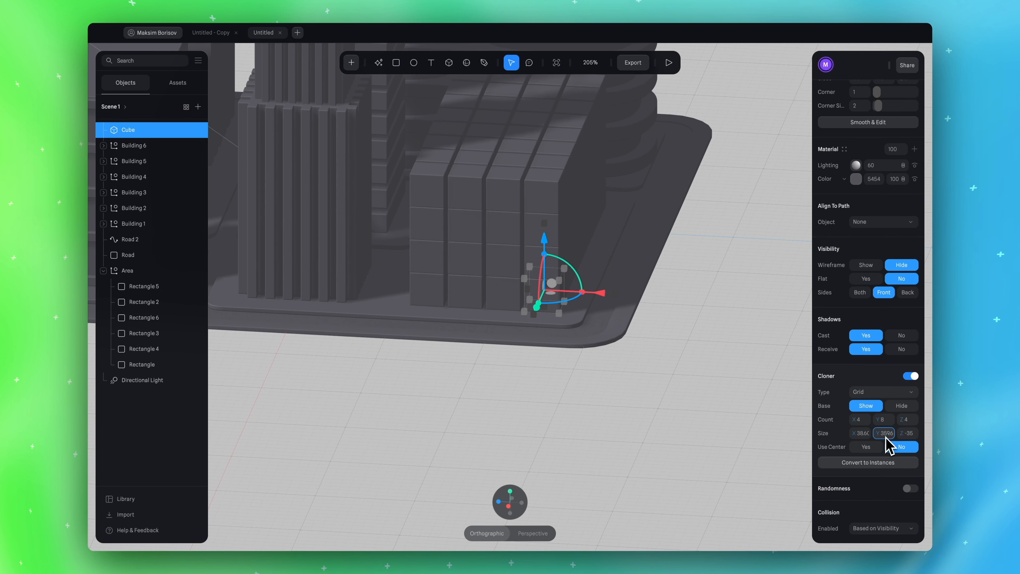
type("35")
key("Return")
left_click(862, 434)
key("Return")
Lengthen the cloned building by setting the cube cloner's Y count to 9
left_click_drag(644, 462, 619, 414)
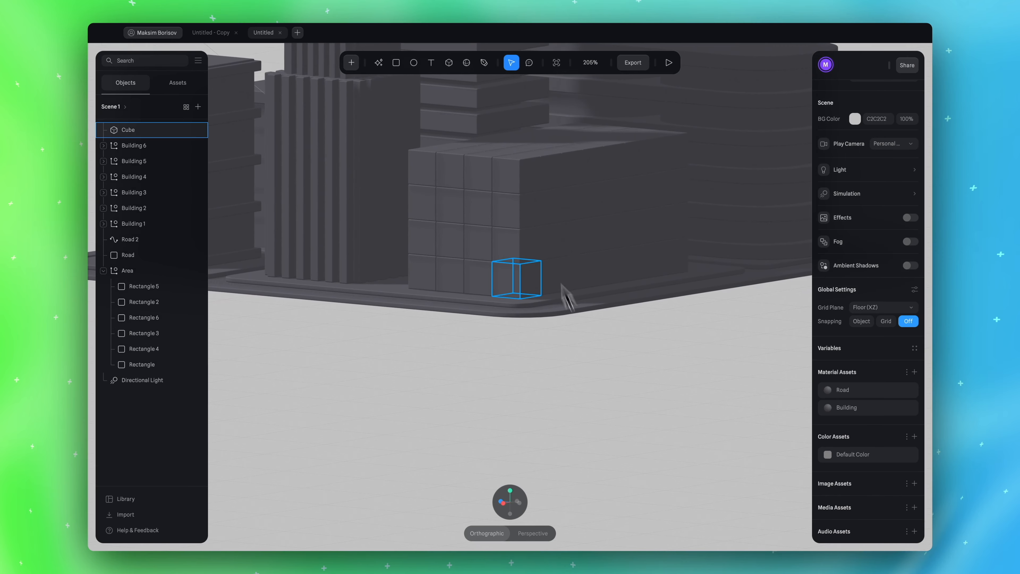
left_click_drag(432, 346, 410, 456)
left_click_drag(610, 444, 656, 433)
left_click(634, 243)
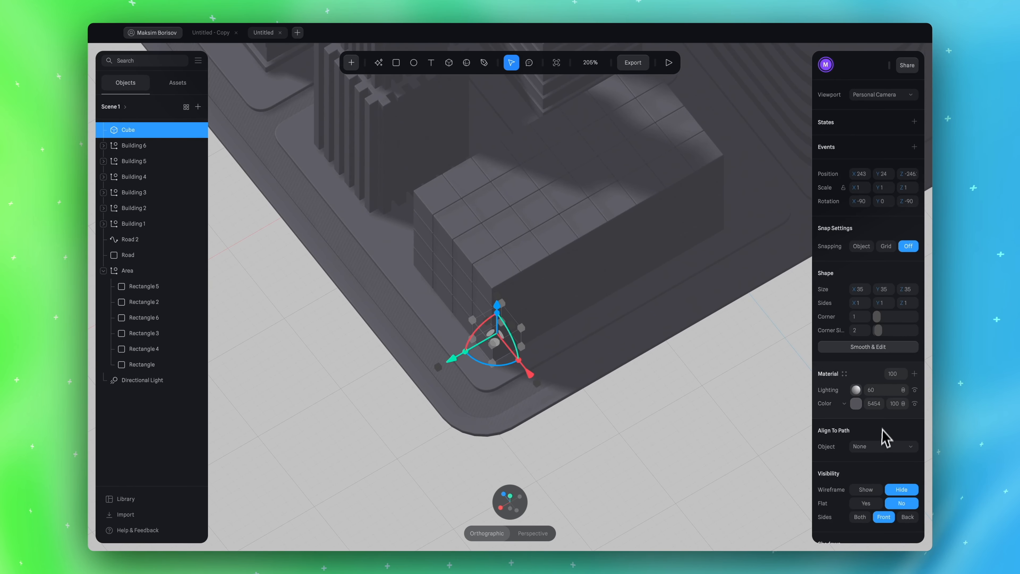
scroll(882, 432, "down", 5)
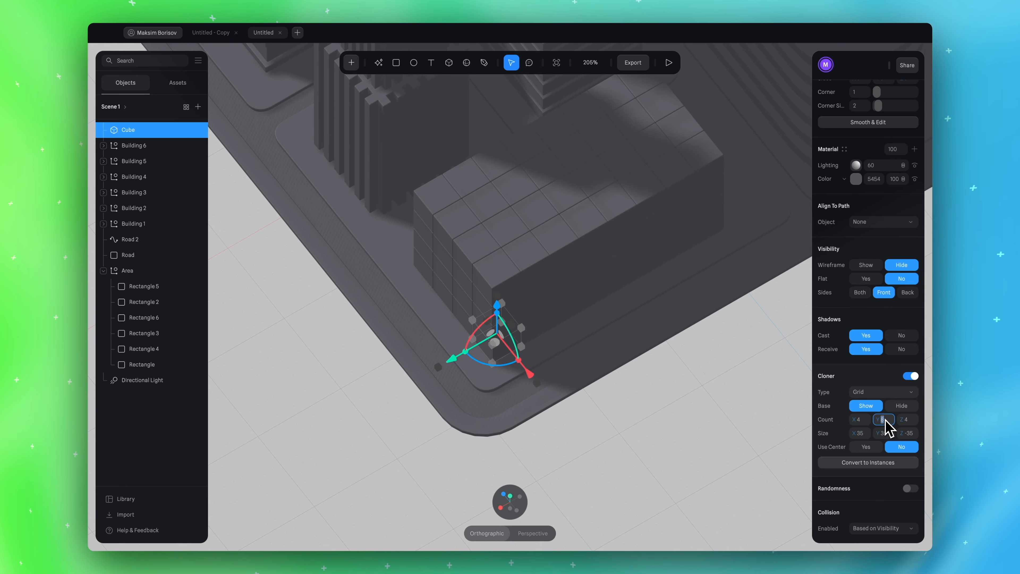
type("9")
key("Return")
Examine the new gridded building against the rest of the city in isometric view and from other angles
left_click_drag(624, 502, 682, 444, "alt")
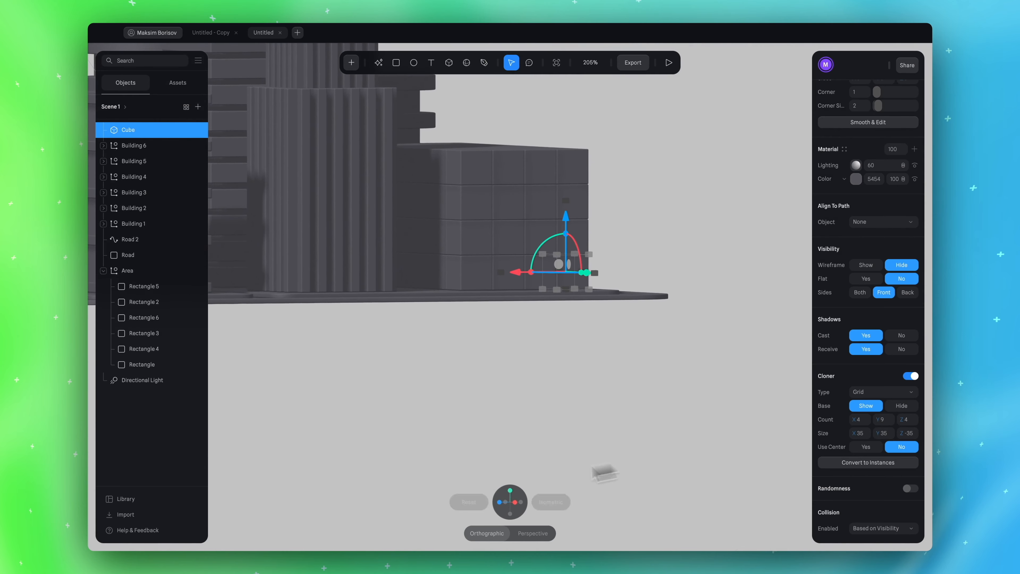
left_click(468, 502)
left_click(551, 502)
left_click(649, 369)
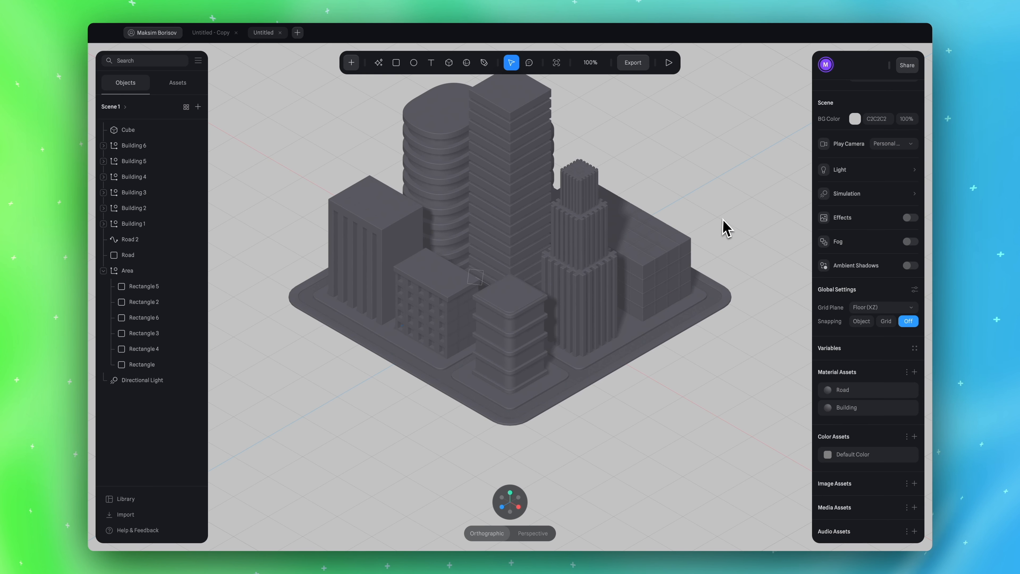
scroll(728, 226, "up", 3)
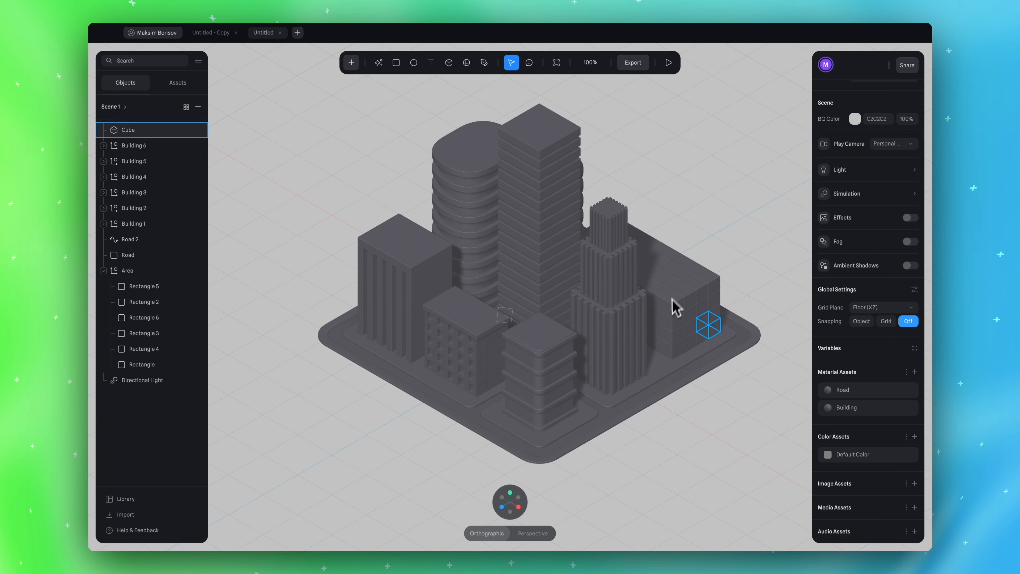
left_click_drag(692, 301, 678, 253)
left_click_drag(644, 423, 702, 386, "alt")
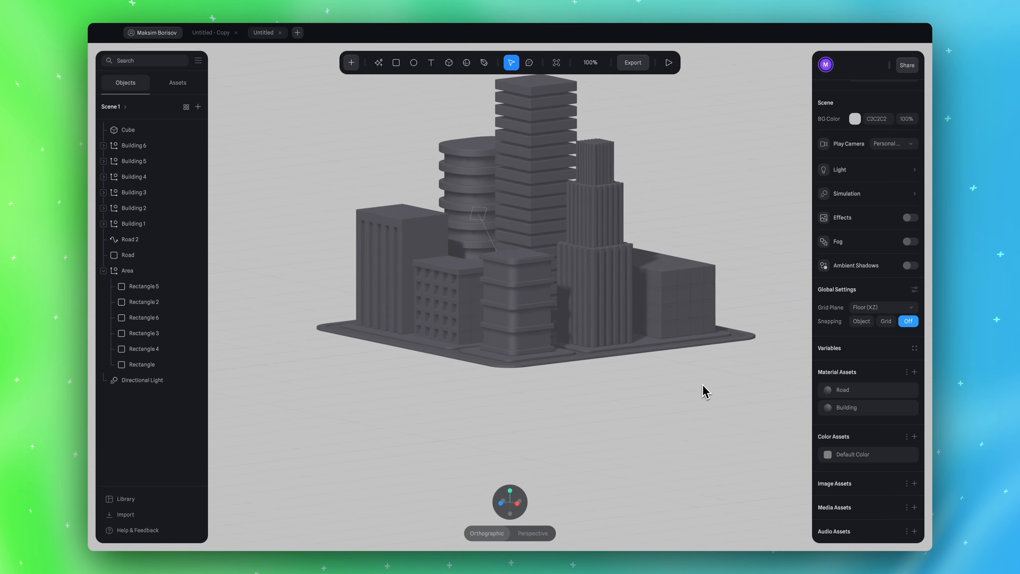
scroll(733, 309, "right", 3)
left_click_drag(687, 298, 628, 371, "alt")
Add a cube over the new gridded building in top view and stretch it to about 144.7 by 318.5 to cover the footprint
left_click(509, 498)
scroll(550, 386, "up", 5)
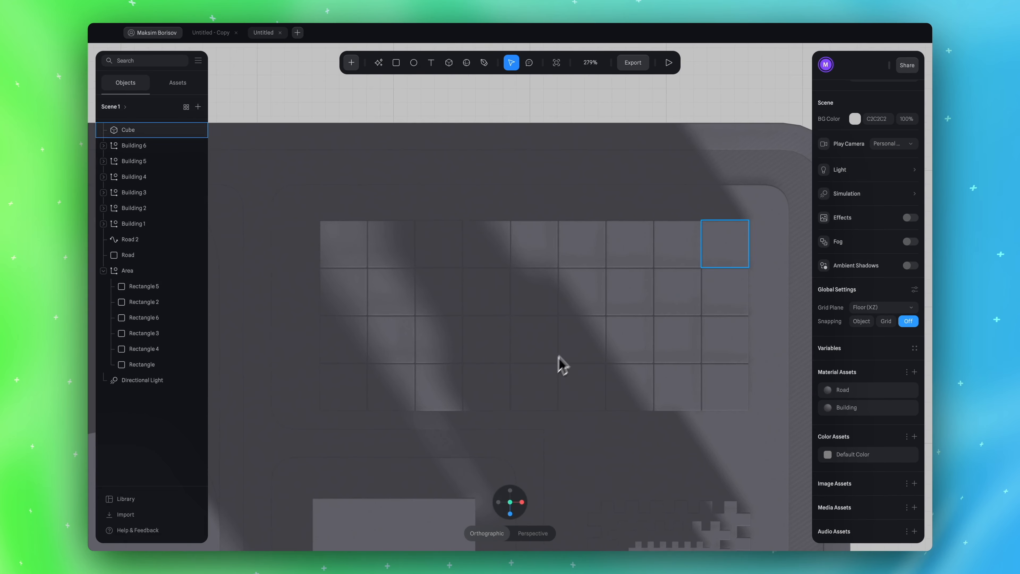
scroll(566, 342, "down", 2)
left_click(449, 62)
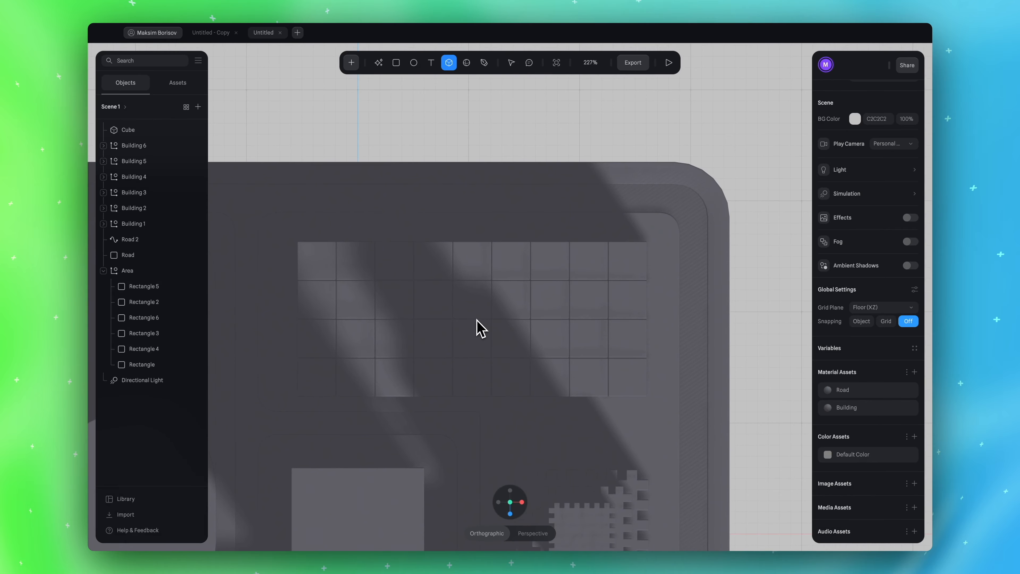
left_click(479, 326)
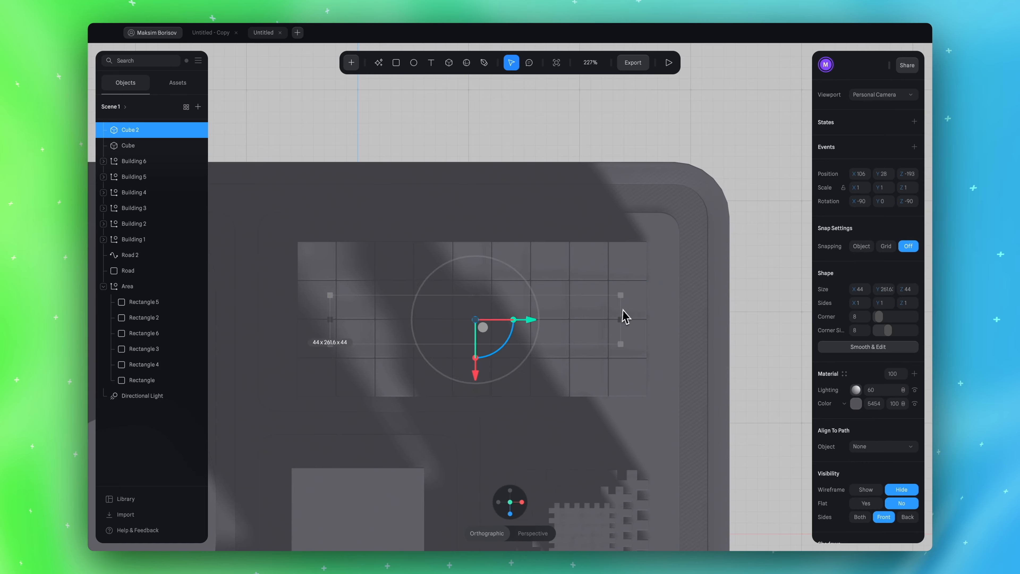
left_click_drag(622, 318, 605, 243)
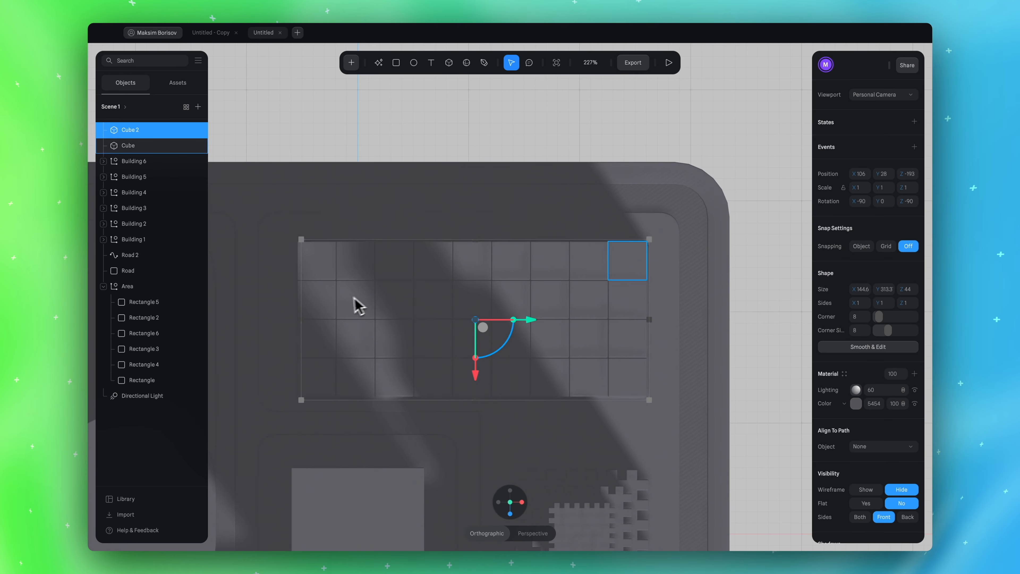
left_click_drag(301, 307, 298, 310)
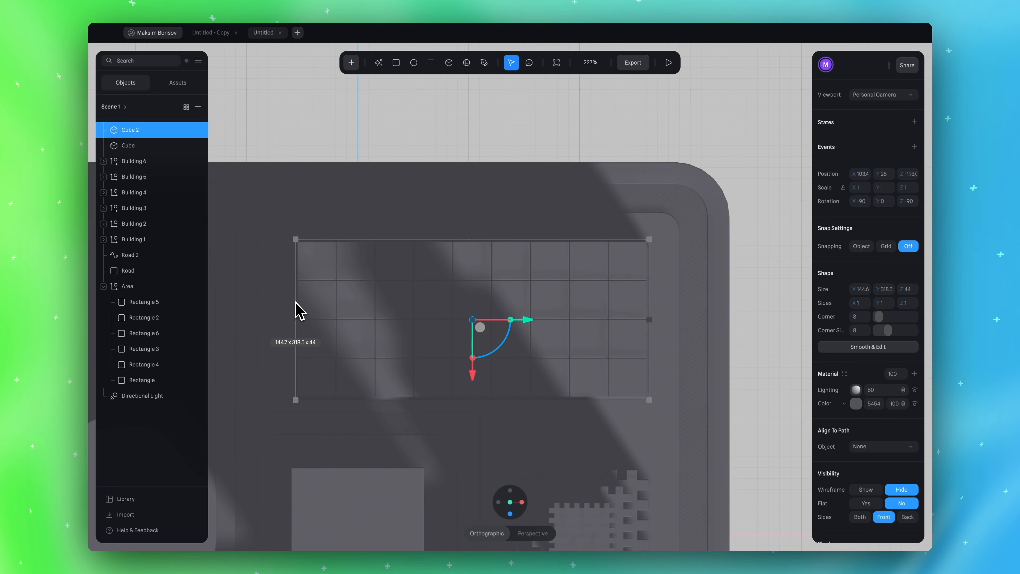
Raise the covering cube to the gridded building's top and set its corner to 1 with 3 corner sides
left_click_drag(726, 198, 635, 149)
left_click_drag(505, 288, 503, 191)
key("Tab")
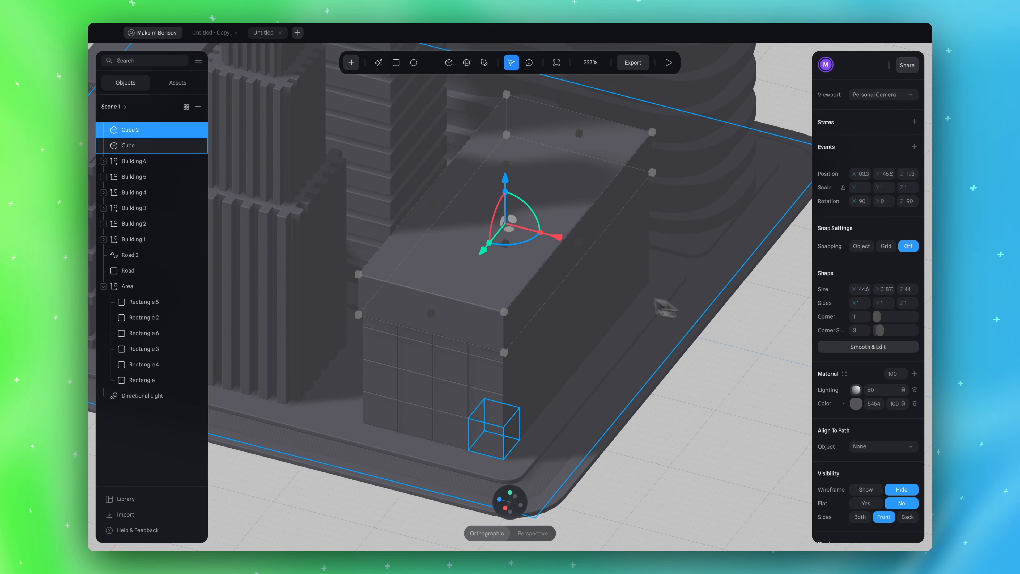
Reduce the covering cube's height in side view to form a thin roof slab resting on the gridded building
left_click(506, 505)
scroll(528, 388, "up", 2)
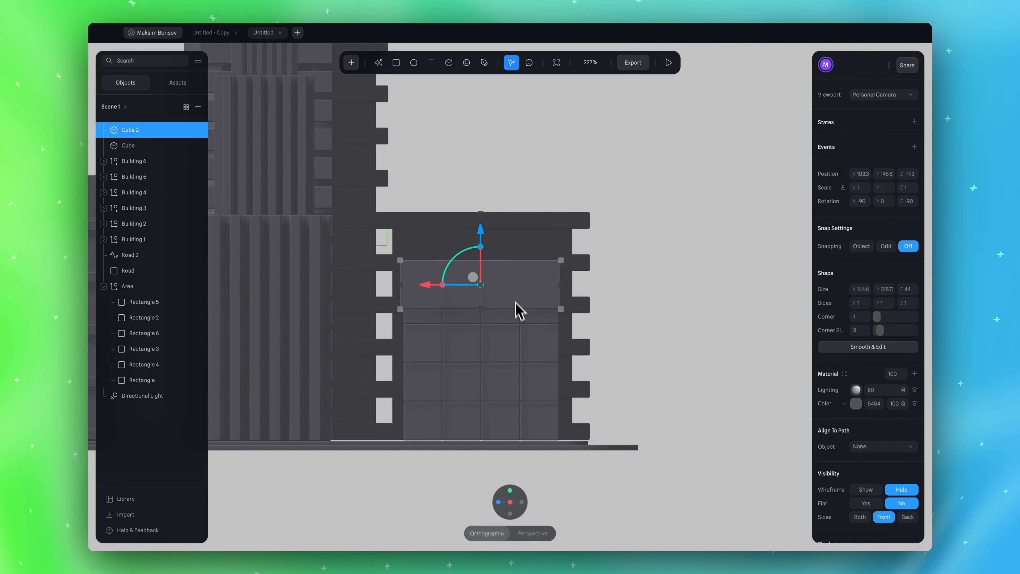
left_click_drag(514, 267, 515, 276)
left_click_drag(482, 237, 481, 225)
left_click(586, 180)
scroll(587, 180, "down", 5)
scroll(589, 173, "left", 8, "alt")
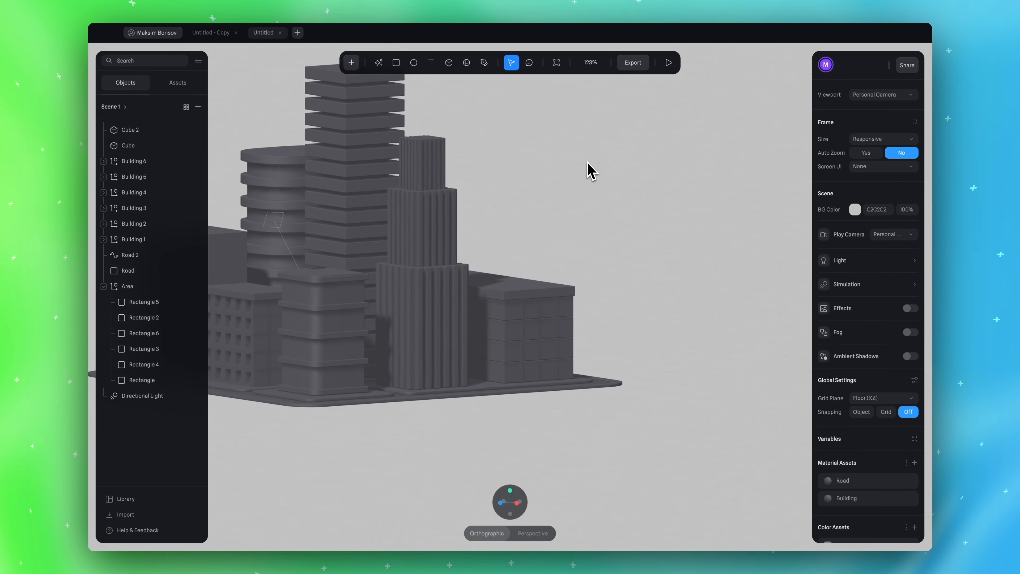
left_click(476, 509)
left_click(549, 506)
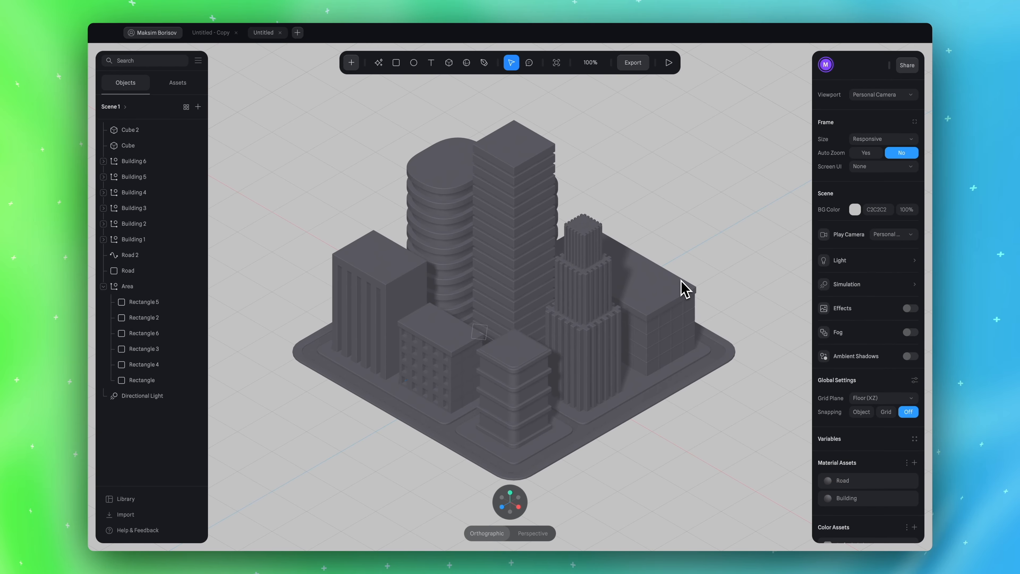
Apply the Building material asset to both the cloned cube and its roof slab
left_click(139, 146)
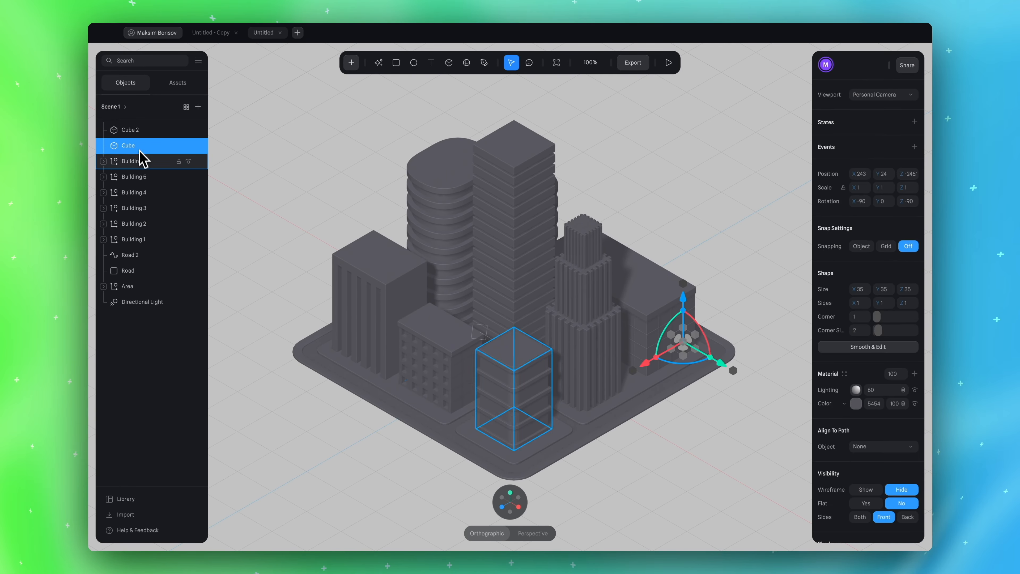
left_click(240, 194)
left_click(129, 148)
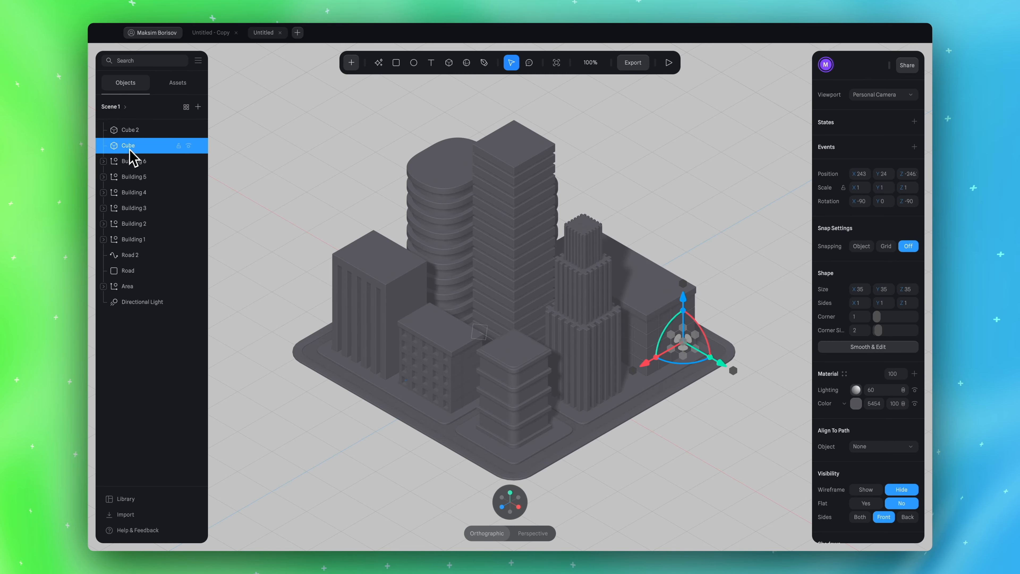
left_click(133, 130, "shift")
scroll(863, 388, "down", 3)
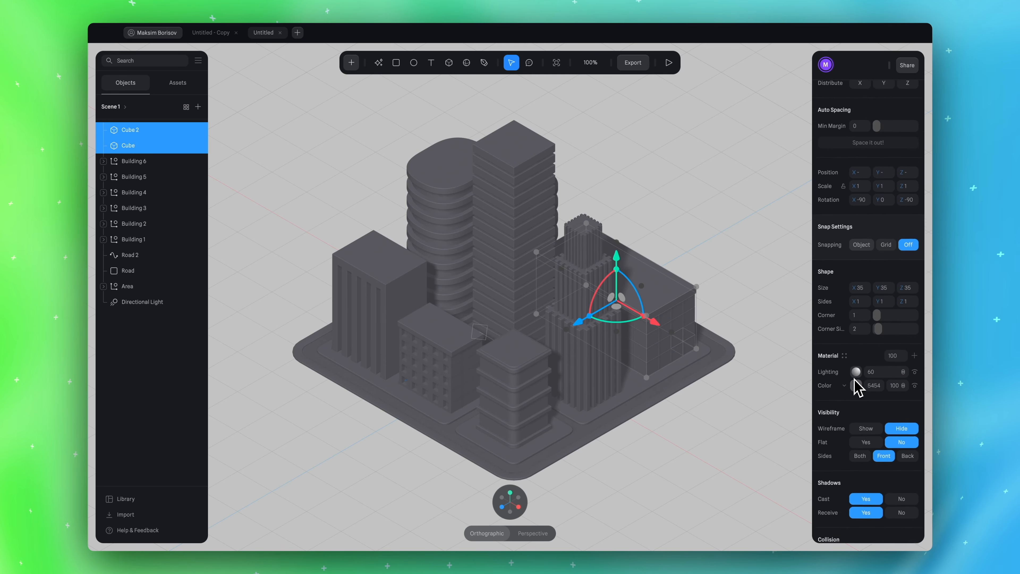
scroll(855, 387, "down", 1)
left_click(845, 329)
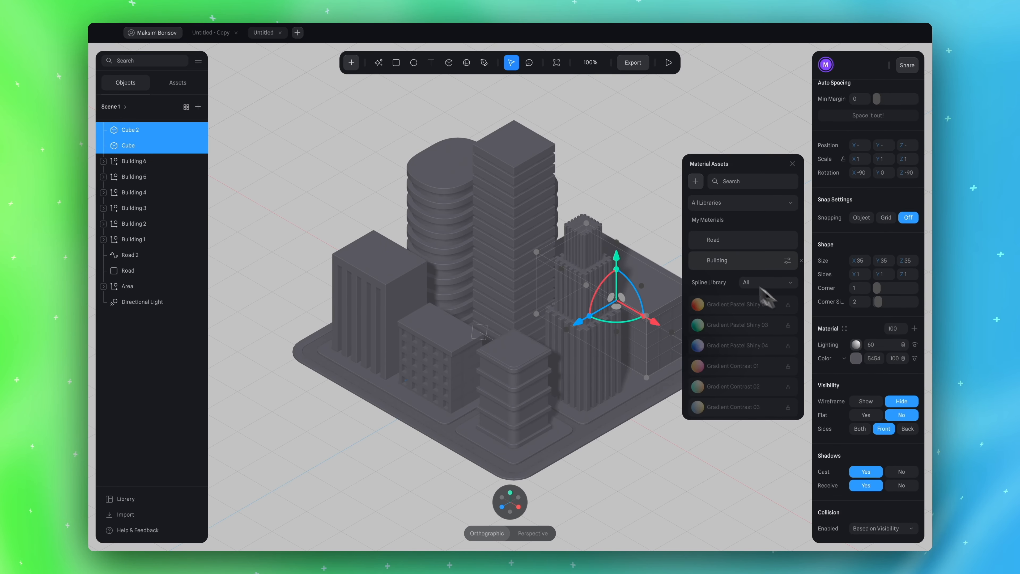
left_click(717, 260)
Group the cloned cube and its roof slab and name the group Building 7
left_click(131, 130)
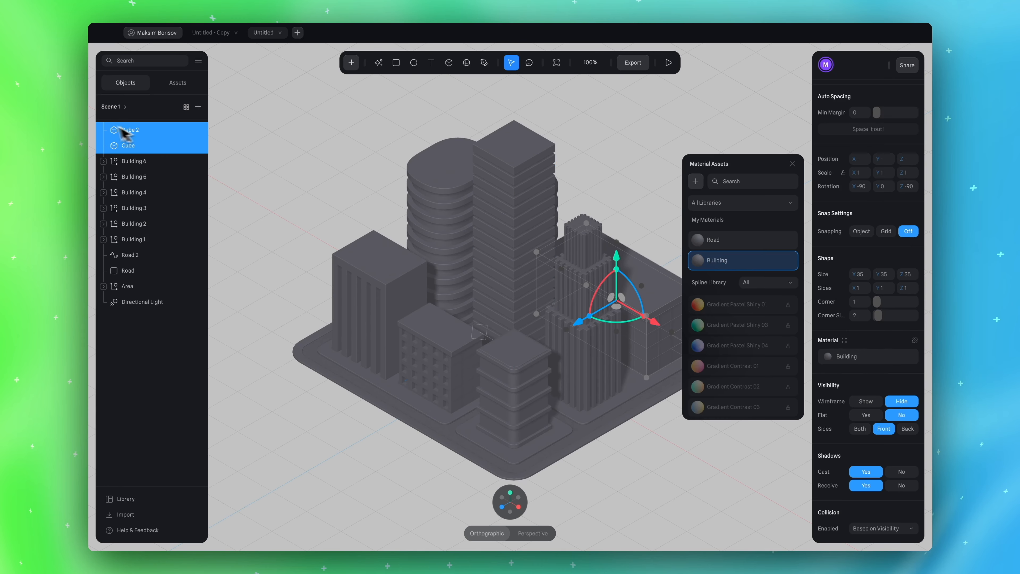
left_click(145, 145, "shift")
key("super+g")
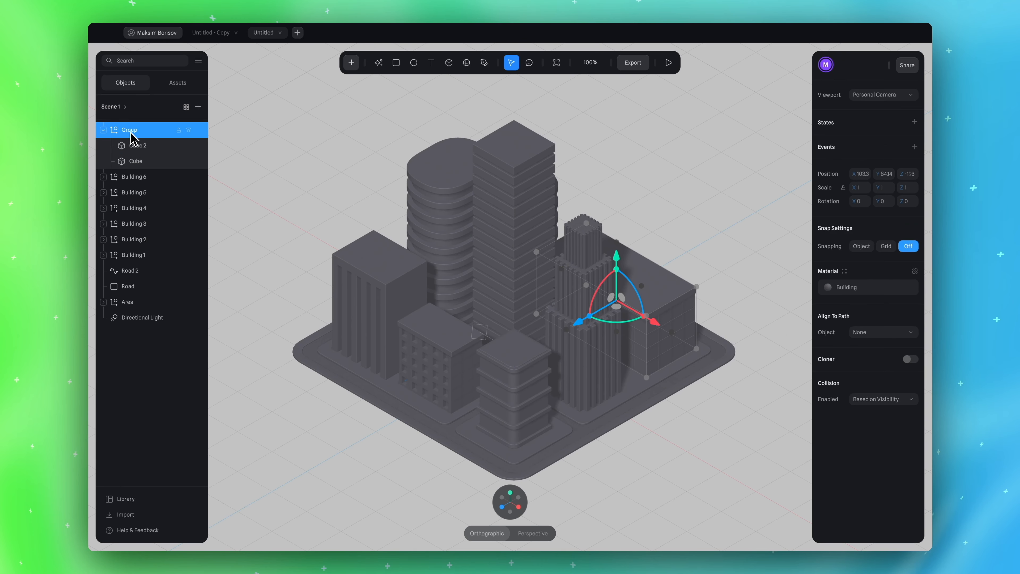
double_click(131, 132)
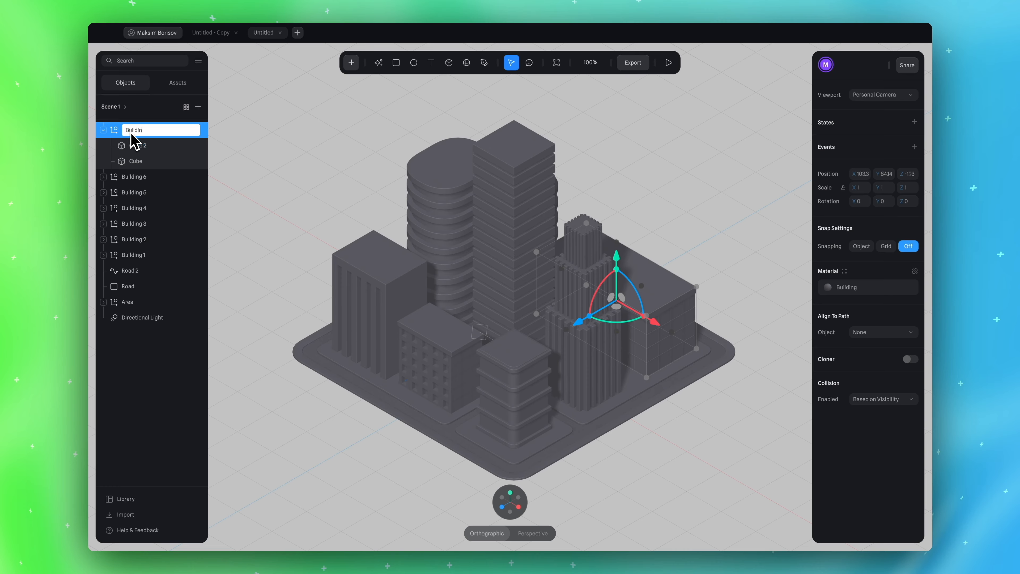
type("Building 7")
key("Return")
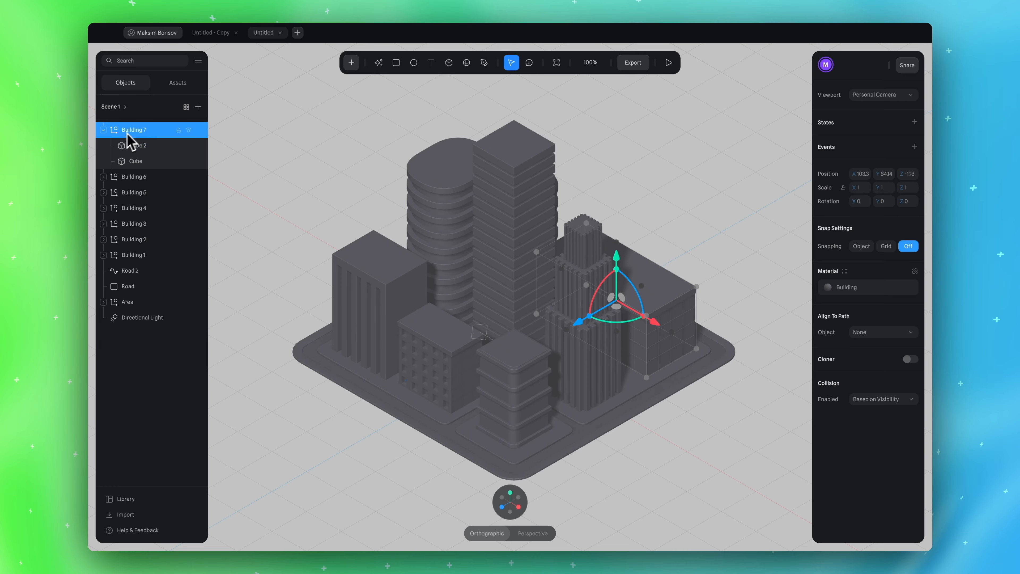
left_click(103, 129)
left_click(189, 338)
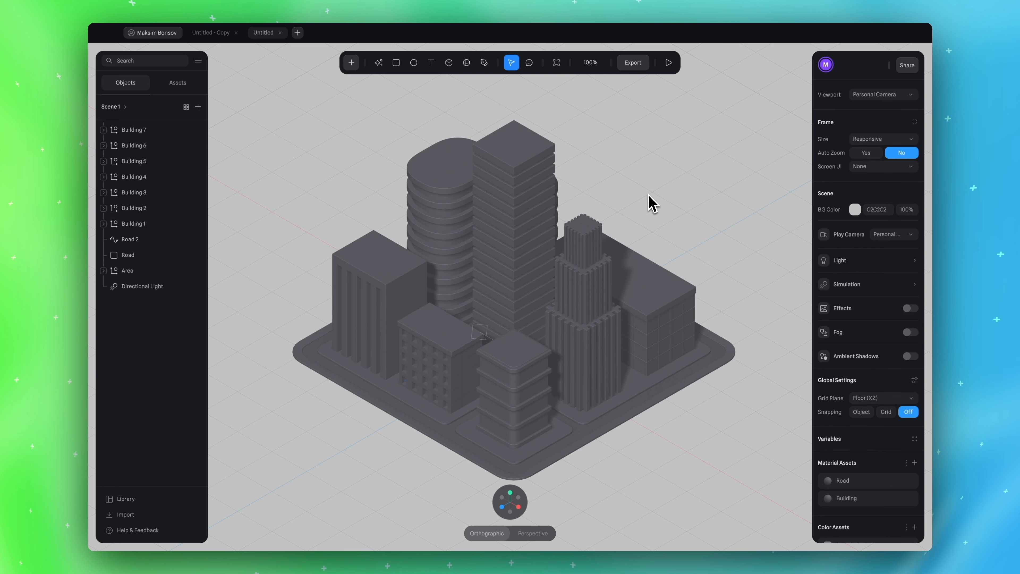
scroll(626, 277, "down", 2)
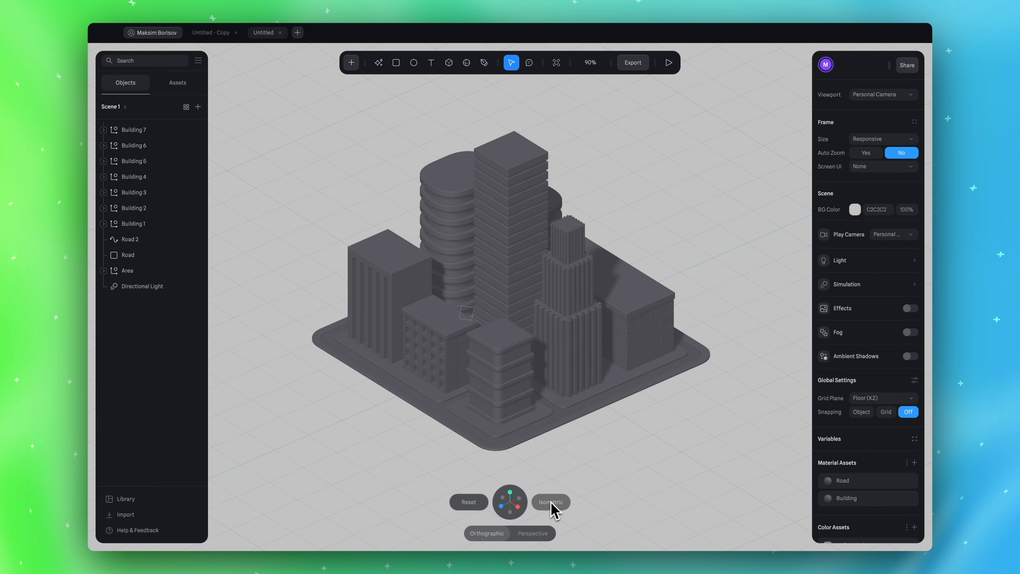
left_click_drag(653, 203, 664, 192, "alt")
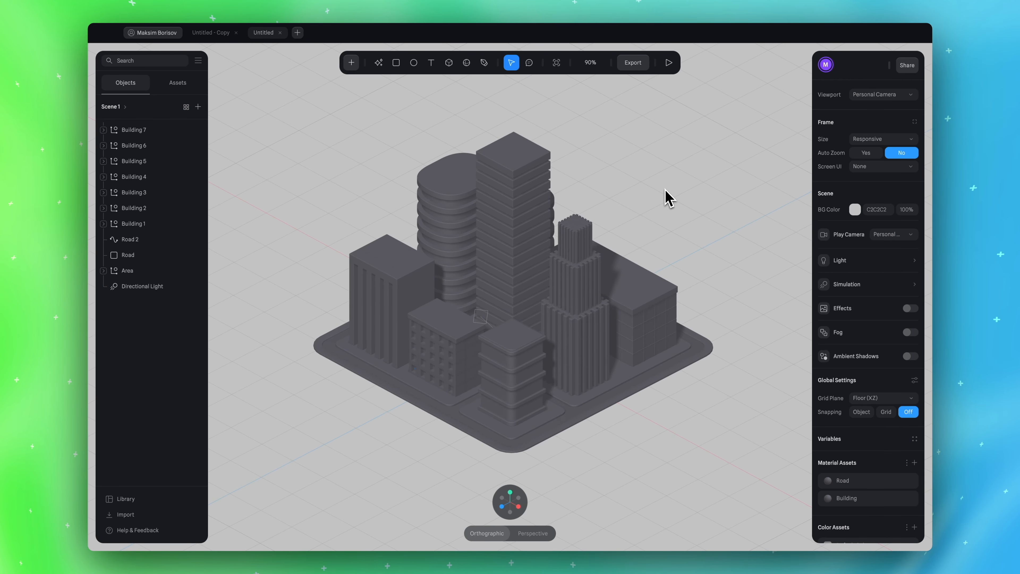
left_click_drag(665, 197, 377, 158, "alt")
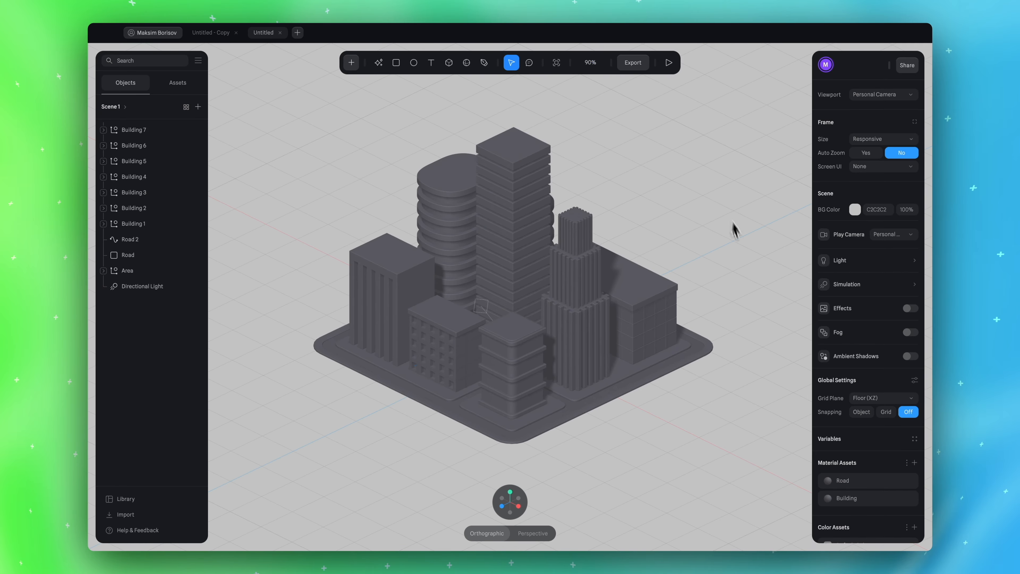
left_click_drag(736, 257, 736, 236, "alt")
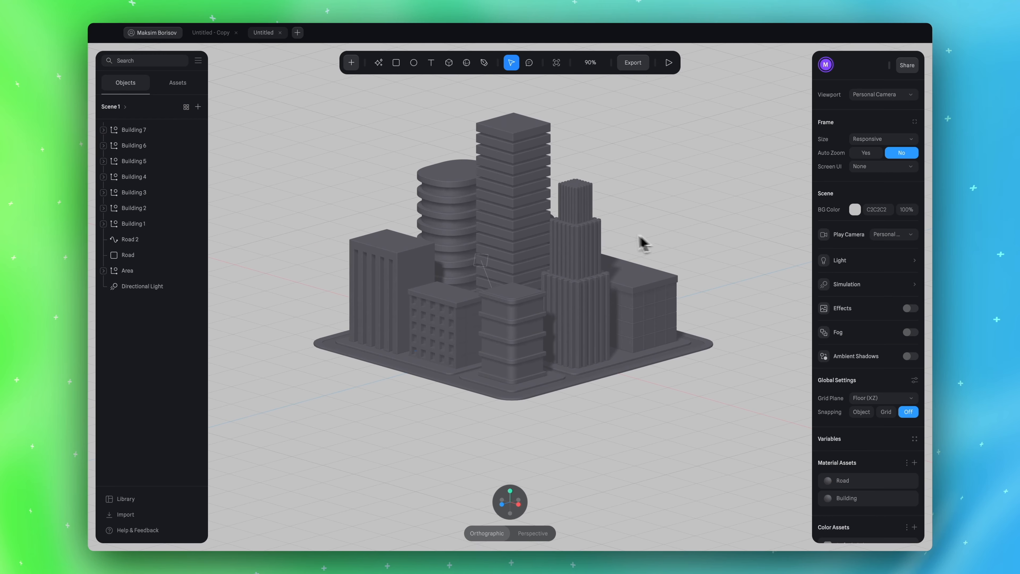
Add a plane beside the city in top view and reset its position to the scene origin
left_click(510, 494)
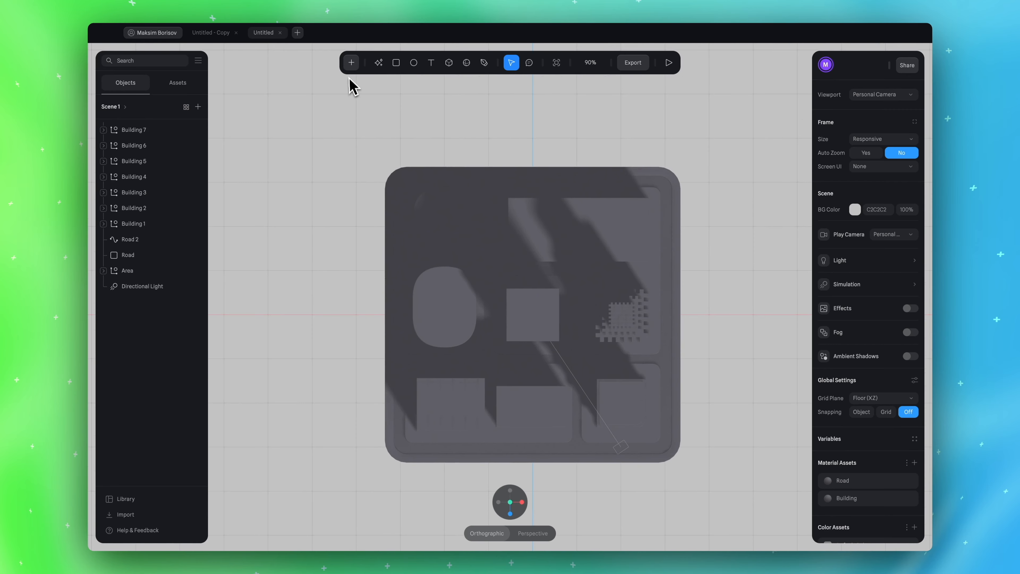
left_click(351, 62)
scroll(378, 168, "down", 3)
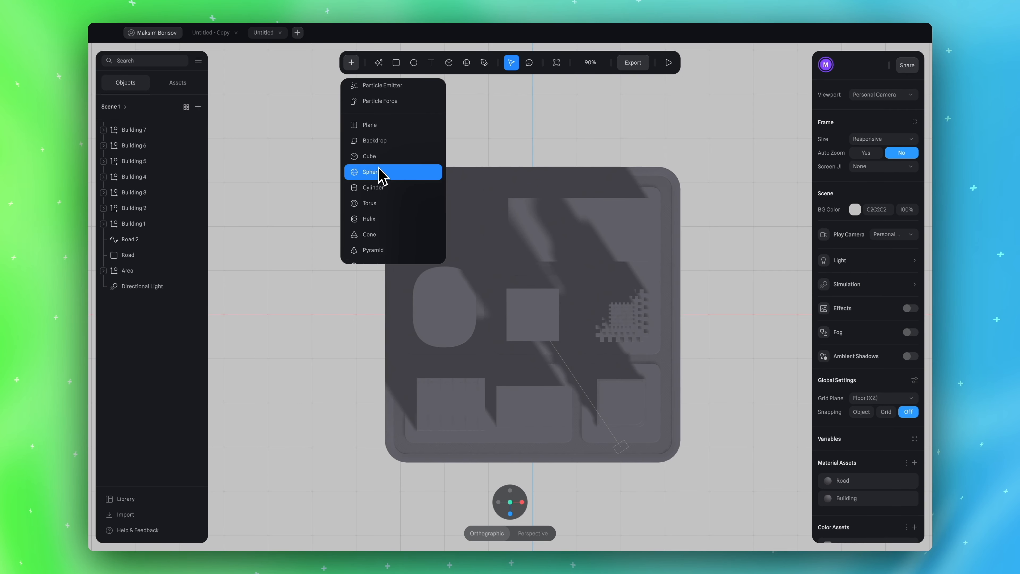
left_click(382, 126)
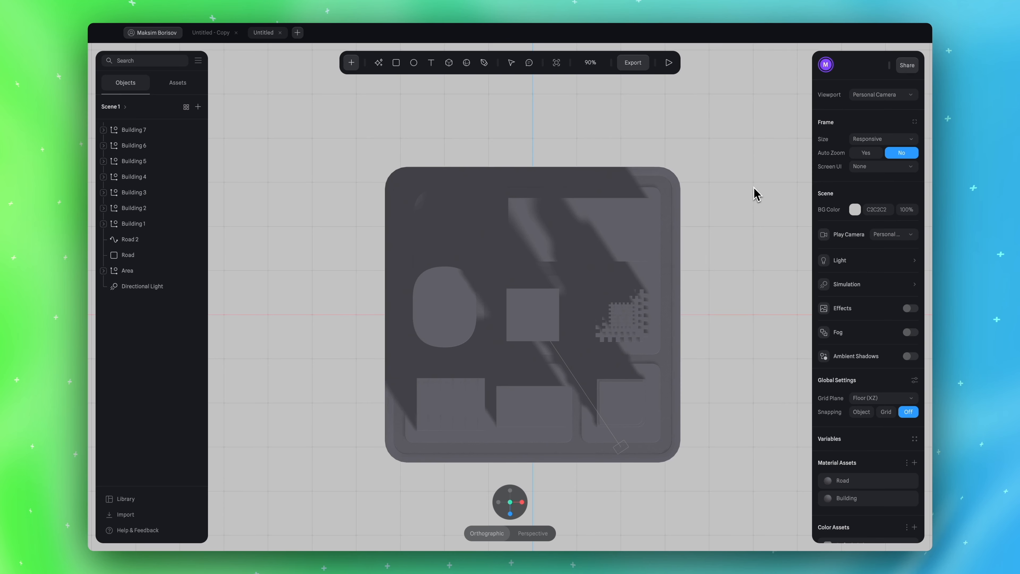
left_click(757, 194)
right_click(752, 195)
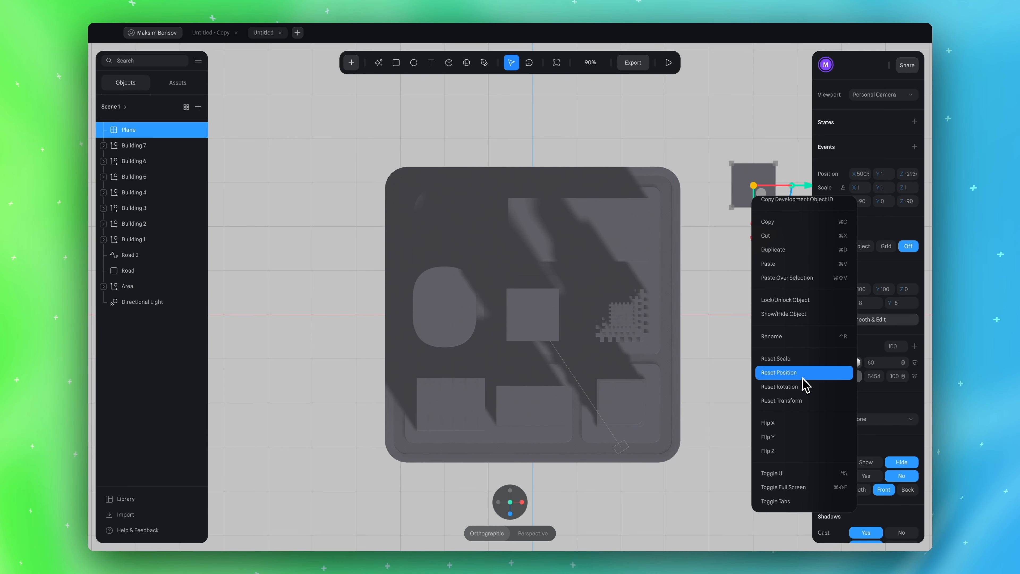
left_click(801, 374)
Enlarge the plane to 3000 on X and 3000 on Y as a ground surface under the city
left_click(510, 514)
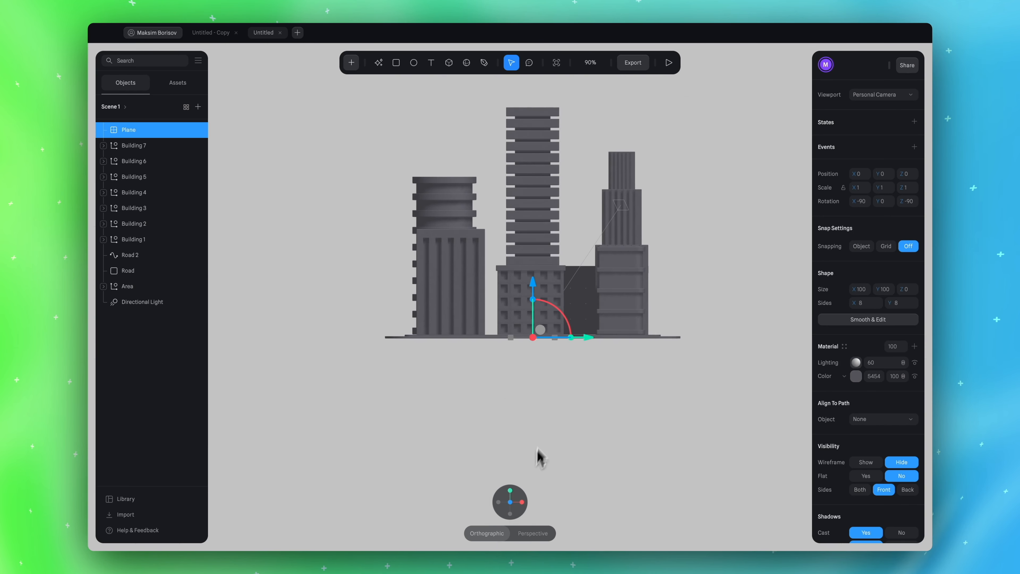
left_click(560, 507)
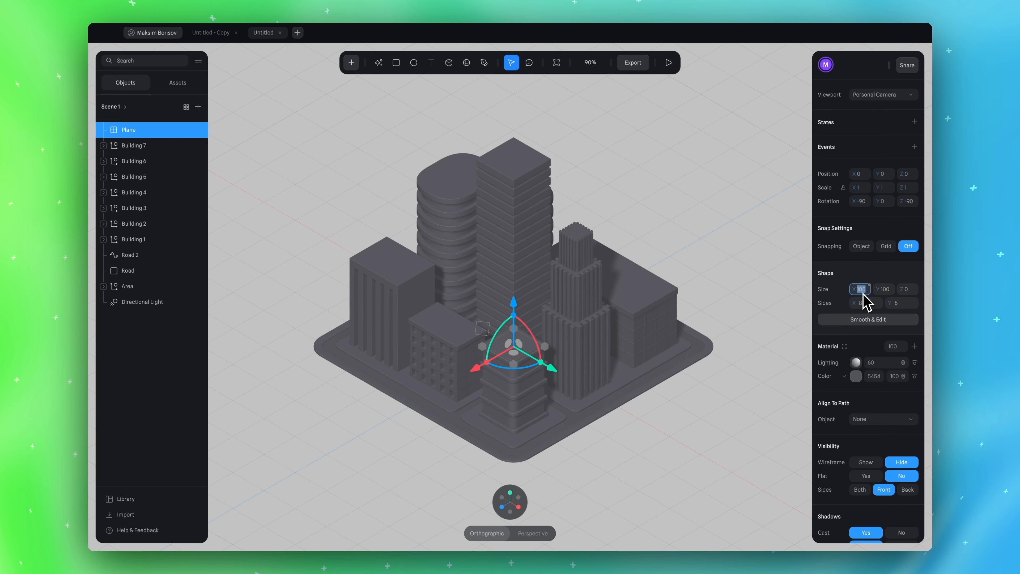
key("Return")
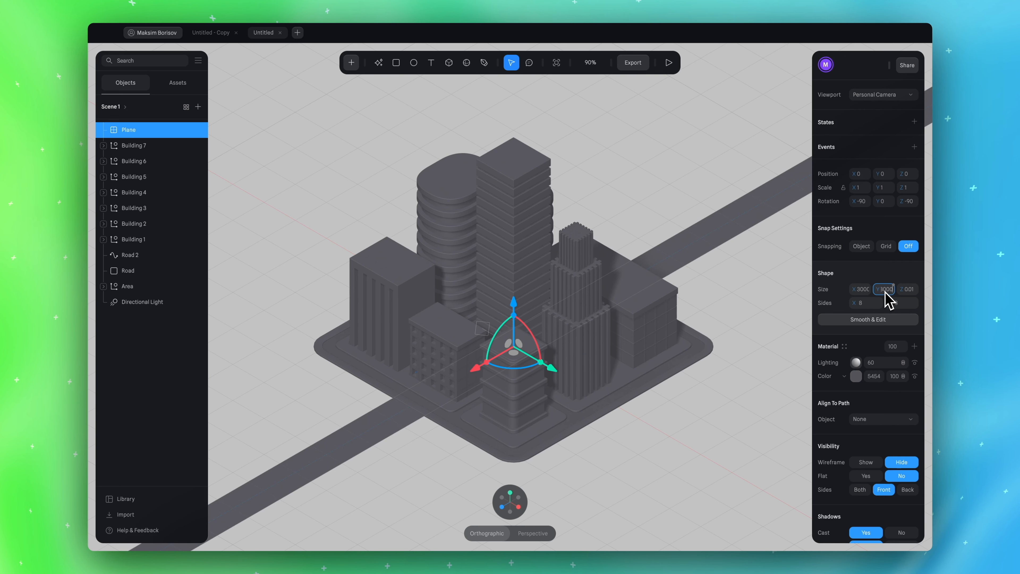
key("Return")
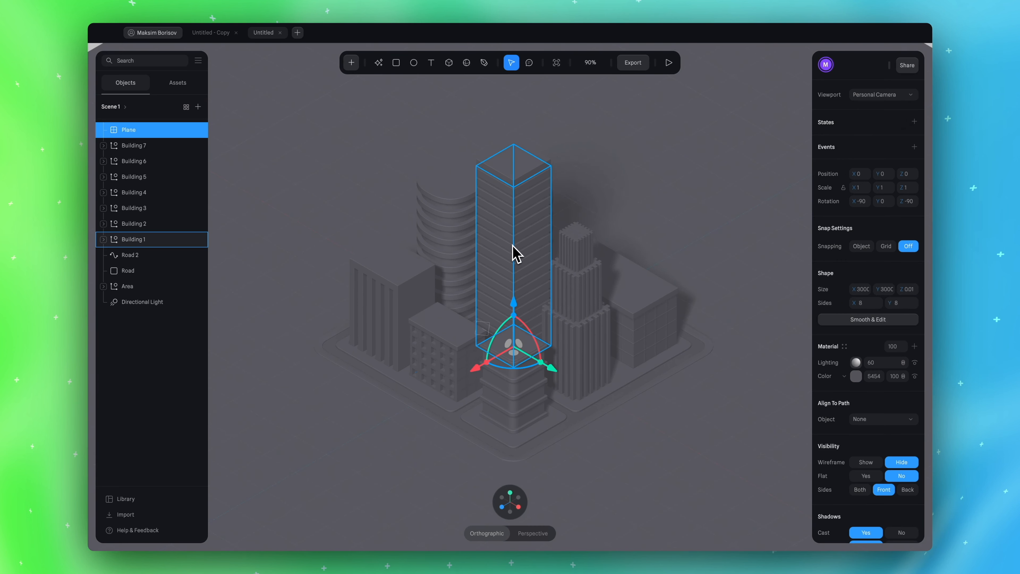
scroll(567, 211, "down", 5)
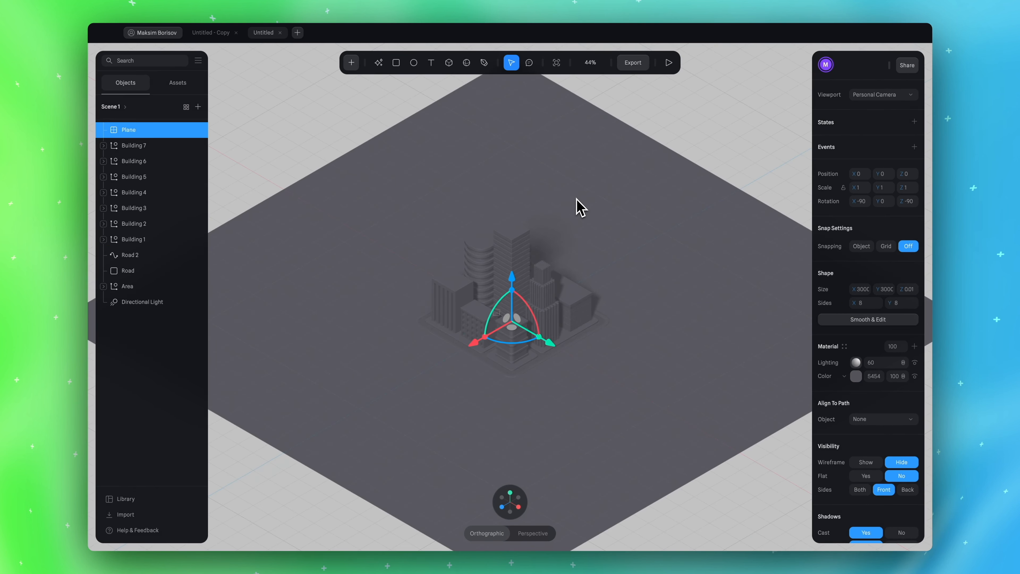
left_click(692, 112)
left_click(647, 166)
left_click(685, 132)
left_click(661, 156)
left_click(689, 141)
left_click(645, 179)
left_click(691, 147)
left_click(662, 164)
left_click(712, 140)
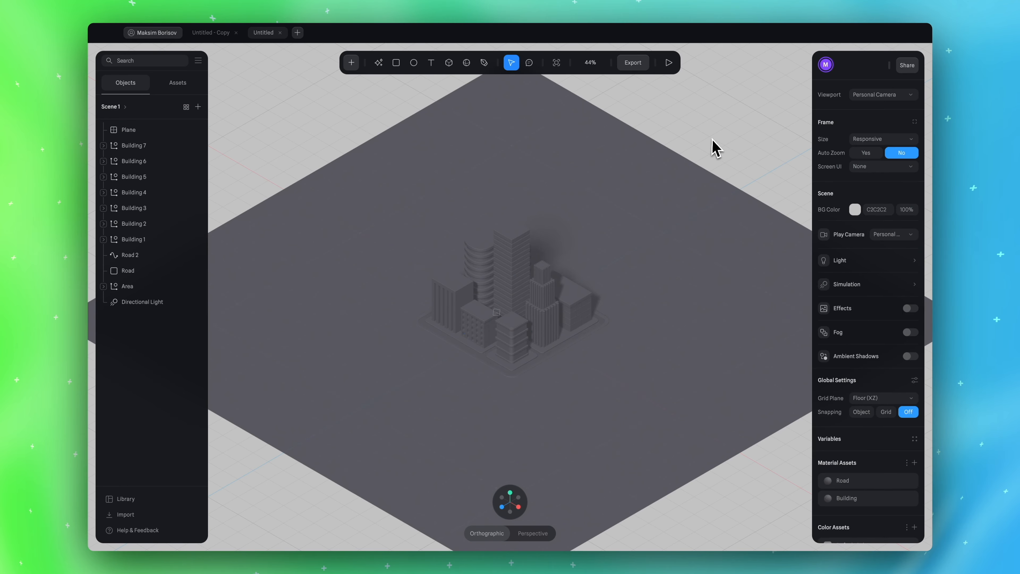
Change the scene's background colour to the muted pink CF8E8E
left_click(854, 210)
left_click(852, 243)
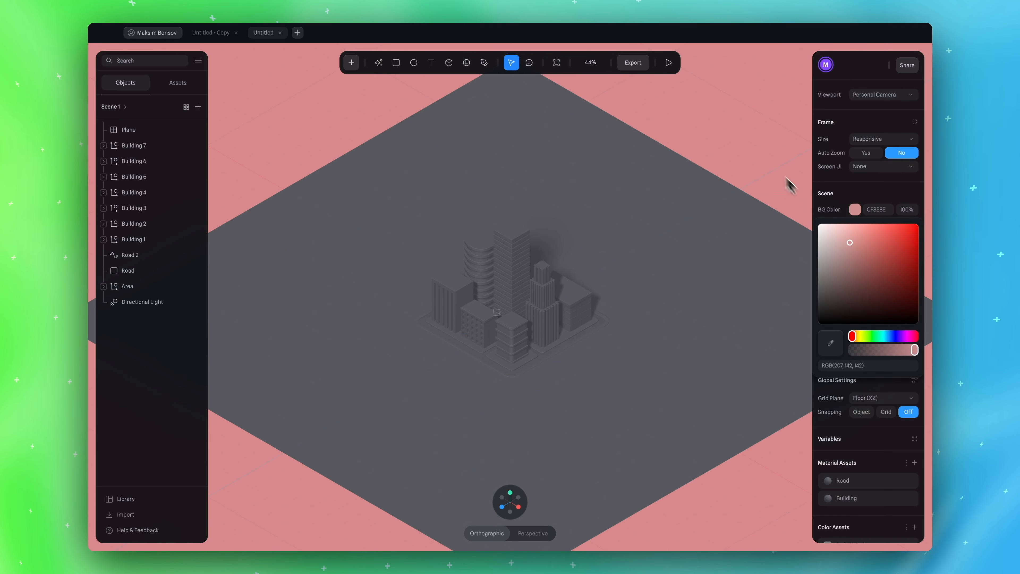
left_click(754, 150)
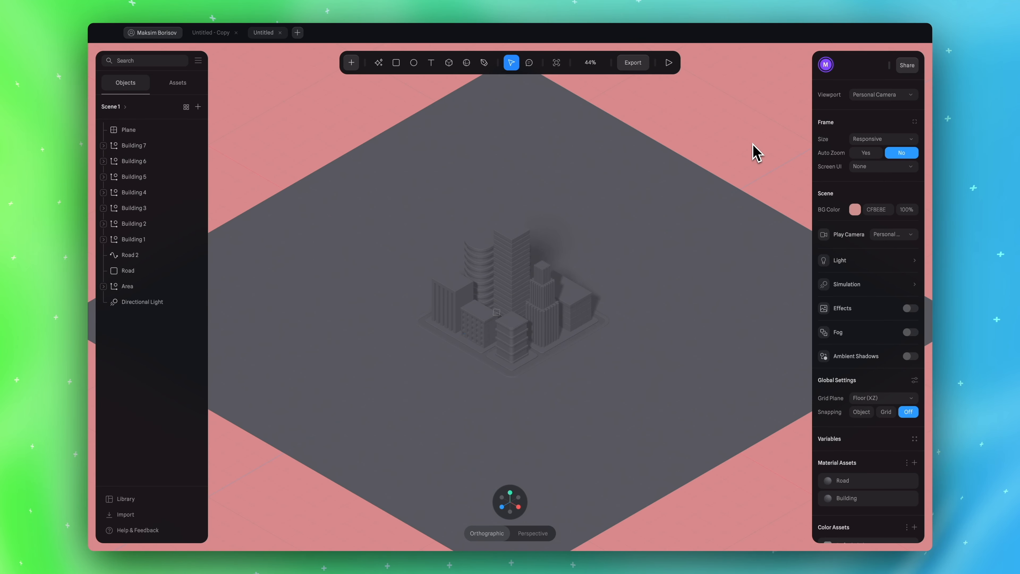
left_click(643, 192)
left_click(701, 152)
left_click(652, 186)
left_click(711, 160)
scroll(651, 219, "up", 2)
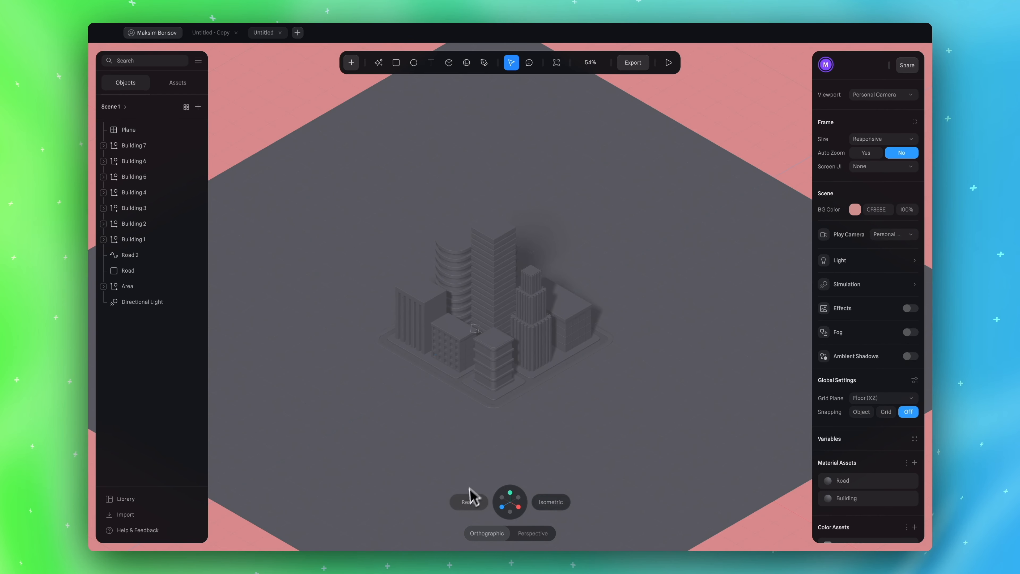
Examine the grey city and its ground plane in isometric view, from lower angles and up close
left_click(468, 502)
left_click(548, 503)
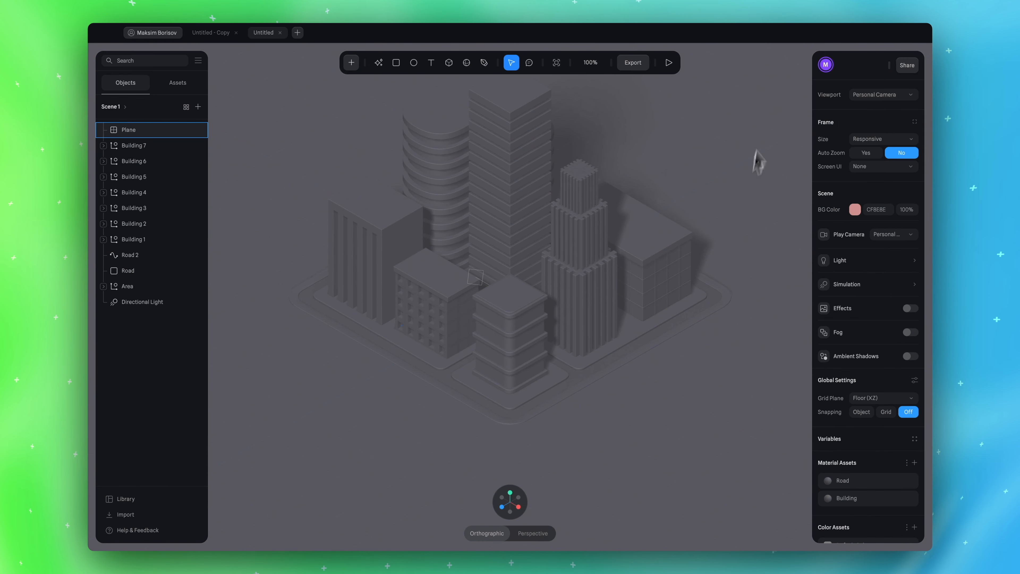
left_click_drag(735, 183, 742, 156, "alt")
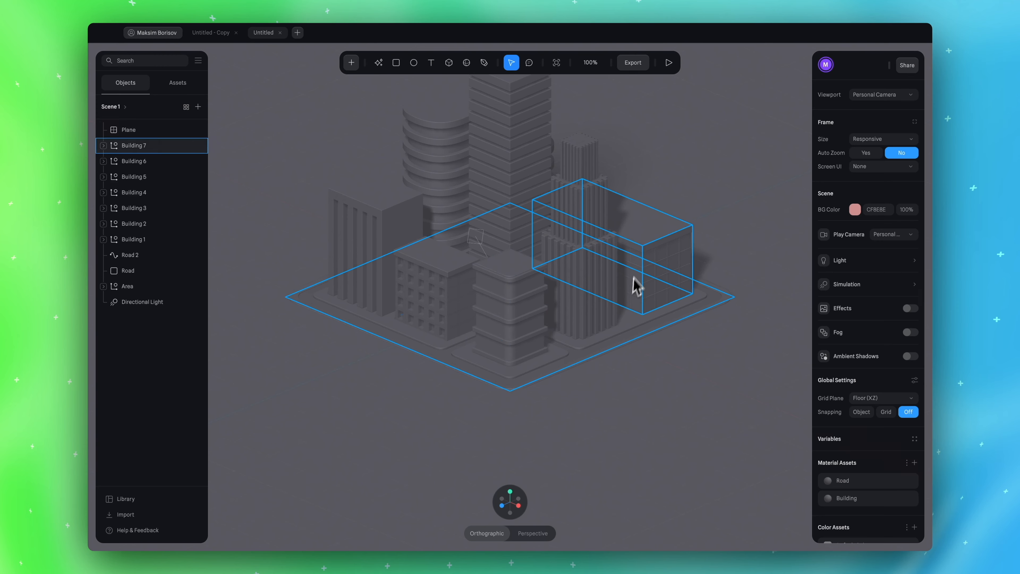
scroll(559, 248, "up", 2)
scroll(639, 213, "up", 2)
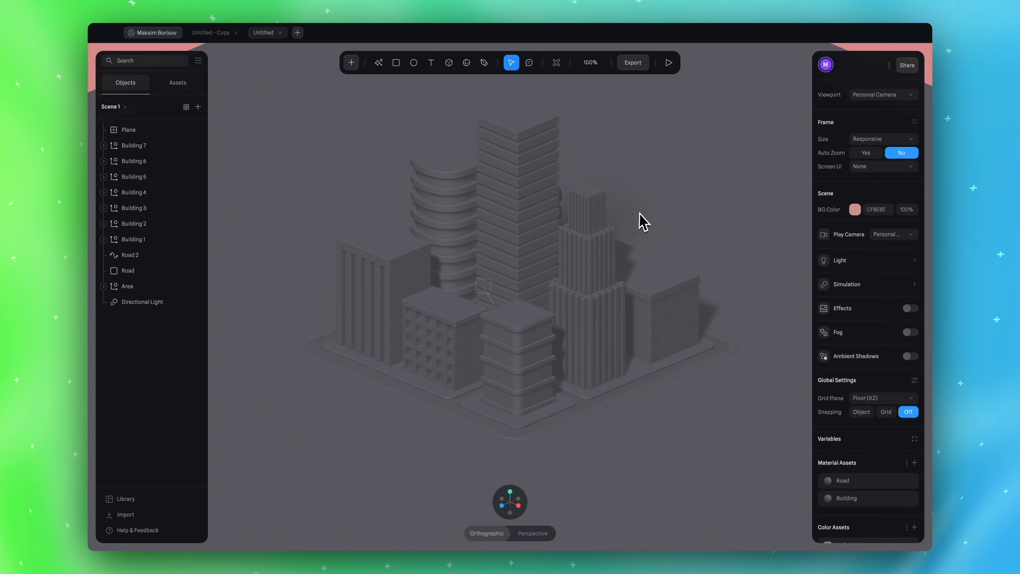
scroll(639, 213, "down", 2, "ctrl")
scroll(639, 213, "up", 6, "ctrl")
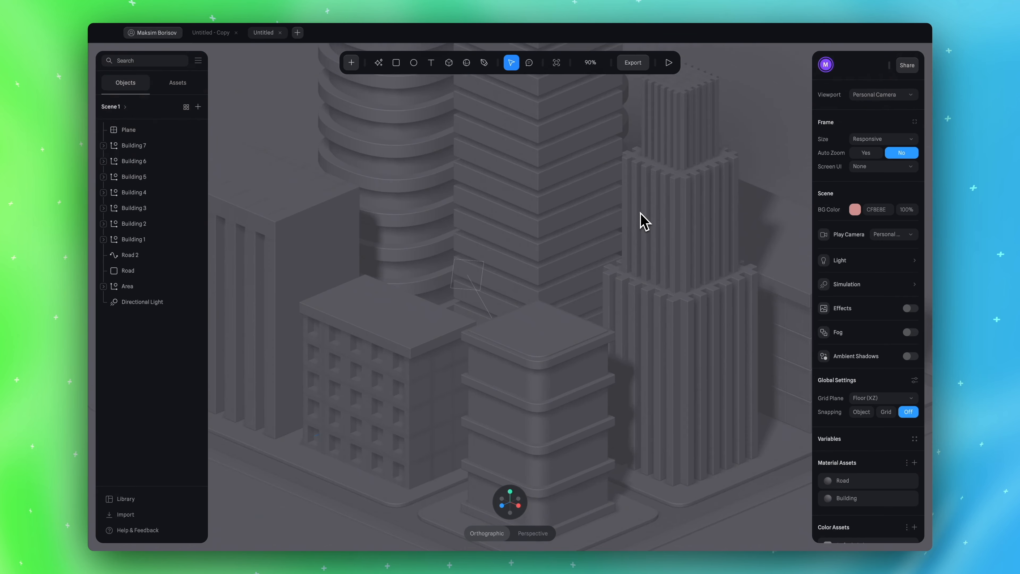
scroll(639, 213, "down", 5, "ctrl")
scroll(639, 213, "right", 1)
scroll(639, 213, "up", 1)
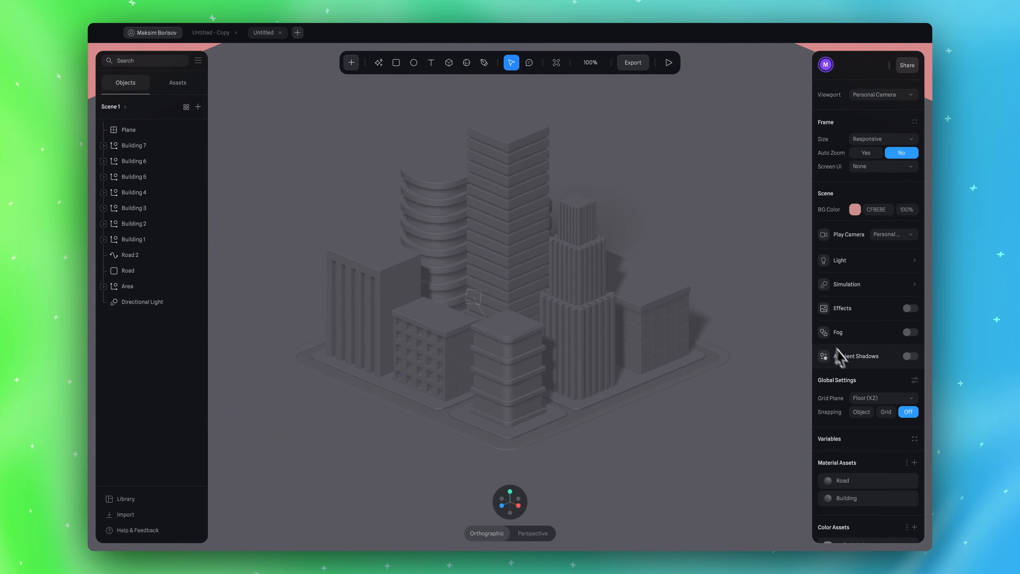
scroll(847, 354, "down", 2)
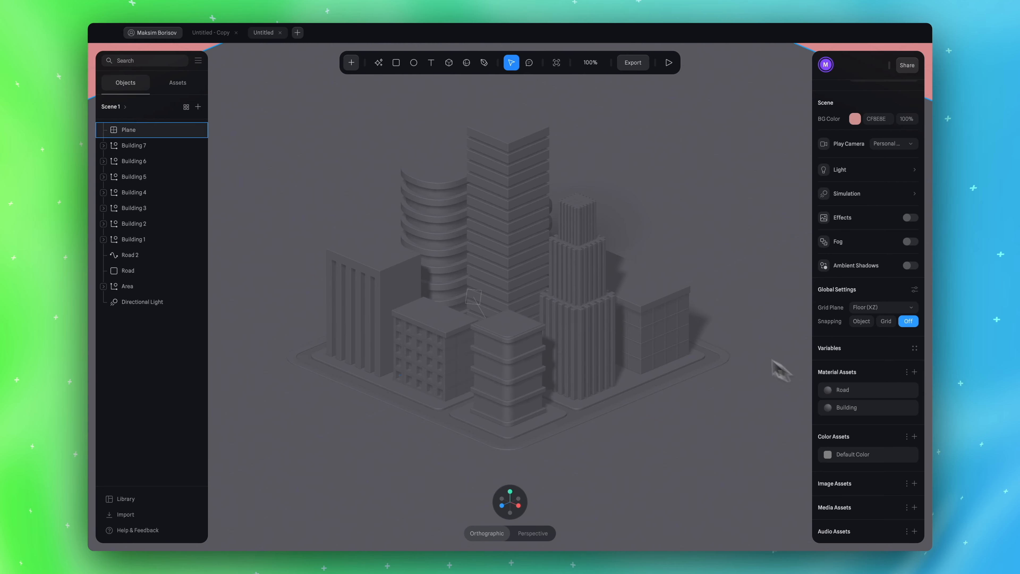
scroll(703, 330, "left", 2)
scroll(703, 330, "down", 1)
scroll(703, 330, "down", 1)
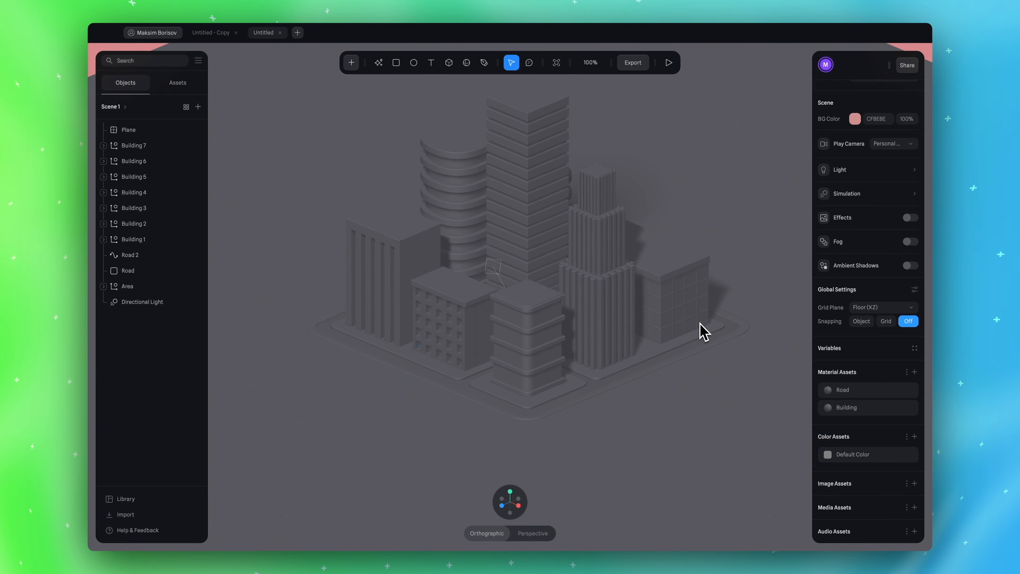
Change the colour of the Building material asset to a light violet-blue
left_click(858, 408)
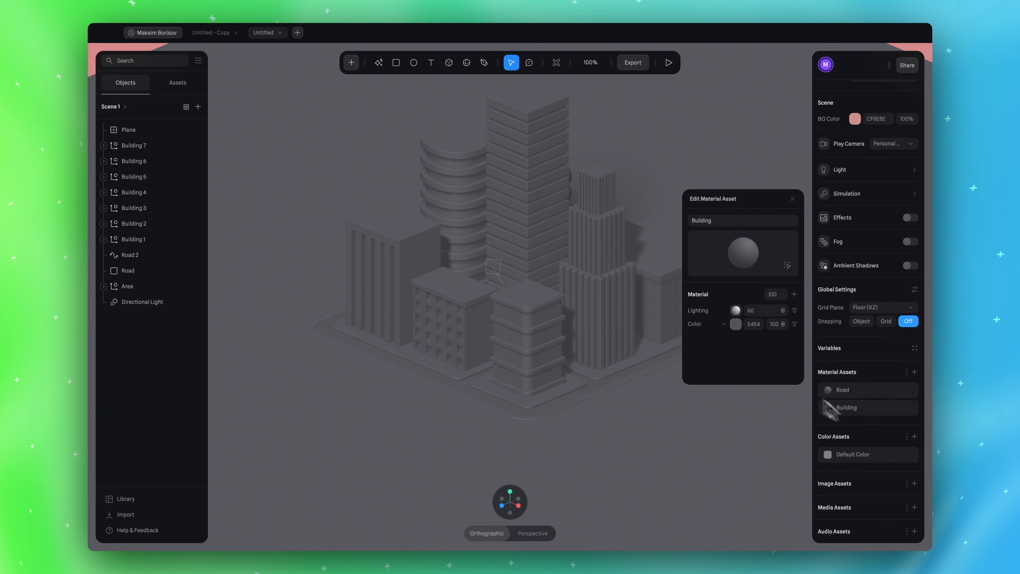
left_click(735, 324)
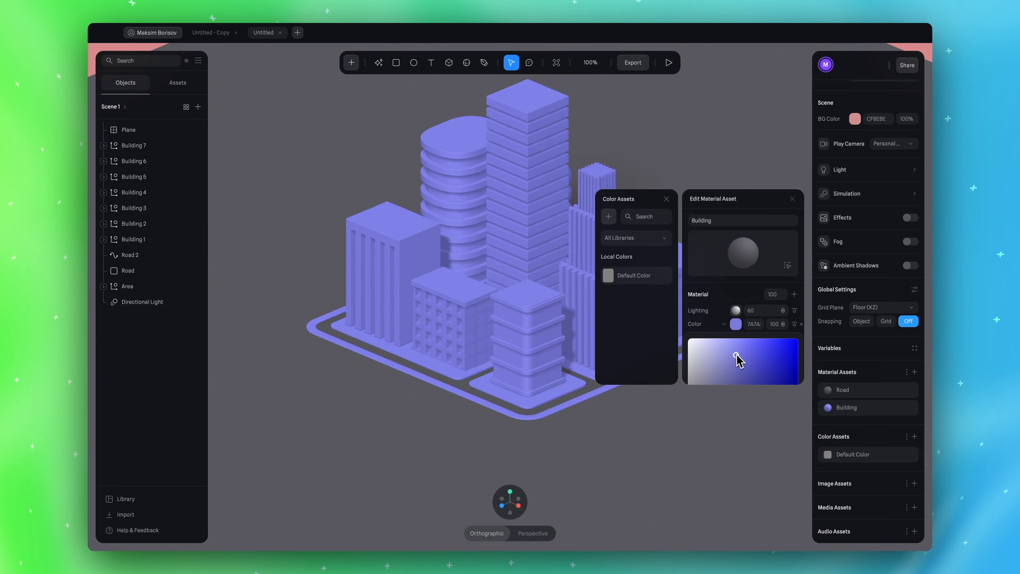
left_click(736, 355)
scroll(596, 414, "right", 4)
left_click(792, 199)
Examine the recoloured city against the ground plane and scene background from several angles
mouse_move(713, 222)
left_mouse_down("alt")
mouse_move(625, 242)
mouse_move(706, 233)
left_mouse_up("alt")
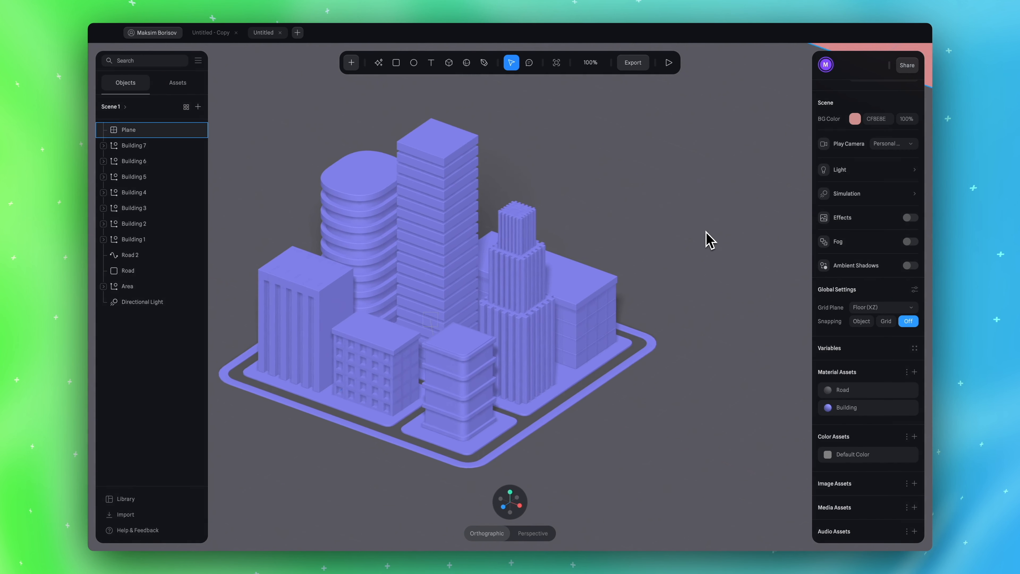
scroll(706, 232, "left", 4)
scroll(727, 206, "right", 3)
mouse_move(738, 192)
left_mouse_down("alt")
mouse_move(721, 201)
mouse_move(738, 186)
left_mouse_up("alt")
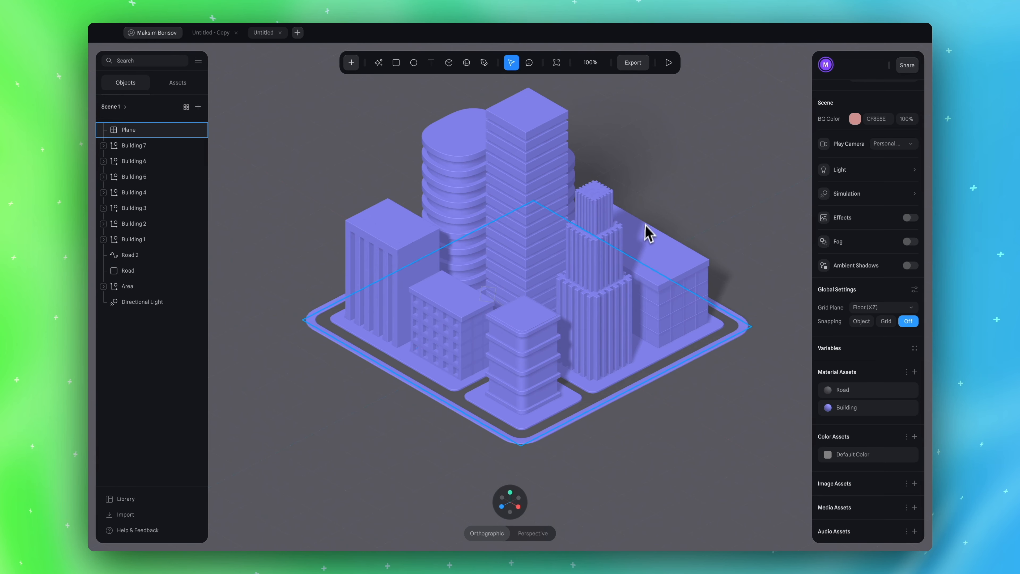
scroll(651, 227, "down", 2)
scroll(654, 203, "up", 5)
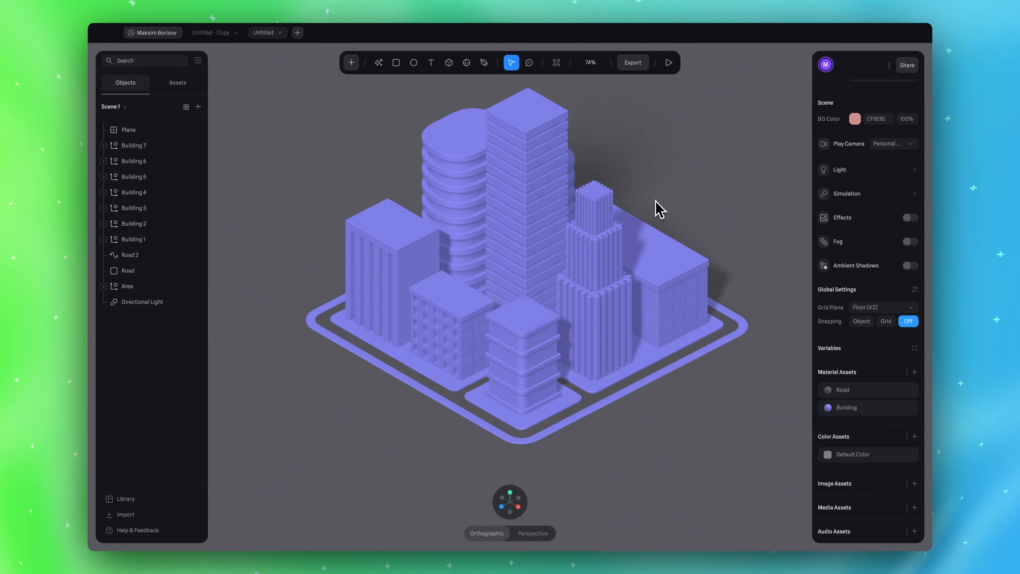
left_click_drag(675, 192, 678, 171, "alt")
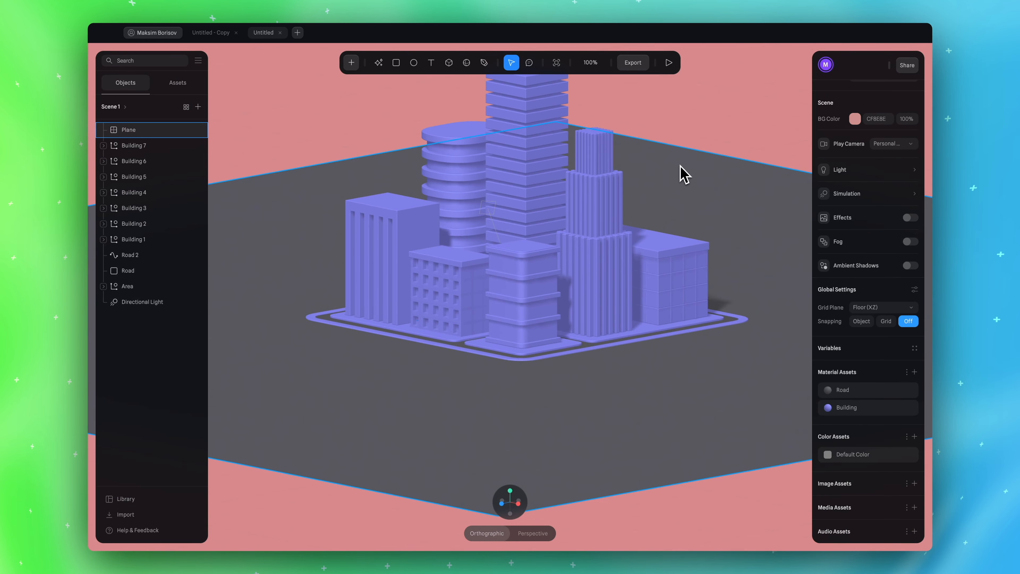
scroll(679, 165, "up", 2)
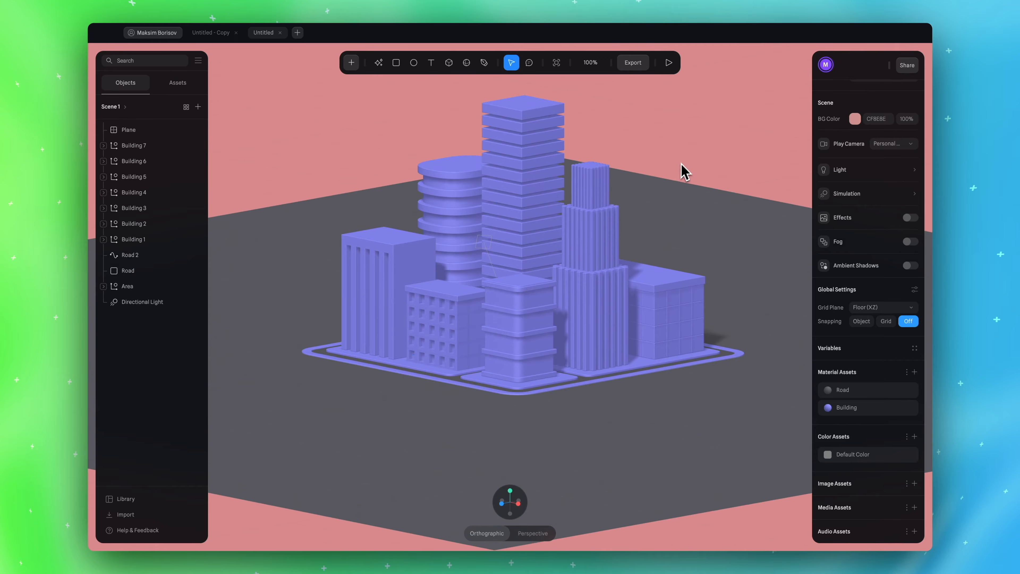
left_click(856, 125)
left_click(702, 134)
left_click_drag(726, 149, 724, 153, "alt")
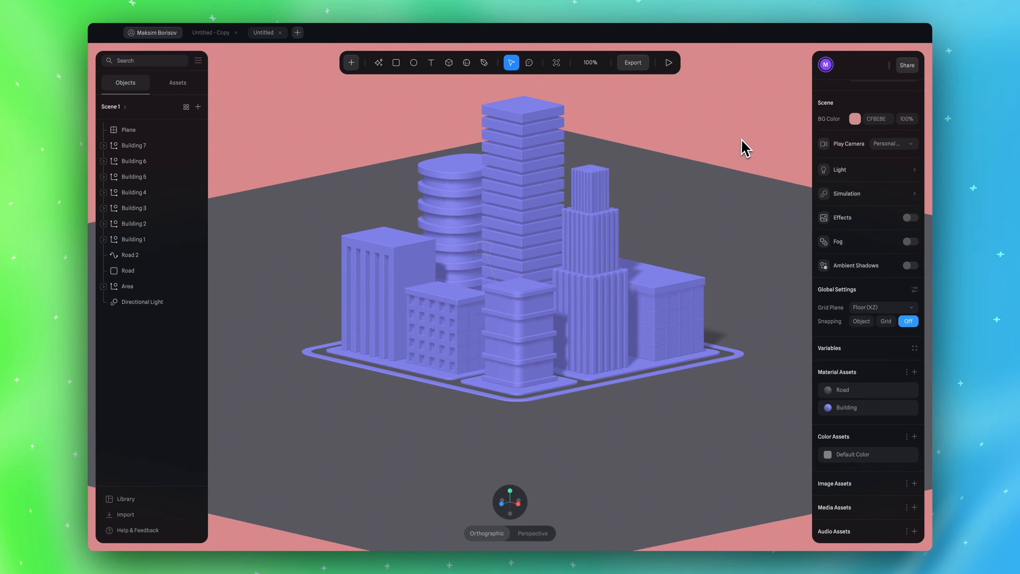
left_click_drag(742, 144, 740, 156, "alt")
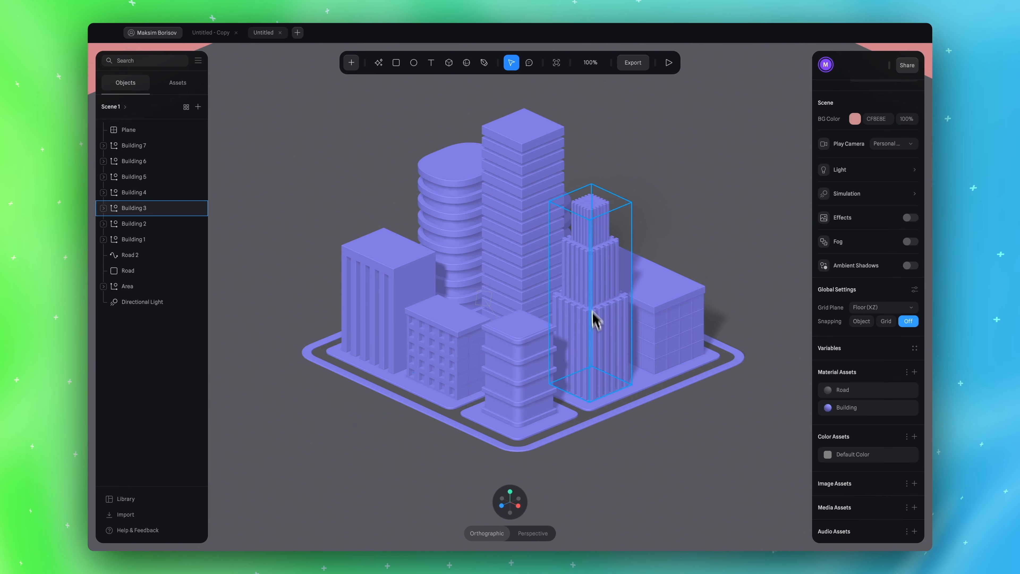
Inspect the finished white city in the Untitled - Copy file from several sides and return to the Untitled file
left_click(217, 34)
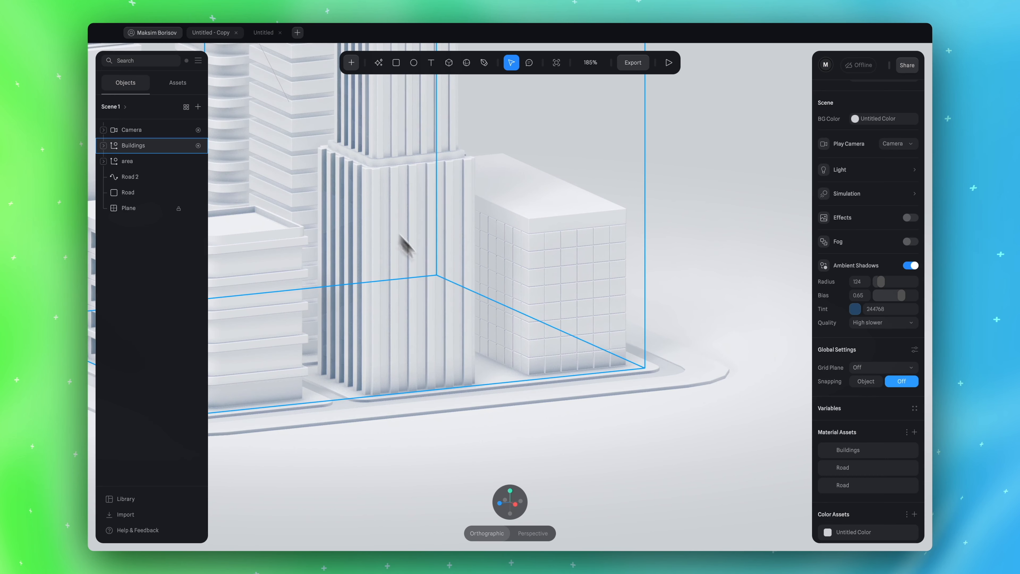
scroll(583, 421, "down", 10)
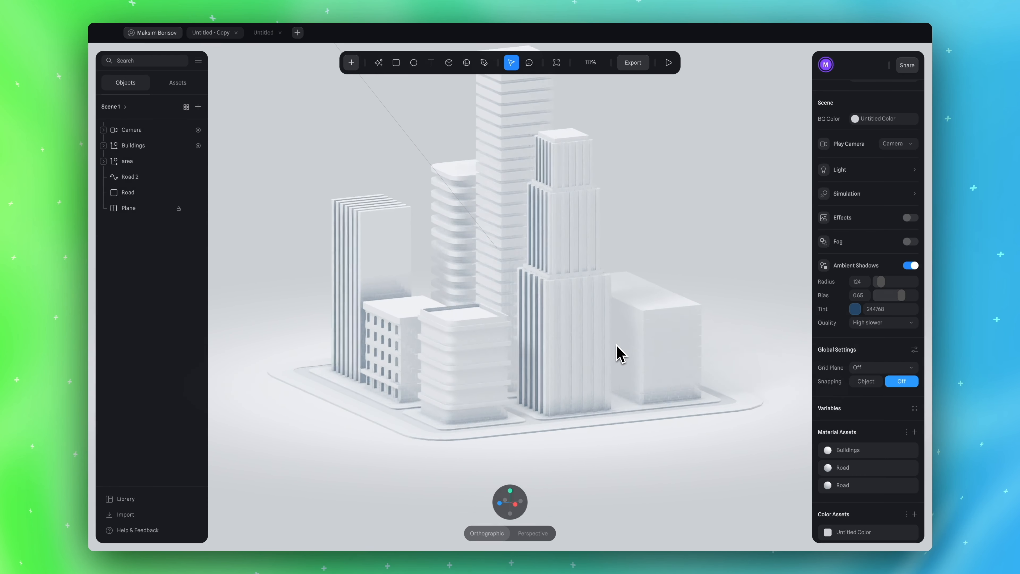
left_click_drag(716, 256, 667, 262)
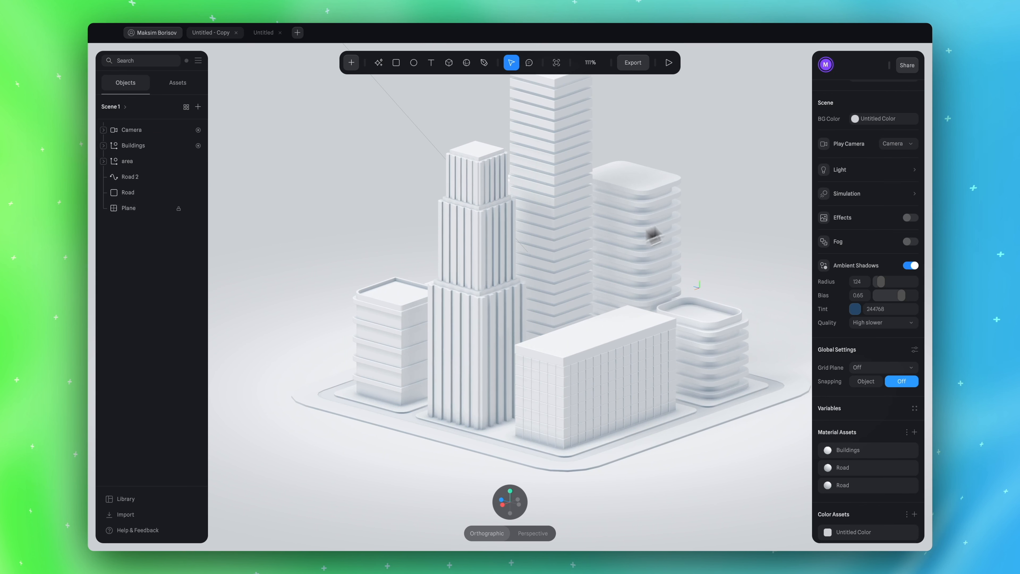
left_click_drag(730, 137, 763, 149, "alt")
left_click_drag(671, 200, 683, 210)
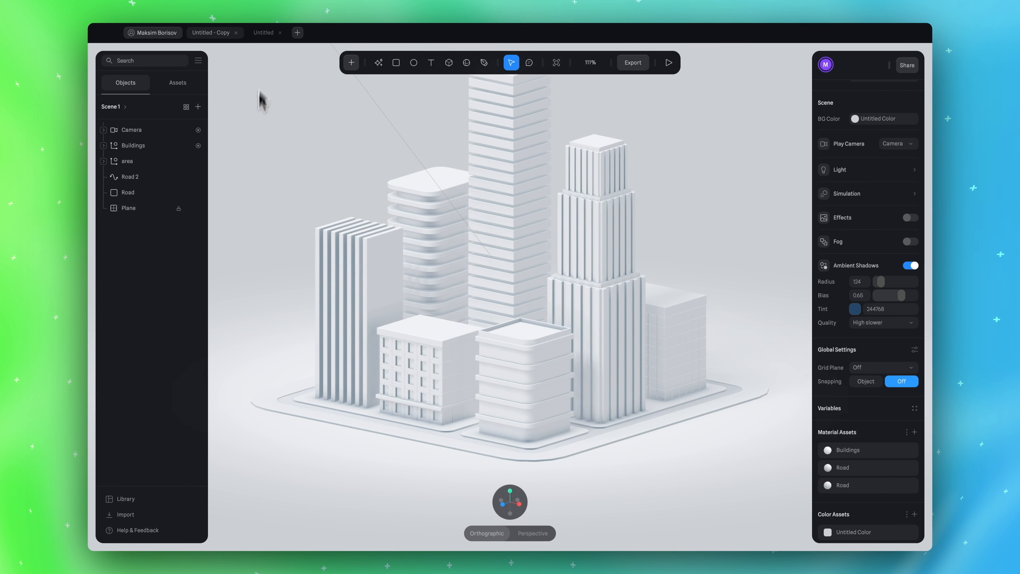
left_click(262, 33)
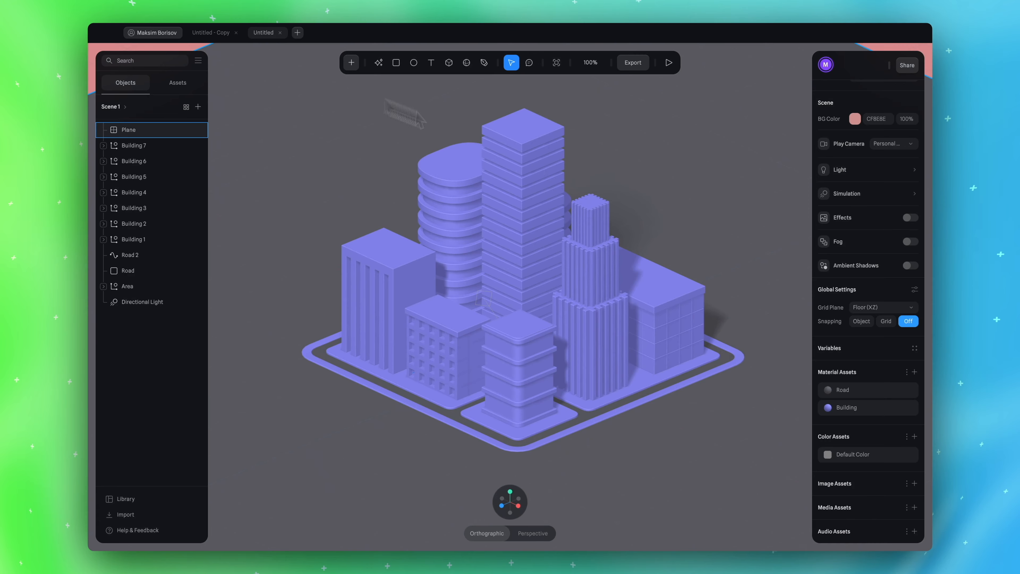
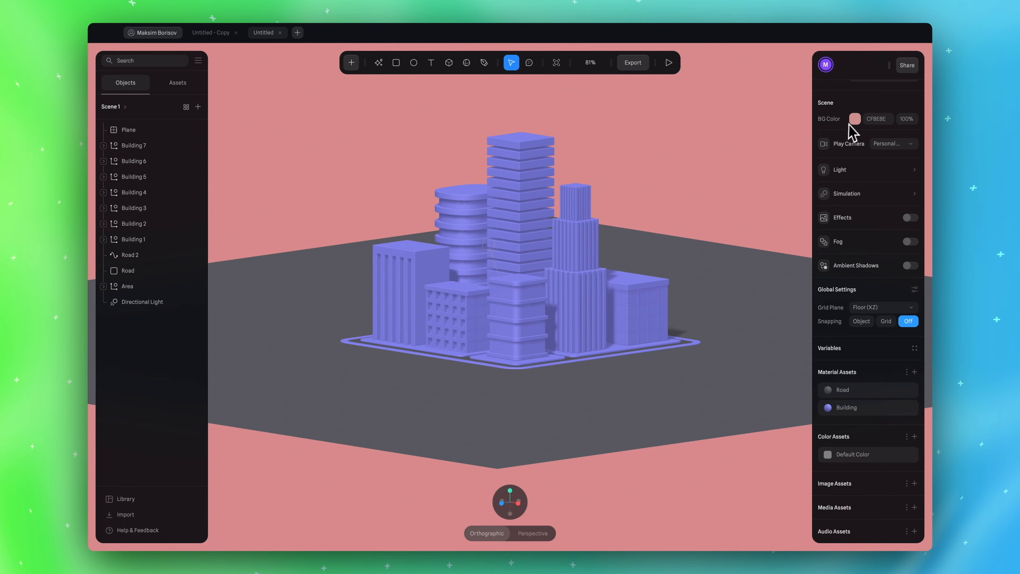
Change the scene's background colour to the light bluish grey CBCCD3
left_click(855, 119)
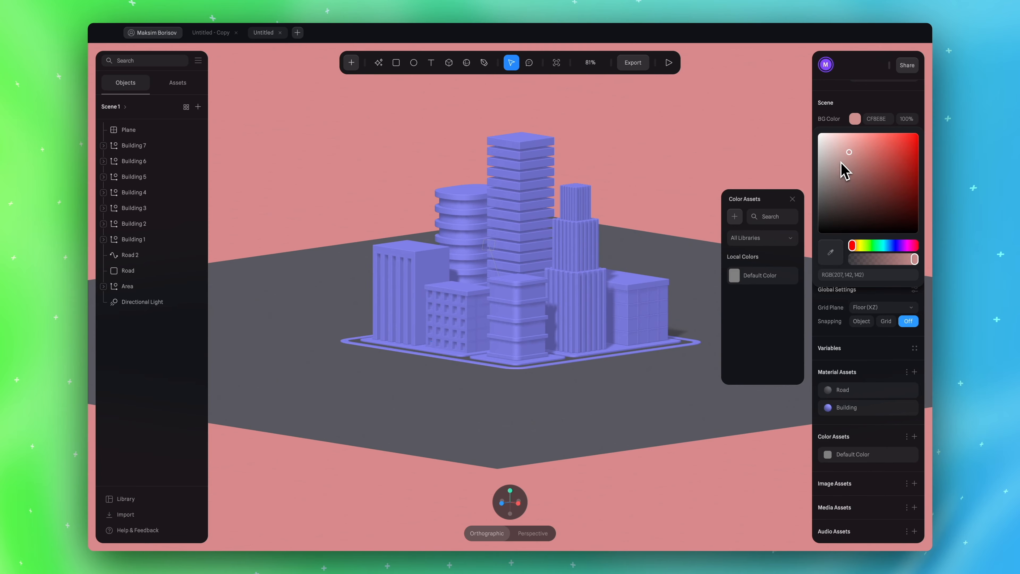
left_click_drag(845, 158, 824, 153)
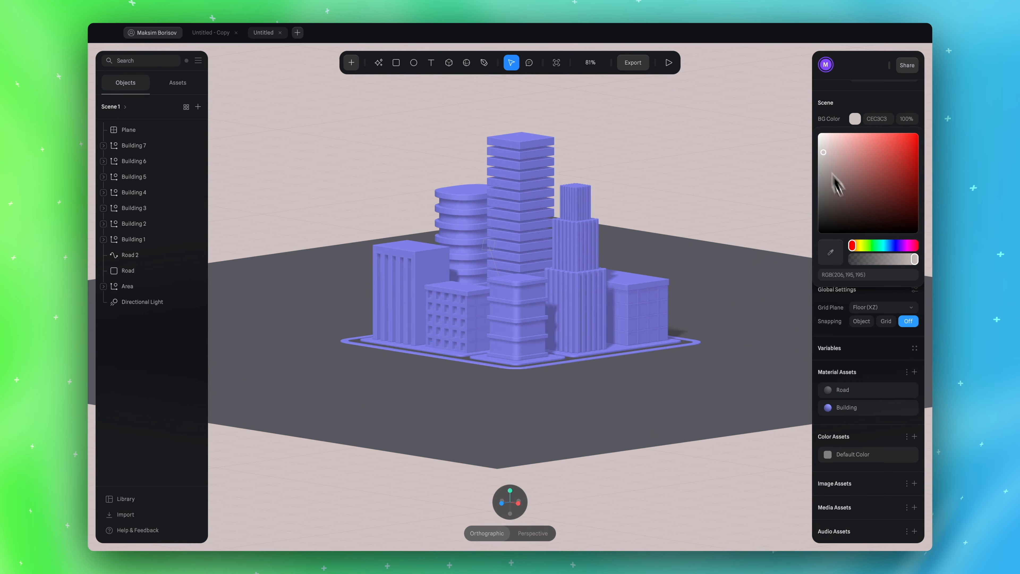
left_click_drag(890, 250, 894, 246)
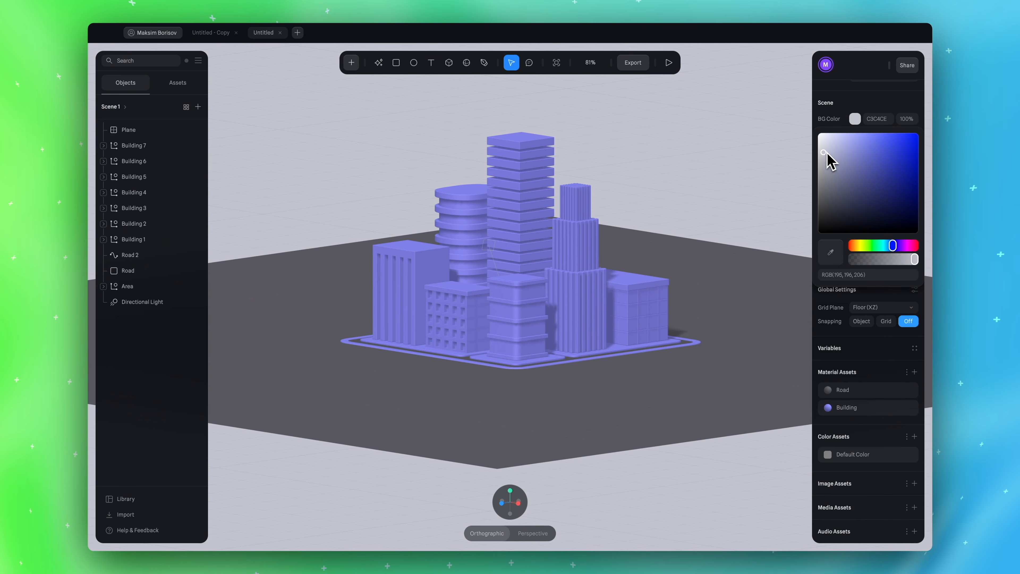
left_click_drag(823, 153, 822, 151)
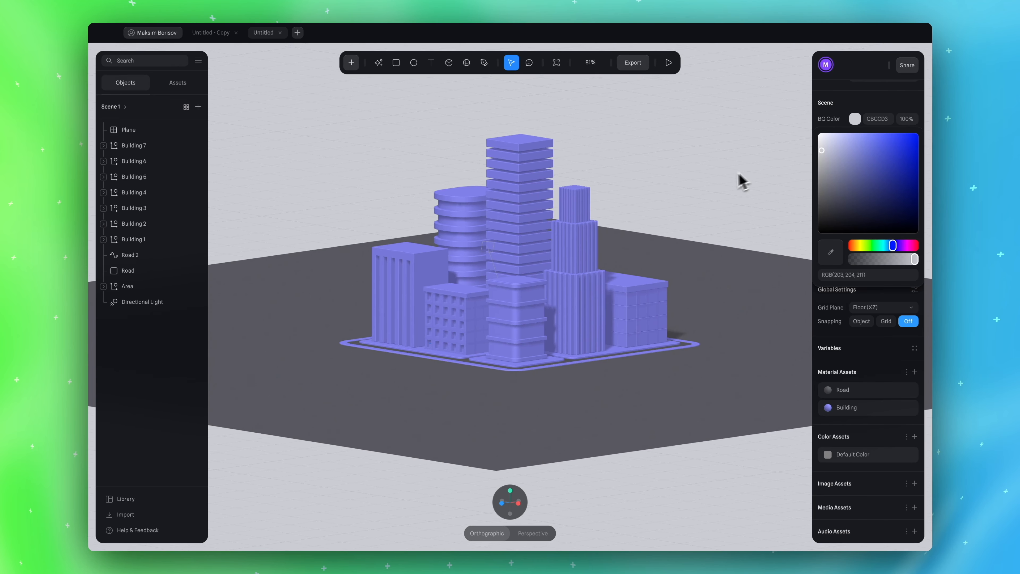
scroll(723, 178, "up", 3)
scroll(721, 178, "down", 3, "alt")
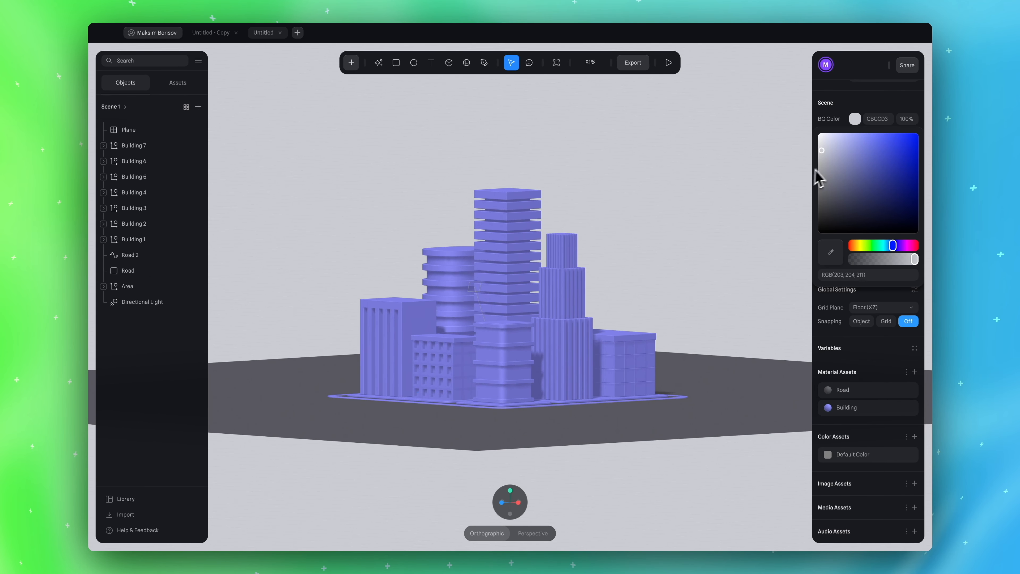
left_click_drag(724, 180, 722, 204, "alt")
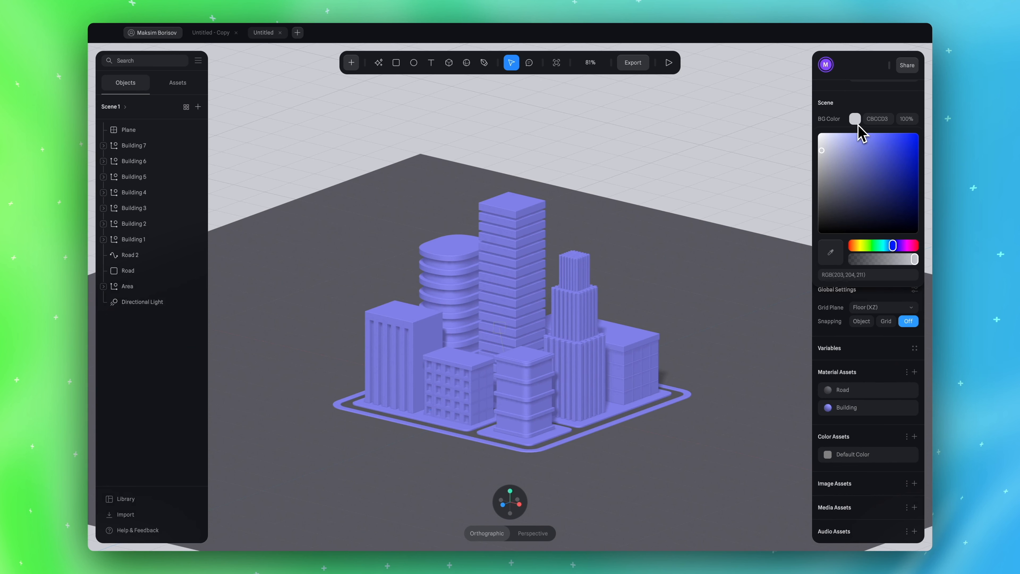
left_click(855, 124)
Save the scene's background colour as a new colour asset named "main color"
scroll(853, 145, "up", 2)
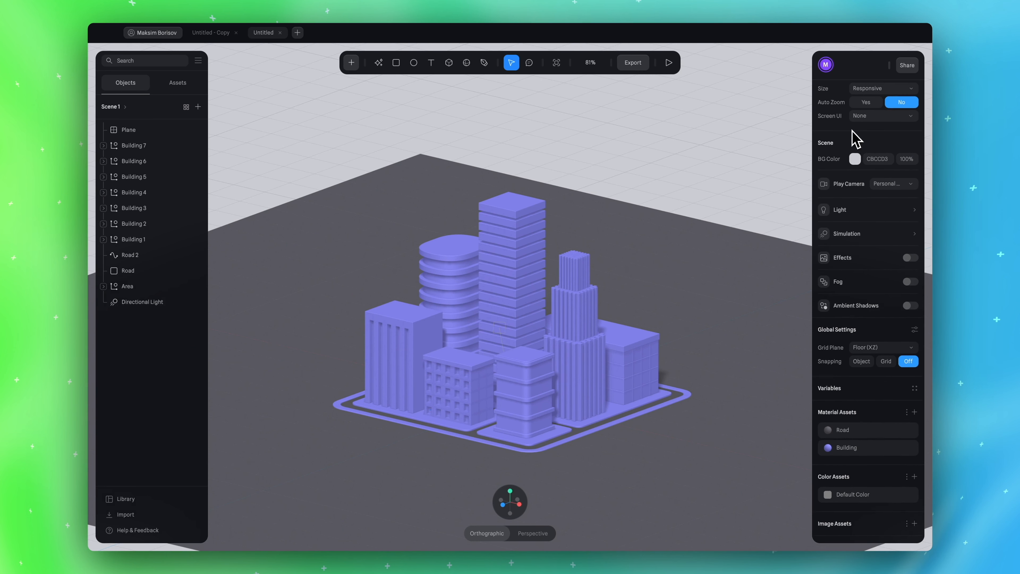
left_click(855, 169)
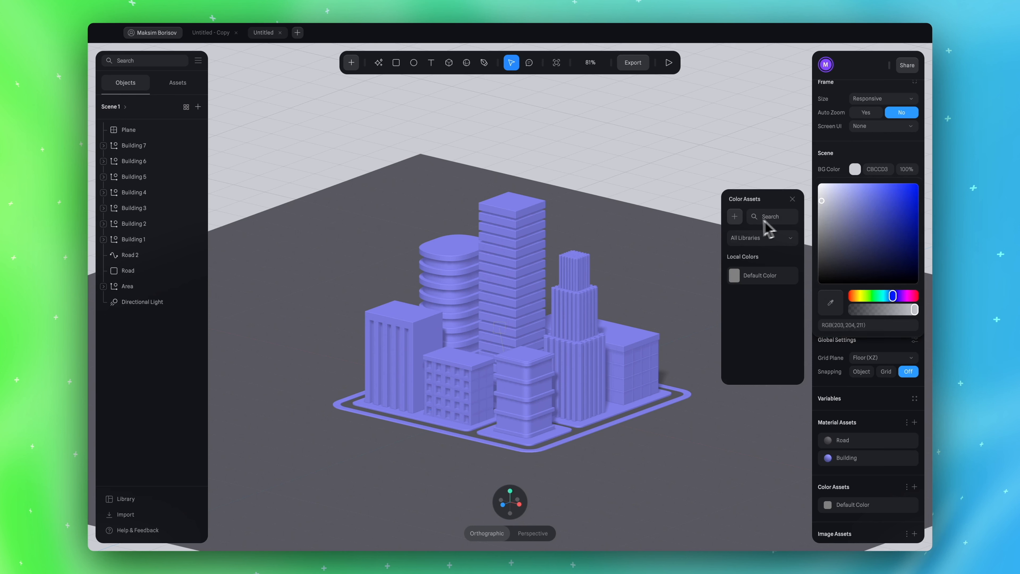
left_click(736, 217)
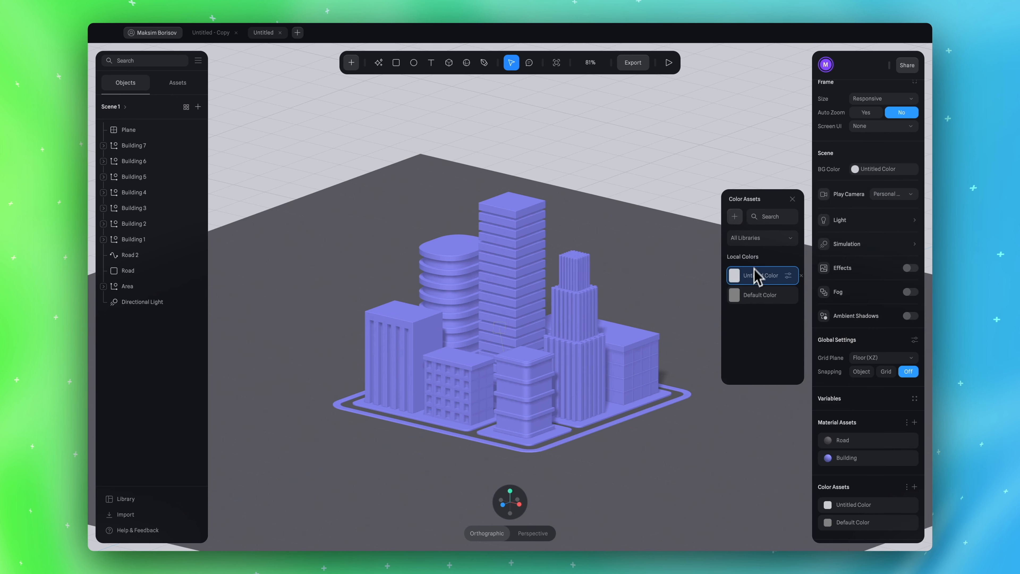
type("main color")
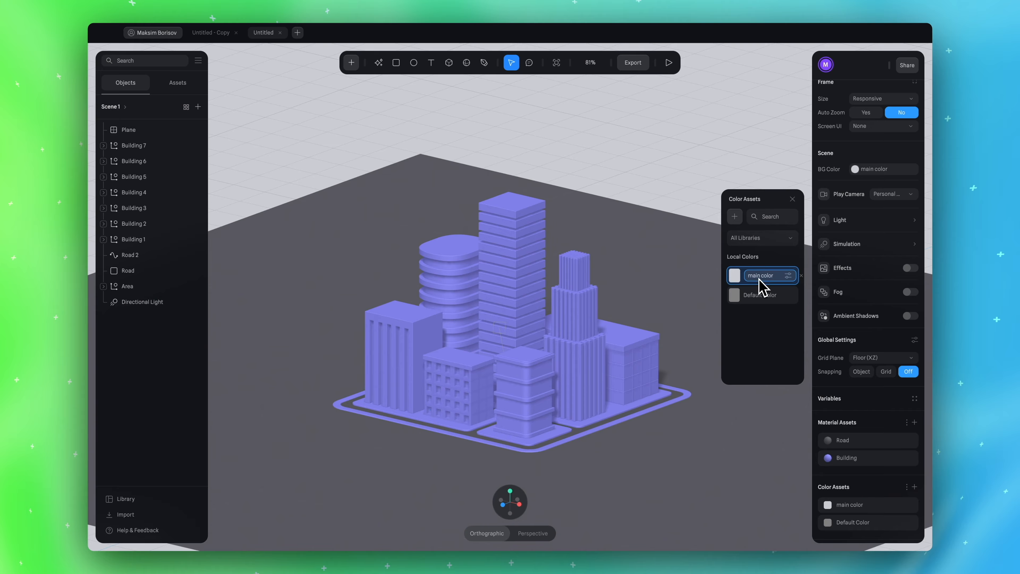
key("Return")
left_click(688, 168)
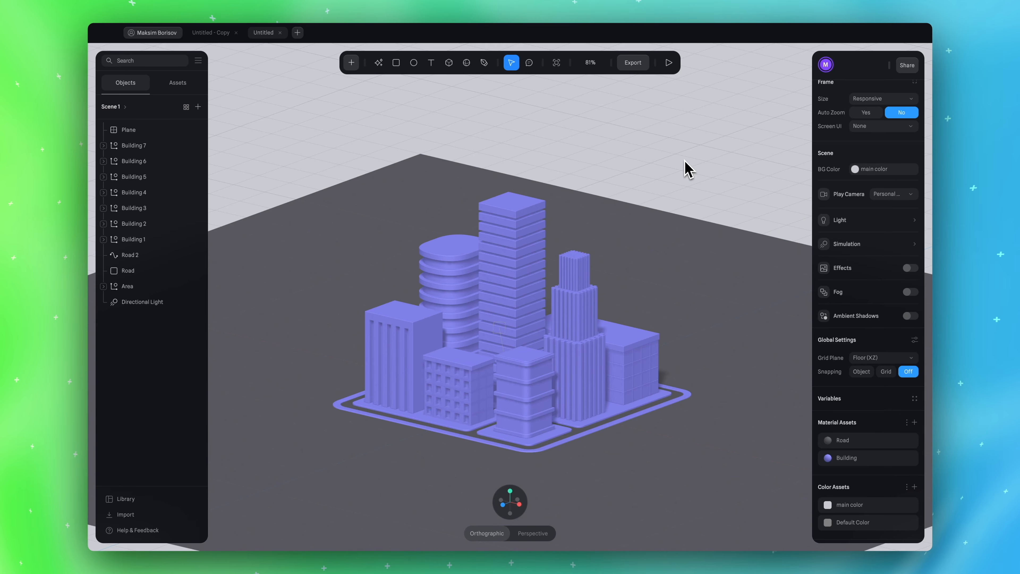
Link the Building material's colour to the "main color" asset
left_click(862, 458)
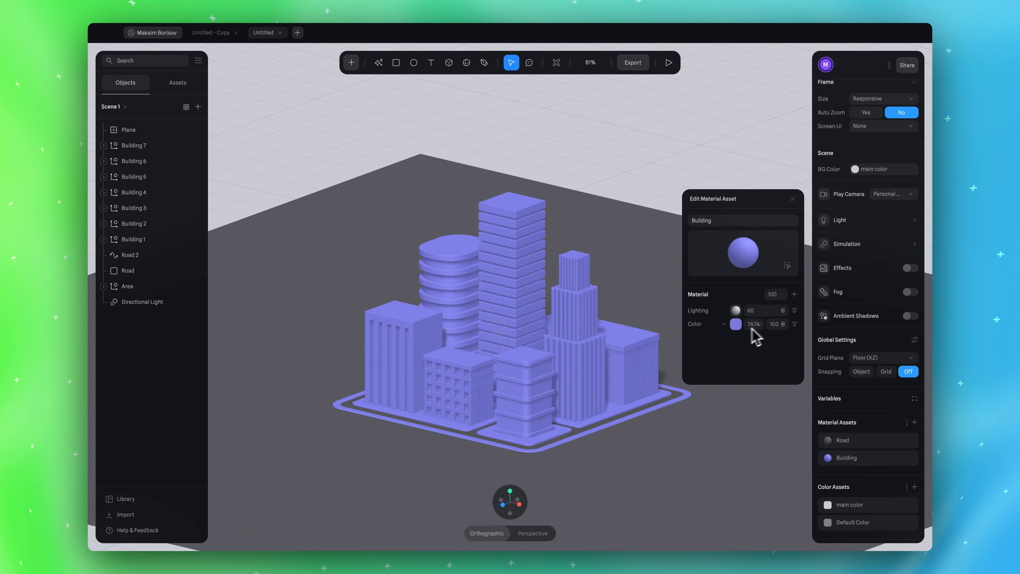
left_click(735, 324)
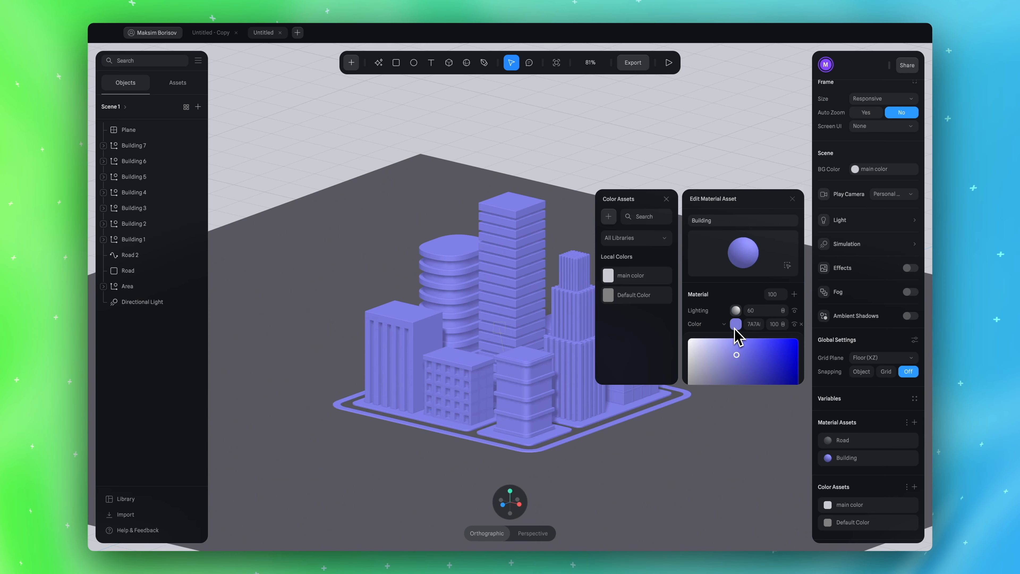
left_click(637, 281)
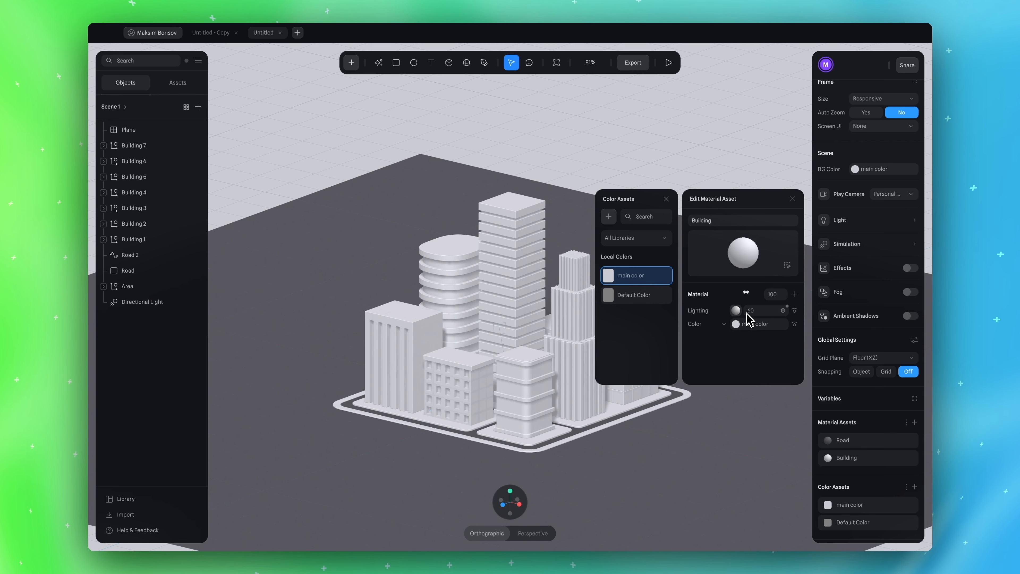
Set the Building material's lighting layer to 100 with Overlay blending
left_click_drag(747, 315, 767, 315)
left_click(782, 311)
left_click(788, 345)
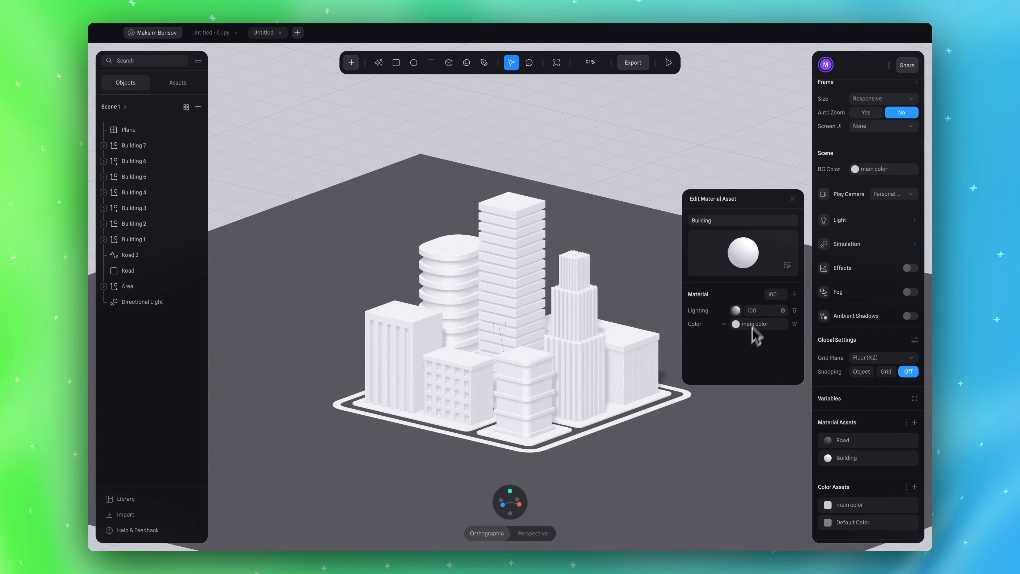
left_click(793, 199)
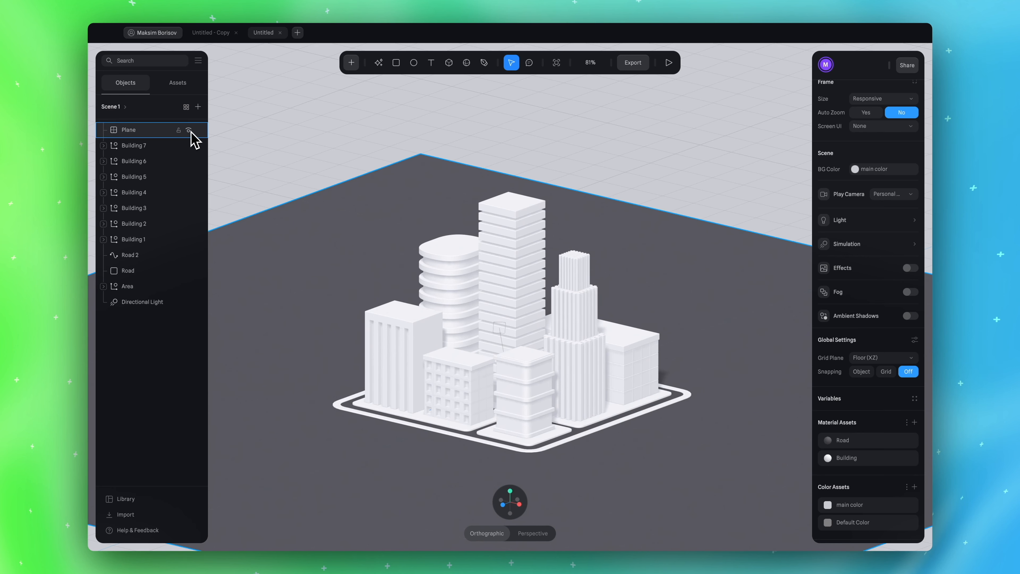
Hide the ground plane and turn the scene's grid plane off
left_click(189, 130)
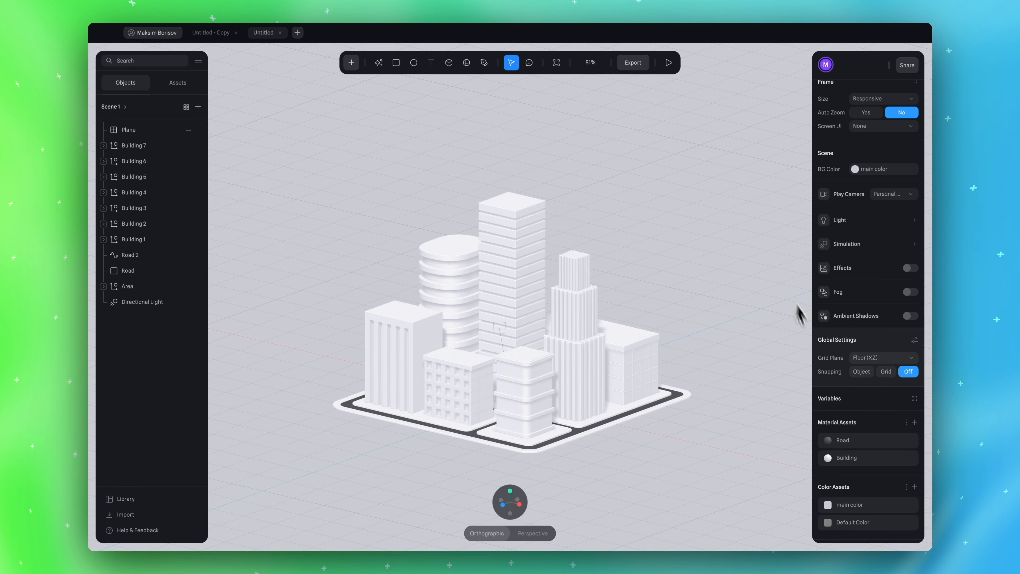
left_click(866, 357)
left_click(867, 343)
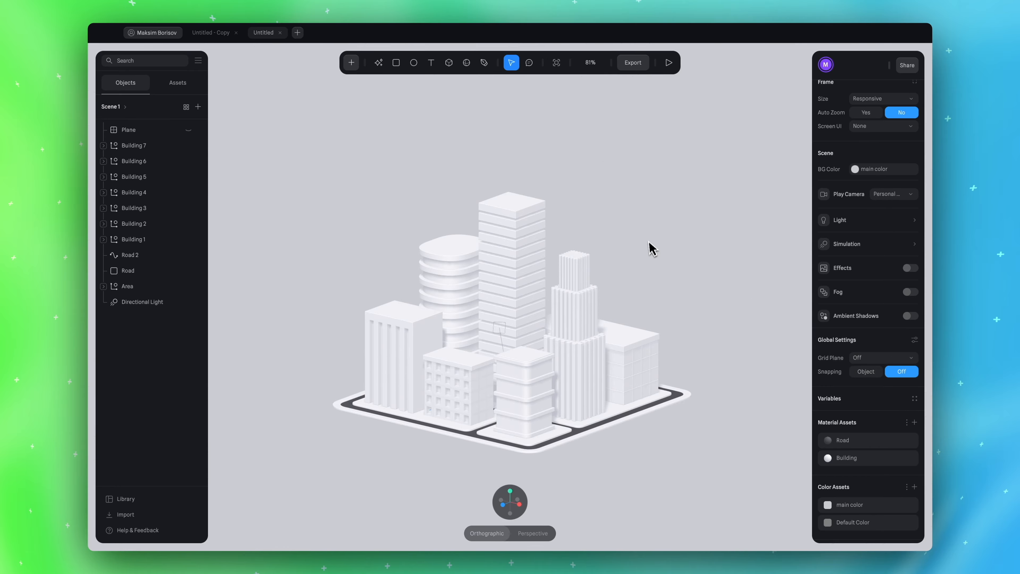
Try several blue shades on the "main color" asset and settle on a pale lavender grey
left_click_drag(649, 241, 644, 237, "alt")
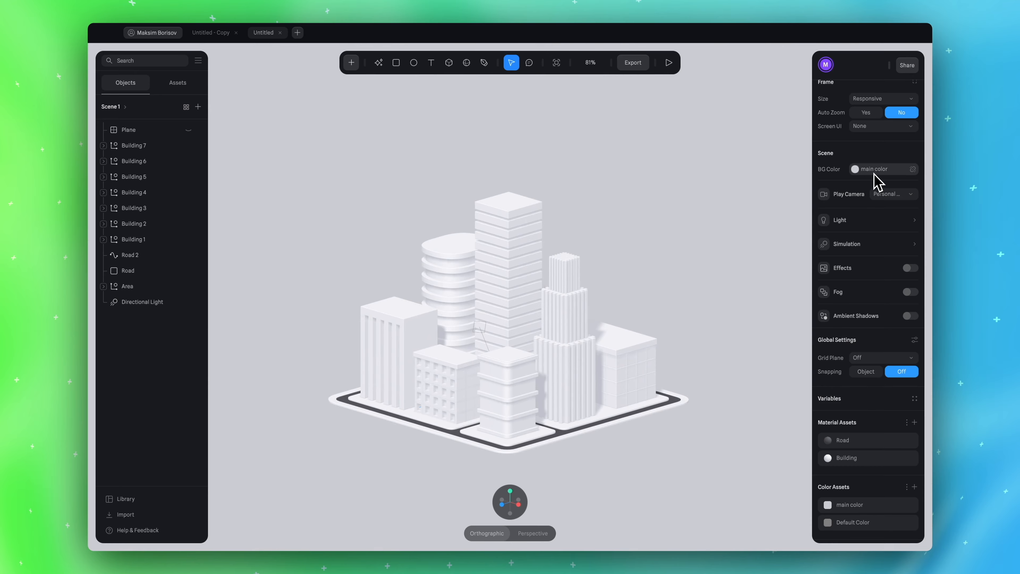
scroll(886, 201, "down", 3)
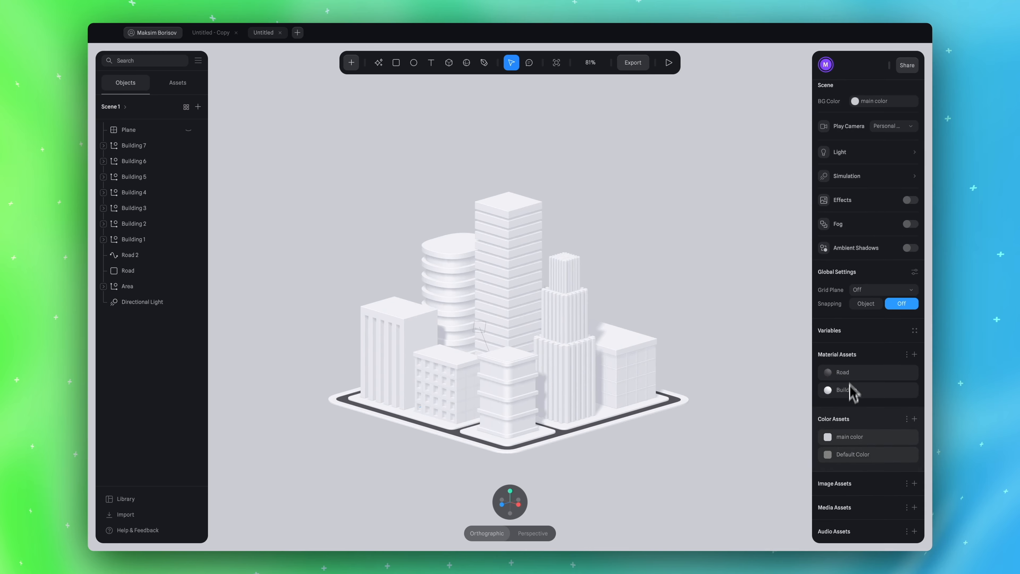
left_click(858, 441)
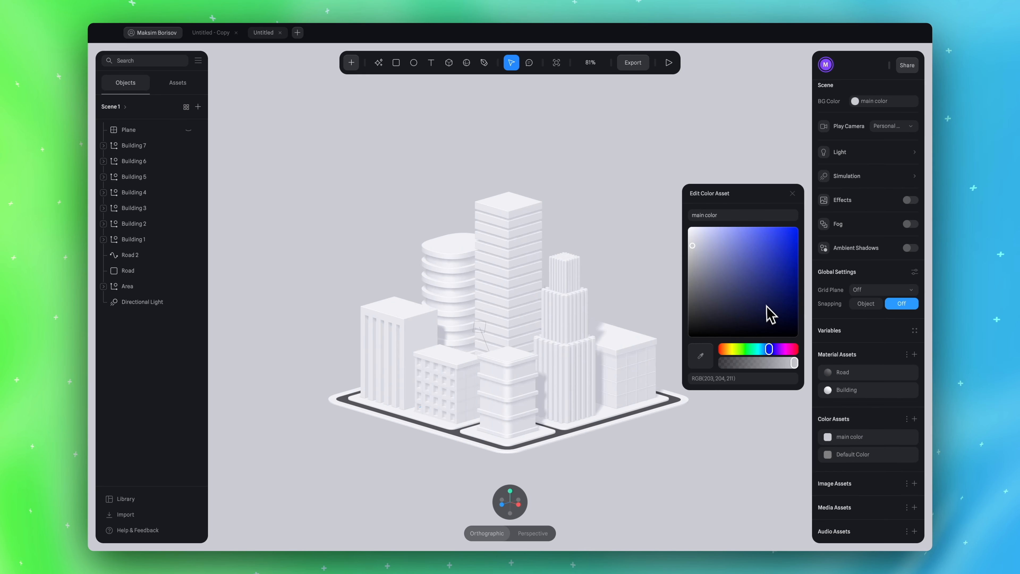
left_click(725, 248)
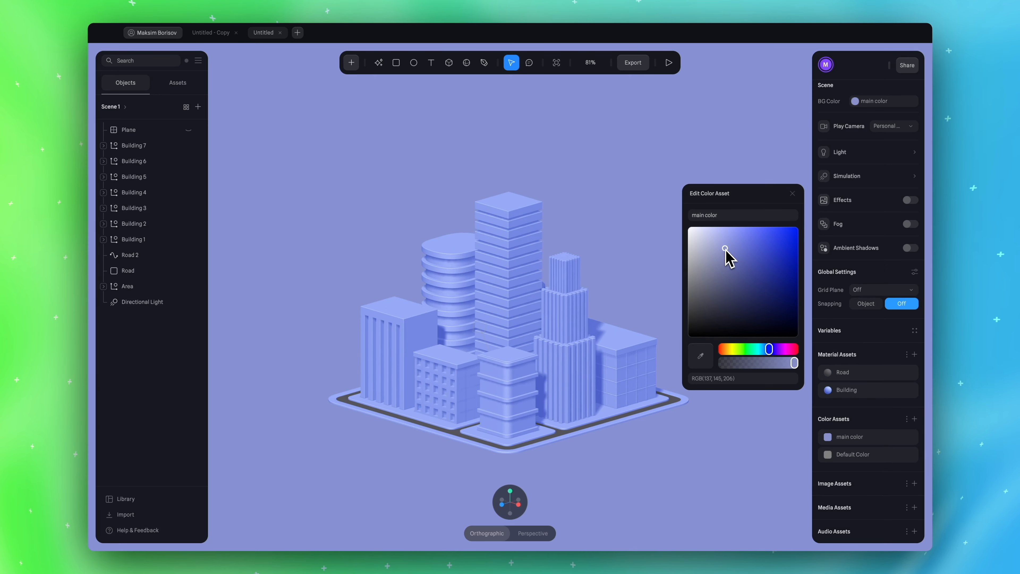
left_click(708, 287)
left_click(733, 260)
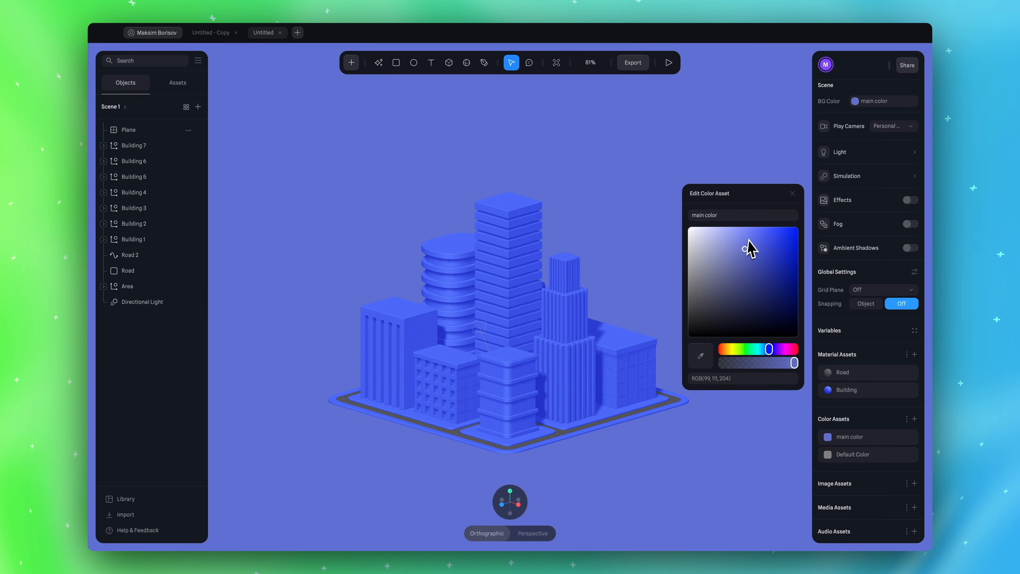
left_click(715, 235)
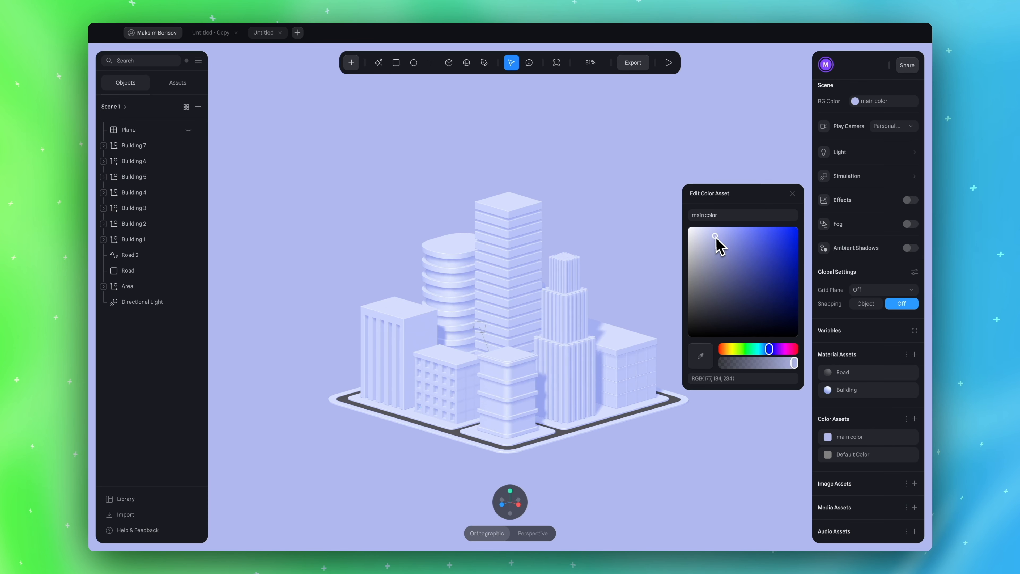
left_click(701, 240)
left_click(695, 243)
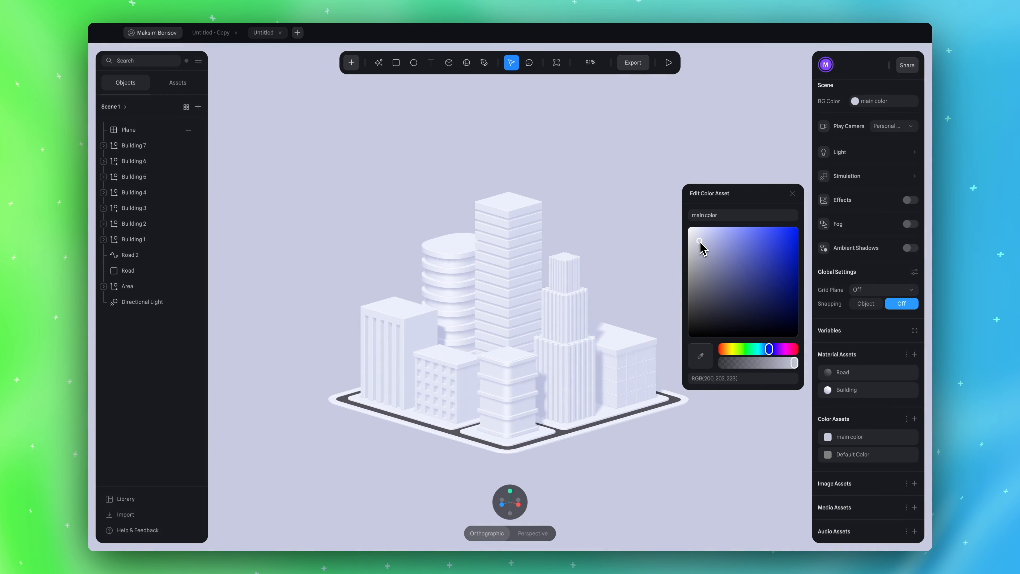
left_click_drag(697, 243, 697, 246)
left_click(793, 194)
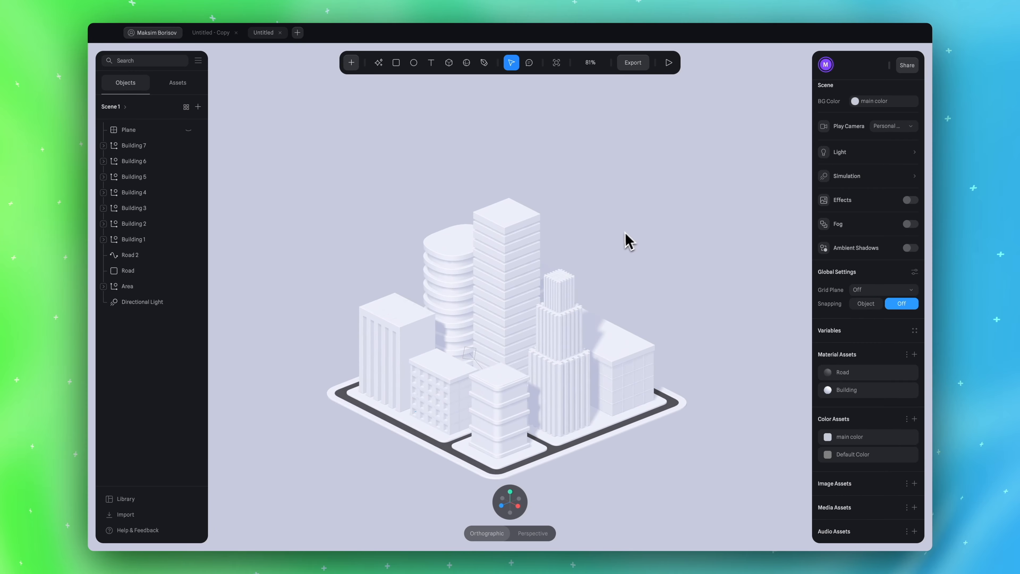
Inspect the recoloured city up close from different angles and check the Building material's layers
mouse_move(621, 235)
left_mouse_down("alt")
mouse_move(647, 219)
mouse_move(628, 221)
left_mouse_up("alt")
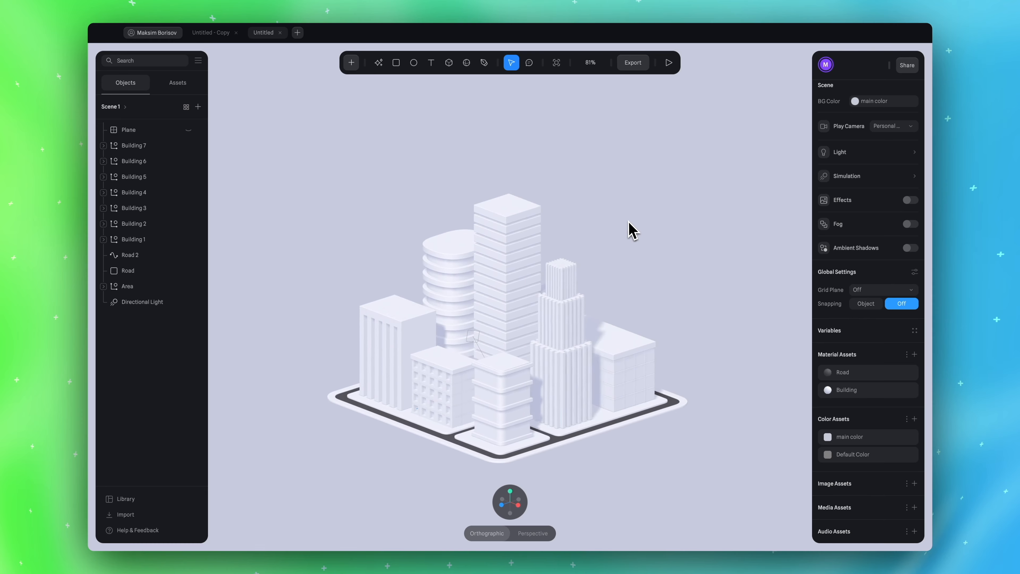
scroll(570, 264, "up", 3)
scroll(608, 225, "down", 2)
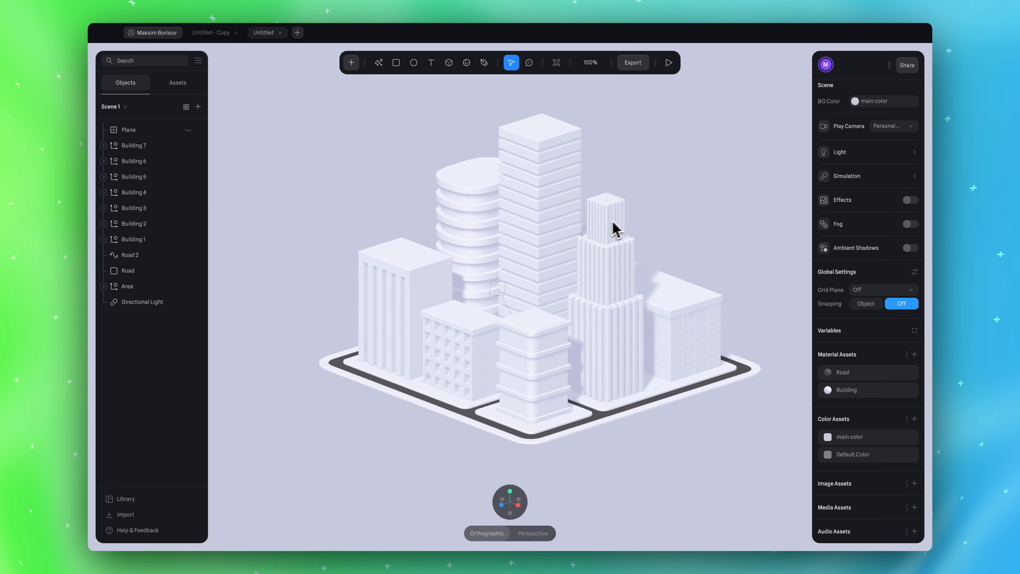
scroll(643, 206, "up", 2)
scroll(643, 205, "right", 1)
left_click_drag(643, 205, 690, 212, "alt")
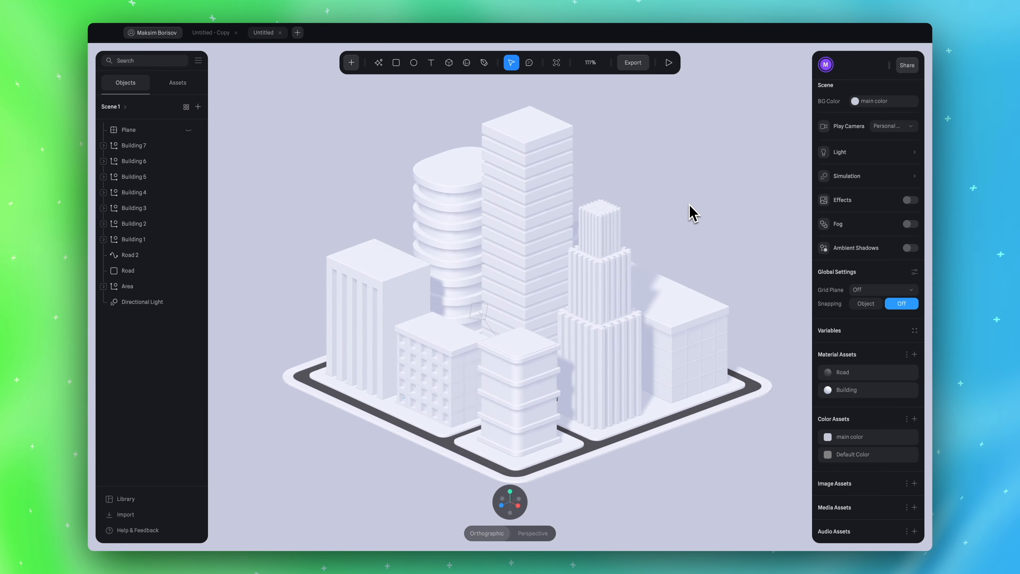
left_click(855, 389)
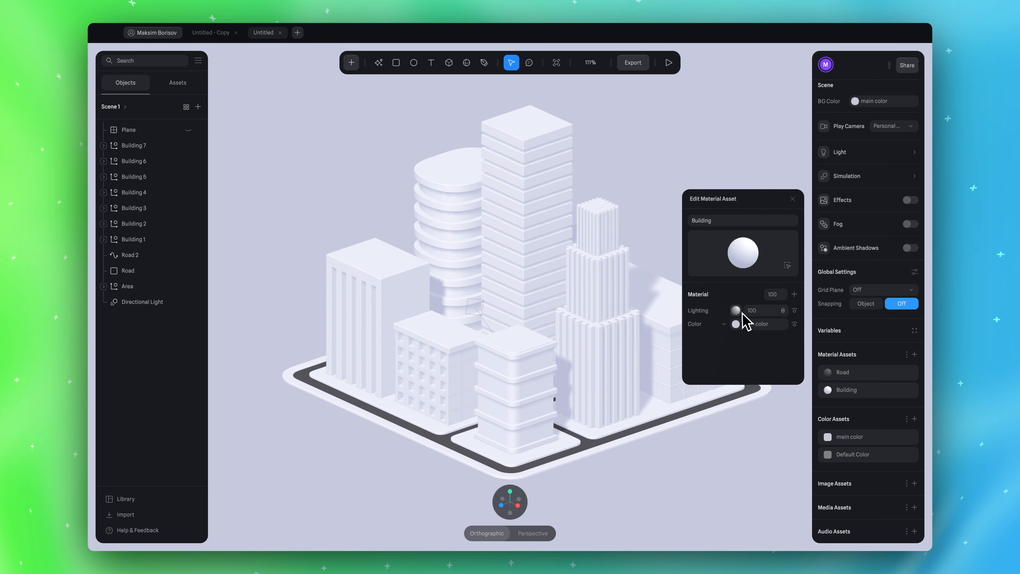
left_click(793, 199)
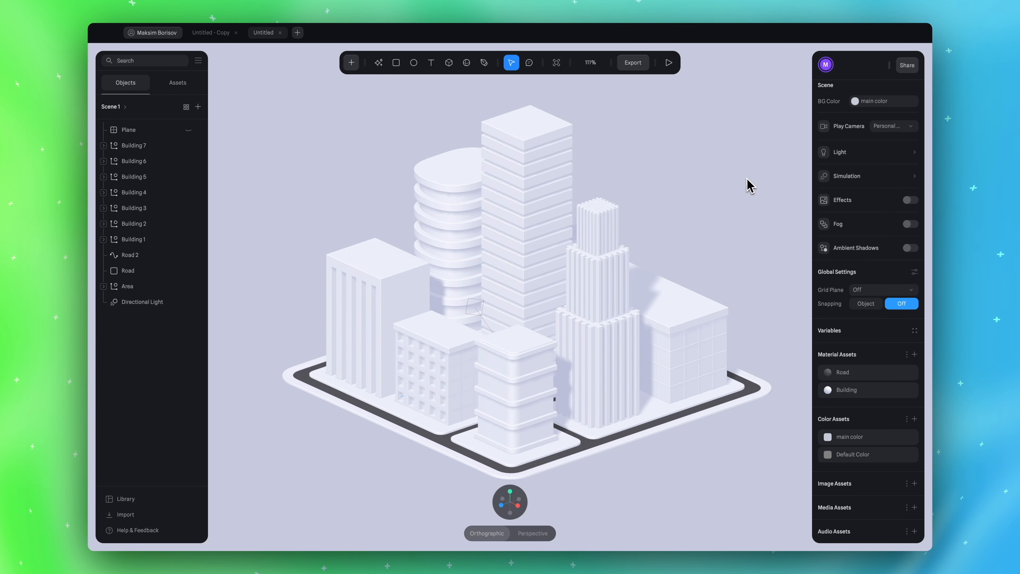
Link the Road material's colour to the "main color" asset and set its lighting layer to 100 with Overlay blending
left_click(744, 370)
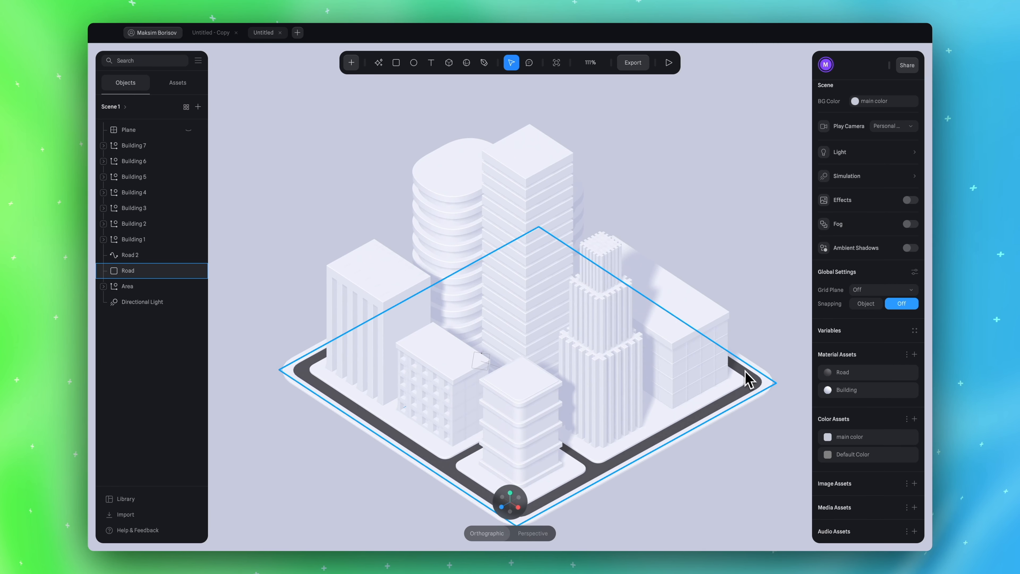
left_click(745, 377)
middle_click_drag(746, 376, 735, 308)
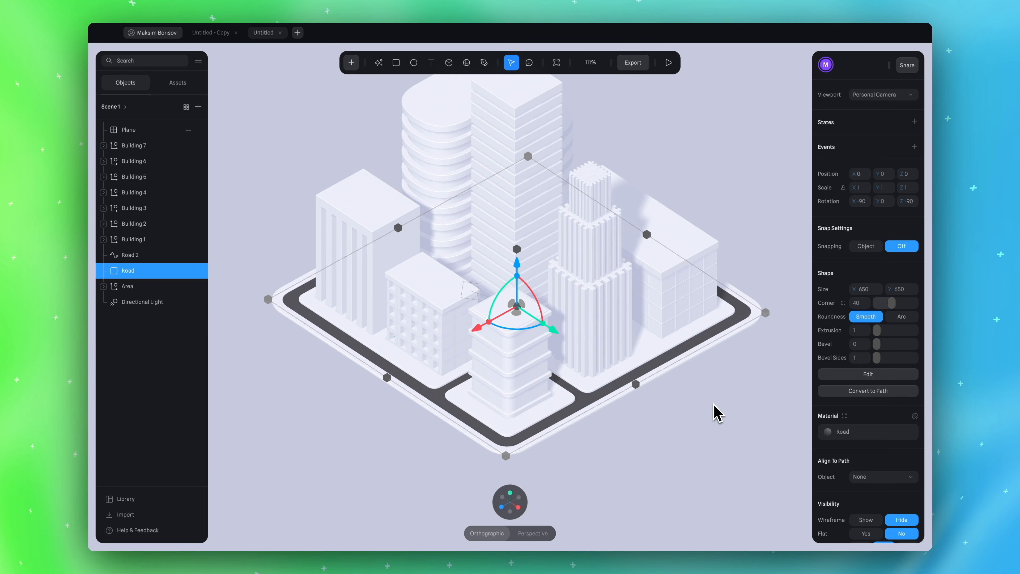
left_click(858, 440)
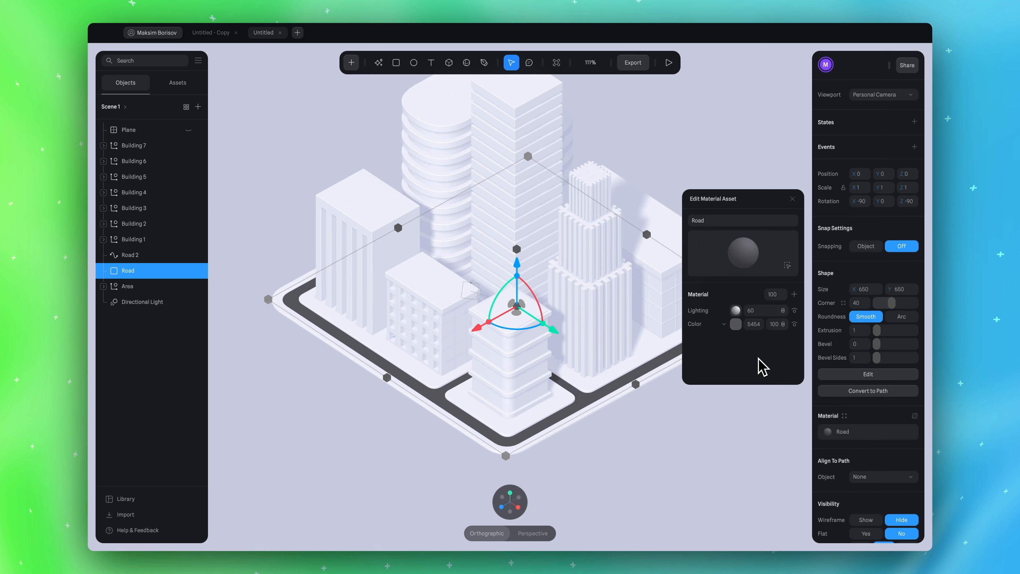
left_click(735, 323)
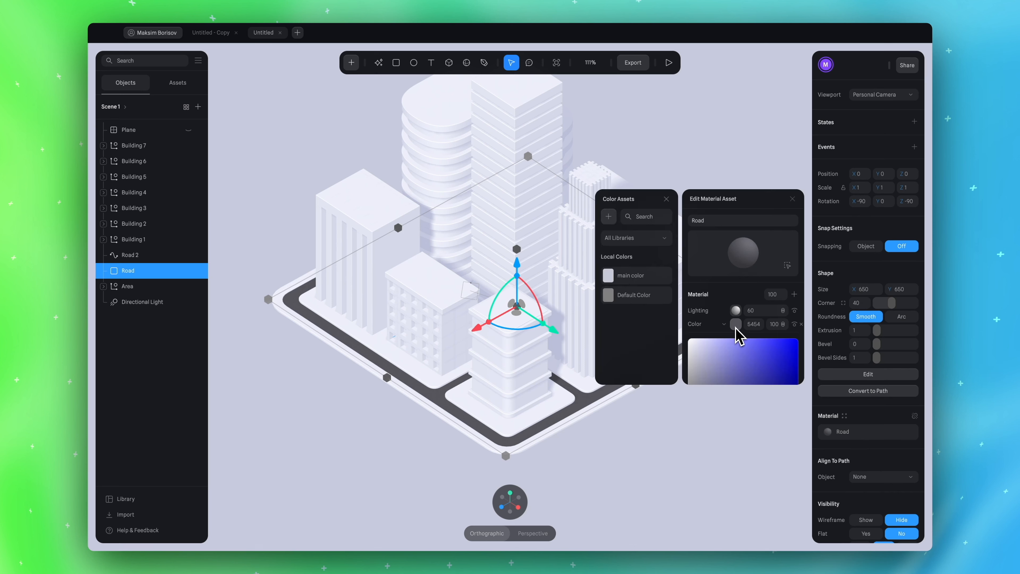
left_click(637, 277)
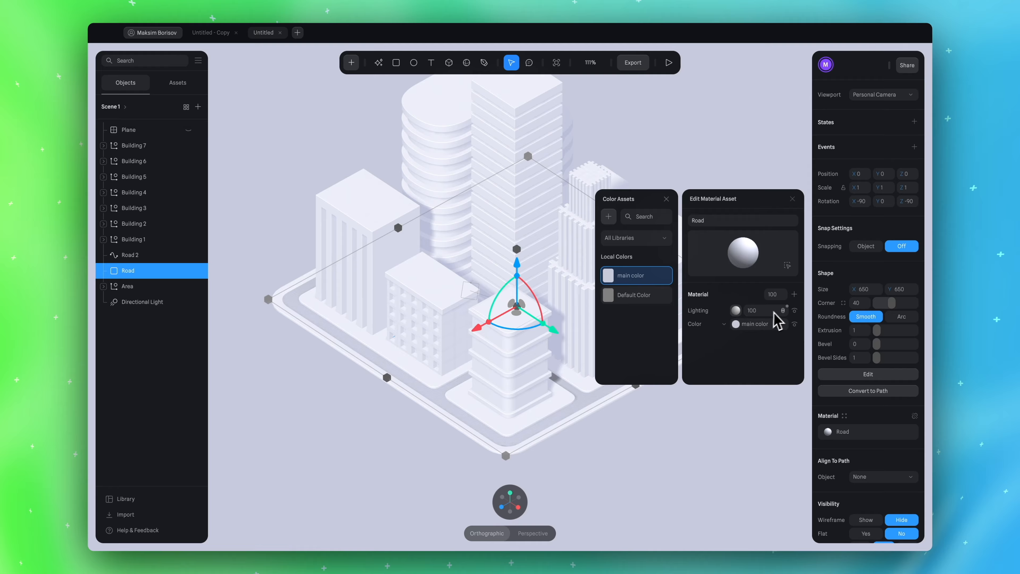
left_click(781, 310)
left_click(791, 345)
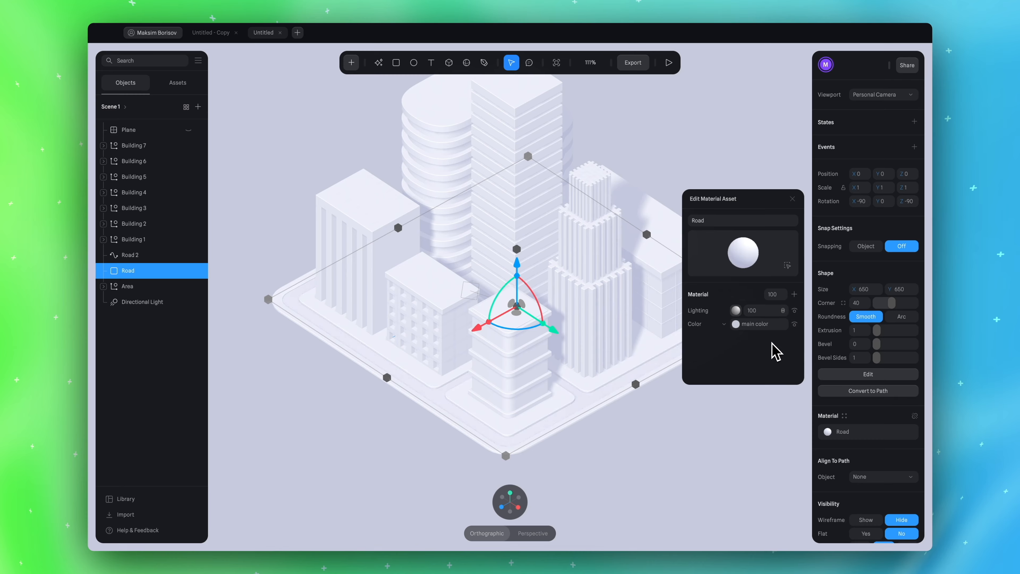
Add a second colour layer to the Road material between the lighting and "main color" layers and make it black
left_click(794, 295)
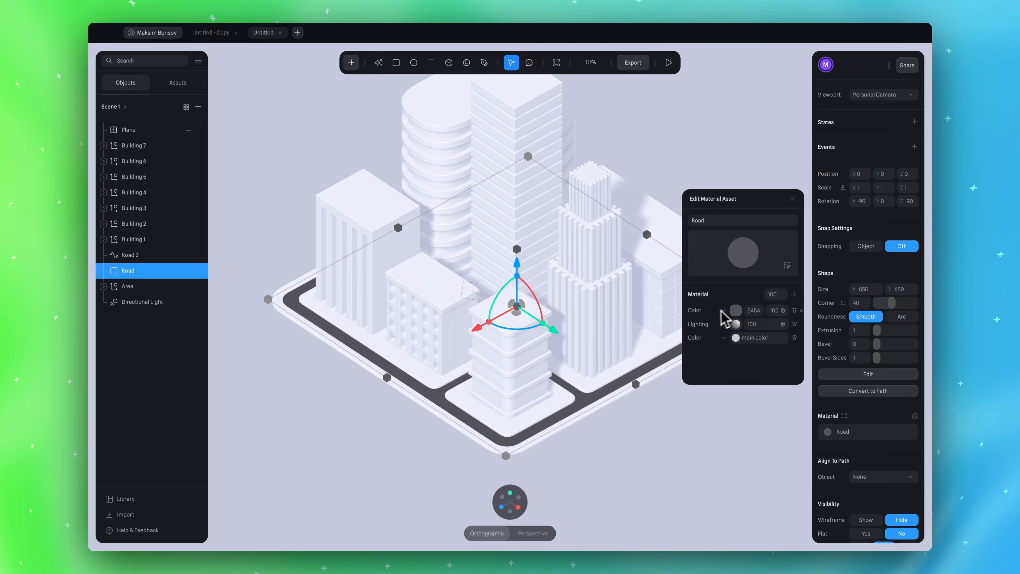
left_click_drag(707, 325, 707, 327)
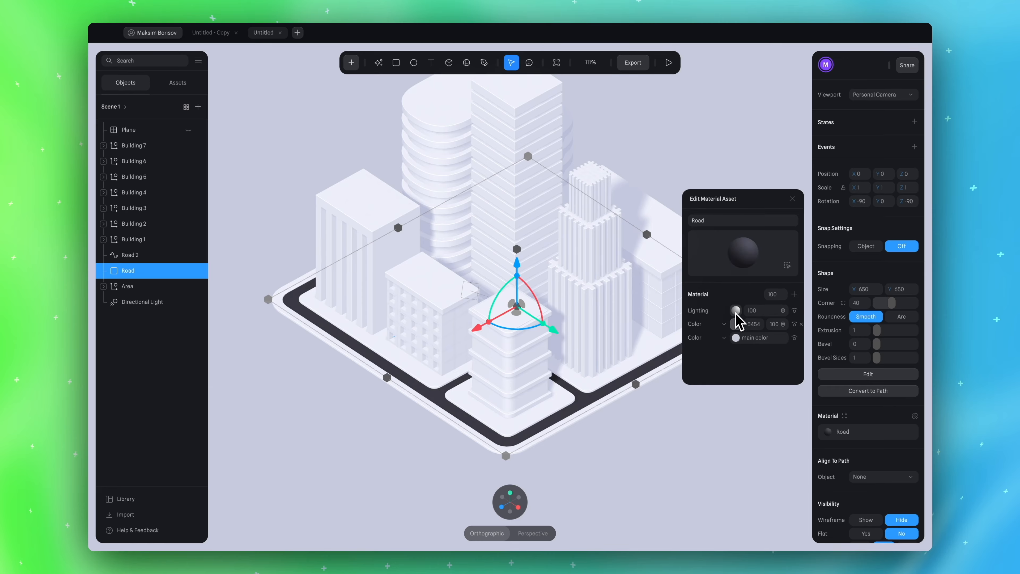
left_click(735, 324)
left_click_drag(735, 334, 674, 392)
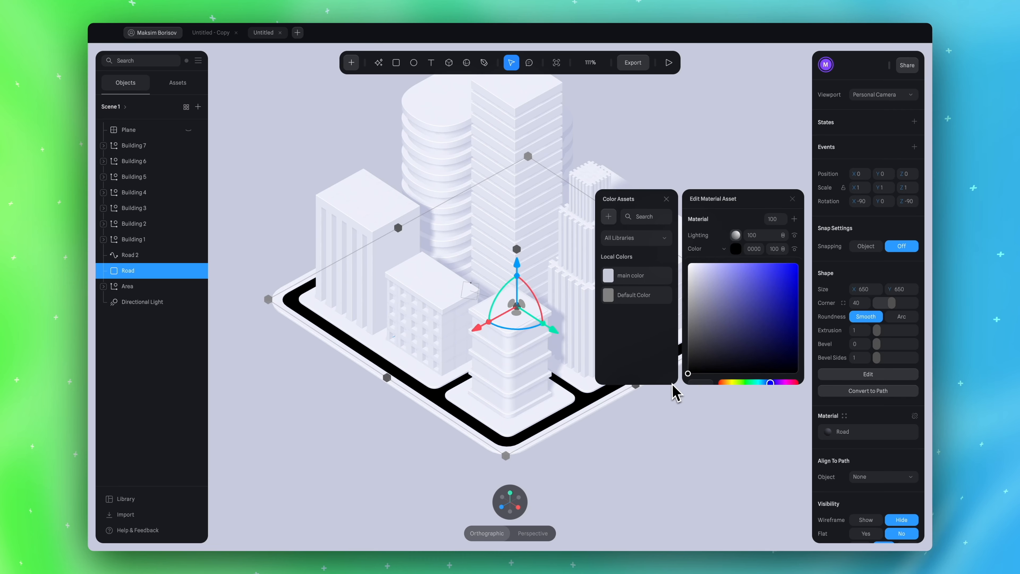
Set the Road material's black colour layer to 20 opacity with Overlay blending
left_click(741, 254)
left_click_drag(769, 324, 736, 324)
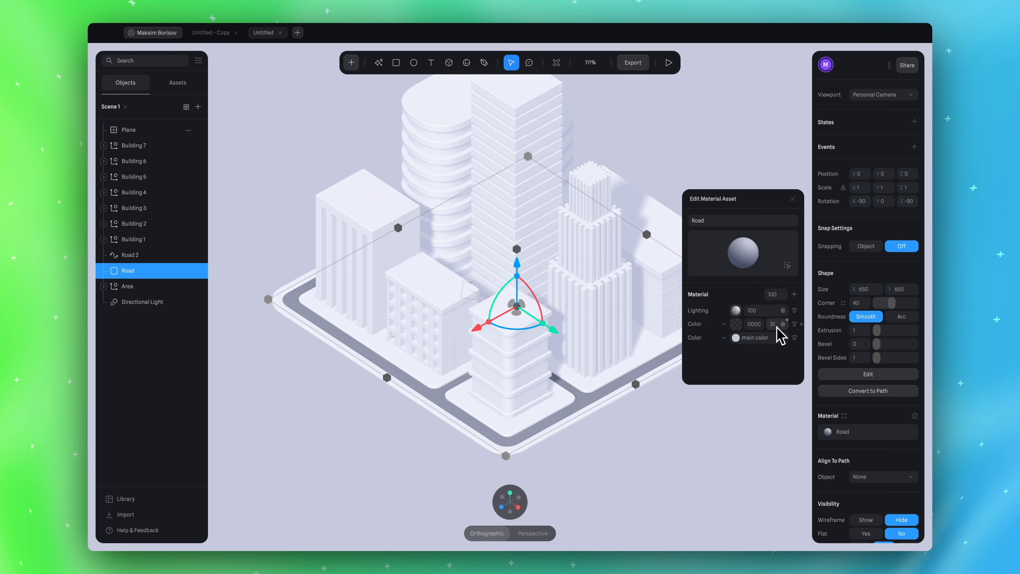
key("Return")
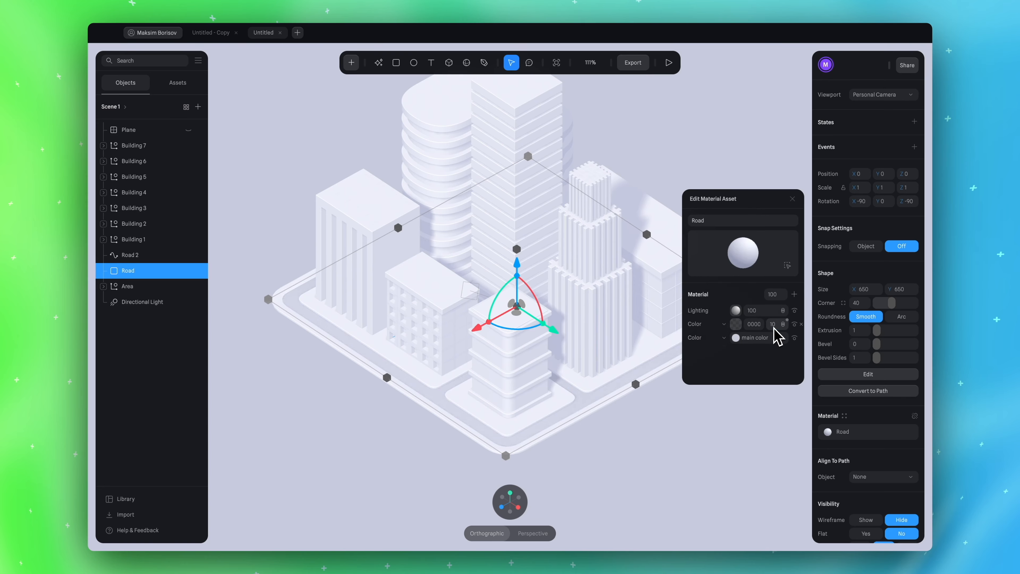
type("20")
key("Return")
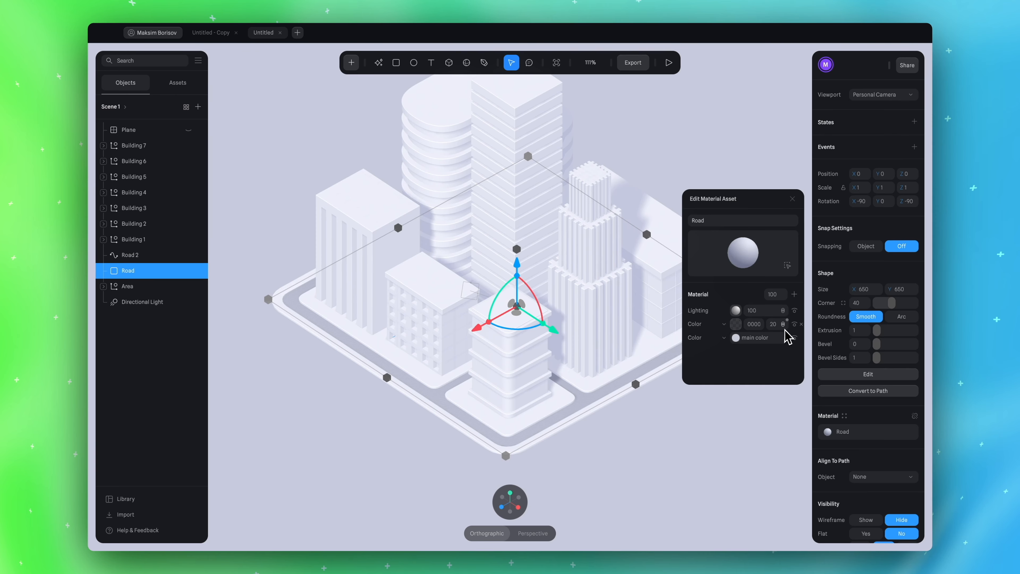
left_click(783, 324)
left_click(783, 357)
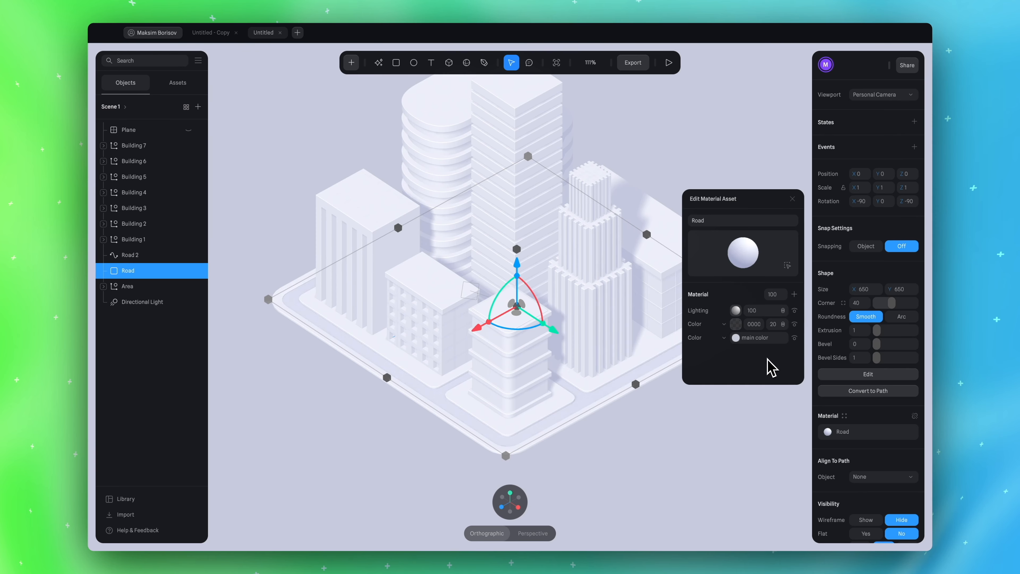
Set the Road material's black colour layer to Normal blending at 20 opacity
key("shift+Up")
key("shift+Up")
key("shift+Up")
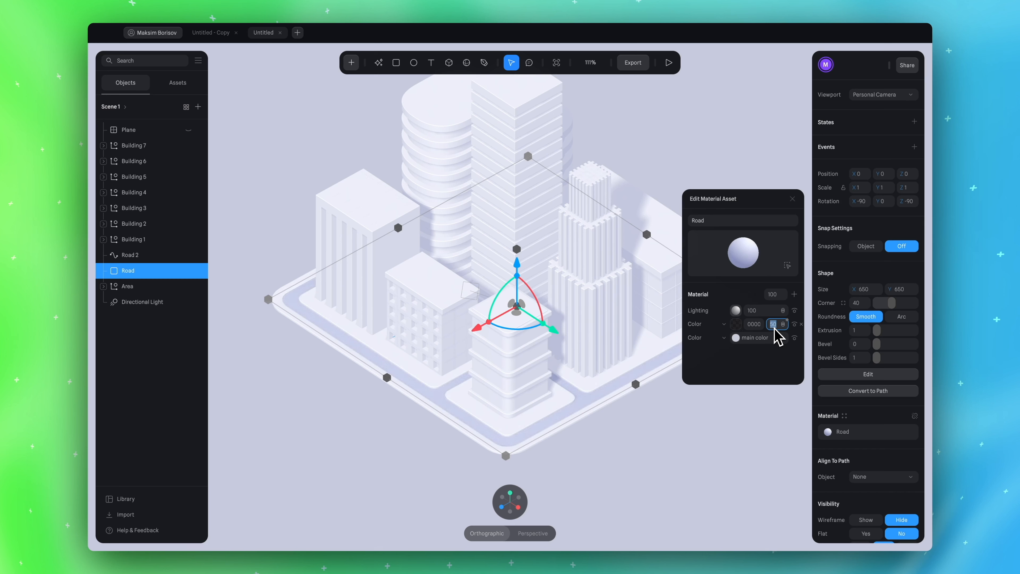
left_click(783, 324)
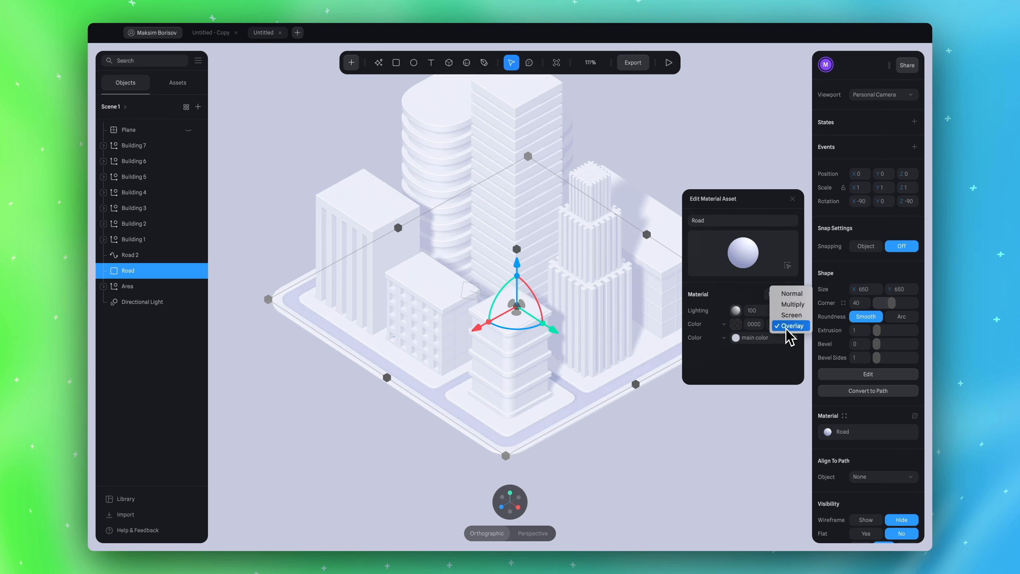
left_click(791, 296)
left_click(775, 325)
key("shift+Down")
key("shift+Down")
key("shift+Down")
key("shift+Up")
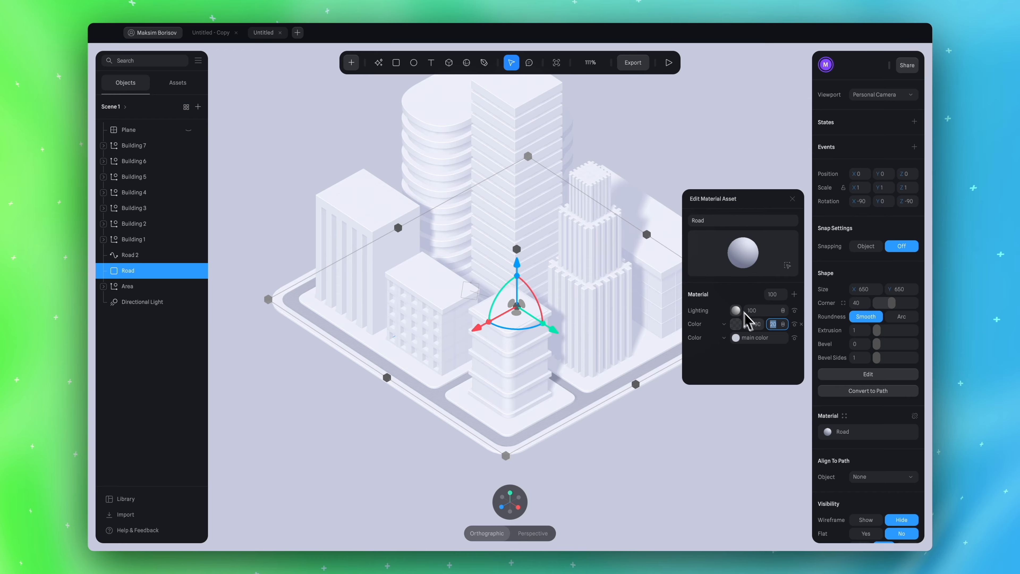
Check the Road material's lighting layer settings and its blending mode
left_click(736, 312)
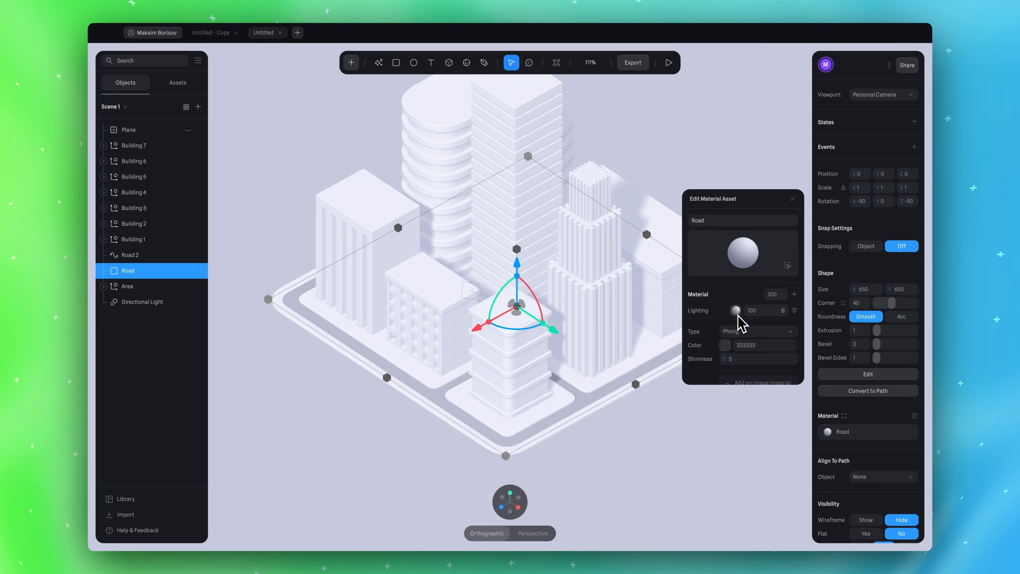
left_click(737, 312)
left_click(783, 313)
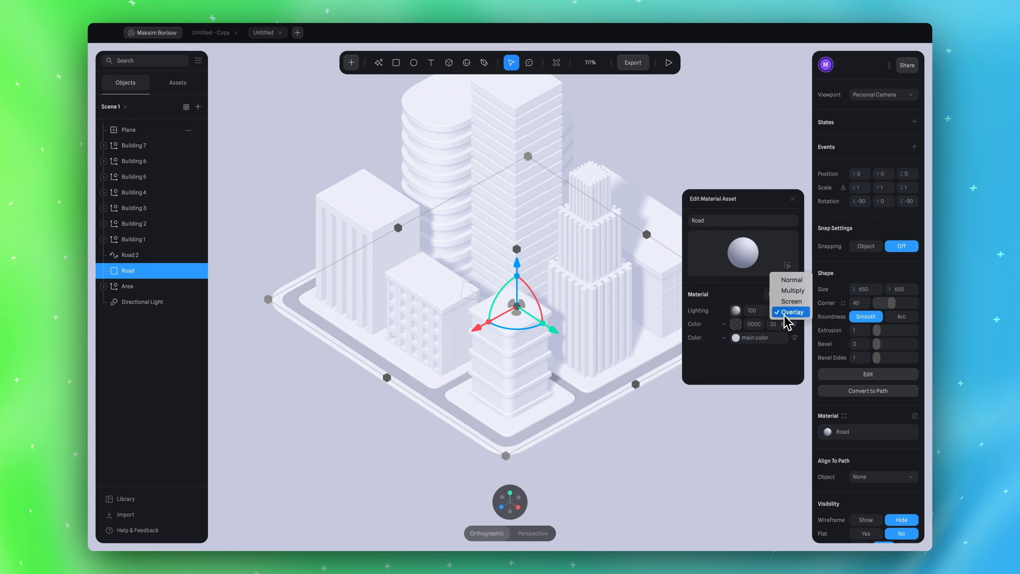
left_click(785, 319)
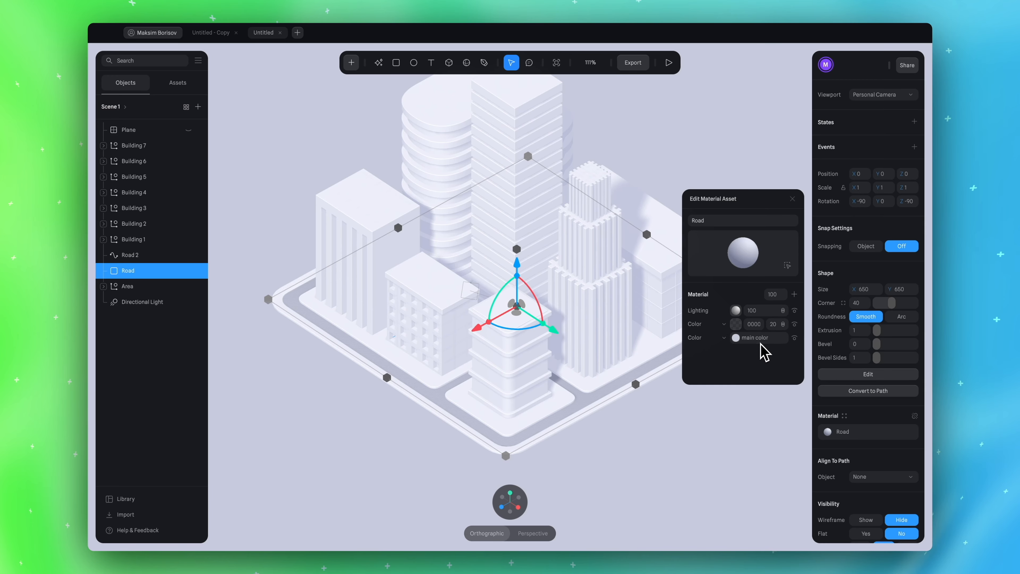
Deselect the road, show the ground plane under the city and view the scene from different angles
scroll(741, 181, "down", 10)
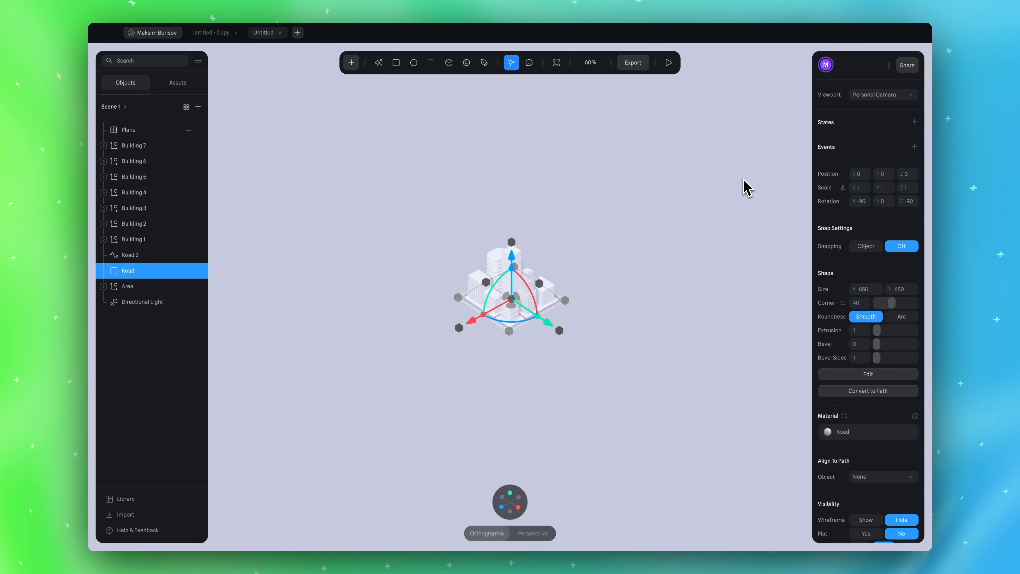
scroll(741, 181, "up", 6)
left_click(740, 180)
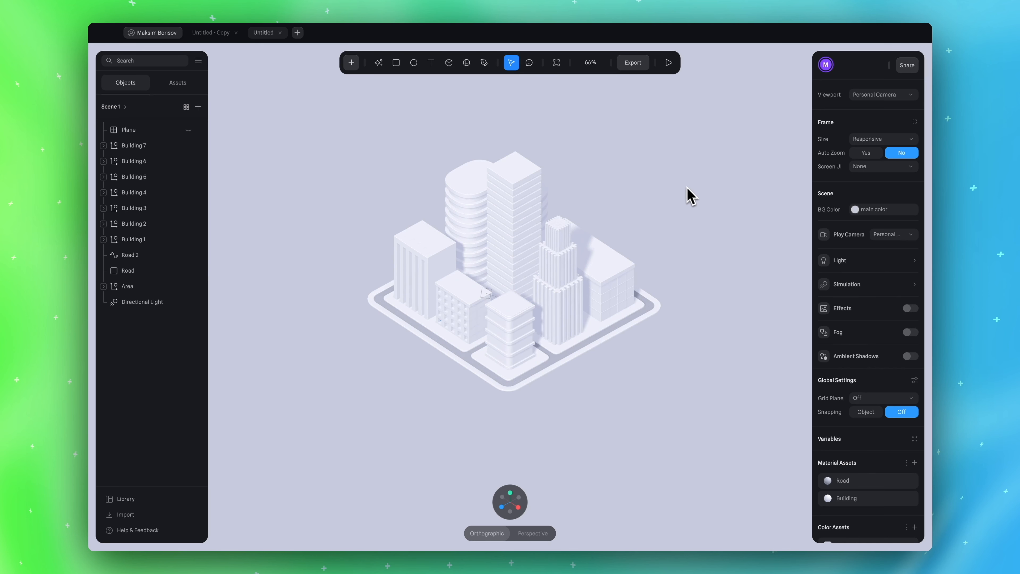
scroll(684, 168, "up", 5)
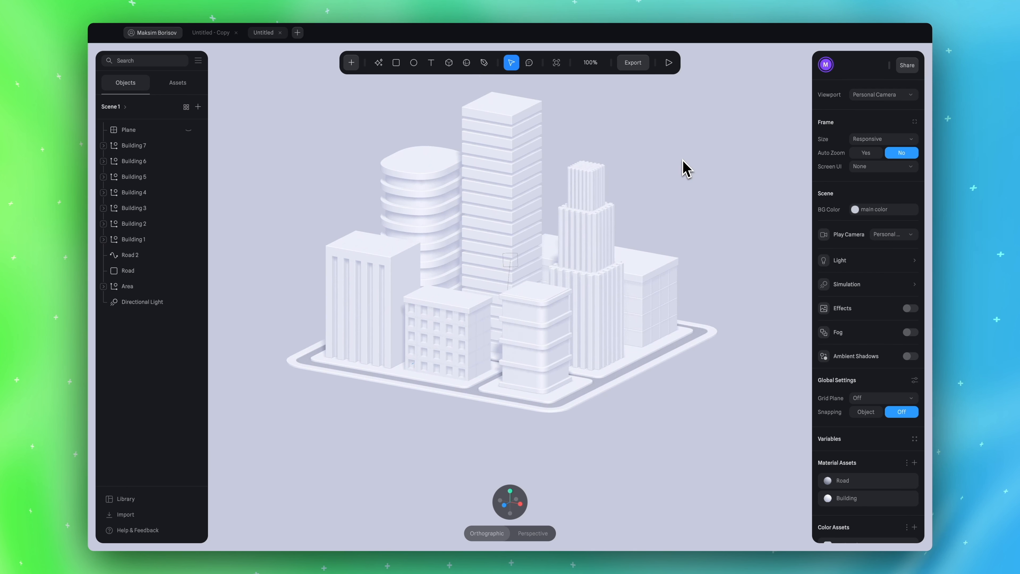
left_click(199, 135)
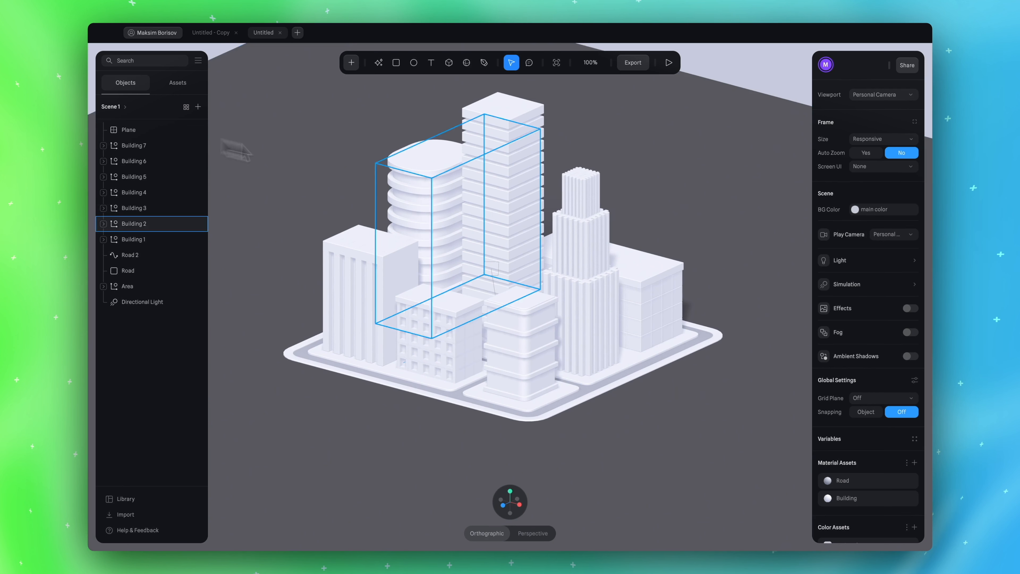
scroll(553, 229, "down", 8)
scroll(683, 166, "up", 3)
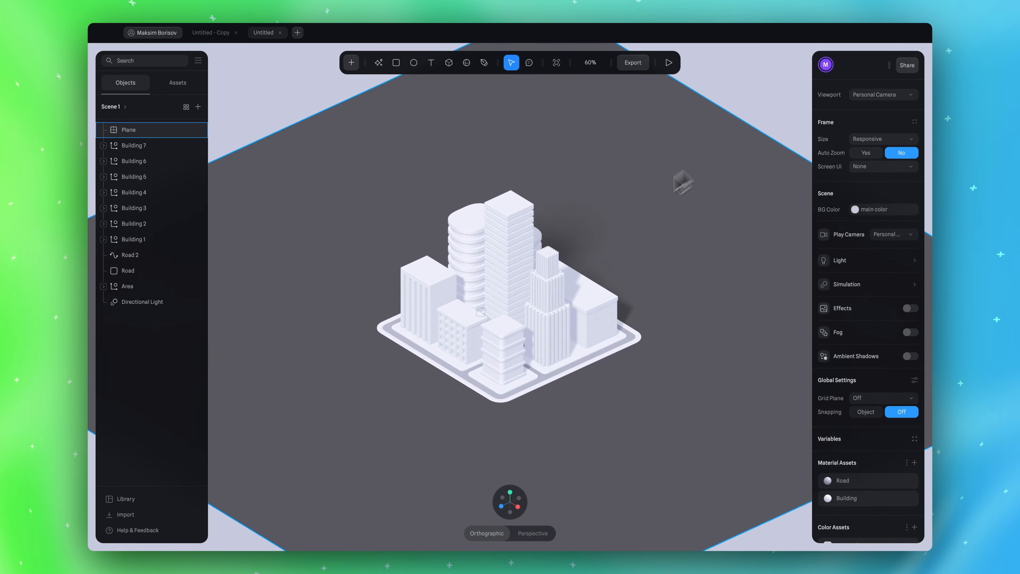
mouse_move(736, 87)
left_mouse_down("alt")
mouse_move(747, 92)
mouse_move(724, 94)
left_mouse_up("alt")
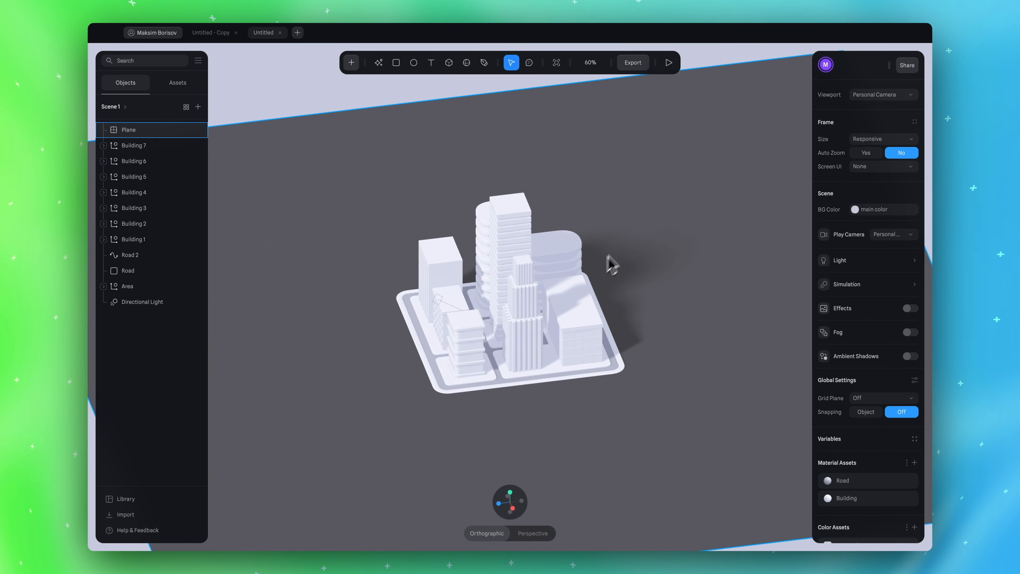
Hide the ground plane and examine the city and its shadows from several angles
left_click(158, 301)
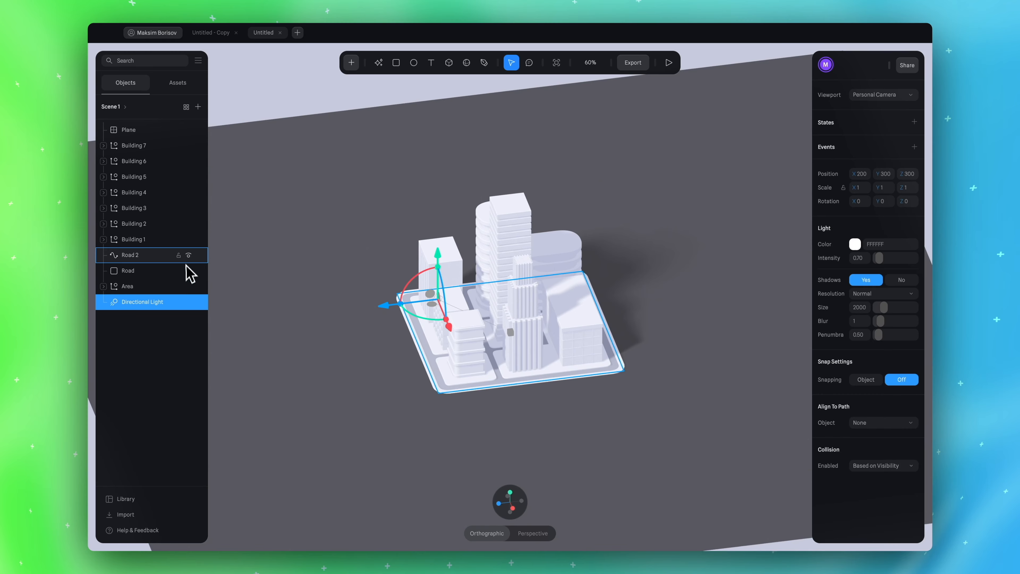
left_click(188, 130)
left_click(442, 189)
left_click_drag(620, 231, 725, 227, "alt")
scroll(661, 217, "up", 5)
scroll(705, 217, "down", 3)
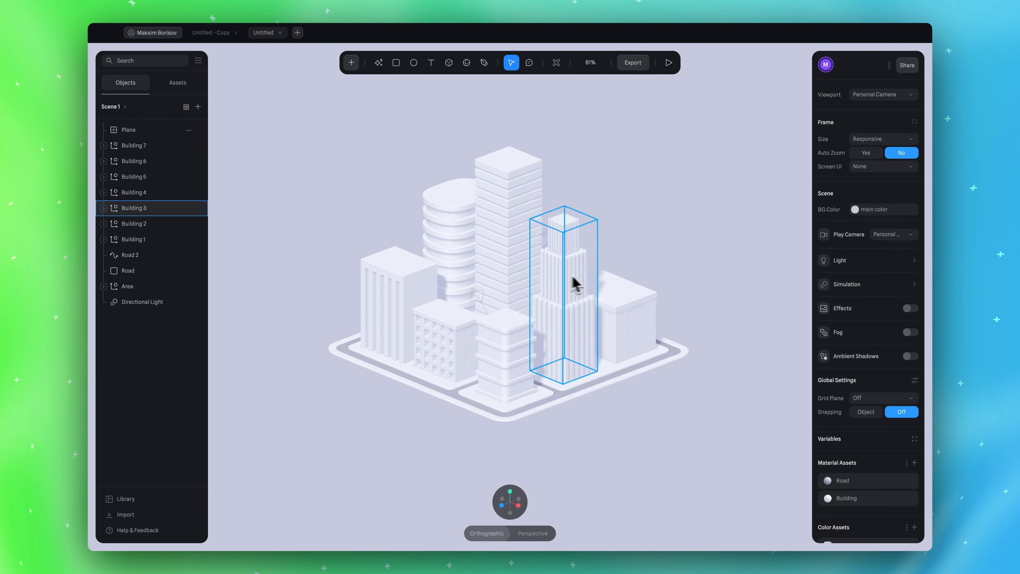
scroll(541, 338, "up", 3)
left_click_drag(654, 222, 665, 251, "alt")
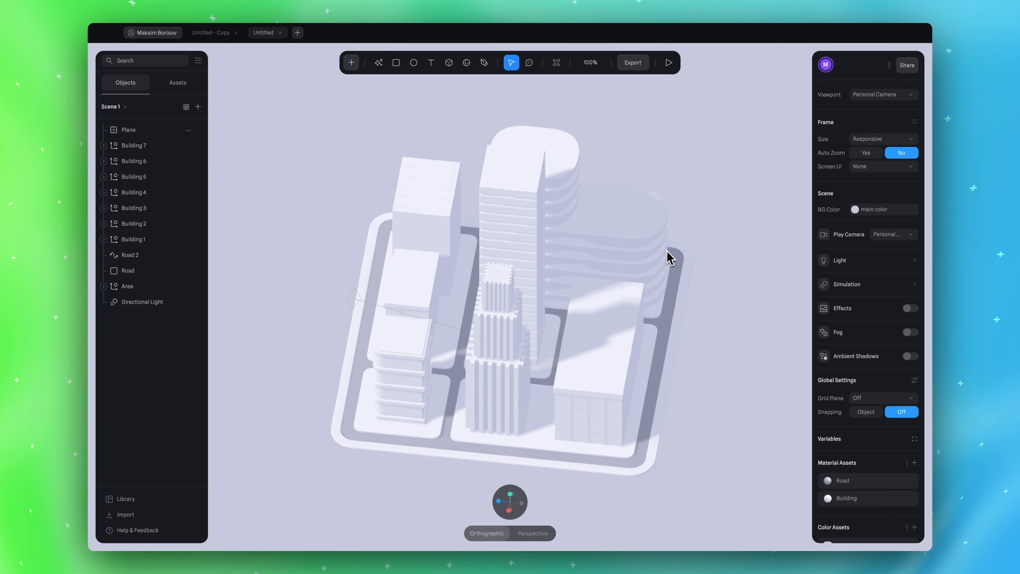
left_click_drag(652, 156, 691, 137, "alt")
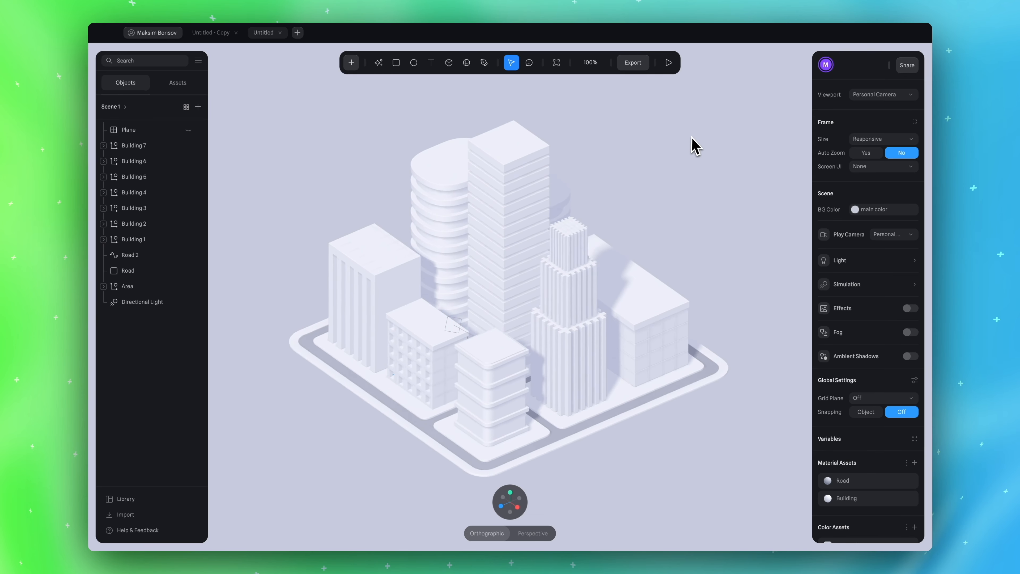
Show the ground plane again and set the camera to the isometric view
left_click(193, 131)
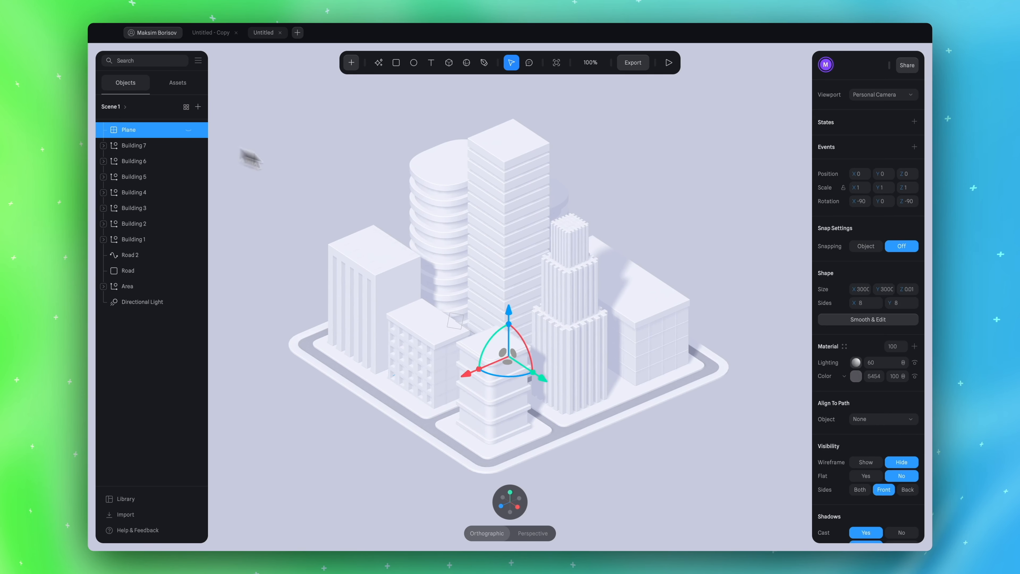
left_click(189, 130)
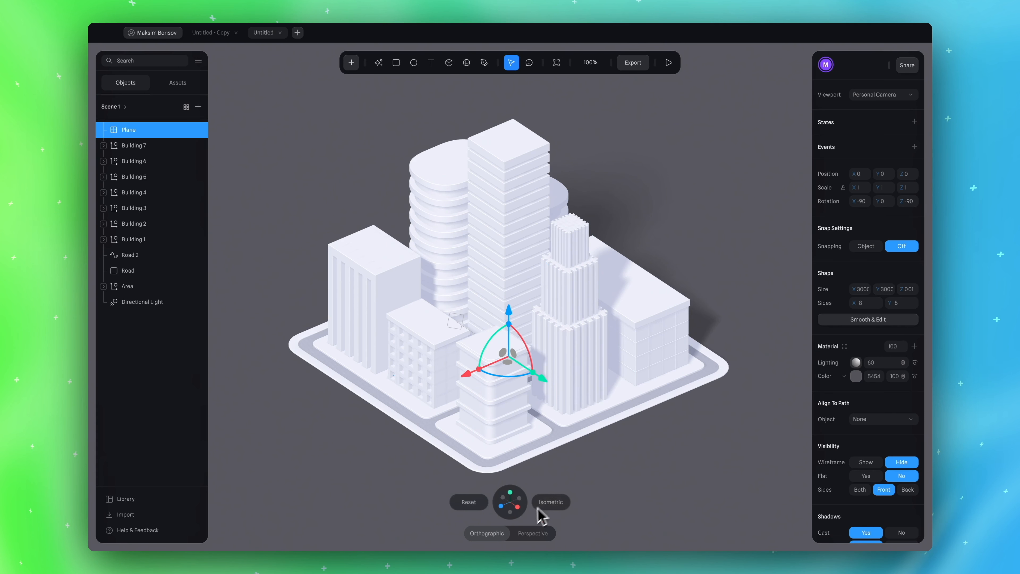
left_click(547, 503)
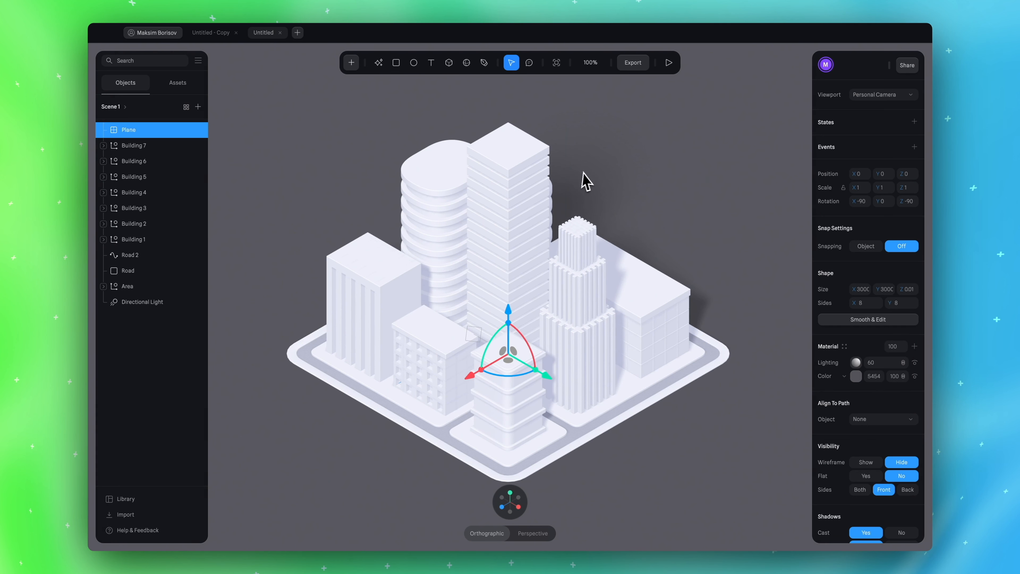
mouse_move(623, 167)
left_mouse_down("alt")
mouse_move(627, 149)
mouse_move(617, 153)
mouse_move(655, 150)
mouse_move(633, 159)
left_mouse_up("alt")
left_click(722, 160)
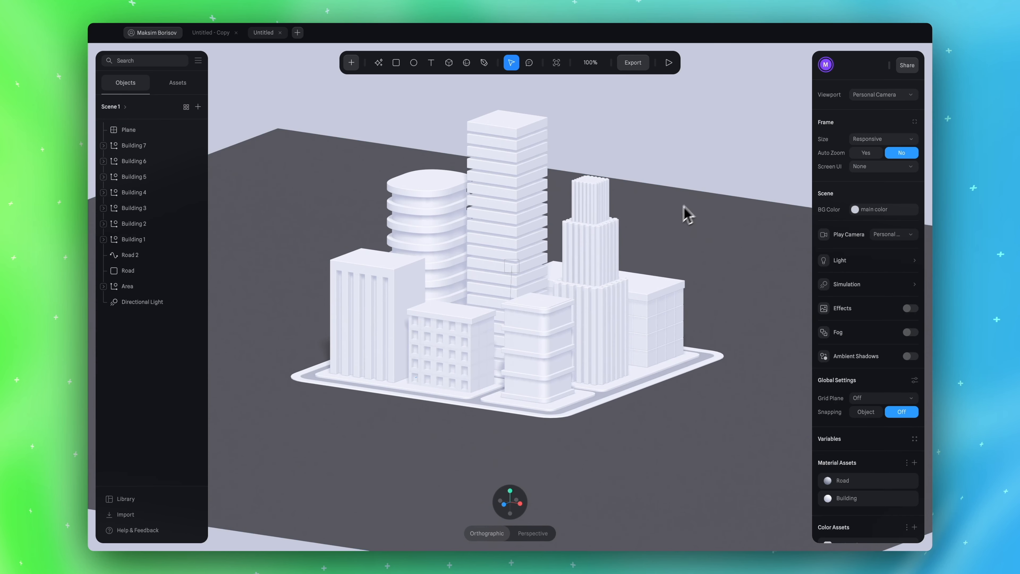
left_click(671, 221)
left_click(725, 169)
mouse_move(566, 497)
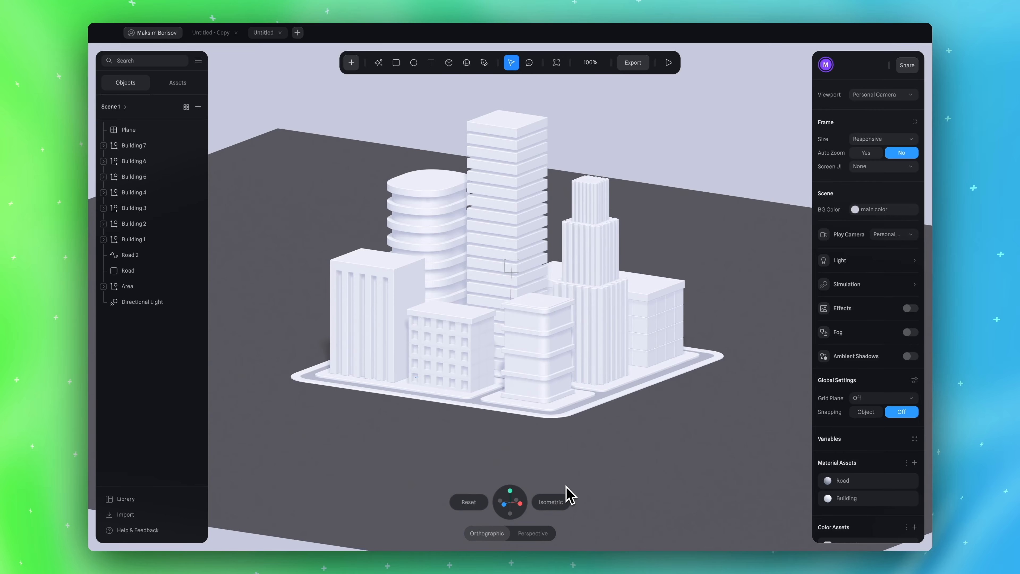
left_click(554, 503)
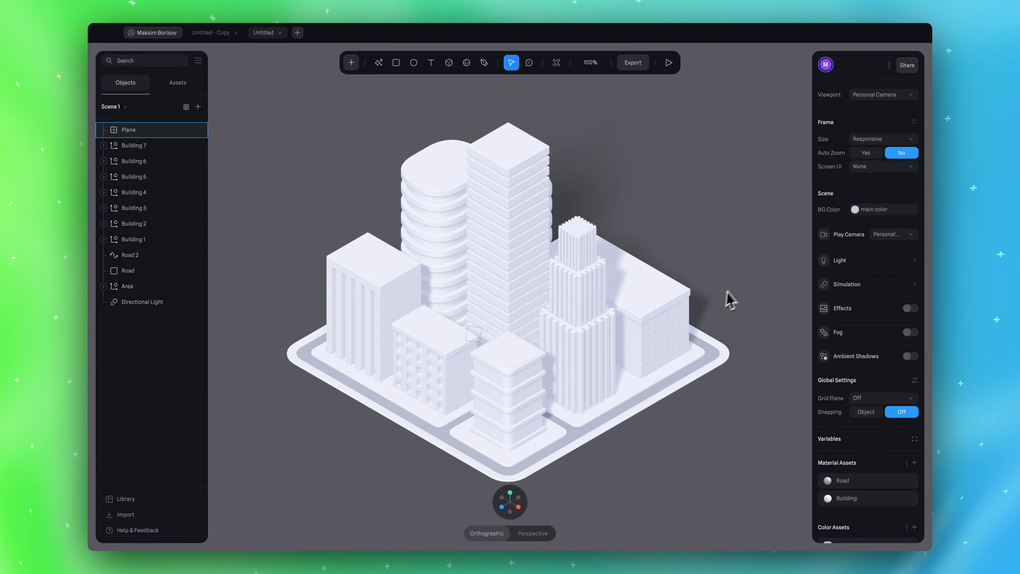
Apply the Building material asset to the ground plane
scroll(843, 338, "down", 3)
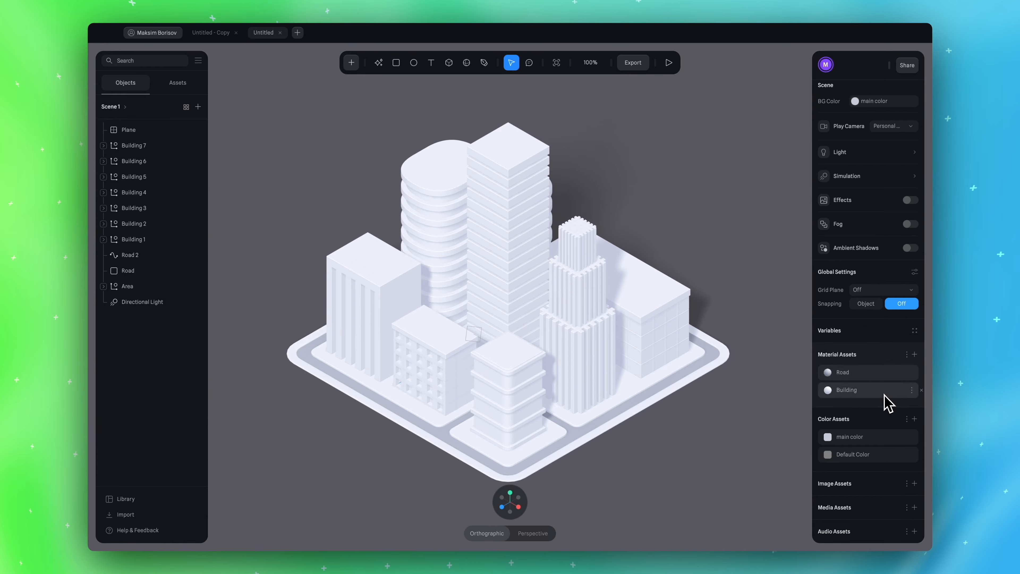
left_click(865, 392)
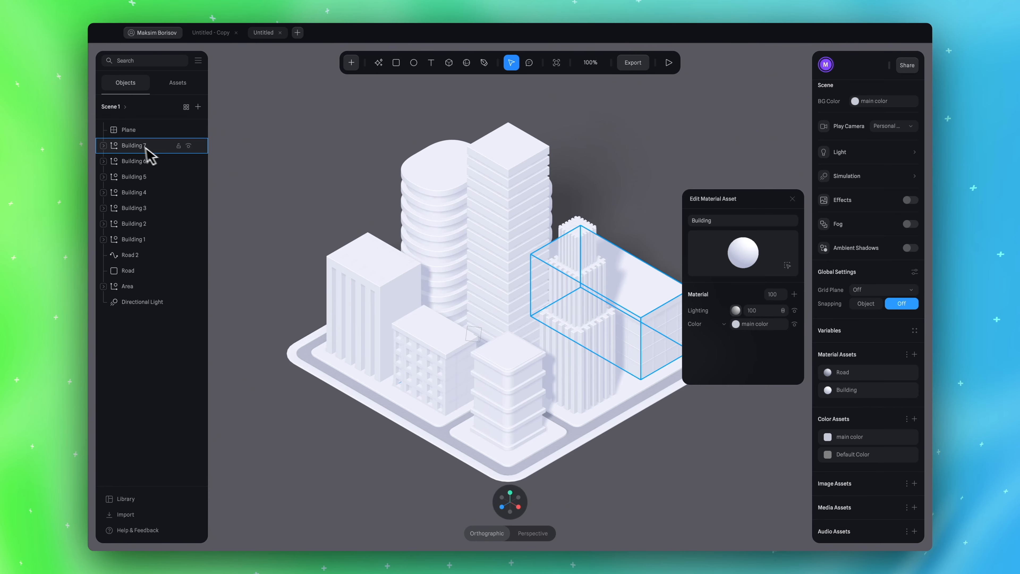
left_click(137, 133)
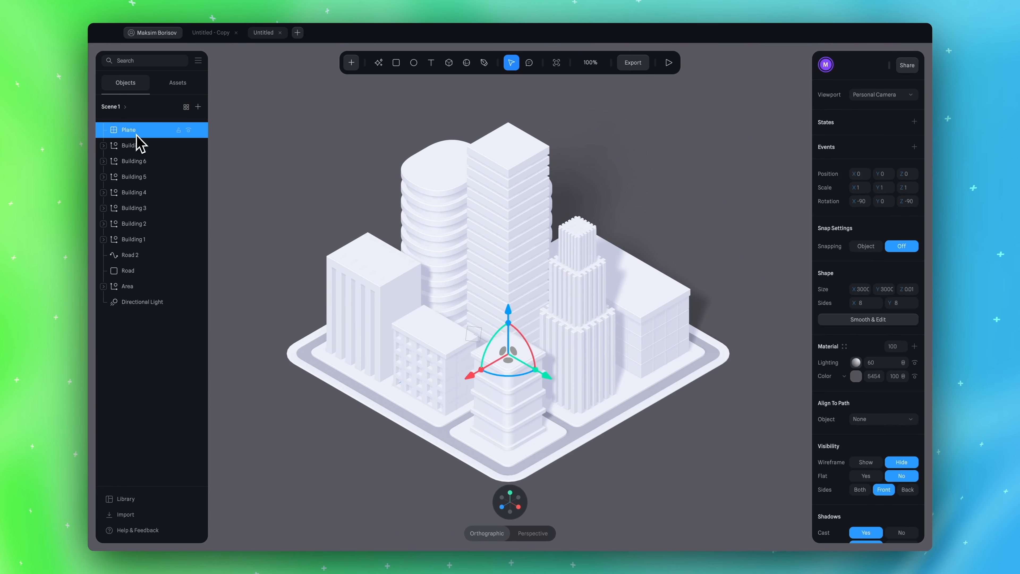
left_click(845, 346)
left_click(734, 261)
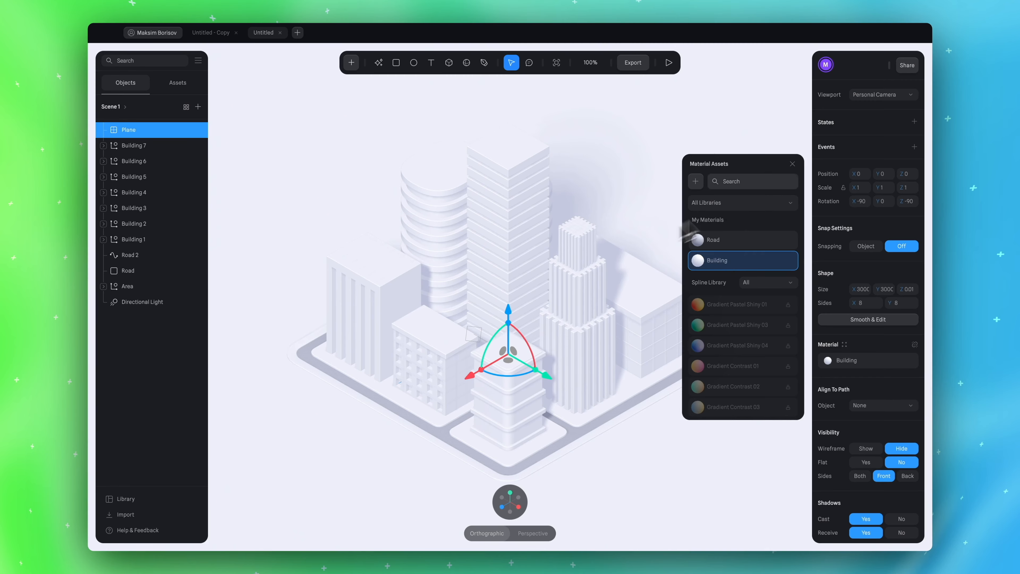
left_click(792, 164)
Detach the ground plane's material from the shared Building asset so it can be edited separately
scroll(726, 213, "down", 5)
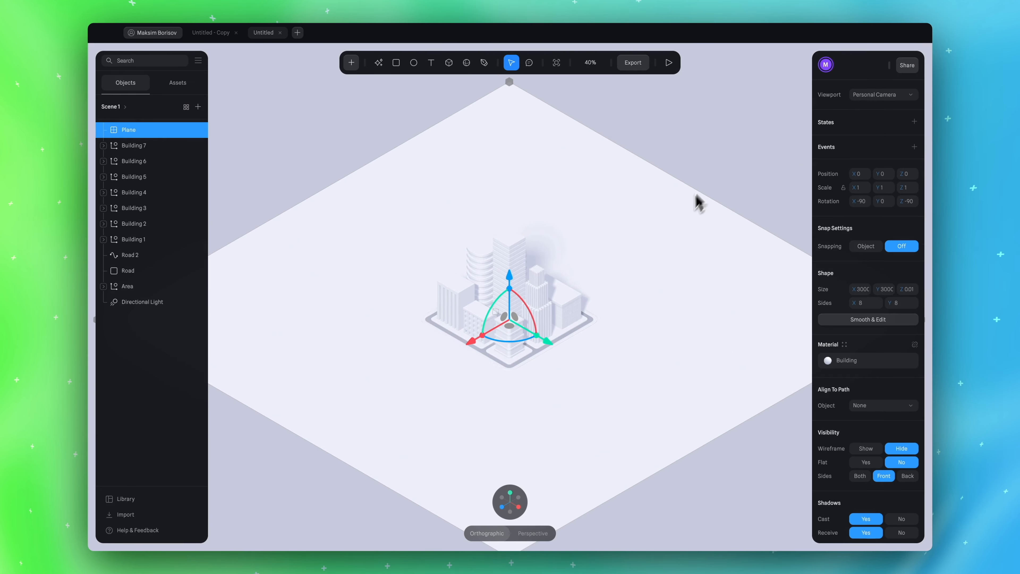
left_click(691, 183)
scroll(635, 237, "up", 3)
left_click(644, 232)
scroll(655, 227, "down", 4)
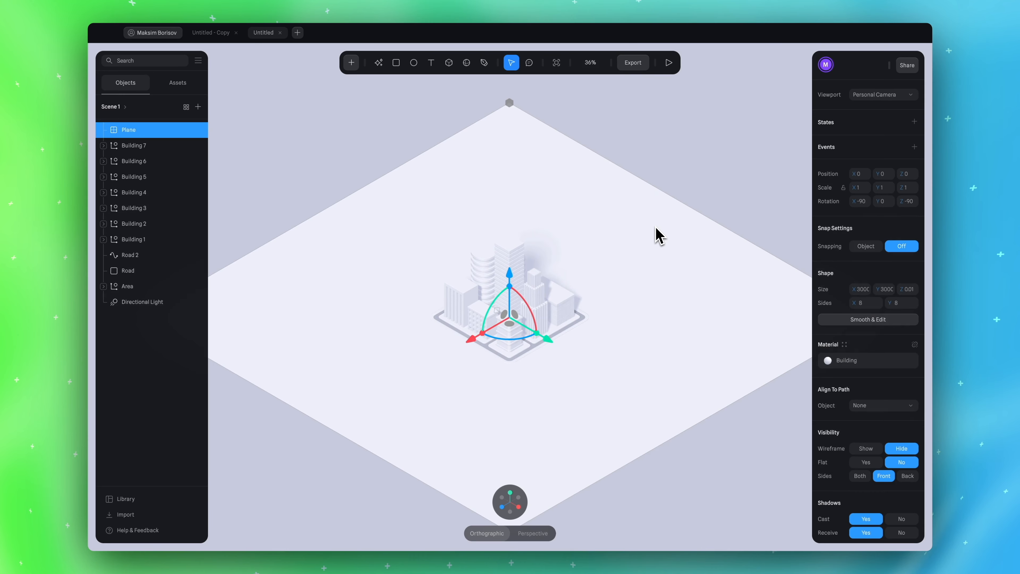
scroll(659, 233, "up", 3)
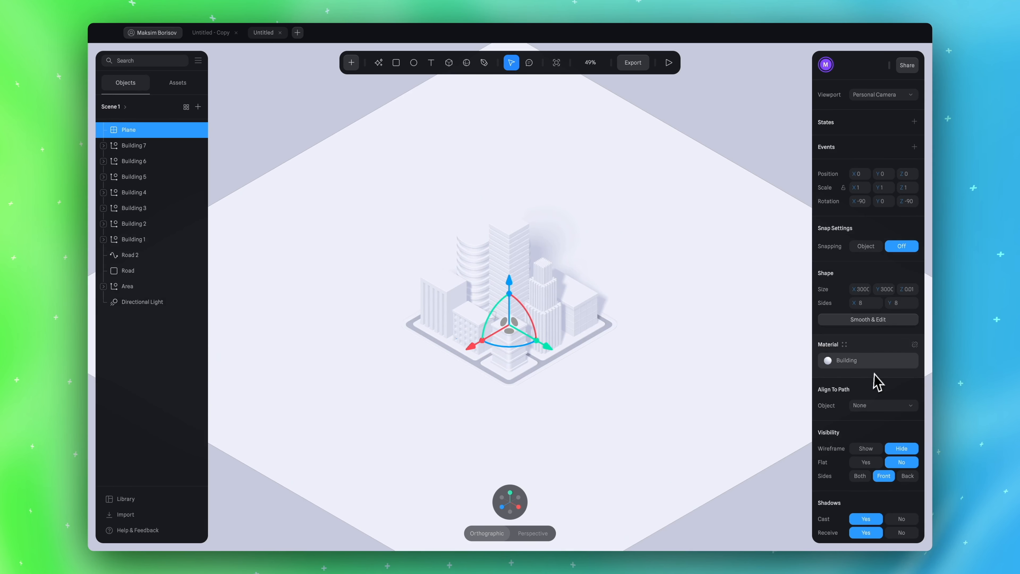
left_click(870, 364)
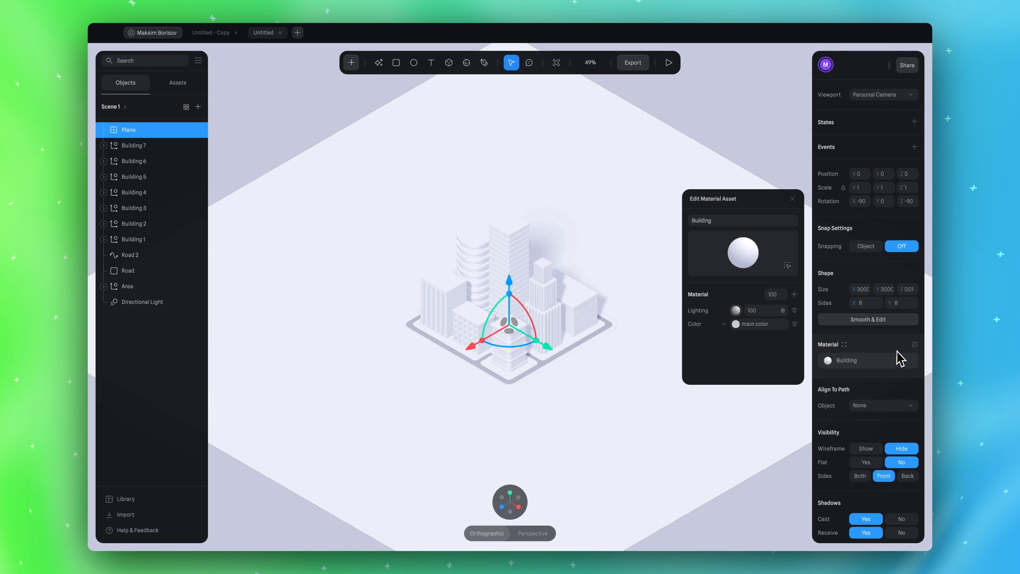
left_click(915, 345)
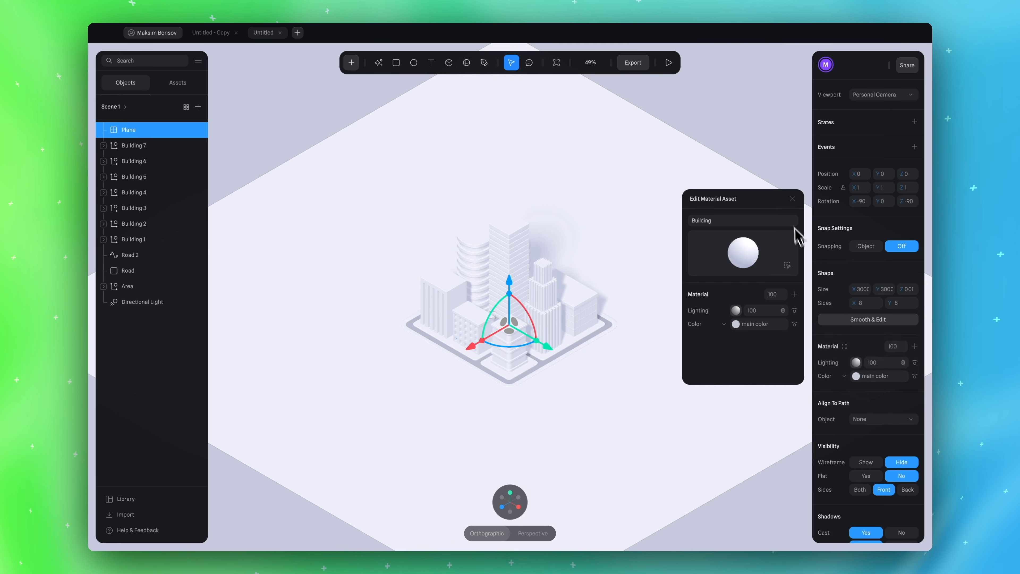
left_click(791, 199)
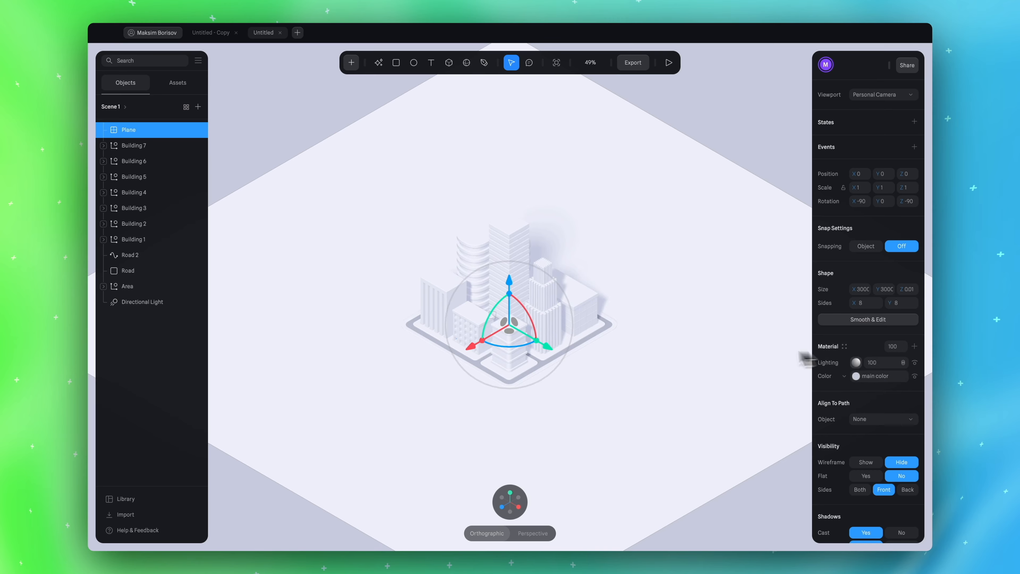
Add a layer above the lighting in the ground plane's material and set its type to Depth
left_click(914, 346)
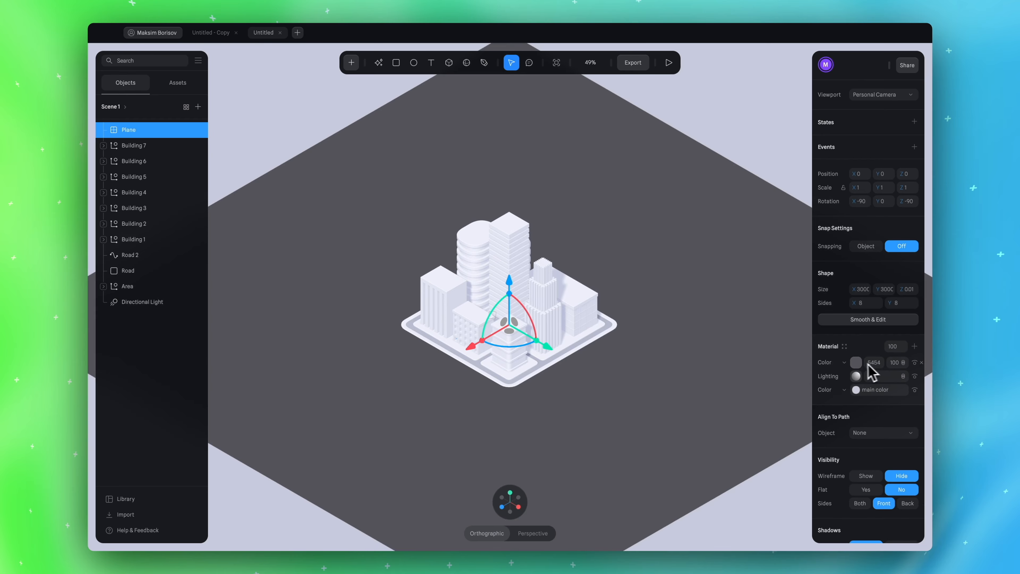
left_click(856, 362)
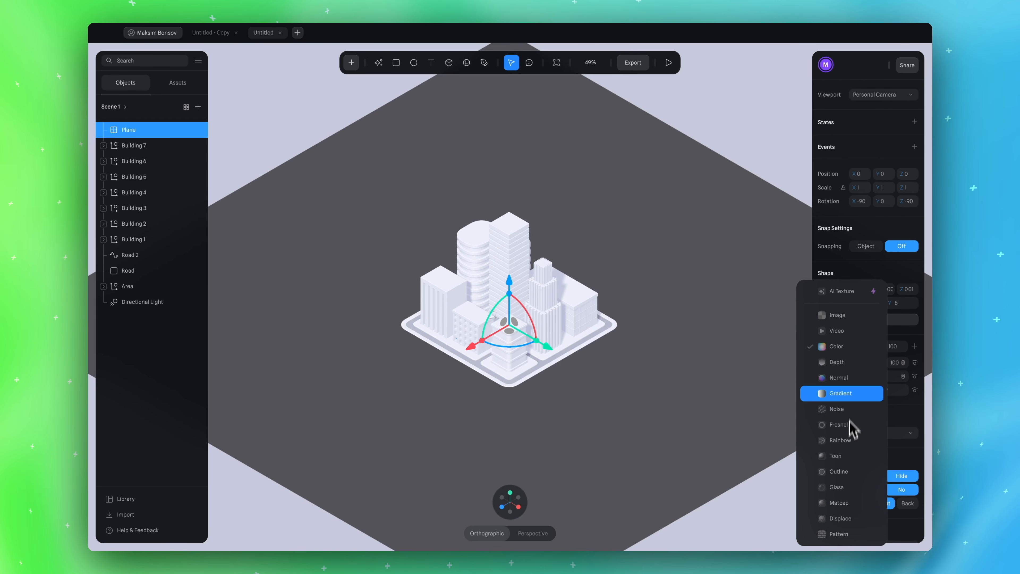
left_click(843, 362)
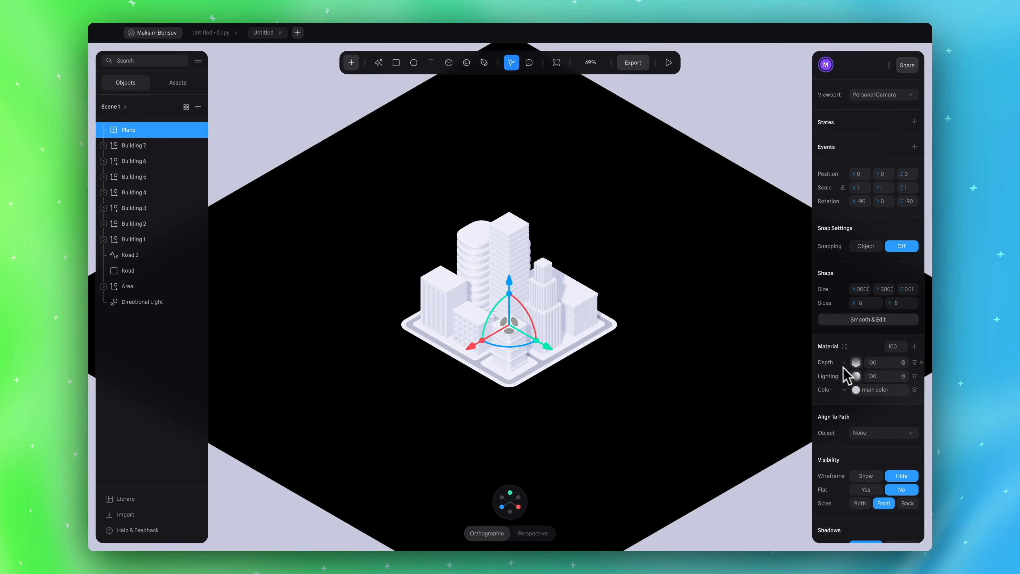
Move the ground plane's Depth layer below the lighting and stretch its radial gradient to a far distance of about 1201
left_click_drag(831, 364, 833, 382)
left_click(857, 378)
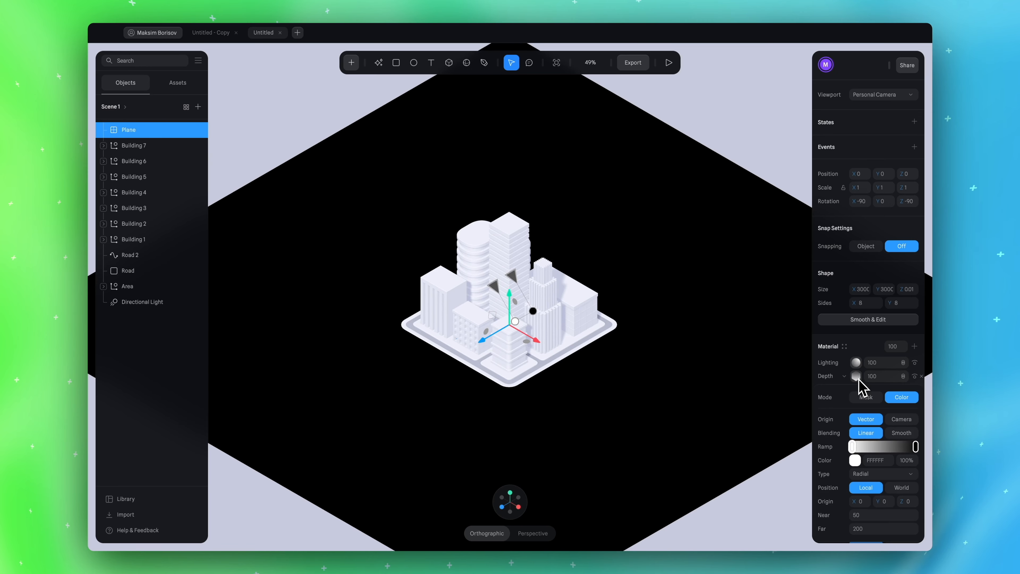
left_click_drag(533, 310, 640, 244)
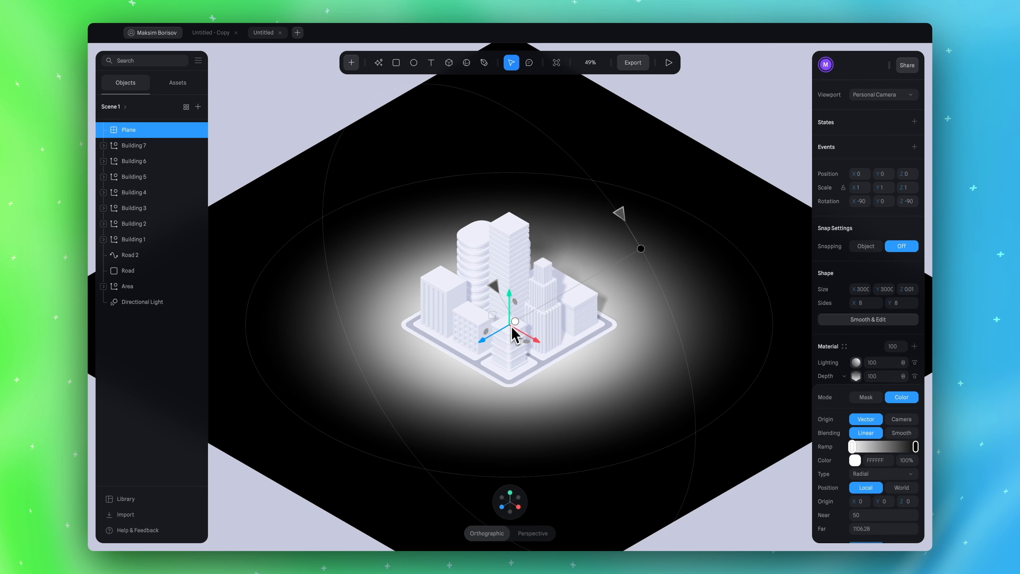
left_click_drag(640, 248, 653, 242)
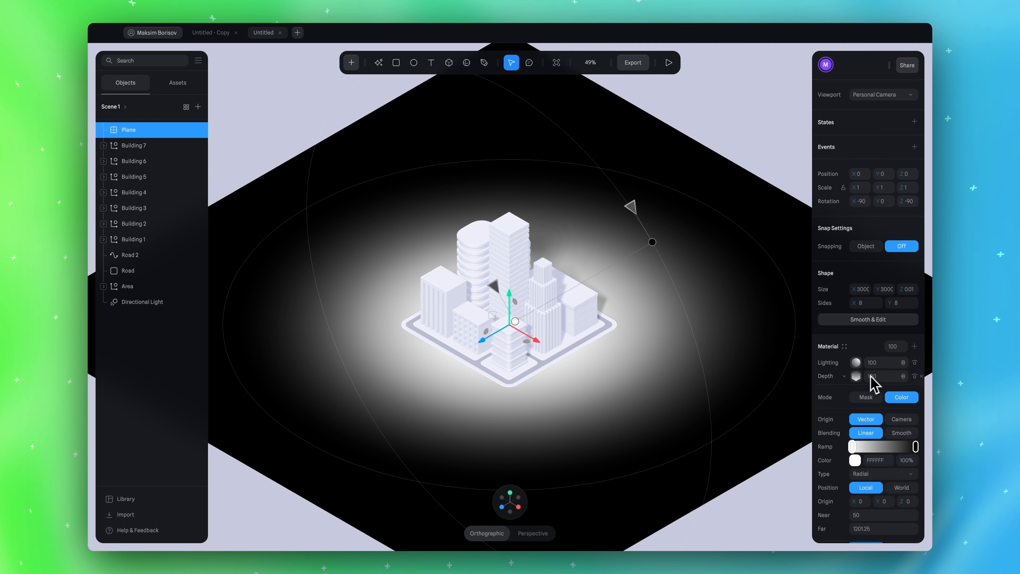
Try Mask mode on the ground plane's Depth layer and switch it back to Color mode
left_click(866, 397)
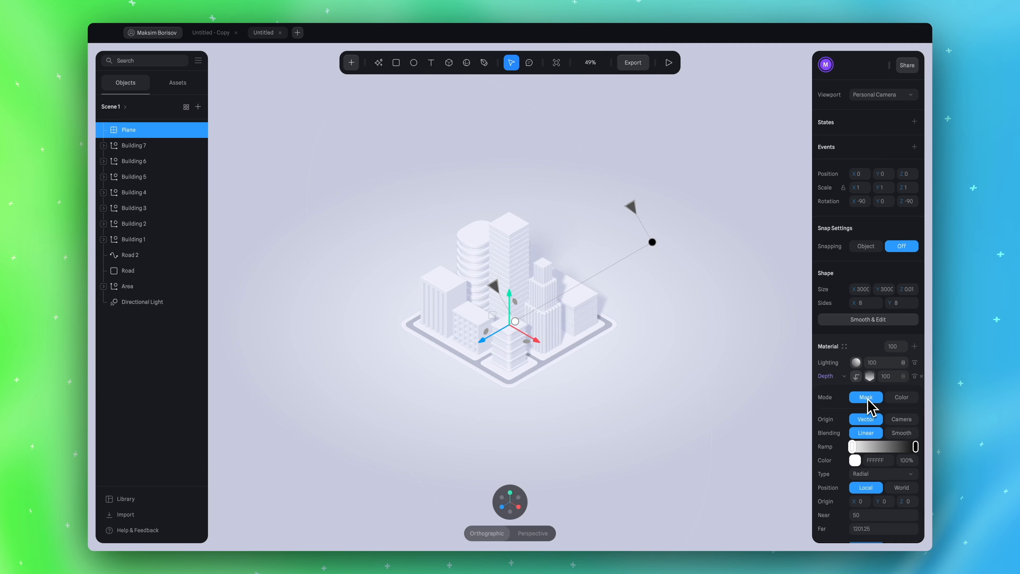
left_click(864, 349)
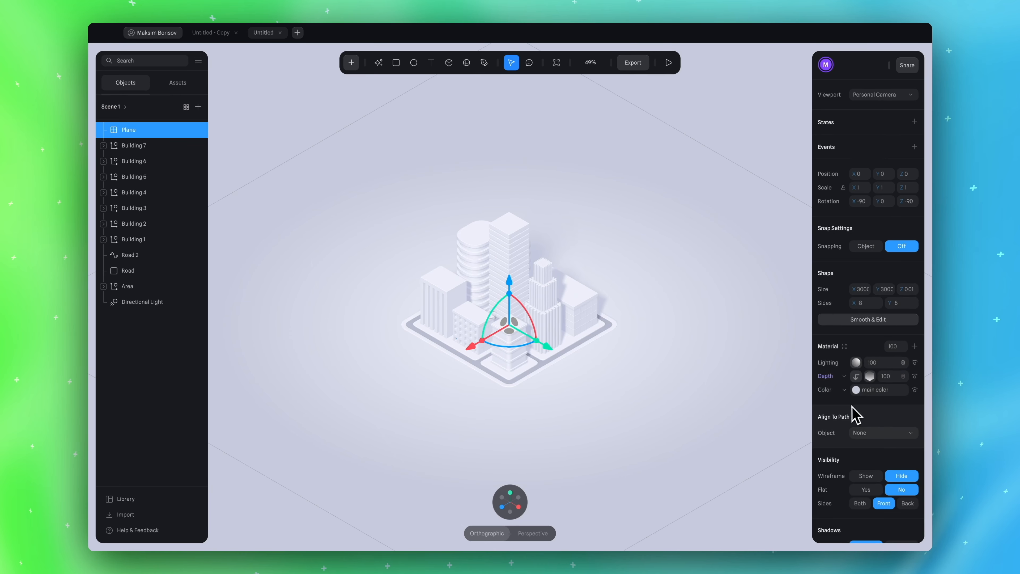
left_click(870, 377)
left_click(902, 396)
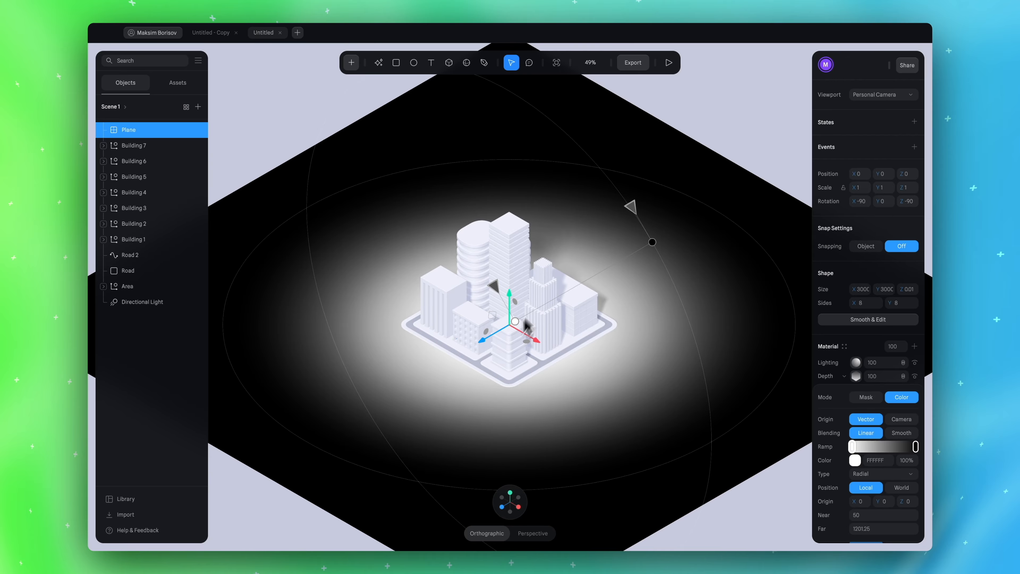
Widen the Depth layer's radial gradient around the city to a near distance of about 445 and a far distance of about 1281
left_click_drag(495, 287, 551, 268)
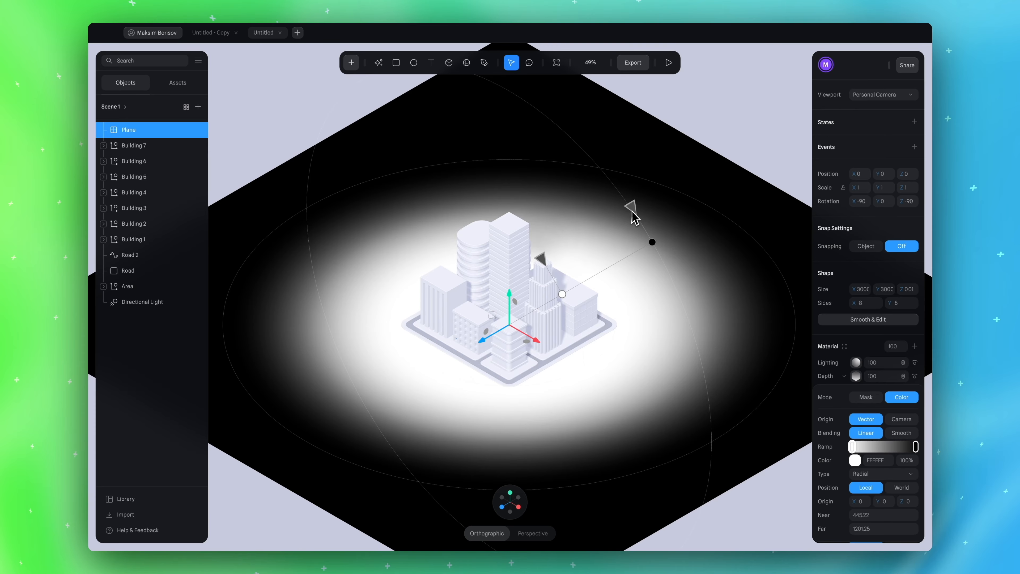
left_click_drag(634, 211, 645, 208)
right_click_drag(632, 236, 691, 132)
right_click_drag(683, 166, 712, 128)
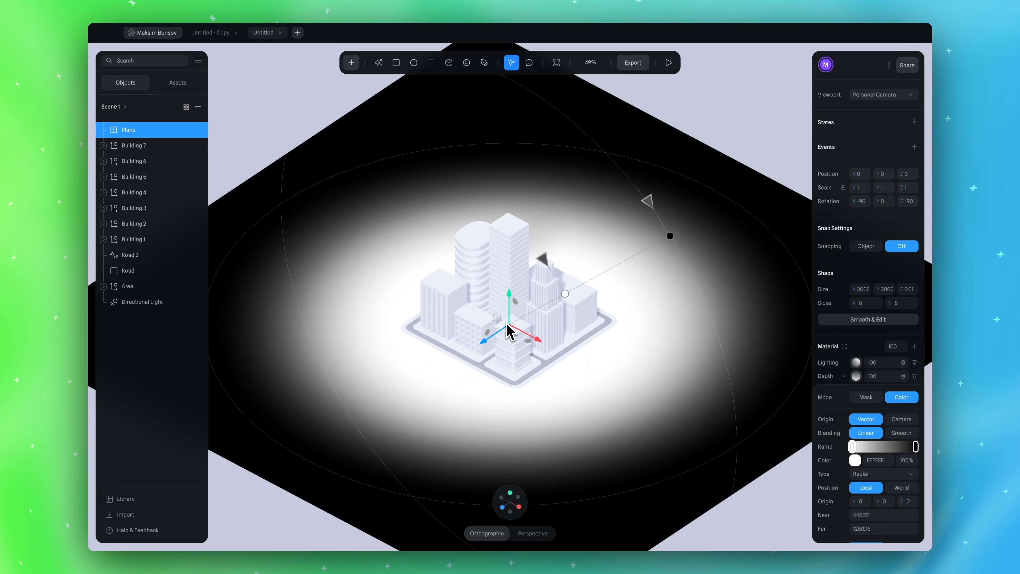
left_click(856, 376)
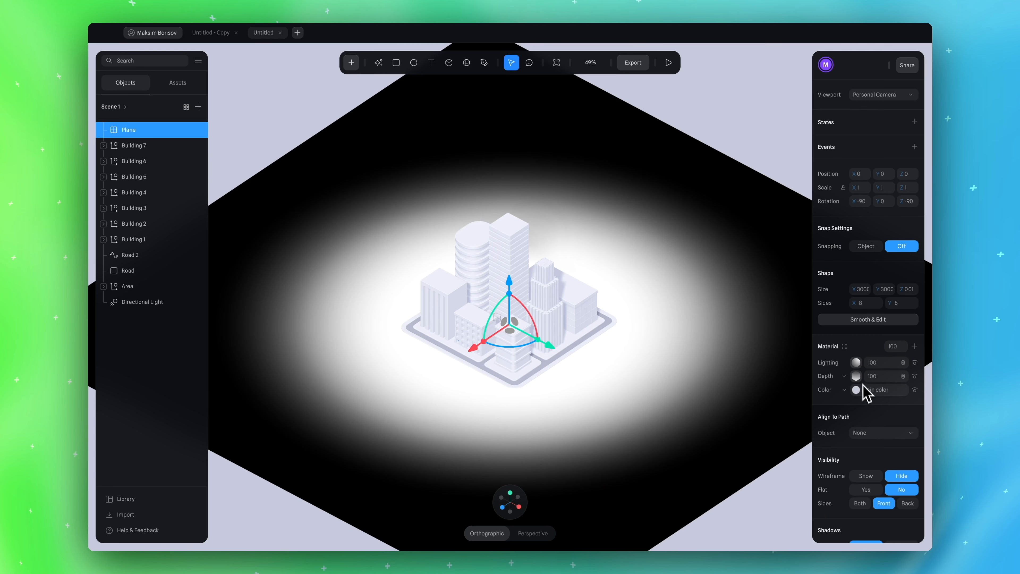
left_click(857, 376)
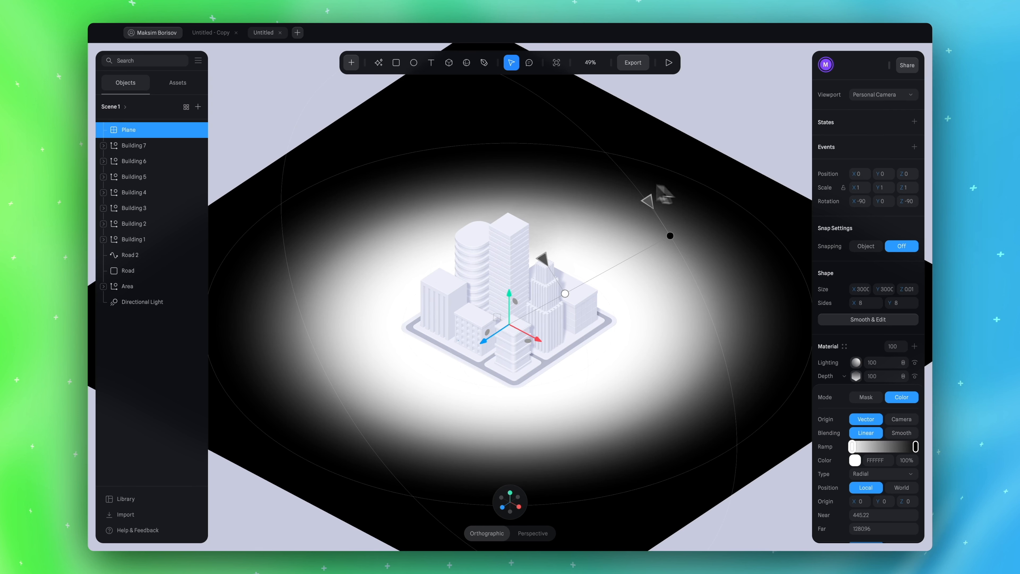
Set the ground plane's Depth layer to Mask mode
left_click(866, 346)
left_click(859, 380)
left_click(865, 397)
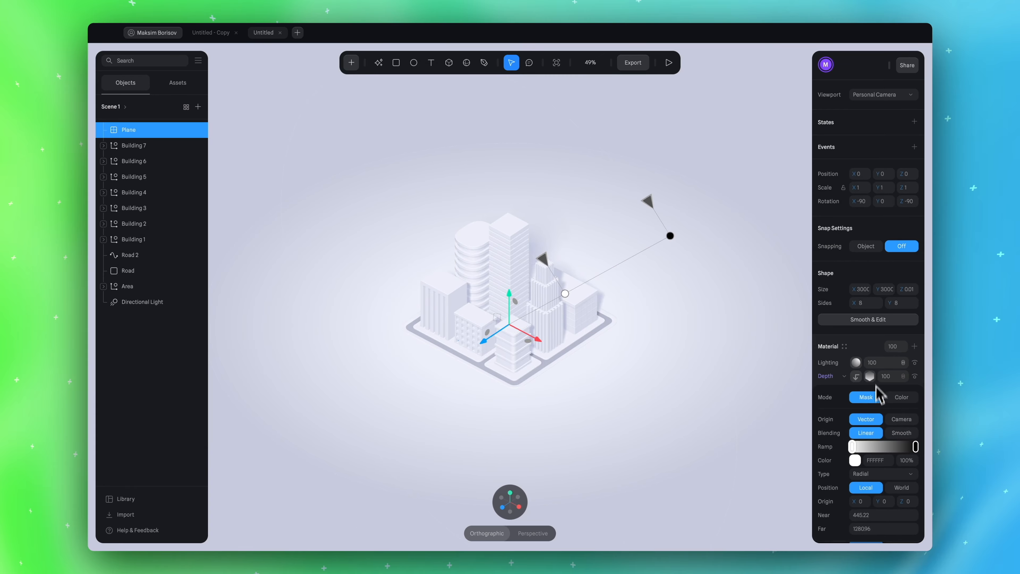
left_click(873, 355)
Add a trial Color layer beneath the ground plane's depth mask, tint it blue, and delete the layer
left_click(915, 348)
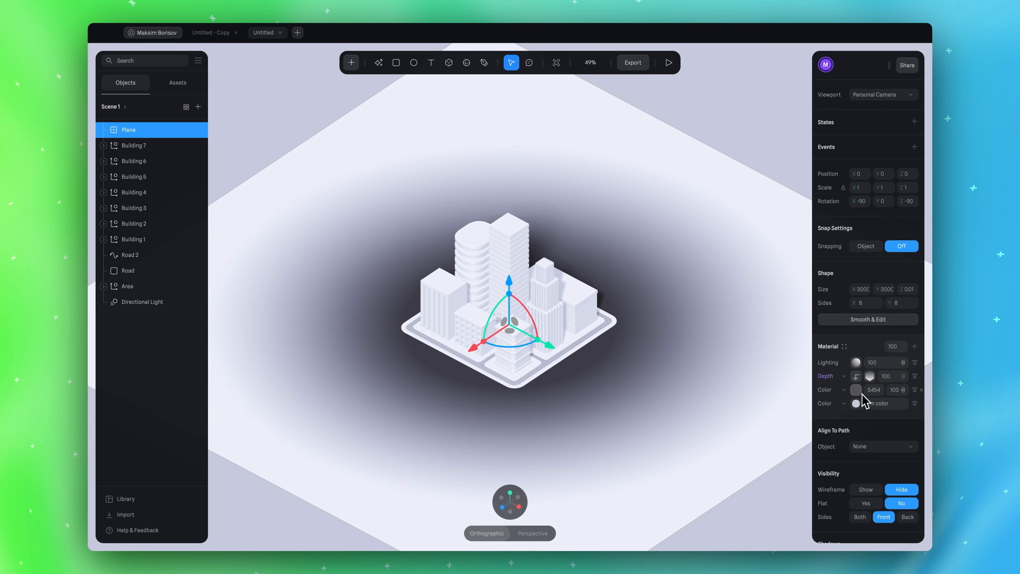
left_click(856, 389)
left_click_drag(863, 410, 876, 420)
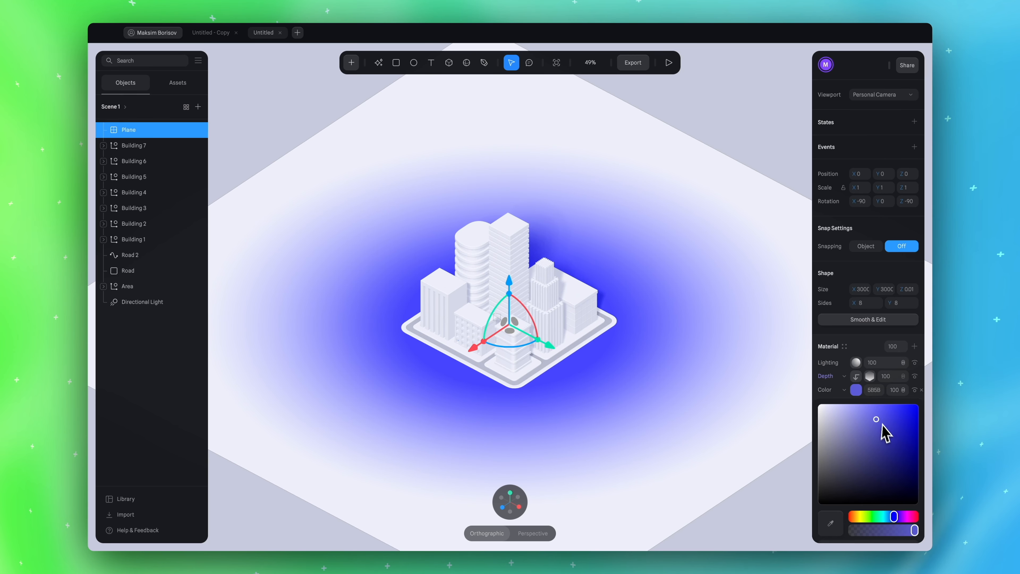
left_click(921, 390)
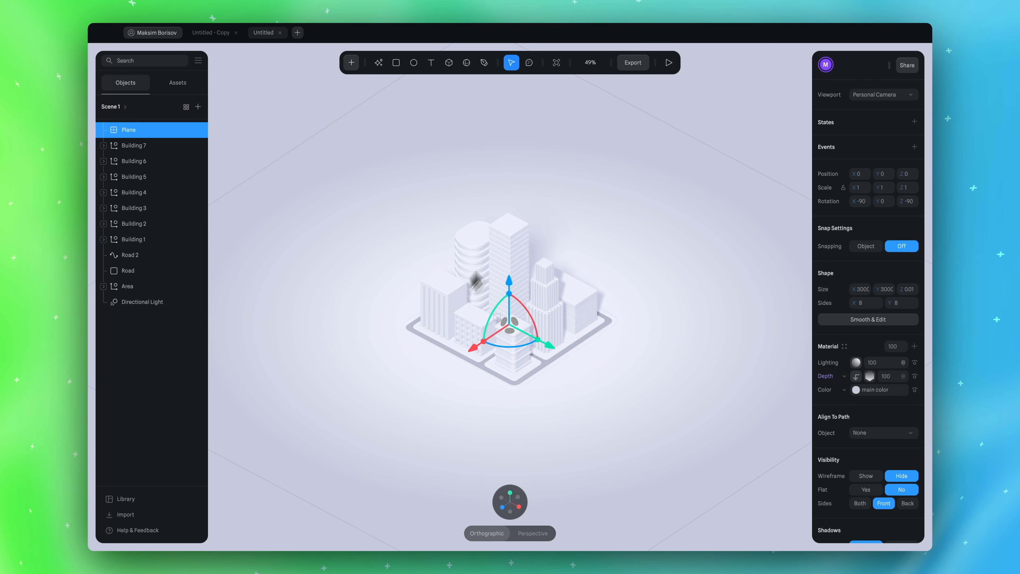
Preview the city in play mode, orbit around it to check the ground plane's fade, and exit the preview
key("Escape")
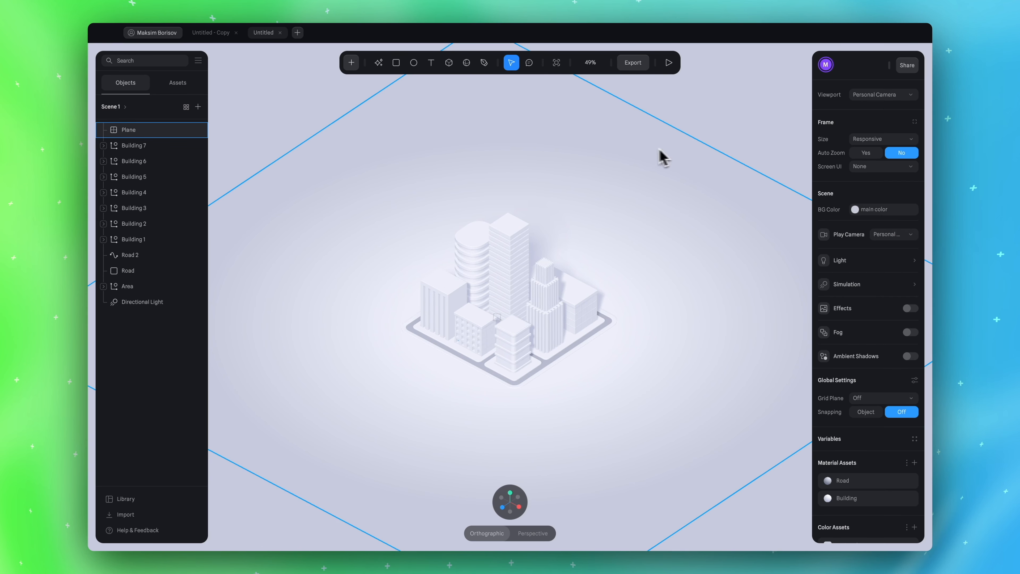
left_click(669, 63)
left_click_drag(491, 321, 615, 269)
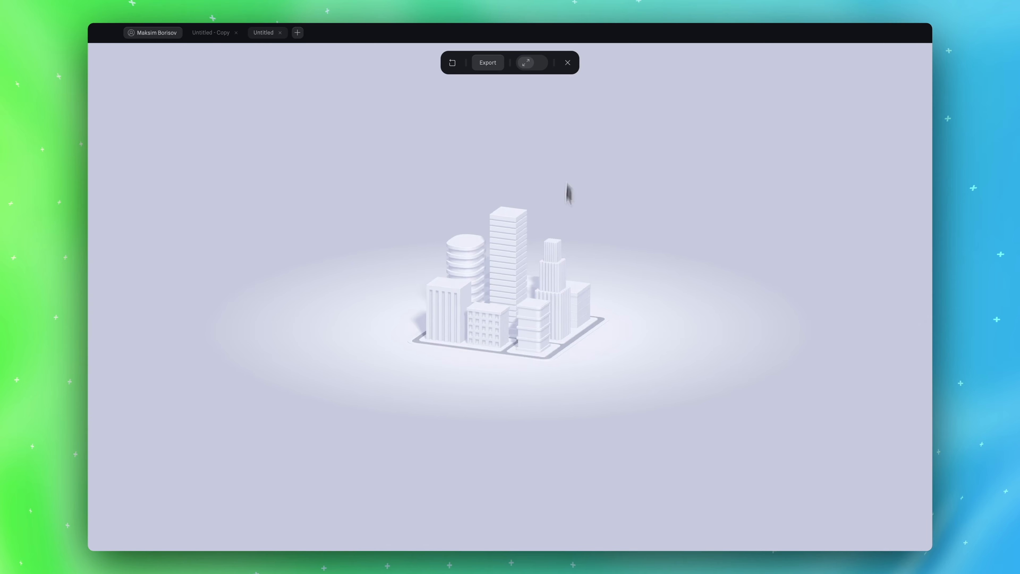
left_click_drag(567, 188, 546, 201)
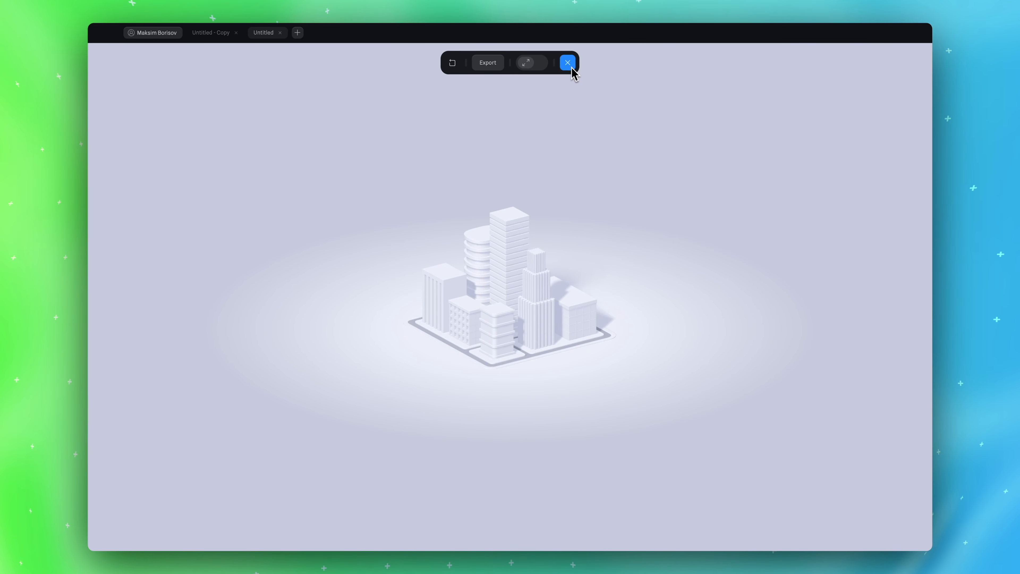
left_click(567, 63)
Duplicate the ground plane's Depth mask layer and move the copy above the lighting in the material
left_click_drag(706, 138, 714, 106, "alt")
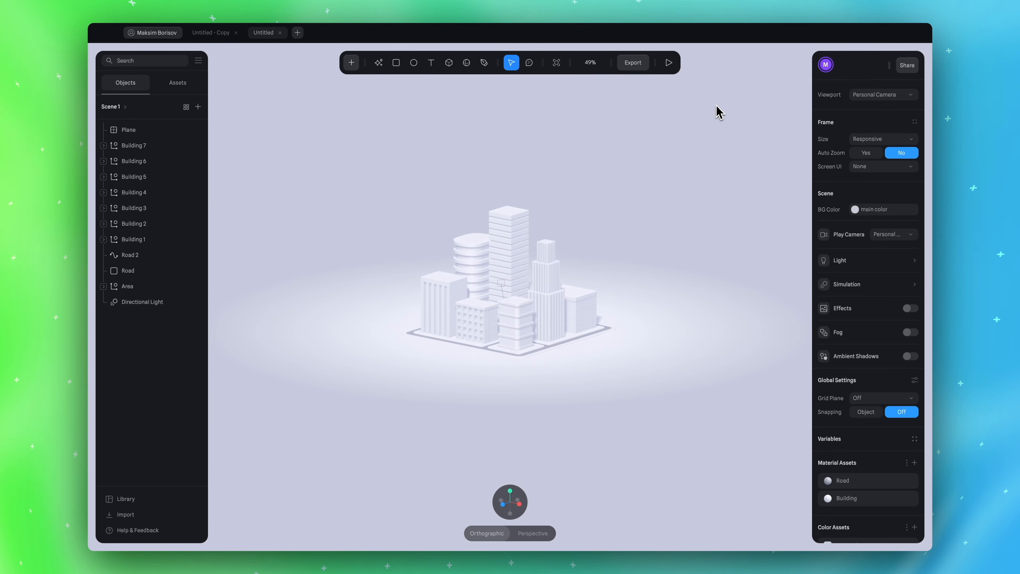
mouse_move(651, 180)
left_mouse_down("alt")
mouse_move(653, 201)
mouse_move(669, 185)
mouse_move(650, 194)
left_mouse_up("alt")
left_click(645, 218)
left_click_drag(707, 165, 740, 95, "alt")
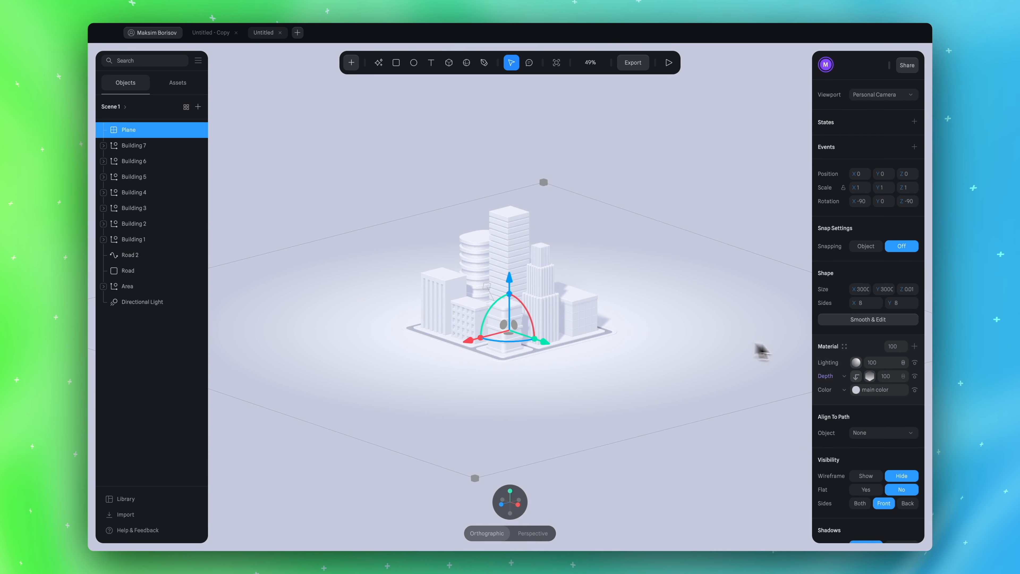
left_click(831, 386)
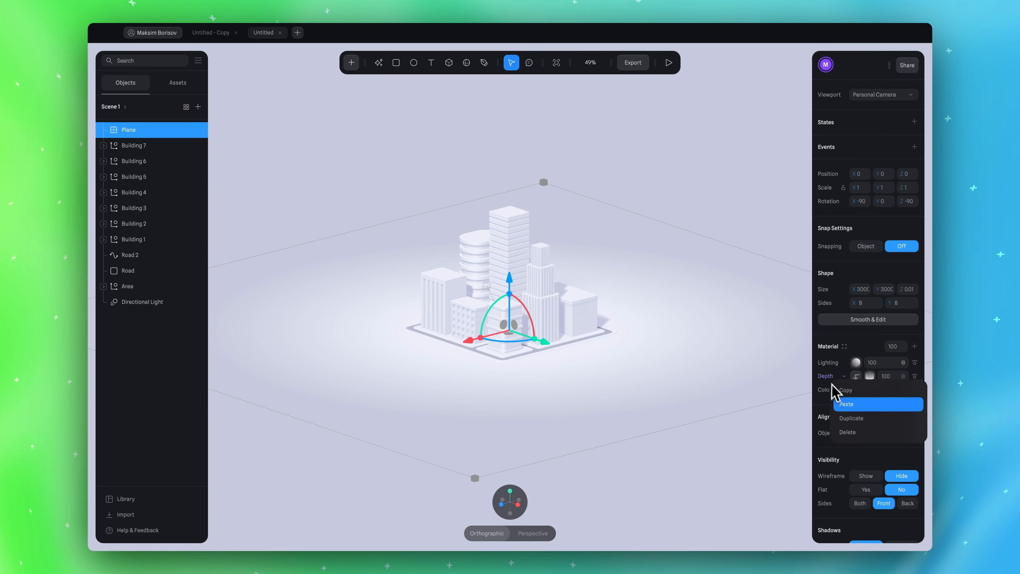
left_click(870, 424)
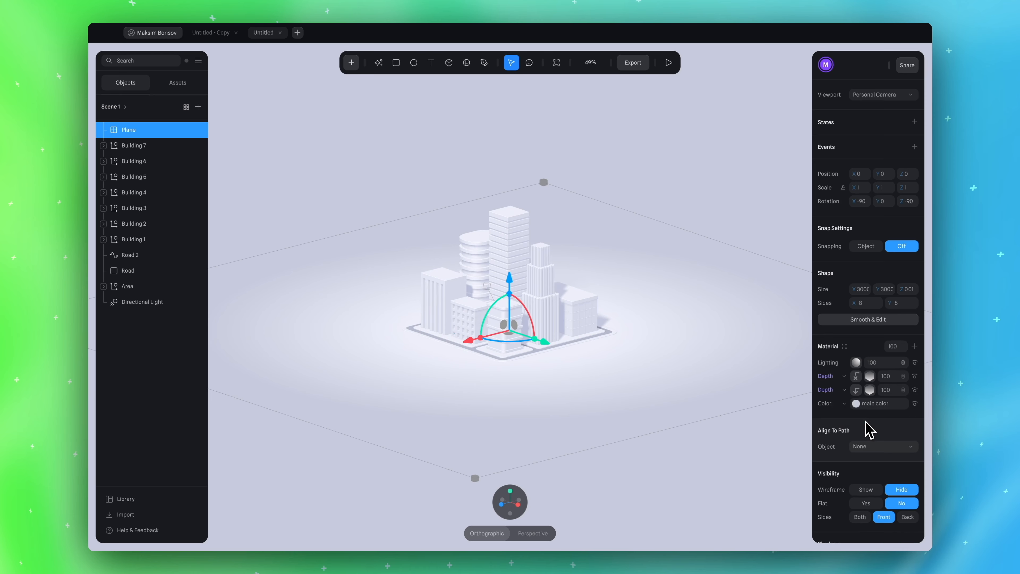
left_click_drag(830, 378, 829, 364)
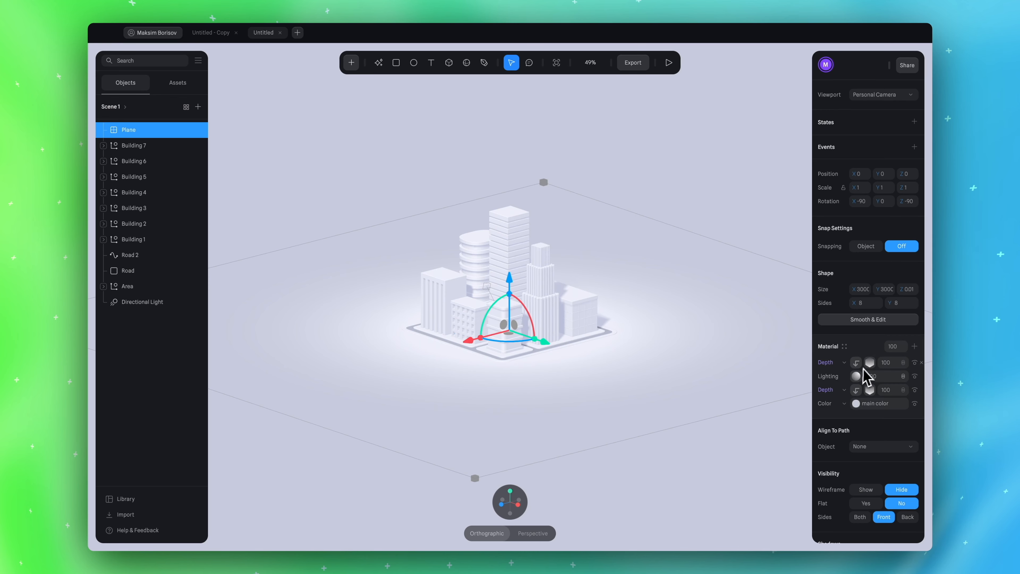
left_click(870, 392)
left_click(867, 351)
left_click(868, 360)
left_click(856, 351)
left_click(687, 177)
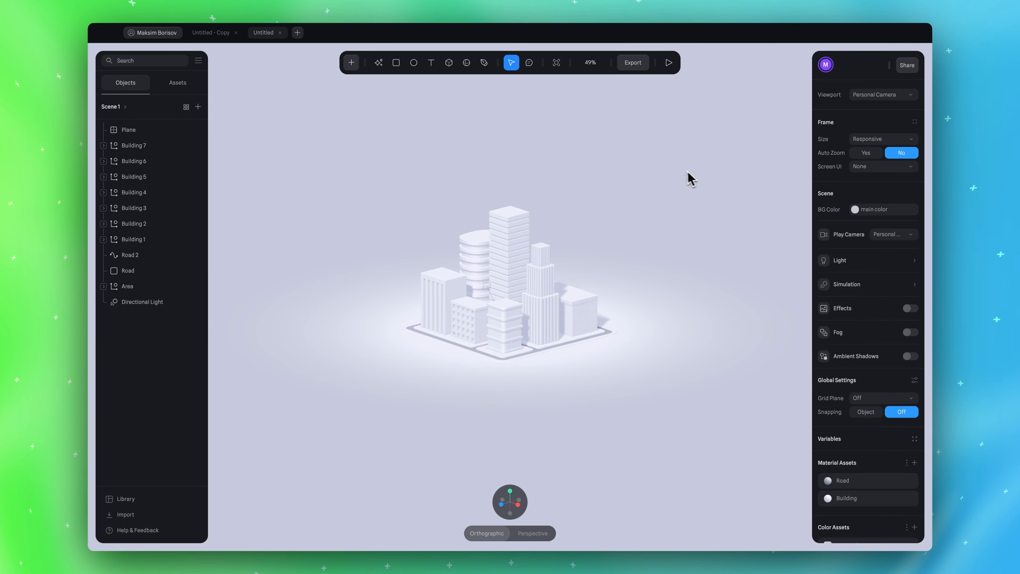
Reset the camera to the isometric view and check the scene in play mode
mouse_move(693, 183)
left_mouse_down()
mouse_move(658, 216)
mouse_move(697, 196)
left_mouse_up()
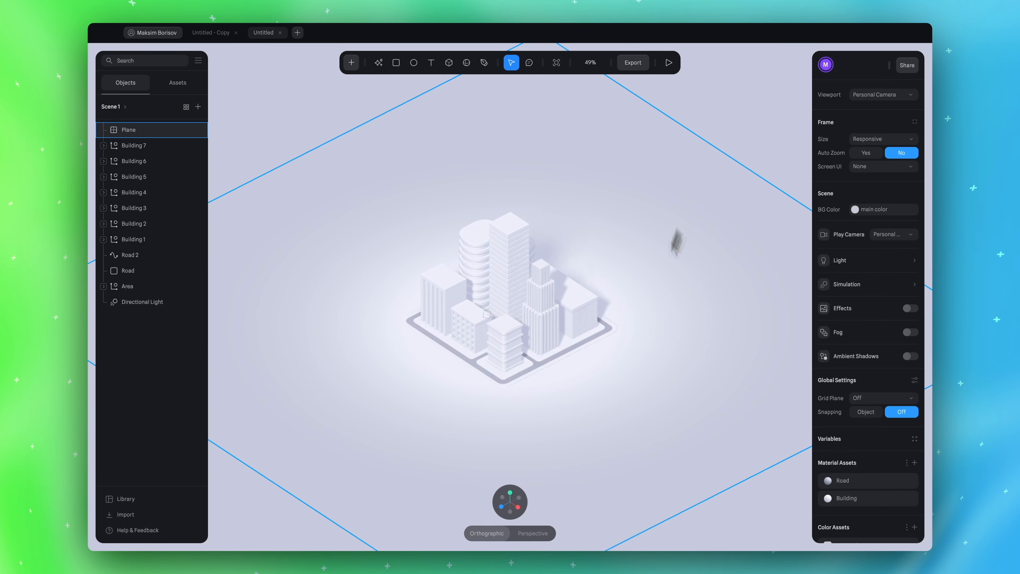
left_click(484, 500)
left_click(559, 503)
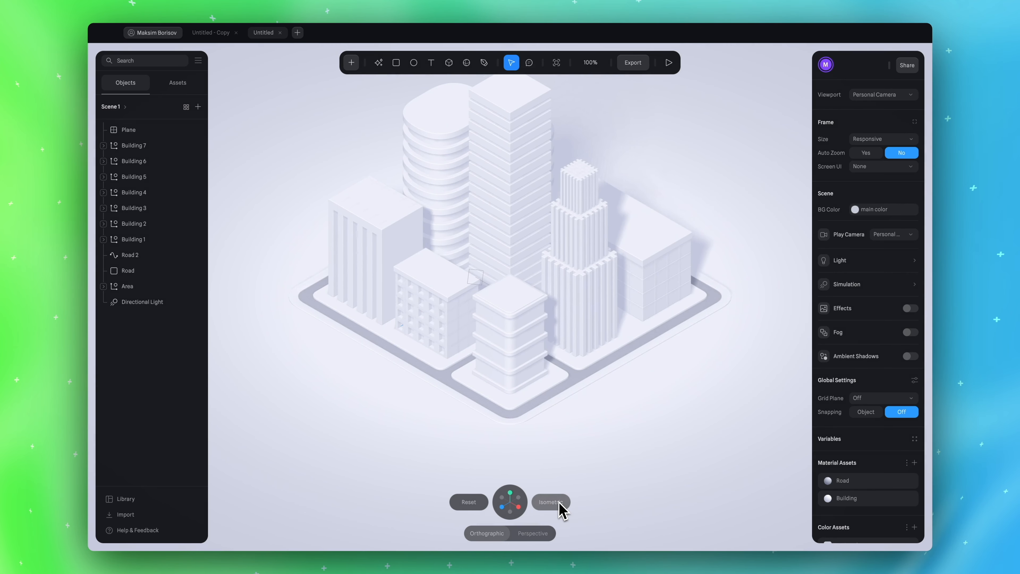
left_click(659, 251)
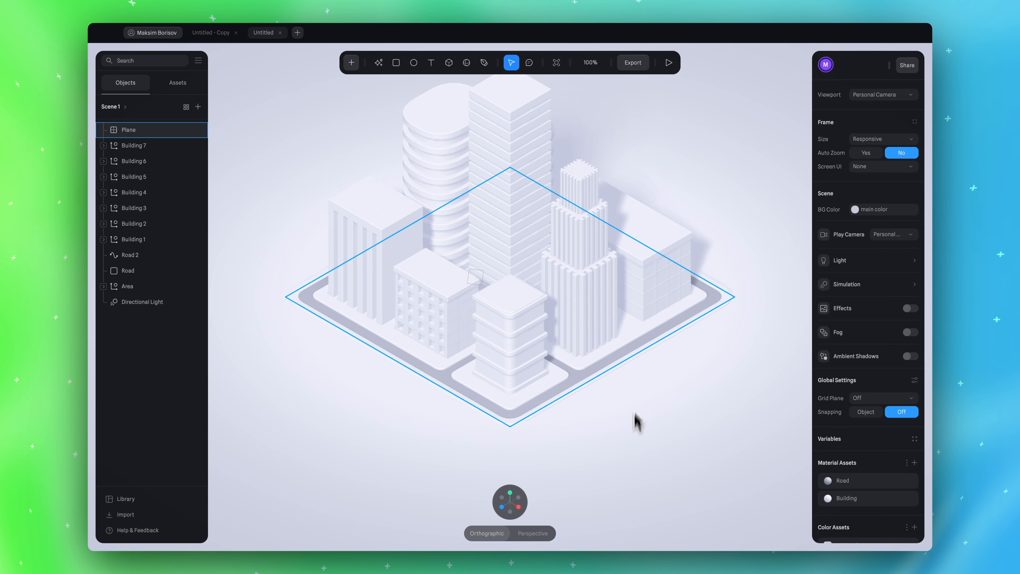
left_click(471, 503)
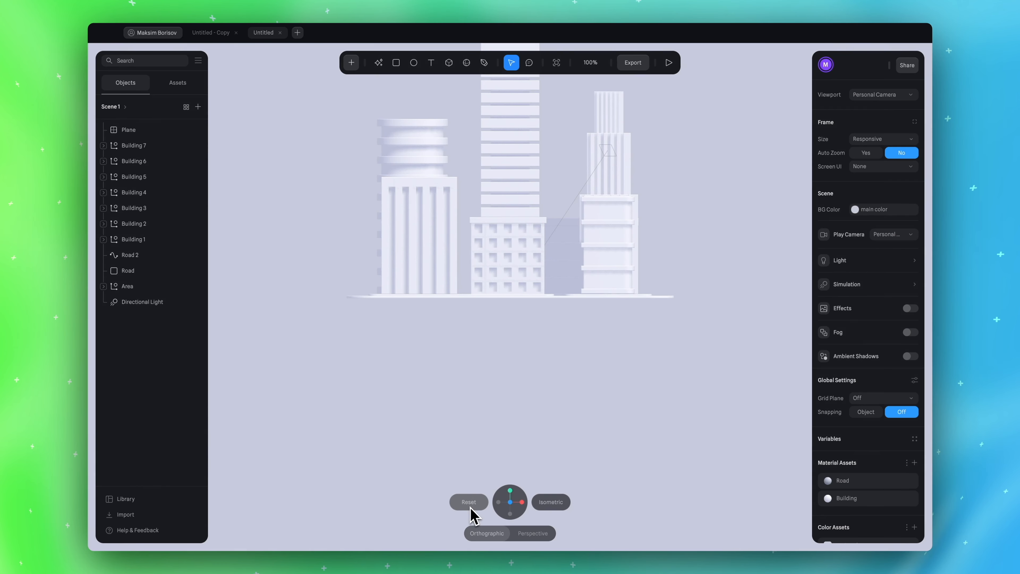
left_click(554, 507)
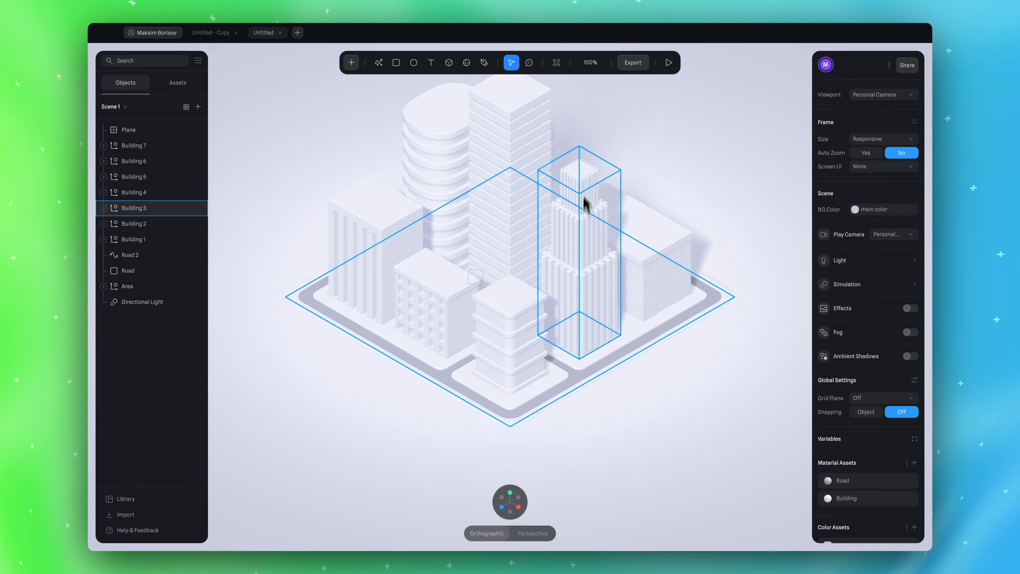
left_click(669, 62)
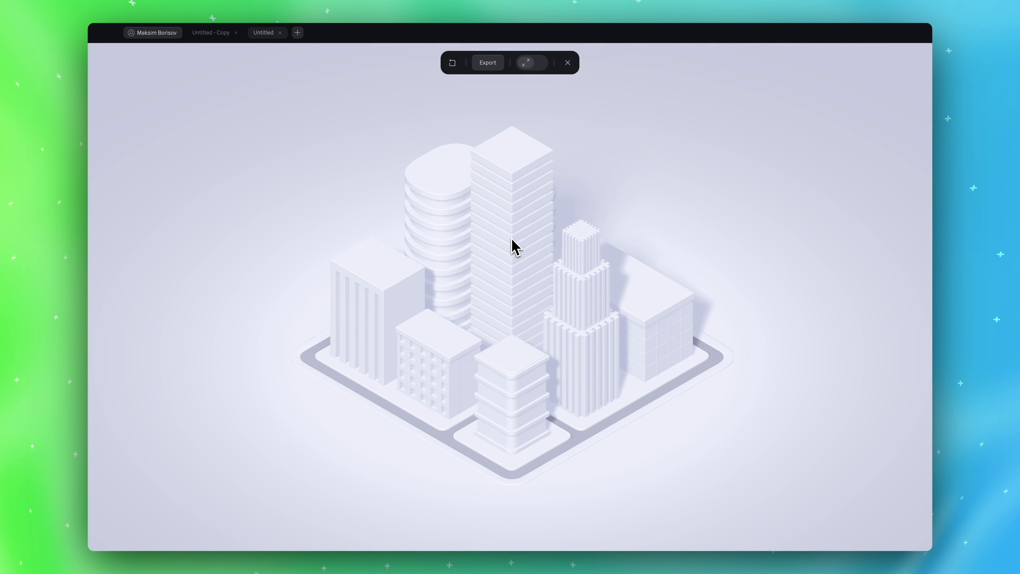
left_click(568, 63)
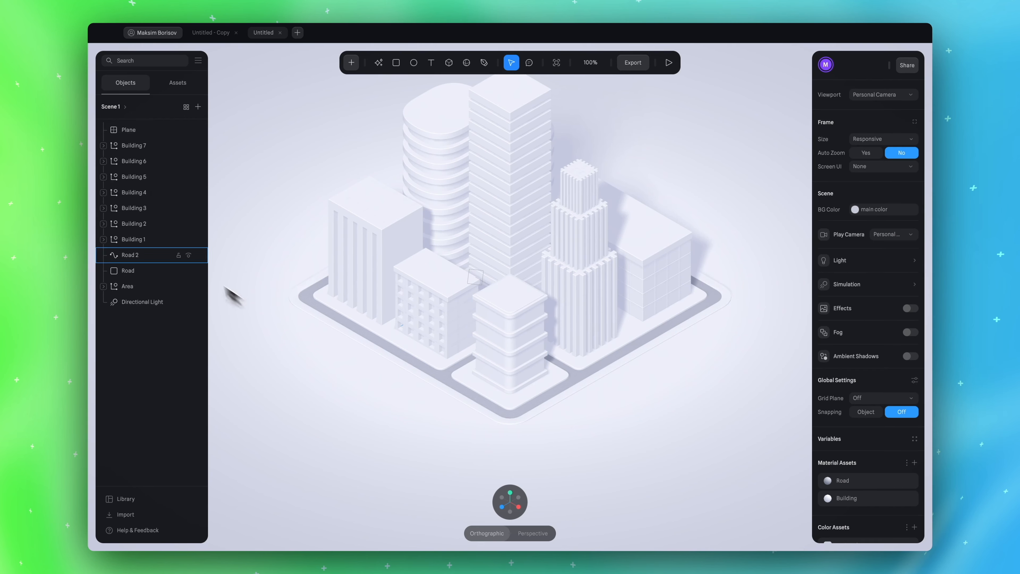
Group all scene objects, from the ground plane to the directional light, and lower the group to a Y position of about 135
left_click(142, 131)
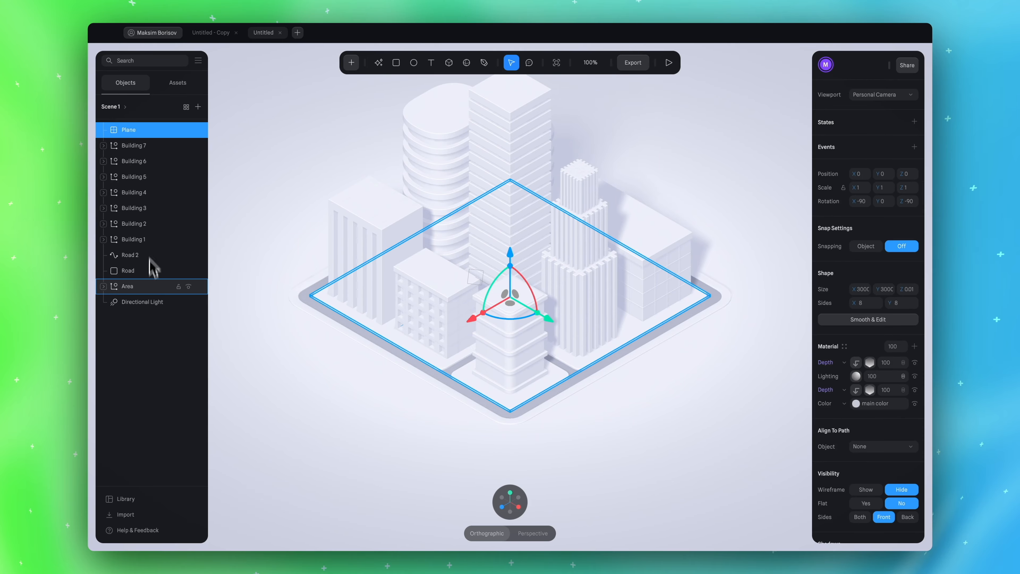
left_click(143, 302, "shift")
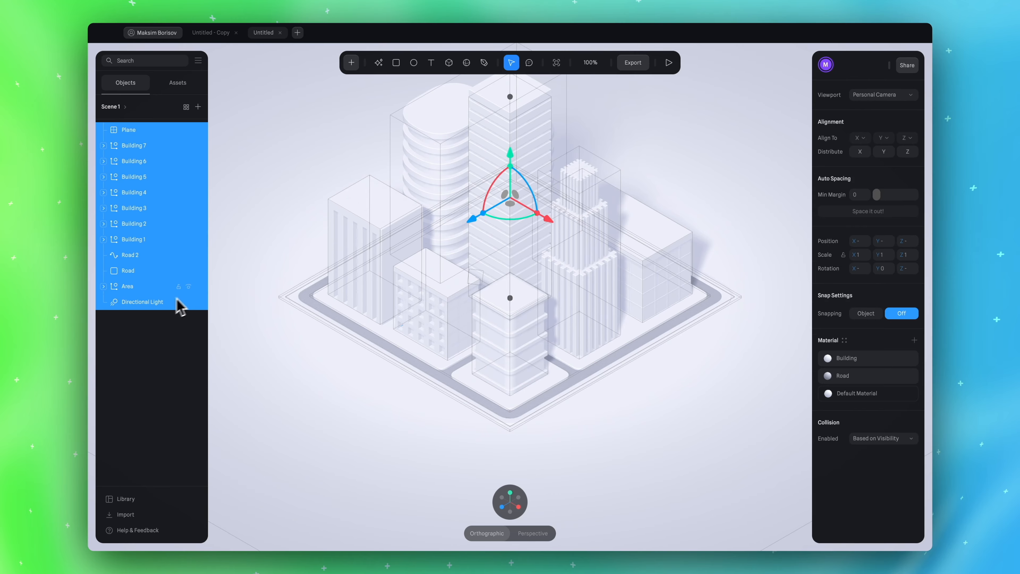
key("ctrl+g")
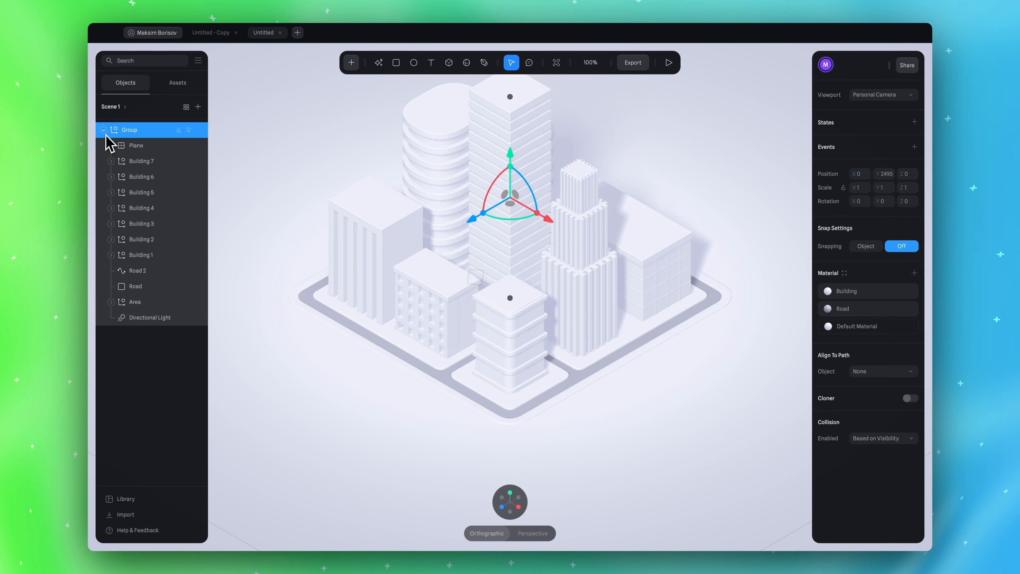
left_click_drag(509, 162, 506, 206)
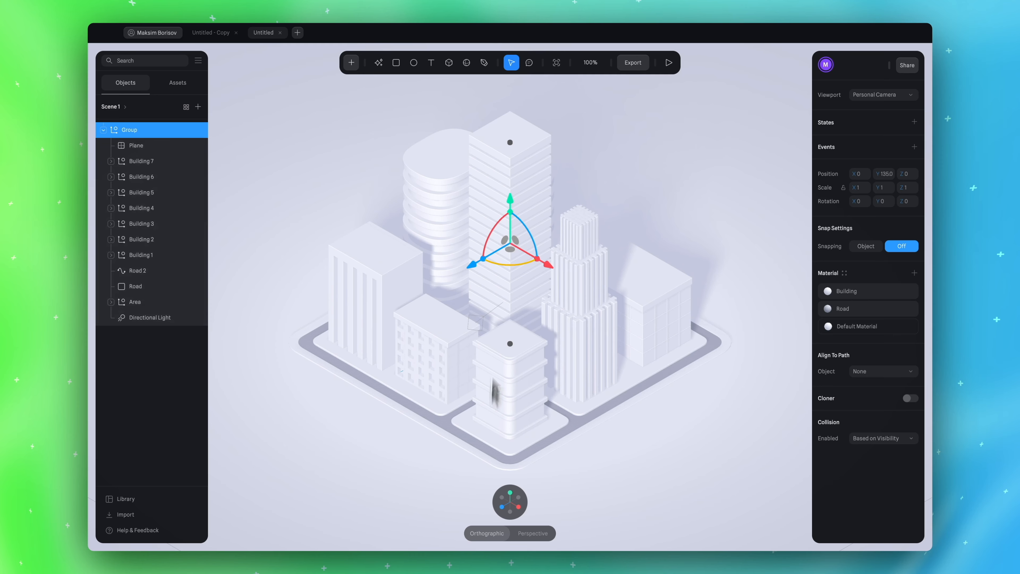
mouse_move(519, 517)
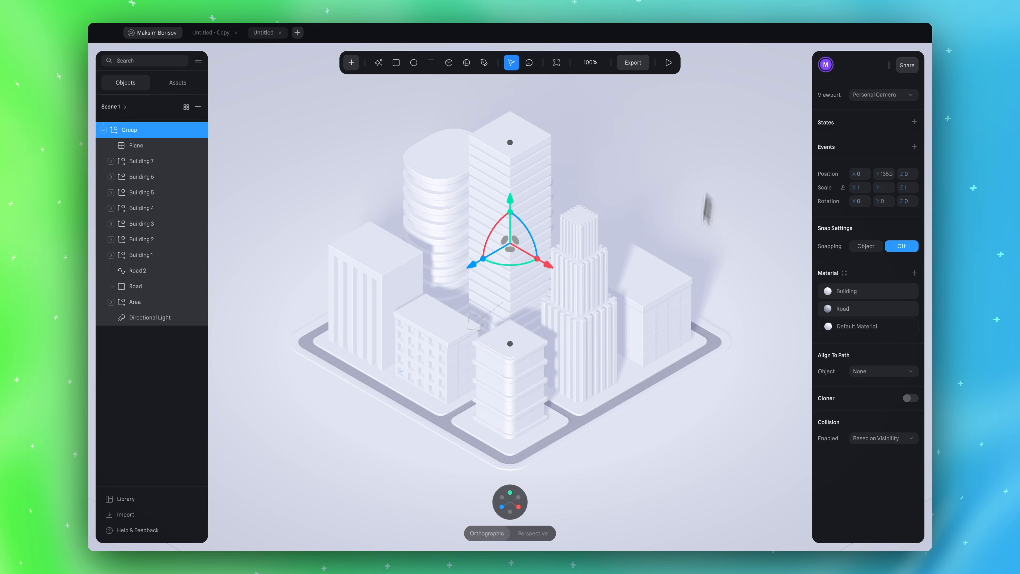
Preview the repositioned city group in play mode and exit the preview
left_click(669, 63)
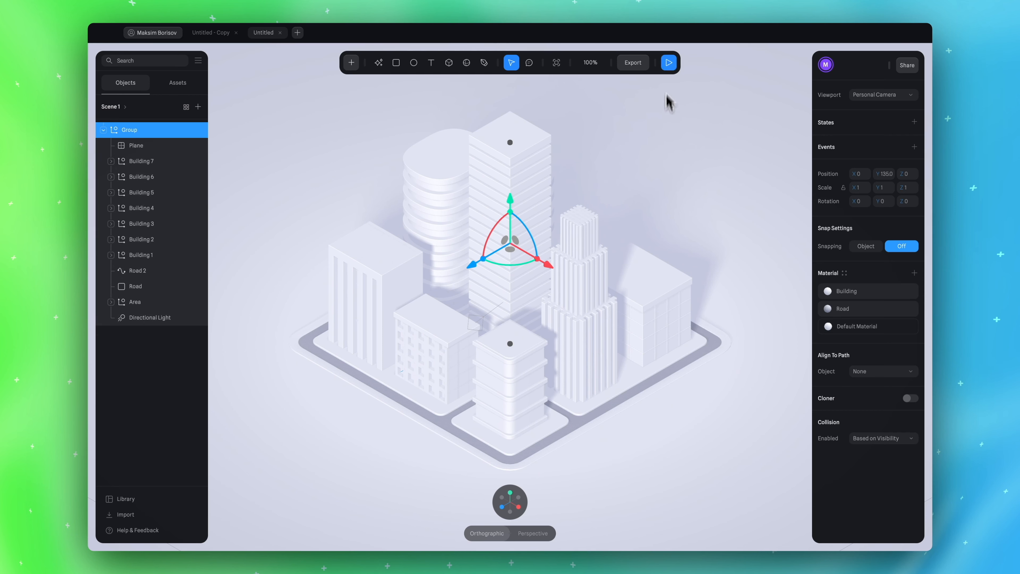
left_click(670, 63)
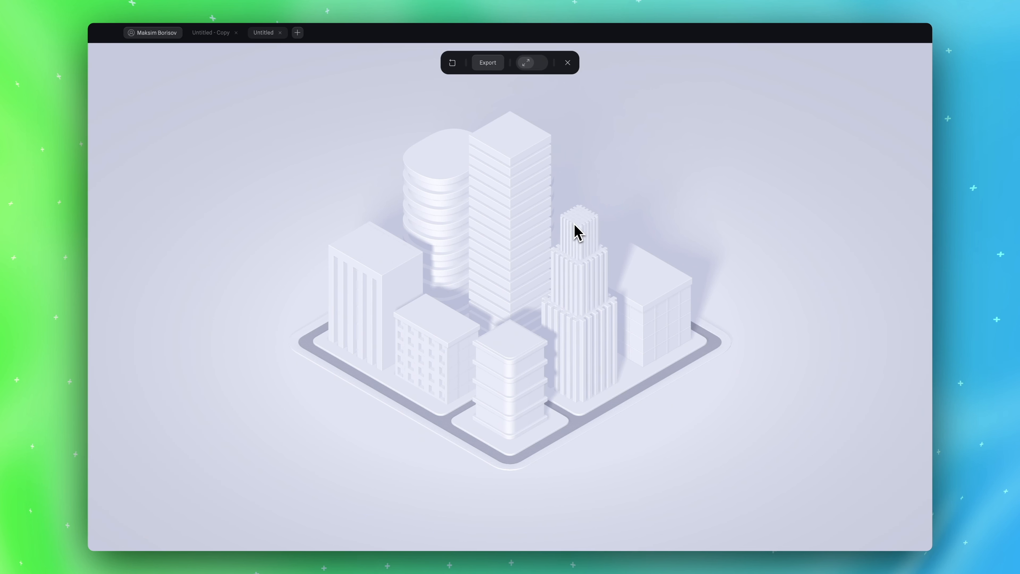
left_click(567, 63)
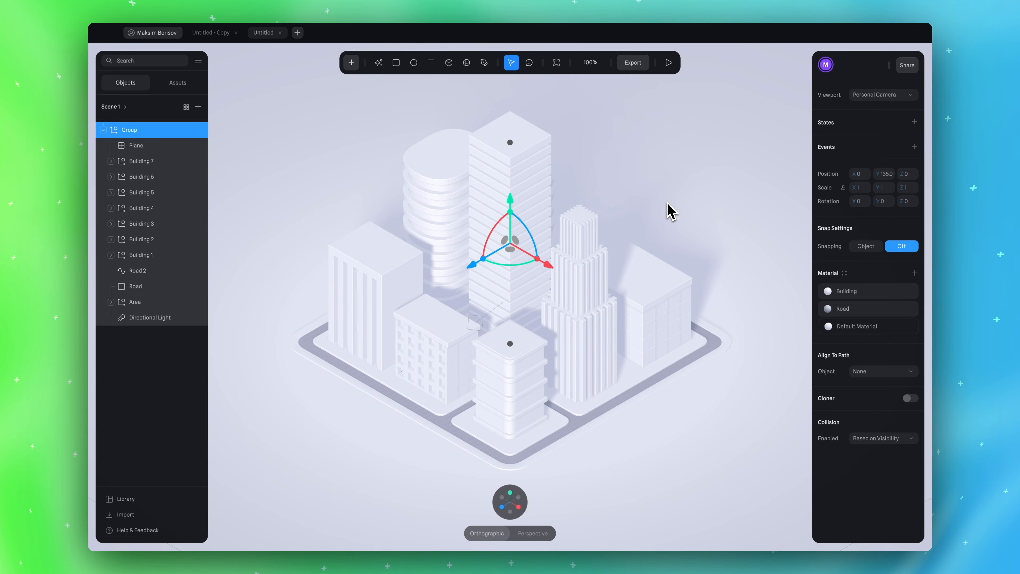
Collapse and deselect the group, turn on the scene's Ambient Shadows, and compare the city with the effect off and on
left_click(103, 130)
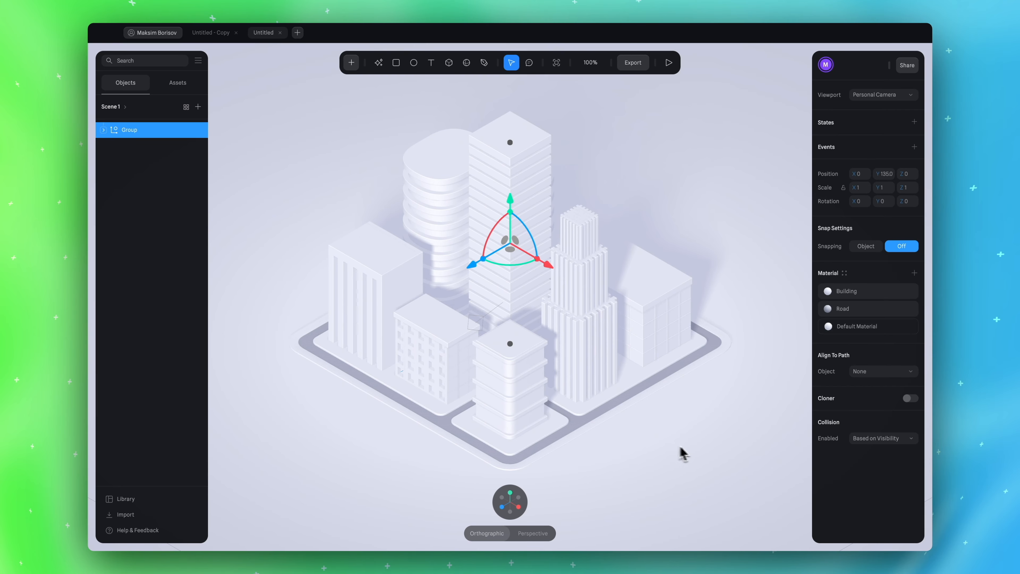
left_click(697, 449)
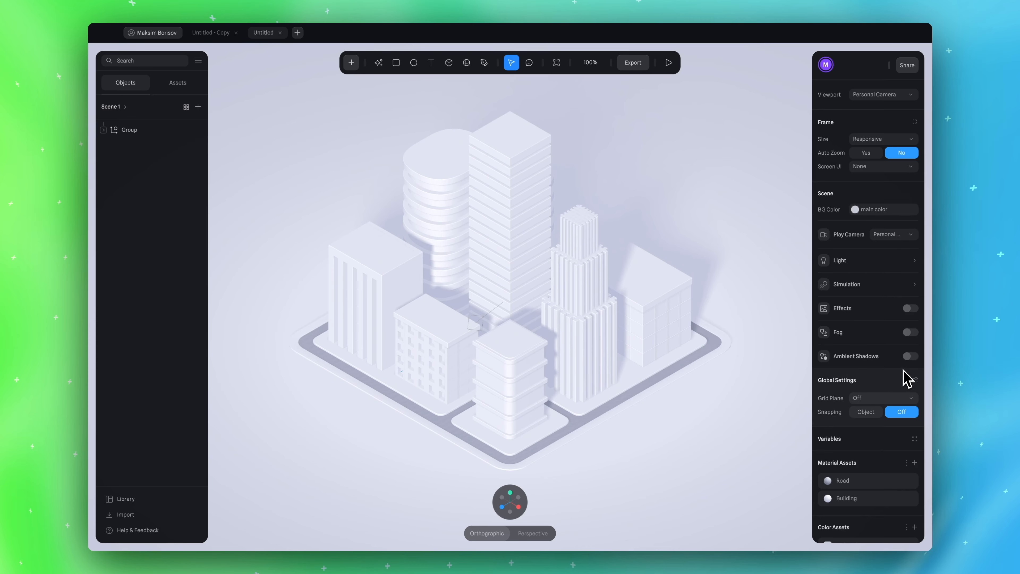
scroll(907, 378, "down", 1)
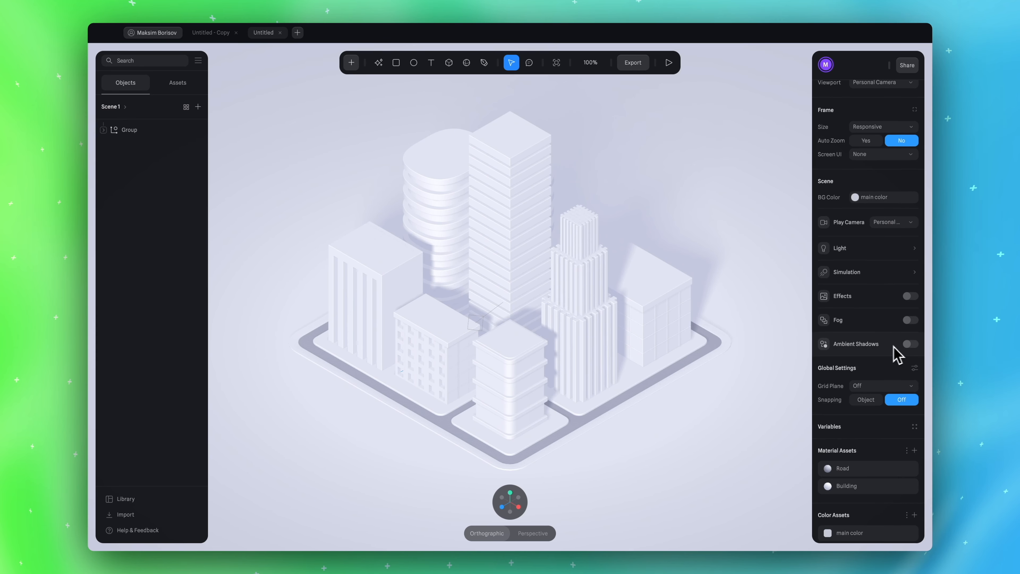
left_click(910, 343)
scroll(742, 387, "down", 2)
scroll(744, 388, "up", 3)
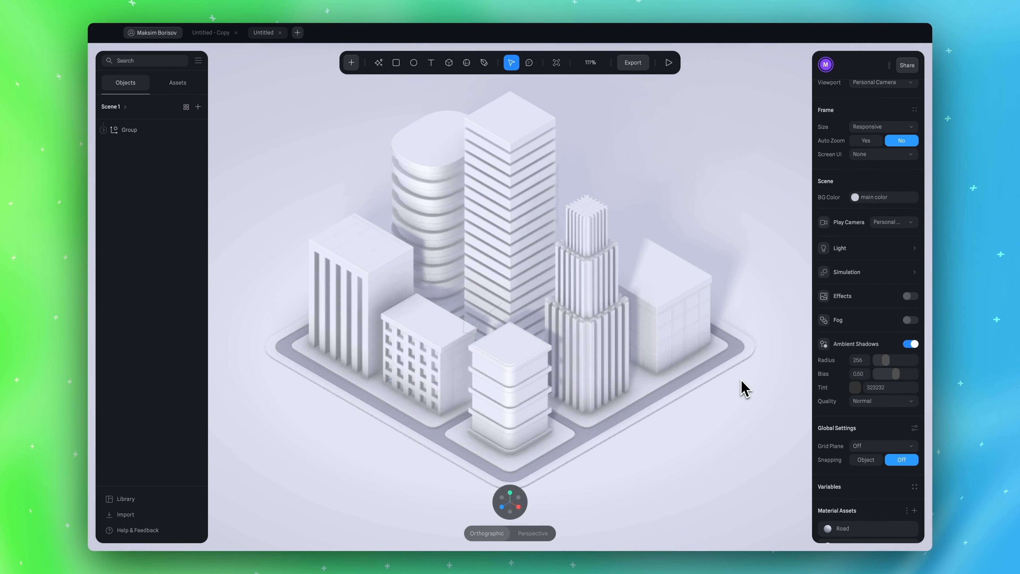
scroll(743, 389, "down", 2)
scroll(743, 388, "up", 3)
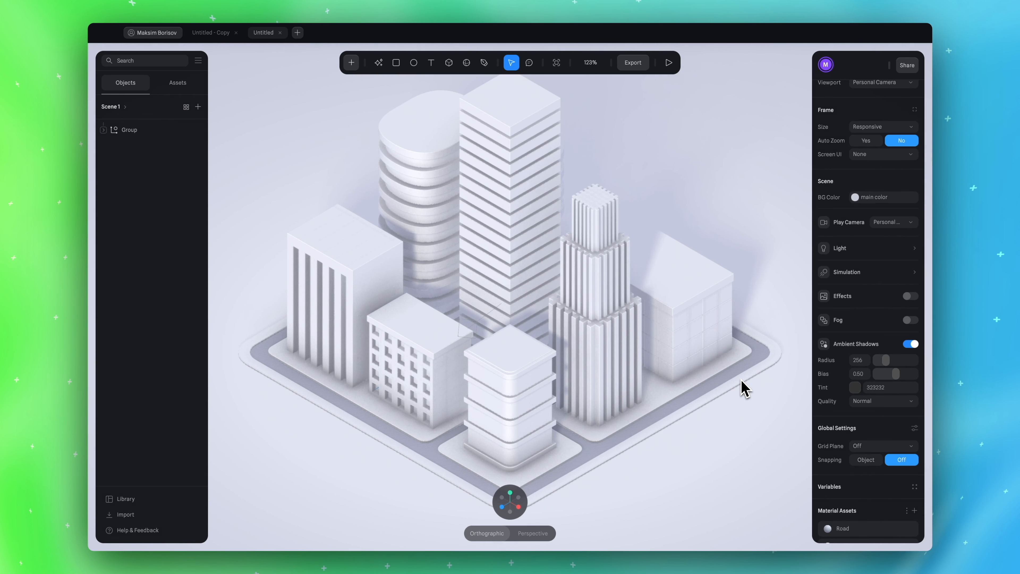
scroll(742, 385, "down", 3)
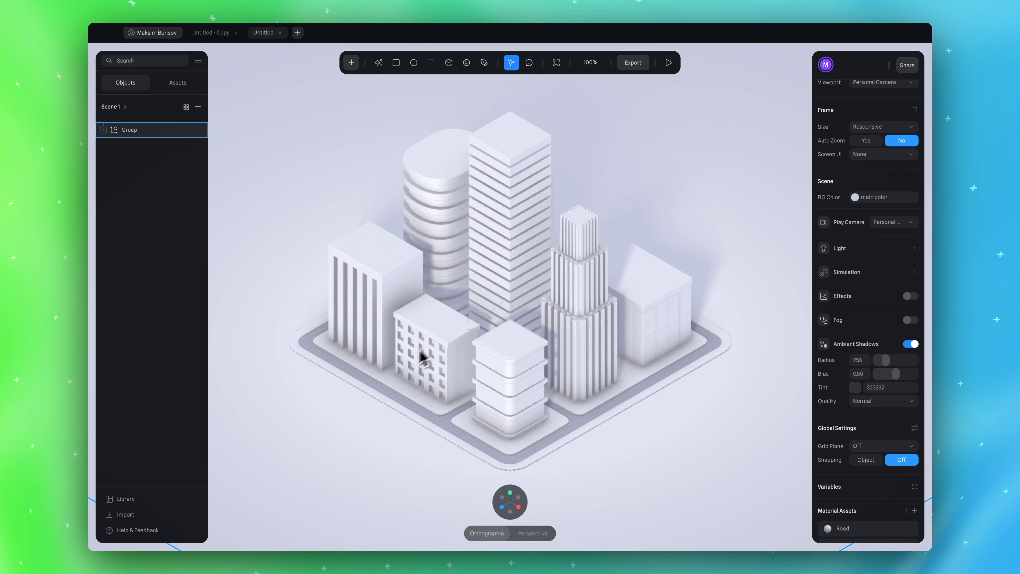
left_click(910, 344)
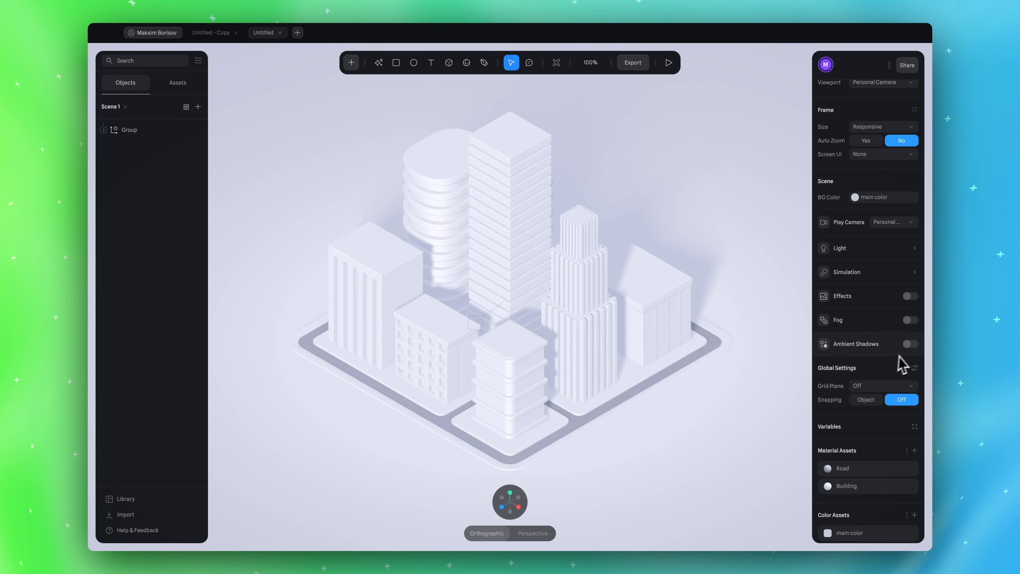
left_click(911, 344)
Change the ambient shadow tint to dark blue 0D1A60 and set the radius to about 306 and the bias to 0.63
scroll(723, 352, "up", 2)
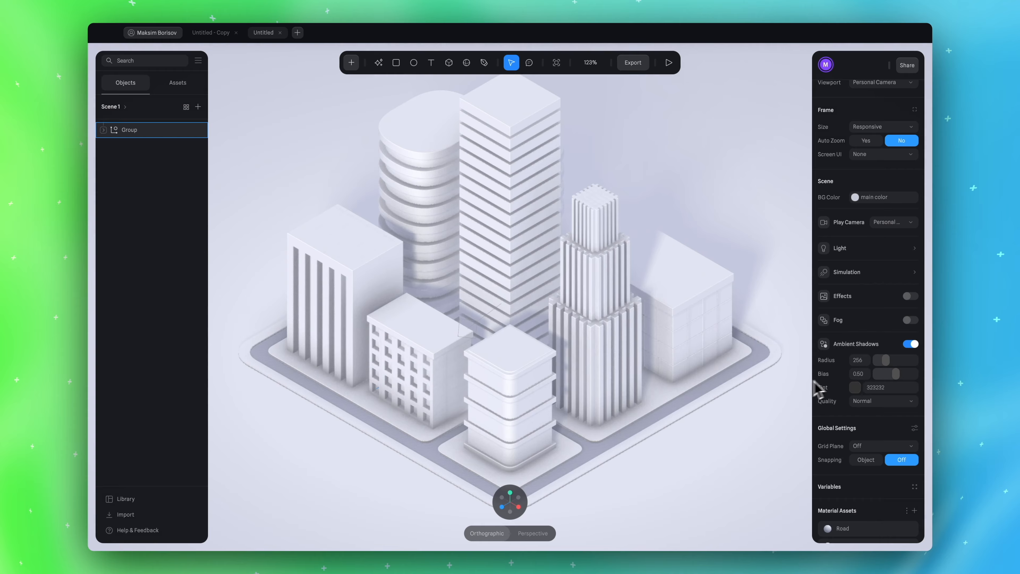
left_click(856, 388)
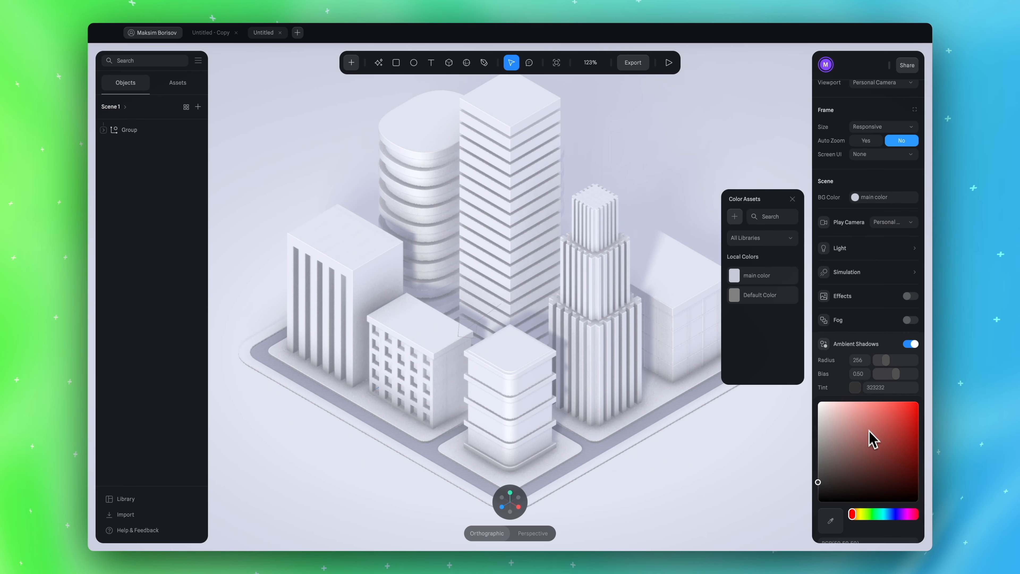
left_click(775, 279)
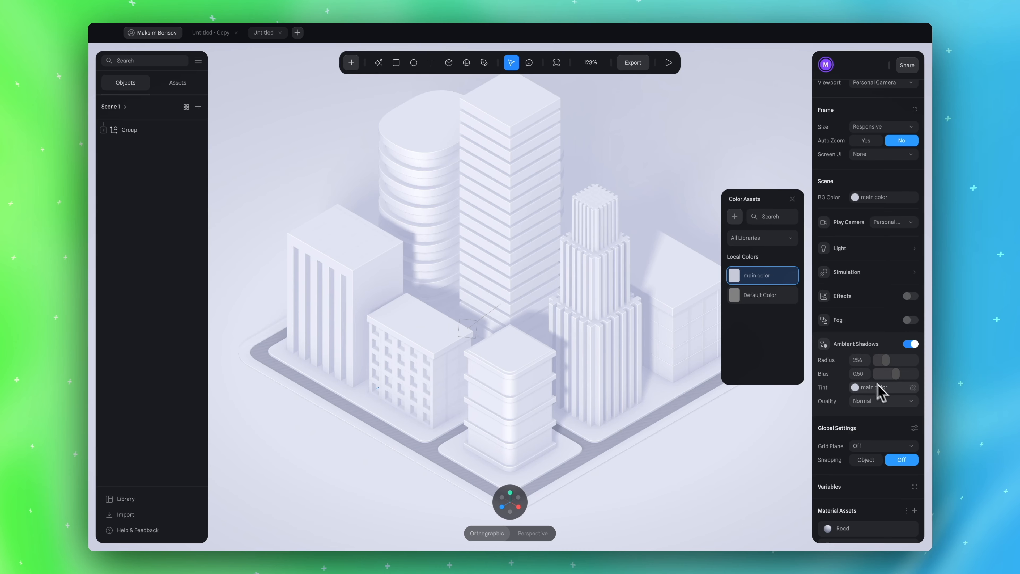
left_click(914, 388)
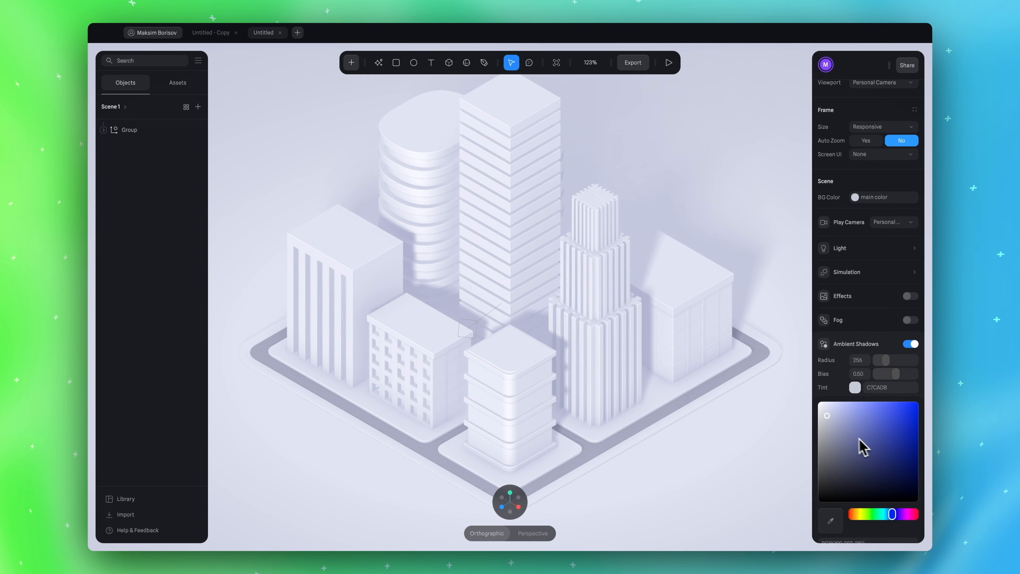
left_click_drag(833, 418, 866, 475)
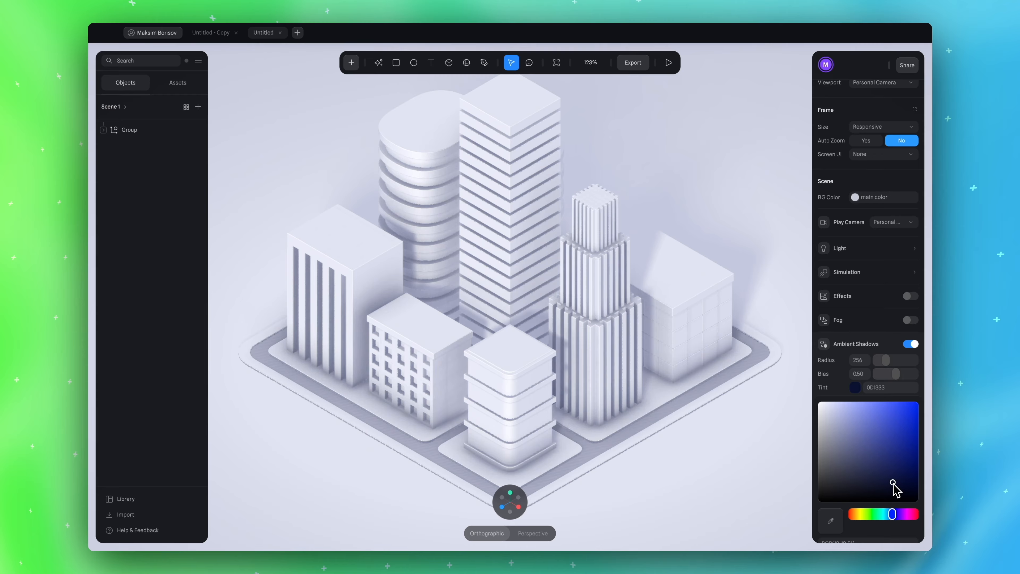
left_click_drag(903, 475, 903, 466)
left_click_drag(886, 363, 915, 362)
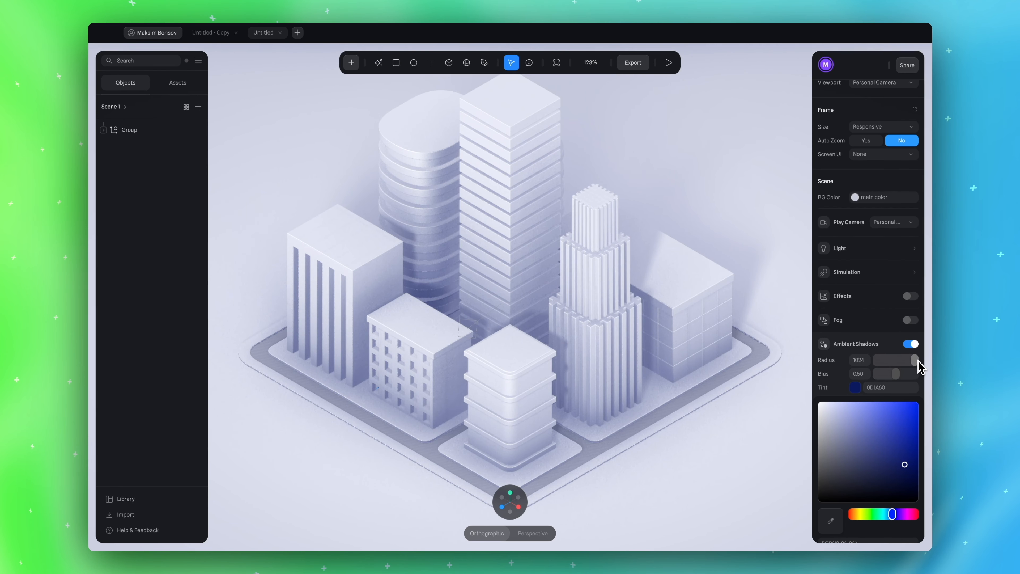
left_click_drag(915, 361, 898, 376)
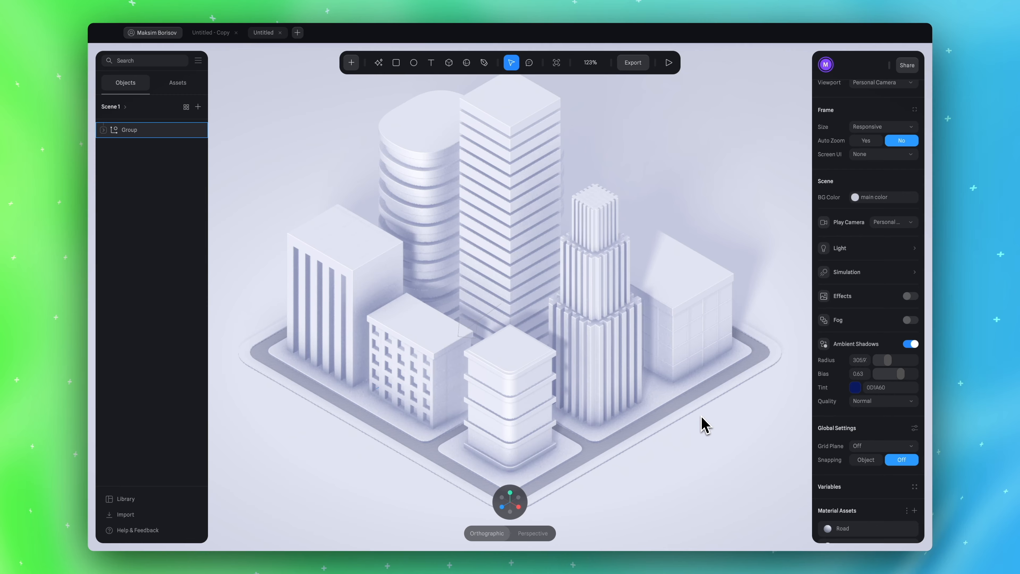
Orbit around the shaded city, restore the isometric camera view, and check the scene in play mode
scroll(705, 424, "down", 3)
left_click_drag(713, 314, 724, 232)
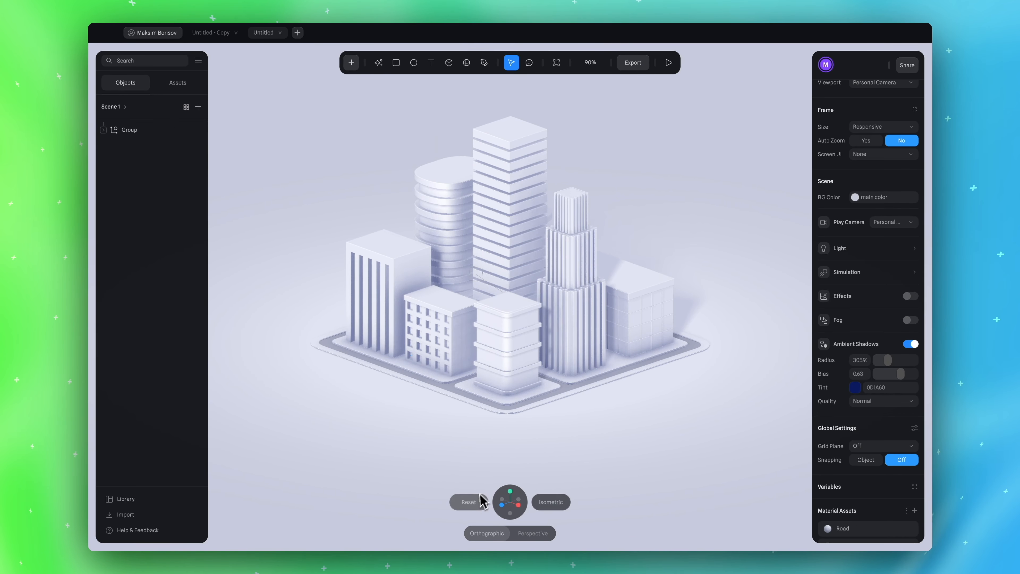
left_click(500, 503)
left_click(553, 506)
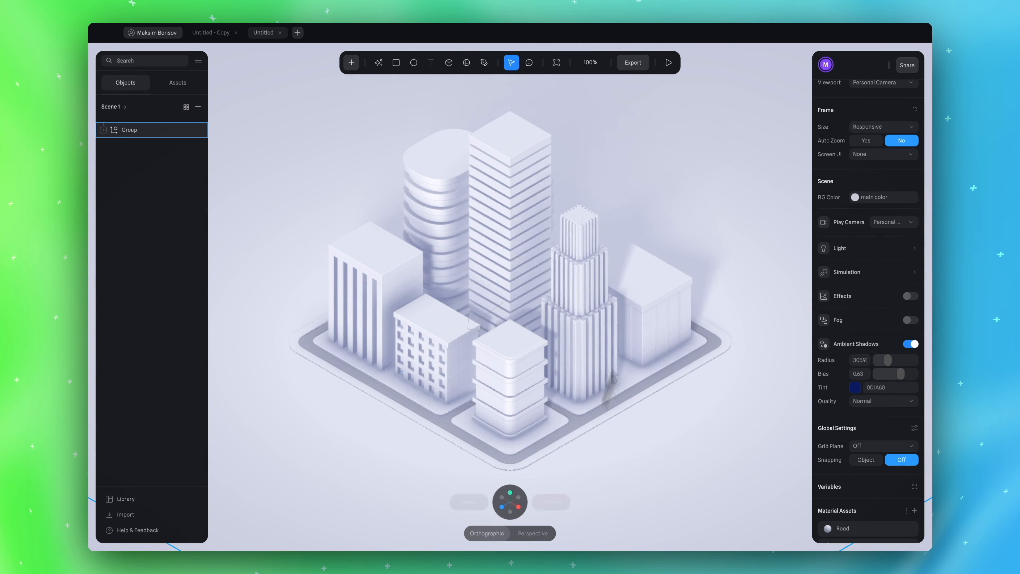
left_click(670, 64)
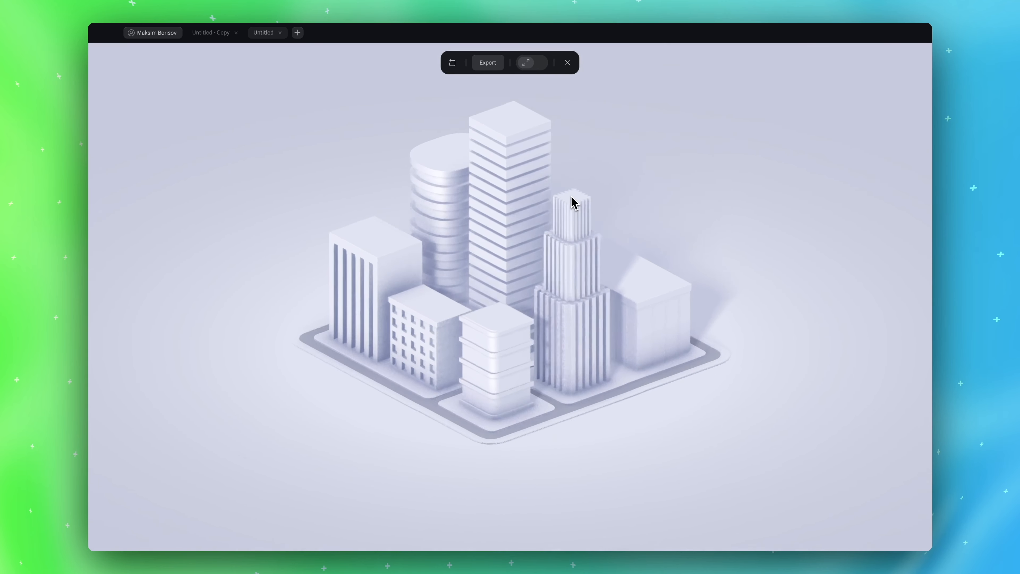
left_click(567, 62)
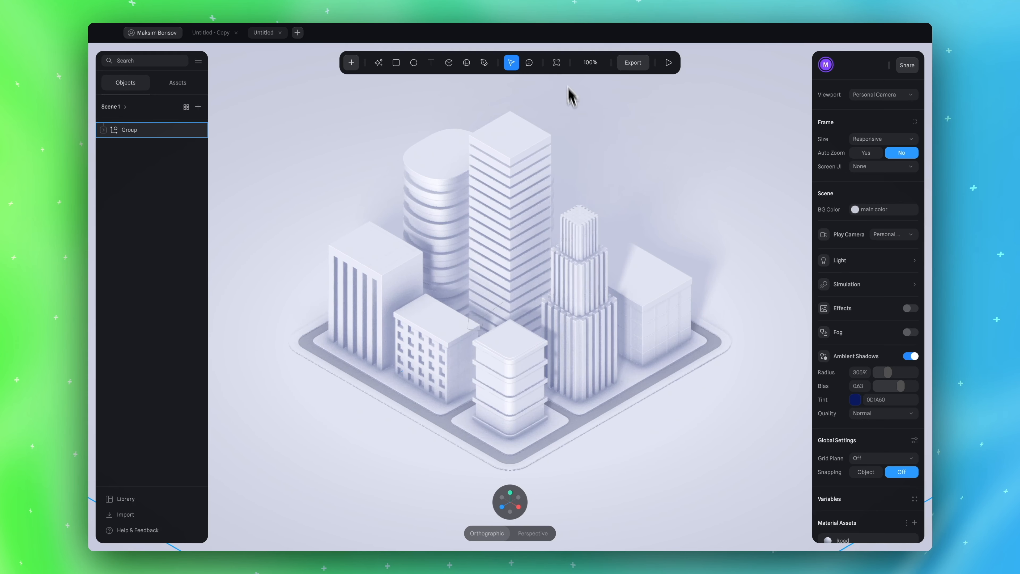
Edit the main color asset to a pale blue of RGB(199, 211, 219), trying a green hue first
scroll(857, 324, "down", 5)
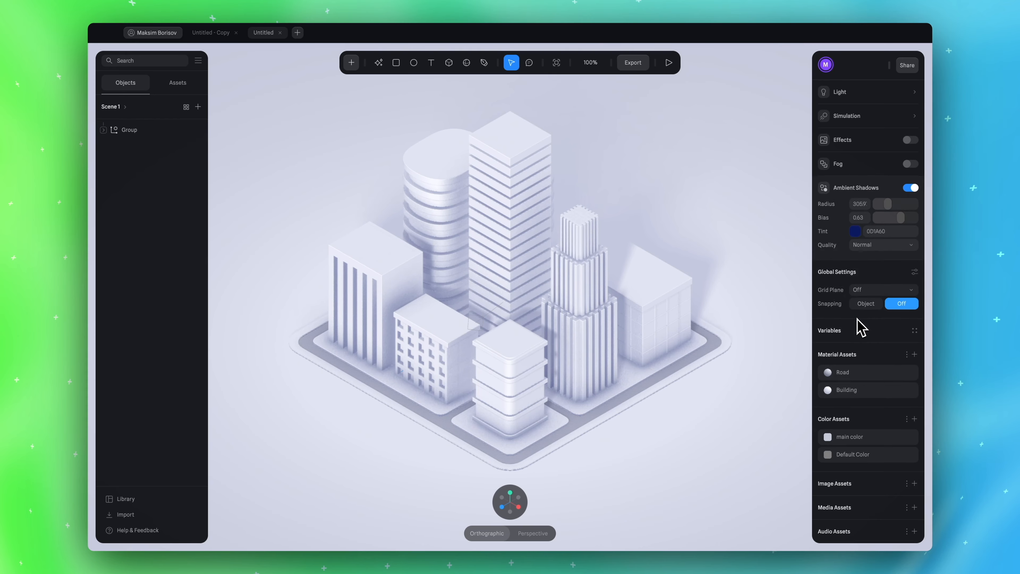
scroll(853, 396, "up", 5)
scroll(851, 402, "down", 5)
left_click(863, 438)
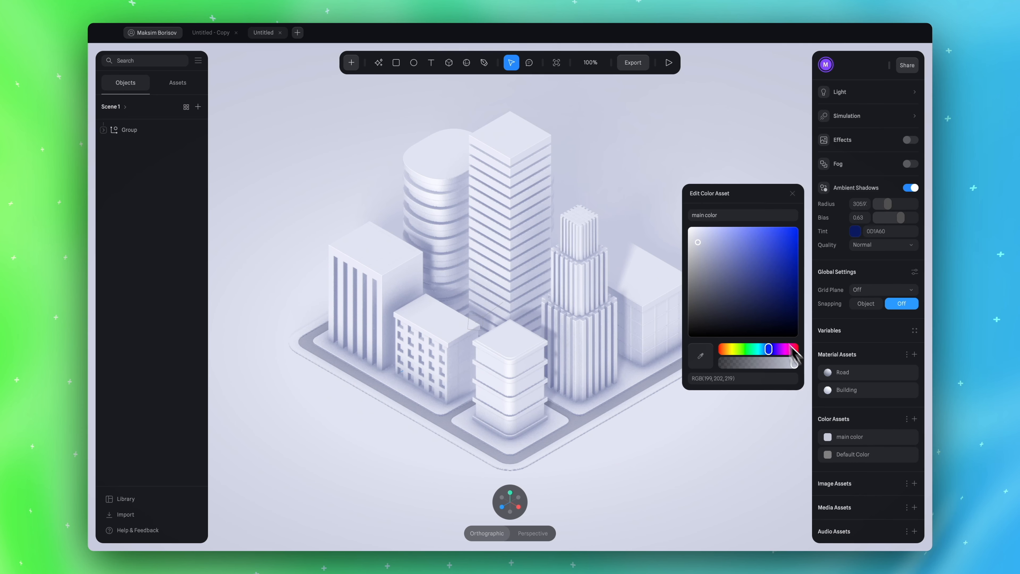
left_click_drag(779, 356, 747, 358)
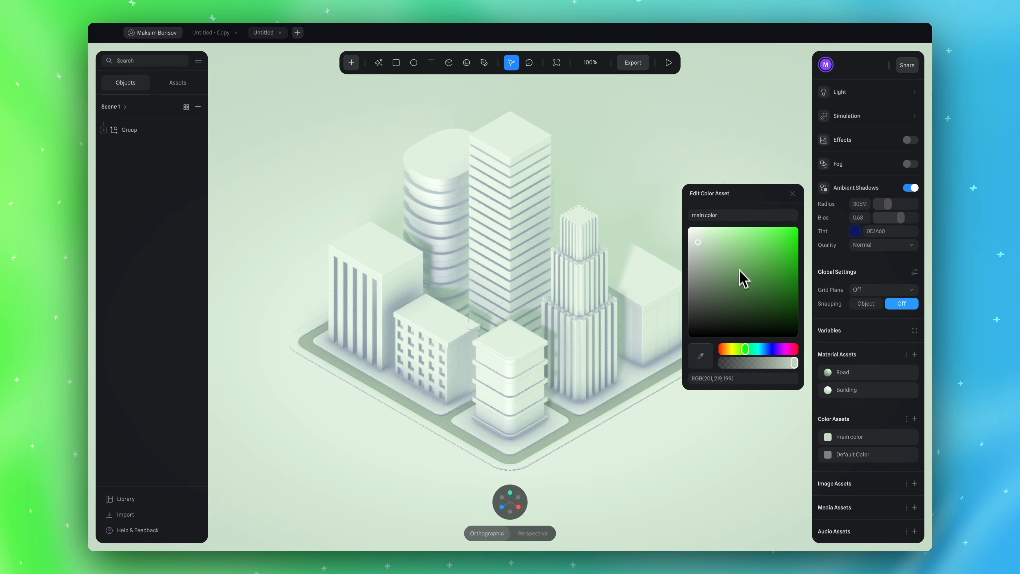
left_click_drag(745, 349, 761, 351)
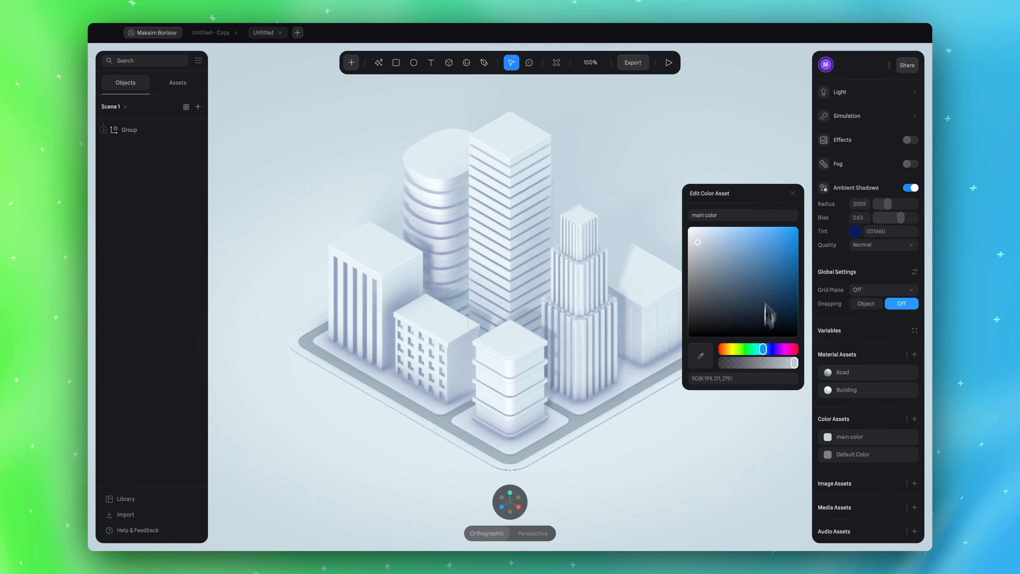
left_click(791, 194)
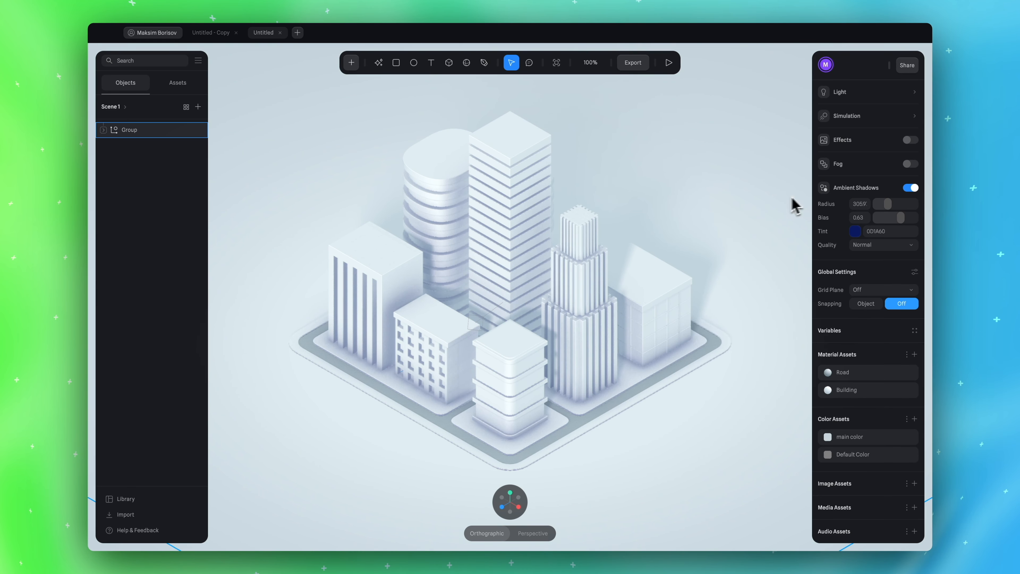
Raise the group's directional light above the buildings to a Y position of about 582 and restore the isometric camera view
left_click(104, 130)
left_click(156, 324)
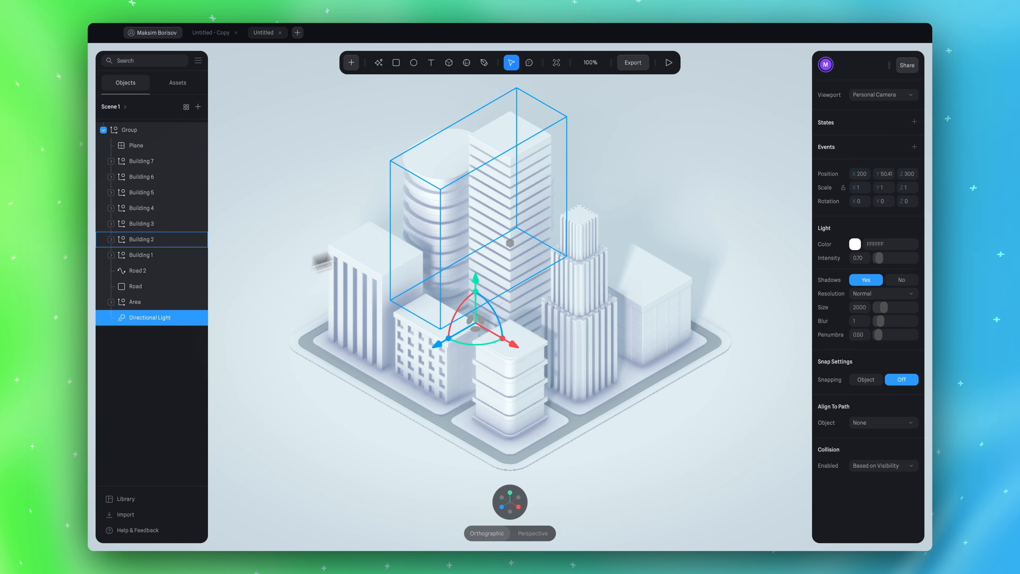
left_click_drag(666, 187, 632, 162, "alt")
scroll(538, 323, "up", 2)
scroll(539, 324, "down", 4)
scroll(539, 330, "down", 2)
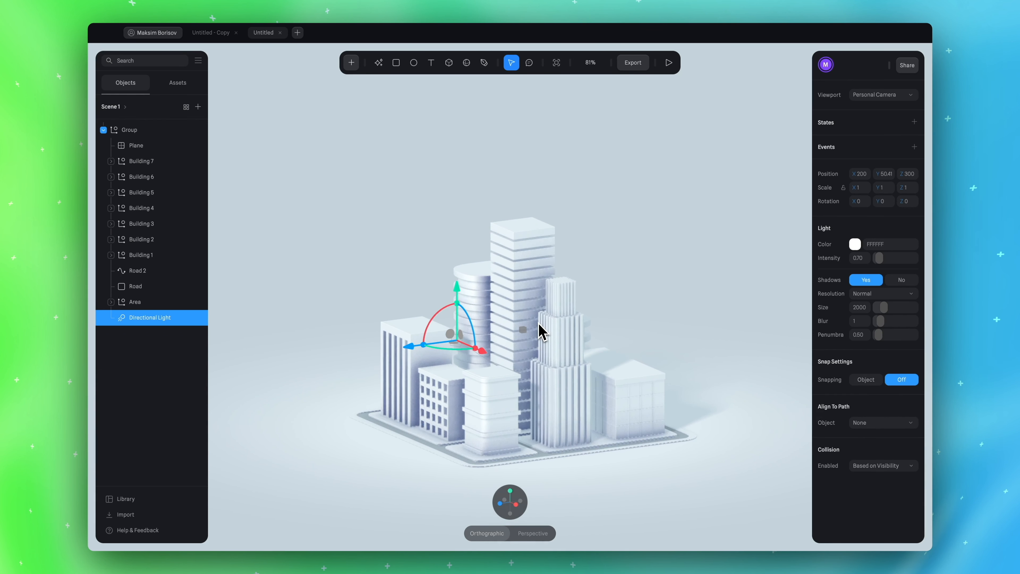
left_click_drag(457, 286, 456, 93)
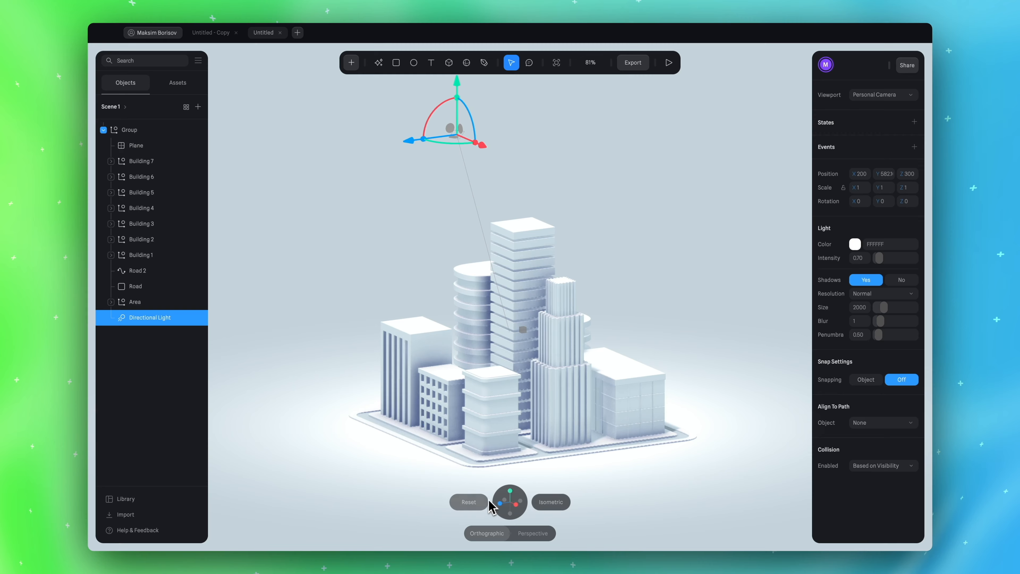
left_click(478, 503)
left_click(552, 497)
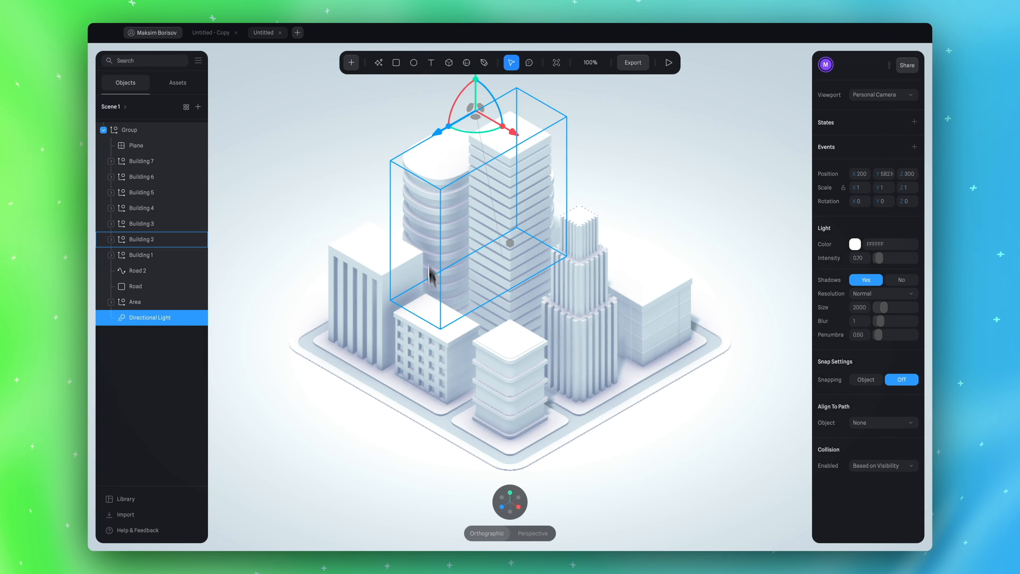
Move the directional light beside the city to about X -15, Y 513 and Z 746, trying different heights for the shadows
left_click_drag(437, 137, 279, 187)
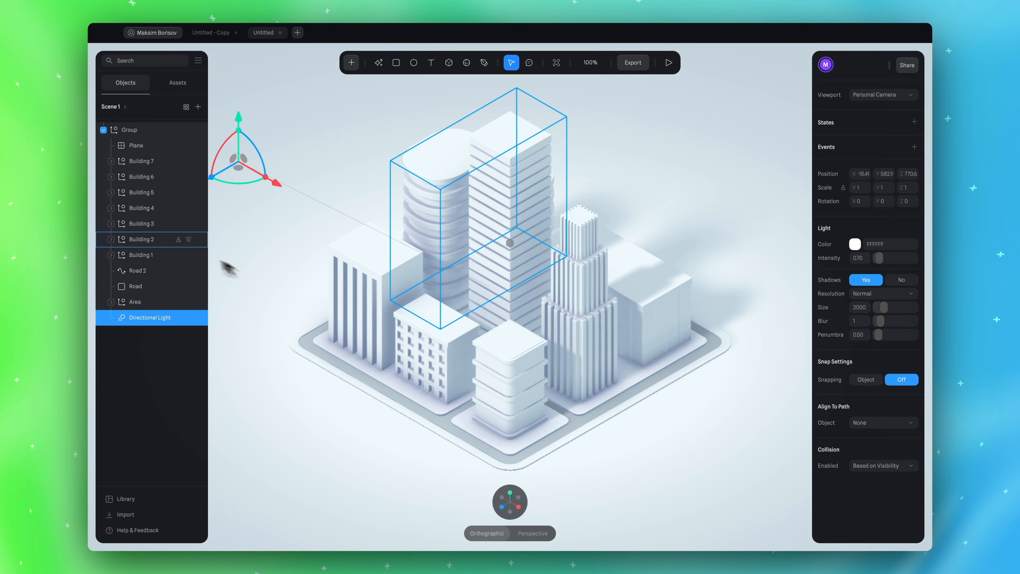
left_click_drag(223, 182, 285, 145)
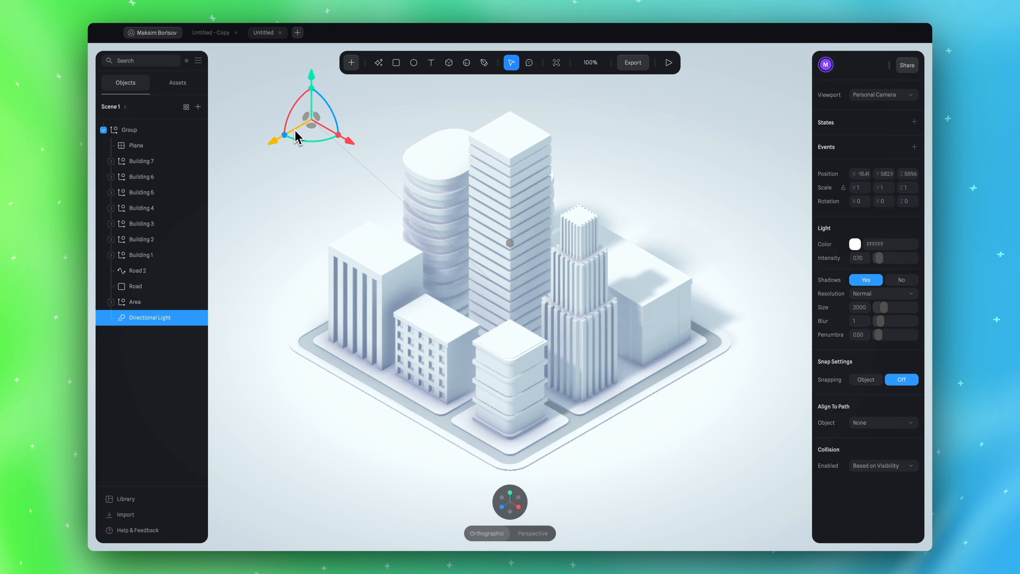
left_click_drag(299, 92, 236, 355)
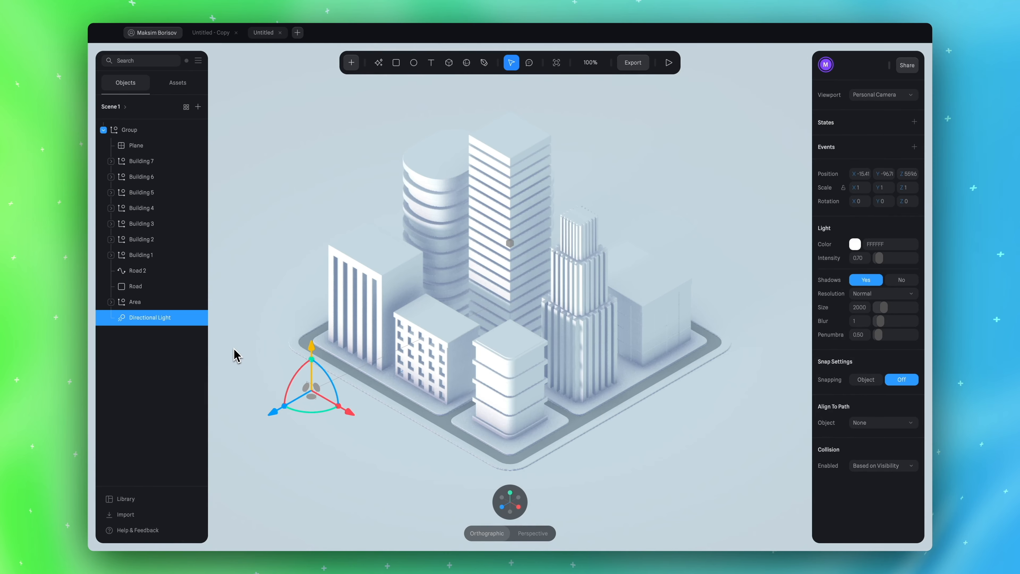
left_click_drag(236, 355, 255, 234)
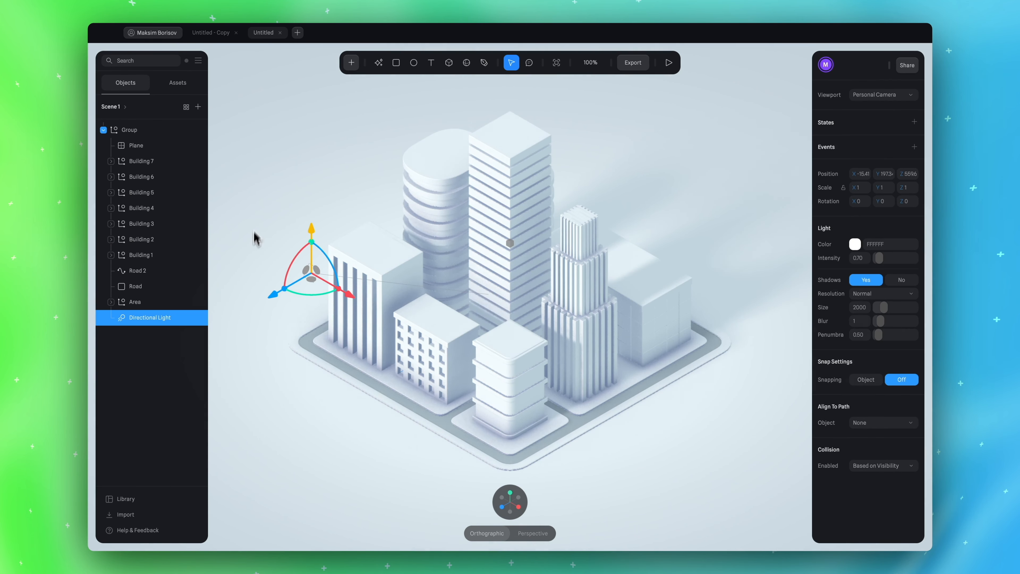
left_click_drag(270, 297, 211, 205)
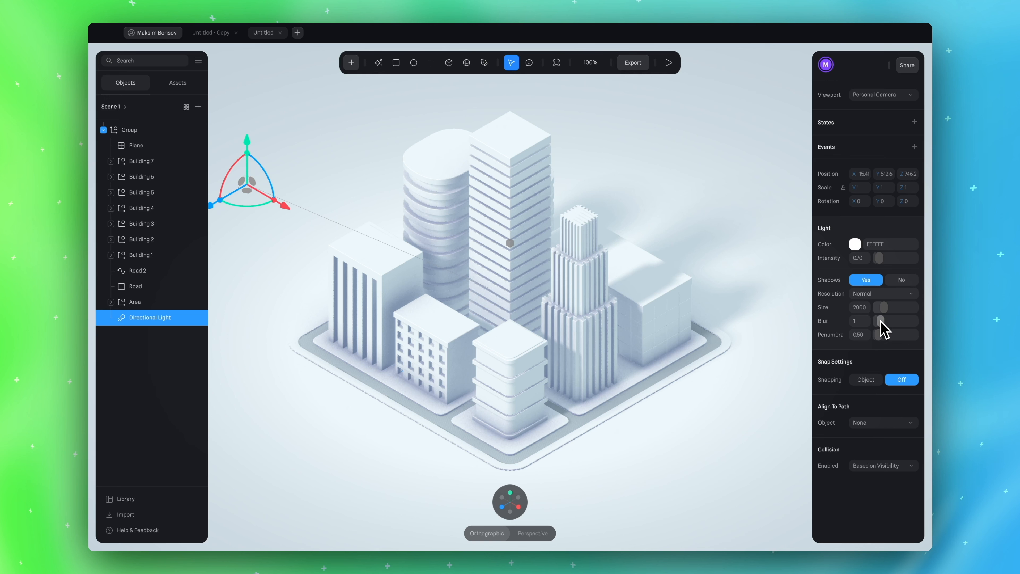
Set the directional light's shadows to Huge resolution, blur 194 and penumbra 0.37, and lower the light to a Y position of about 471
left_click(882, 293)
left_click(863, 330)
left_click_drag(888, 321, 874, 340)
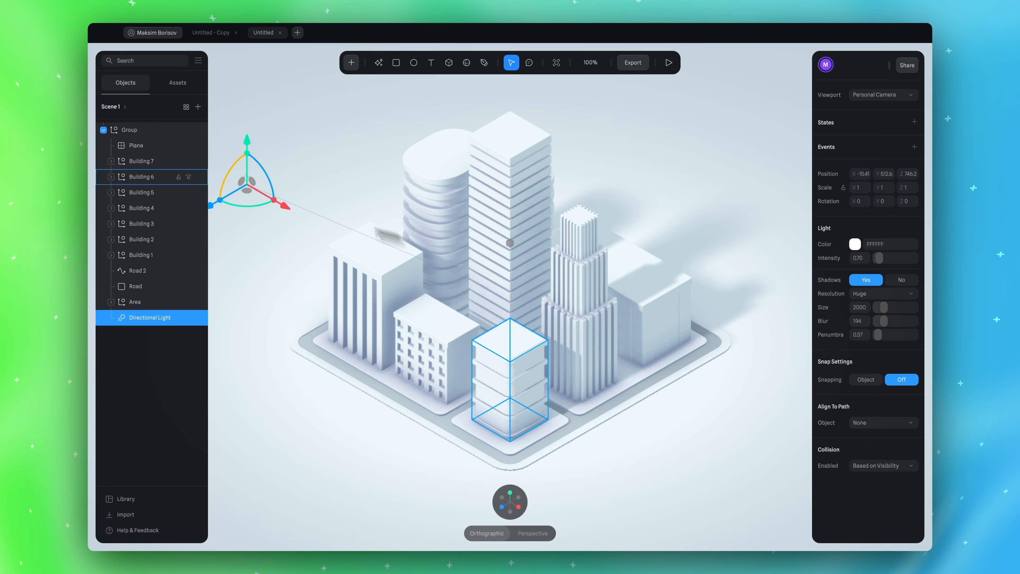
left_click_drag(247, 147, 269, 166)
left_click(725, 432)
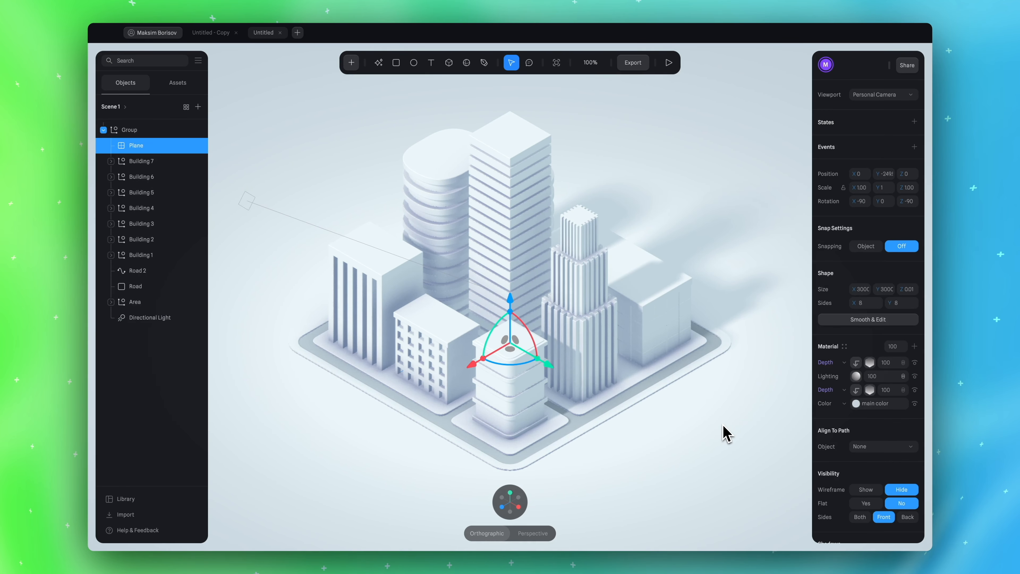
Set the corner radius of Rectangle 3 in Building 2 to 66
left_click(437, 165)
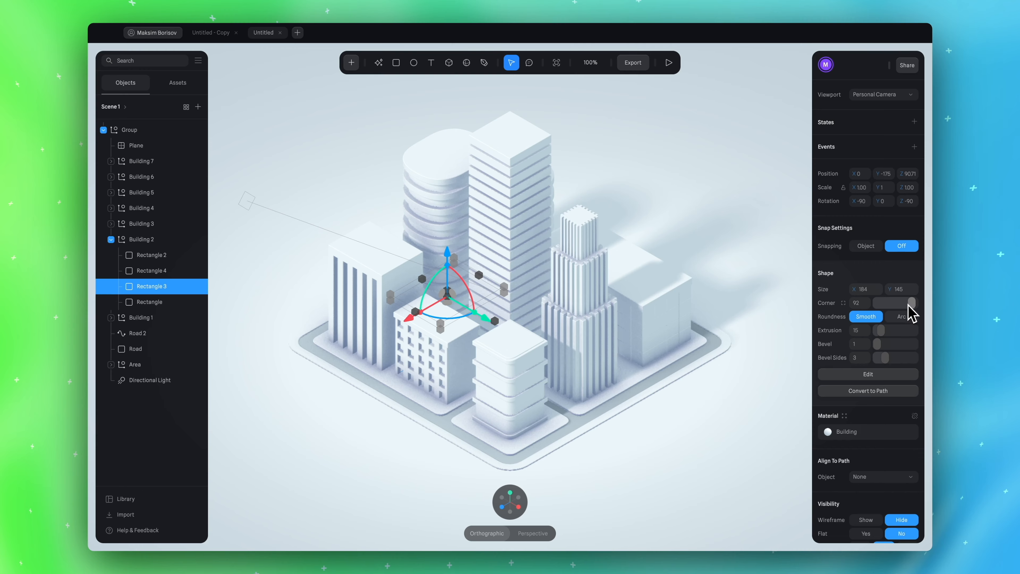
mouse_move(906, 306)
left_mouse_down()
mouse_move(886, 306)
mouse_move(915, 307)
mouse_move(879, 311)
mouse_move(906, 316)
left_mouse_up()
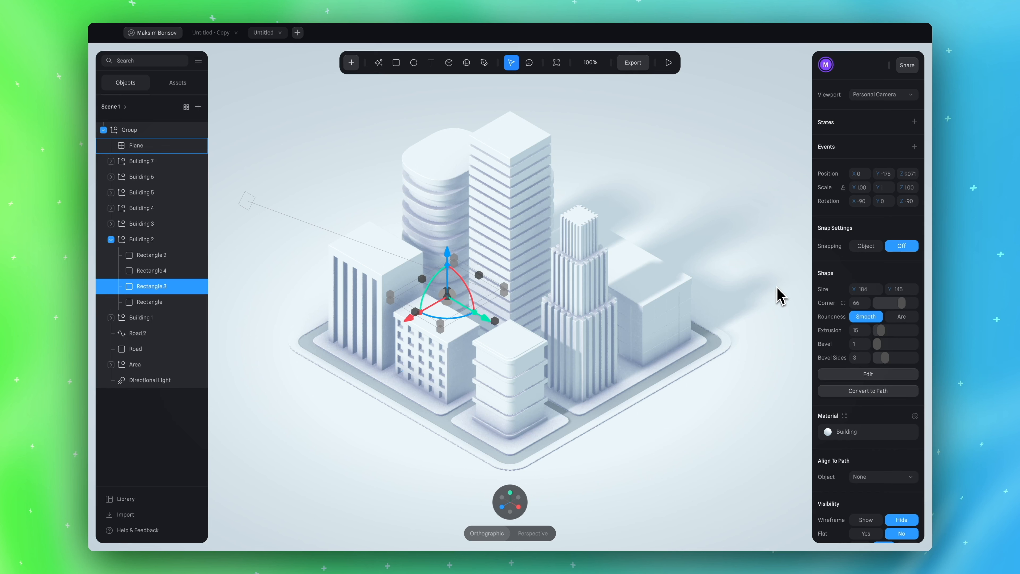
left_click(779, 295)
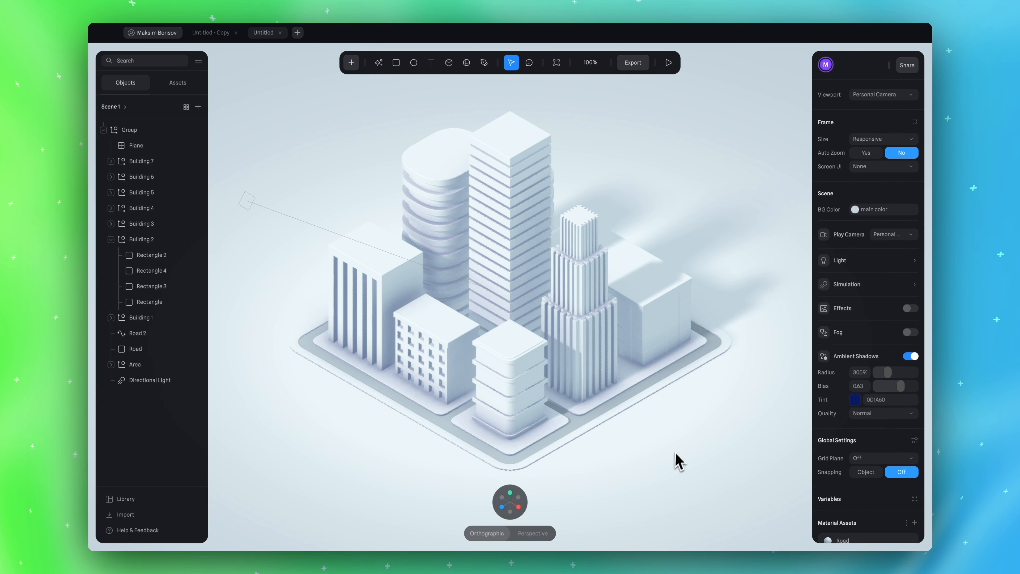
Tilt the camera to a lower viewing angle on the city and check the scene in play mode
left_click_drag(675, 451, 675, 443, "alt")
scroll(676, 443, "up", 1)
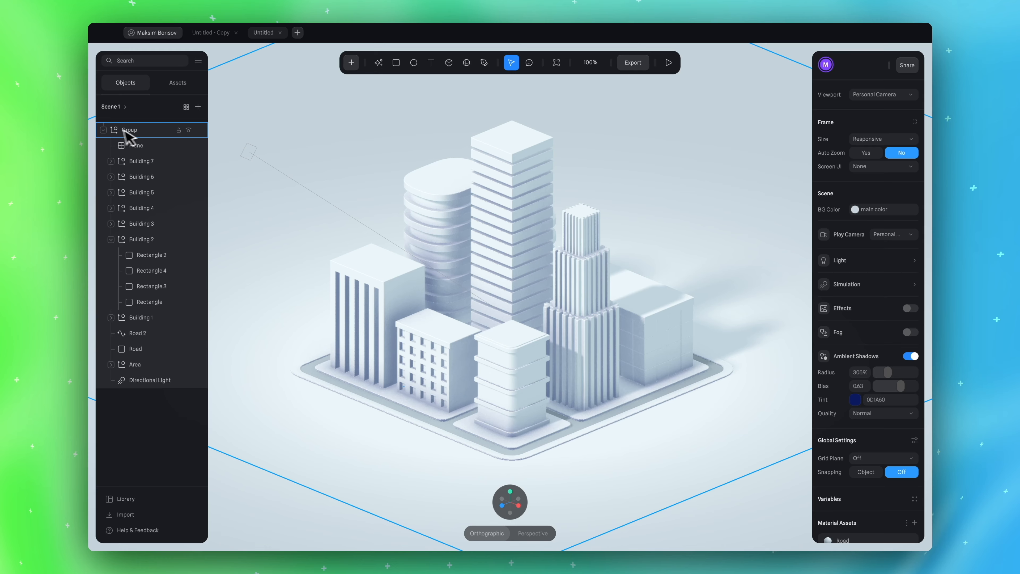
left_click(104, 135)
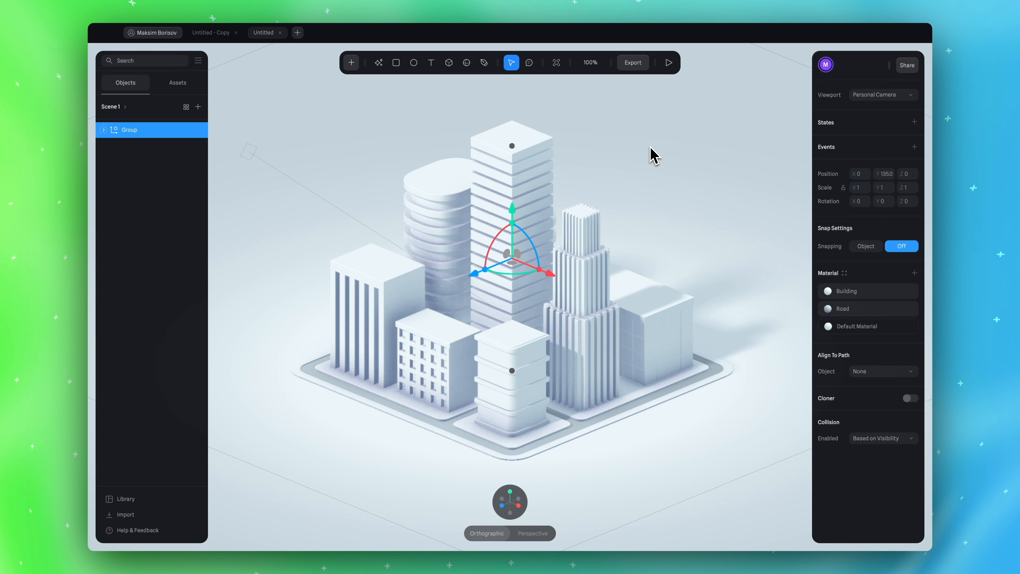
left_click(669, 63)
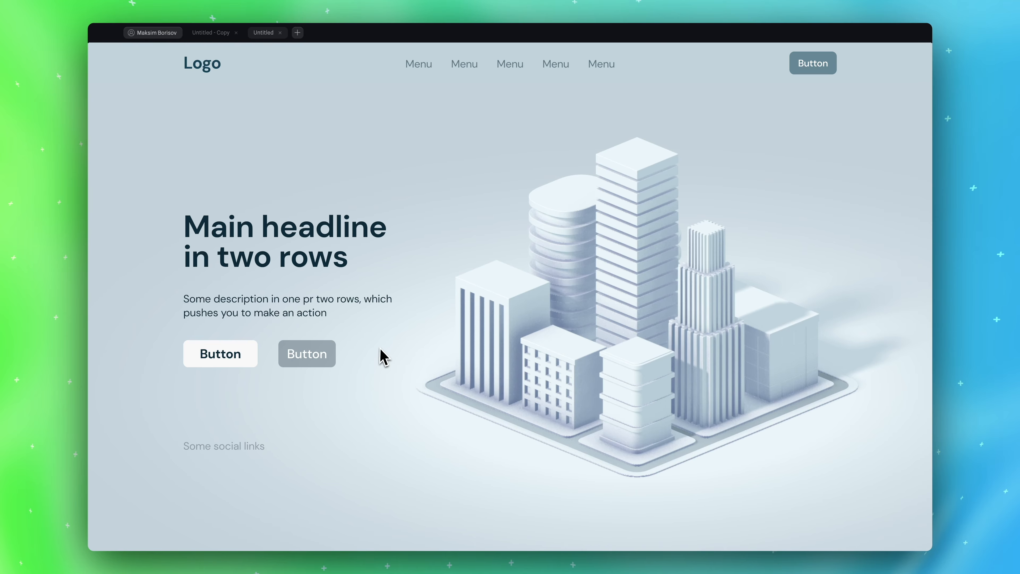
left_click_drag(554, 272, 489, 319)
left_click(567, 62)
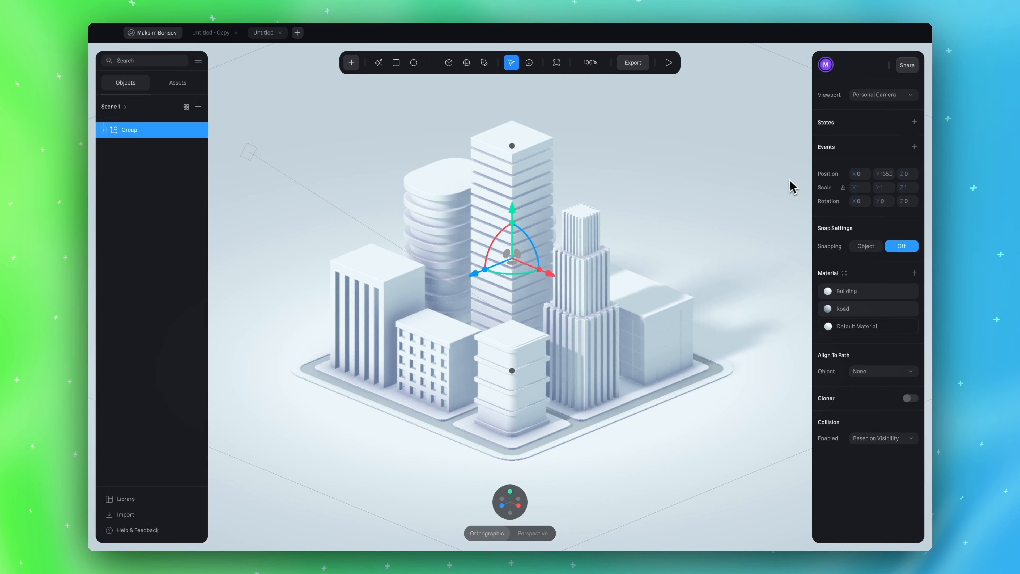
left_click(788, 192)
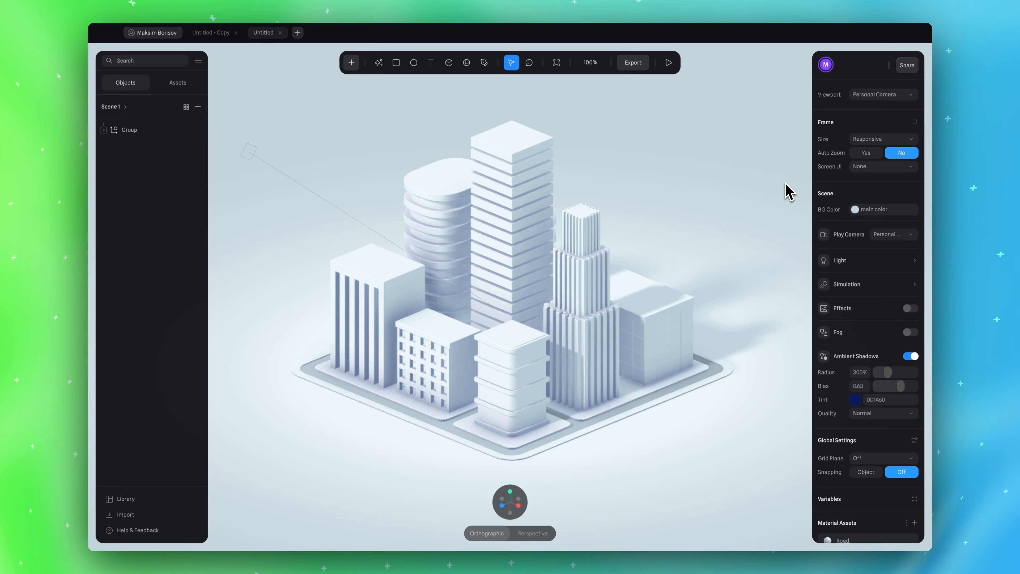
left_click(790, 177)
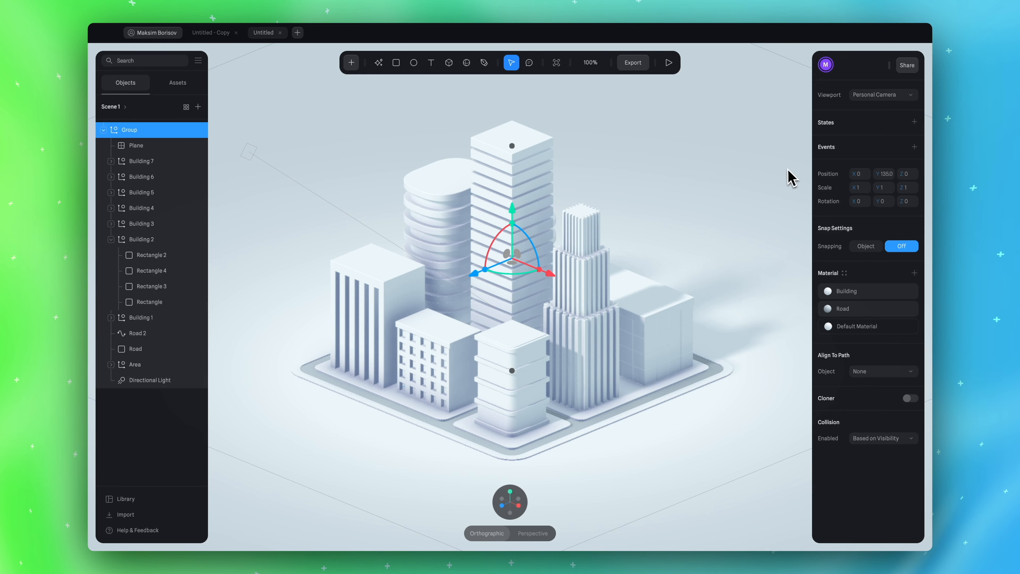
left_click(742, 155)
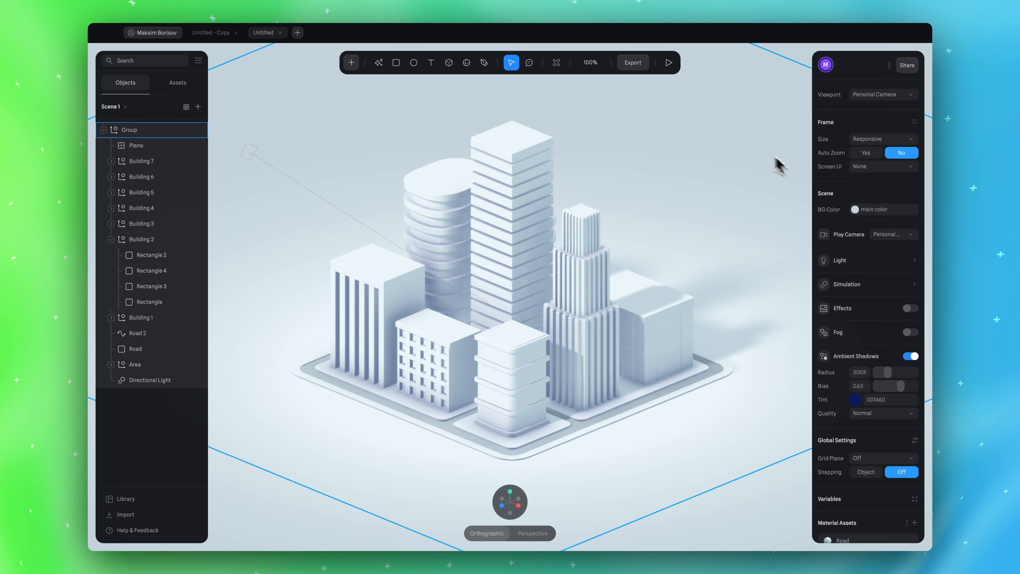
Look into the export settings of the scene and test orbiting the city in play mode
left_click(633, 64)
left_click(593, 106)
left_click(698, 110)
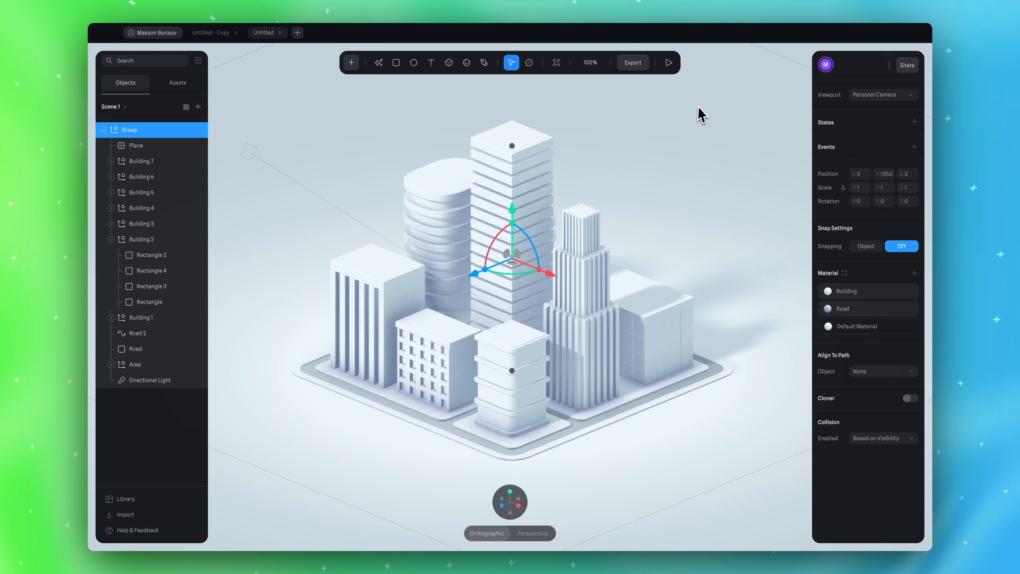
left_click(669, 62)
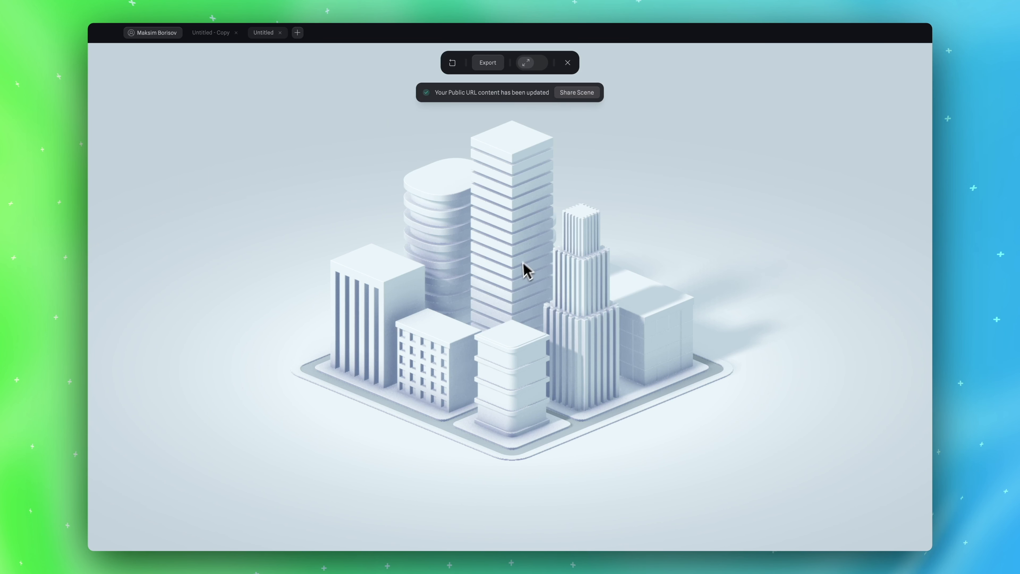
left_click_drag(466, 287, 482, 228)
left_click(567, 62)
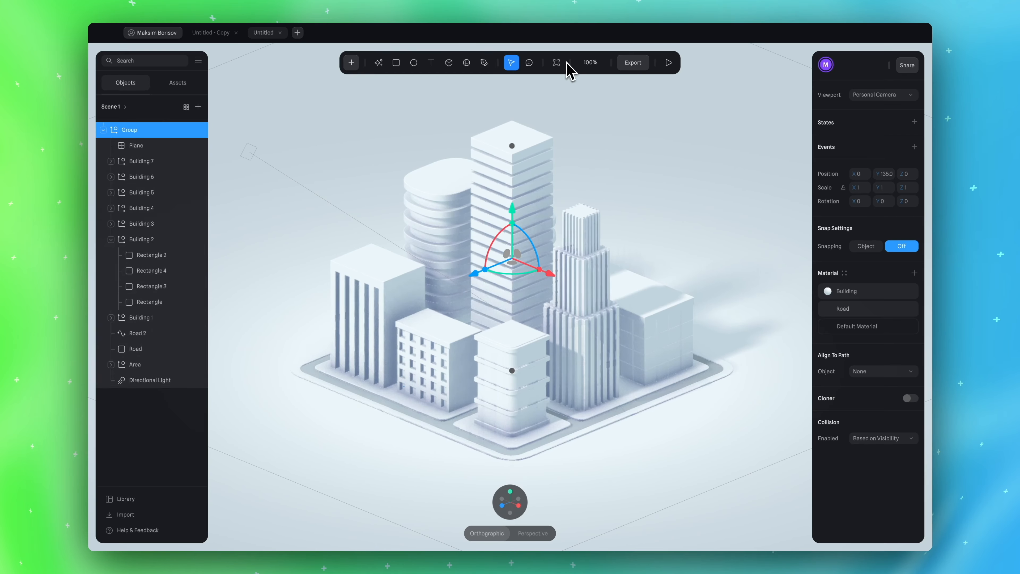
Turn on orbit limits in the play settings of the public URL export
left_click(633, 63)
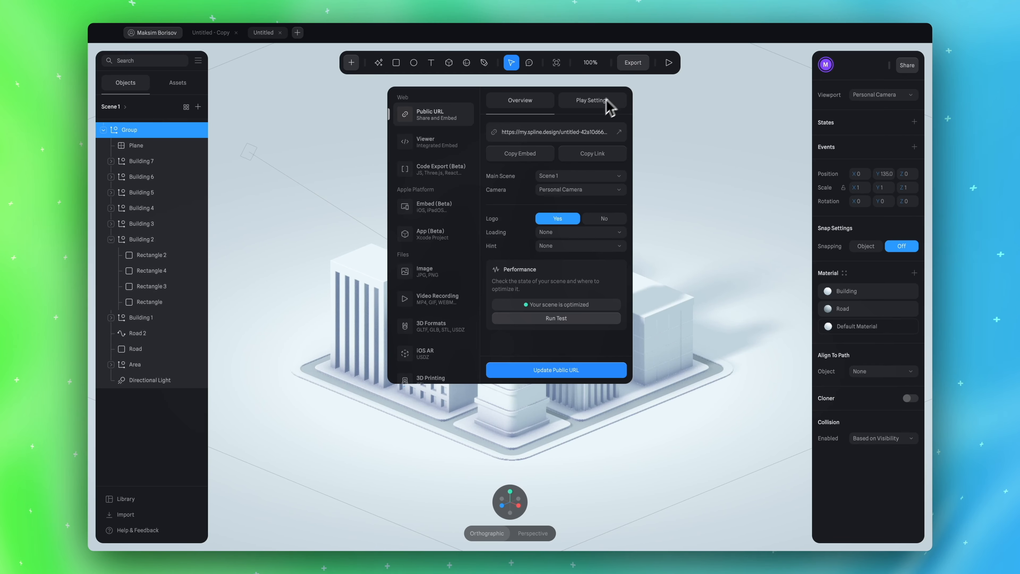
left_click(595, 103)
scroll(578, 213, "down", 6)
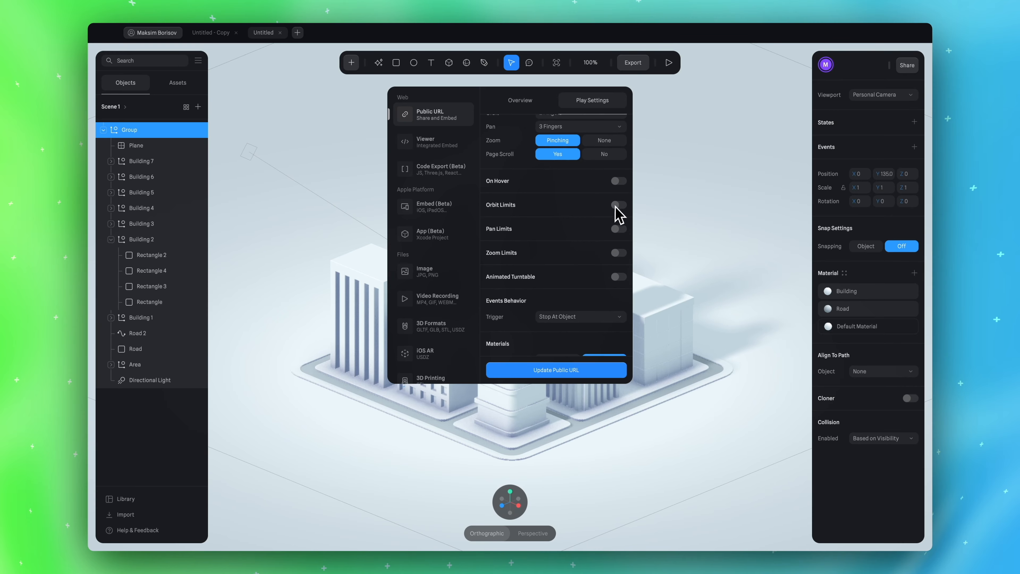
left_click(618, 205)
scroll(566, 227, "down", 1)
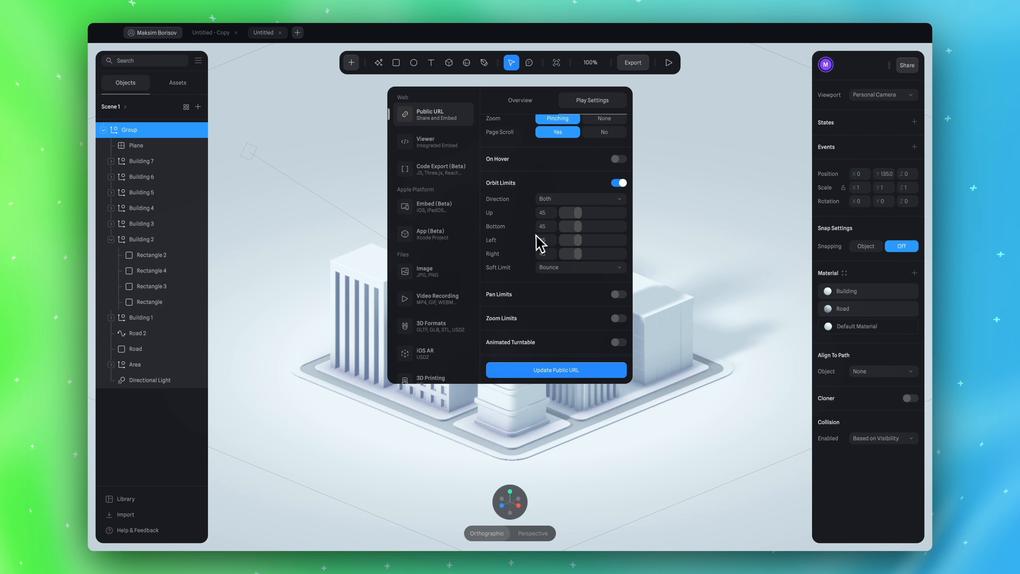
left_click(548, 225)
Test the orbit limits by rotating the city in play mode
left_click(668, 62)
left_click_drag(736, 277, 582, 301)
left_click_drag(677, 308, 412, 354)
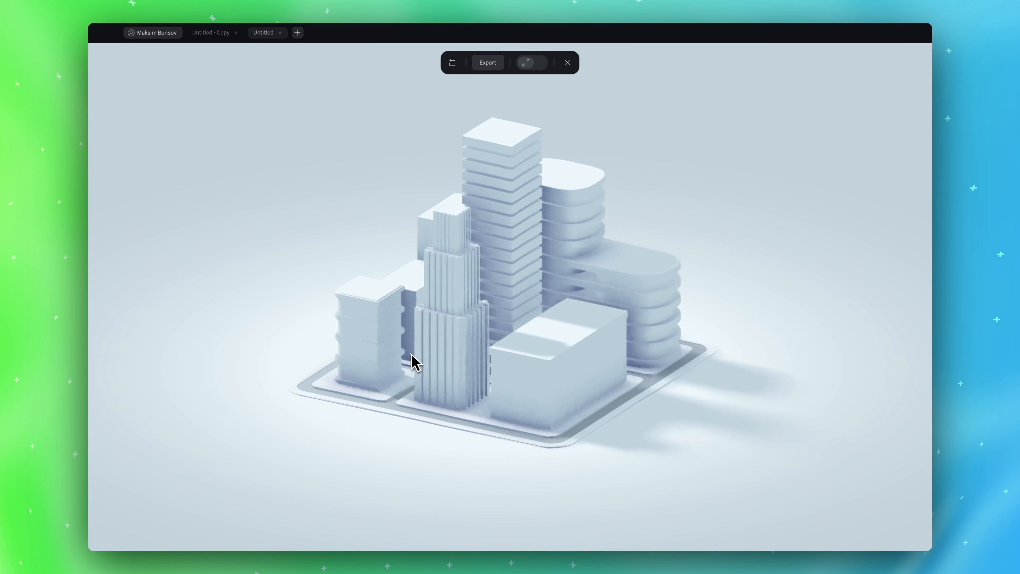
left_click(567, 62)
Set the orbit limit direction to Horizontal with left and right limits of 180 in the play settings
left_click(633, 63)
left_click(592, 101)
scroll(581, 251, "down", 5)
left_click(581, 206)
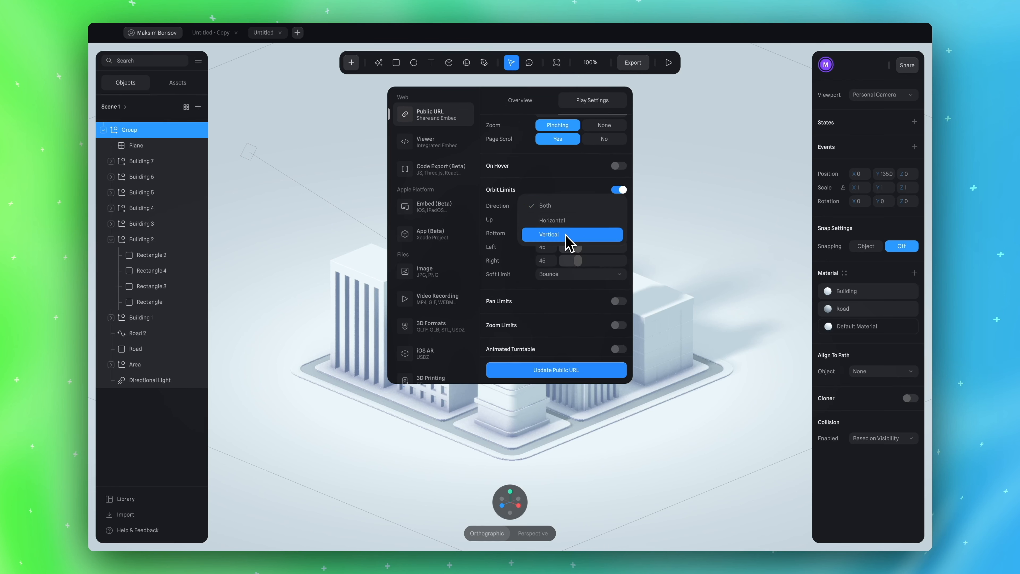
left_click(570, 221)
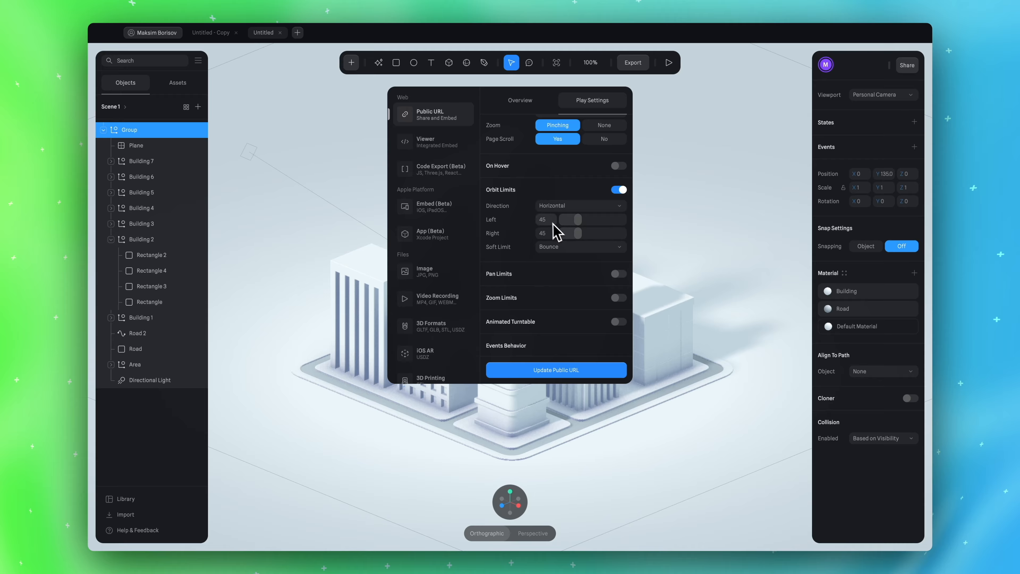
key("Return")
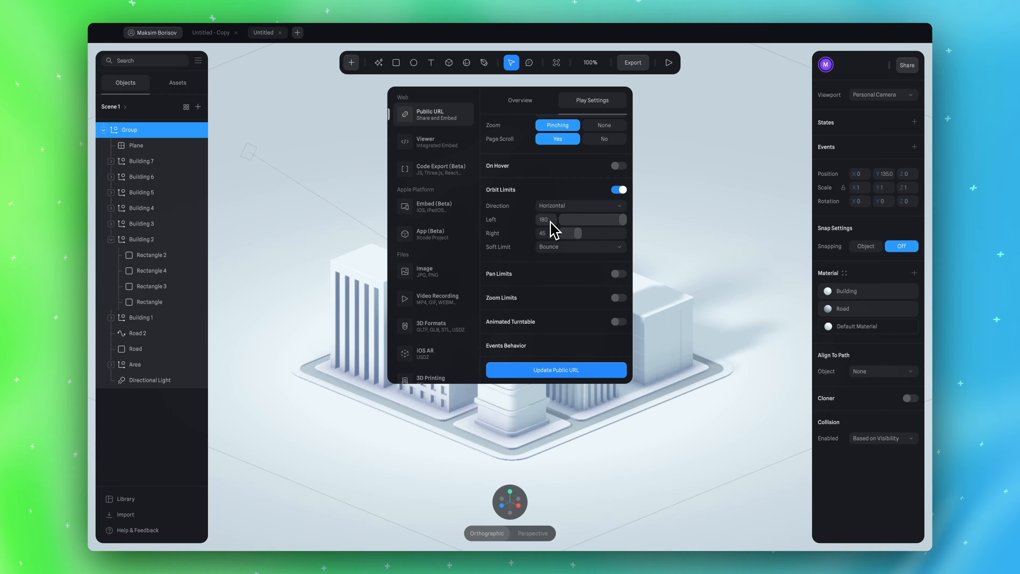
left_click(553, 232)
type("180")
key("Return")
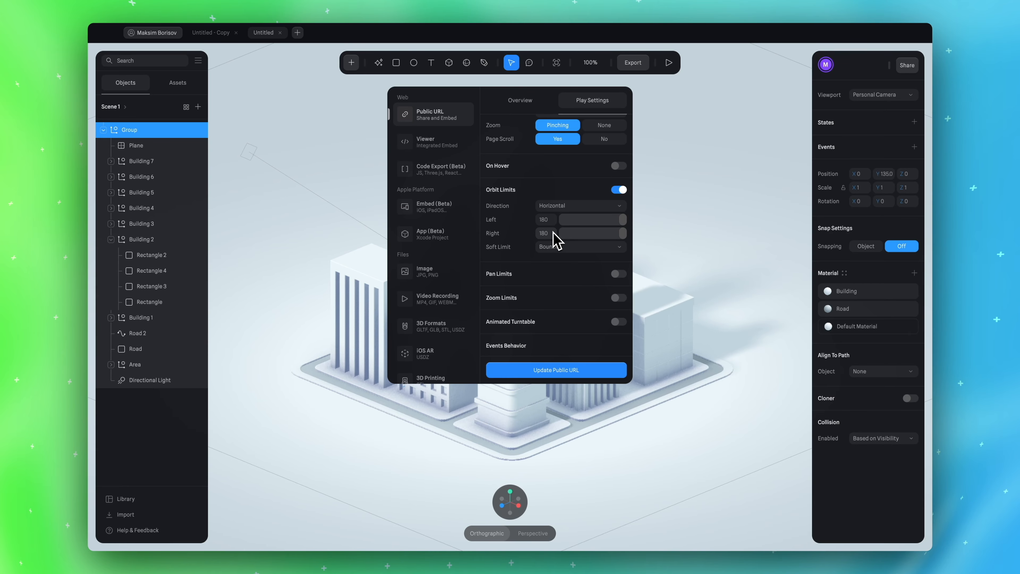
Rotate the city in play mode to examine the horizontal orbiting and how the directional light's shadows fall from other sides
left_click(669, 62)
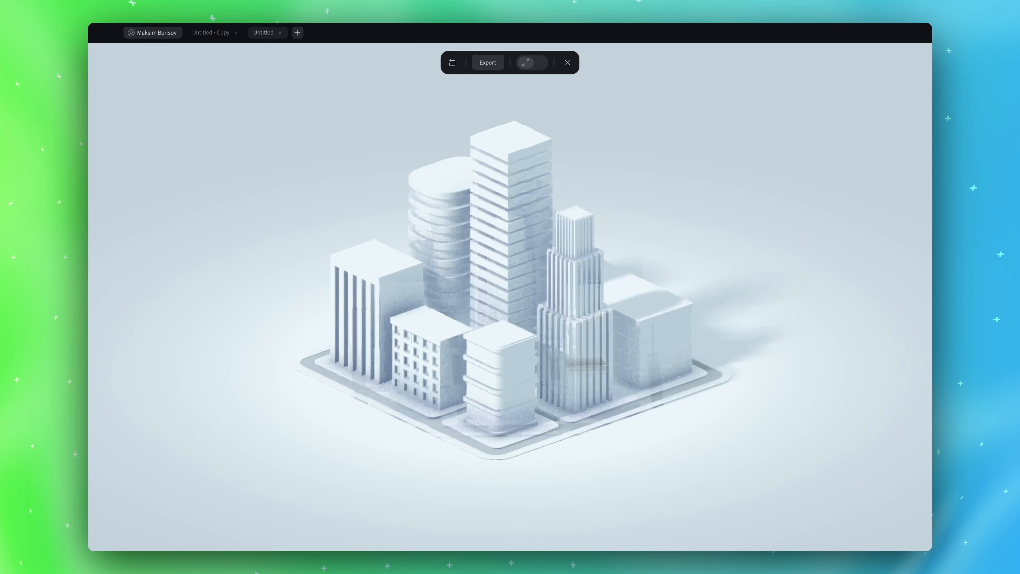
left_click(568, 62)
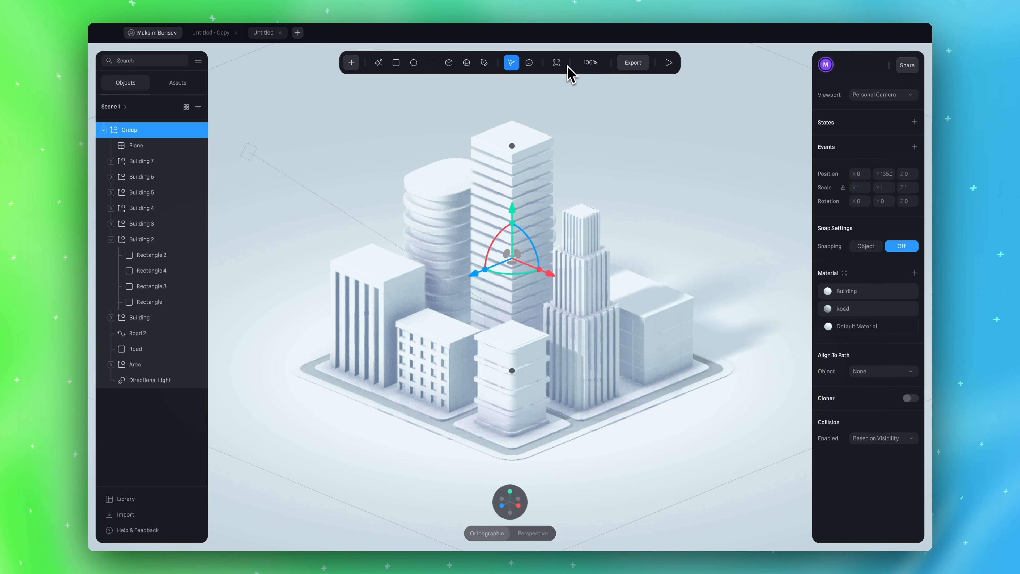
left_click(109, 239)
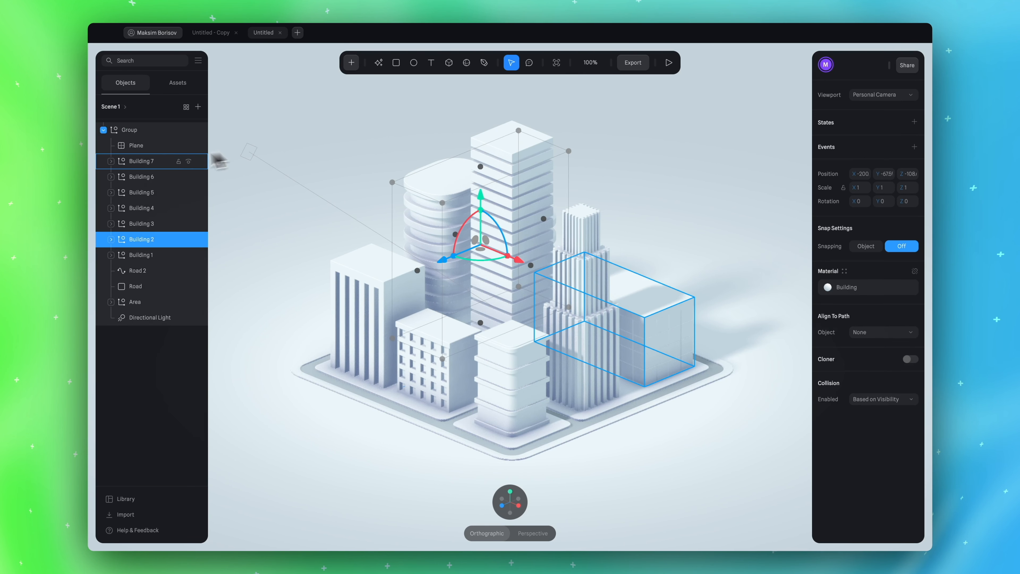
left_click(147, 319)
left_click(669, 62)
left_click_drag(570, 283, 520, 279)
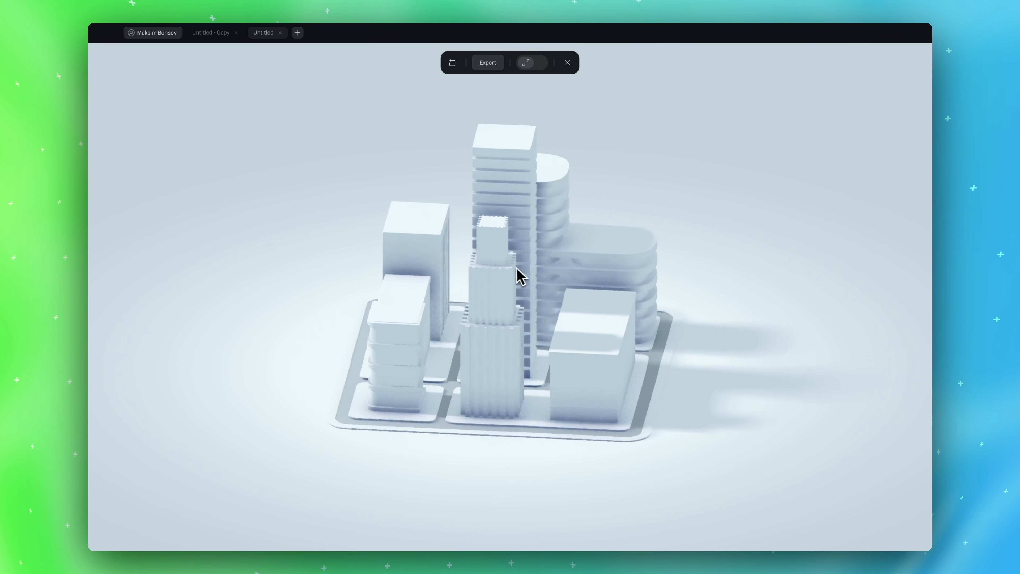
left_click_drag(648, 382, 582, 432)
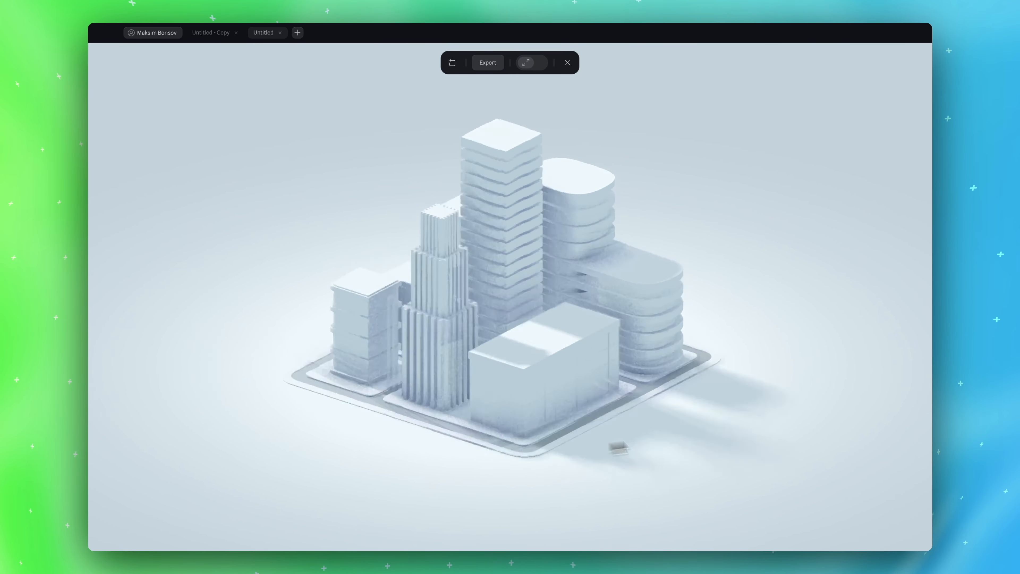
left_click_drag(668, 297, 534, 313)
left_click_drag(615, 324, 360, 201)
left_click(567, 62)
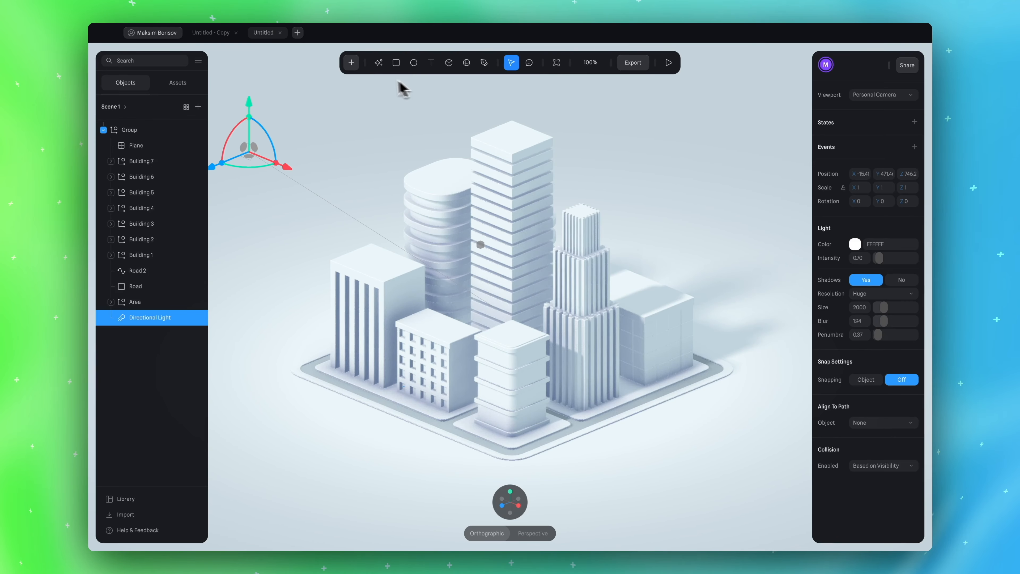
Add a camera to the scene and nest the directional light under it
left_click(351, 62)
scroll(391, 173, "down", 5)
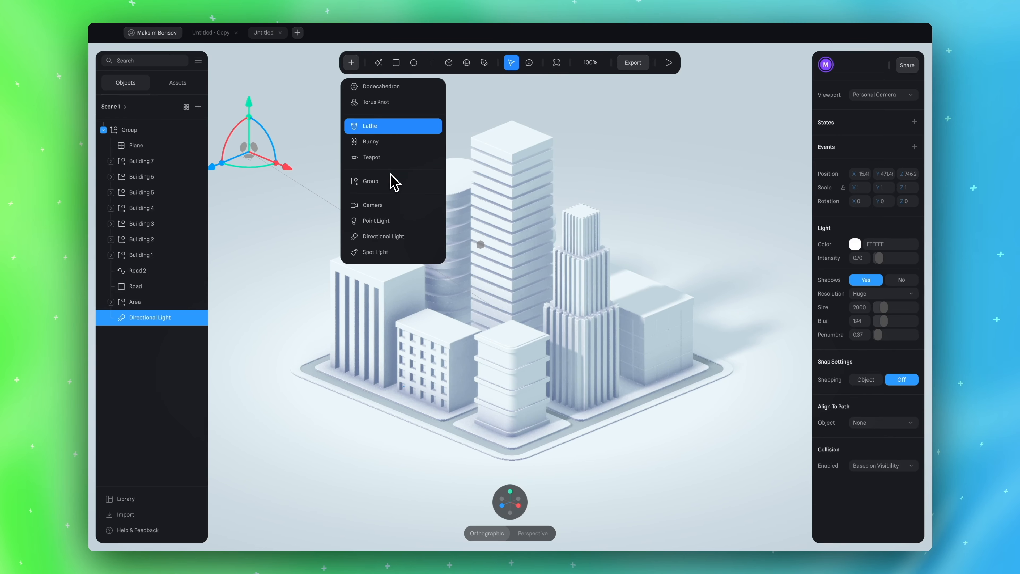
left_click(386, 200)
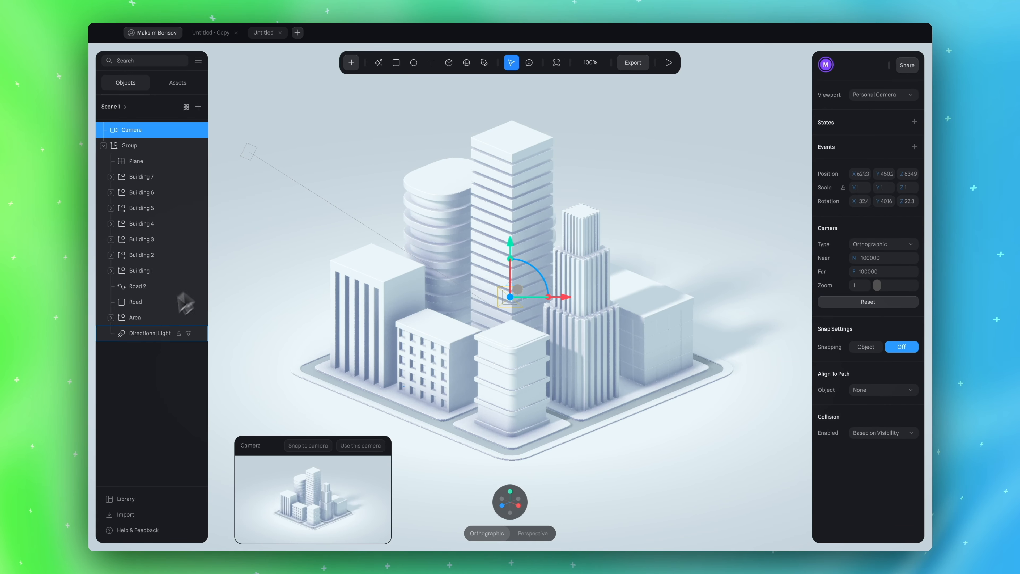
left_click(149, 334)
left_click_drag(153, 339, 137, 134)
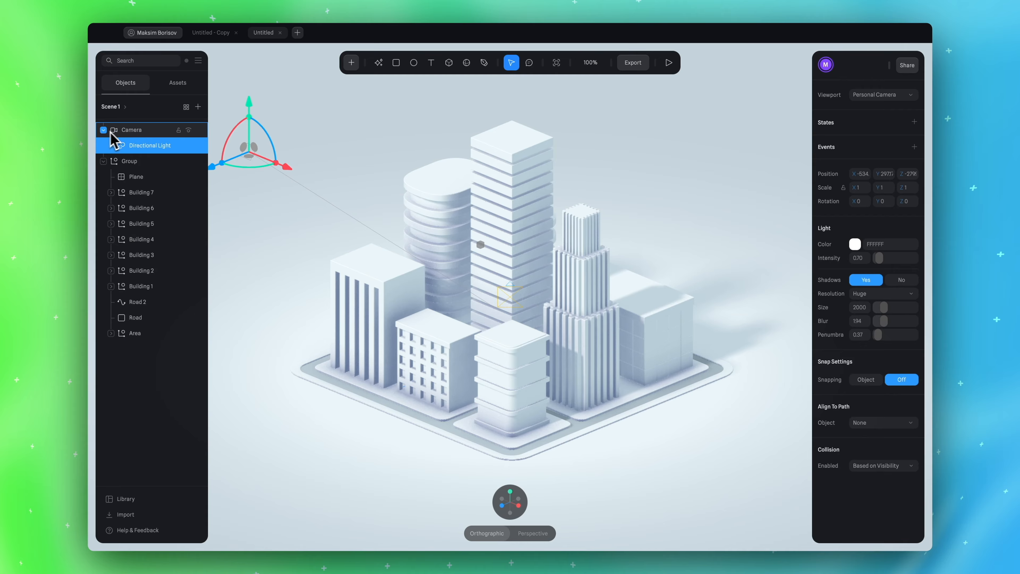
Check in play mode how the camera-attached directional light lights the city while orbiting
left_click(669, 62)
left_click(672, 62)
left_click_drag(494, 323, 582, 331)
left_click_drag(575, 373, 472, 300)
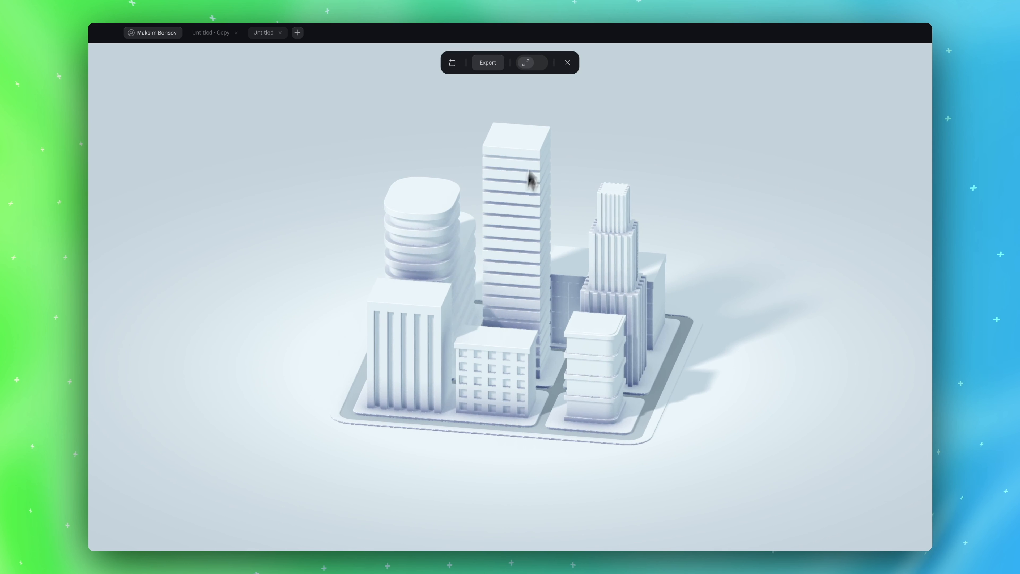
left_click(568, 63)
key("Escape")
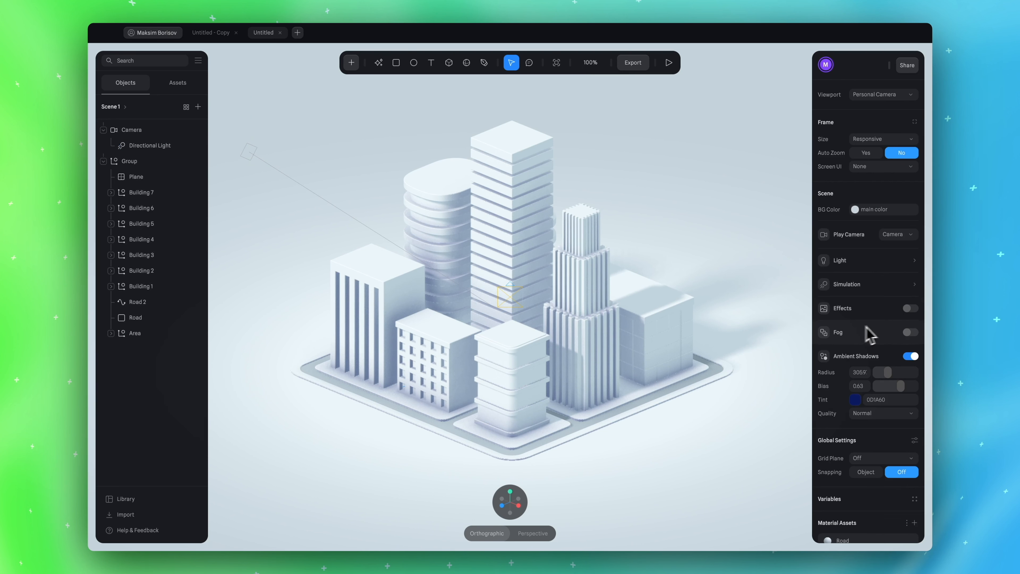
Change the ambient shadows tint to the dark blue 000F48
left_click(856, 399)
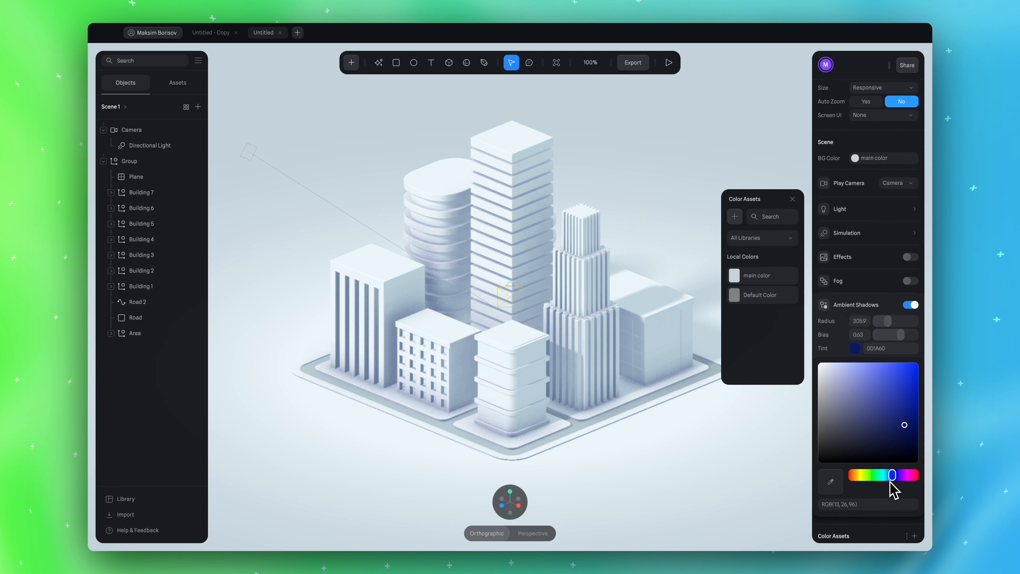
left_click(890, 477)
left_click(904, 444)
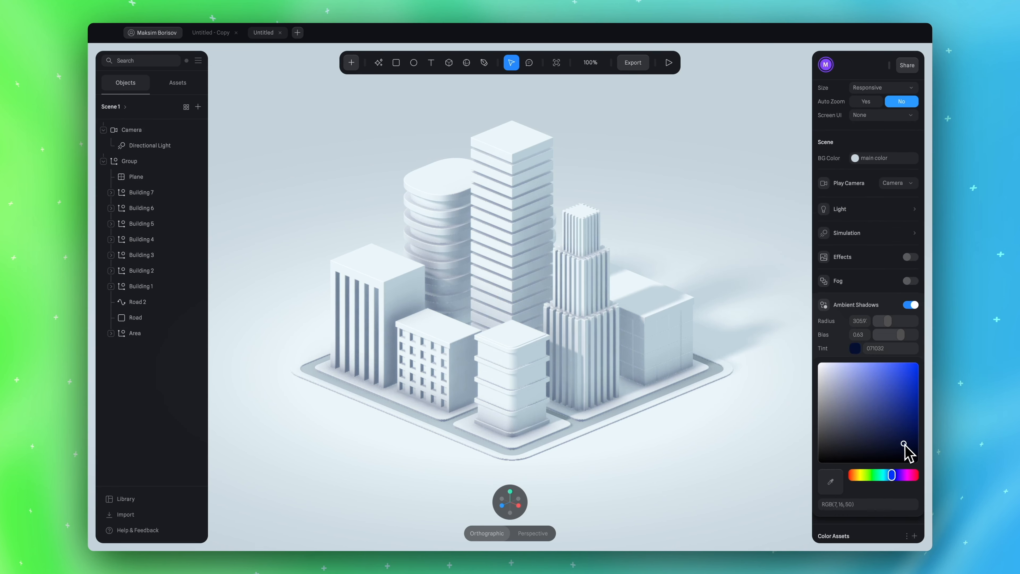
left_click_drag(904, 443, 919, 431)
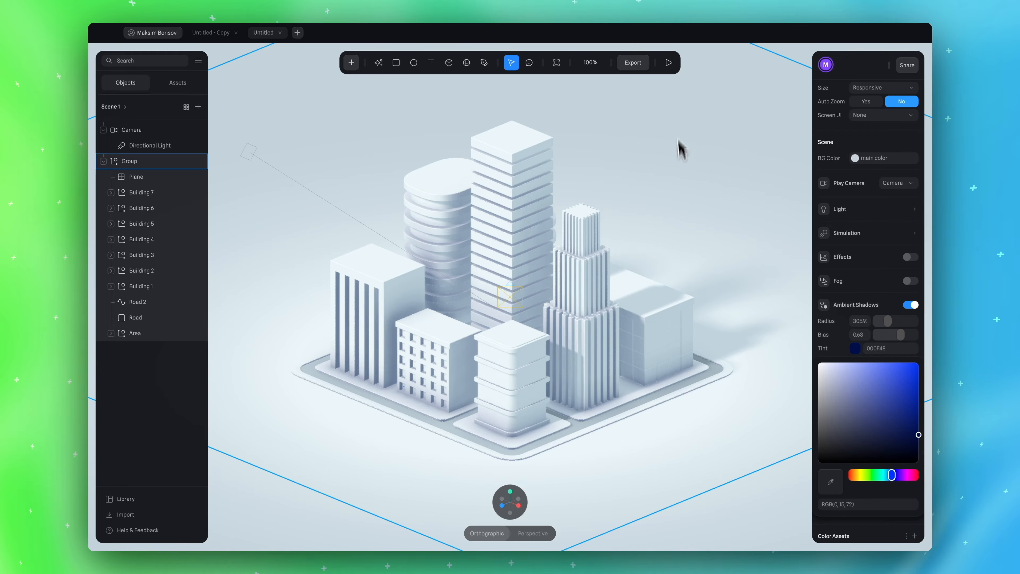
Rotate the city in play mode to examine the newly tinted shadows from other sides
left_click(668, 62)
left_click_drag(494, 210, 634, 332)
scroll(588, 272, "left", 4)
scroll(587, 272, "right", 2)
scroll(588, 272, "left", 3)
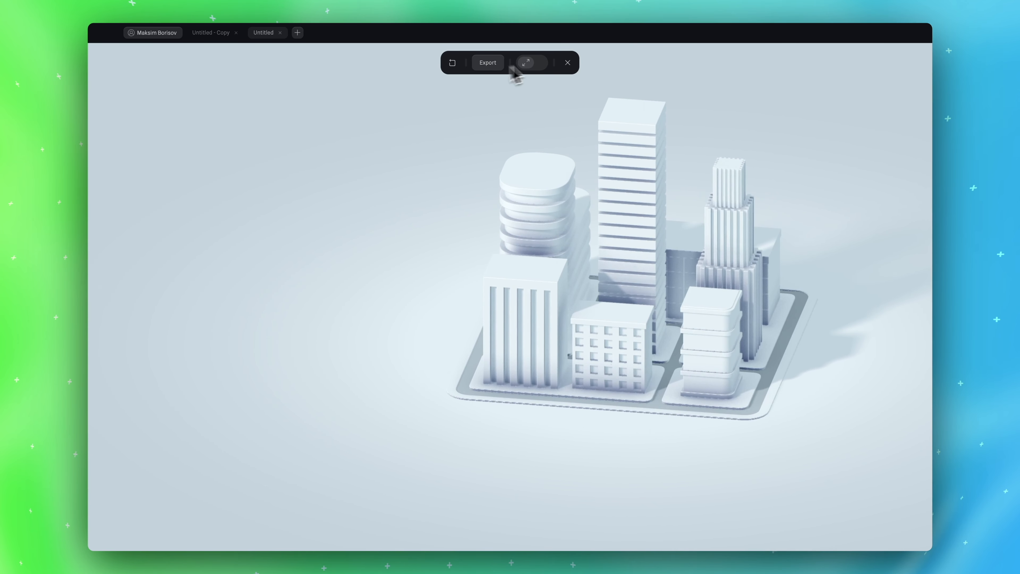
left_click(568, 62)
Resize the play mode preview to about 947 wide and rotate the city to examine it in the narrower frame
left_click(668, 62)
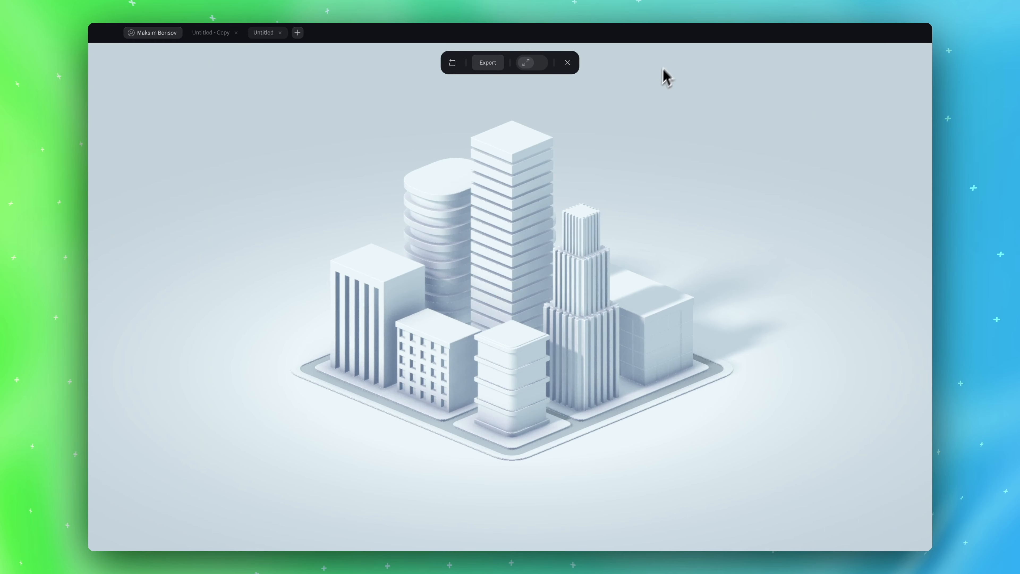
left_click(527, 63)
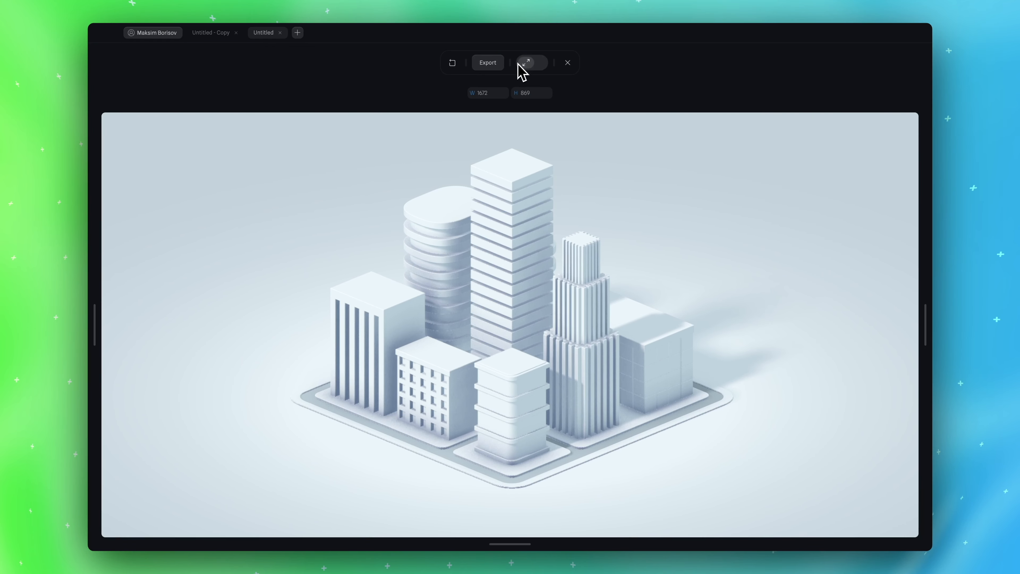
left_click_drag(926, 351, 749, 353)
left_click_drag(492, 349, 569, 321)
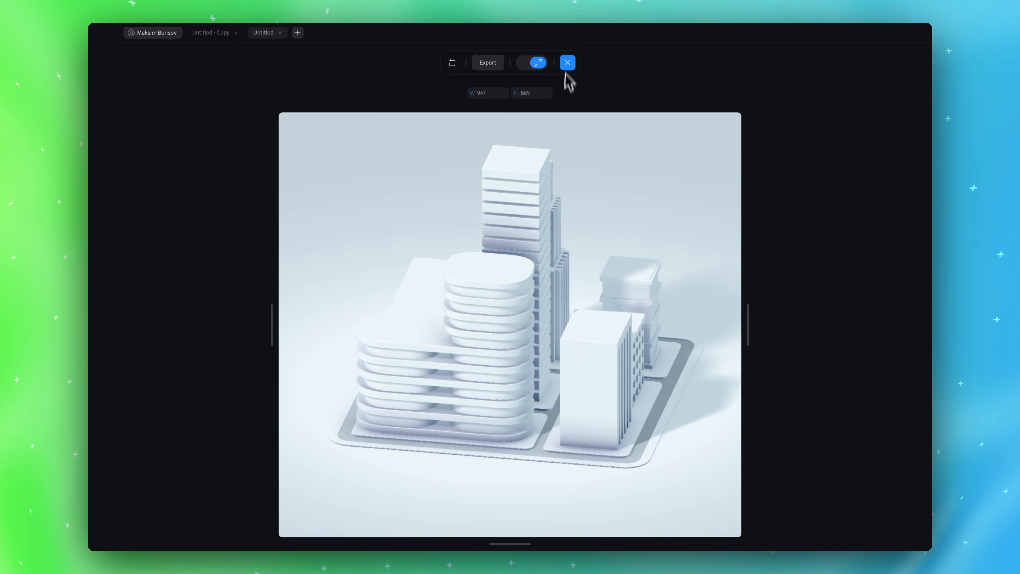
left_click(567, 63)
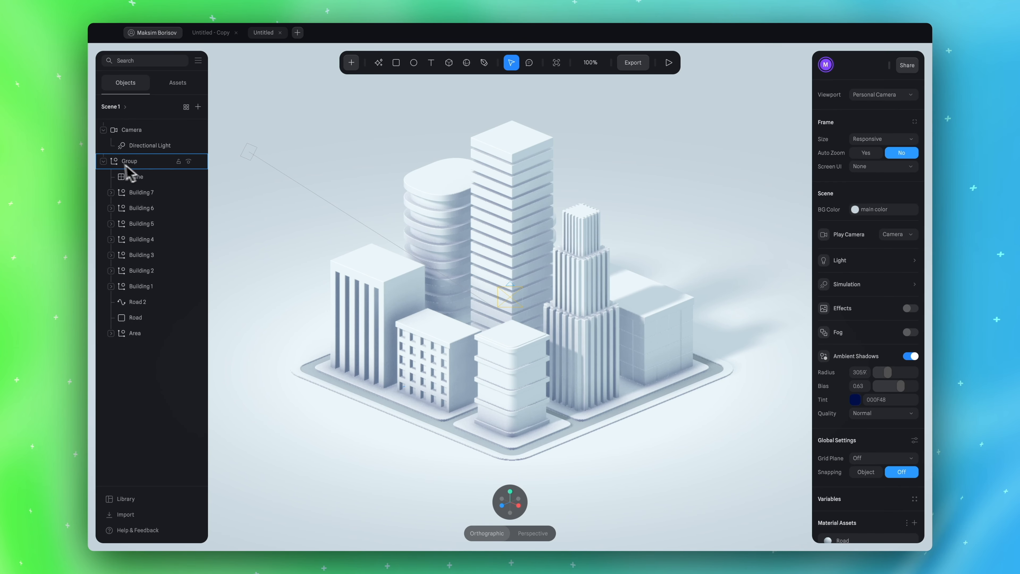
Collapse the city group and move the directional light out of the camera to the top level of the scene
left_click(103, 161)
left_click(140, 130)
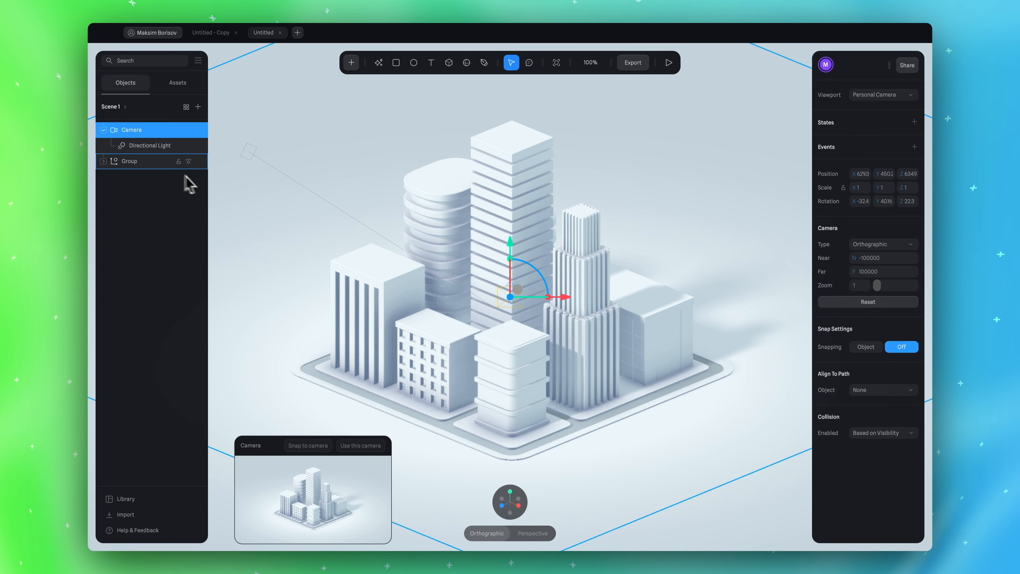
left_click(152, 146)
left_click_drag(149, 152, 130, 127)
left_click(141, 147)
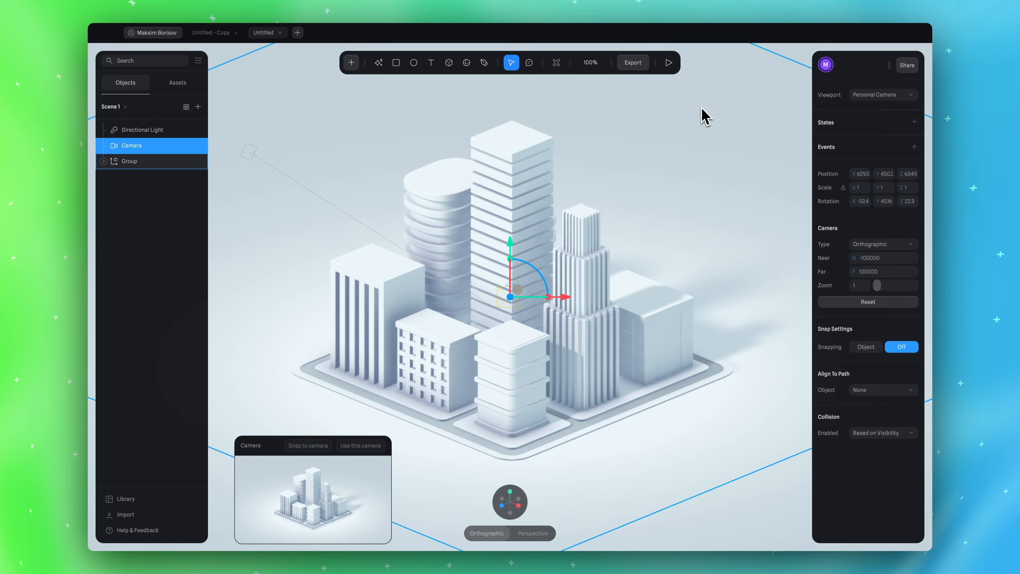
Turn off the custom preview size in play mode and view the scene across the full window
left_click(669, 63)
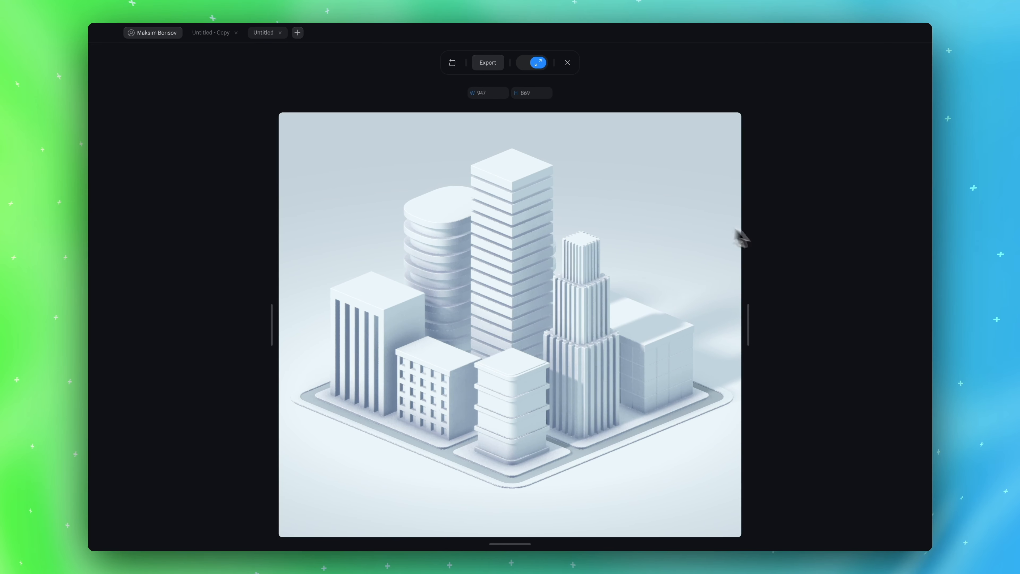
left_click(537, 62)
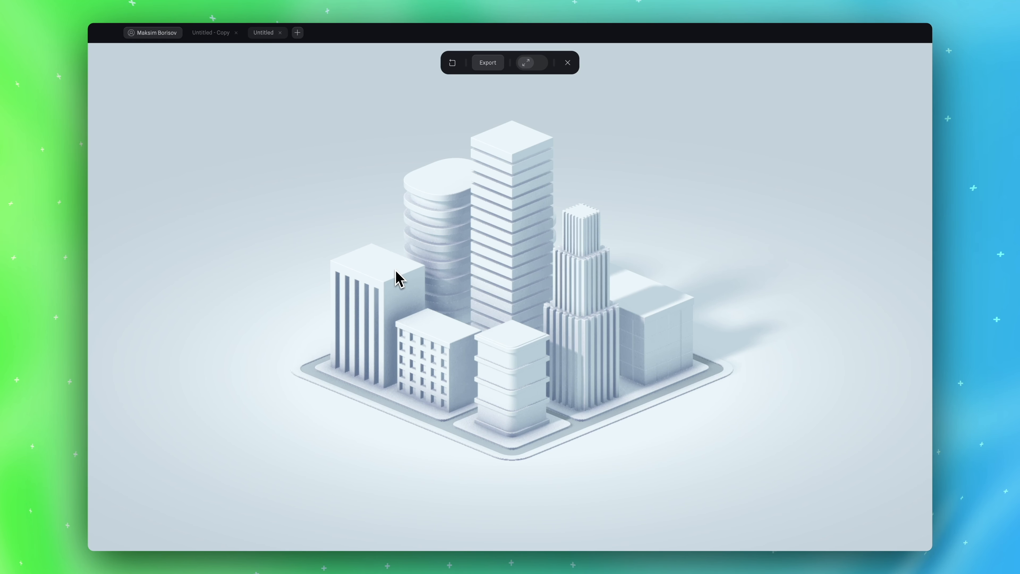
left_click(573, 64)
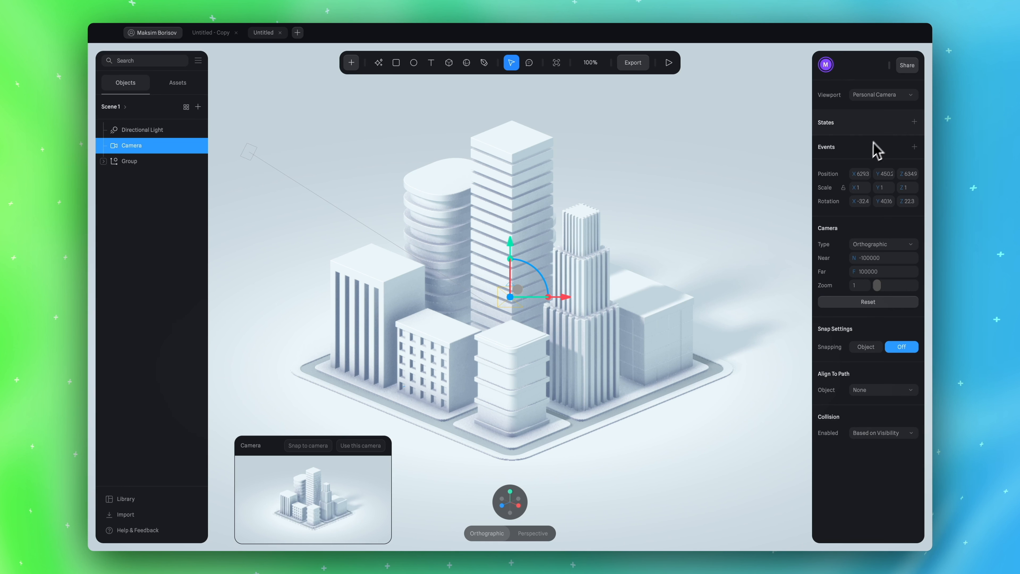
Add a second state to the camera and set the viewport to Camera while that state is active
left_click(915, 123)
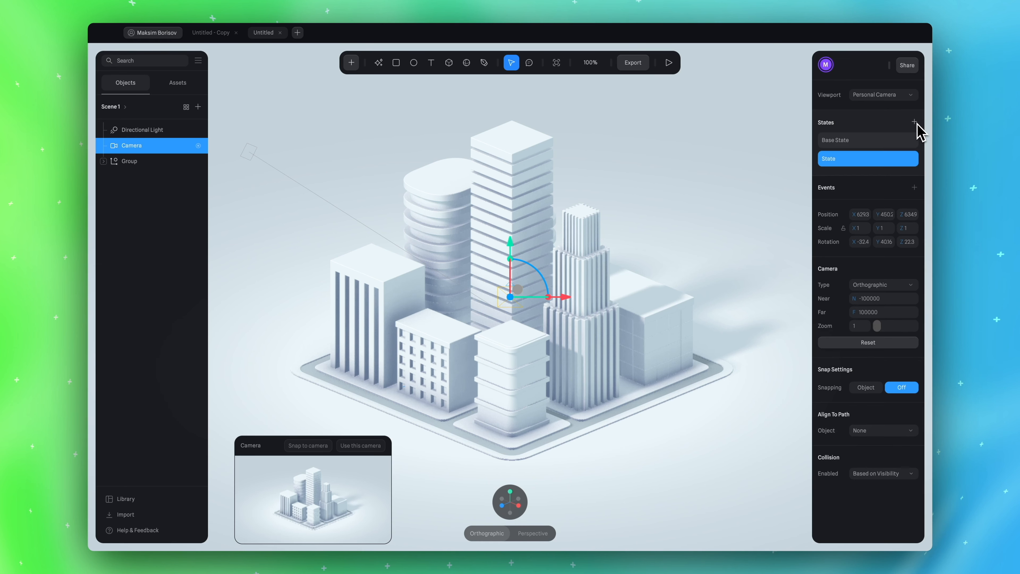
left_click(841, 143)
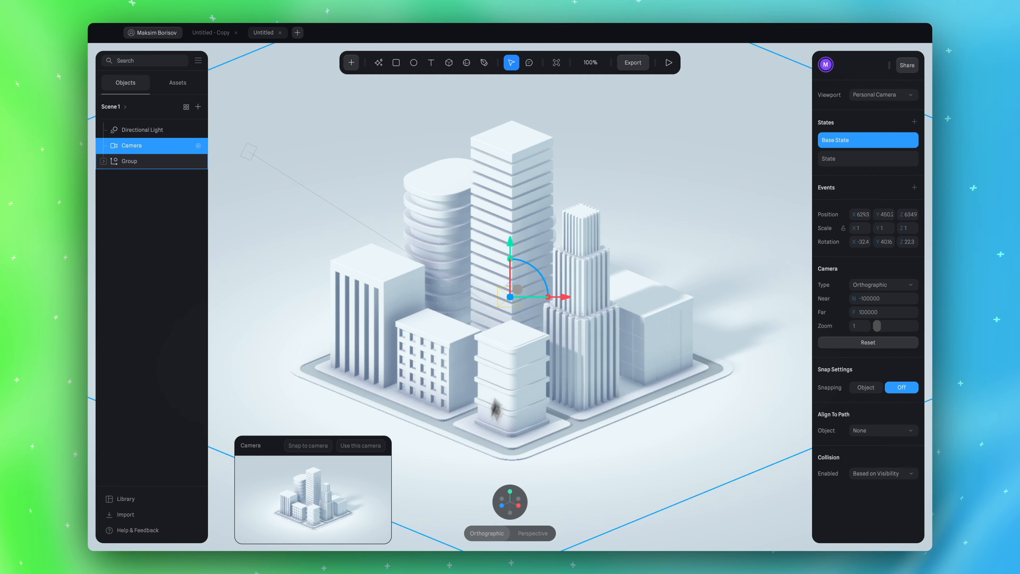
mouse_move(510, 502)
left_click(840, 161)
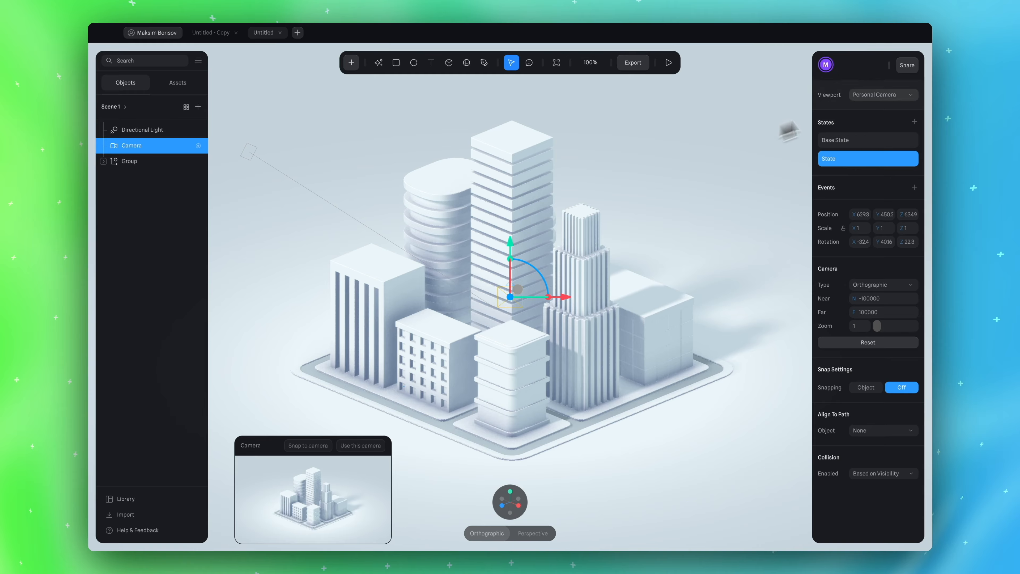
left_click(879, 95)
left_click(865, 83)
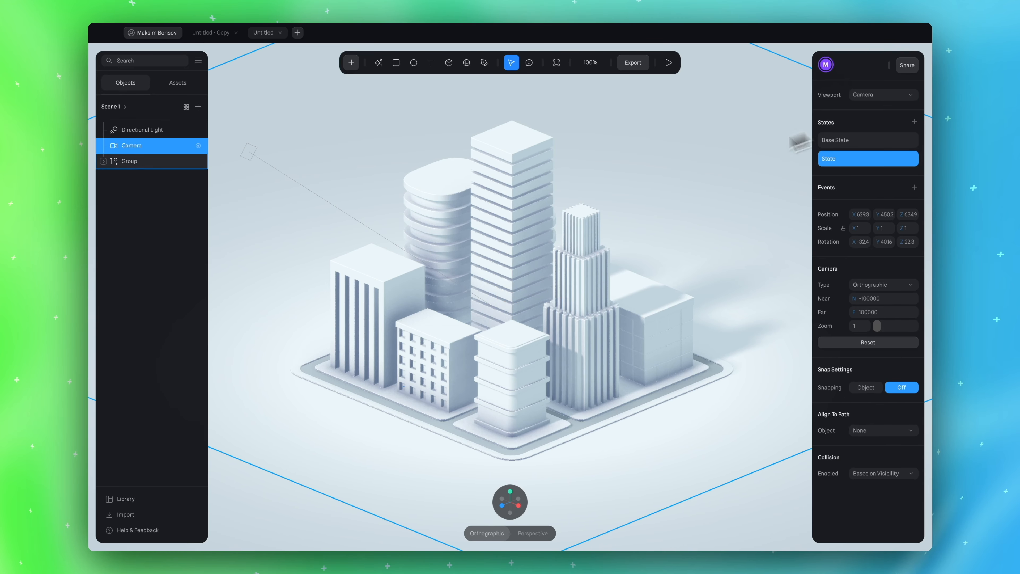
Frame the camera's second state as a low close-up of the striped building at zoom 2.27 and compare it with Base State
scroll(434, 328, "up", 3)
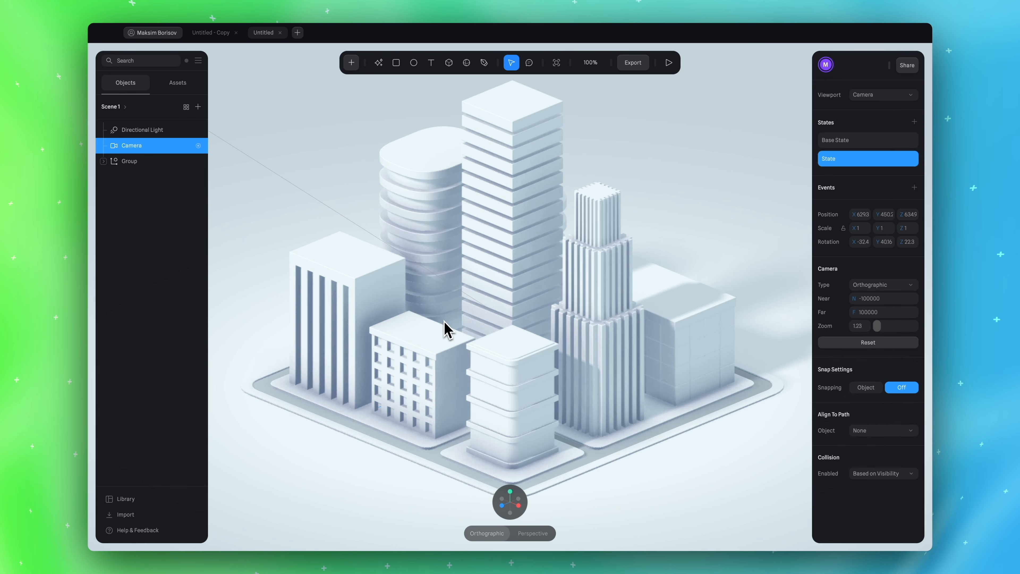
right_click_drag(445, 328, 483, 312)
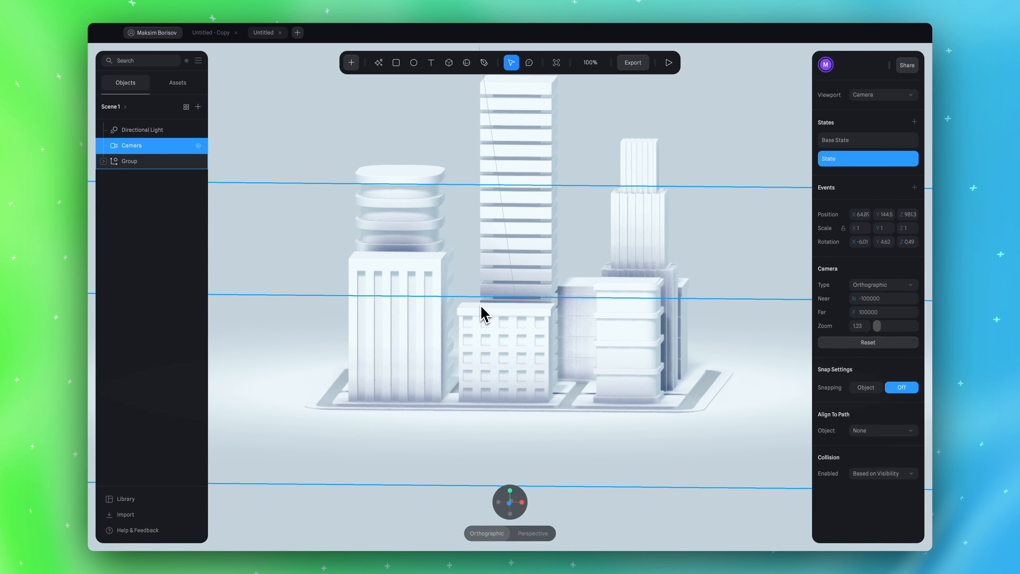
scroll(482, 314, "up", 3)
scroll(476, 309, "left", 3)
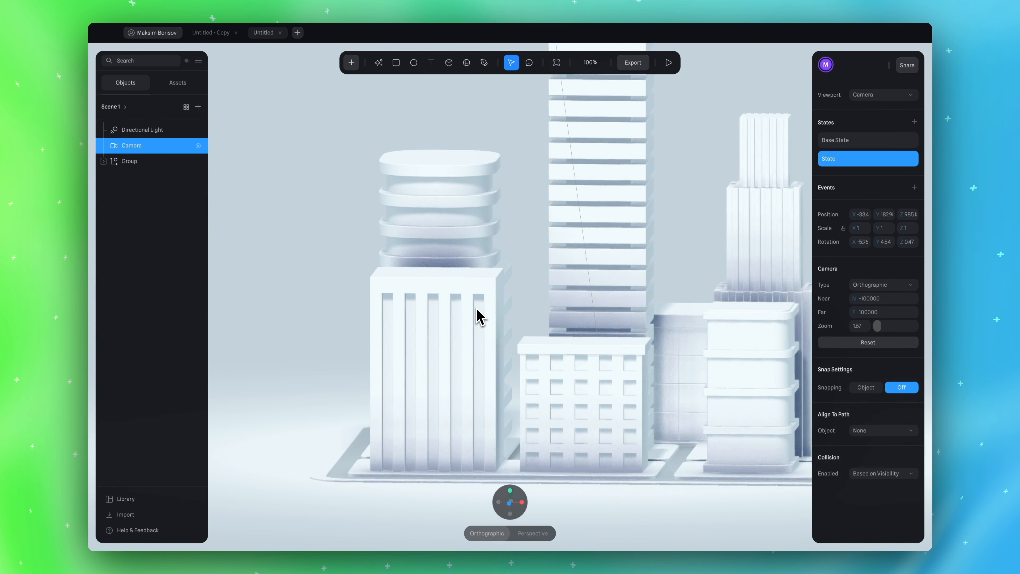
scroll(478, 310, "up", 3)
left_click_drag(481, 312, 462, 319, "alt")
scroll(462, 324, "left", 5)
scroll(462, 323, "down", 2)
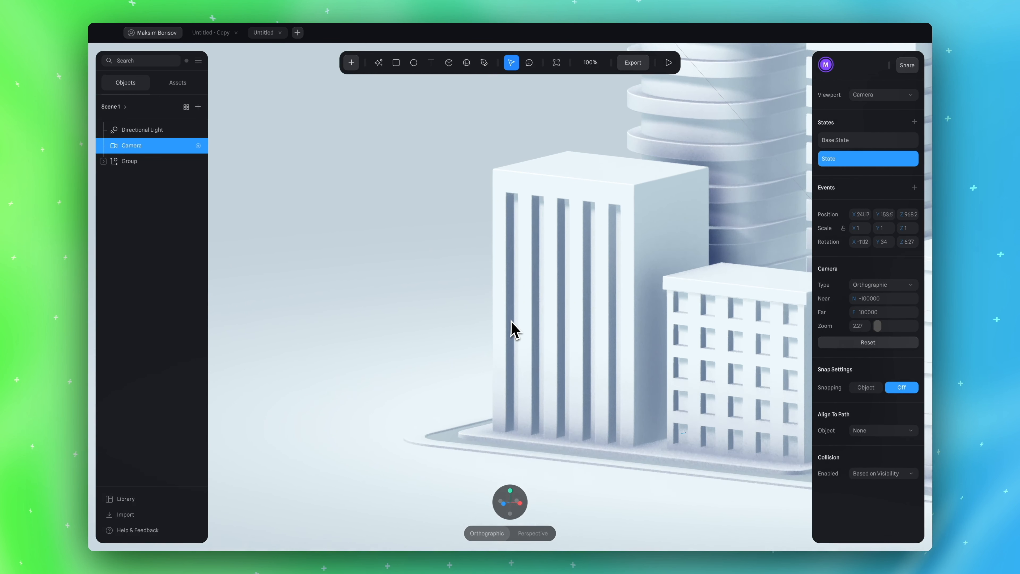
left_click_drag(513, 330, 515, 321, "alt")
scroll(512, 315, "up", 1)
scroll(511, 316, "right", 1)
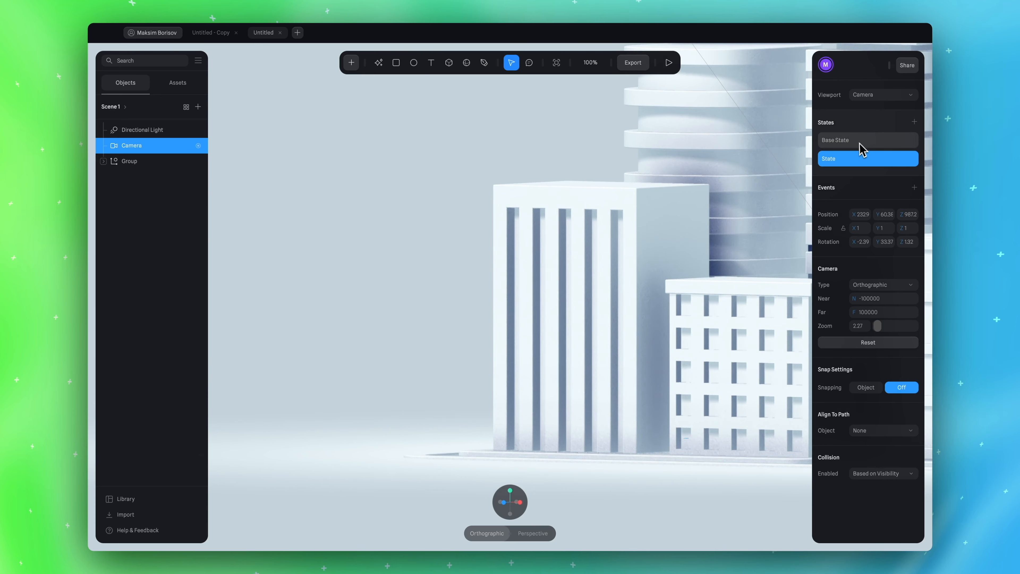
left_click(860, 142)
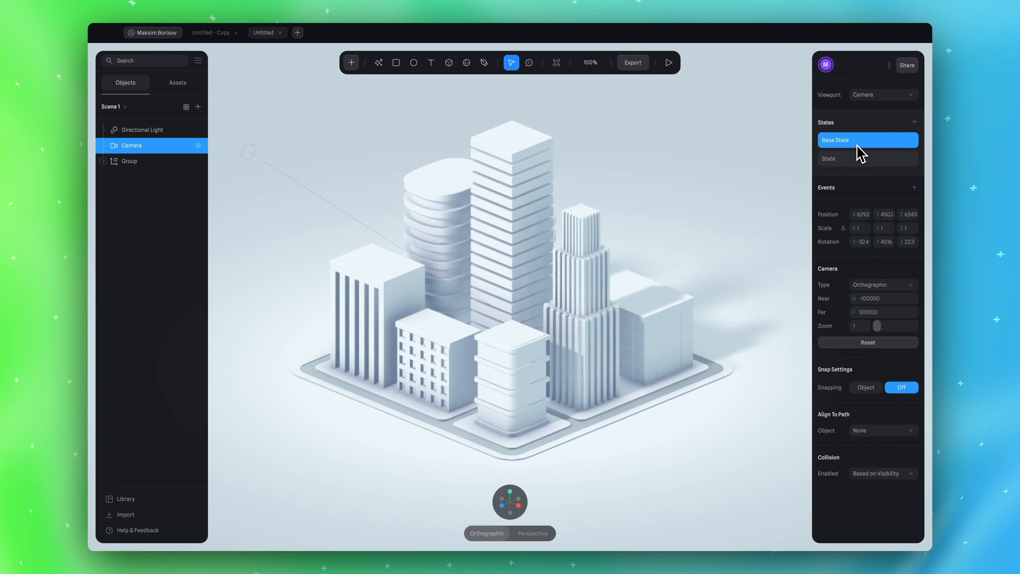
left_click(854, 160)
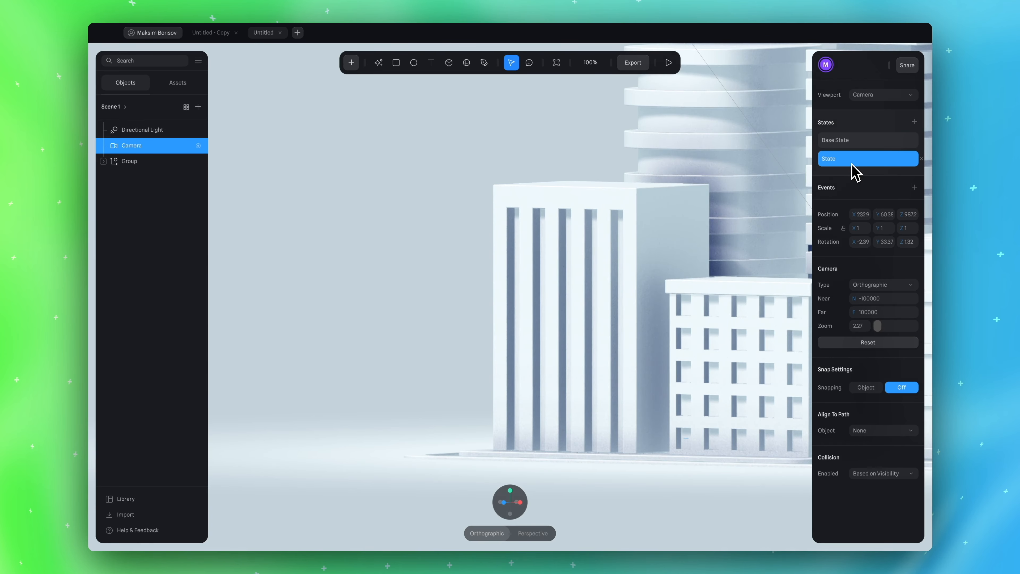
Add a Start event to the camera with a Transition from Base State to State and a duration of 3
left_click(914, 187)
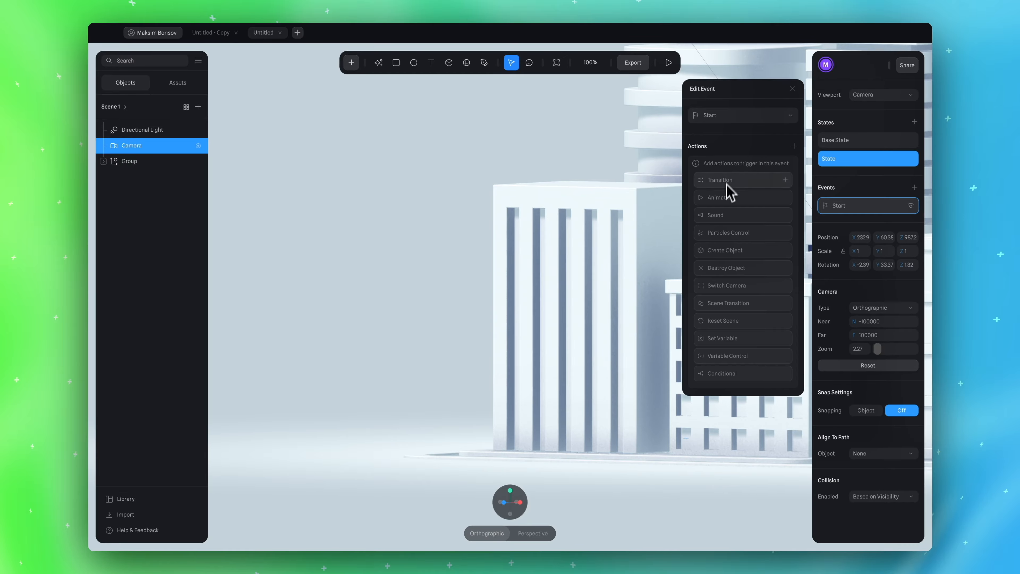
left_click(719, 179)
left_click(742, 169)
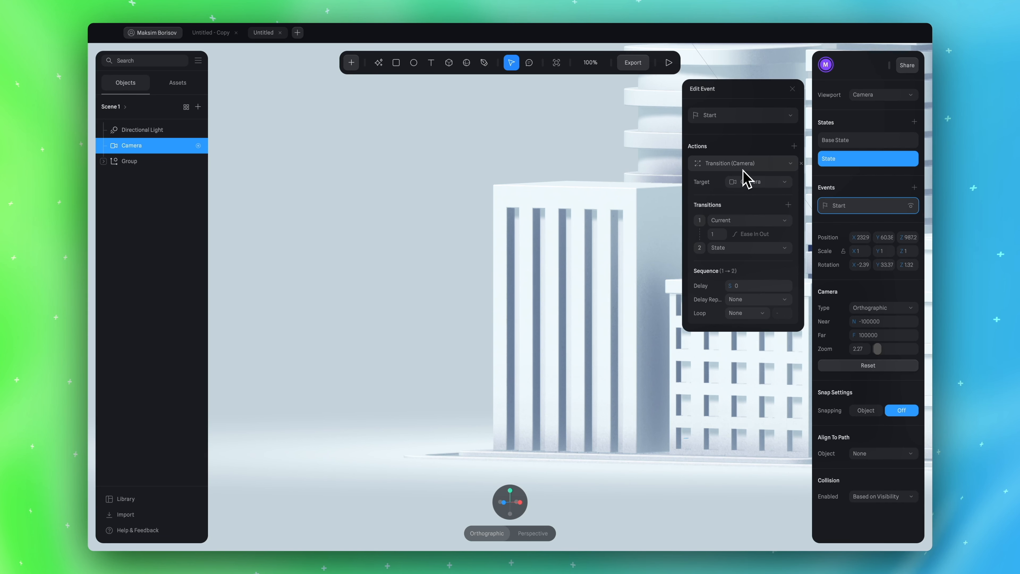
left_click(728, 225)
left_click(729, 242)
left_click(724, 247)
left_click(727, 251)
left_click(718, 235)
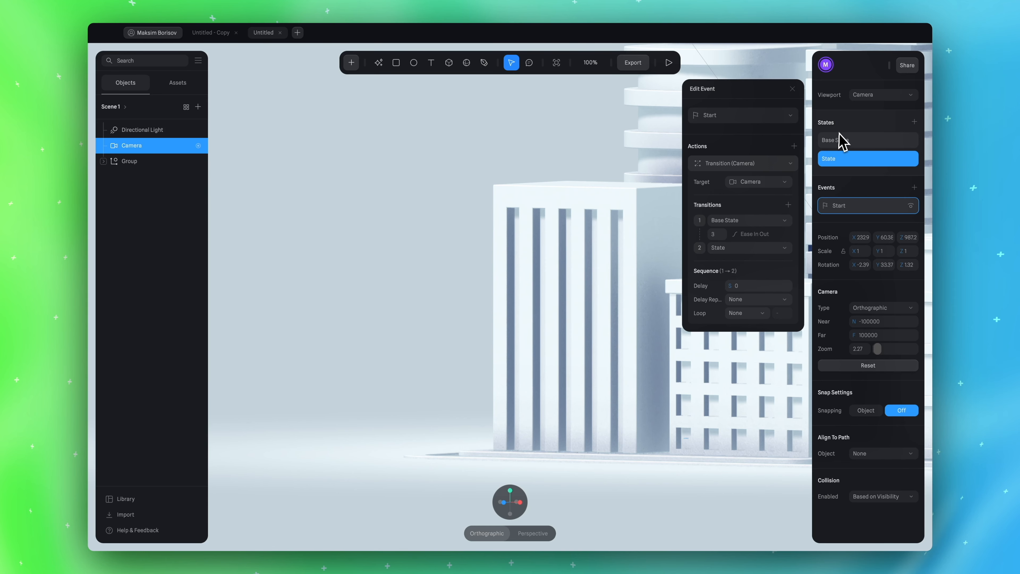
Return the camera to Base State and play the scene to check its start transition
left_click(845, 145)
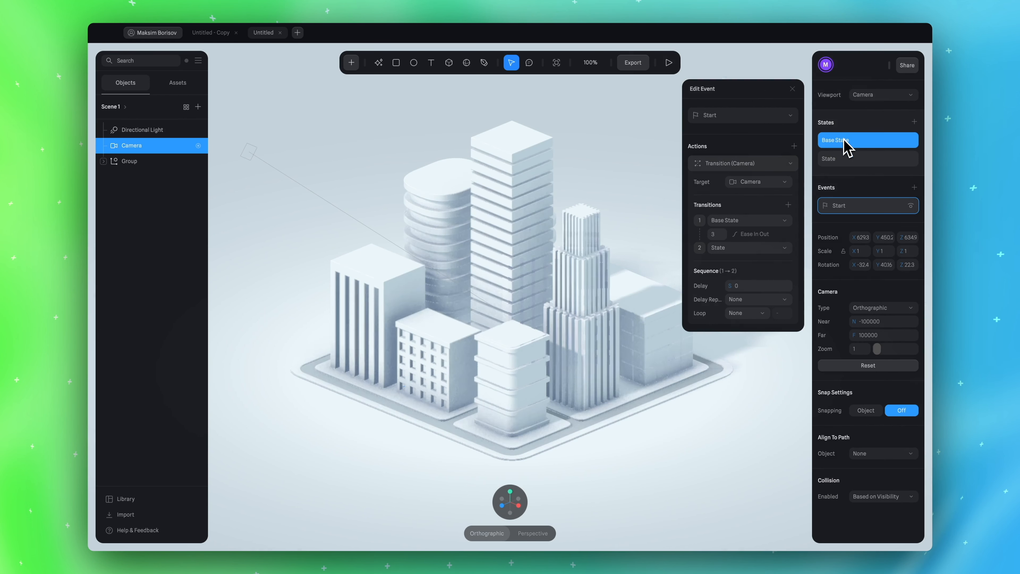
left_click(669, 62)
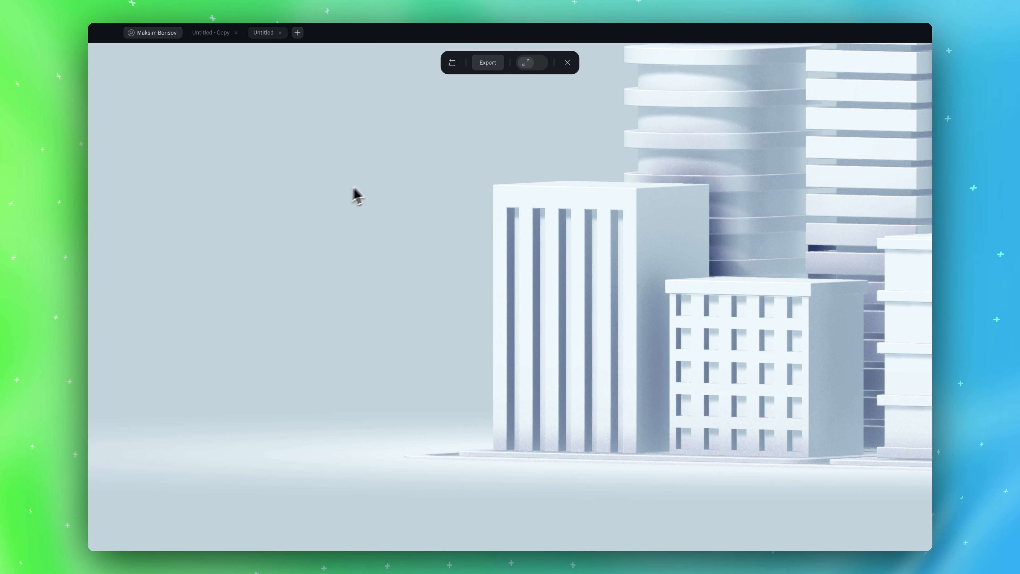
left_click(568, 62)
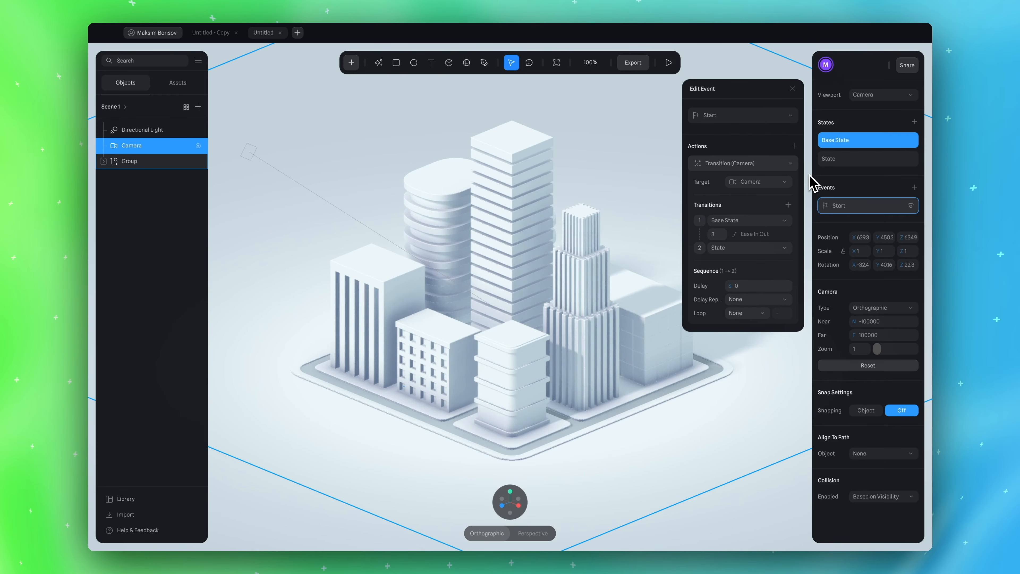
left_click(669, 62)
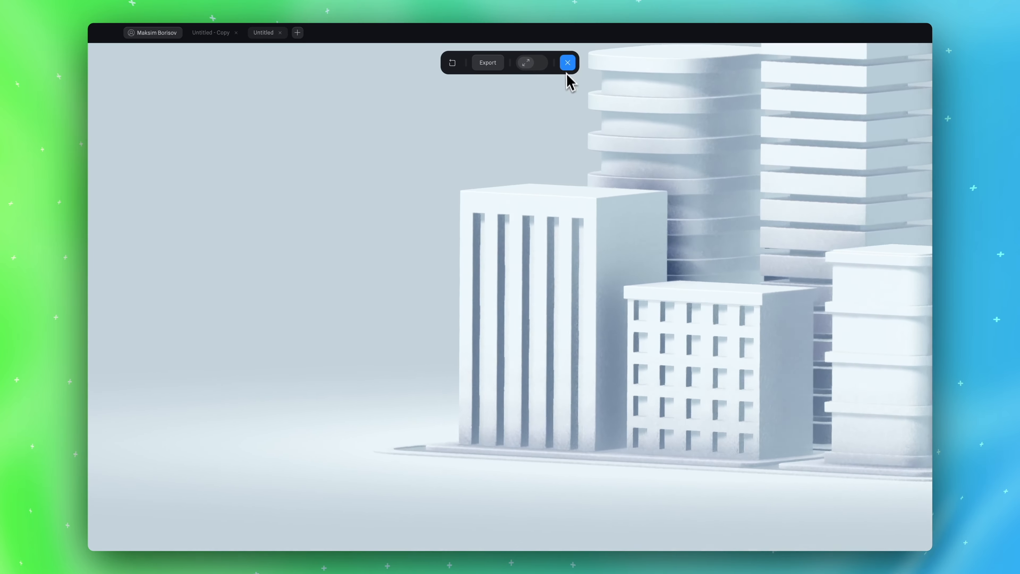
left_click(567, 63)
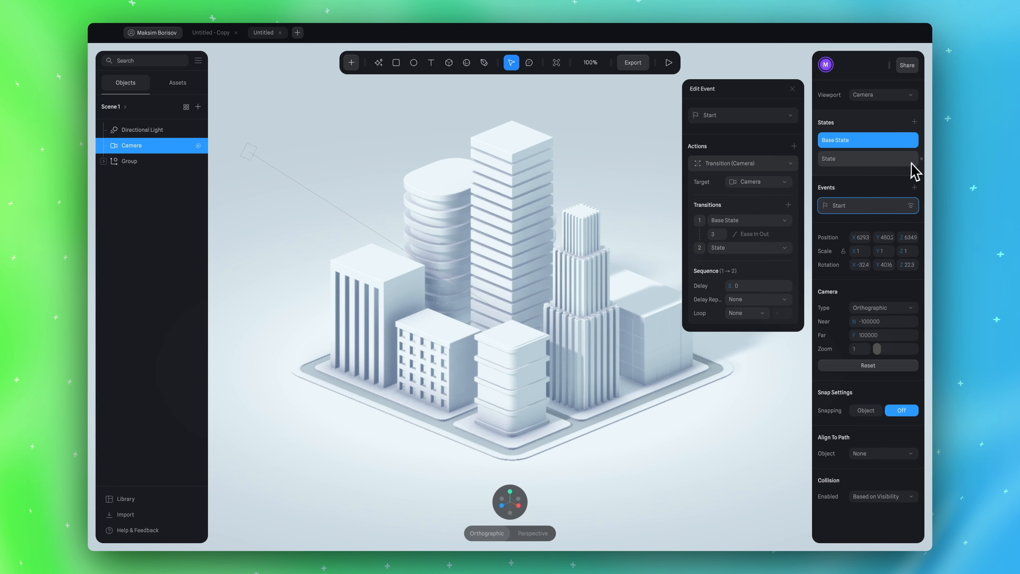
Delete the camera from the scene and select the city group
left_click(143, 153)
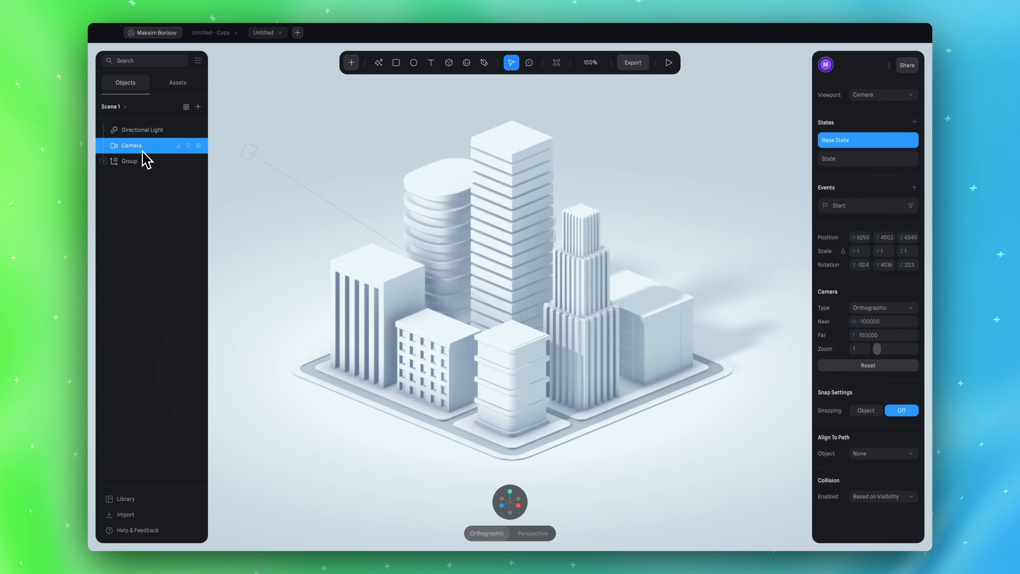
key("Delete")
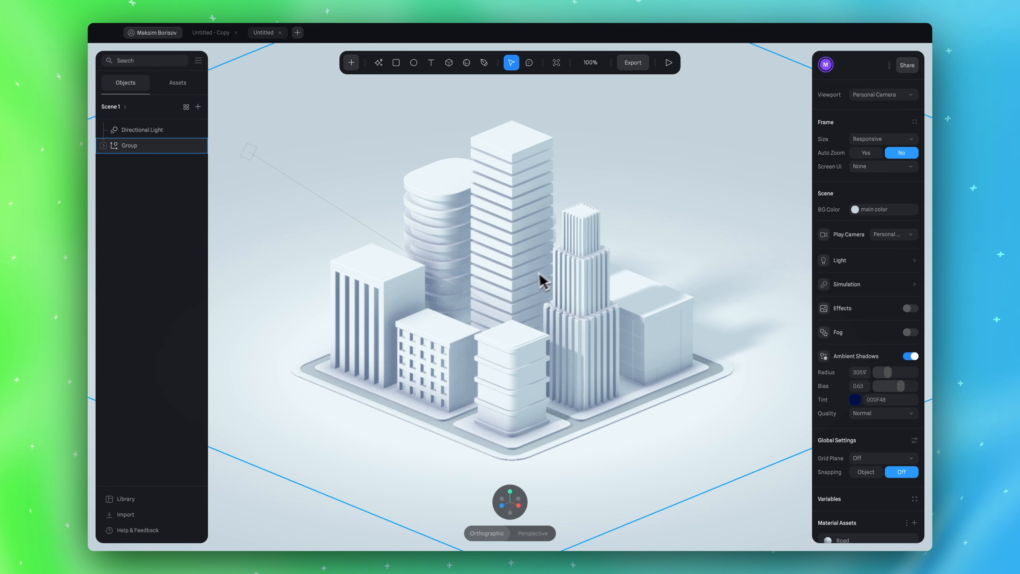
left_click(529, 291)
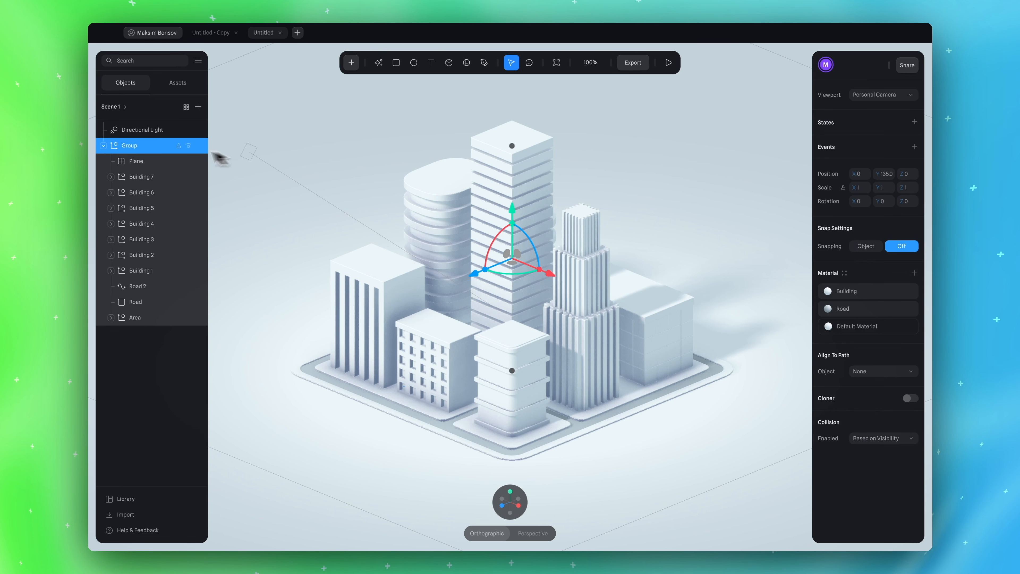
Move the ground plane out of the city group, try turning the group about its vertical axis and undo the turn
left_click(104, 146)
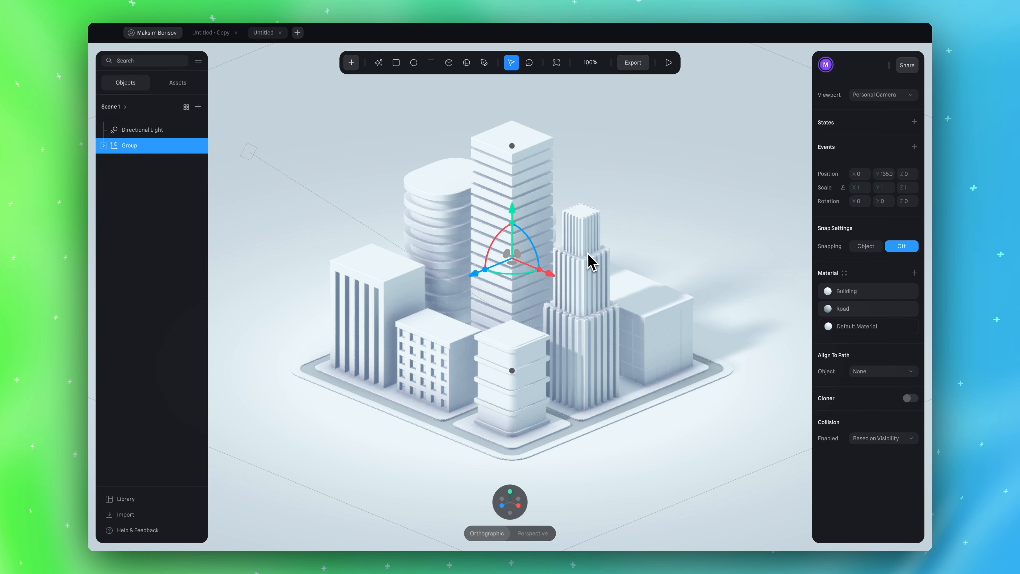
left_click(104, 145)
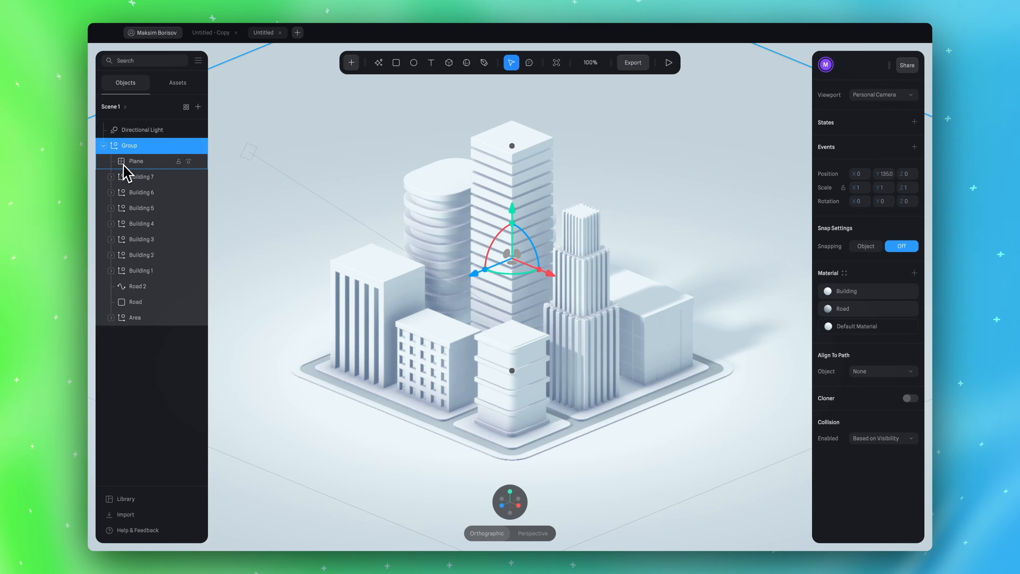
left_click(136, 163)
left_click_drag(143, 163, 124, 146)
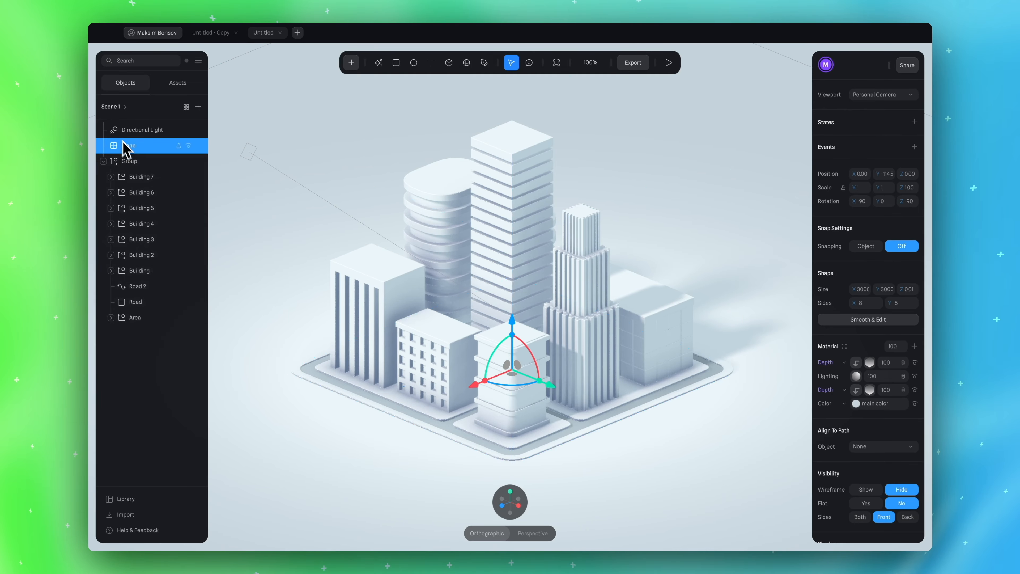
left_click(109, 164)
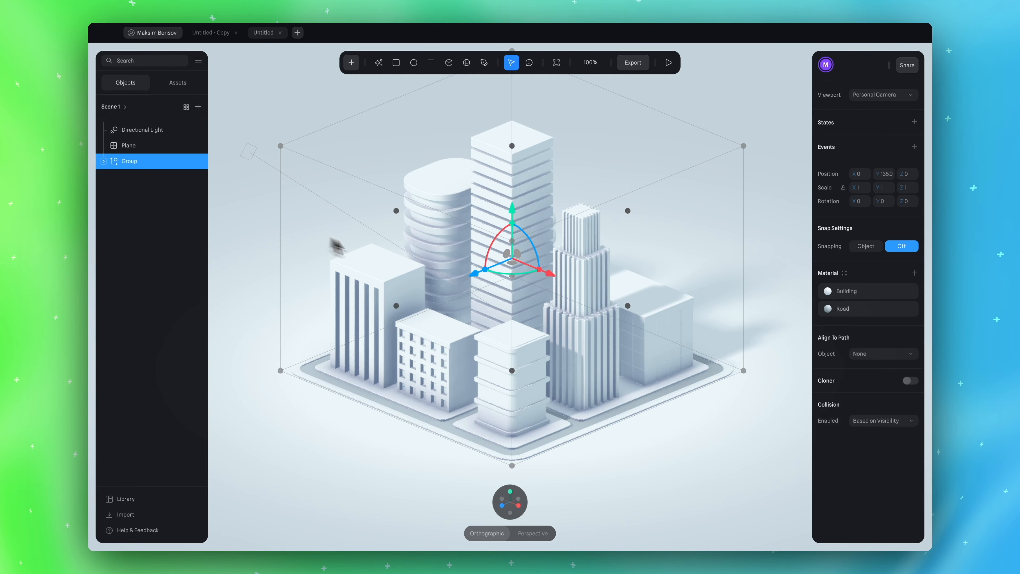
mouse_move(514, 275)
left_mouse_down()
mouse_move(478, 278)
mouse_move(578, 279)
mouse_move(501, 284)
mouse_move(519, 269)
mouse_move(521, 278)
left_mouse_up()
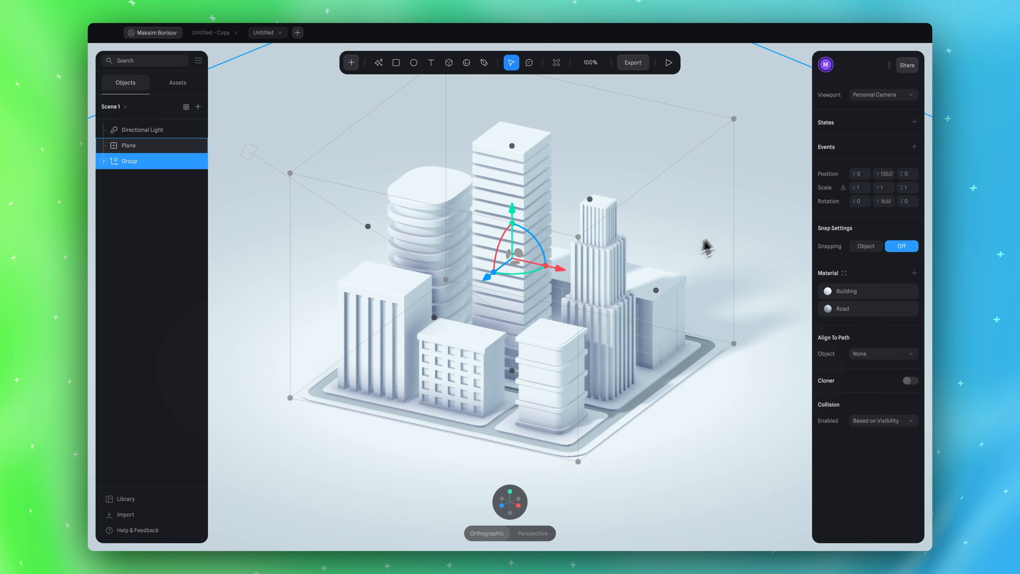
key("ctrl+z")
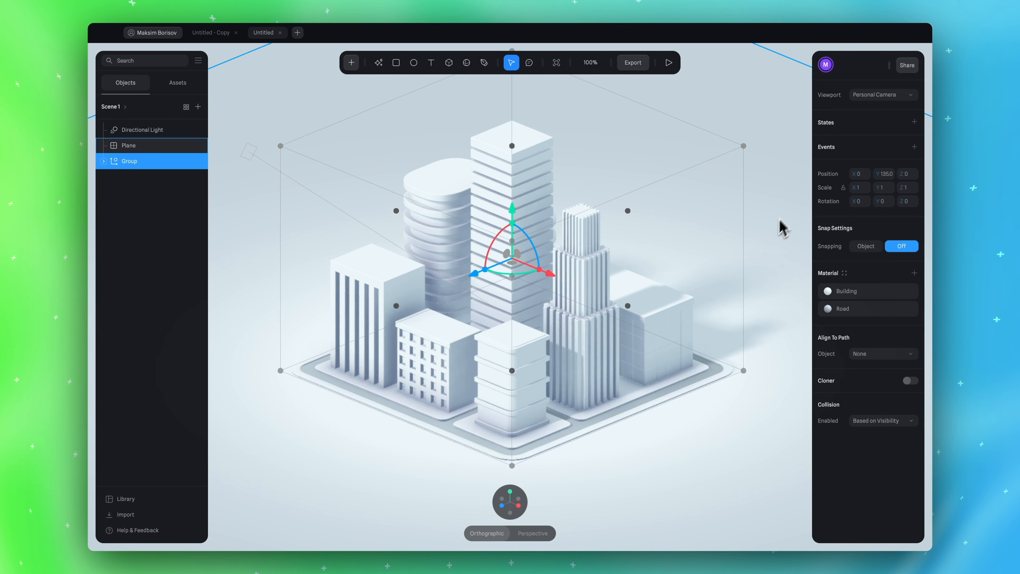
Add a second state to the city group and set its Y rotation to -360
left_click(914, 121)
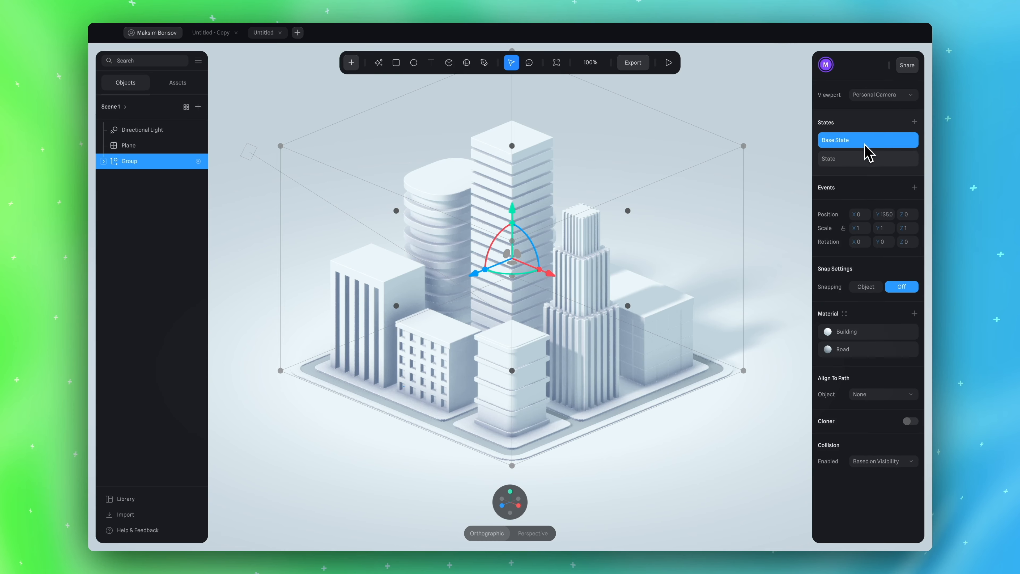
left_click(868, 160)
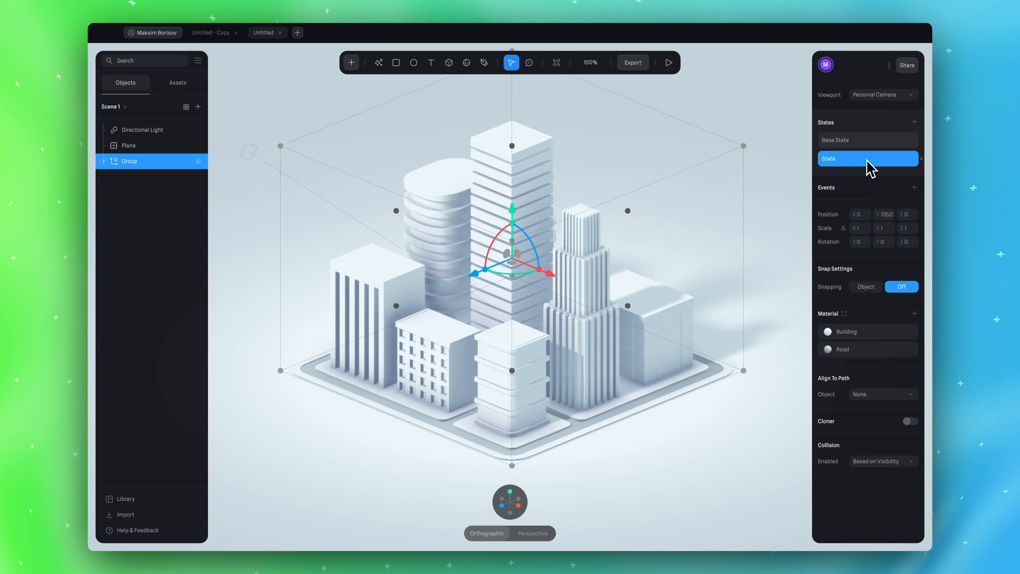
left_click_drag(878, 243, 883, 246)
left_click(889, 244)
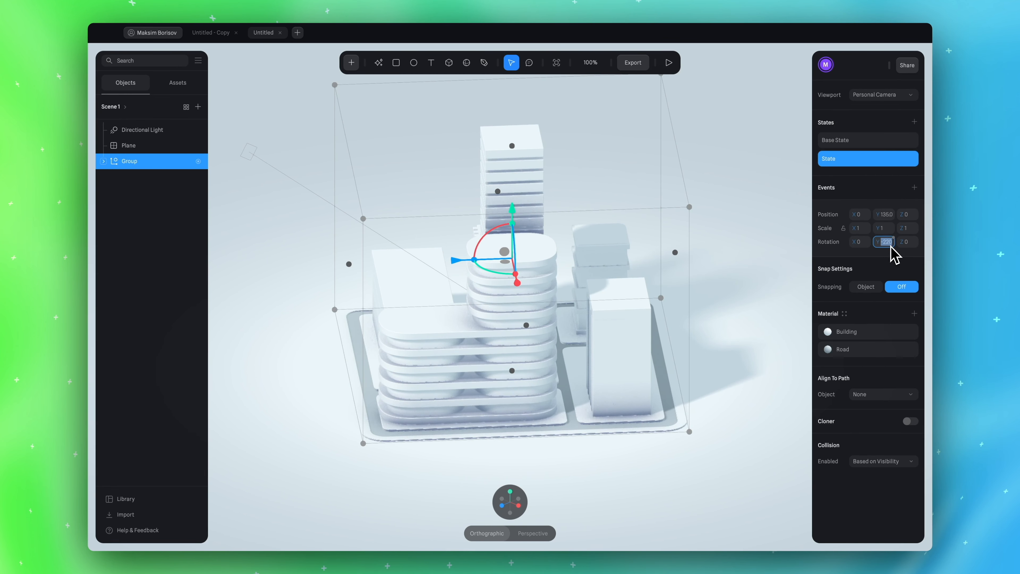
type("-360")
key("Return")
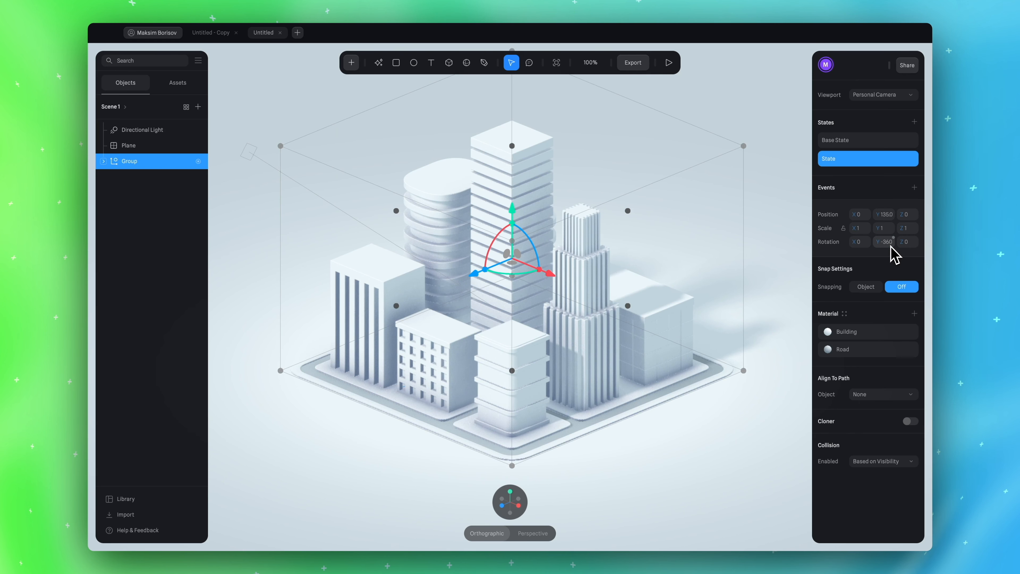
Add a Scroll event with a Transition action to the city group
left_click(915, 187)
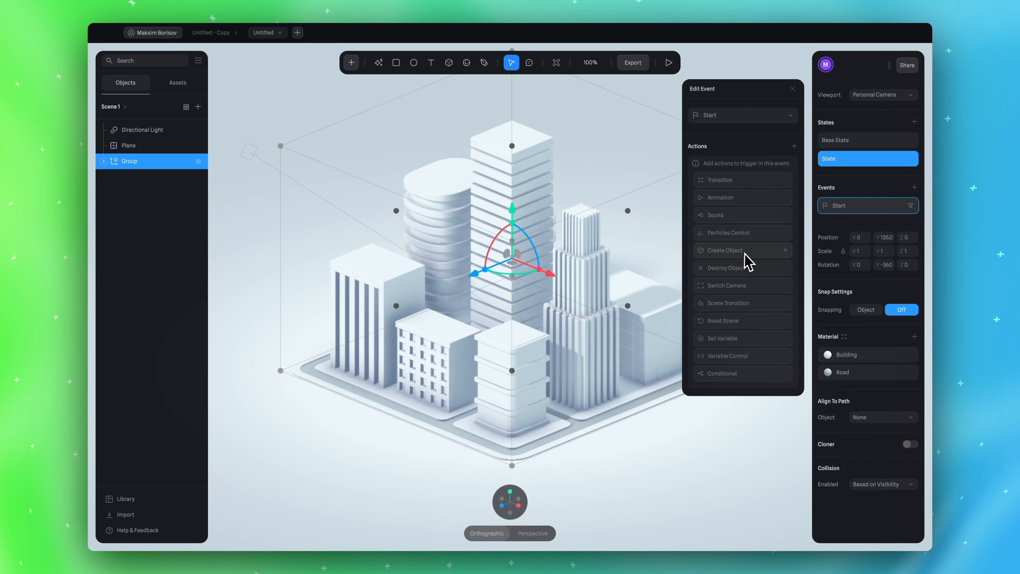
left_click(747, 117)
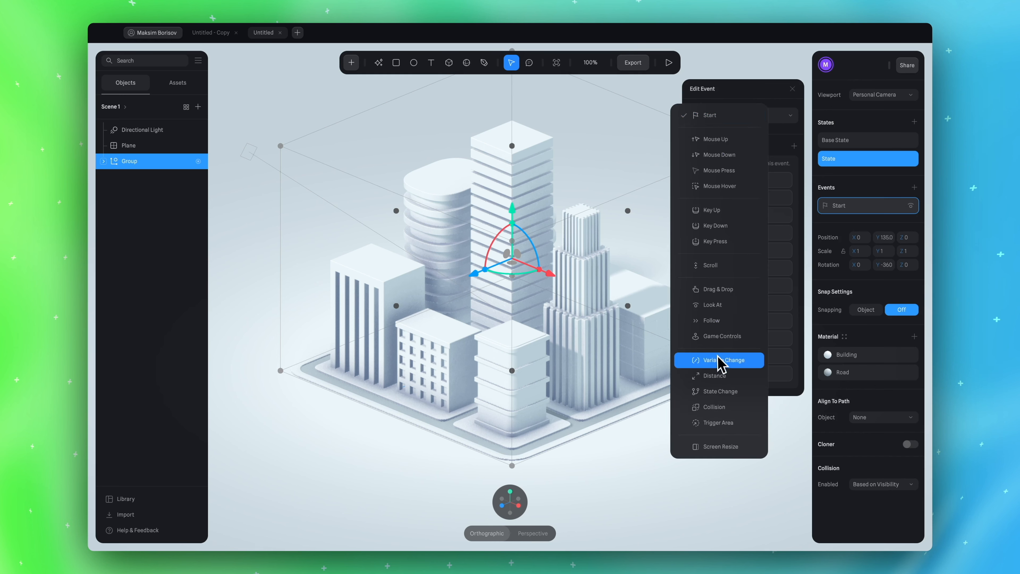
left_click(725, 267)
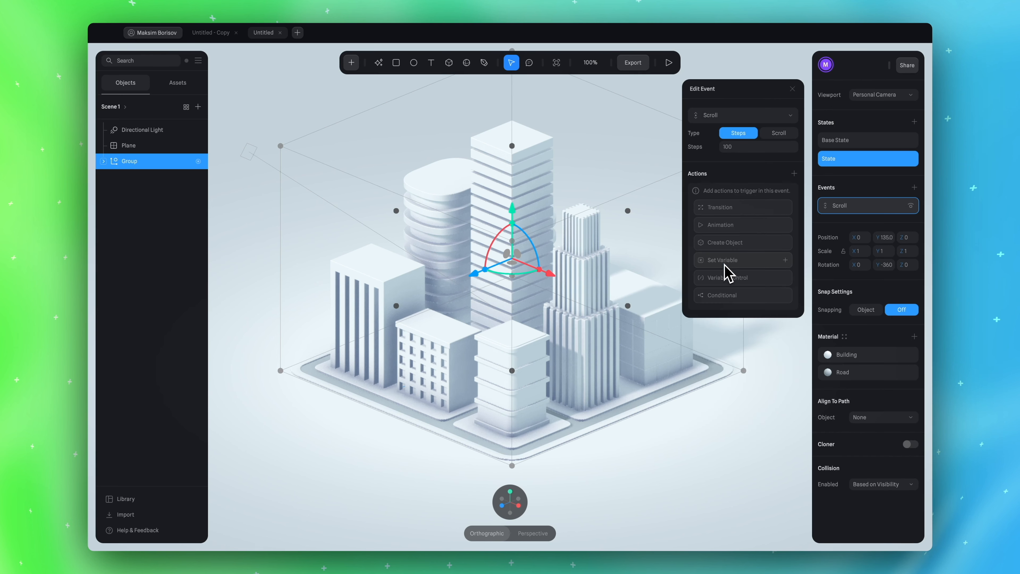
left_click(741, 211)
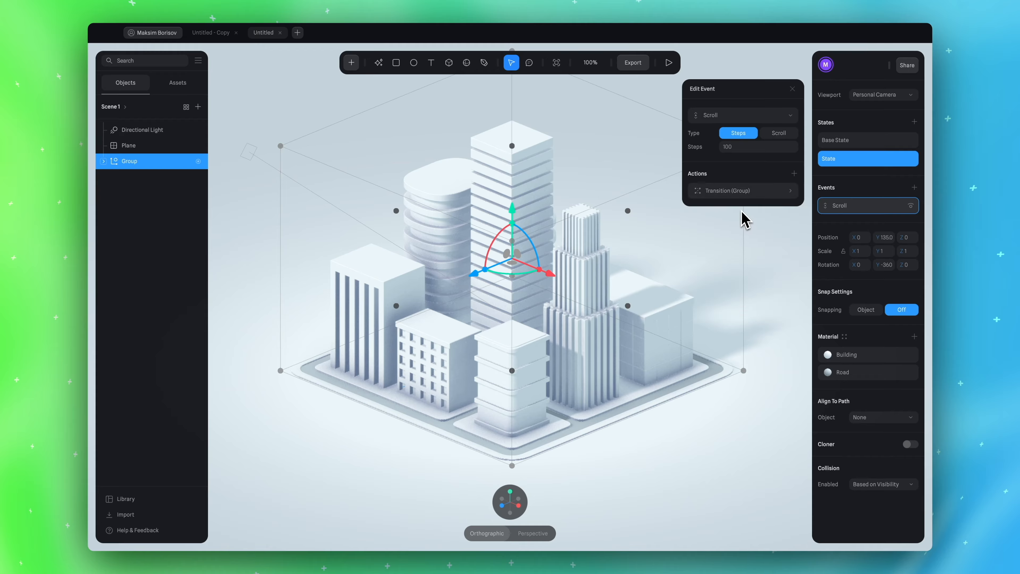
Make the group's transition run from Base State to State and set the event type to Scroll
left_click(739, 191)
left_click(743, 247)
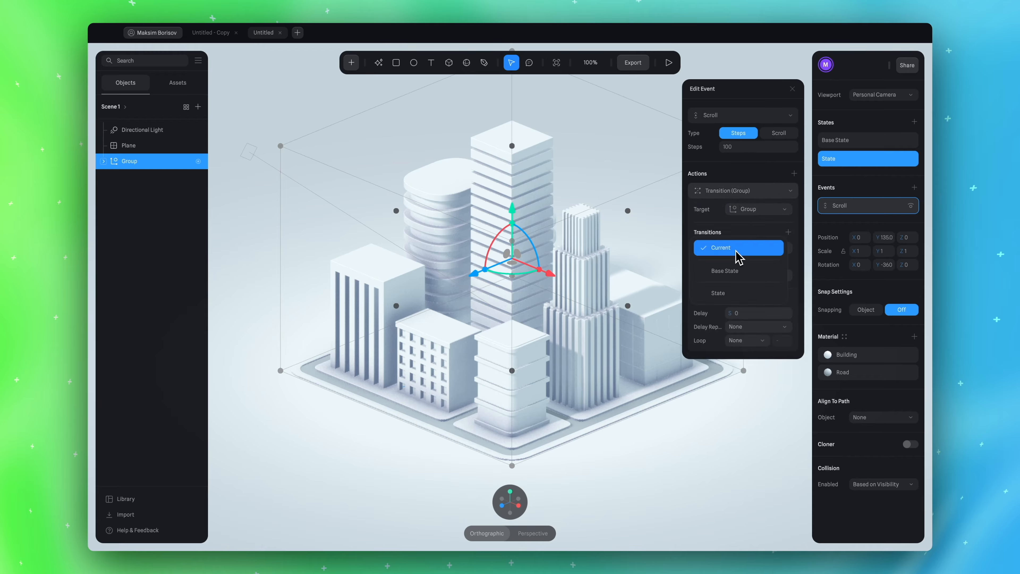
left_click(729, 269)
left_click(727, 276)
left_click(732, 282)
left_click(718, 262)
left_click(716, 265)
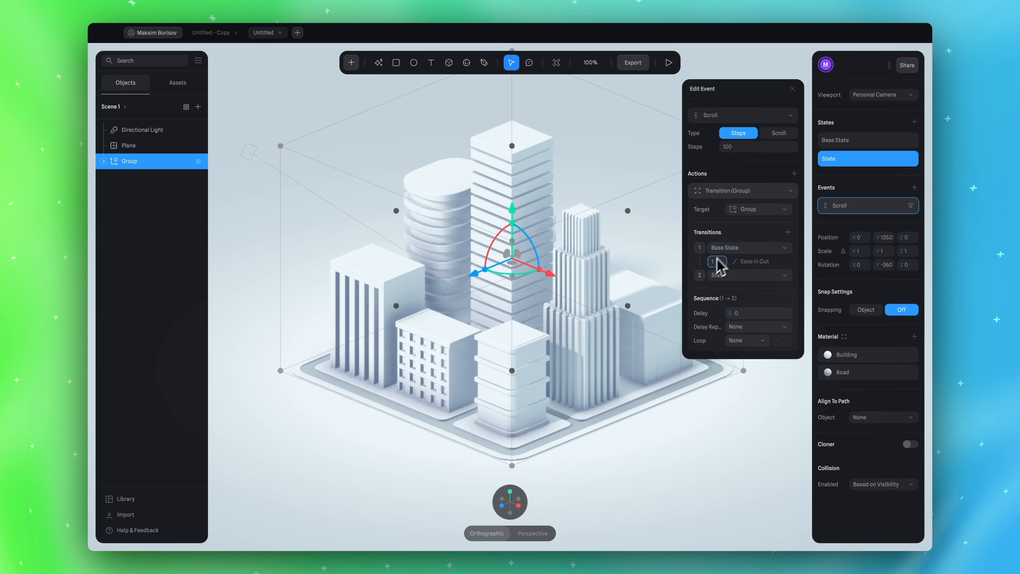
left_click(711, 164)
left_click(779, 134)
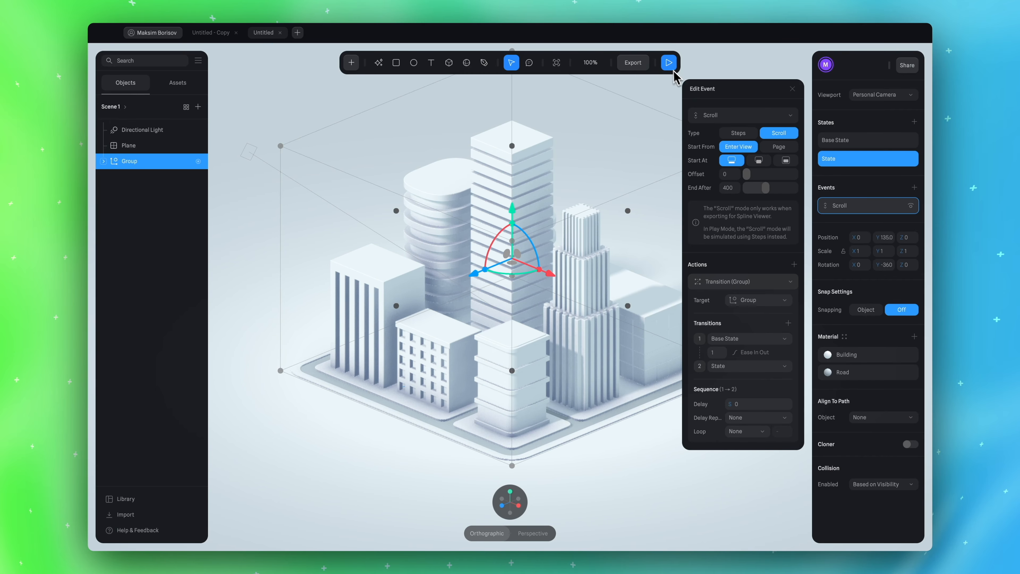
Play the scene and scroll back and forth to test the city's scroll-driven rotation
left_click(669, 62)
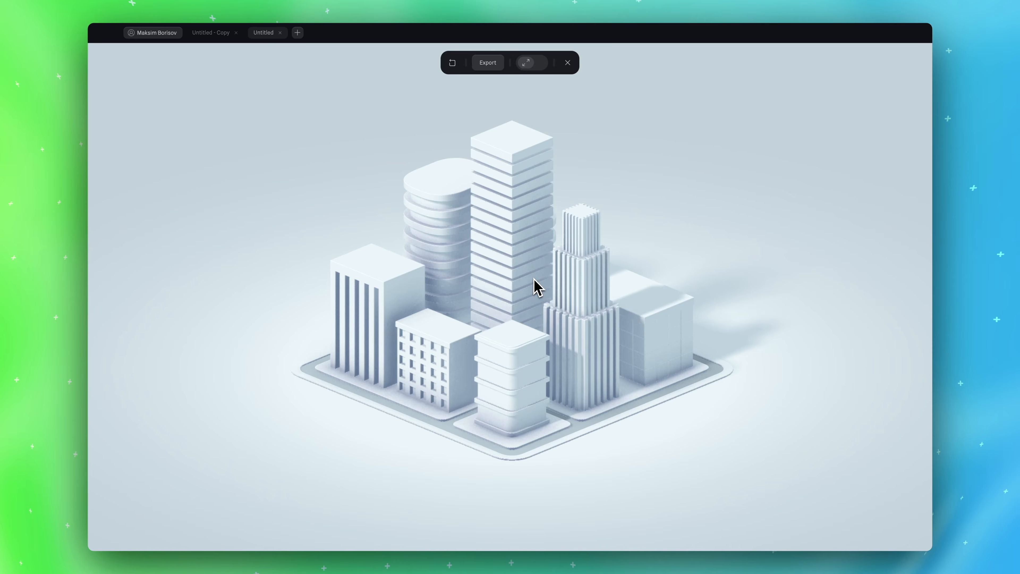
scroll(534, 278, "down", 5)
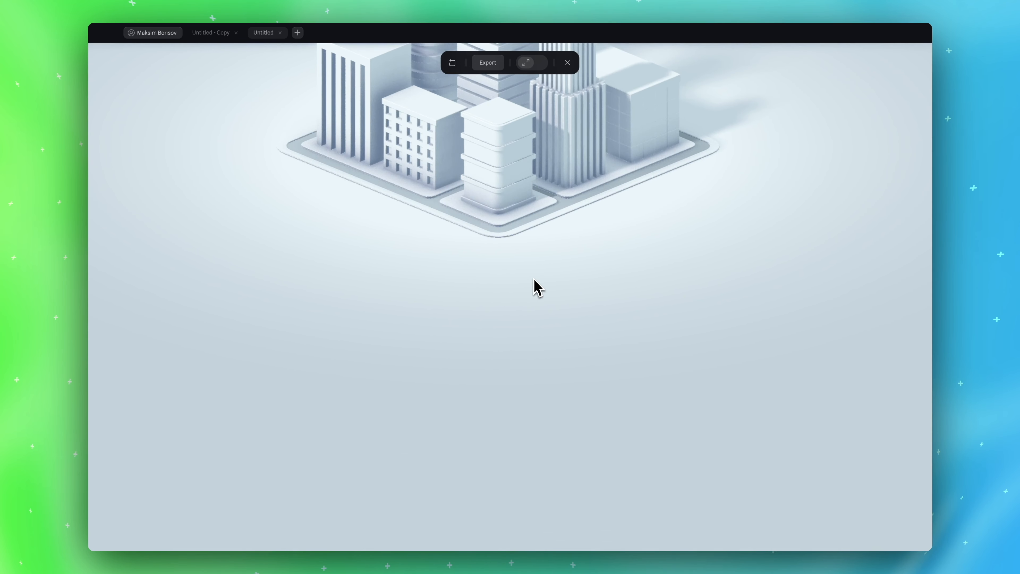
scroll(533, 278, "up", 5)
scroll(533, 278, "down", 2)
scroll(533, 278, "down", 5)
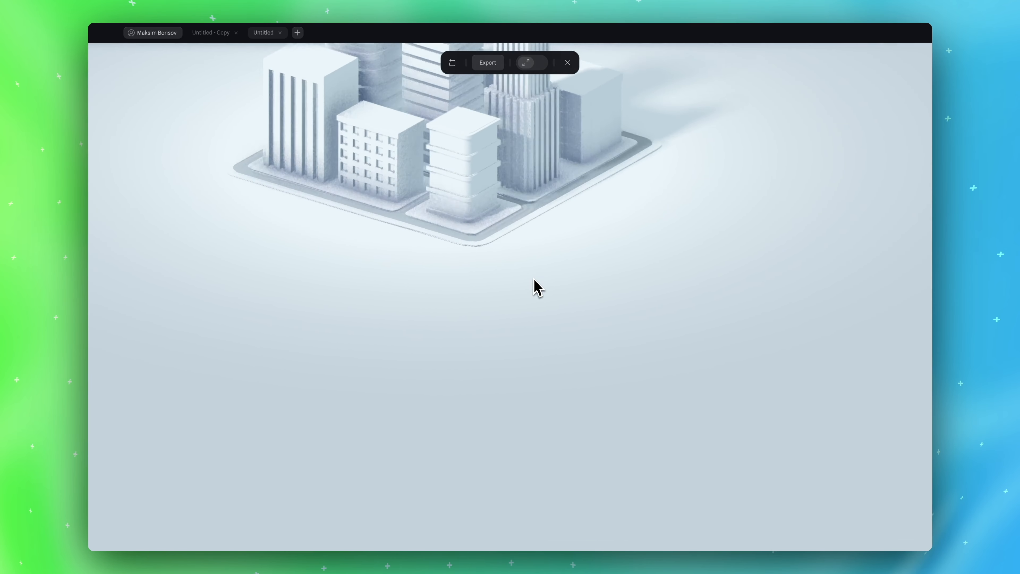
scroll(533, 278, "up", 7)
scroll(533, 278, "down", 5)
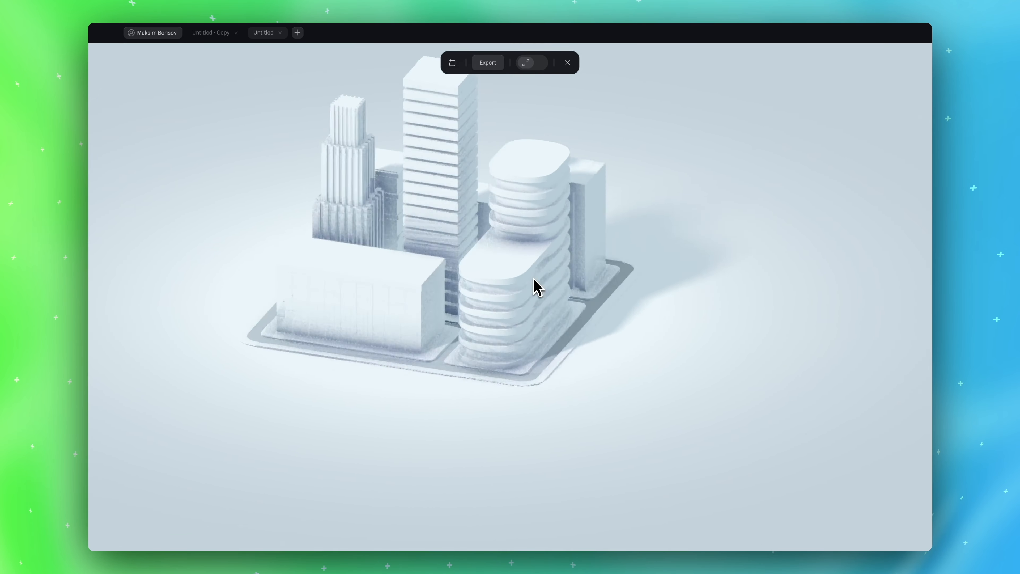
scroll(533, 278, "up", 5)
scroll(533, 278, "down", 8)
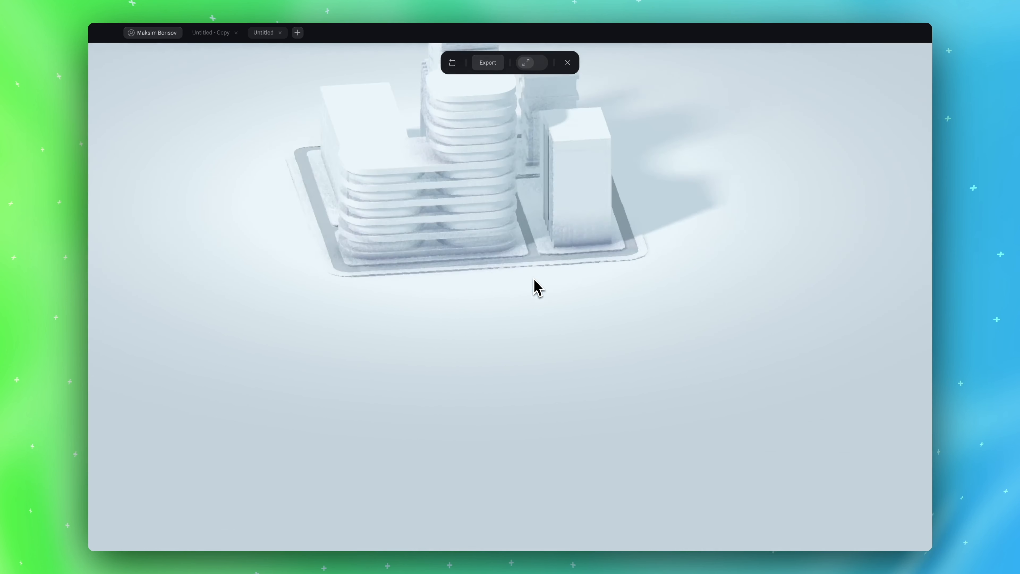
scroll(533, 278, "up", 5)
scroll(533, 278, "down", 4)
scroll(534, 278, "up", 3)
scroll(521, 249, "up", 5)
scroll(522, 248, "down", 6)
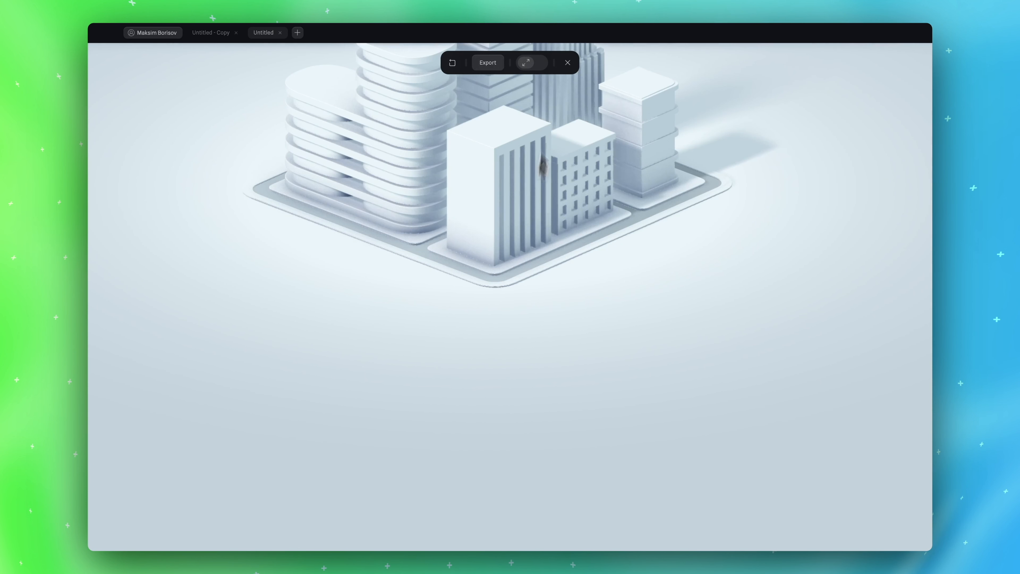
left_click(567, 63)
Set Pan to No in the export's play settings and play the scene to check it
left_click(632, 64)
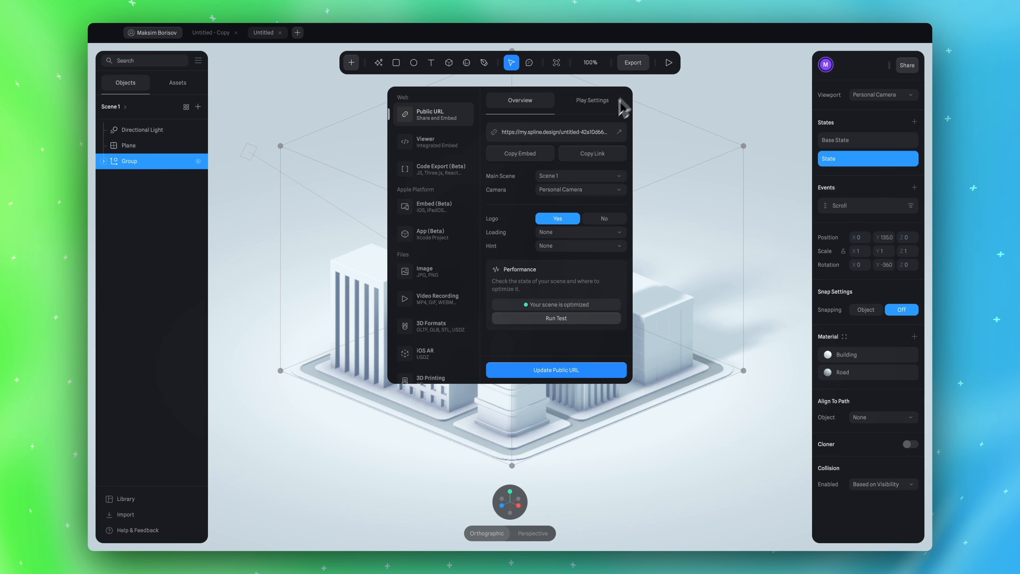
left_click(591, 102)
scroll(580, 212, "down", 2)
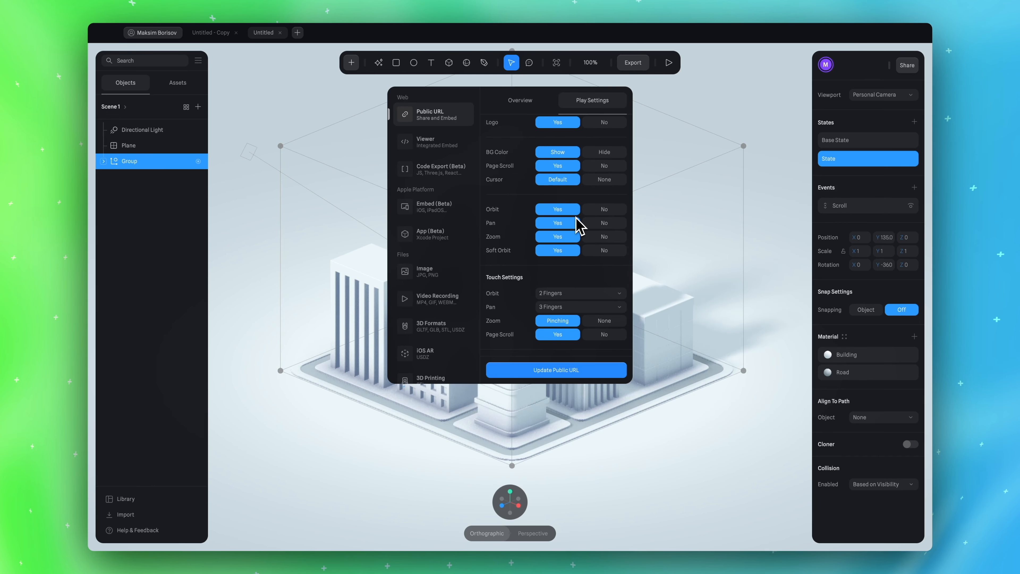
scroll(609, 178, "down", 1)
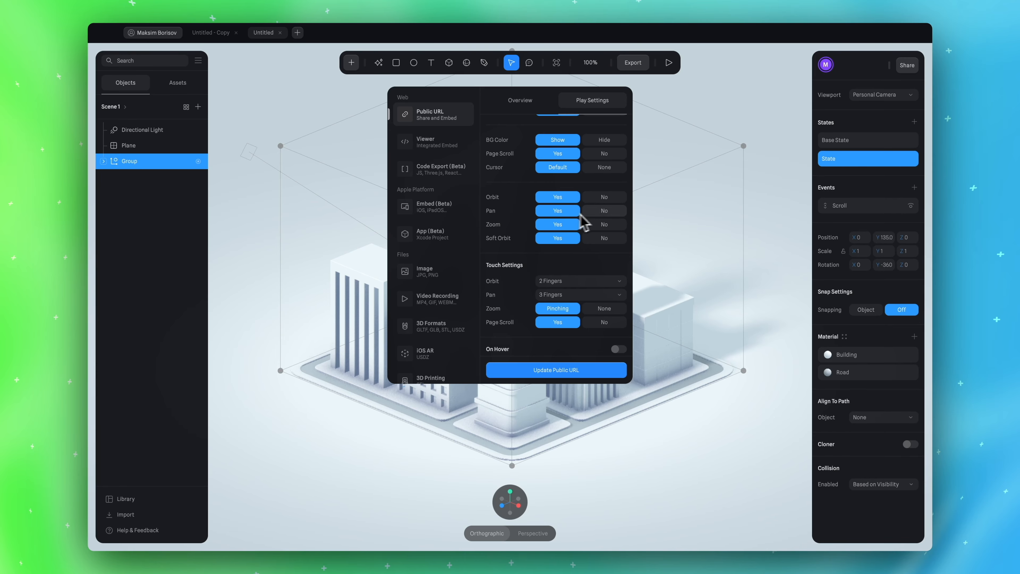
left_click(669, 62)
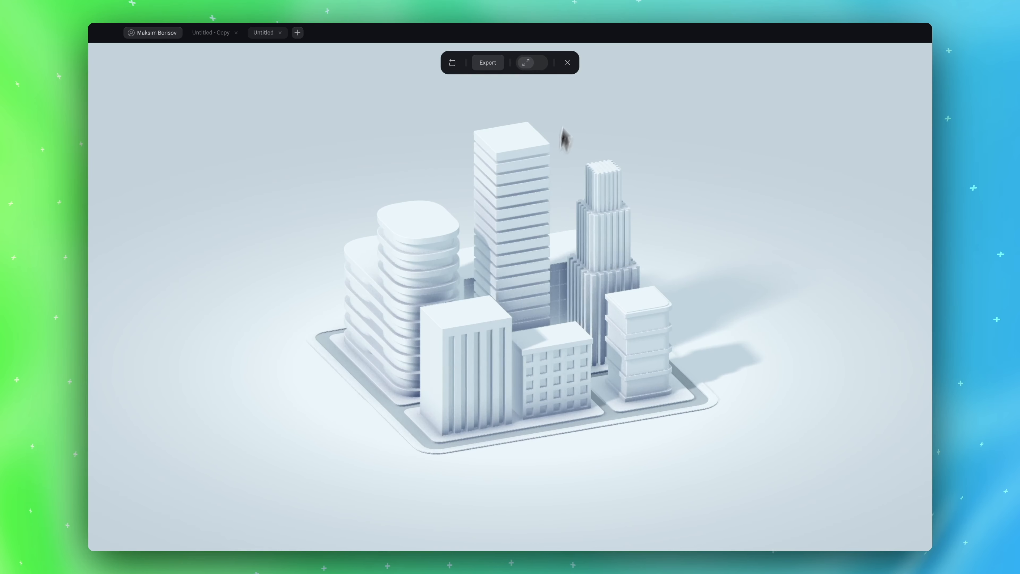
left_click(567, 63)
Set Zoom to No in the export's play settings and test the scroll-driven rotation in playback
left_click(632, 65)
left_click(603, 107)
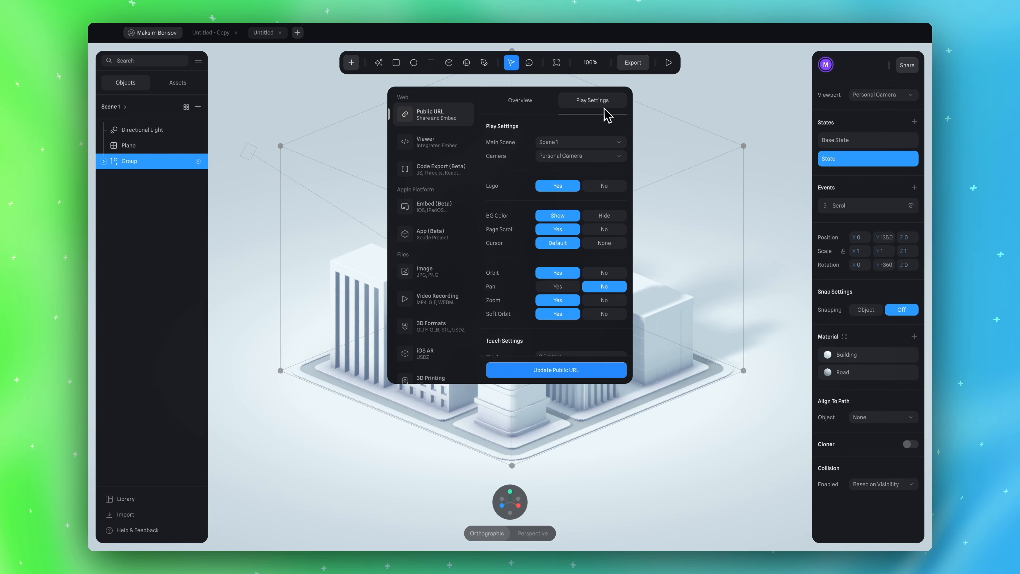
scroll(615, 243, "down", 3)
left_click(612, 232)
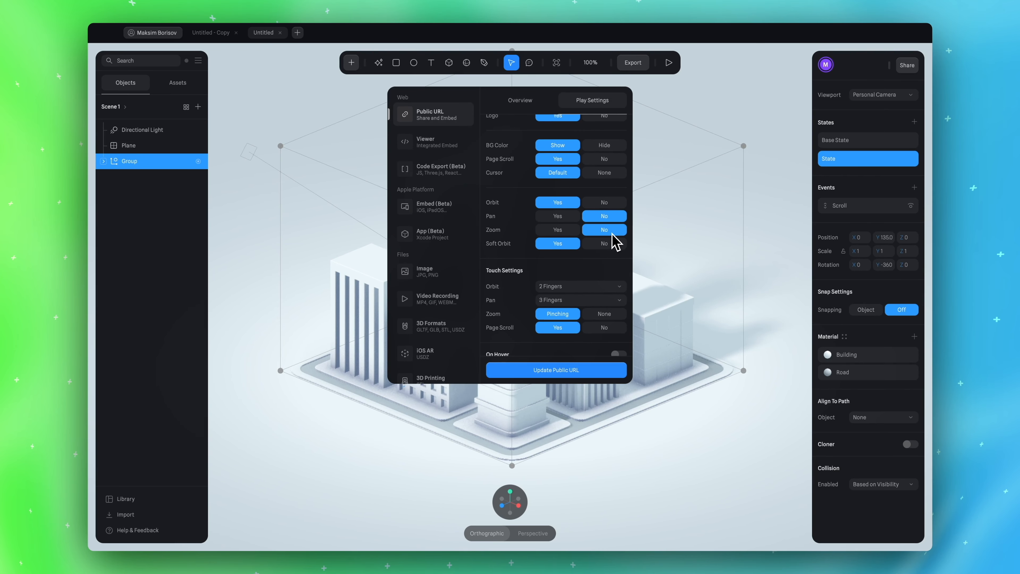
left_click(668, 62)
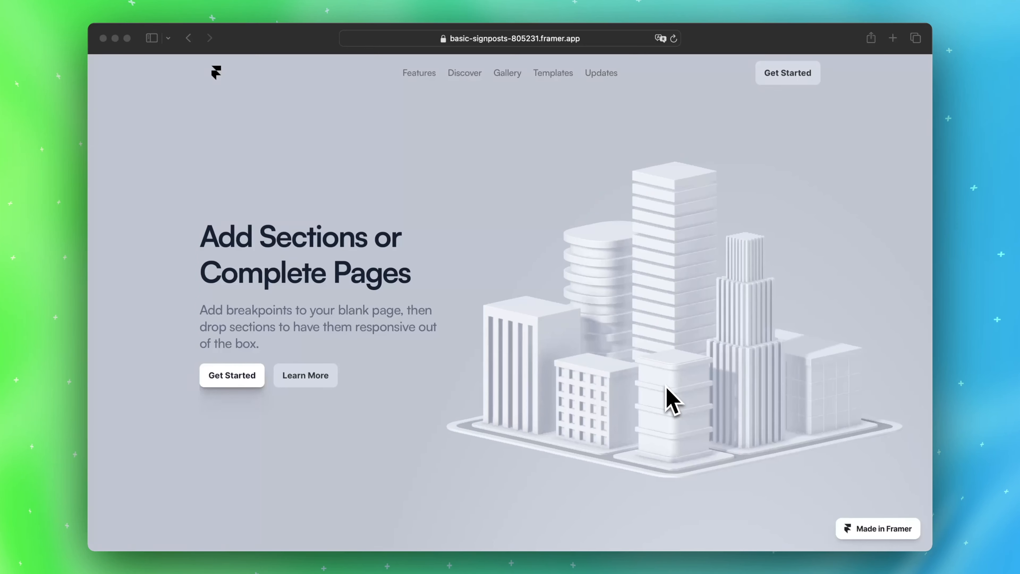
scroll(683, 375, "down", 5)
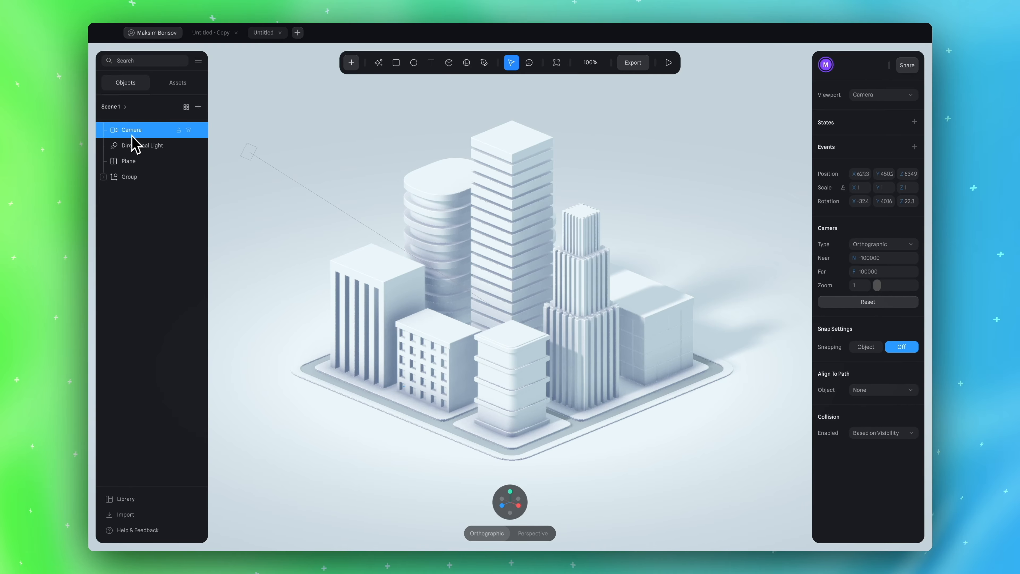
Add a second state to the camera, frame it as a low close-up of the striped building, and return to Base State
left_click(914, 121)
left_click(829, 141)
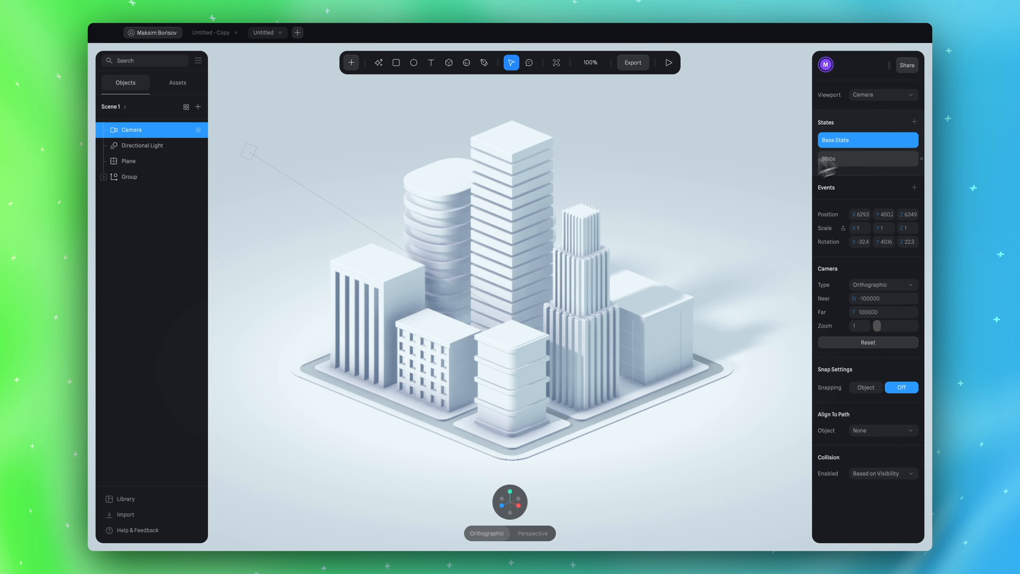
left_click(867, 159)
right_click_drag(679, 221, 693, 204)
scroll(539, 246, "up", 10)
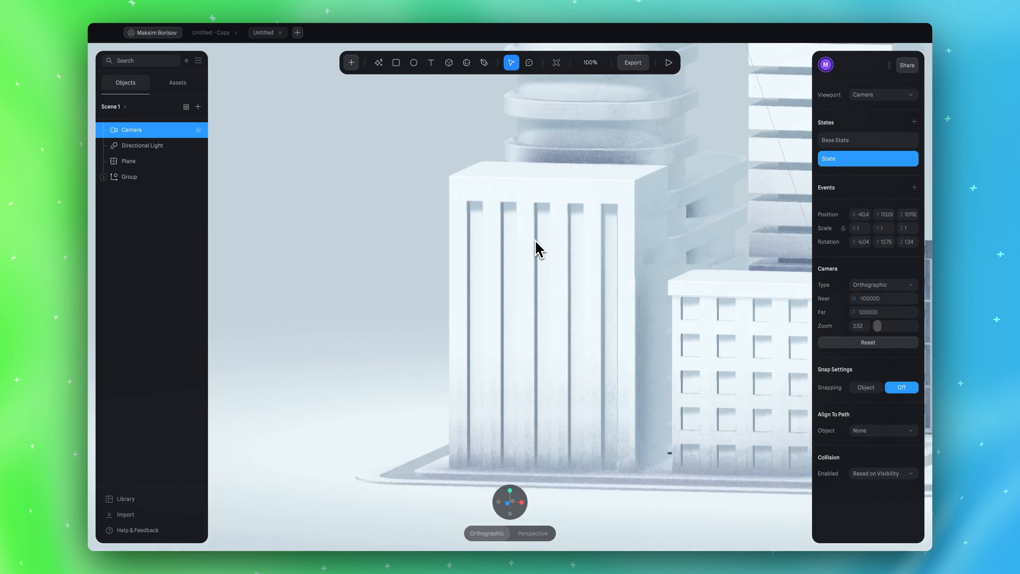
right_click_drag(535, 240, 513, 241)
scroll(512, 240, "left", 3)
scroll(513, 240, "up", 3)
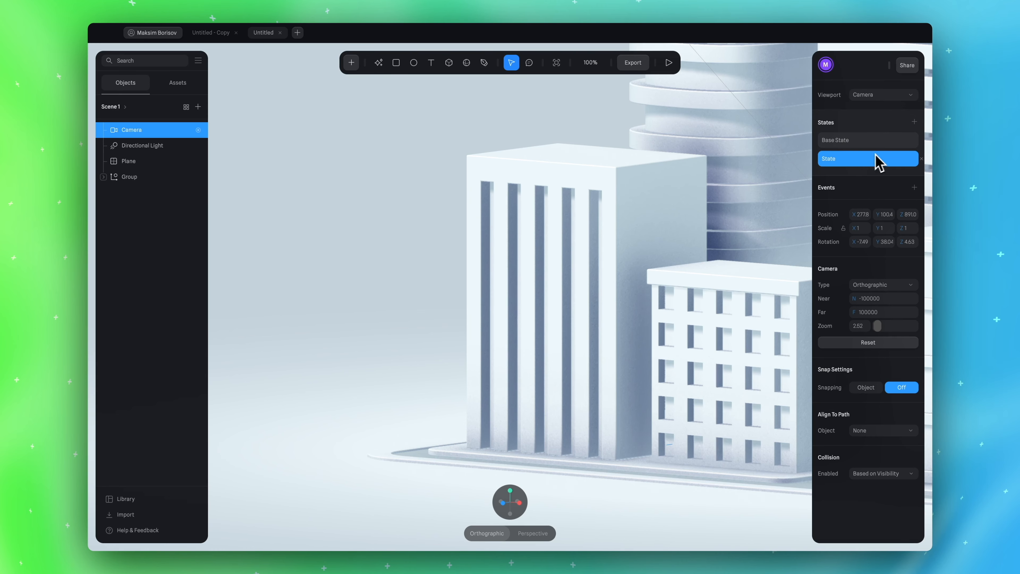
left_click(855, 141)
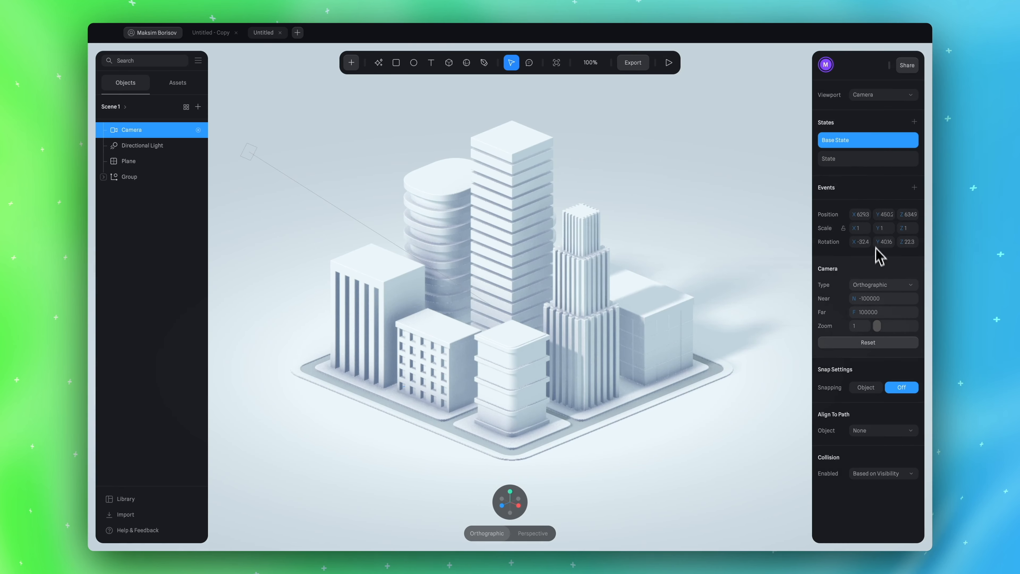
Switch the camera repeatedly between State and Base State to compare the close-up with the full city view
left_click(831, 159)
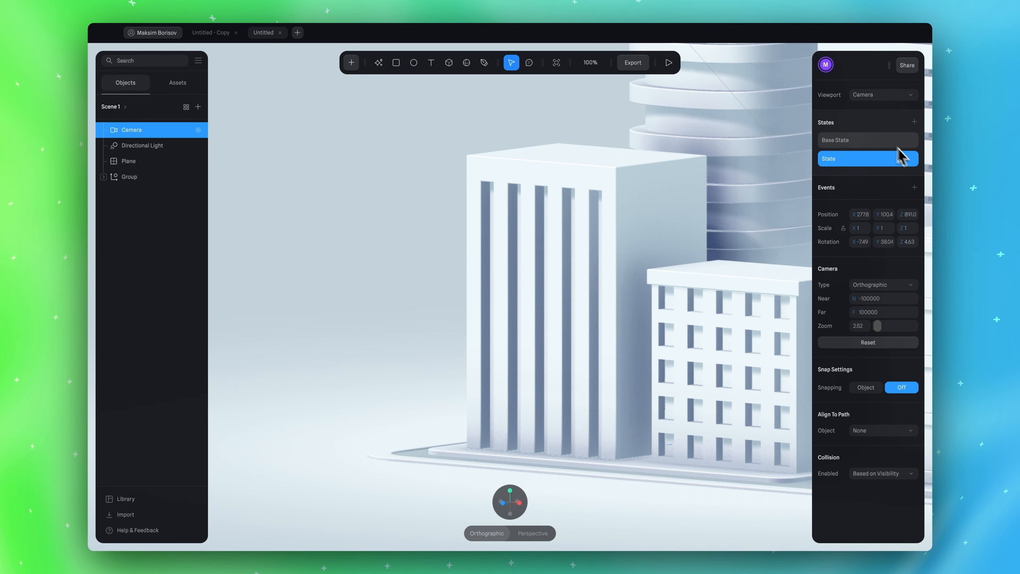
left_click(862, 140)
left_click(885, 159)
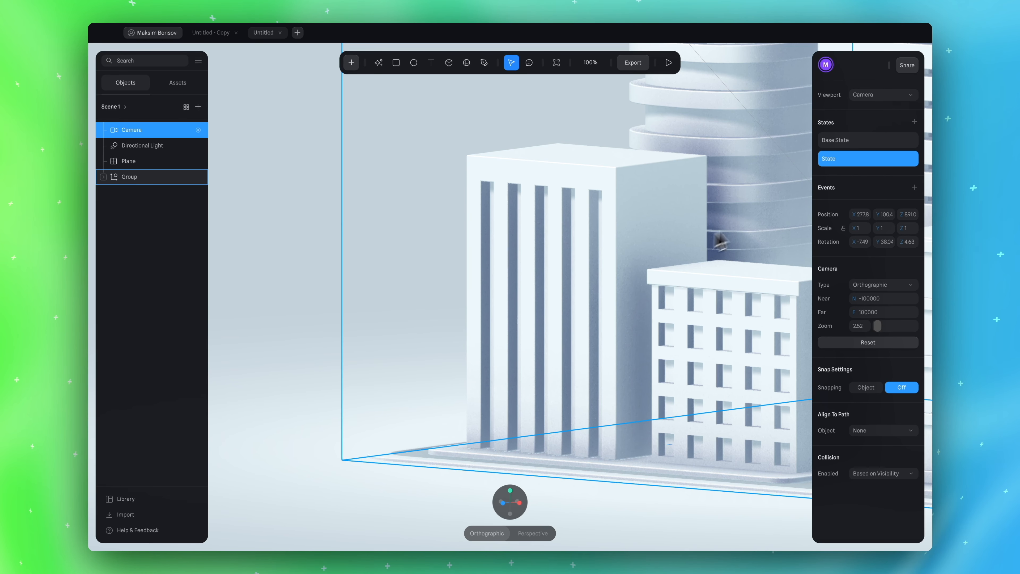
left_click(858, 141)
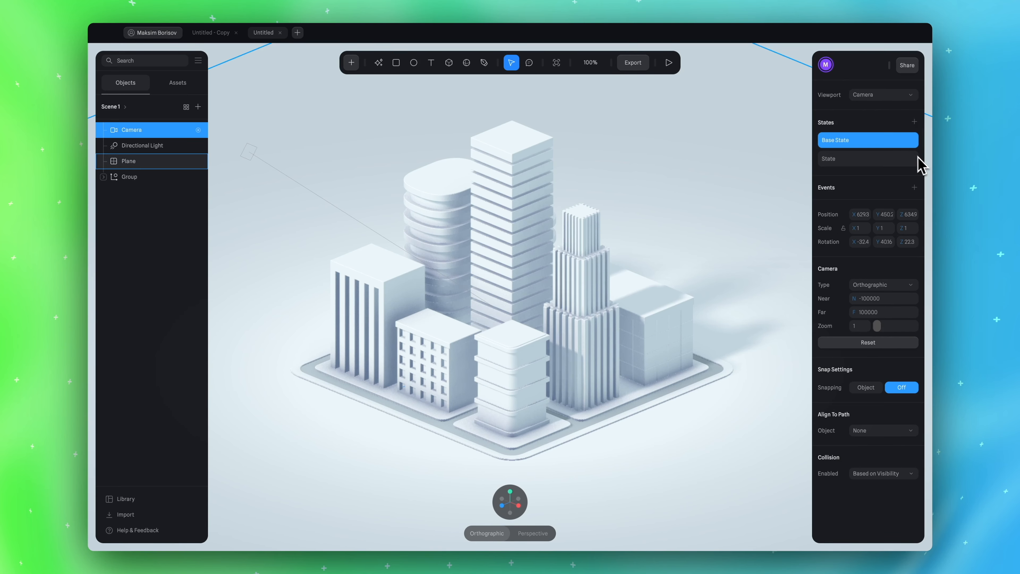
left_click(839, 160)
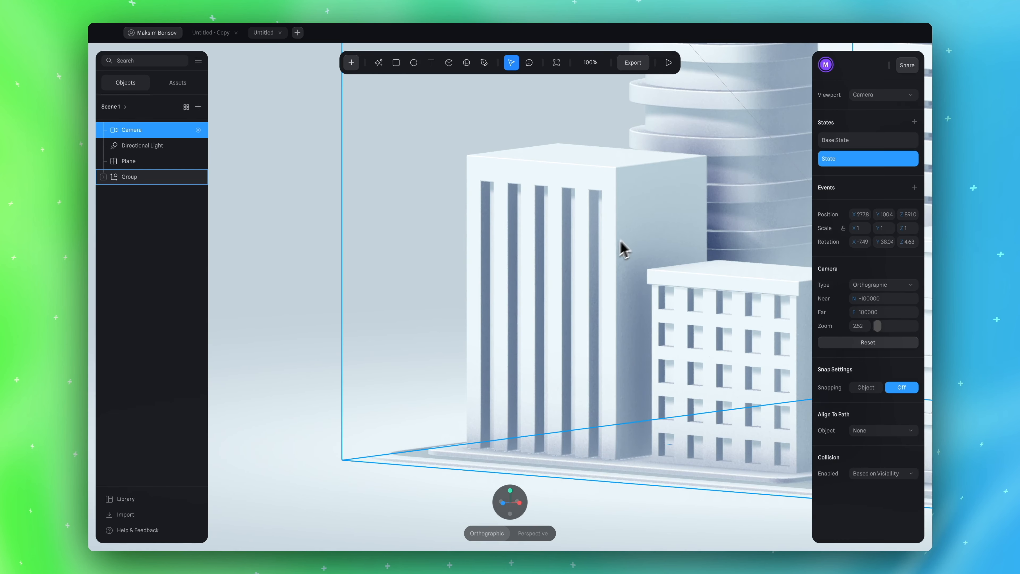
left_click(859, 140)
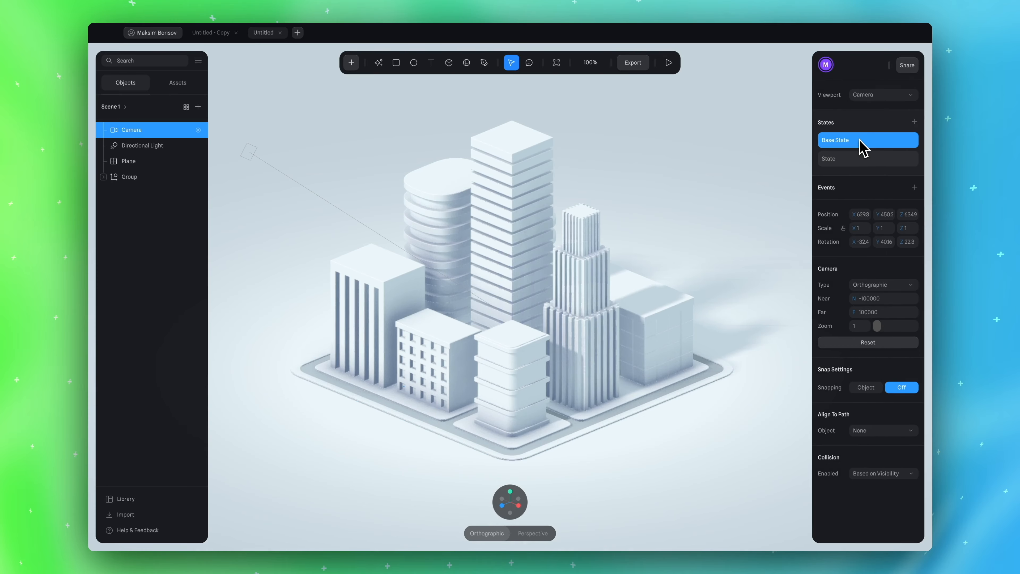
Push the close-up State's changes to the camera's Base State, and delete the added state
left_click(853, 159)
right_click(856, 160)
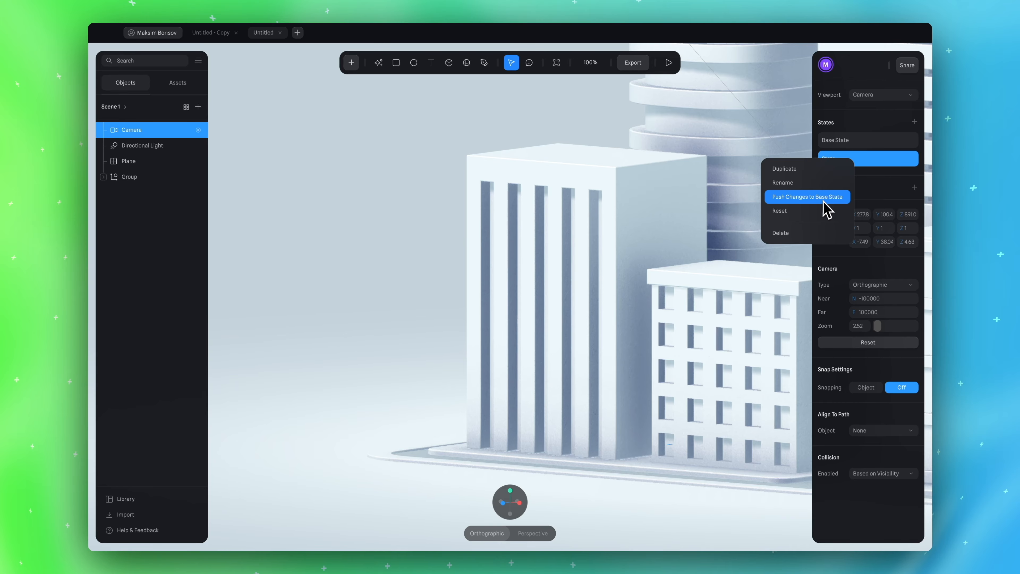
left_click(838, 197)
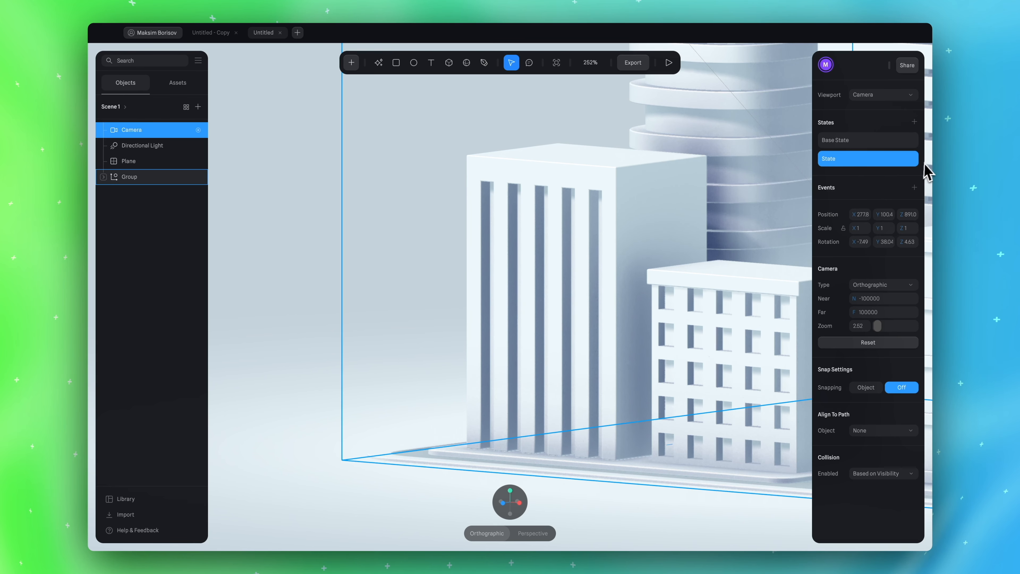
key("Delete")
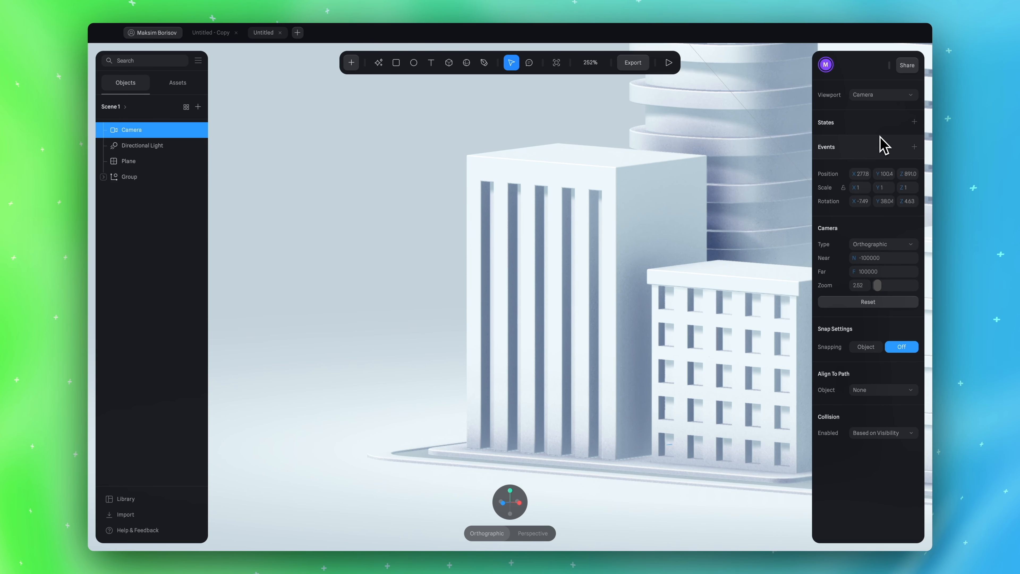
Reset the camera to the isometric view of the whole city, orbit it to a lower angle, and deselect it
left_click(551, 502)
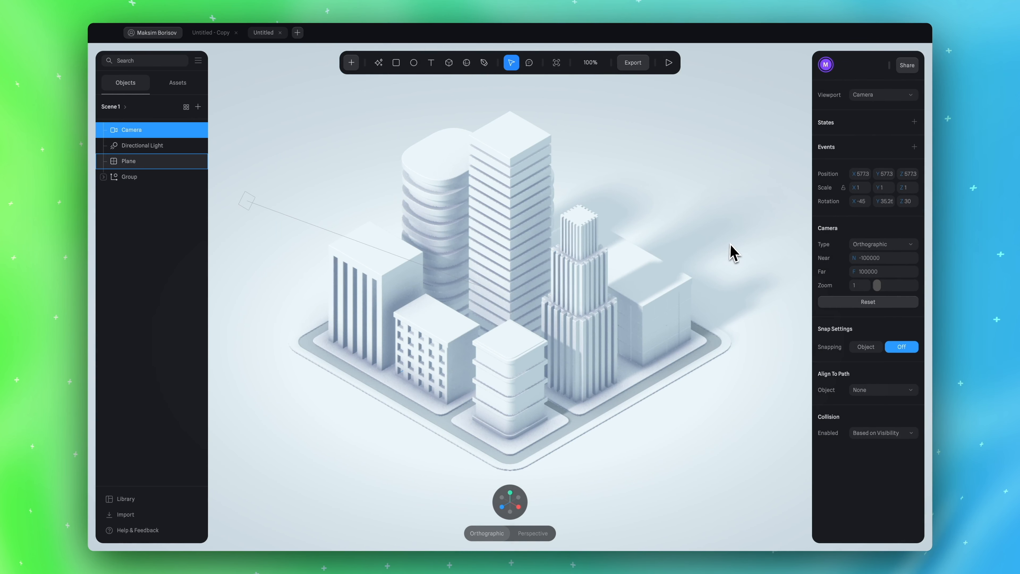
left_click_drag(715, 222, 715, 201, "alt")
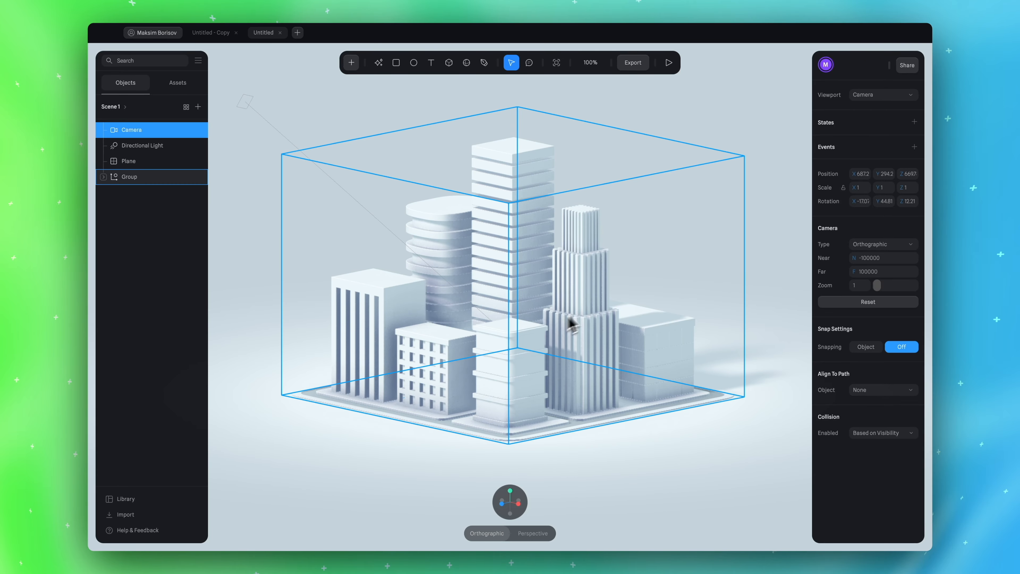
left_click(735, 248)
key("Escape")
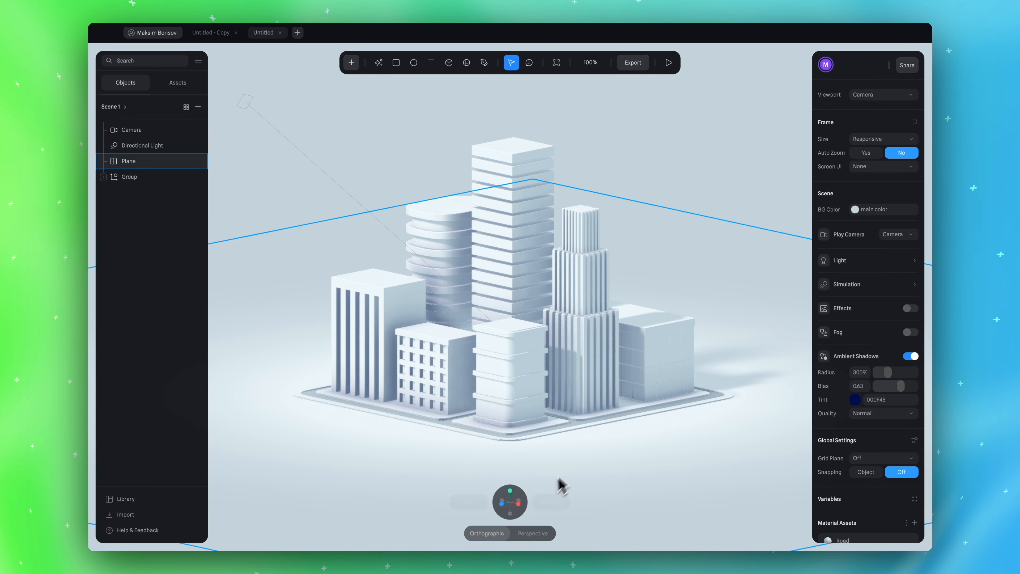
Look over the Road and Building material assets in the scene settings
scroll(831, 399, "down", 4)
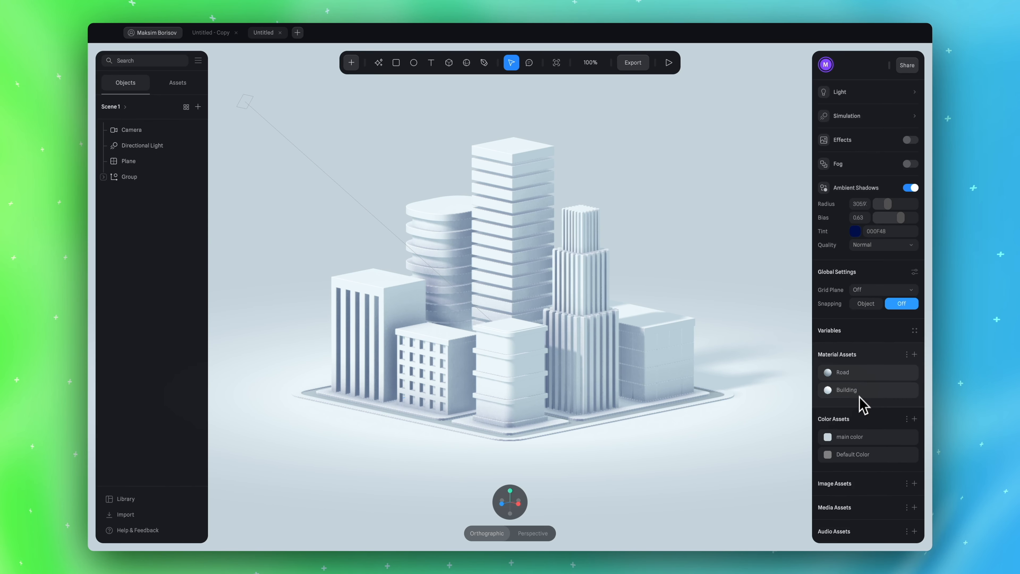
left_click(861, 375)
left_click(860, 387)
left_click(796, 201)
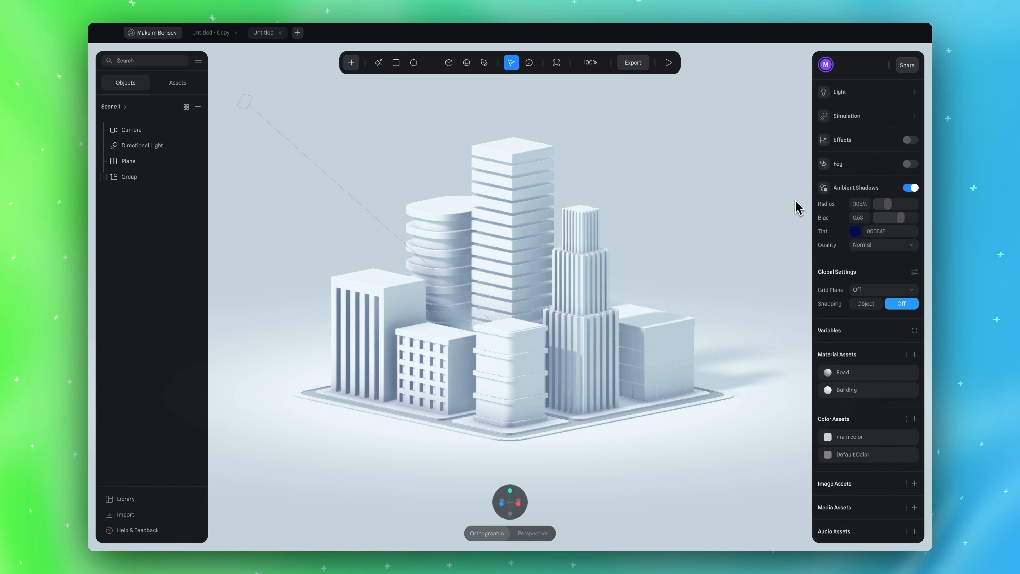